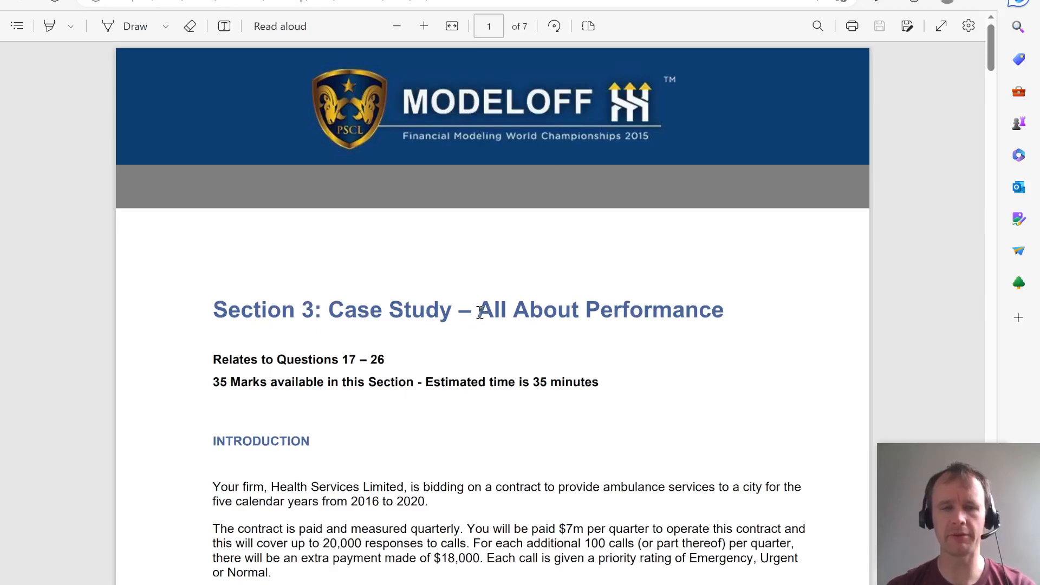
# - Read the case study's introduction for the contract period, quarterly payment terms, performance standards and the rule on abandoning the contract
pyautogui.scroll(-4, 480, 313)
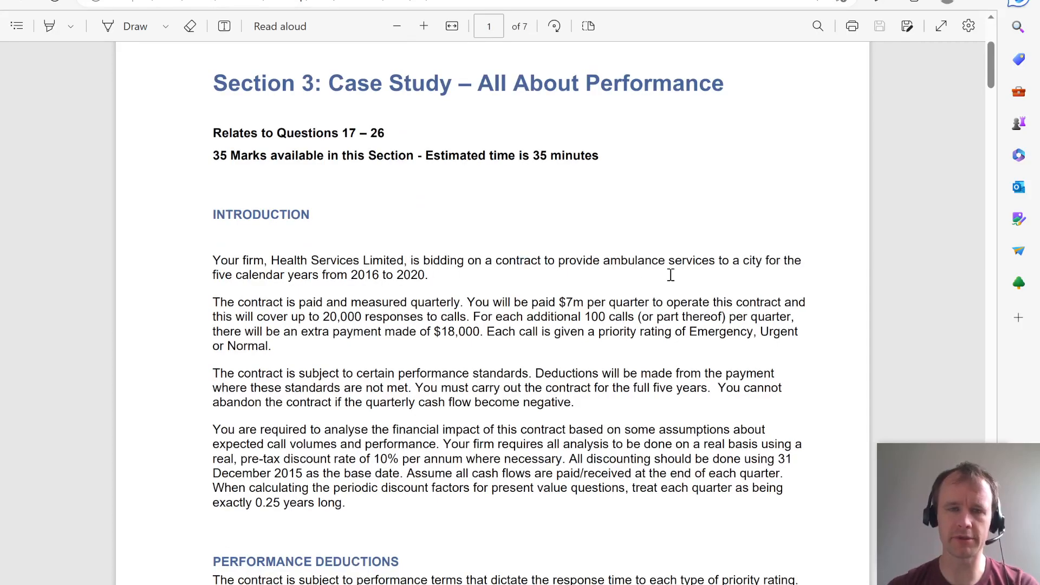
pyautogui.moveTo(350, 276); pyautogui.dragTo(432, 278)
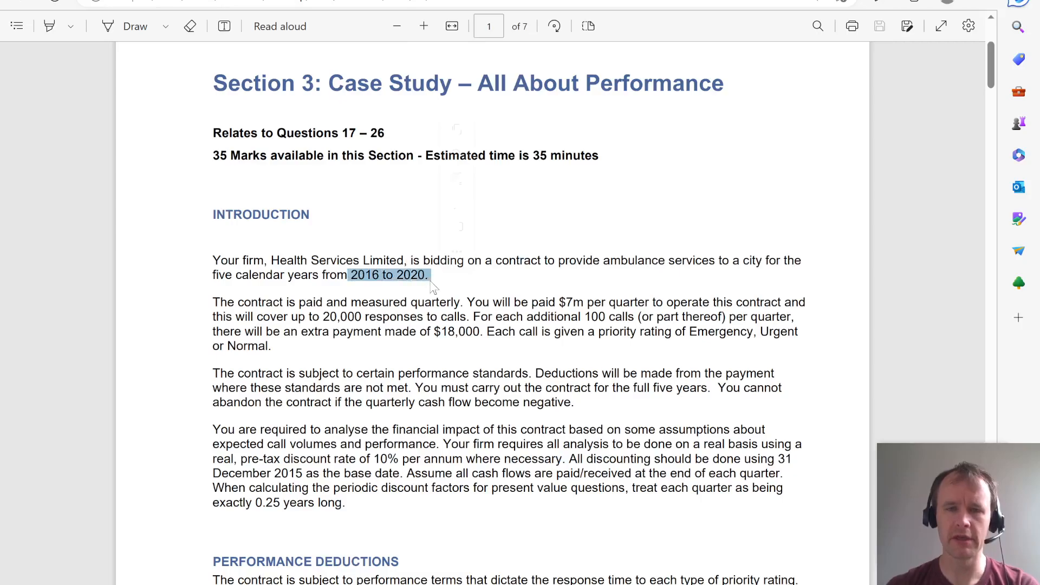
pyautogui.click(573, 296)
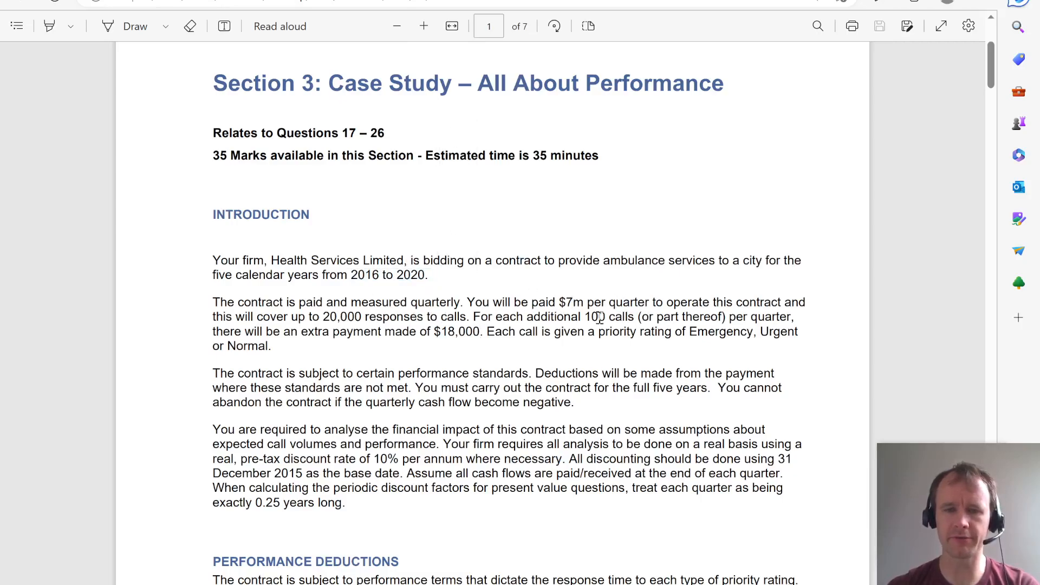
pyautogui.moveTo(324, 317); pyautogui.dragTo(361, 318)
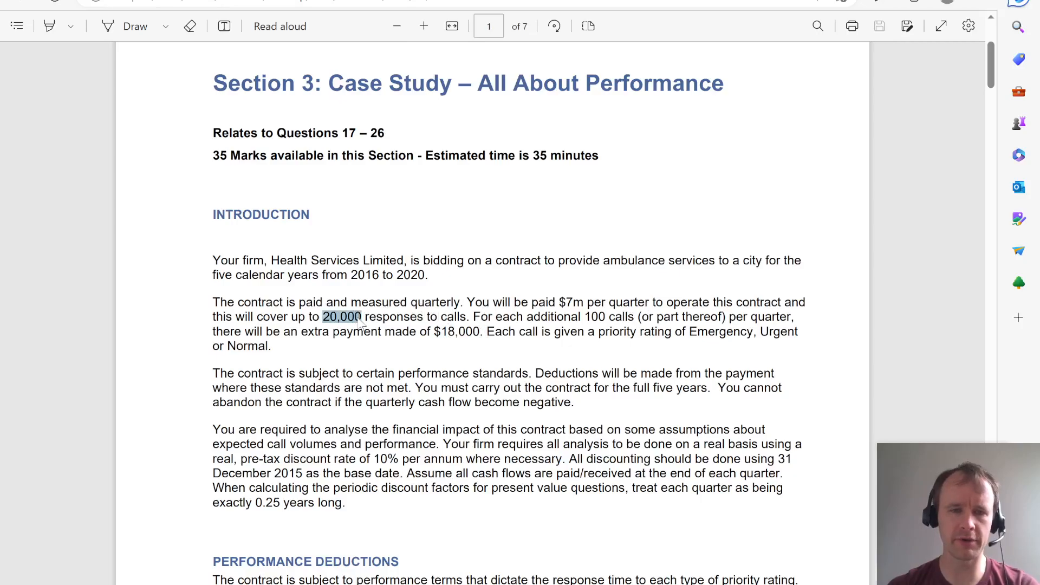
pyautogui.click(452, 330)
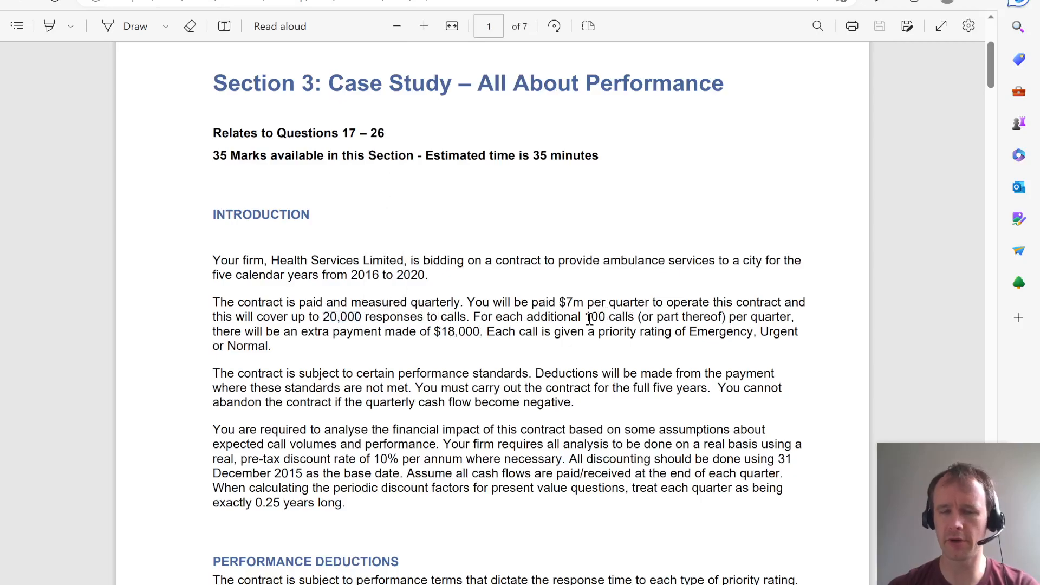
pyautogui.scroll(-2, 579, 345)
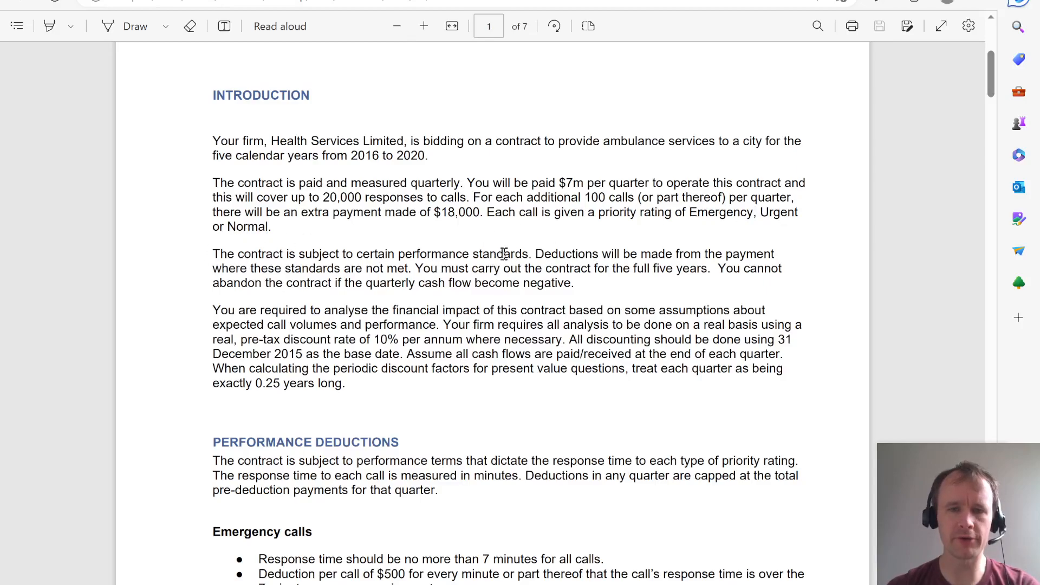
pyautogui.moveTo(357, 254); pyautogui.dragTo(386, 283)
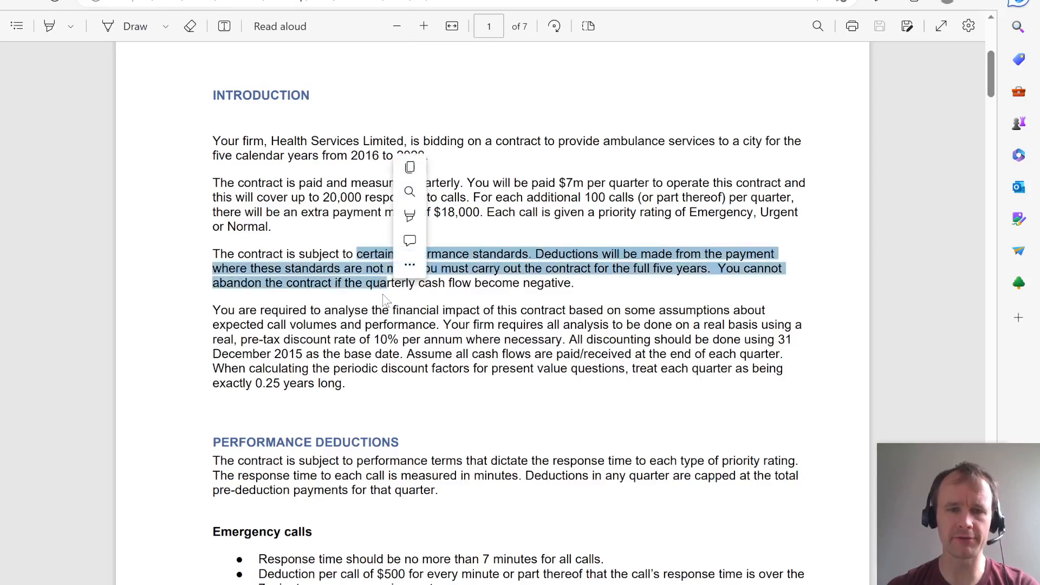
pyautogui.click(526, 253)
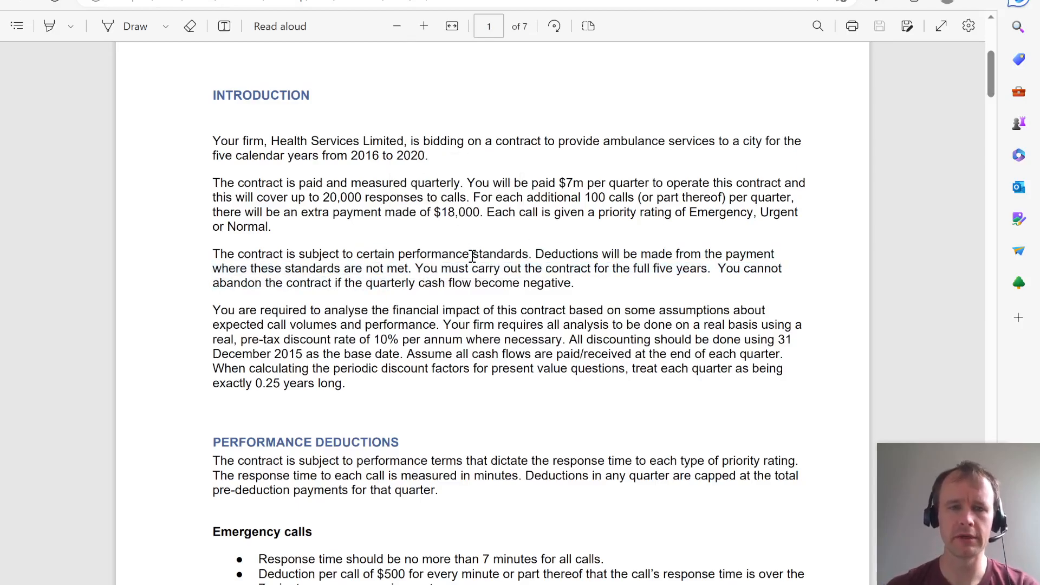
pyautogui.scroll(-2, 473, 256)
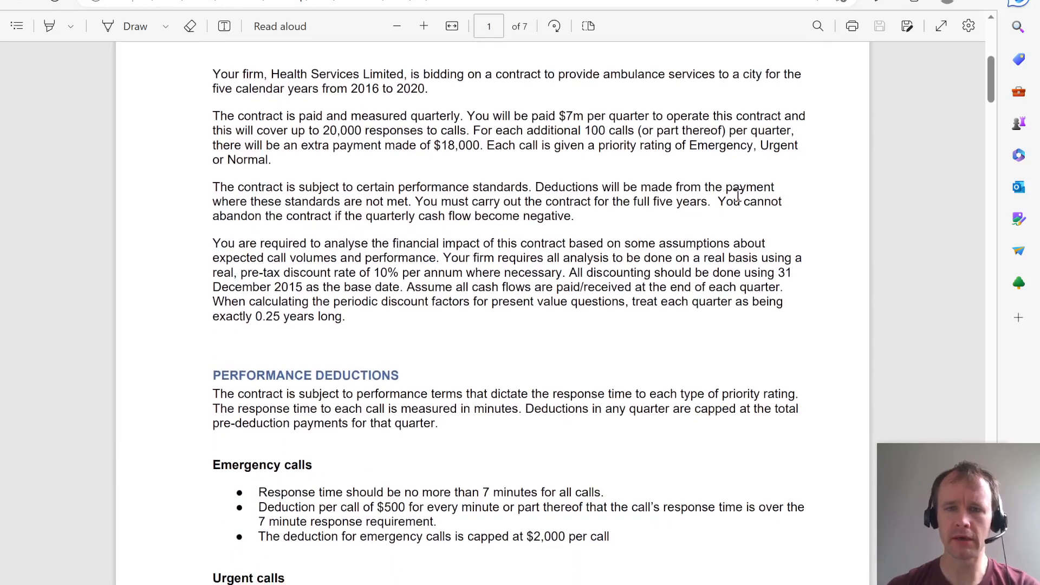
pyautogui.moveTo(719, 202); pyautogui.dragTo(583, 221)
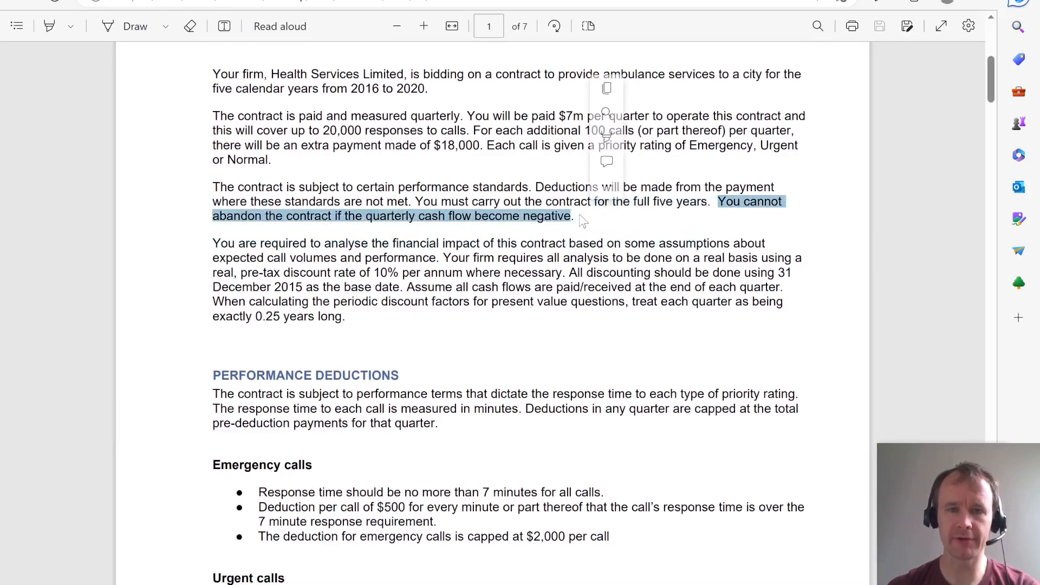
pyautogui.click(574, 245)
# - Review the expected number of calls in the assumptions, covering starting volumes and growth rates per call type and the rounding rule
pyautogui.scroll(-3, 536, 357)
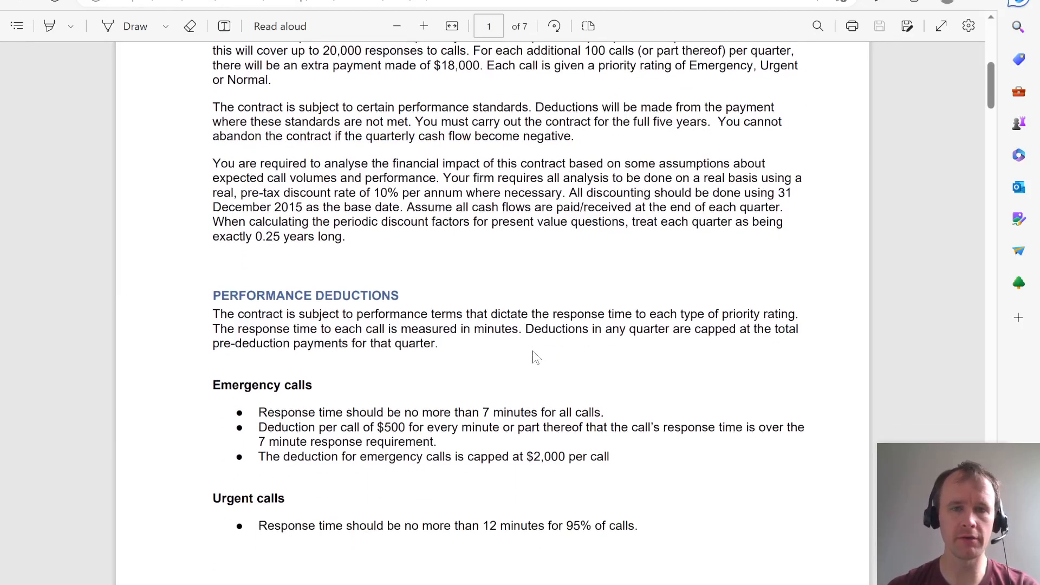
pyautogui.scroll(-5, 480, 304)
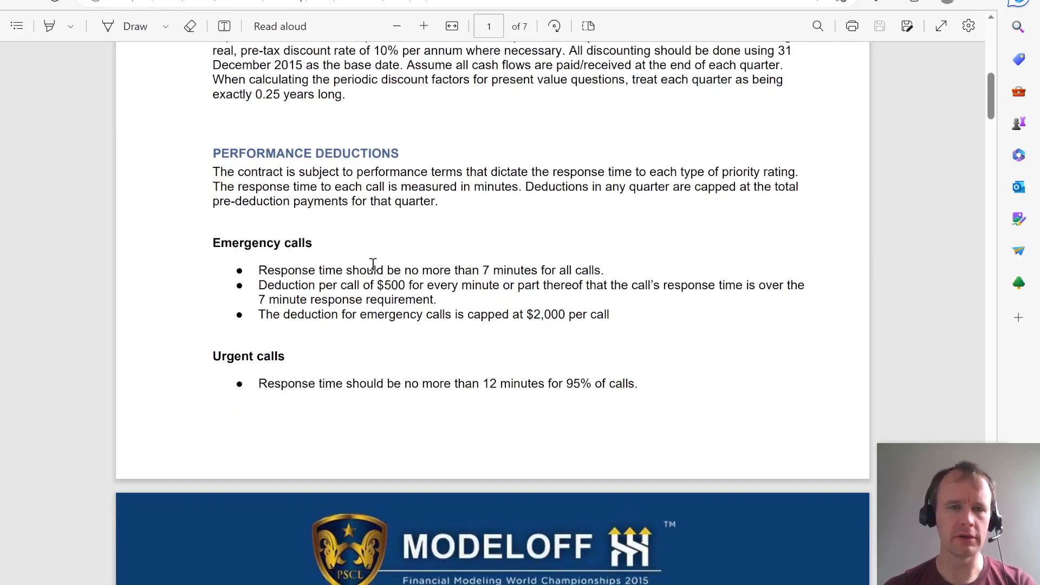
pyautogui.scroll(3, 373, 266)
pyautogui.scroll(-20, 373, 265)
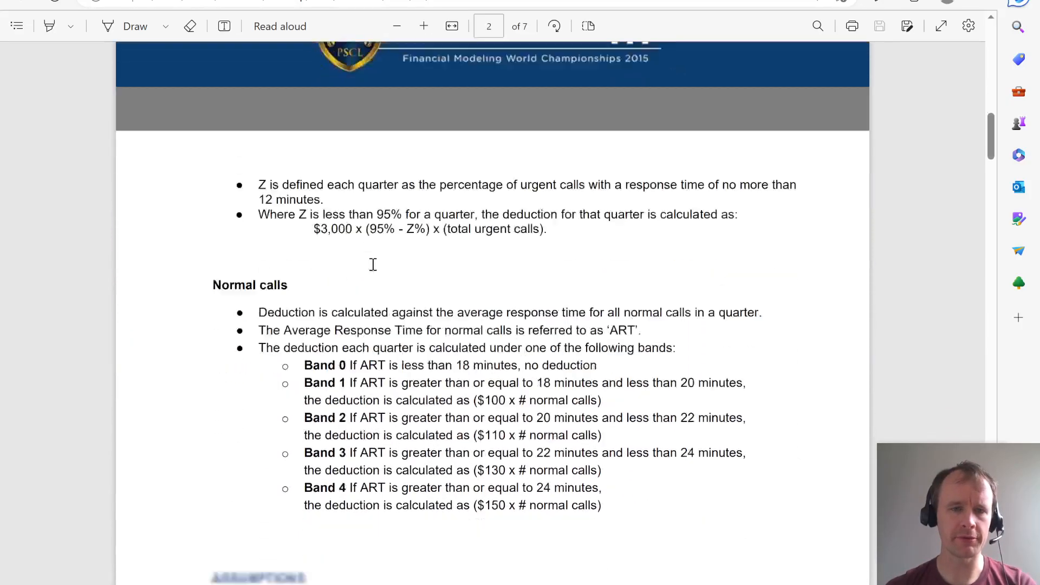
pyautogui.scroll(-3, 372, 266)
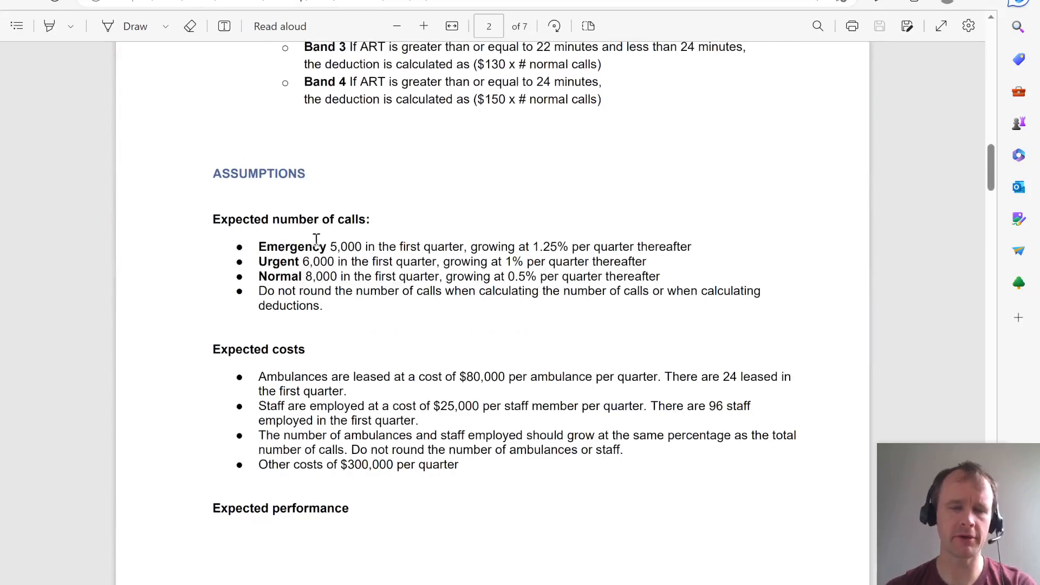
pyautogui.tripleClick(343, 248)
pyautogui.click(344, 248)
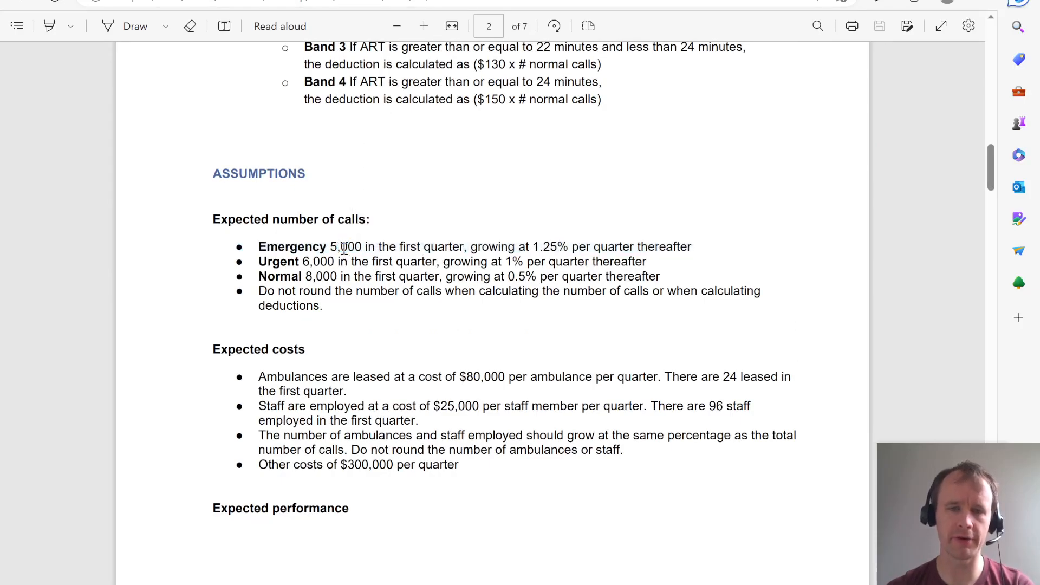
pyautogui.doubleClick(553, 246)
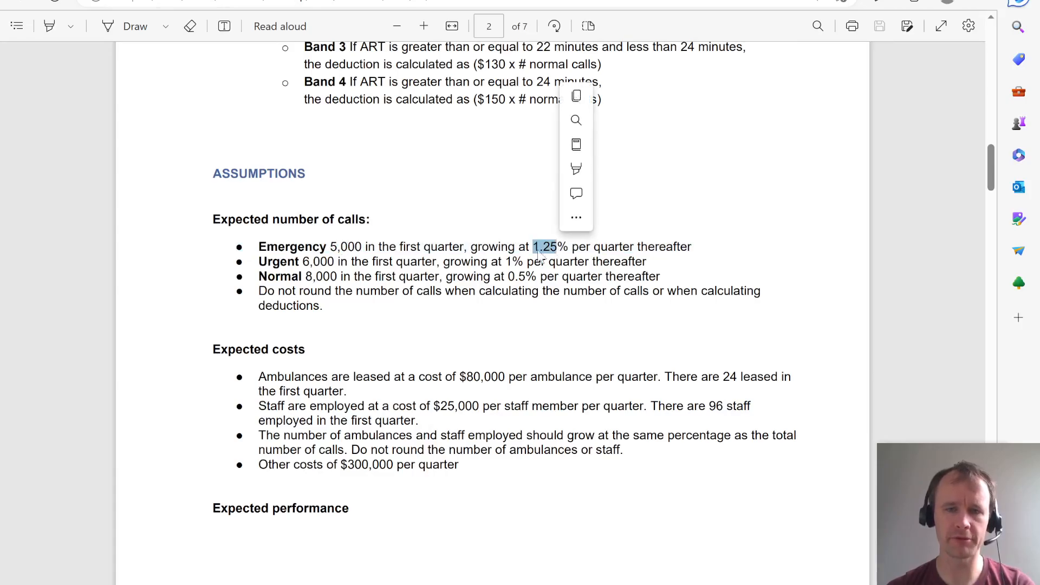
pyautogui.click(314, 259)
pyautogui.doubleClick(315, 260)
pyautogui.click(517, 261)
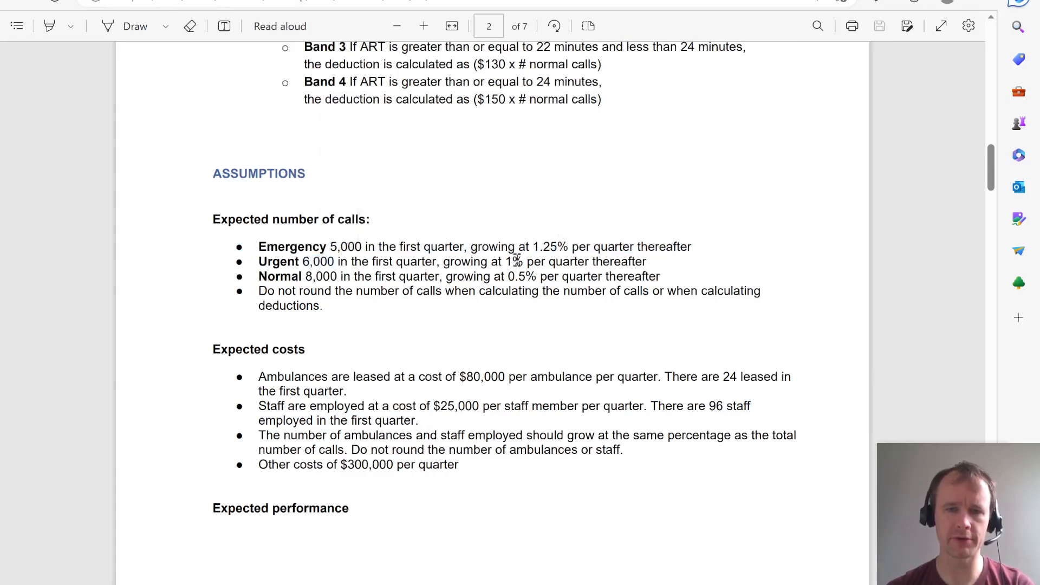
pyautogui.doubleClick(316, 278)
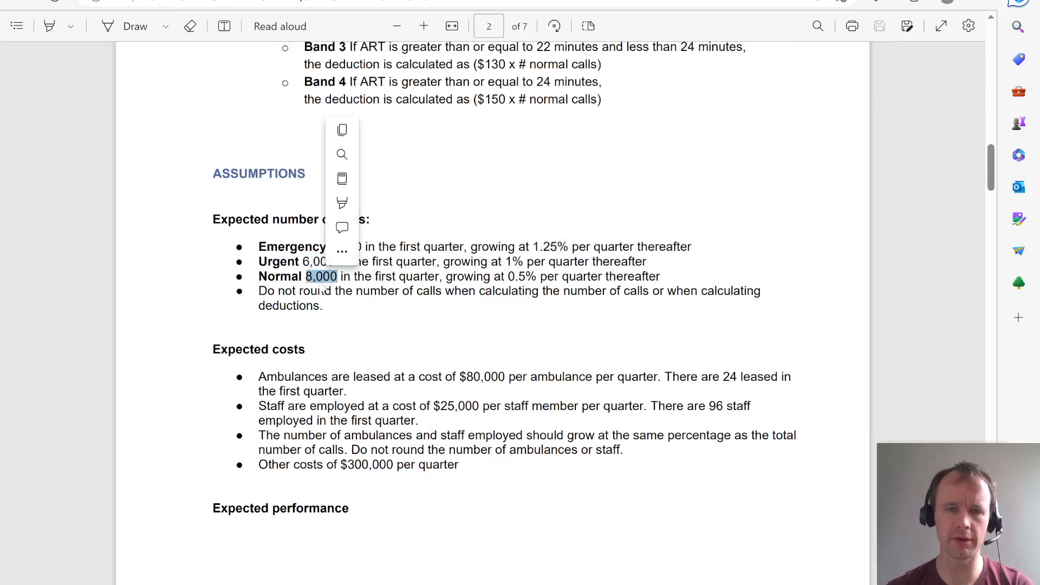
pyautogui.doubleClick(517, 277)
pyautogui.moveTo(259, 291); pyautogui.dragTo(340, 318)
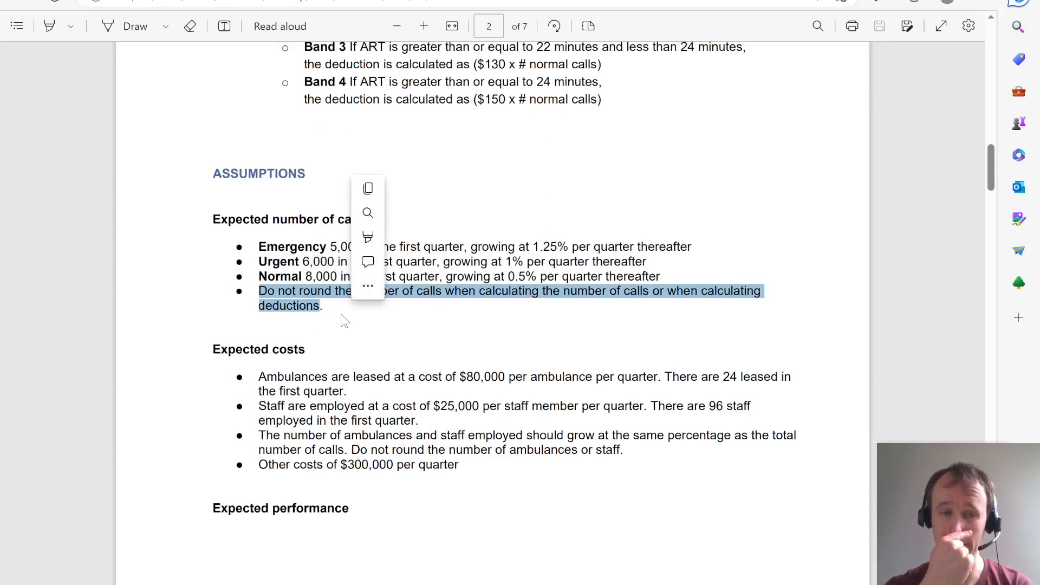
pyautogui.click(418, 349)
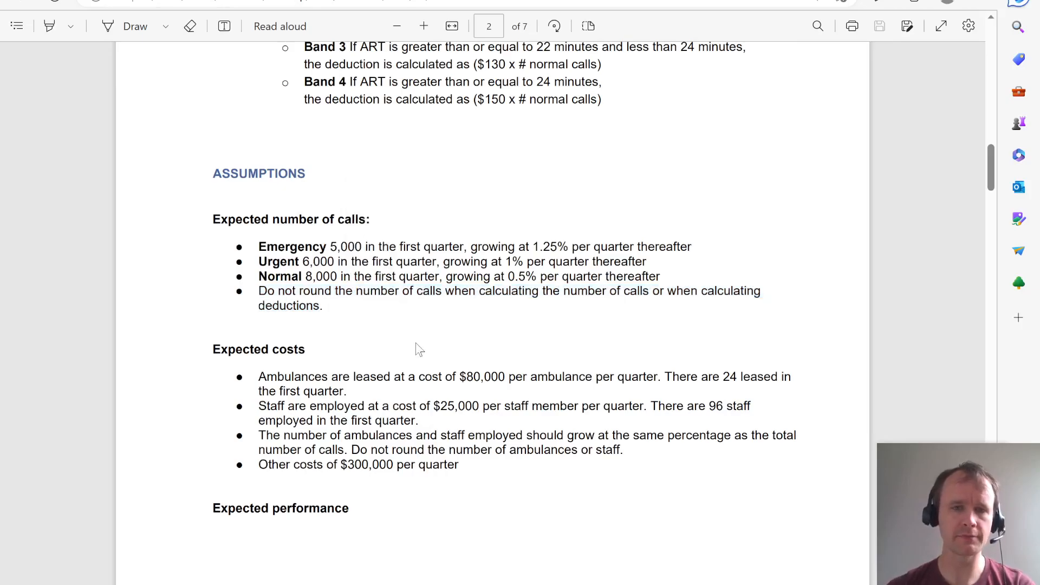
# - Review the expected costs for ambulances, staff and other items, including first-quarter quantities and how they grow
pyautogui.scroll(2, 420, 350)
pyautogui.scroll(-2, 281, 371)
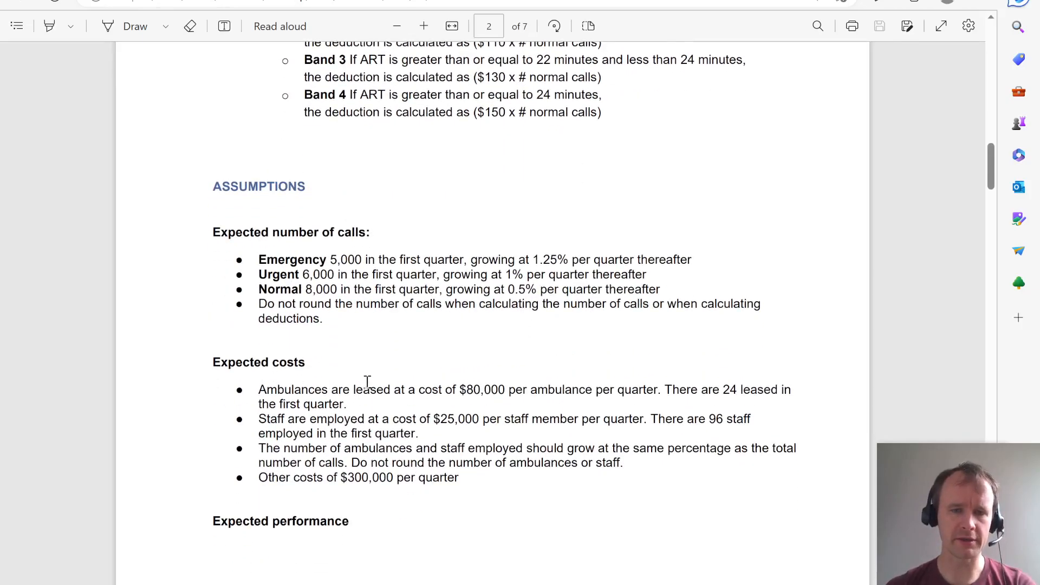
pyautogui.scroll(-2, 367, 382)
pyautogui.doubleClick(478, 307)
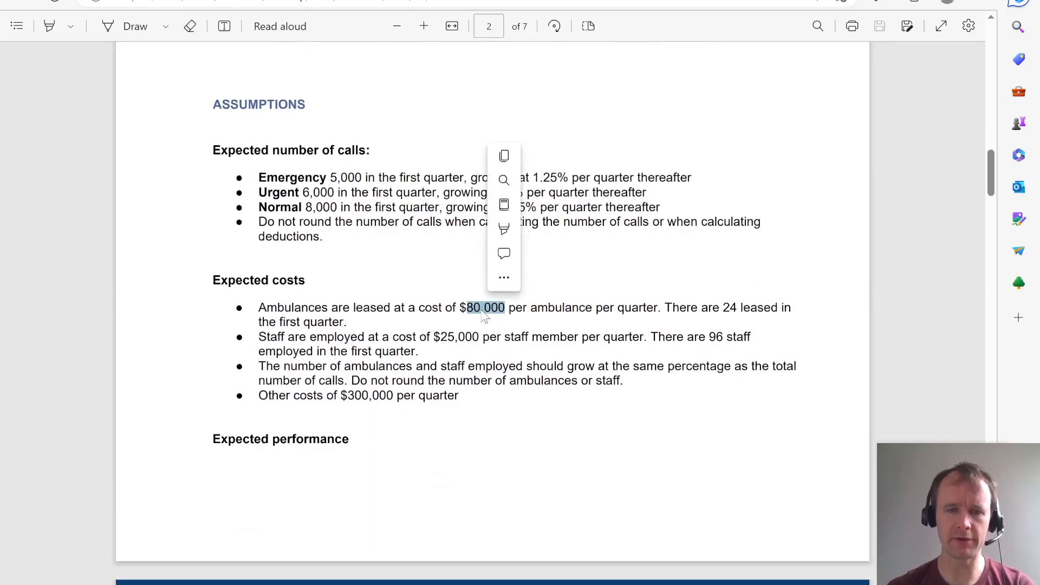
pyautogui.doubleClick(731, 308)
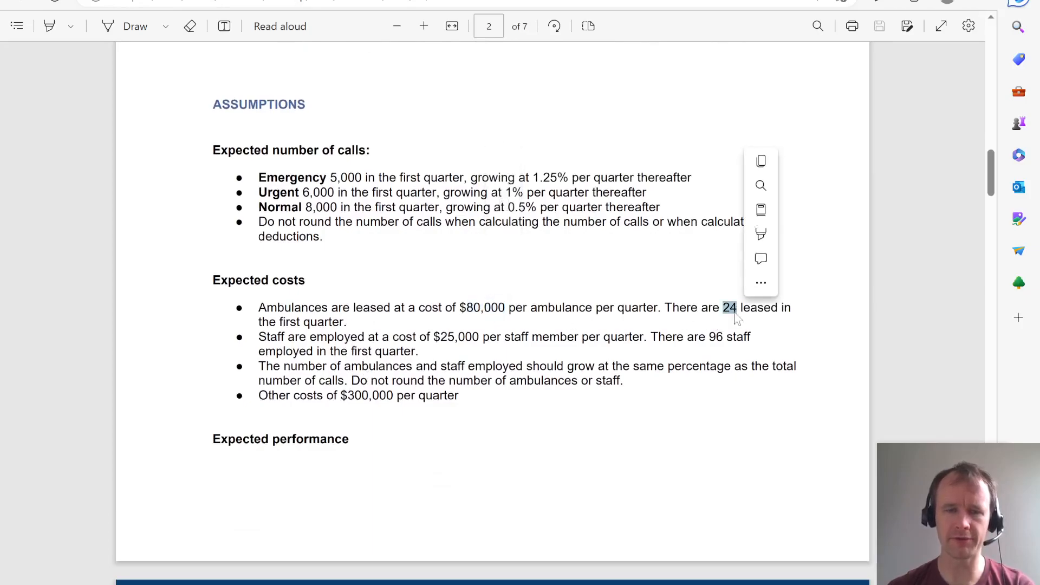
pyautogui.doubleClick(461, 336)
pyautogui.doubleClick(717, 337)
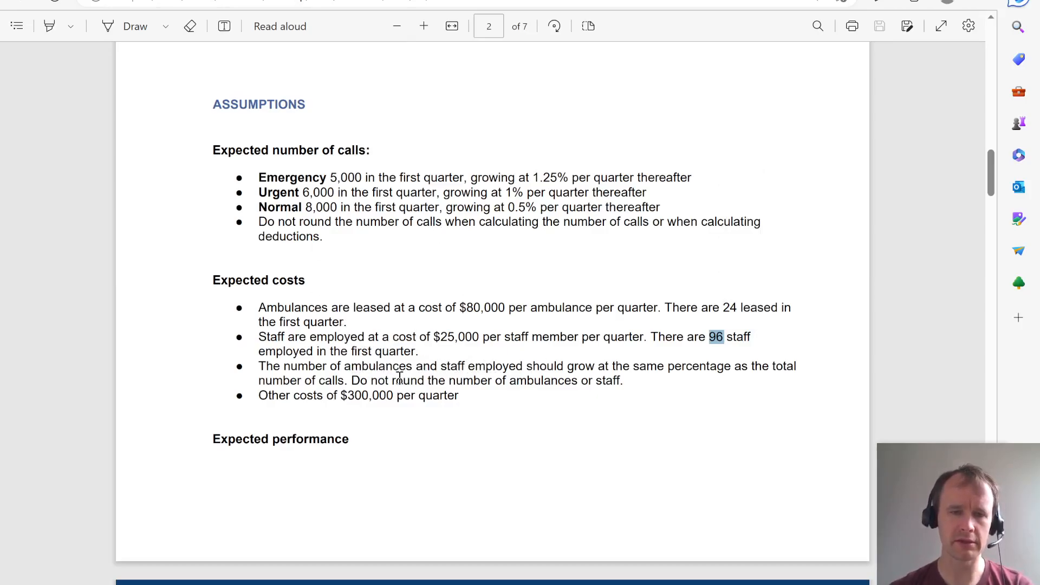
pyautogui.scroll(-1, 400, 378)
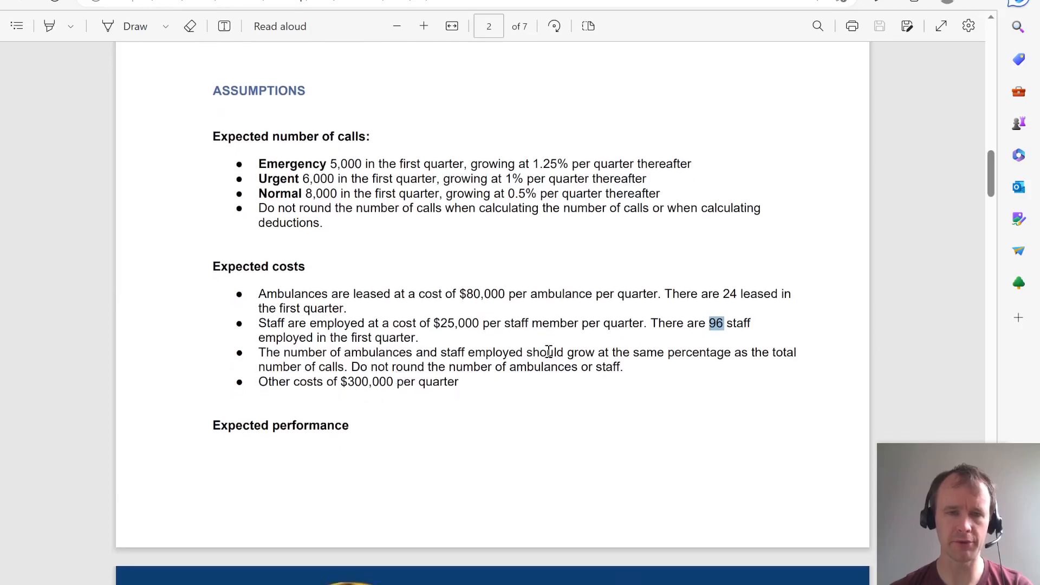
pyautogui.click(351, 381)
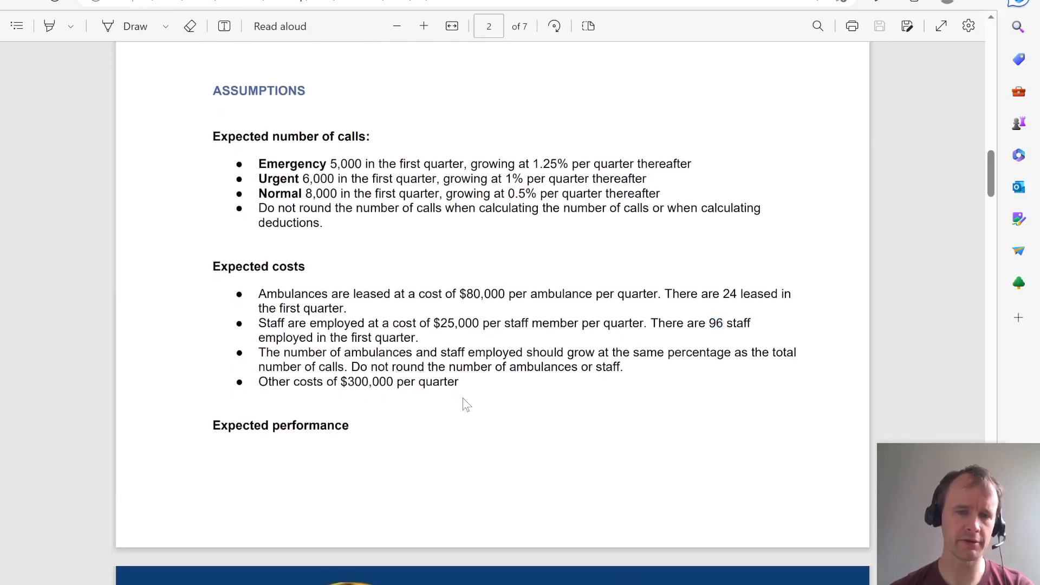
# - Examine the expected performance assumptions for emergency, urgent and normal calls, including the normal calls' average response time and its growth
pyautogui.scroll(-9, 467, 406)
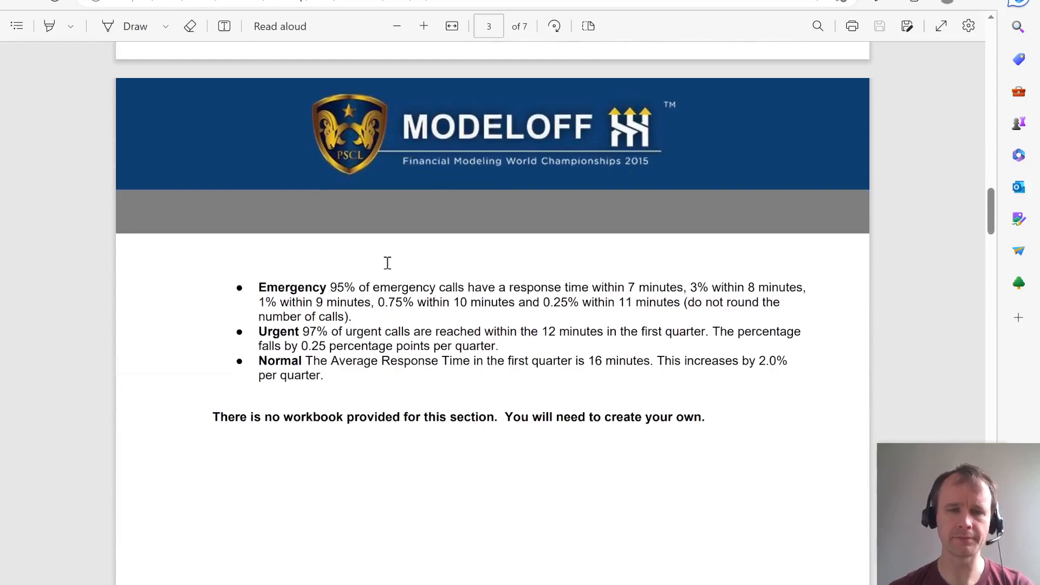
pyautogui.scroll(1, 387, 262)
pyautogui.scroll(3, 303, 327)
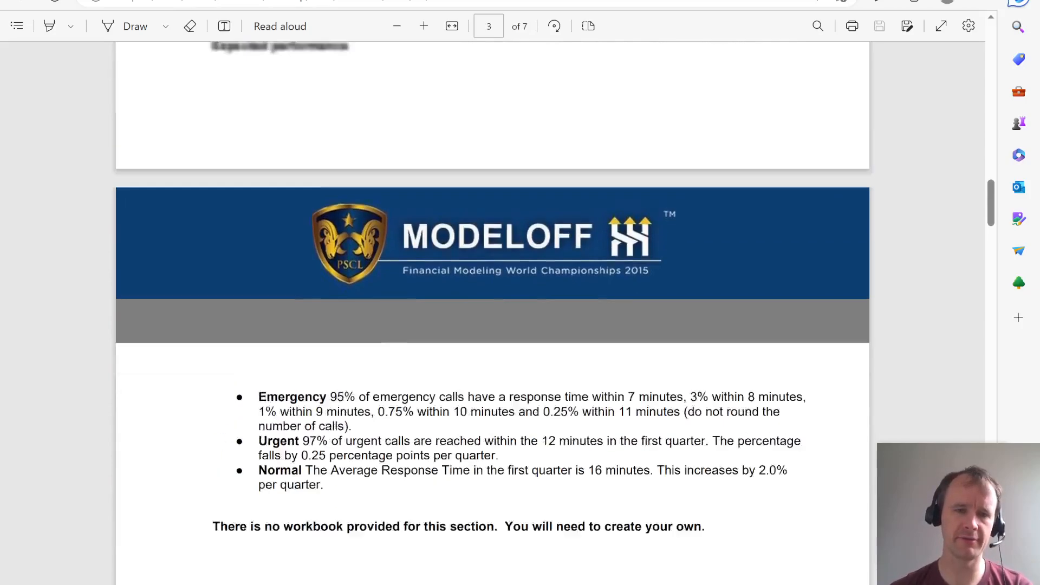
pyautogui.scroll(-2, 290, 387)
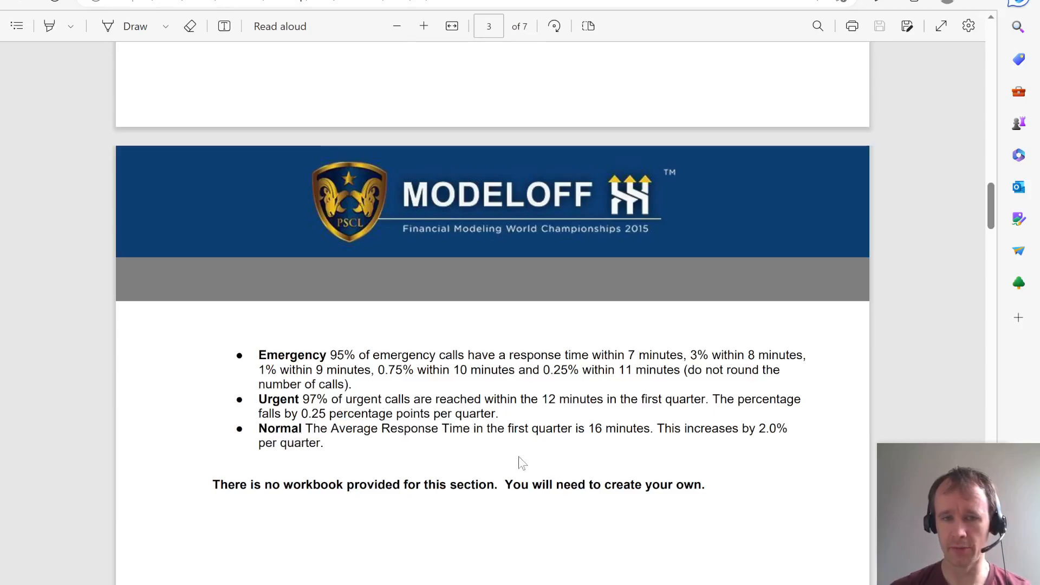
pyautogui.doubleClick(610, 428)
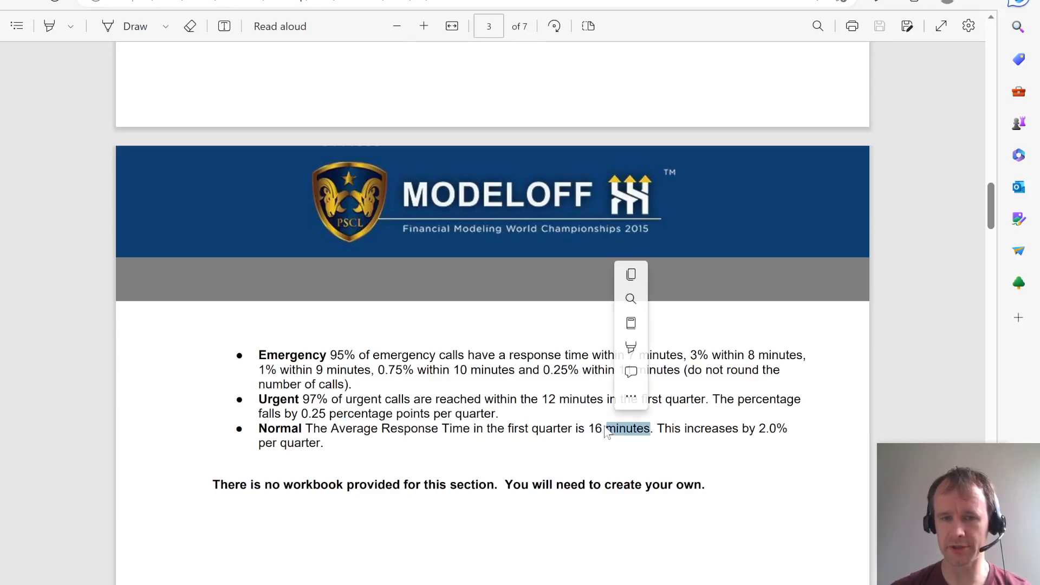
pyautogui.click(766, 433)
pyautogui.doubleClick(766, 433)
pyautogui.click(602, 431)
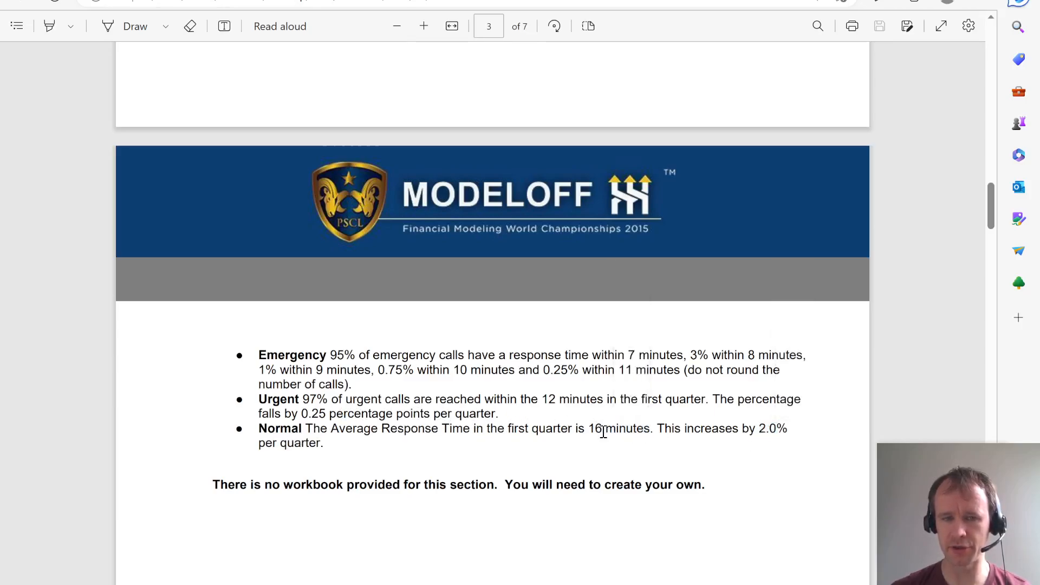
# - Return to the Performance Deductions section and examine the emergency calls' response time requirement, deduction per call and cap
pyautogui.scroll(10, 604, 432)
pyautogui.scroll(15, 603, 432)
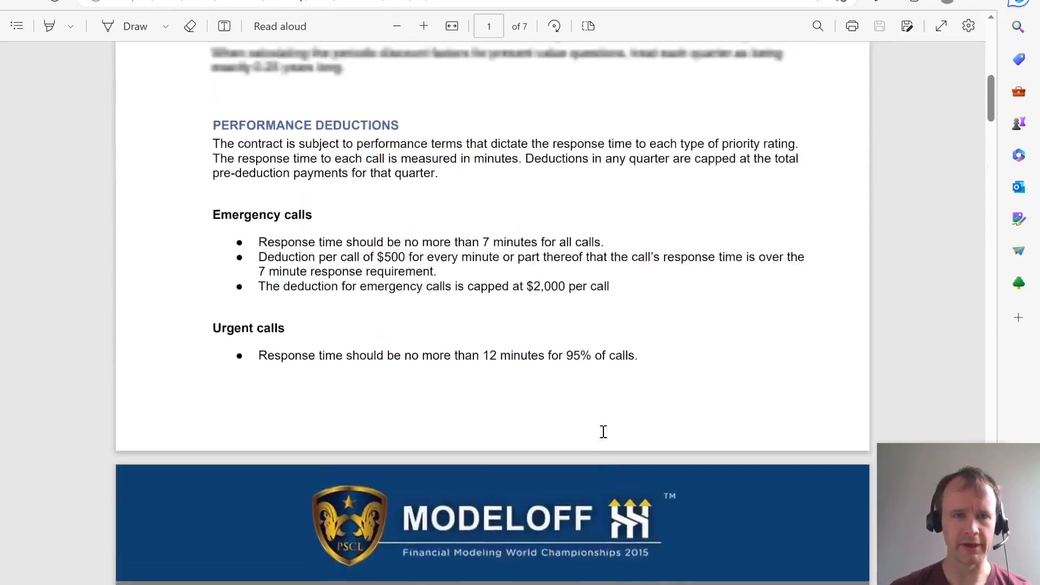
pyautogui.scroll(-1, 603, 432)
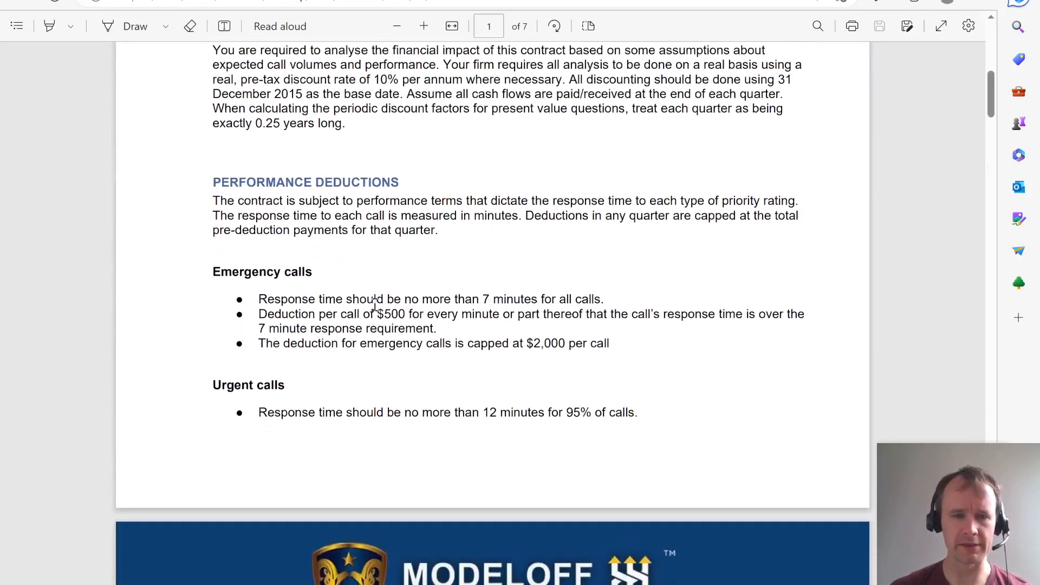
pyautogui.scroll(-2, 375, 304)
pyautogui.moveTo(259, 217); pyautogui.dragTo(615, 216)
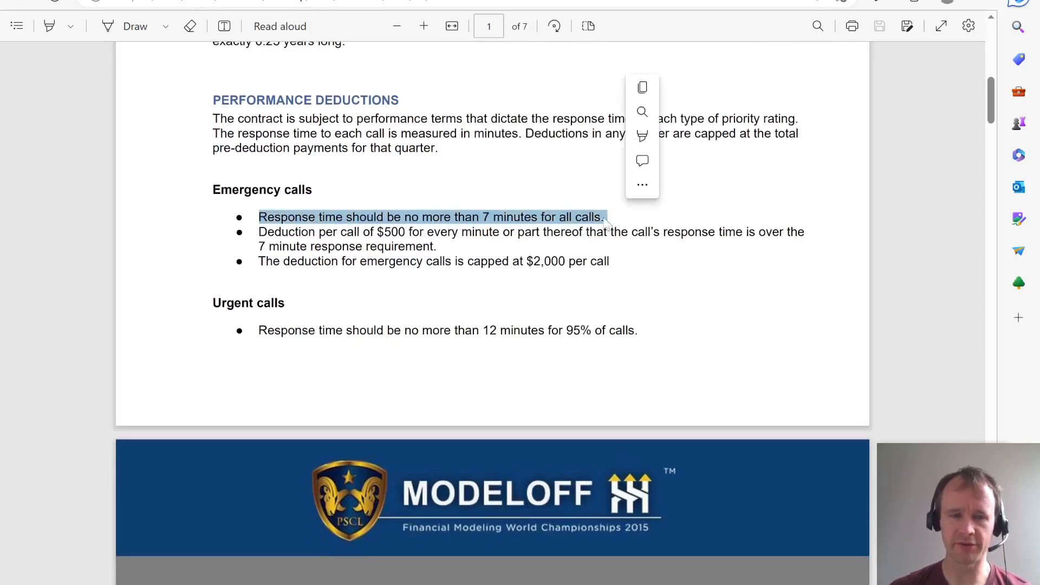
pyautogui.click(449, 237)
pyautogui.doubleClick(393, 227)
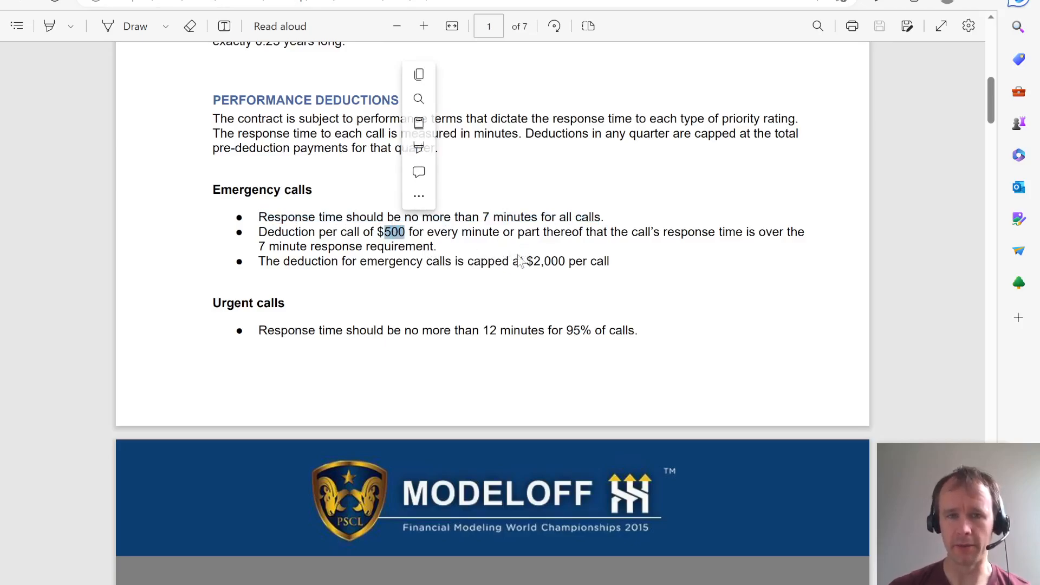
pyautogui.doubleClick(549, 261)
pyautogui.click(482, 282)
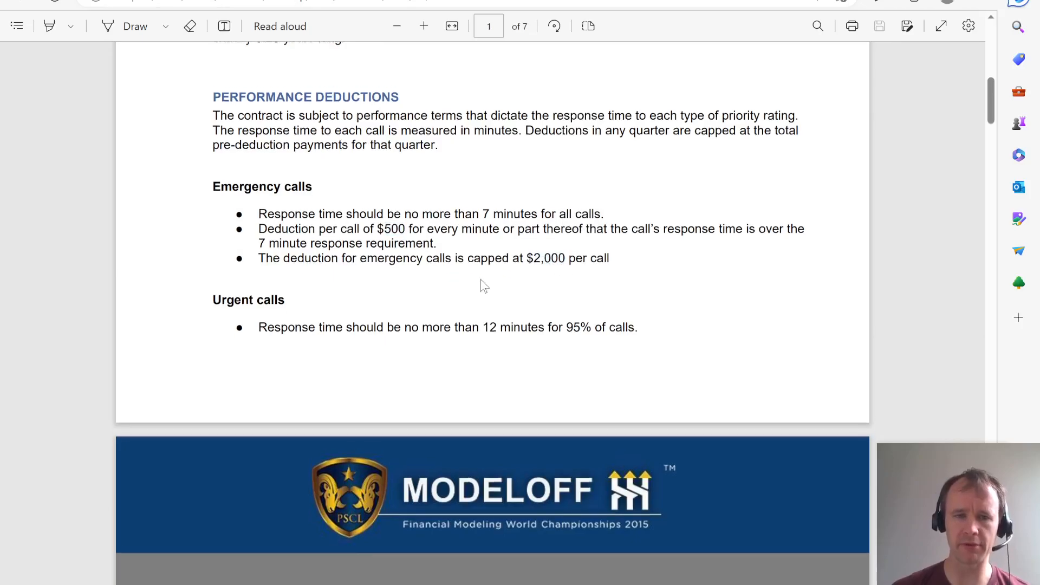
# - Examine the urgent calls' required response time and percentage of calls, and how Z is defined each quarter
pyautogui.scroll(-2, 483, 284)
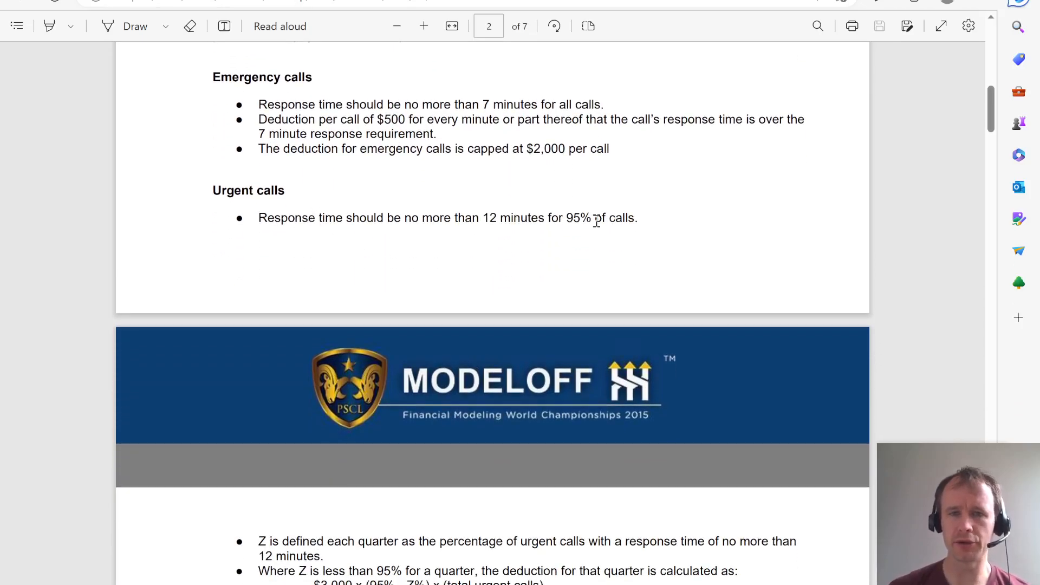
pyautogui.doubleClick(573, 218)
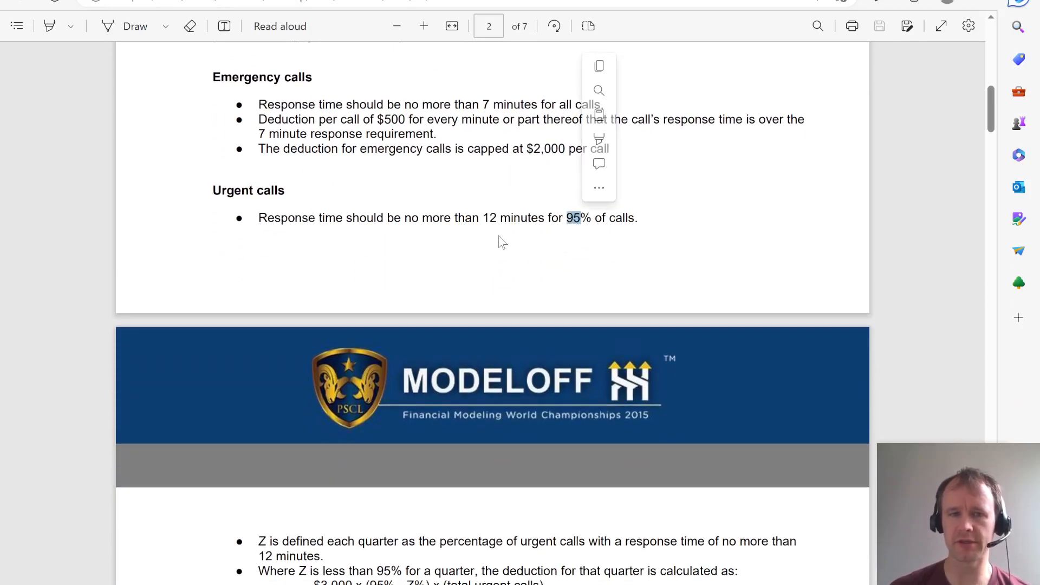
pyautogui.doubleClick(490, 218)
pyautogui.click(416, 272)
pyautogui.scroll(-1, 416, 271)
pyautogui.scroll(-4, 416, 272)
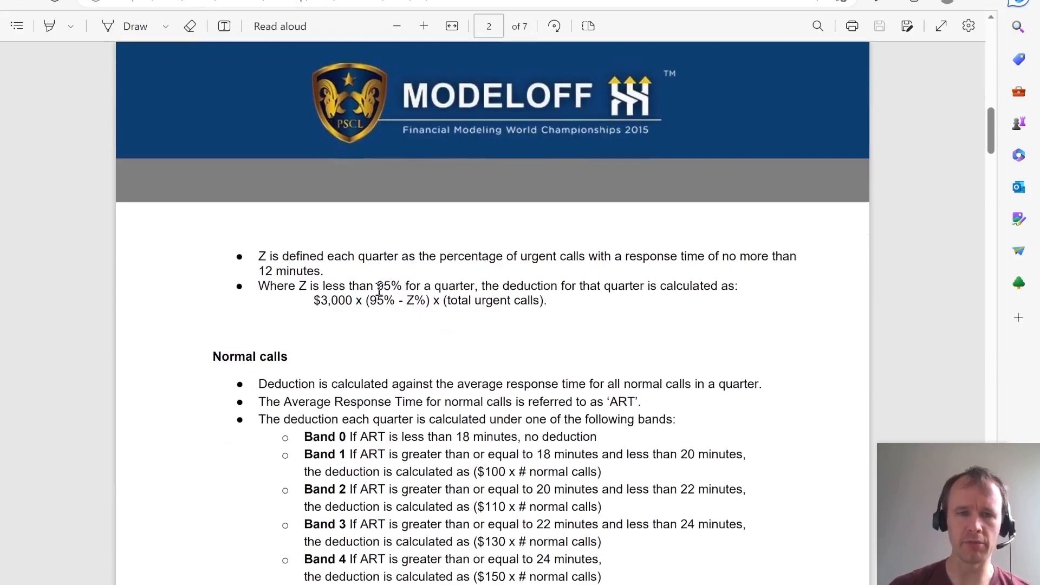
# - Examine the parts of the quarterly deduction formula for urgent calls, from the dollar factor to the total urgent calls
pyautogui.doubleClick(339, 299)
pyautogui.doubleClick(410, 302)
pyautogui.click(375, 300)
pyautogui.moveTo(375, 301); pyautogui.dragTo(548, 302)
pyautogui.click(477, 300)
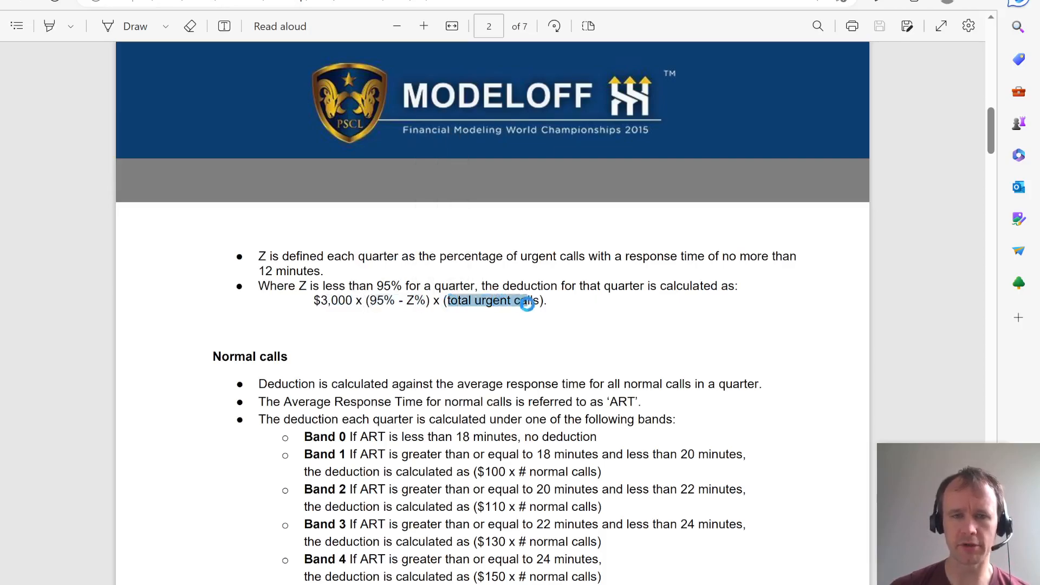
pyautogui.click(495, 379)
# - Review the normal calls' deduction bands, covering the average response time thresholds and the deduction rates
pyautogui.scroll(-3, 496, 378)
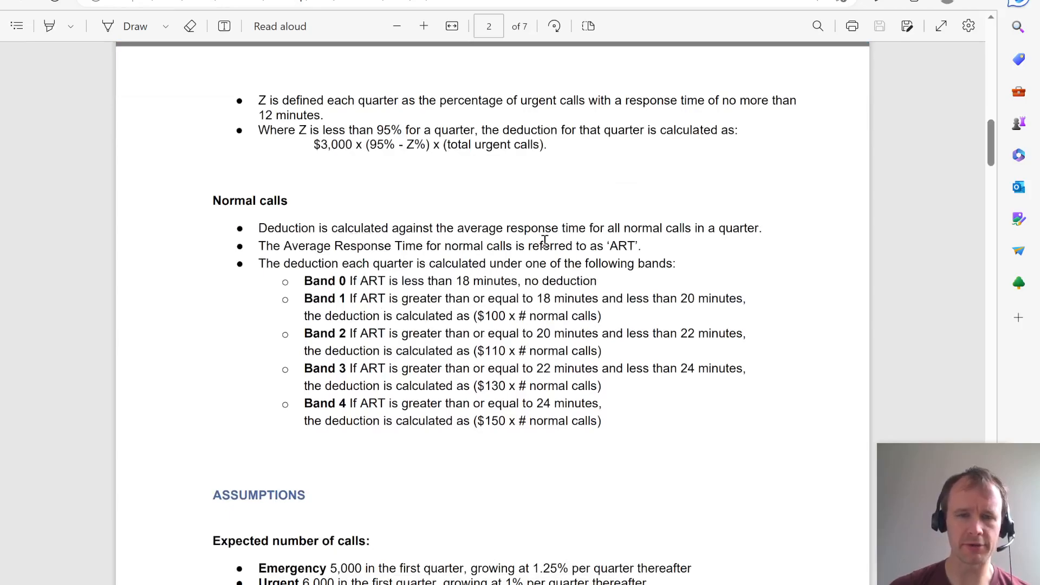
pyautogui.doubleClick(461, 281)
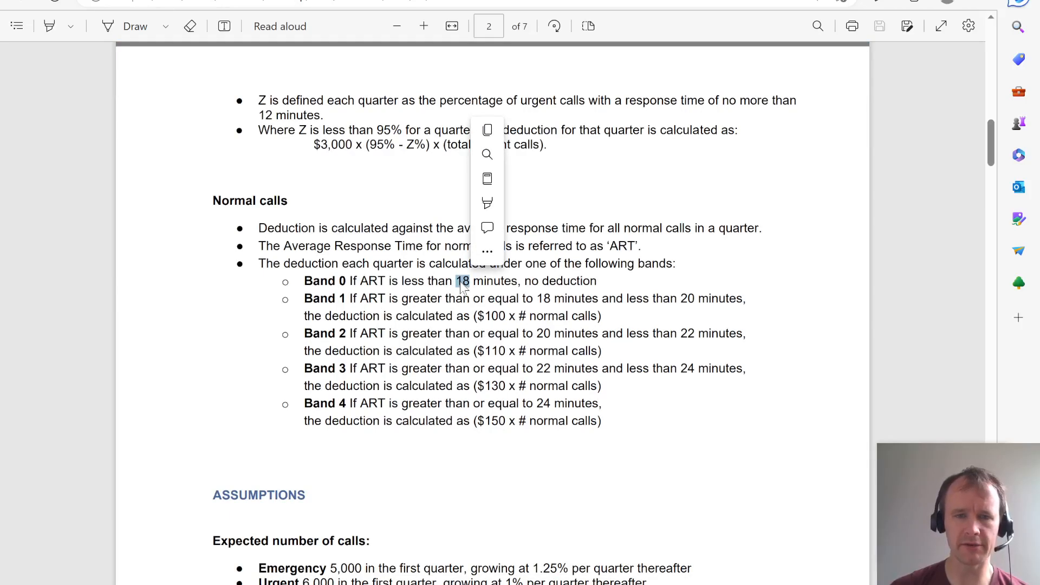
pyautogui.doubleClick(490, 316)
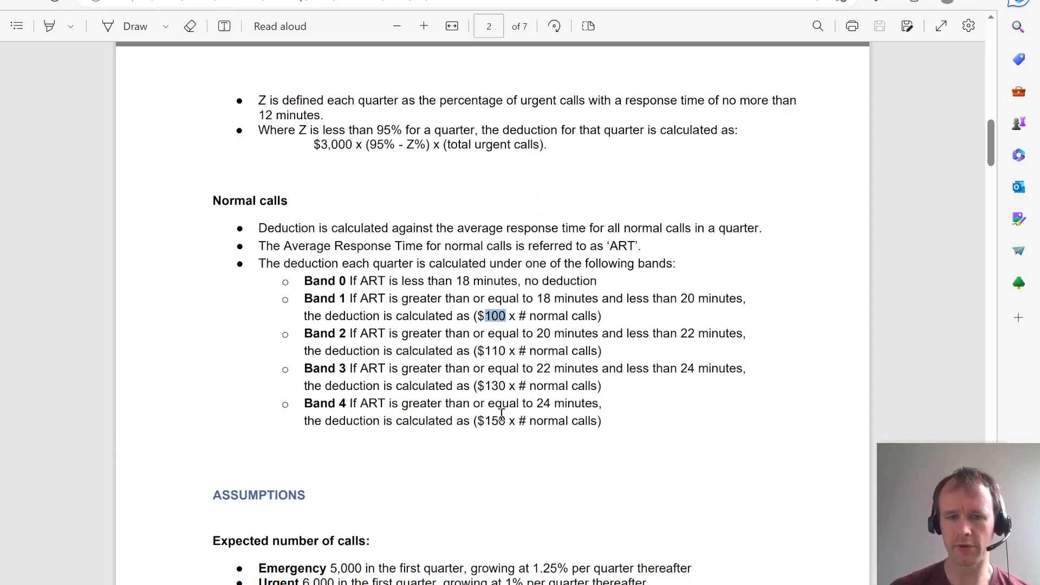
# - Skim through the case study again and read the note after the expected performance assumptions about the workbook for this section
pyautogui.scroll(-12, 471, 450)
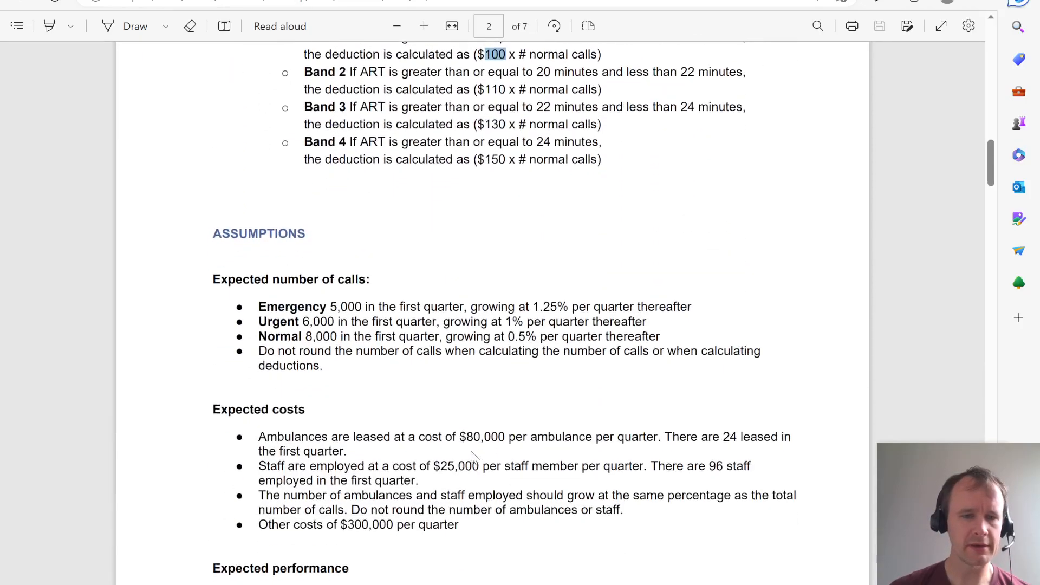
pyautogui.scroll(20, 475, 458)
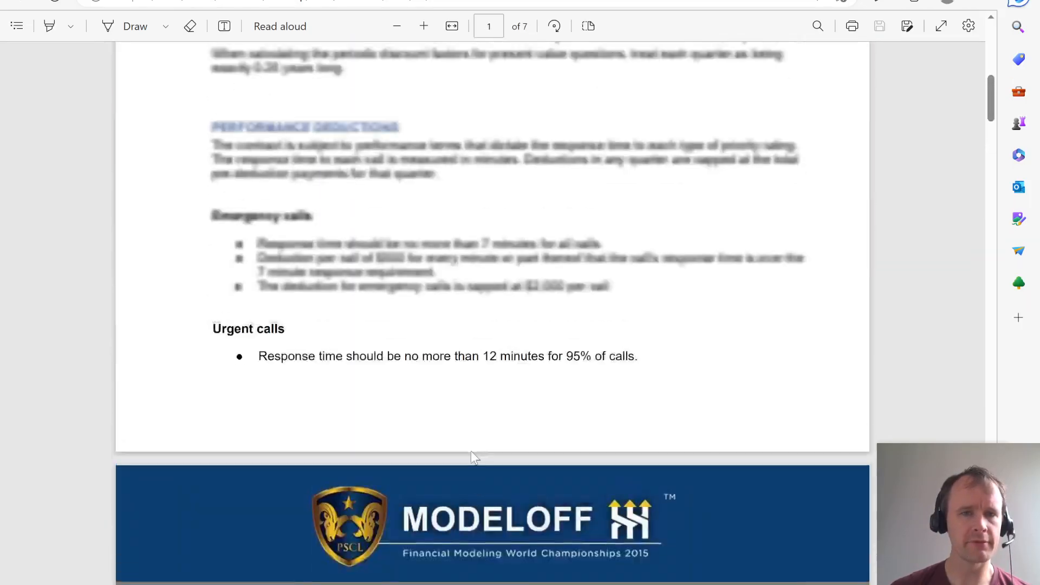
pyautogui.scroll(-20, 476, 458)
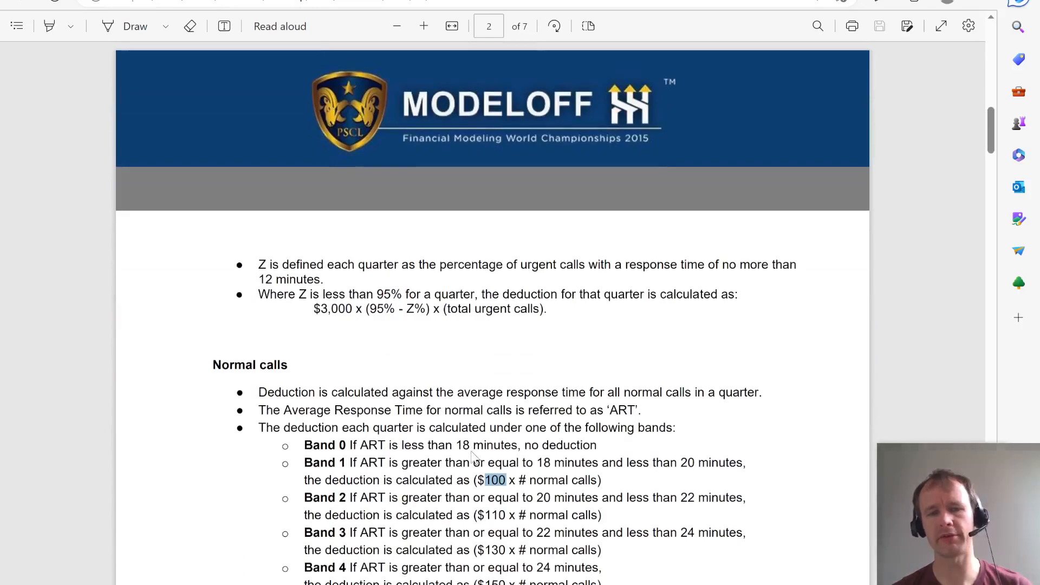
pyautogui.scroll(-1, 475, 458)
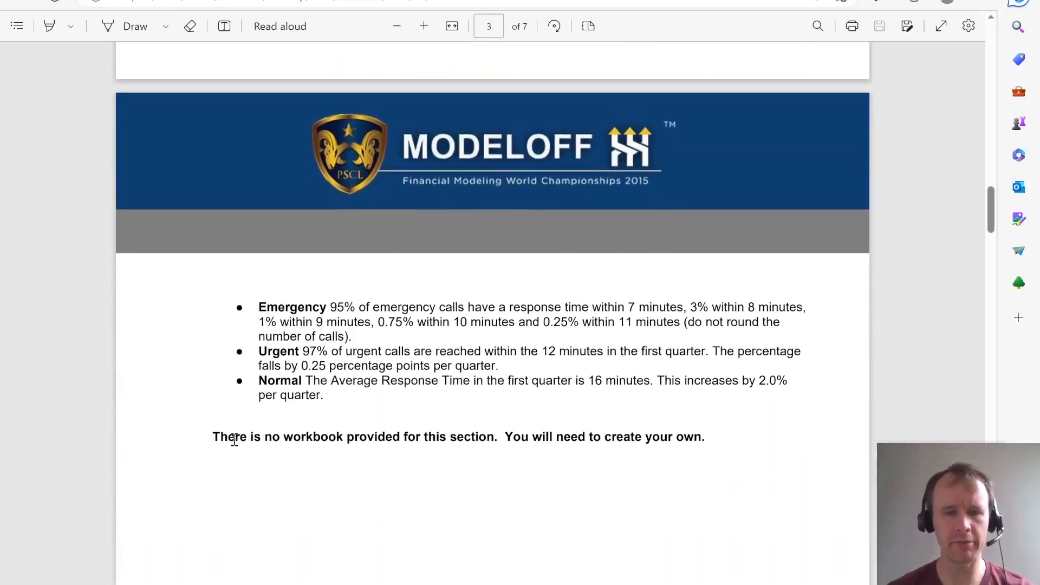
pyautogui.moveTo(214, 439); pyautogui.dragTo(701, 463)
pyautogui.rightClick(695, 466)
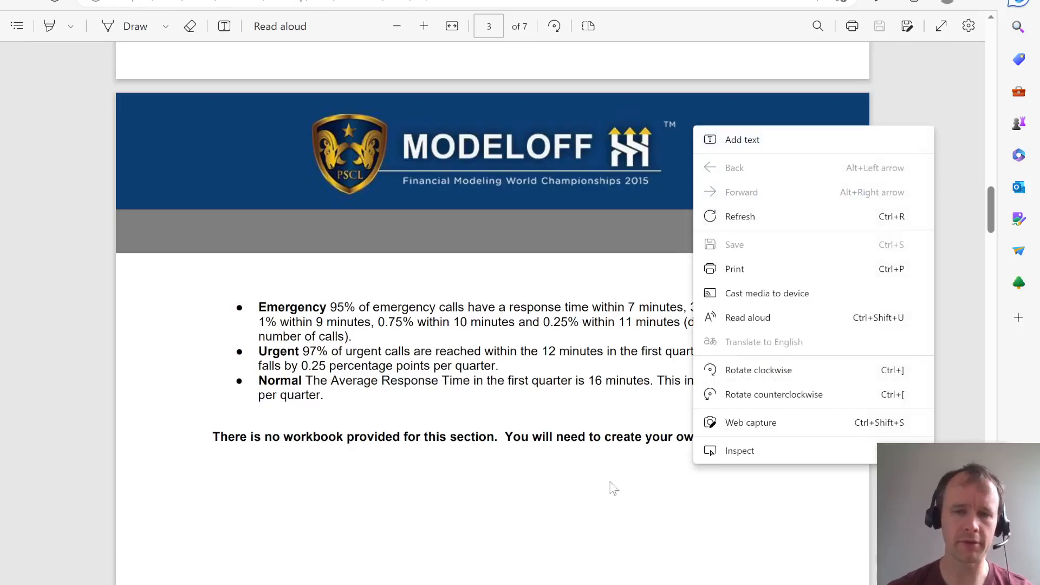
pyautogui.click(586, 489)
pyautogui.scroll(3, 585, 489)
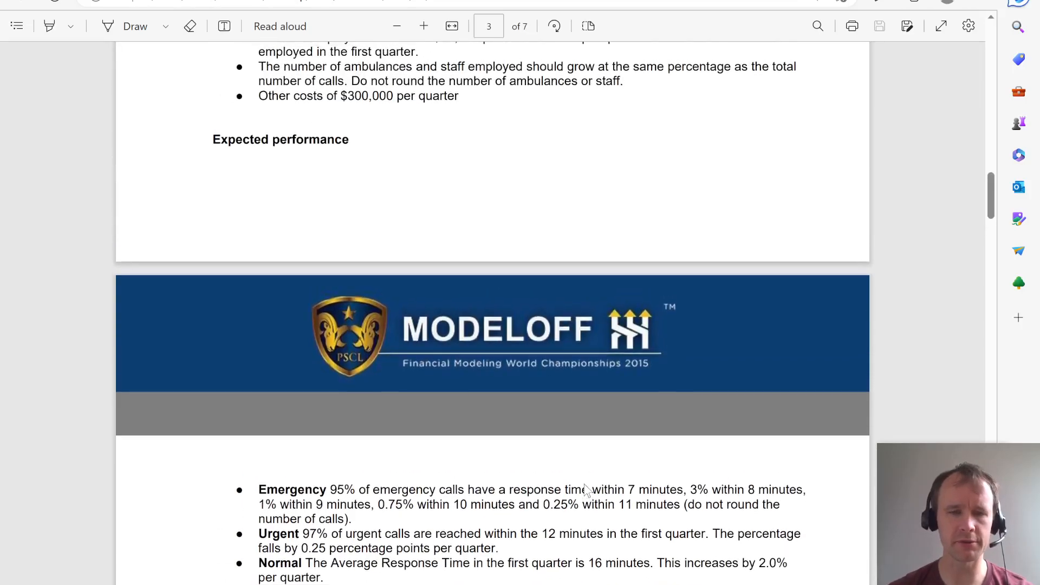
# - Switch to the Excel workbook and check the model base date, model term and discount rate on the Assumptions sheet
pyautogui.hotkey('alt', 'Tab')
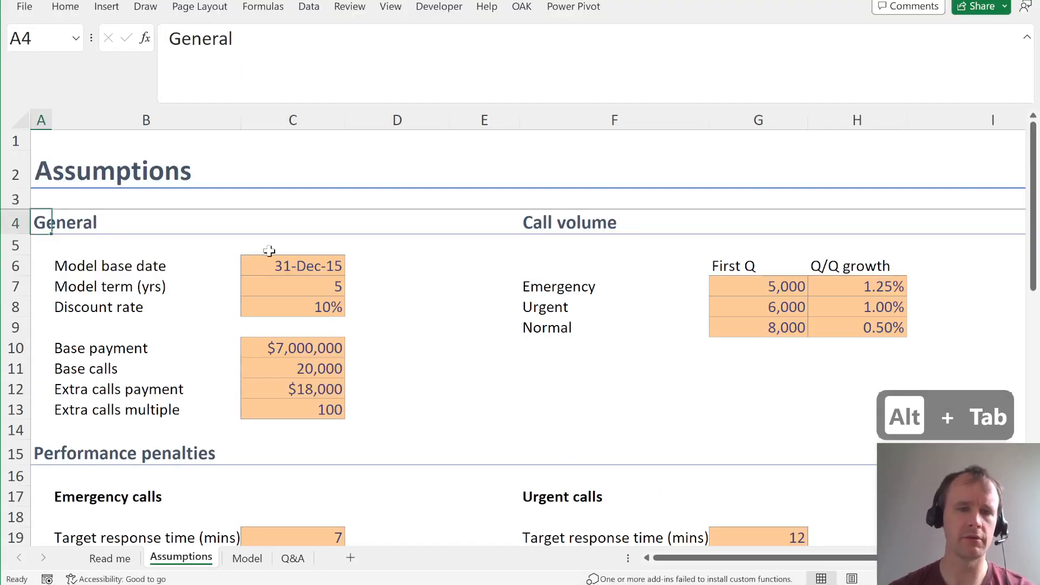
pyautogui.click(263, 268)
pyautogui.click(271, 285)
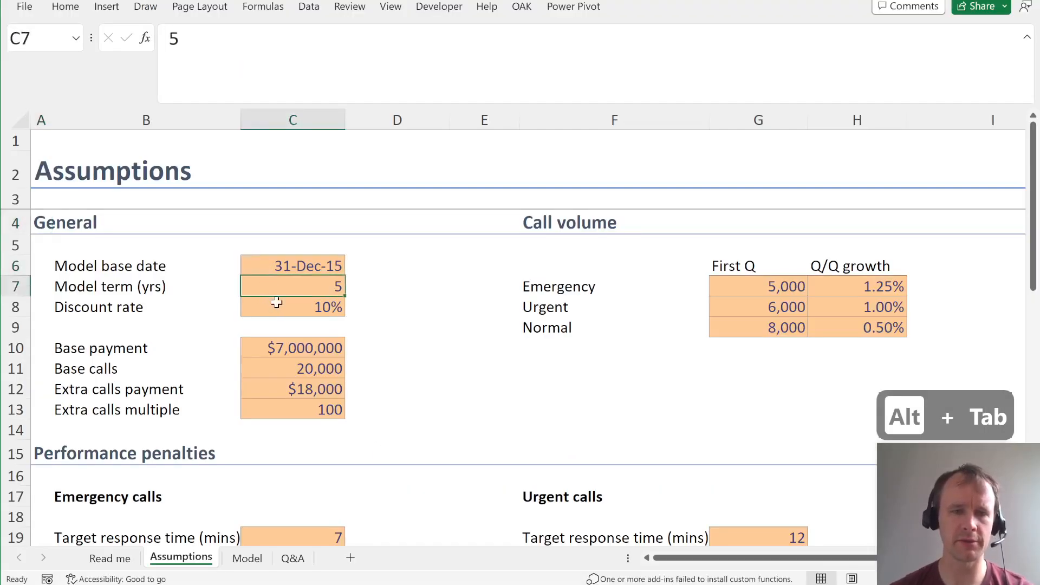
pyautogui.click(274, 301)
# - Switch back to the case study PDF and examine the discount rate, the real basis of analysis and the quarter length for discounting
pyautogui.hotkey('alt', 'Tab')
pyautogui.scroll(10, 344, 379)
pyautogui.scroll(-10, 347, 385)
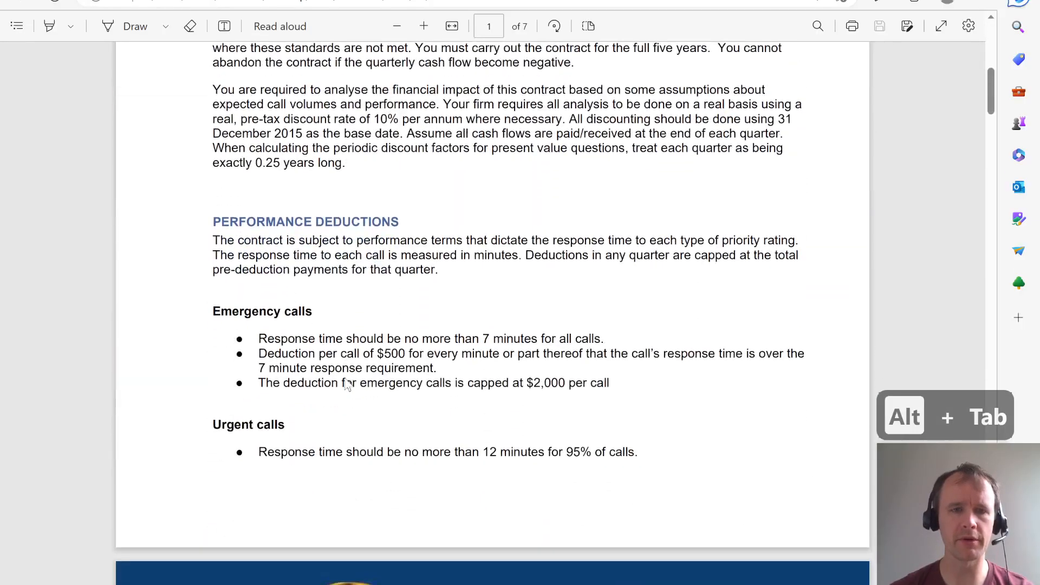
pyautogui.scroll(1, 347, 385)
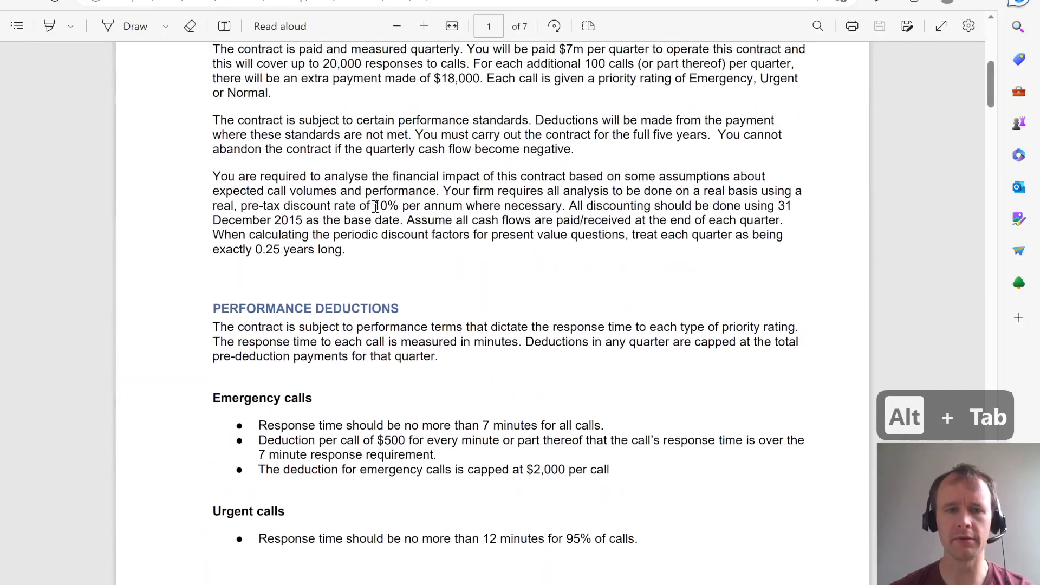
pyautogui.moveTo(374, 207); pyautogui.dragTo(400, 207)
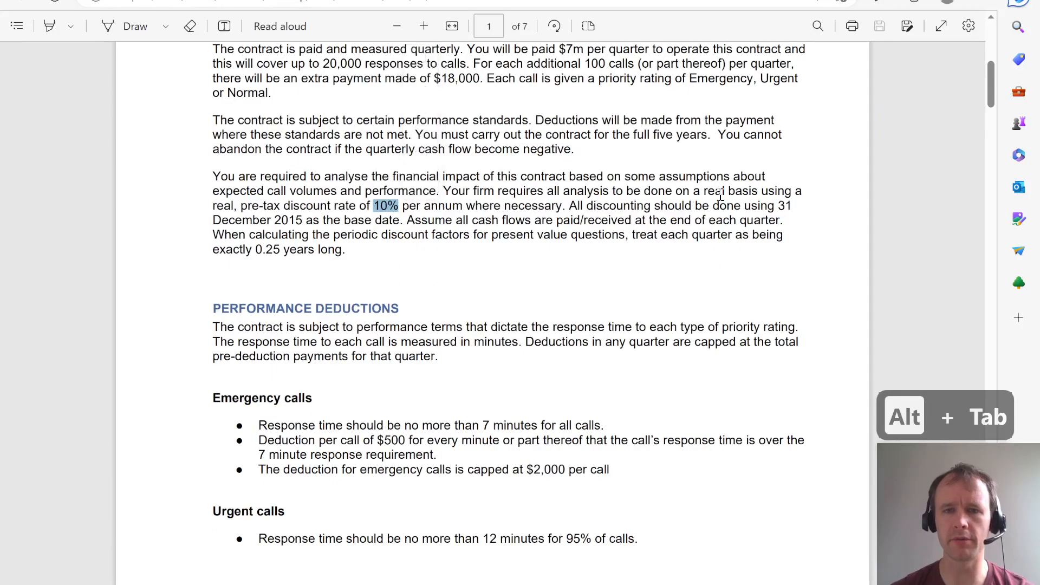
pyautogui.moveTo(694, 192); pyautogui.dragTo(757, 192)
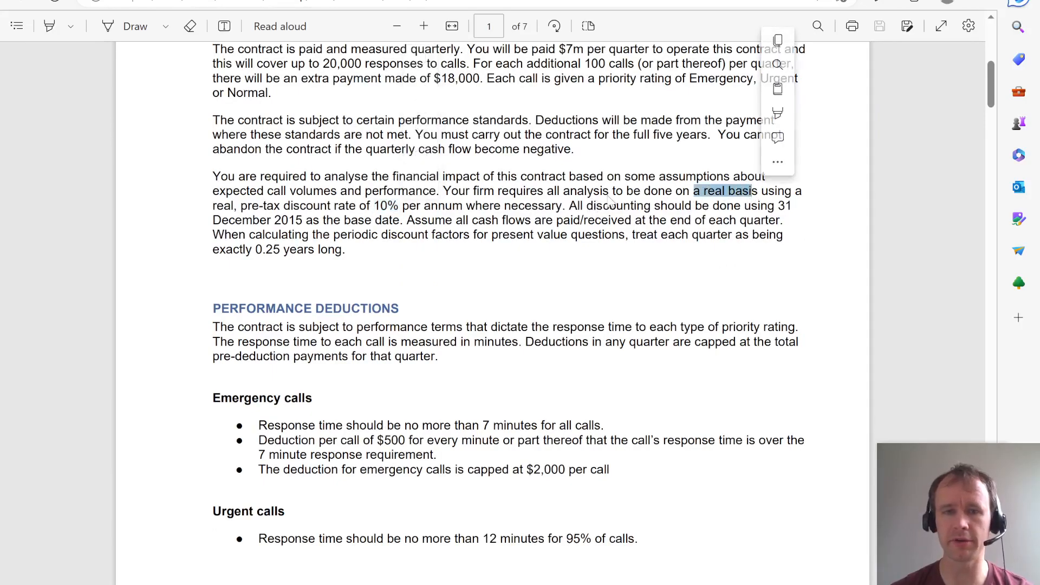
pyautogui.click(579, 200)
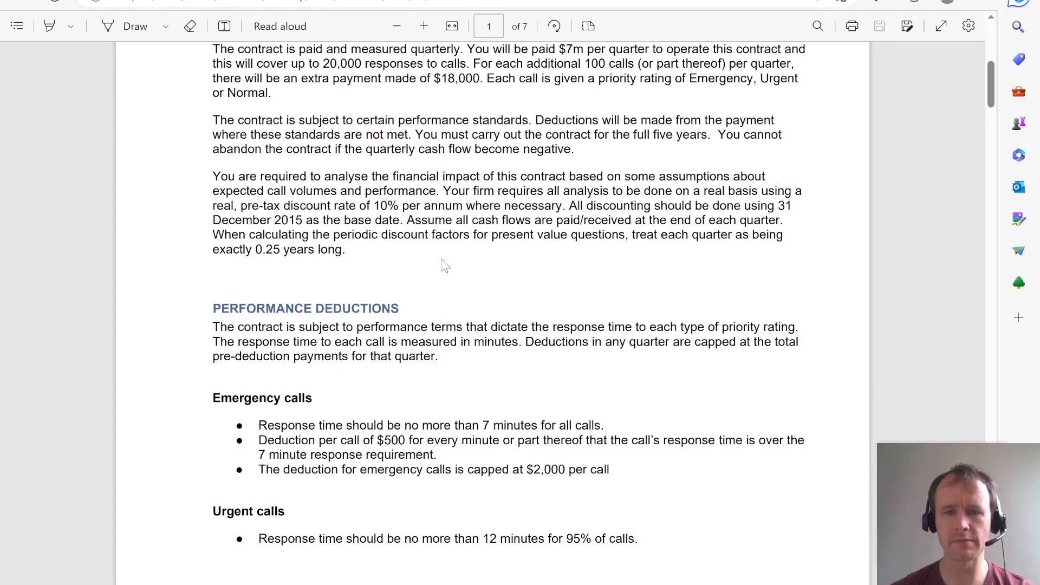
pyautogui.moveTo(236, 237); pyautogui.dragTo(351, 253)
pyautogui.click(353, 254)
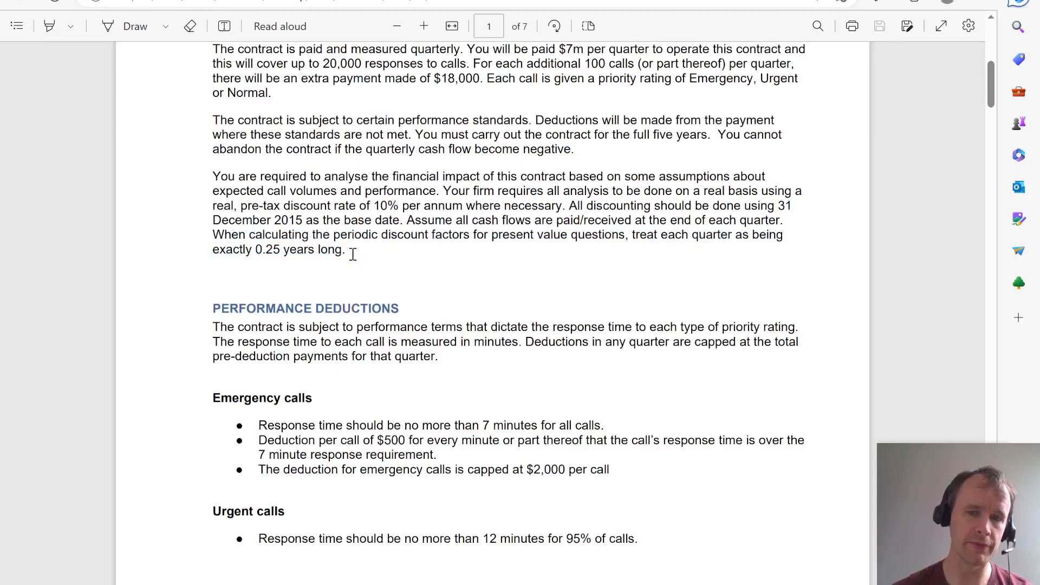
# - Switch to the Excel workbook and review the performance penalties for emergency, urgent and normal calls on the Assumptions sheet
pyautogui.hotkey('alt', 'Tab')
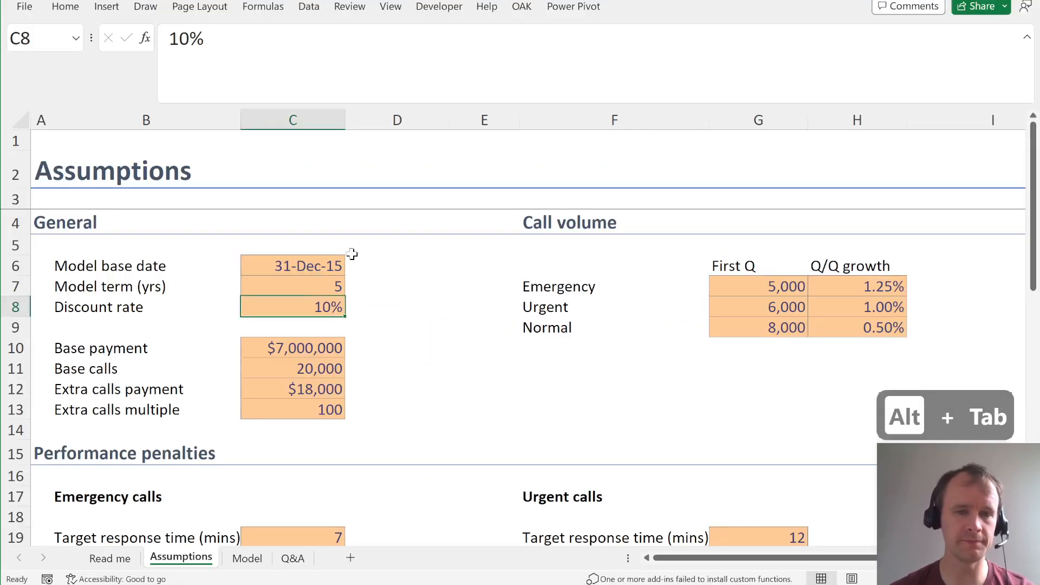
pyautogui.scroll(-4, 568, 403)
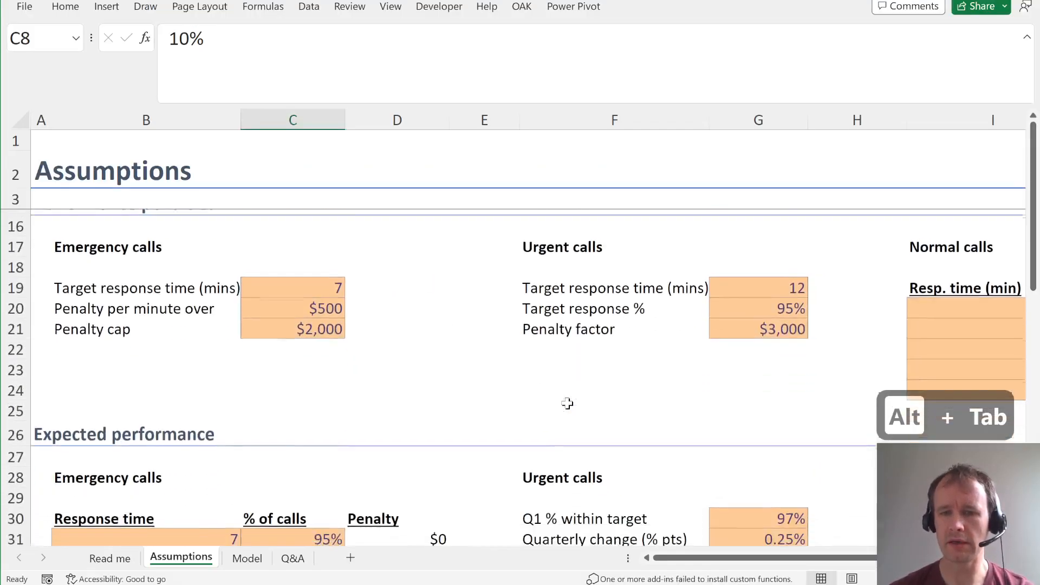
pyautogui.scroll(4, 567, 403)
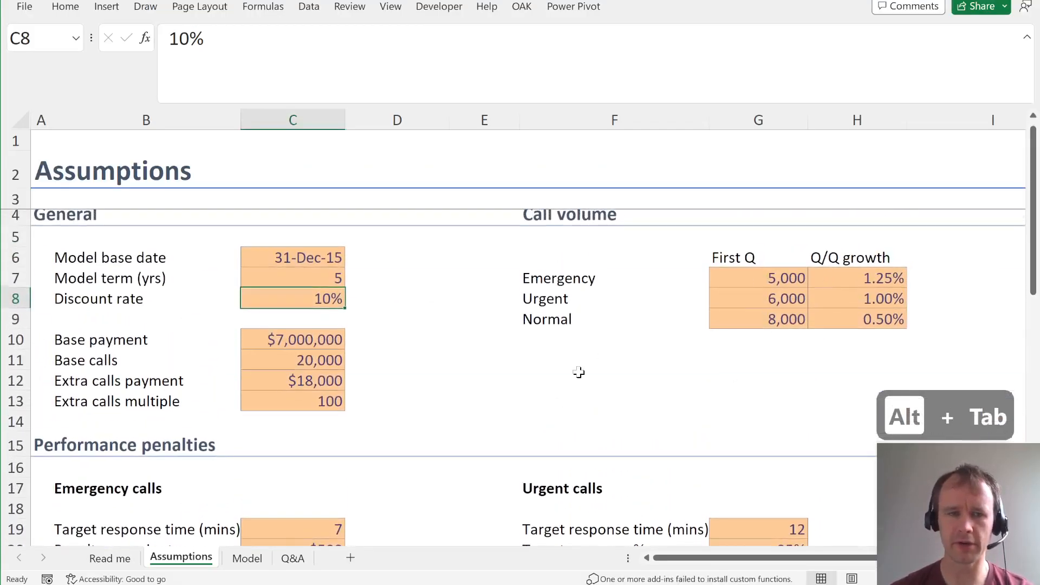
pyautogui.scroll(-3, 579, 372)
pyautogui.hscroll(3, 655, 407)
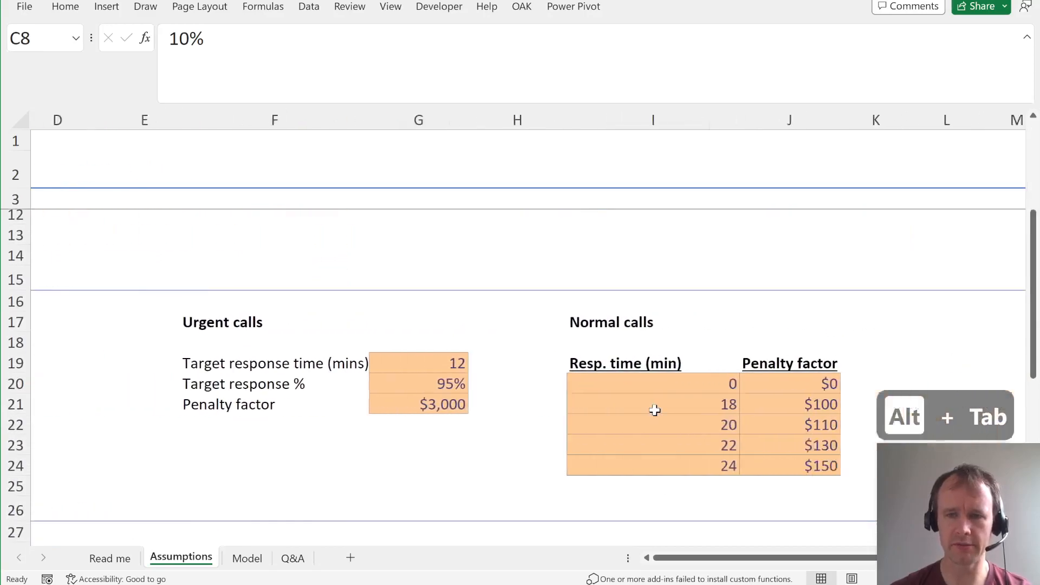
pyautogui.hscroll(-5, 655, 410)
pyautogui.hscroll(6, 653, 409)
# - Examine the response time thresholds and matching penalty factors in the normal calls' penalty table
pyautogui.moveTo(642, 385); pyautogui.dragTo(626, 464)
pyautogui.click(645, 382)
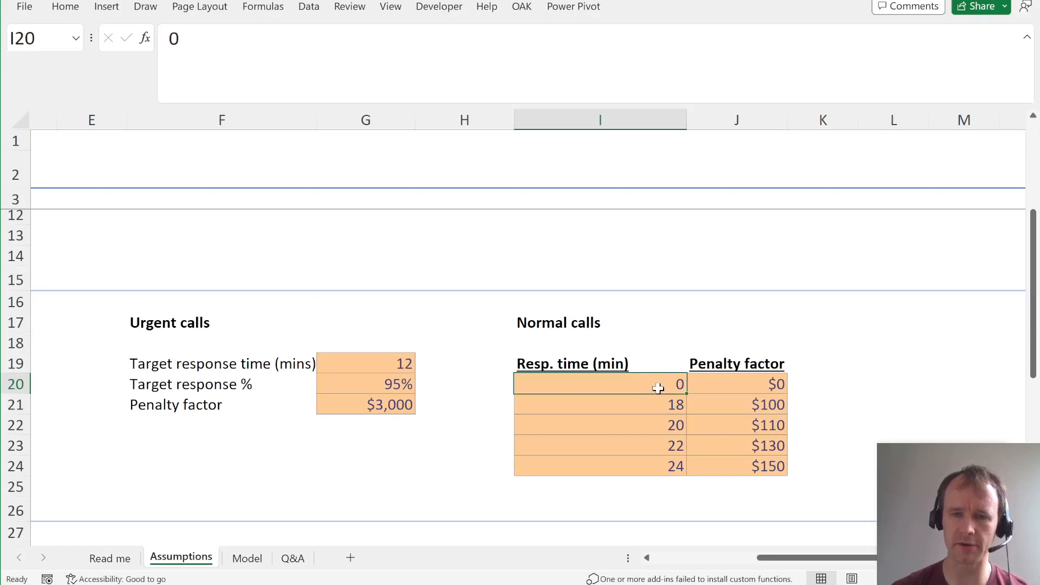
pyautogui.click(660, 405)
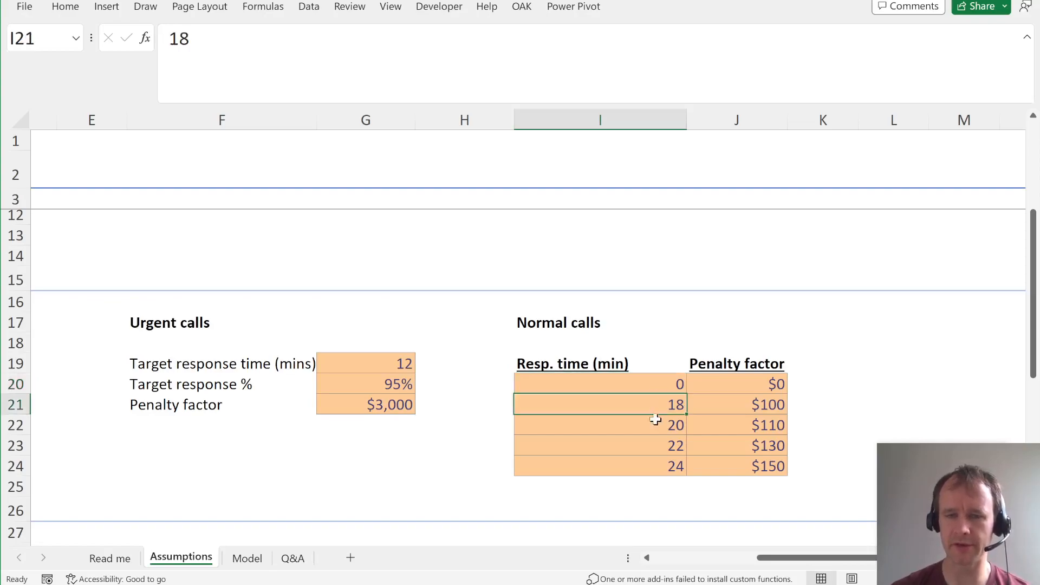
pyautogui.click(662, 507)
pyautogui.click(662, 467)
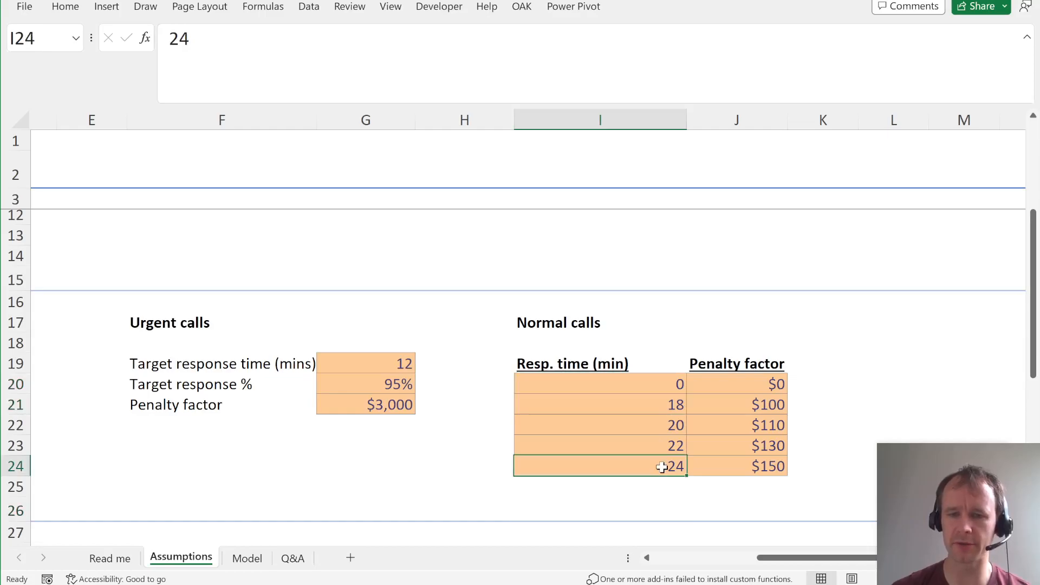
pyautogui.click(739, 468)
# - Review the expected performance and expected costs sections on the Assumptions sheet
pyautogui.hscroll(-3, 463, 460)
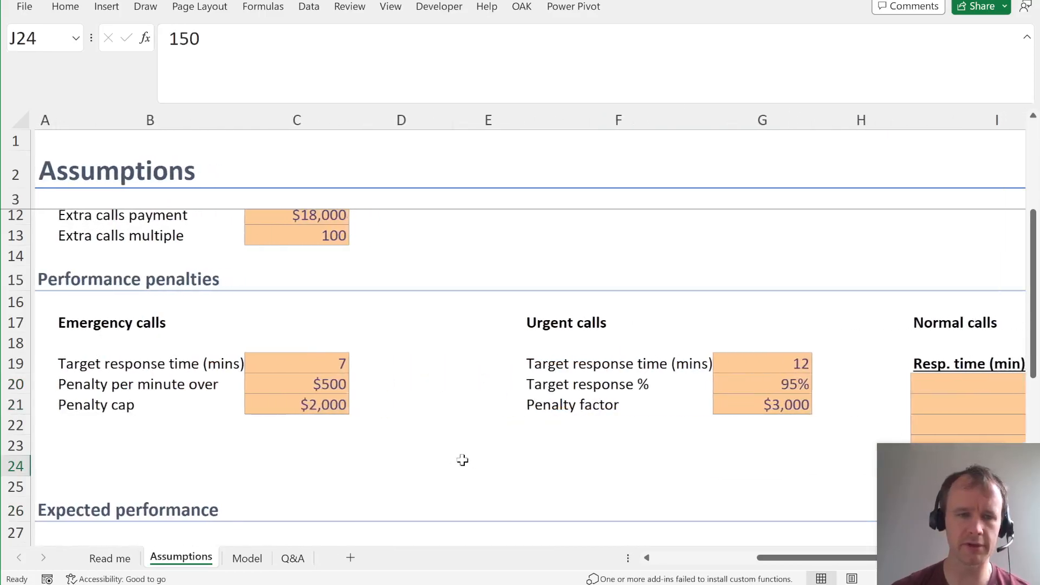
pyautogui.scroll(-5, 462, 460)
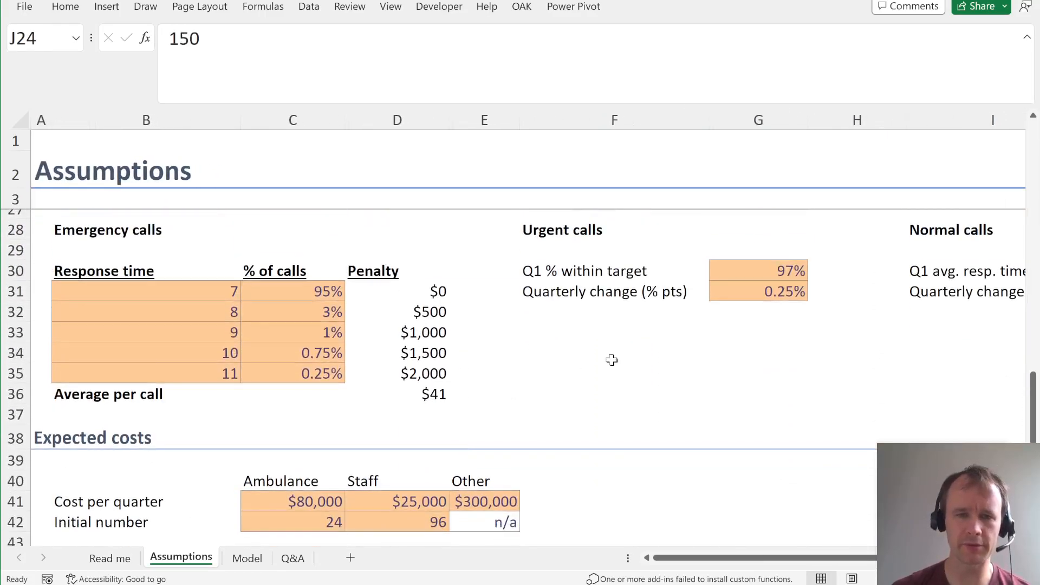
pyautogui.scroll(-2, 612, 360)
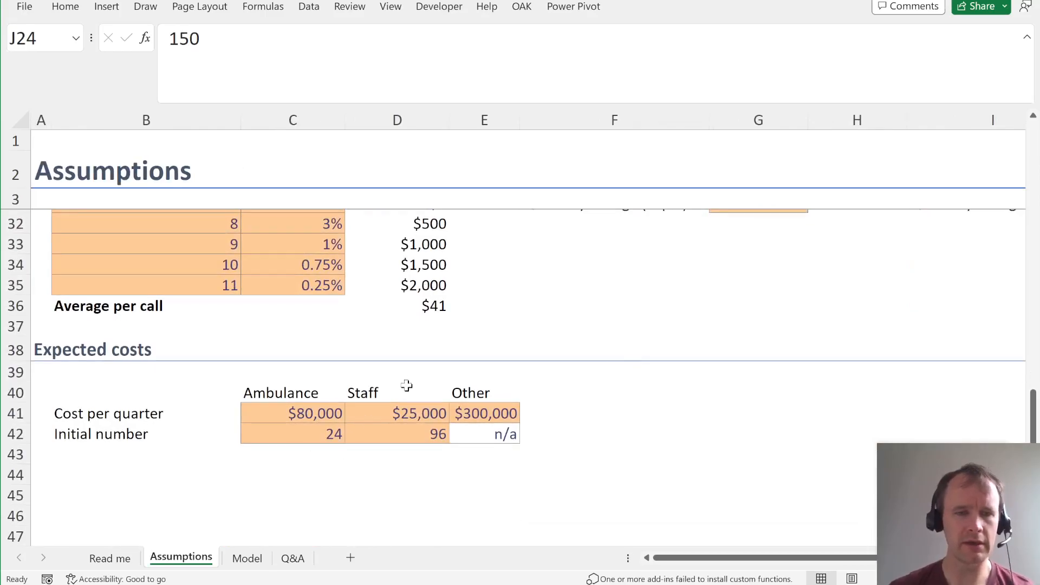
pyautogui.scroll(10, 406, 386)
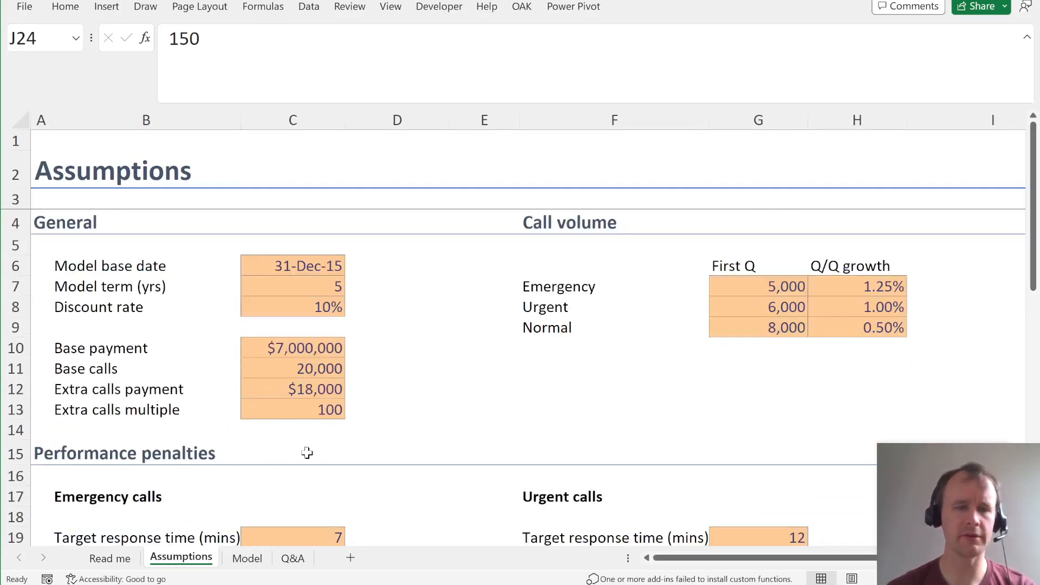
# - Switch to the Model sheet and examine how the quarter number formula in F4 uses the model term from the Assumptions sheet
pyautogui.click(247, 558)
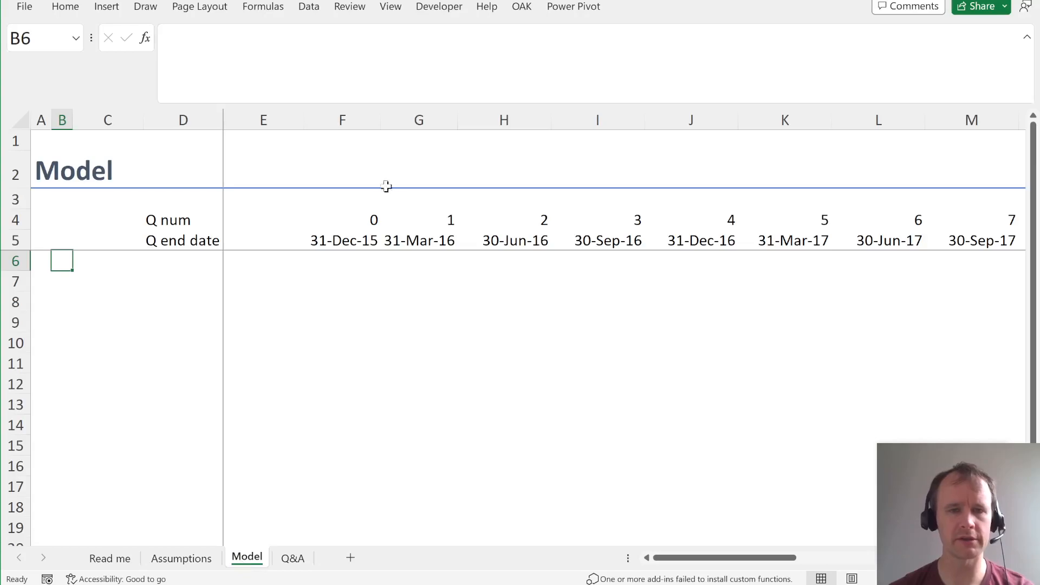
pyautogui.click(332, 220)
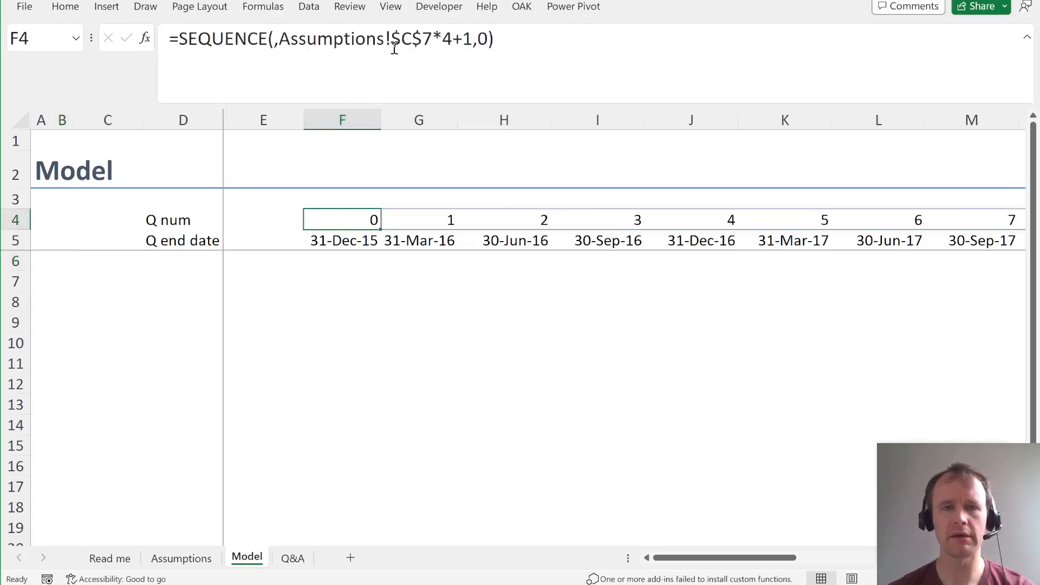
pyautogui.click(395, 47)
pyautogui.doubleClick(327, 41)
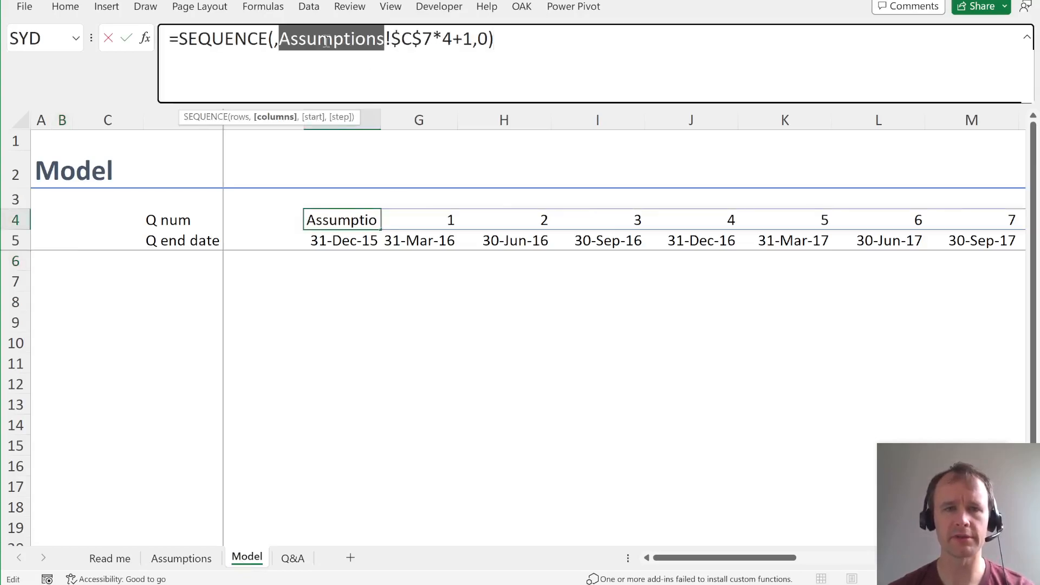
pyautogui.keyDown('shift'); pyautogui.click(431, 39); pyautogui.keyUp('shift')
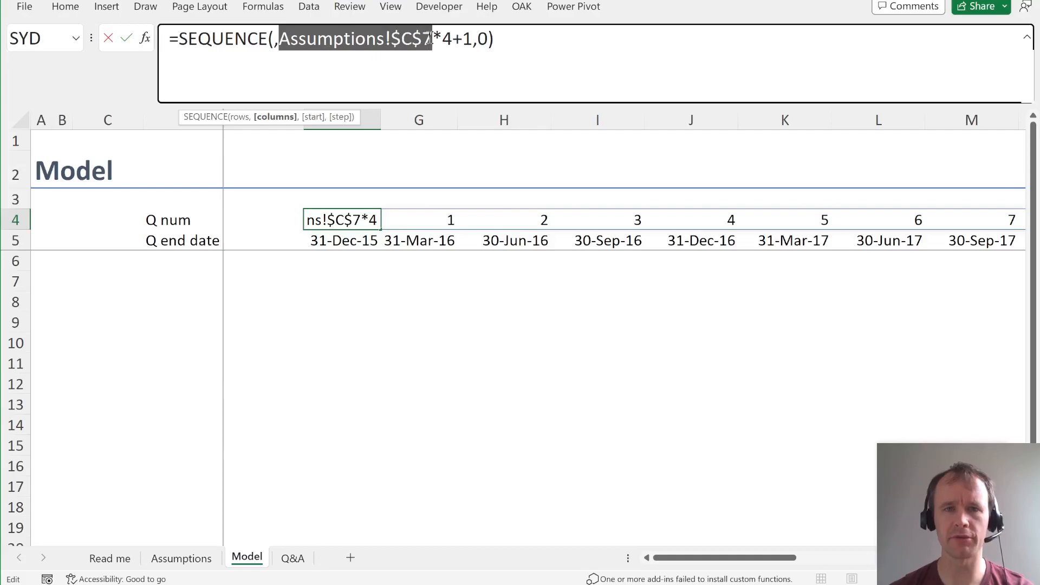
pyautogui.click(479, 38)
pyautogui.press('Escape')
pyautogui.hotkey('ctrl', 'space')
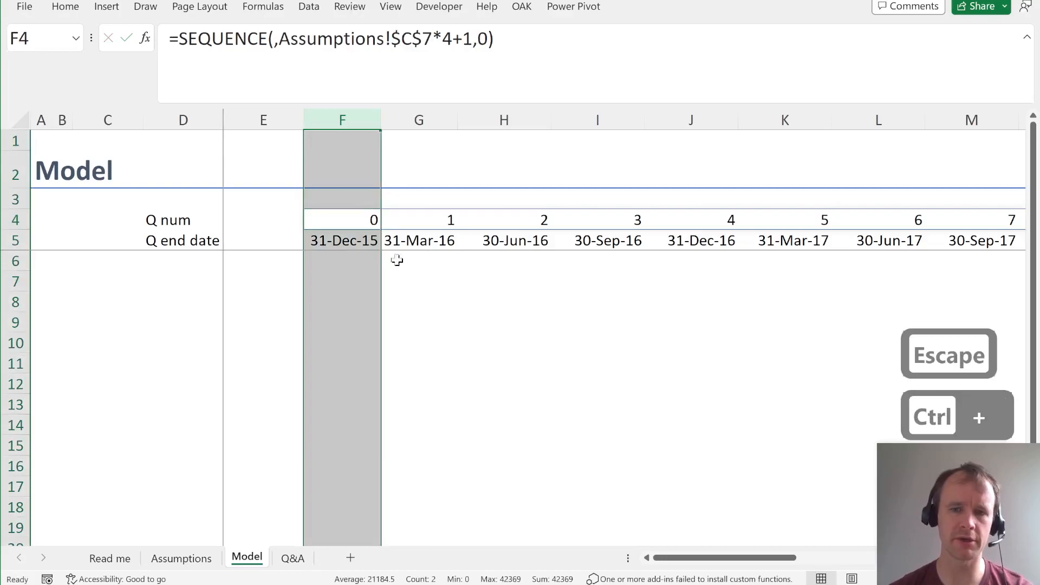
# - Examine the quarter end date formula in F5 and how far its row of dates extends
pyautogui.click(349, 263)
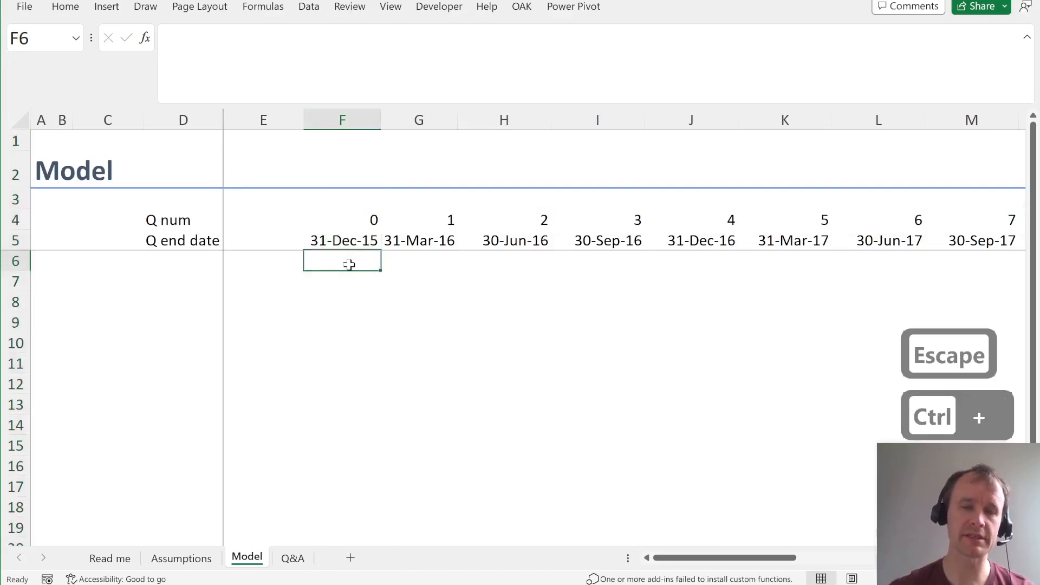
pyautogui.press('Up')
pyautogui.hotkey('ctrl', 'shift', 'Right')
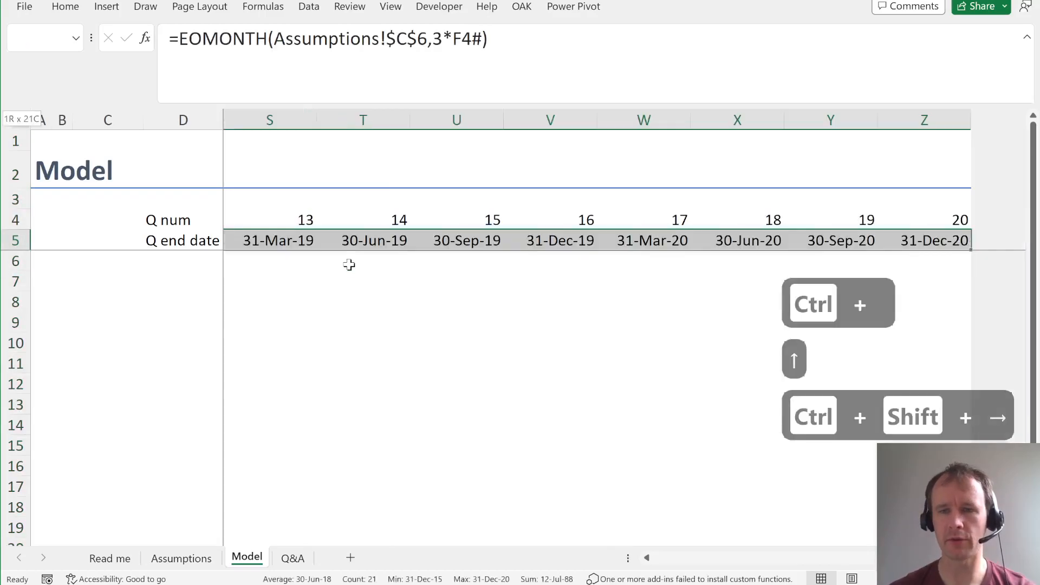
pyautogui.press('Left')
pyautogui.press('Right')
# - Enter the heading "Call volumes" in C7 of the Model sheet and make it bold
pyautogui.press('Down')
pyautogui.press('Left')
pyautogui.press('Left')
pyautogui.press('Down')
pyautogui.press('Left')
pyautogui.hotkey('ctrl', 'pageup')
pyautogui.hotkey('ctrl', 'pagedown')
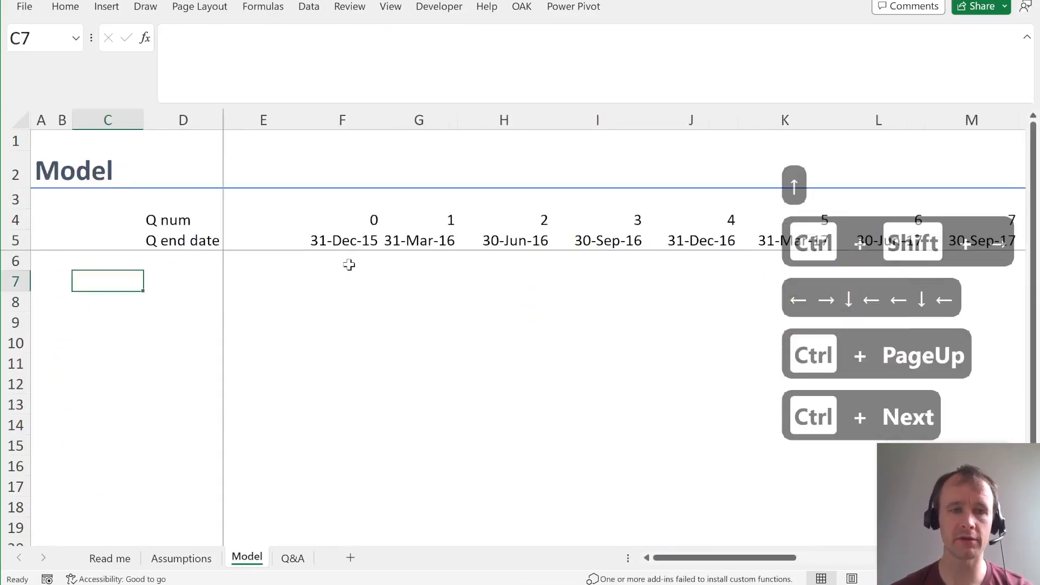
pyautogui.write('Call bo')
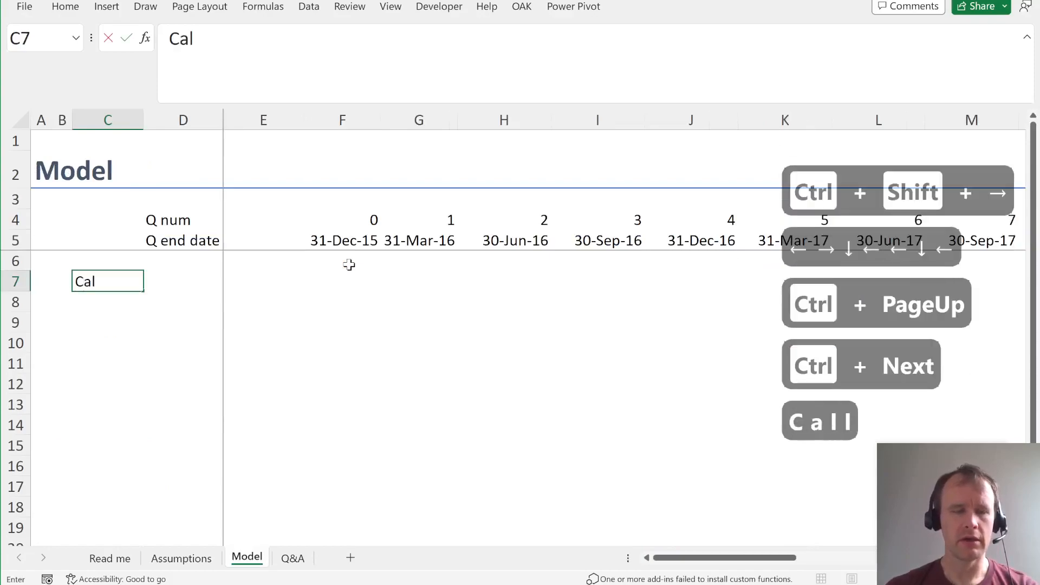
pyautogui.press('BackSpace')
pyautogui.press('BackSpace')
pyautogui.write('volumes')
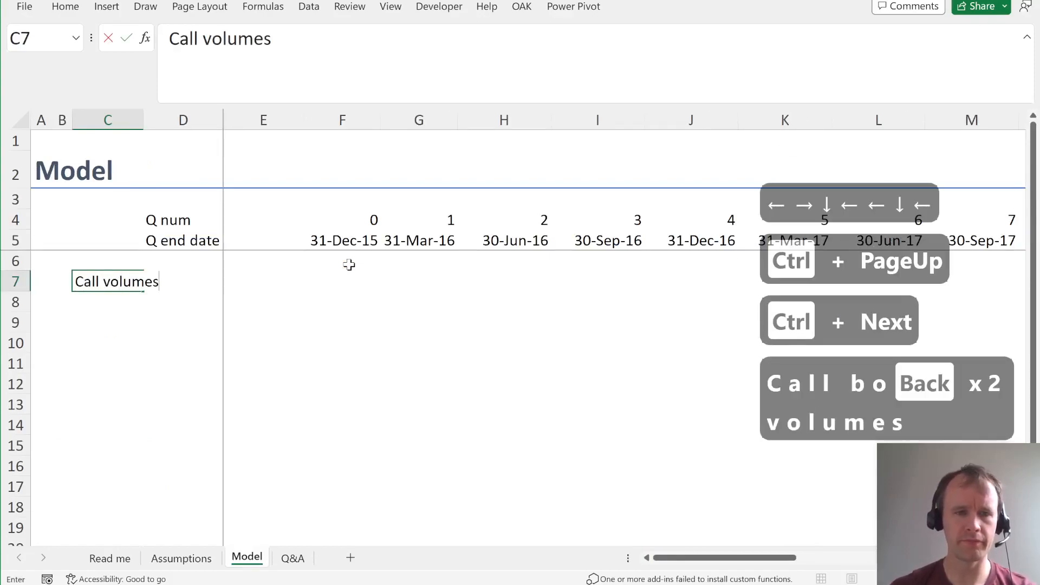
pyautogui.hotkey('ctrl', 'Return')
pyautogui.hotkey('ctrl', 'b')
# - Open the Name Manager and delete the broken defined name Q25Scen
pyautogui.hotkey('ctrl', 'F3')
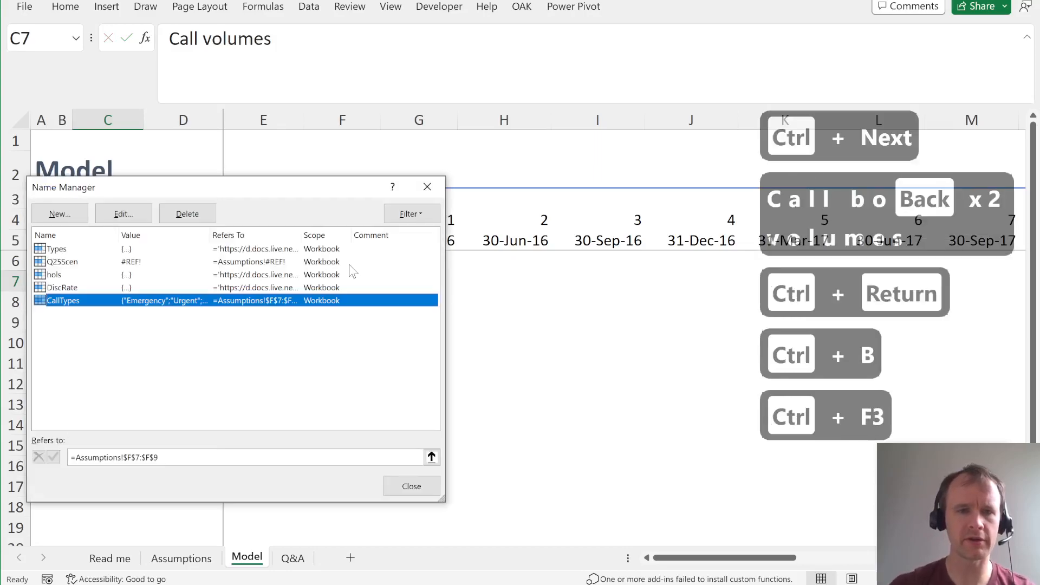
pyautogui.click(139, 263)
pyautogui.press('Delete')
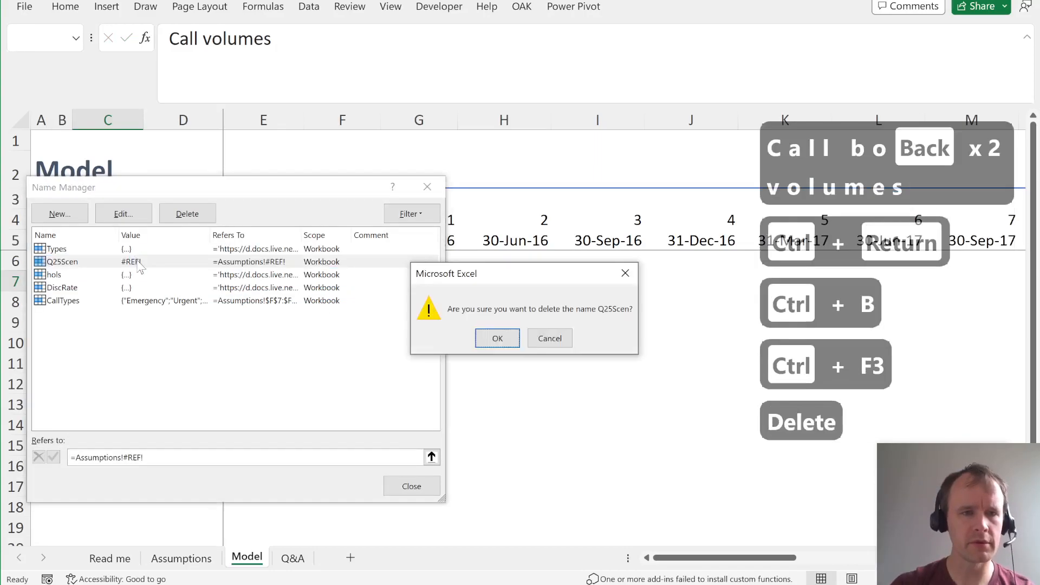
pyautogui.press('Return')
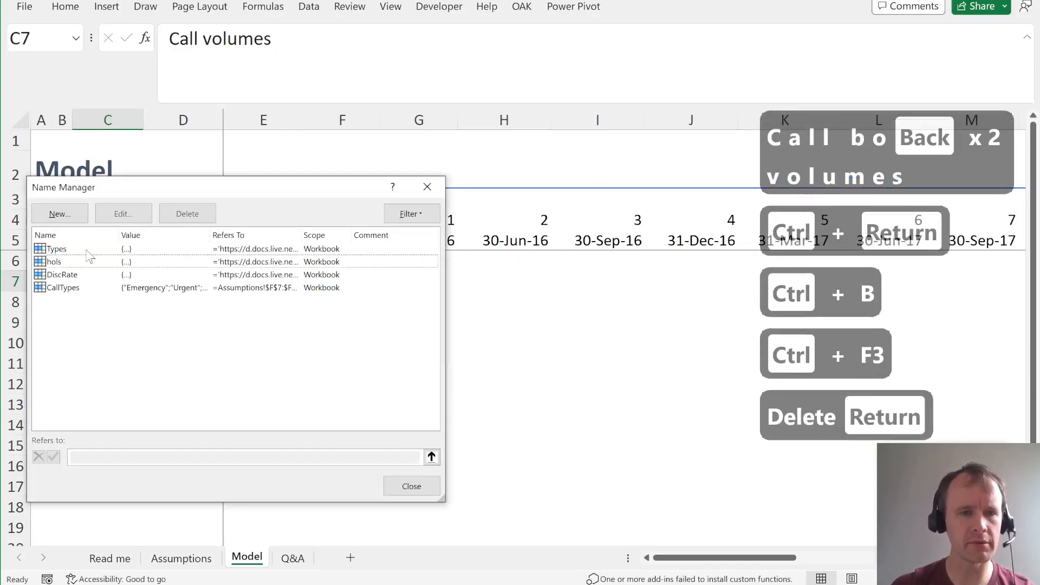
# - Delete the externally linked names Types, hols and DiscRate, keeping CallTypes, and close the Name Manager
pyautogui.click(93, 277)
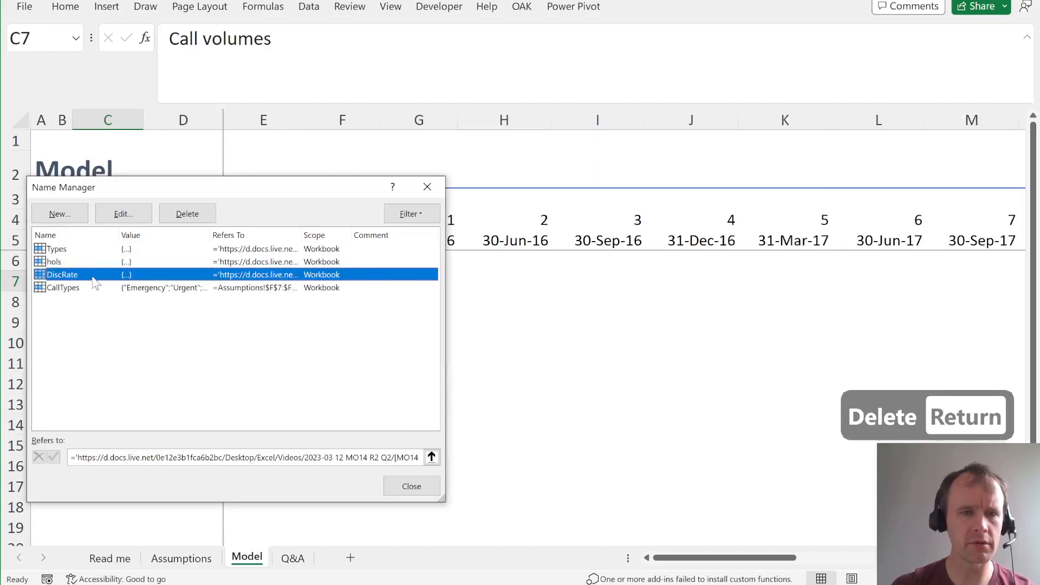
pyautogui.hotkey('shift', 'Up')
pyautogui.hotkey('shift', 'Up')
pyautogui.hotkey('shift', 'Up')
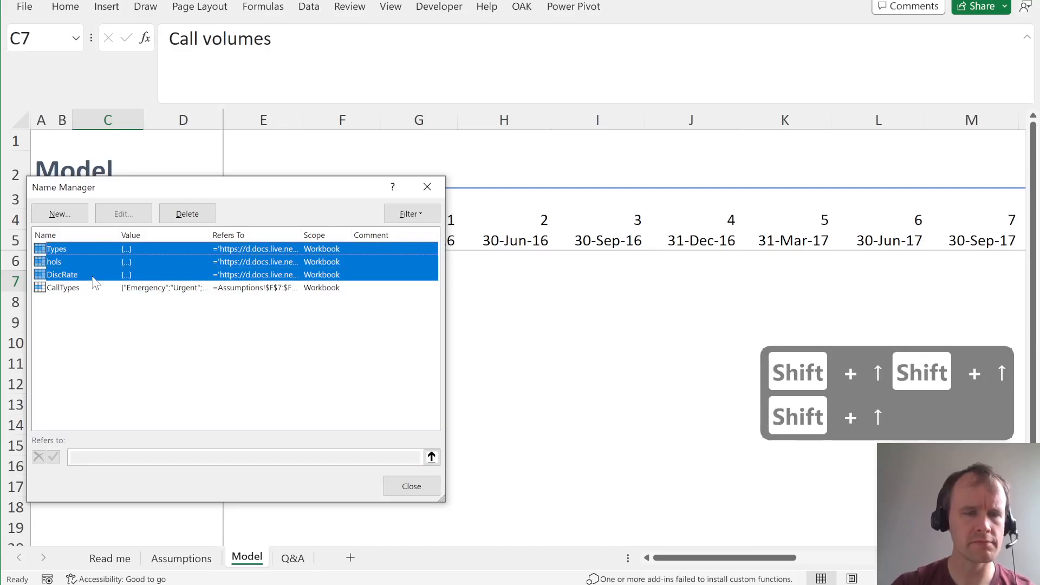
pyautogui.press('Delete')
pyautogui.press('Return')
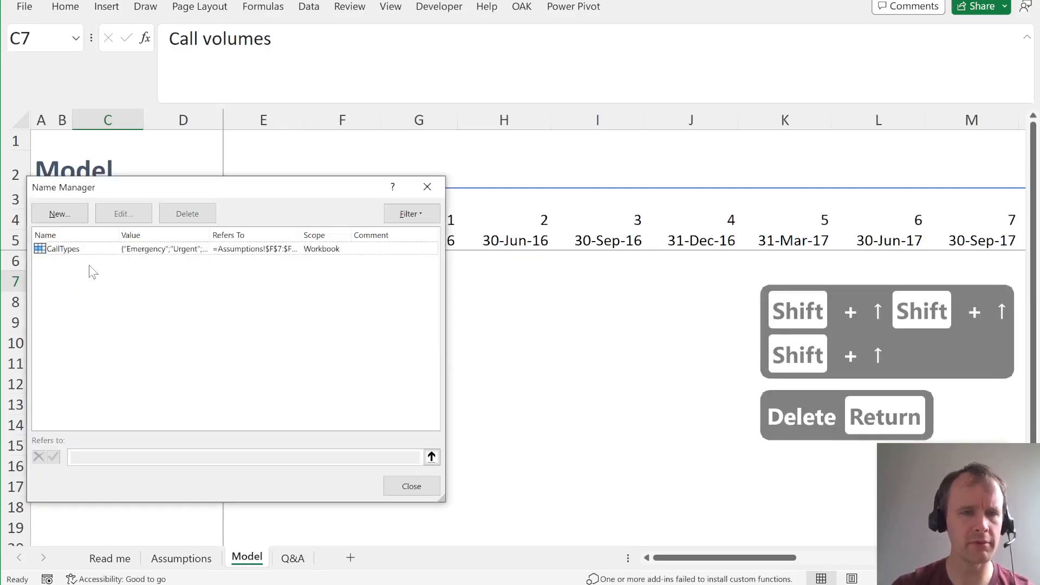
pyautogui.click(91, 251)
pyautogui.press('Escape')
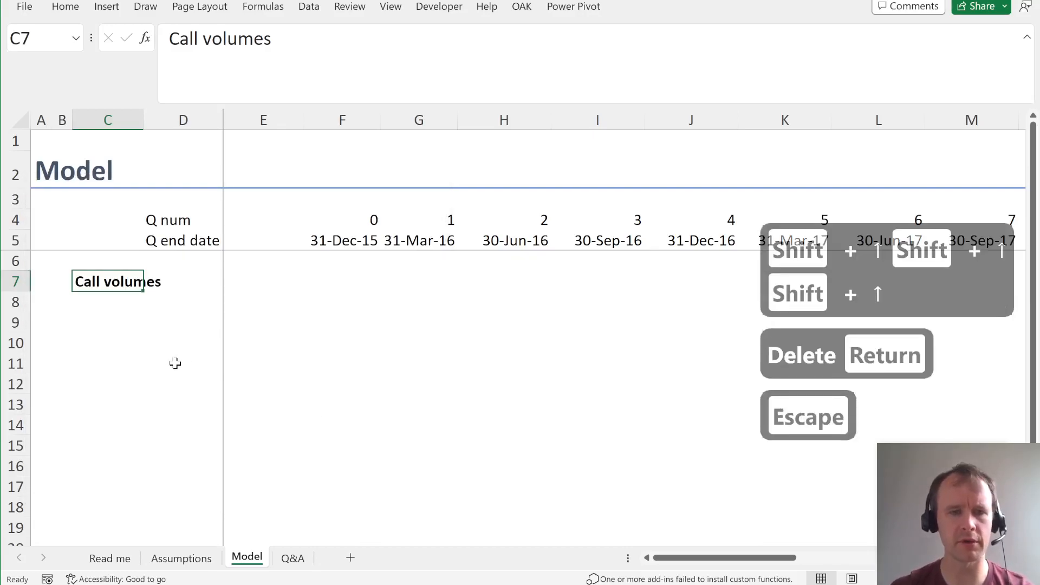
# - Move the "Call volumes" heading from C7 to B7
pyautogui.press('Down')
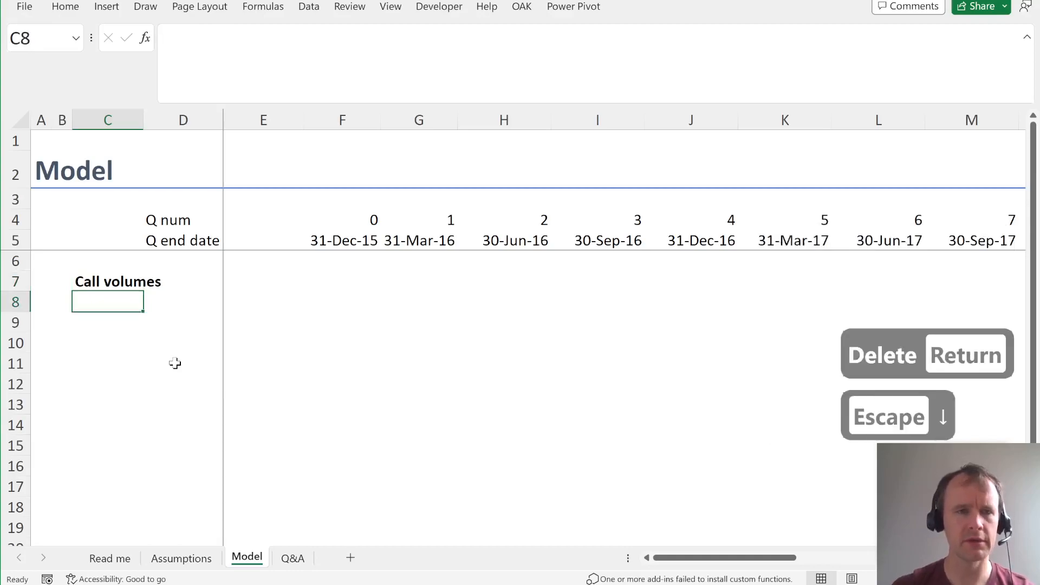
pyautogui.press('Up')
pyautogui.hotkey('ctrl', 'x')
pyautogui.press('Left')
pyautogui.hotkey('ctrl', 'v')
# - List the call types below the heading by entering a formula in C8 that refers to the named range CallTypes
pyautogui.press('Right')
pyautogui.press('Down')
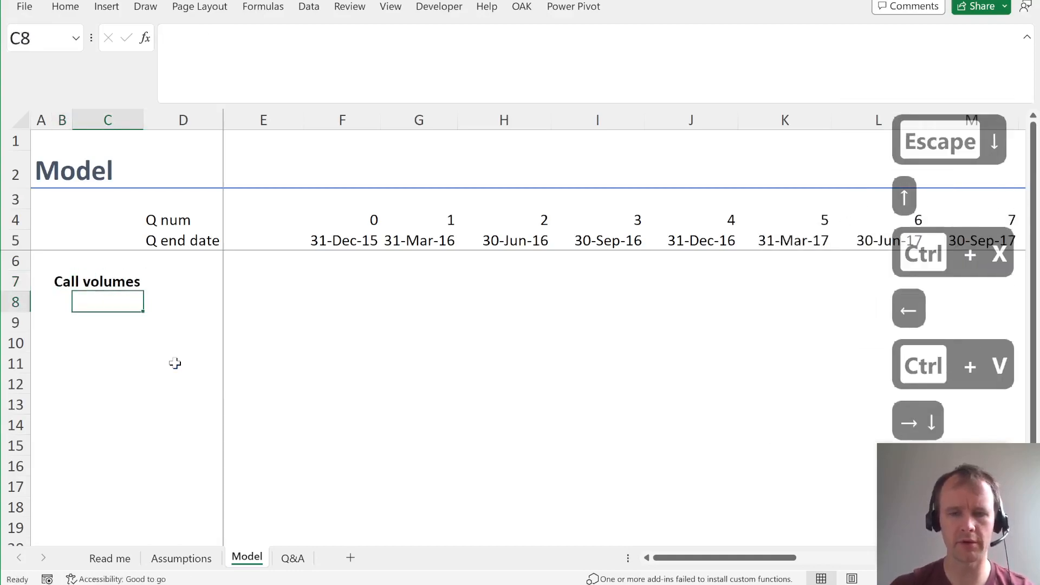
pyautogui.write('=call')
pyautogui.press('Tab')
pyautogui.press('Return')
pyautogui.press('Up')
# - Link the first-quarter call volumes into G8 with the spilling formula =Assumptions!G7:G9
pyautogui.press('Right')
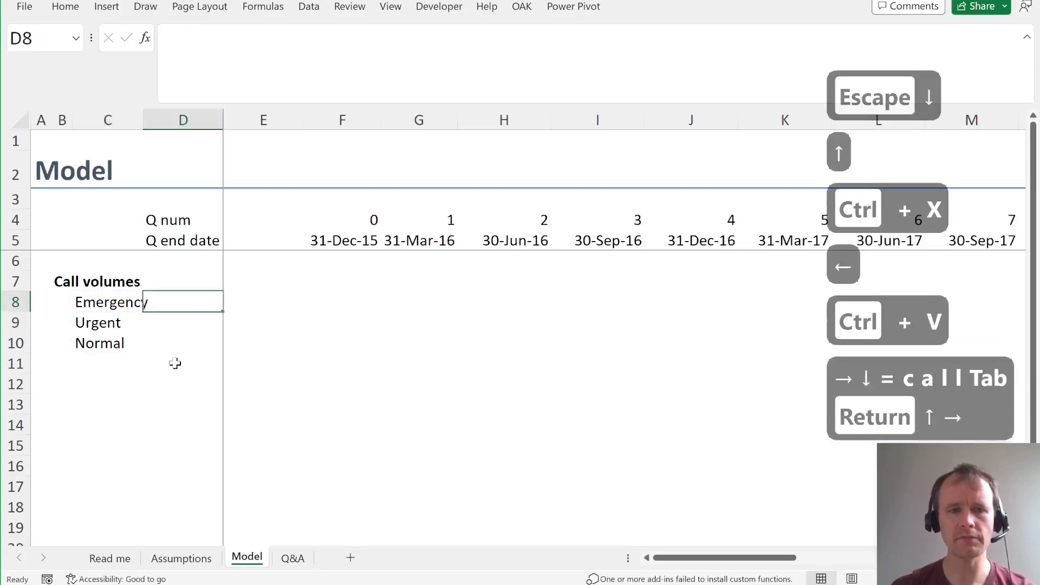
pyautogui.press('Right')
pyautogui.press('Right')
pyautogui.press('Right')
pyautogui.write('=')
pyautogui.hotkey('ctrl', 'pageup')
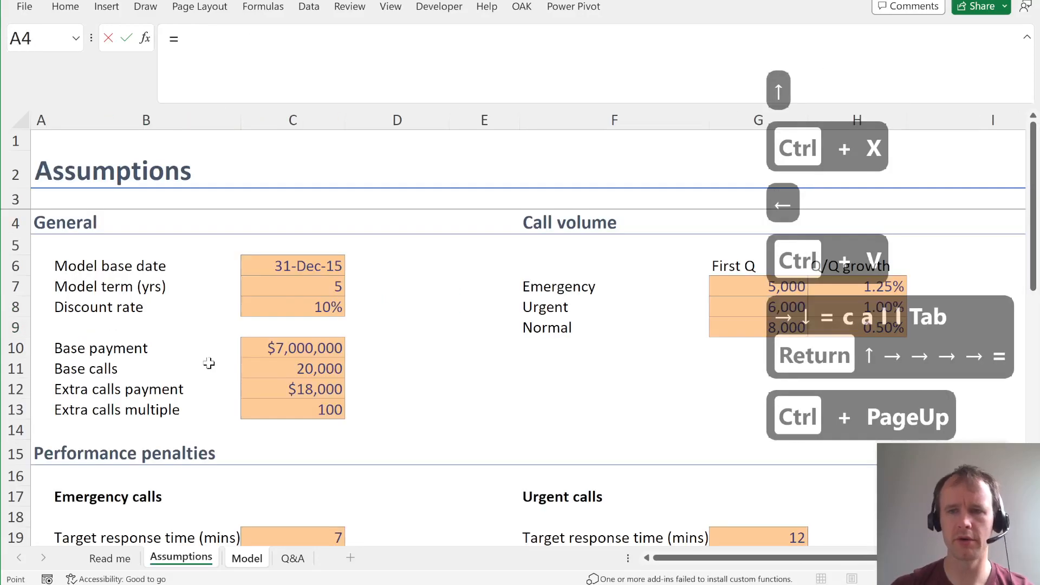
pyautogui.click(735, 293)
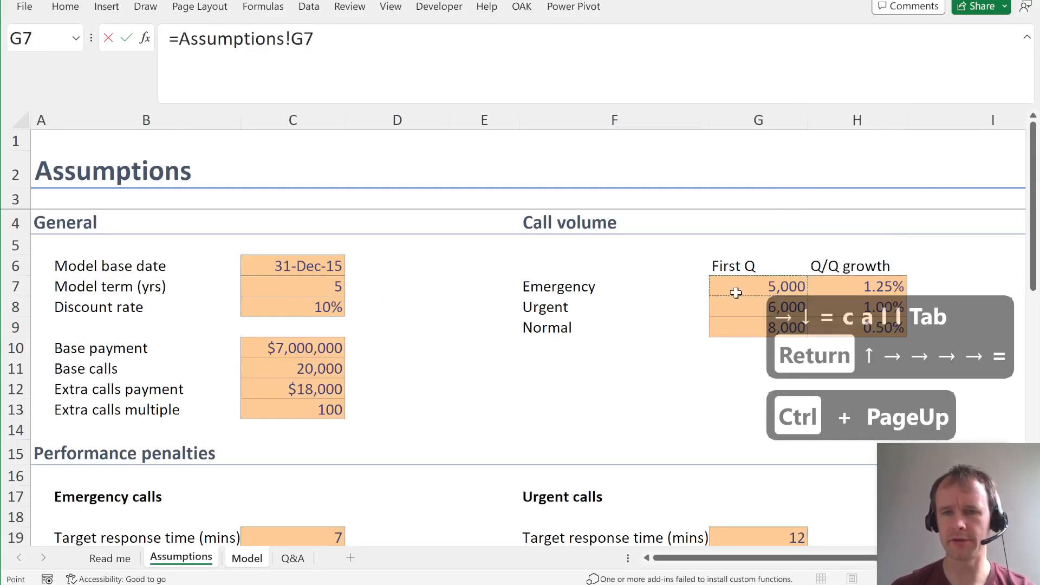
pyautogui.hotkey('ctrl', 'shift', 'Down')
pyautogui.press('Return')
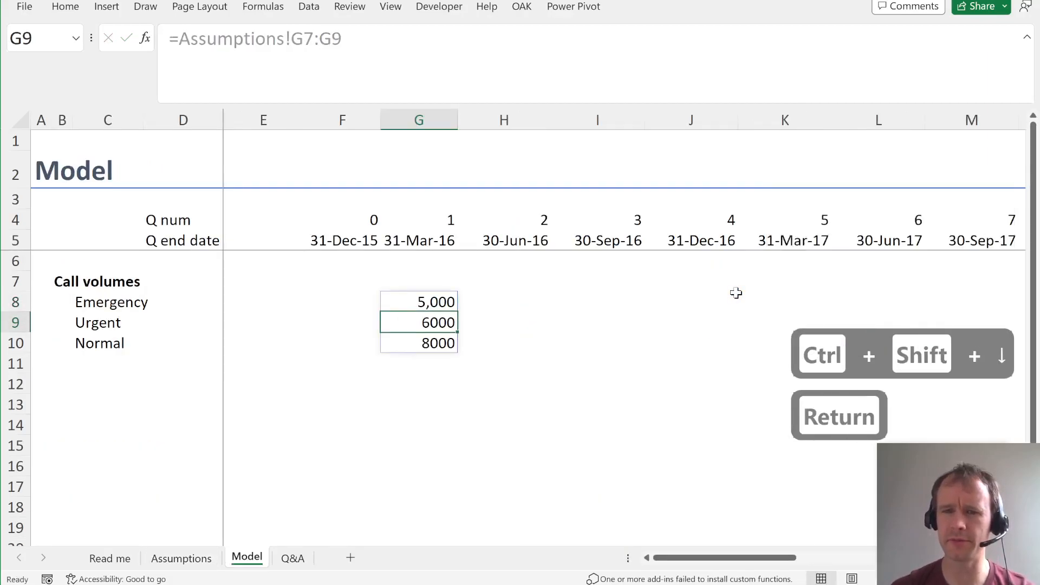
# - Copy the number format of G8 to all three call volume rows and across the timeline columns
pyautogui.press('Up')
pyautogui.hotkey('ctrl', 'c')
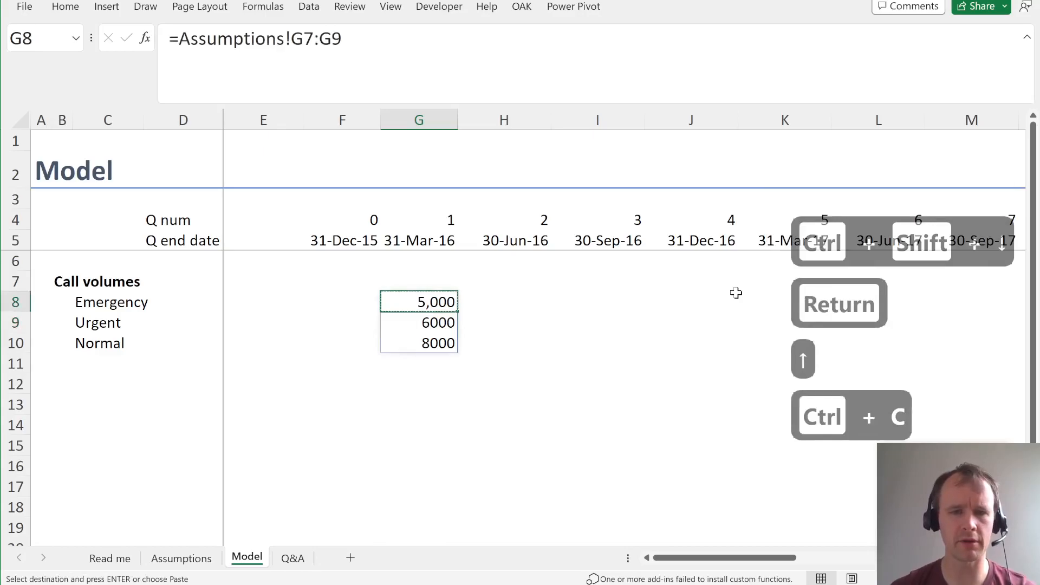
pyautogui.hotkey('ctrl', 'shift', 'Down')
pyautogui.press('alt')
pyautogui.press('e')
pyautogui.press('s')
pyautogui.press('t')
pyautogui.press('Return')
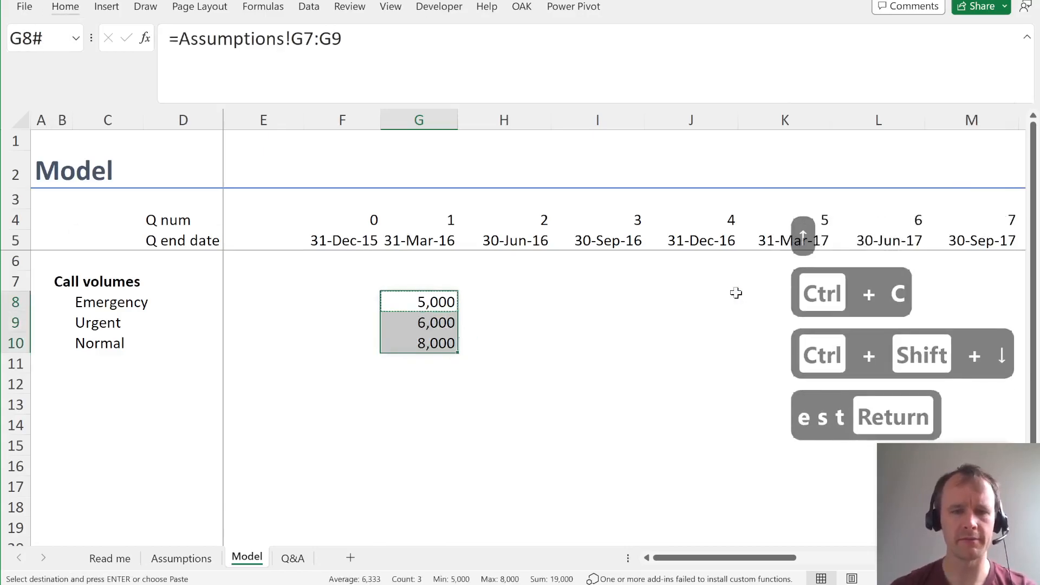
pyautogui.hotkey('ctrl', 'shift', 'Right')
pyautogui.press('alt')
pyautogui.press('e')
pyautogui.press('s')
pyautogui.press('t')
pyautogui.press('Return')
pyautogui.press('Left')
pyautogui.press('Right')
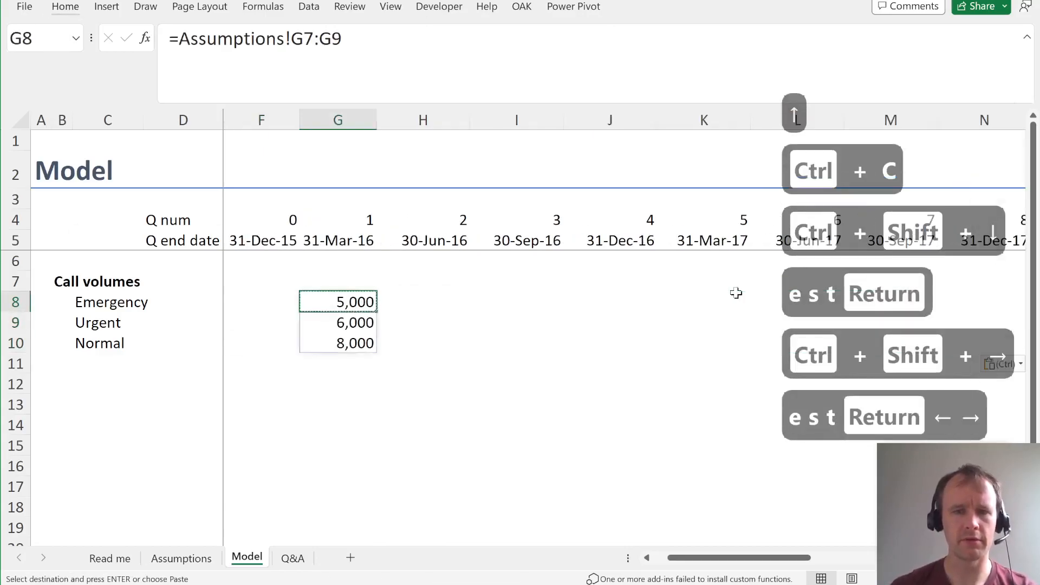
# - Calculate the second-quarter call volumes in H8 with the formula =G8#*(1+Assumptions!$H$7:$H$9)
pyautogui.press('Right')
pyautogui.write('=')
pyautogui.press('Left')
pyautogui.hotkey('ctrl', 'shift', 'Down')
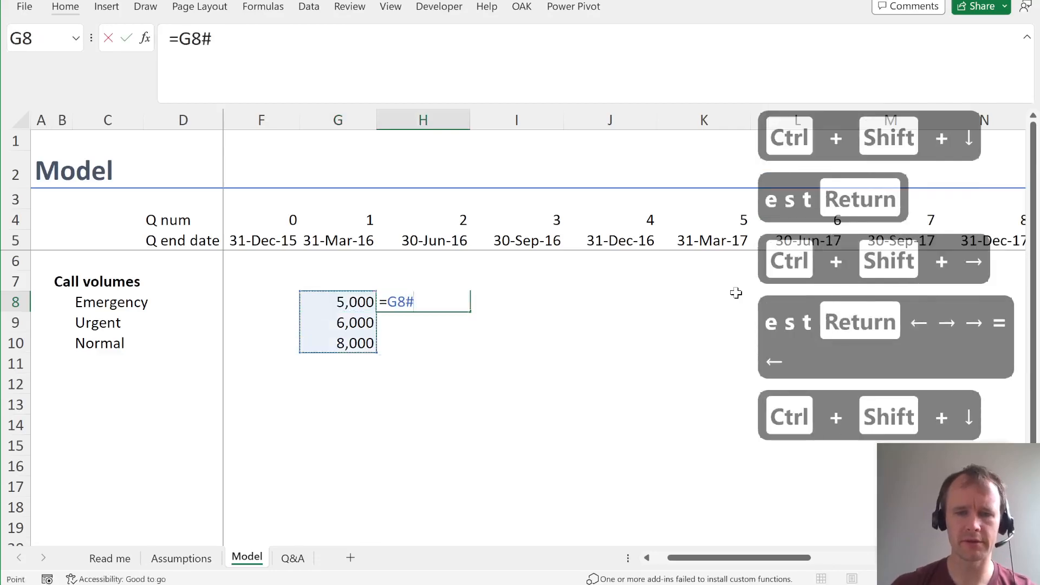
pyautogui.write('*(1+')
pyautogui.hotkey('ctrl', 'pageup')
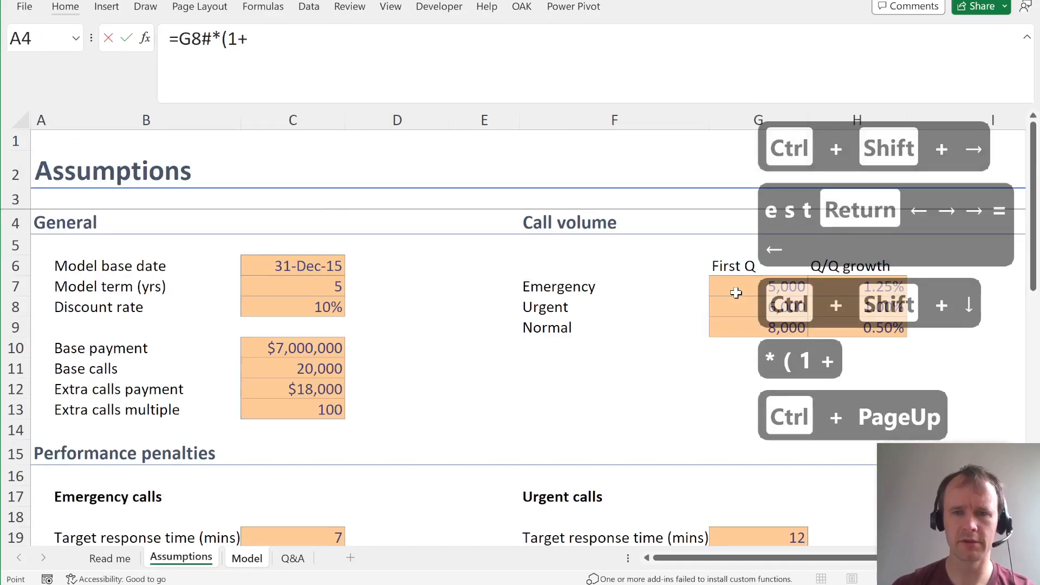
pyautogui.click(866, 293)
pyautogui.hotkey('ctrl', 'shift', 'Down')
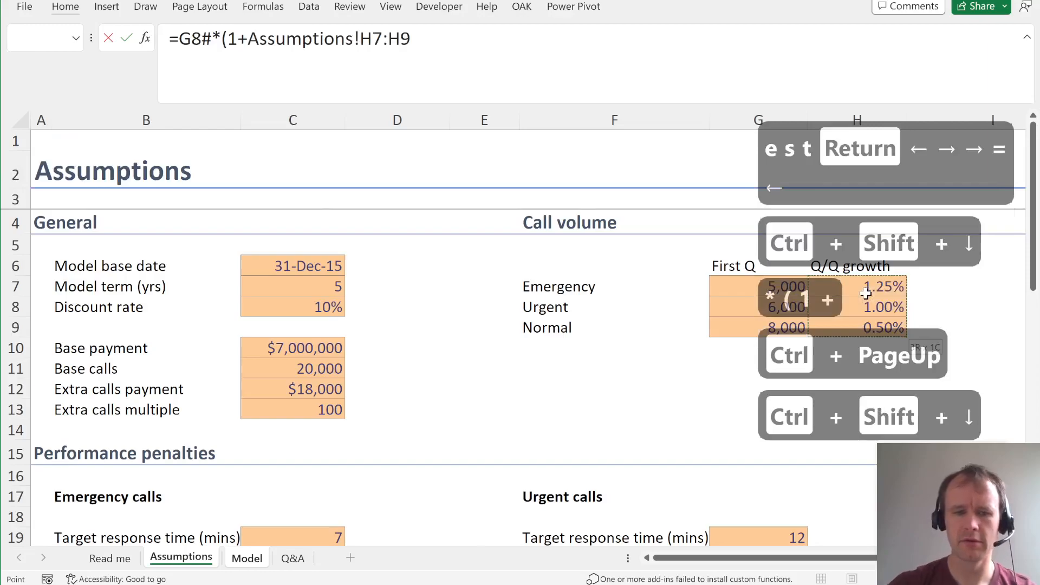
pyautogui.press('F4')
pyautogui.write(')')
pyautogui.hotkey('ctrl', 'Return')
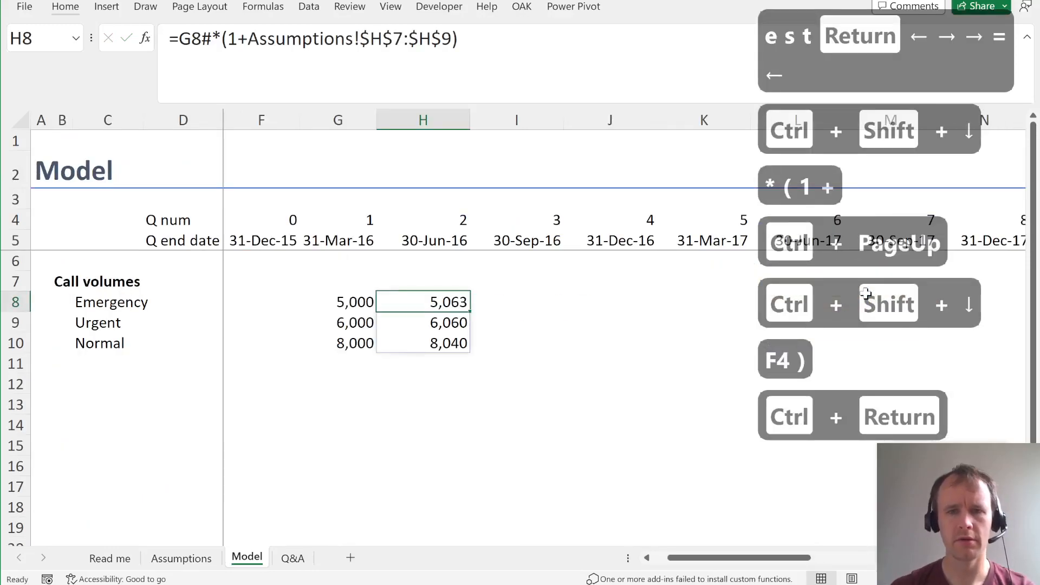
# - Fill the call volume growth formula from H8 across the remaining quarters and return to G8
pyautogui.hotkey('ctrl', 'shift', 'Right')
pyautogui.hotkey('ctrl', 'r')
pyautogui.press('Left')
pyautogui.press('Left')
pyautogui.press('Left')
pyautogui.press('Right')
pyautogui.press('Right')
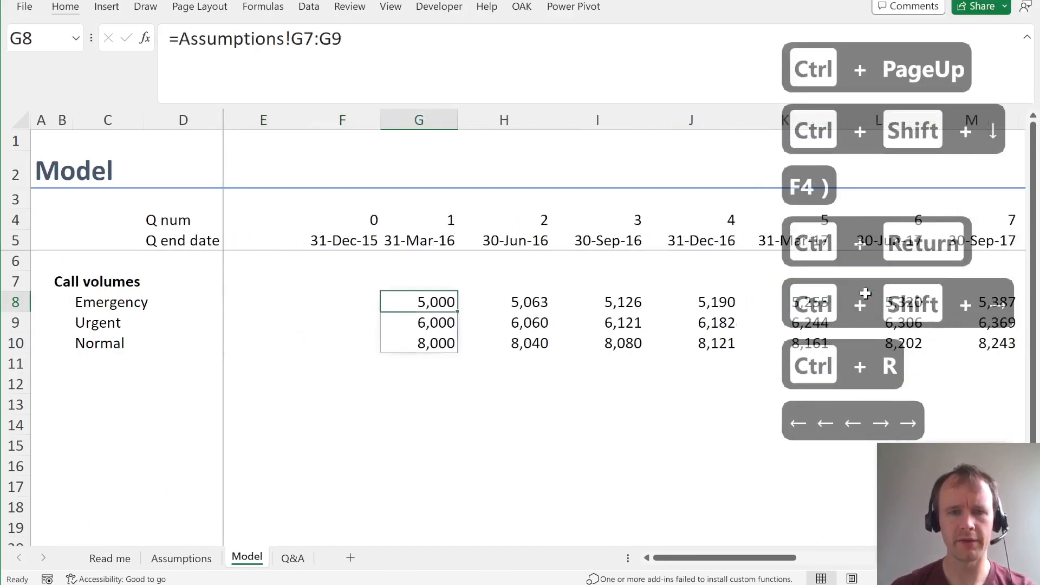
# - Colour the first-quarter call volumes in G8:G10 with a red font
pyautogui.hotkey('ctrl', 'shift', 'Down')
pyautogui.click(65, 7)
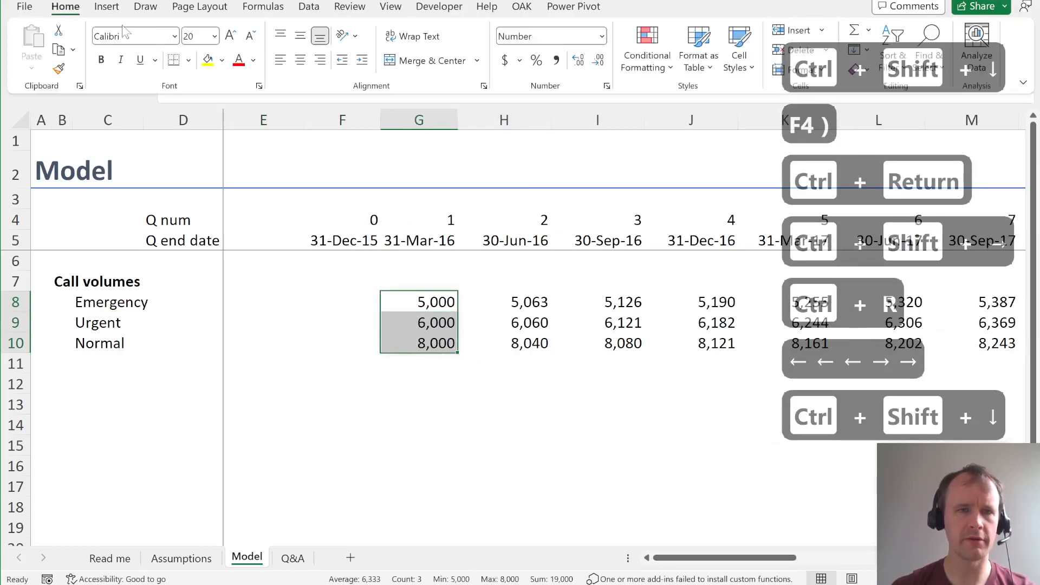
pyautogui.click(241, 64)
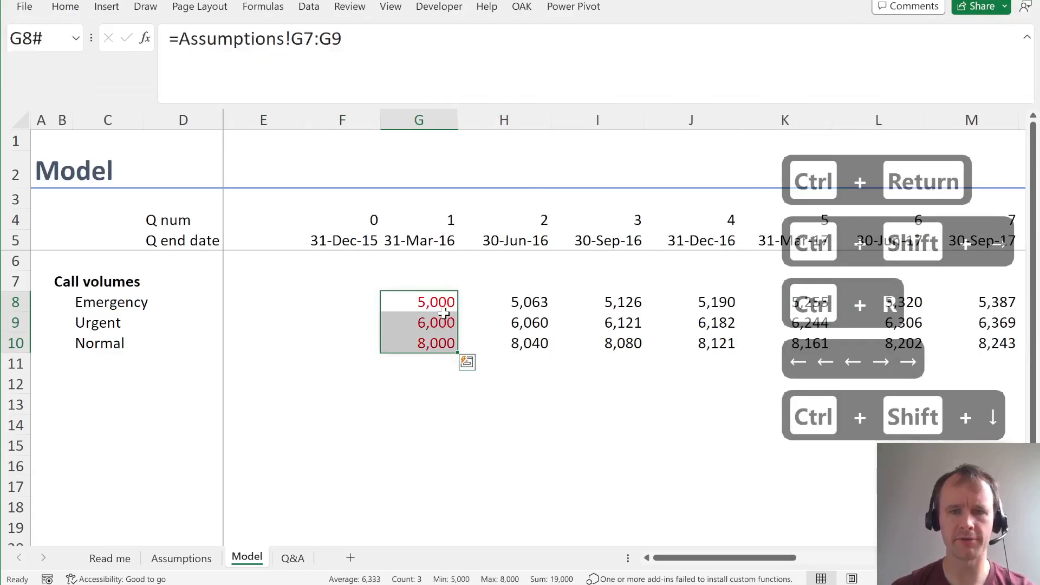
# - Try filling the first-quarter link in G8 across the remaining quarters of row 8, and undo the fill
pyautogui.click(440, 308)
pyautogui.press('Right')
pyautogui.press('Left')
pyautogui.hotkey('ctrl', 'shift', 'Right')
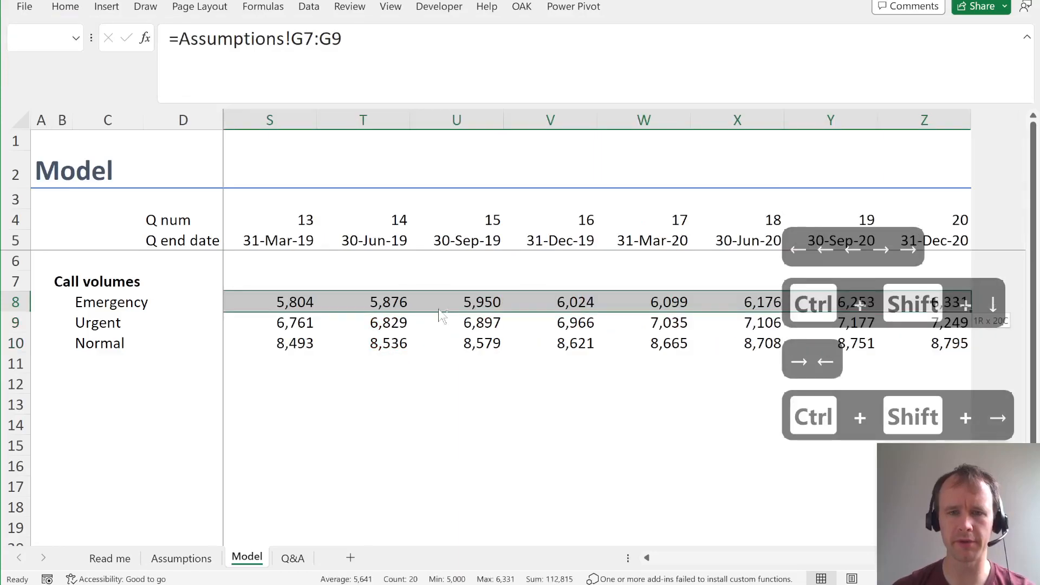
pyautogui.hotkey('ctrl', 'r')
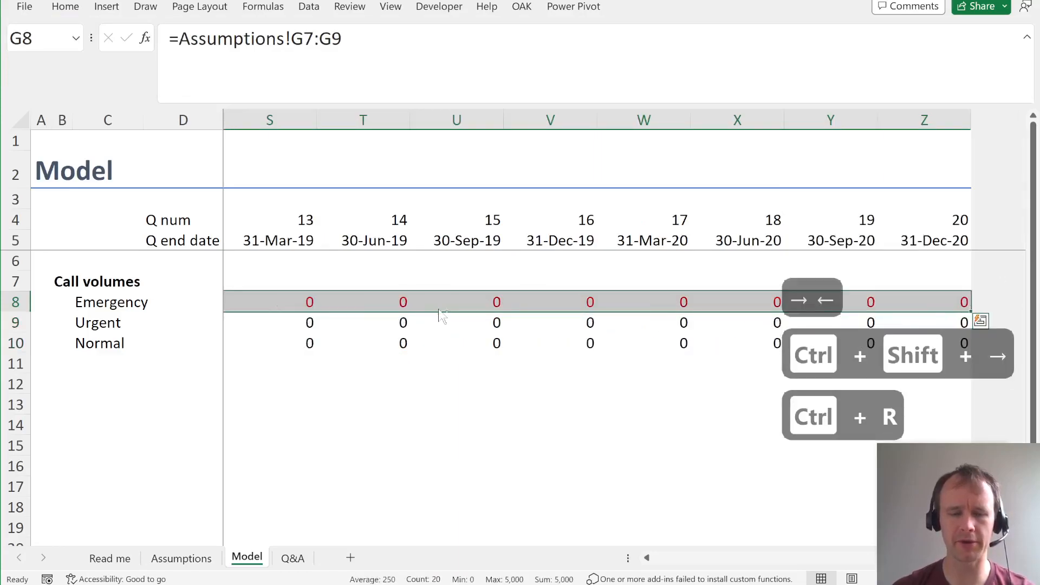
pyautogui.hotkey('ctrl', 'z')
# - Add a bold "Total" label in C11 beneath the call types
pyautogui.press('Left')
pyautogui.press('Left')
pyautogui.press('Left')
pyautogui.press('Left')
pyautogui.press('Down')
pyautogui.press('Down')
pyautogui.press('Down')
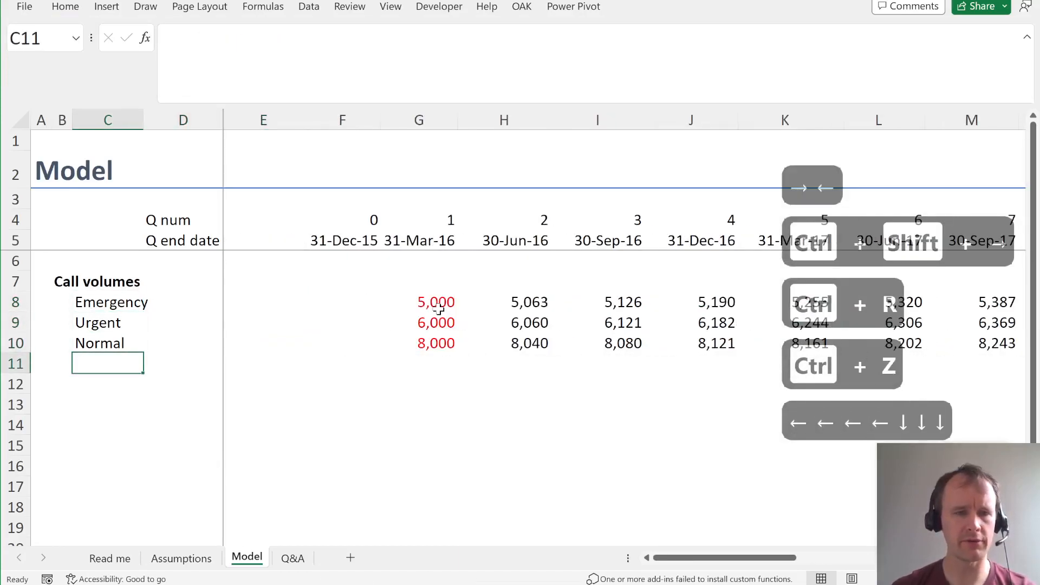
pyautogui.hotkey('ctrl', 'b')
pyautogui.write('Total')
pyautogui.press('Tab')
# - Sum the three first-quarter call volumes in G11 and fill the total across all quarters
pyautogui.press('Right')
pyautogui.press('Right')
pyautogui.press('Right')
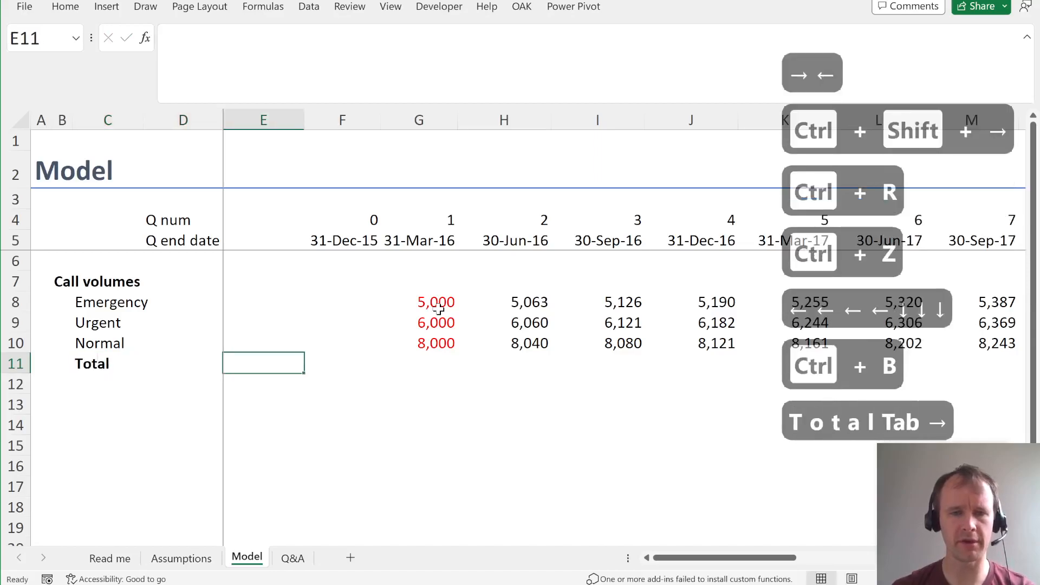
pyautogui.hotkey('alt', '=')
pyautogui.hotkey('ctrl', 'Return')
pyautogui.hotkey('ctrl', 'shift', 'Right')
pyautogui.hotkey('ctrl', 'r')
# - Format the quarterly totals in row 11 as bold with a top border
pyautogui.hotkey('ctrl', 'b')
pyautogui.hotkey('alt', 'h')
pyautogui.press('b')
pyautogui.press('p')
# - Label C12 "Call index" and italicise row 12 from the label through the last quarter
pyautogui.press('Left')
pyautogui.press('Left')
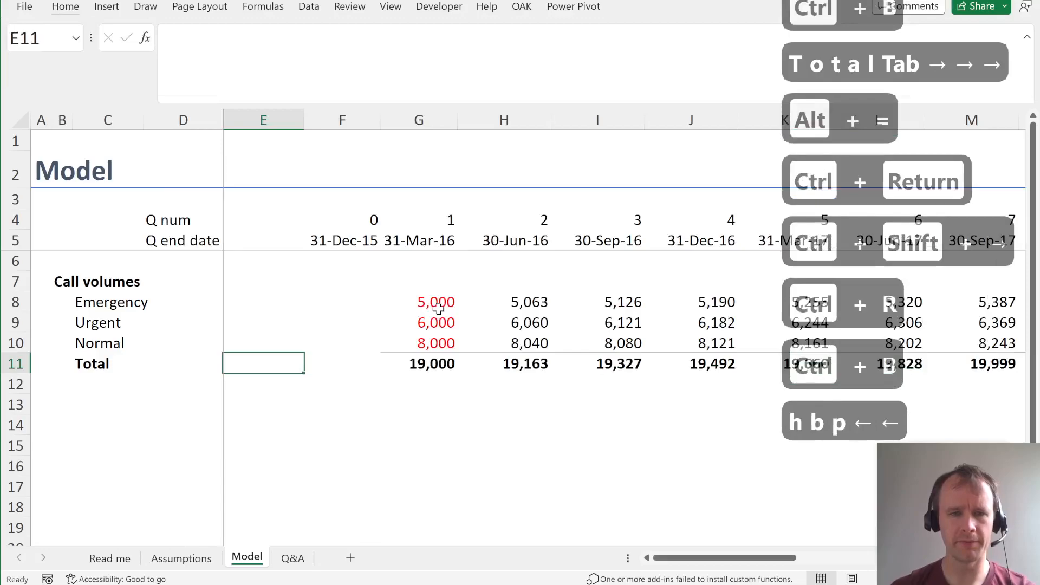
pyautogui.press('Left')
pyautogui.press('Down')
pyautogui.press('Left')
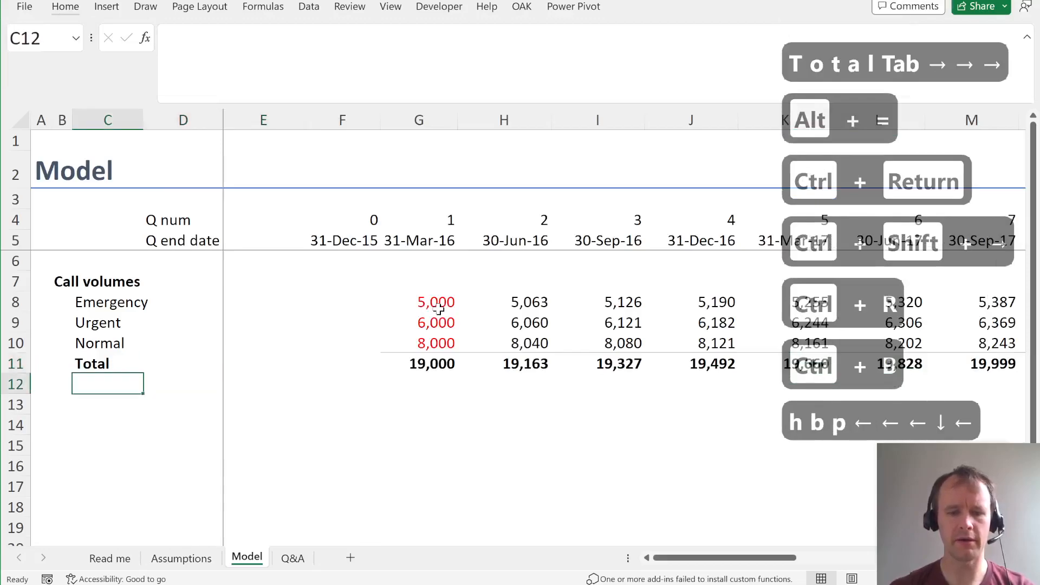
pyautogui.write('Call inde')
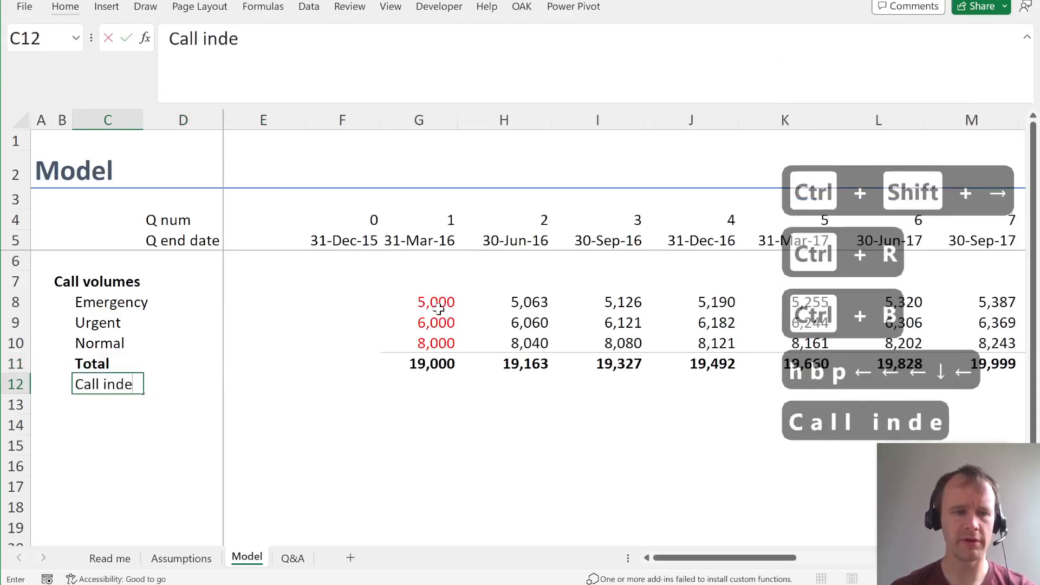
pyautogui.write('x')
pyautogui.hotkey('ctrl', 'Return')
pyautogui.hotkey('ctrl', 'shift', 'Right')
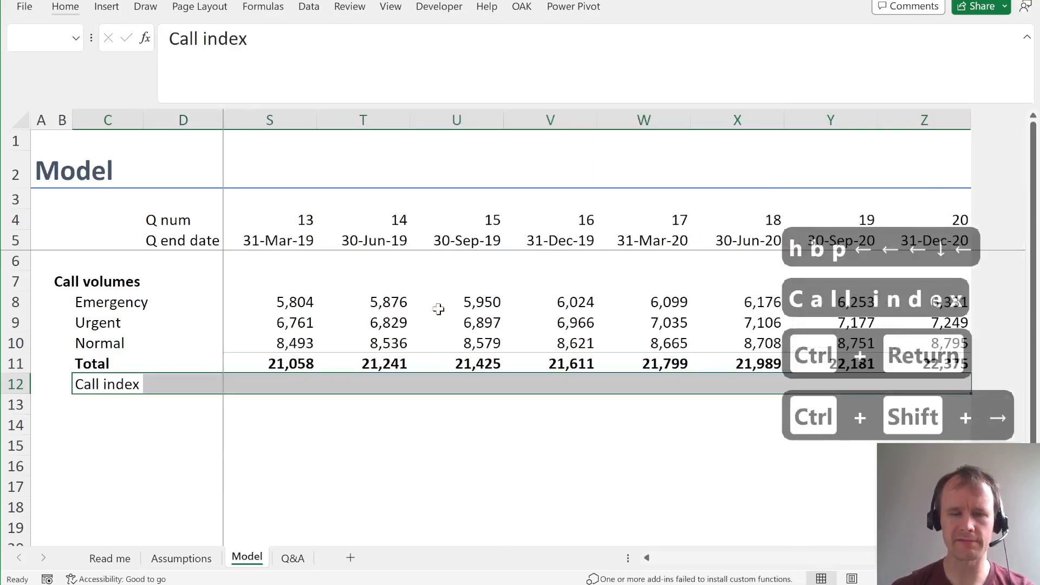
pyautogui.hotkey('ctrl', 'i')
# - Calculate the call index for all quarters in G12 with the spilling formula =G11:Z11/G11
pyautogui.press('Right')
pyautogui.press('Right')
pyautogui.press('Right')
pyautogui.press('Right')
pyautogui.write('=')
pyautogui.press('Up')
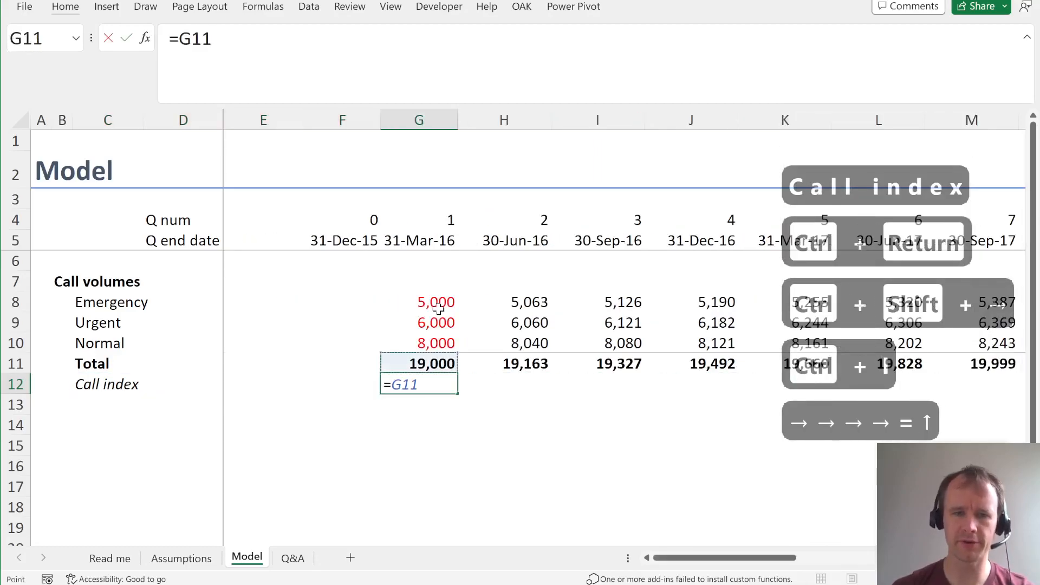
pyautogui.hotkey('ctrl', 'shift', 'Right')
pyautogui.write('/')
pyautogui.press('Up')
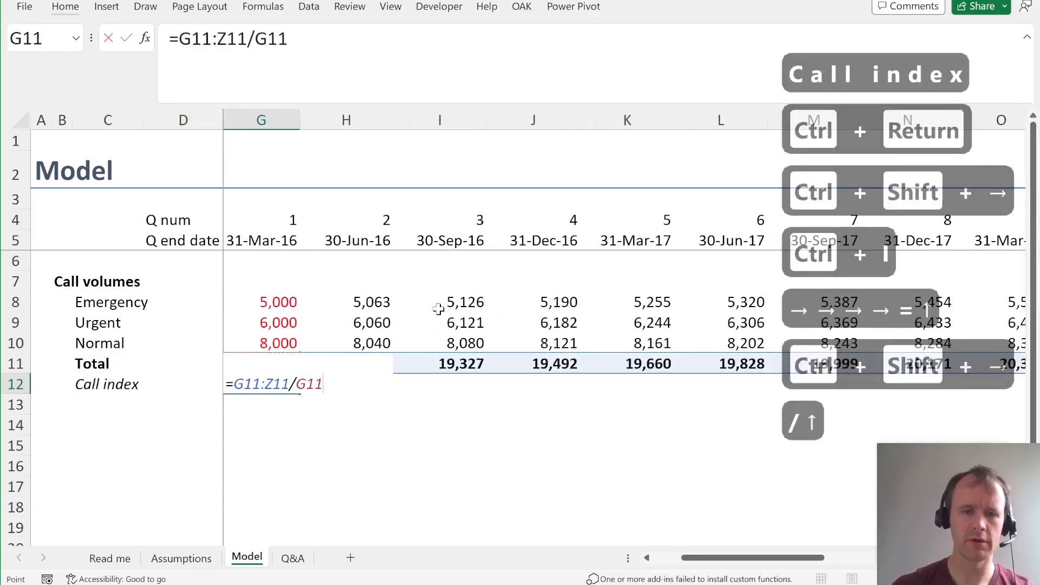
pyautogui.press('Return')
# - Format the spilled call index values in row 12 as percentages
pyautogui.press('Up')
pyautogui.hotkey('ctrl', 'shift', 'Right')
pyautogui.hotkey('ctrl', 'shift', '5')
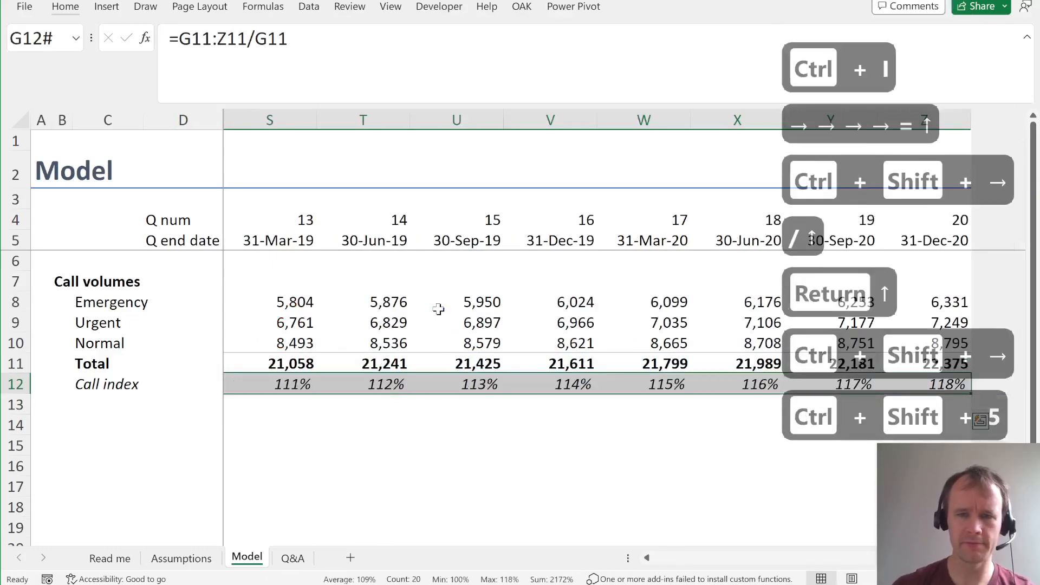
pyautogui.press('Left')
pyautogui.press('Right')
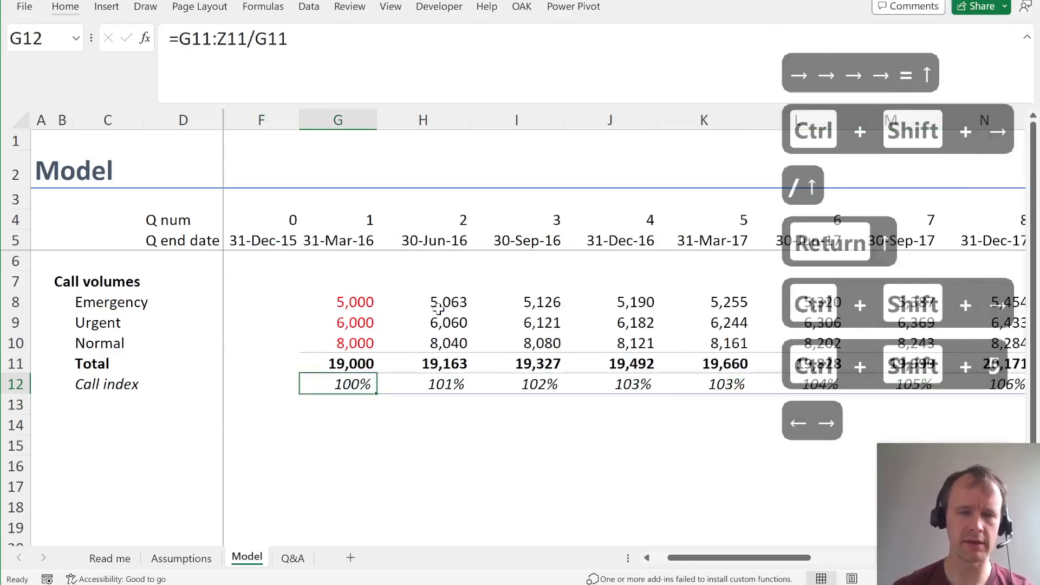
# - Add the section heading "Performance penalties" in B14 and make all of column B bold
pyautogui.press('Down')
pyautogui.press('Left')
pyautogui.press('Left')
pyautogui.press('Left')
pyautogui.press('Left')
pyautogui.press('Down')
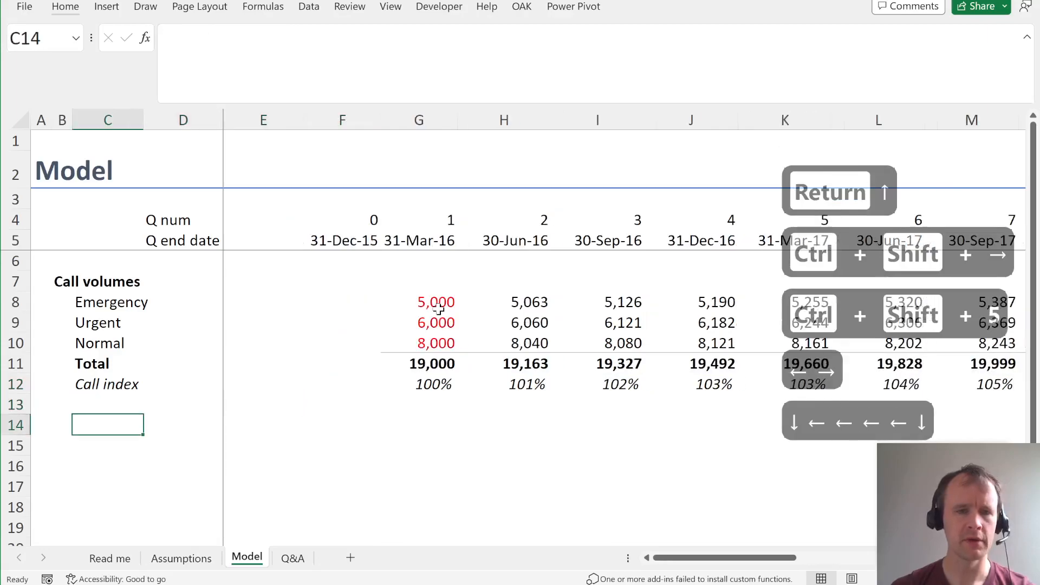
pyautogui.press('Left')
pyautogui.hotkey('ctrl', 'pageup')
pyautogui.scroll(-6, 438, 309)
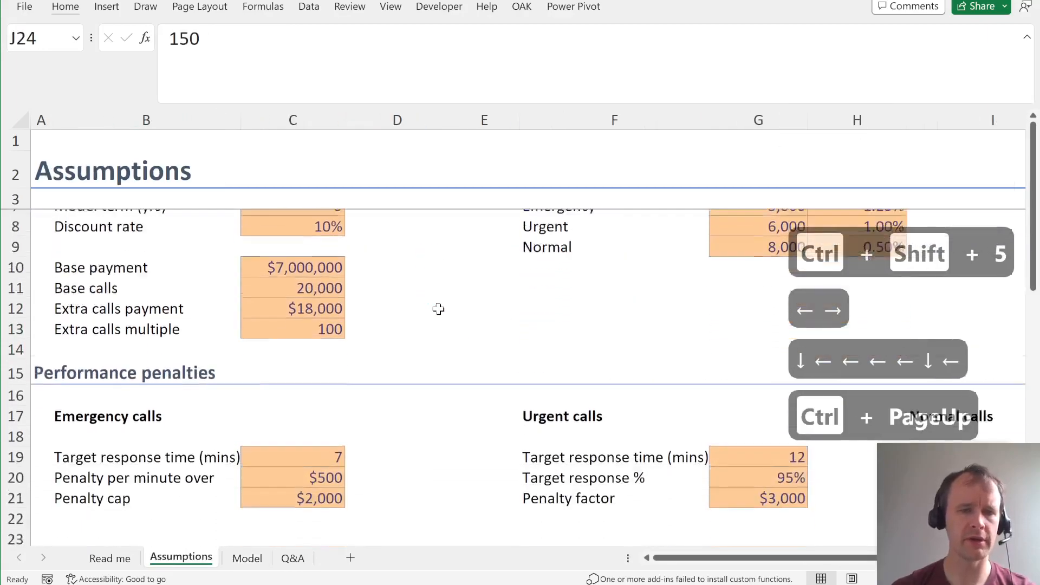
pyautogui.scroll(6, 439, 309)
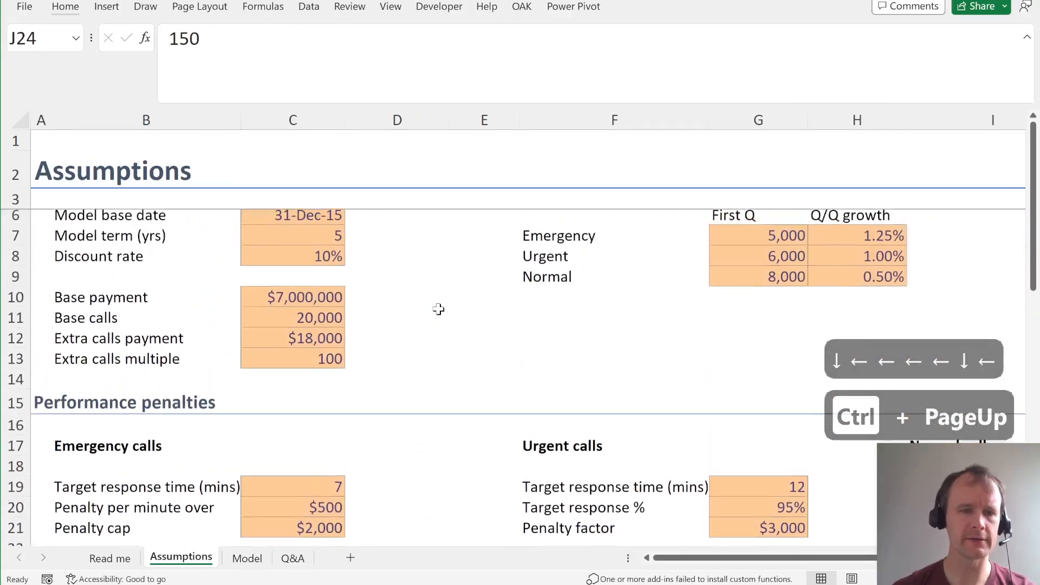
pyautogui.hotkey('ctrl', 'pagedown')
pyautogui.write('P')
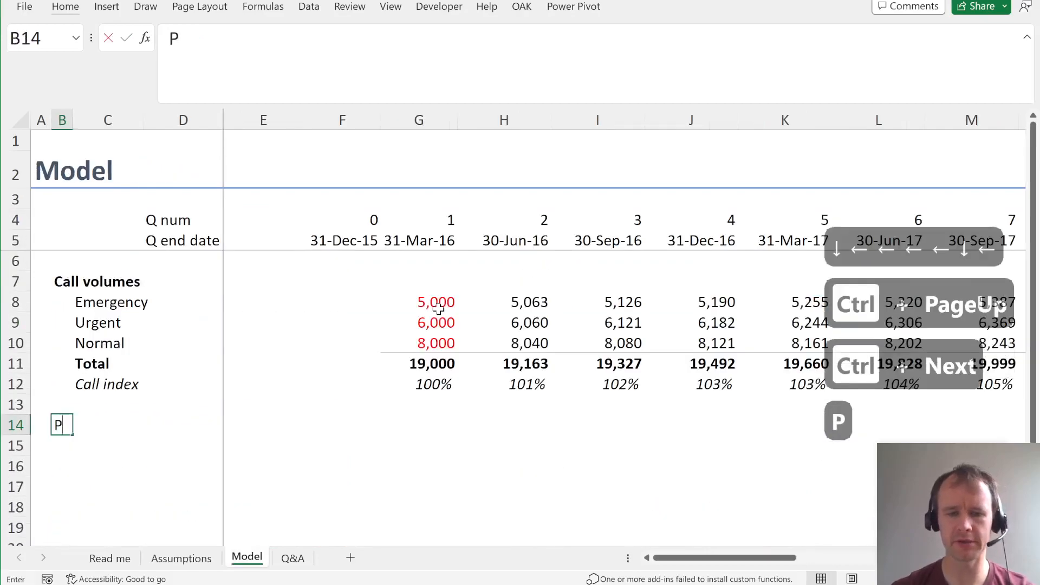
pyautogui.write('erformance penalties')
pyautogui.hotkey('ctrl', 'Return')
pyautogui.hotkey('ctrl', 'space')
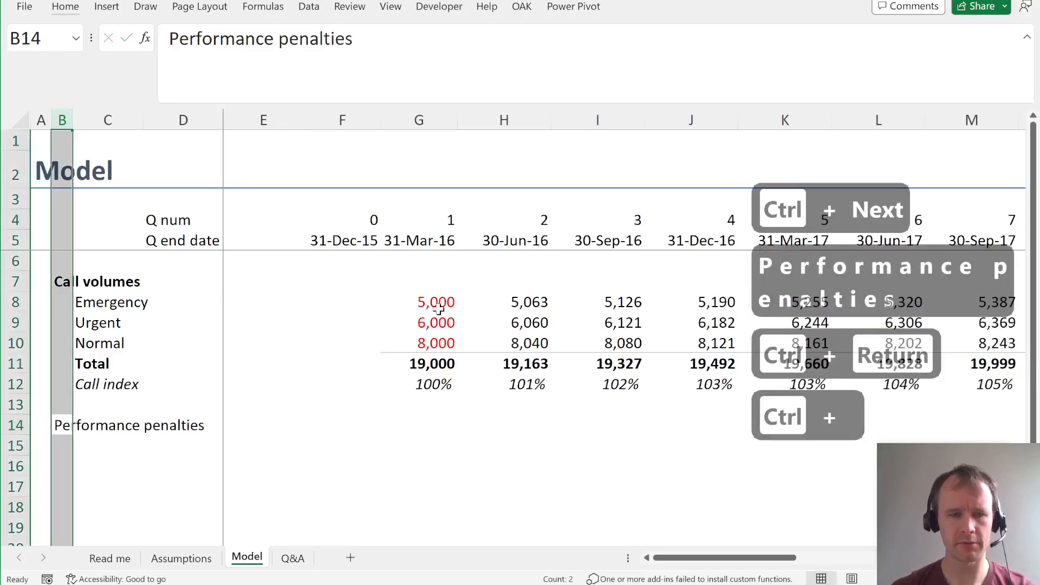
pyautogui.hotkey('ctrl', 'b')
# - List the call types under the Performance penalties heading with the formula =CallTypes in C15
pyautogui.press('Down')
pyautogui.press('Right')
pyautogui.write('=ce')
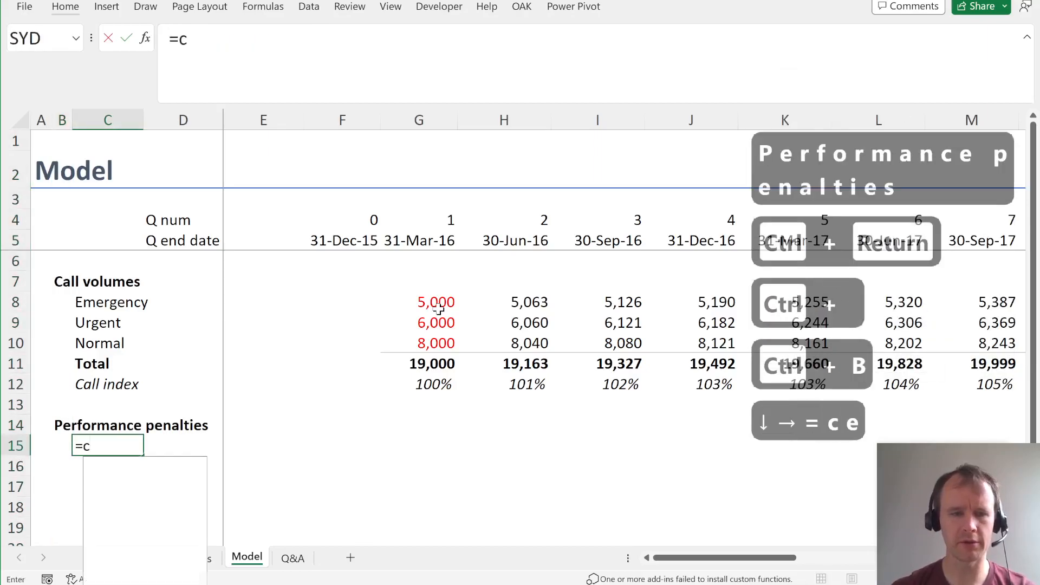
pyautogui.press('BackSpace')
pyautogui.write('al')
pyautogui.press('Tab')
pyautogui.press('Return')
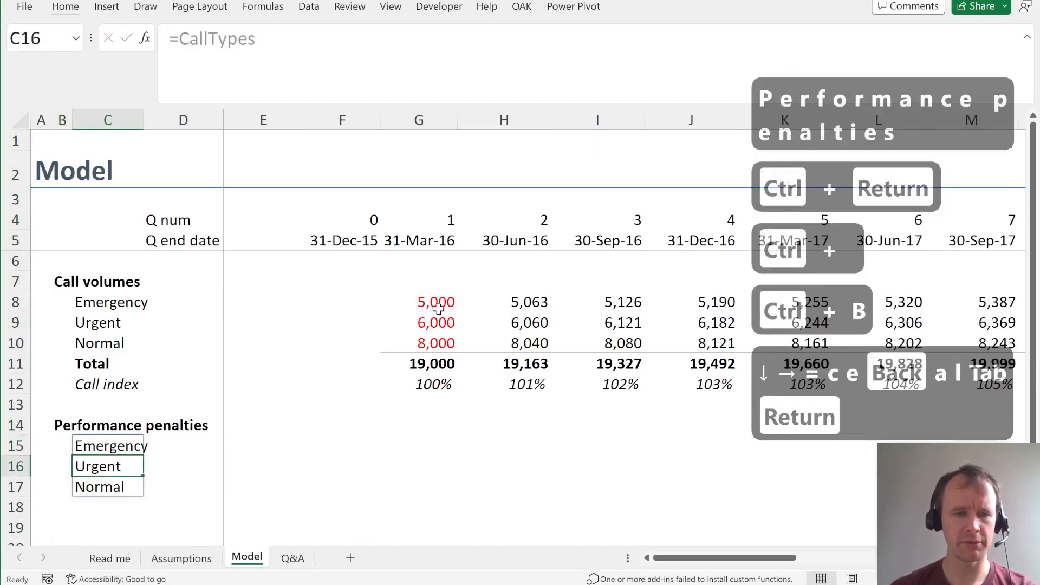
# - Clear the emergency call penalty formulas and average per call from D31:D36 on the Assumptions sheet
pyautogui.press('Down')
pyautogui.press('Down')
pyautogui.hotkey('ctrl', 'pageup')
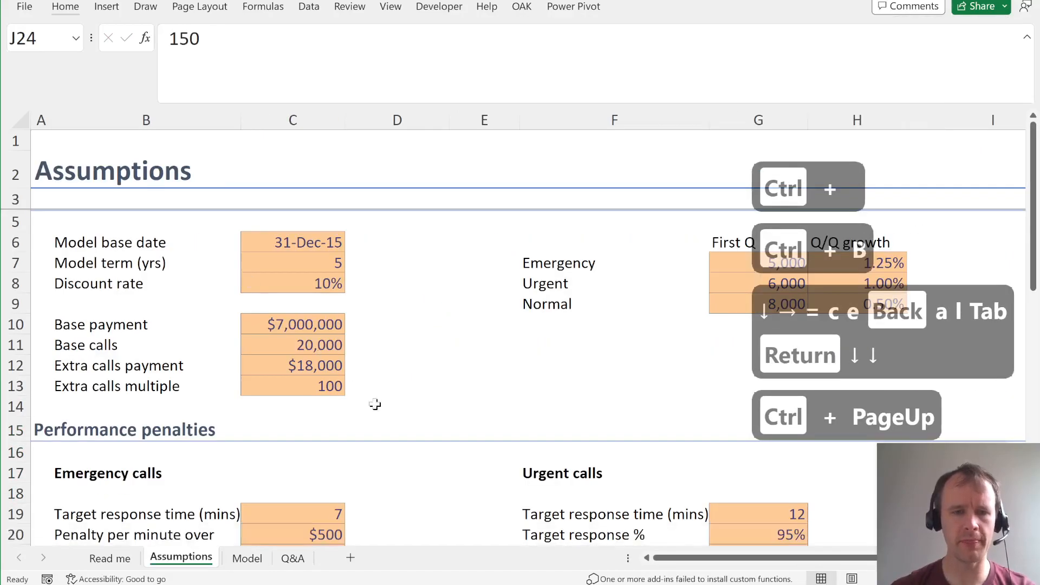
pyautogui.scroll(-4, 396, 409)
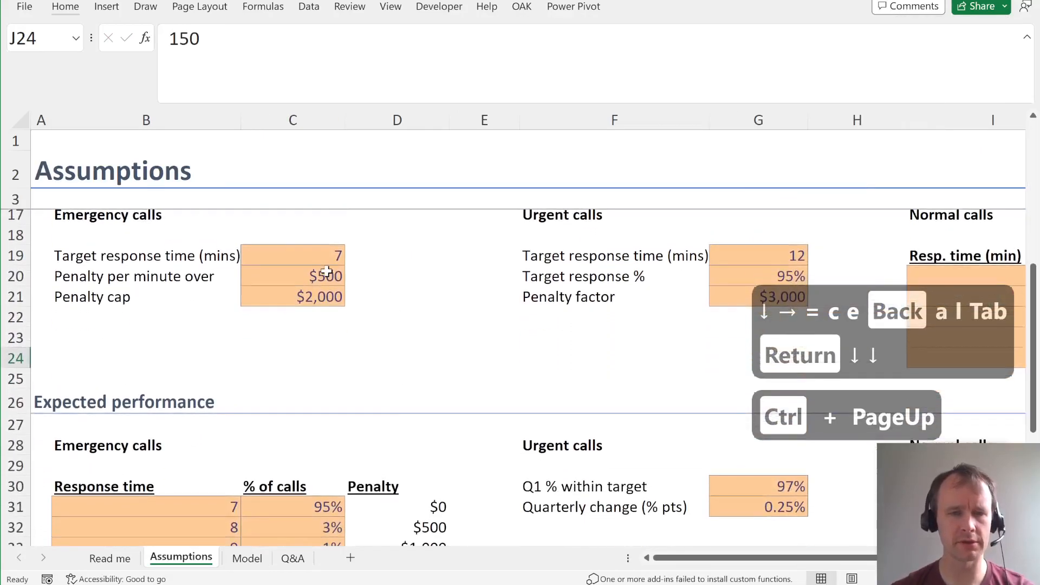
pyautogui.scroll(-3, 312, 345)
pyautogui.click(384, 324)
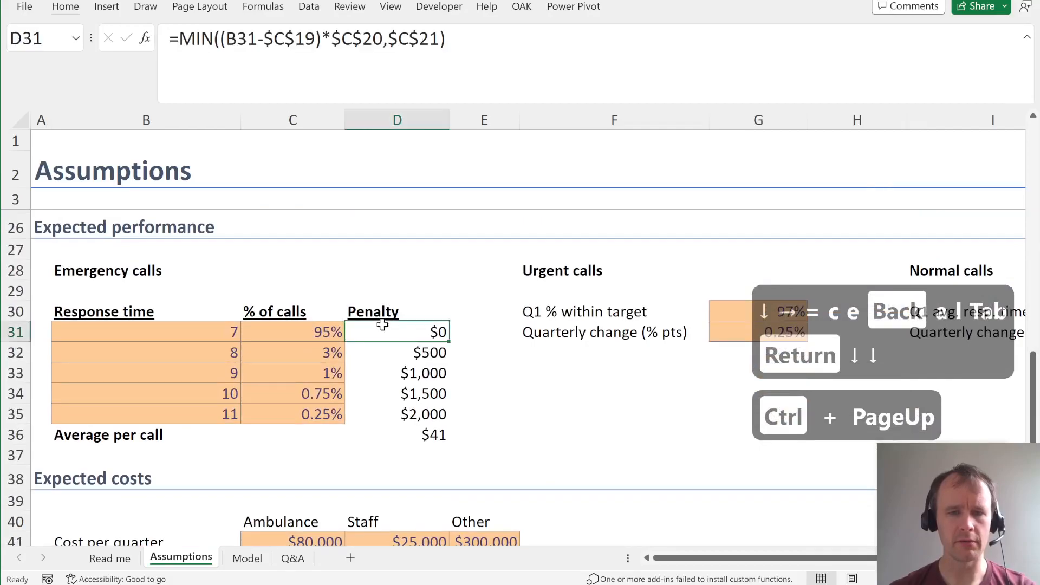
pyautogui.press('Up')
pyautogui.press('Up')
pyautogui.press('Down')
pyautogui.press('Down')
pyautogui.hotkey('ctrl', 'shift', 'Down')
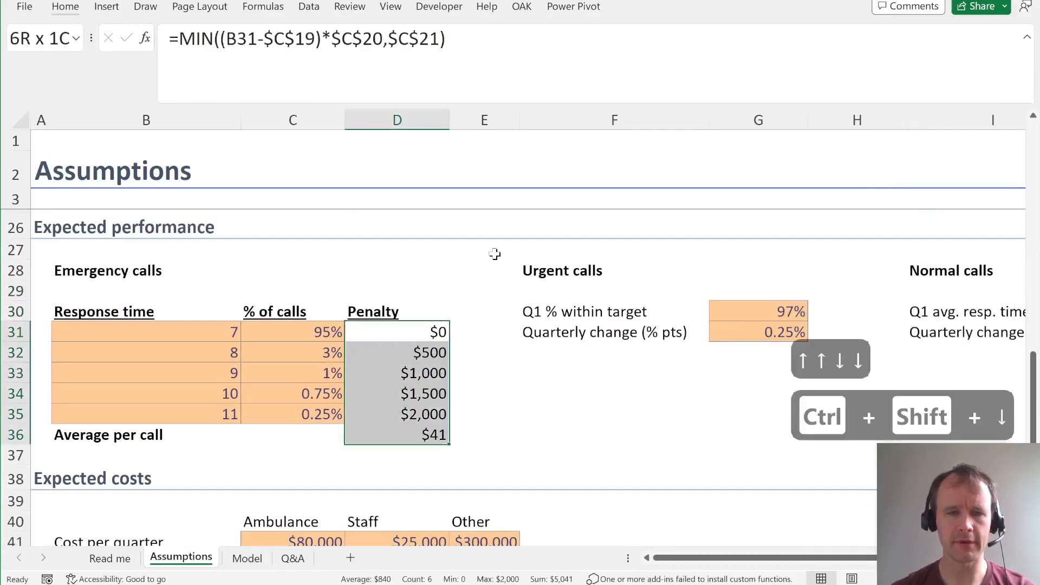
pyautogui.press('Delete')
pyautogui.press('Up')
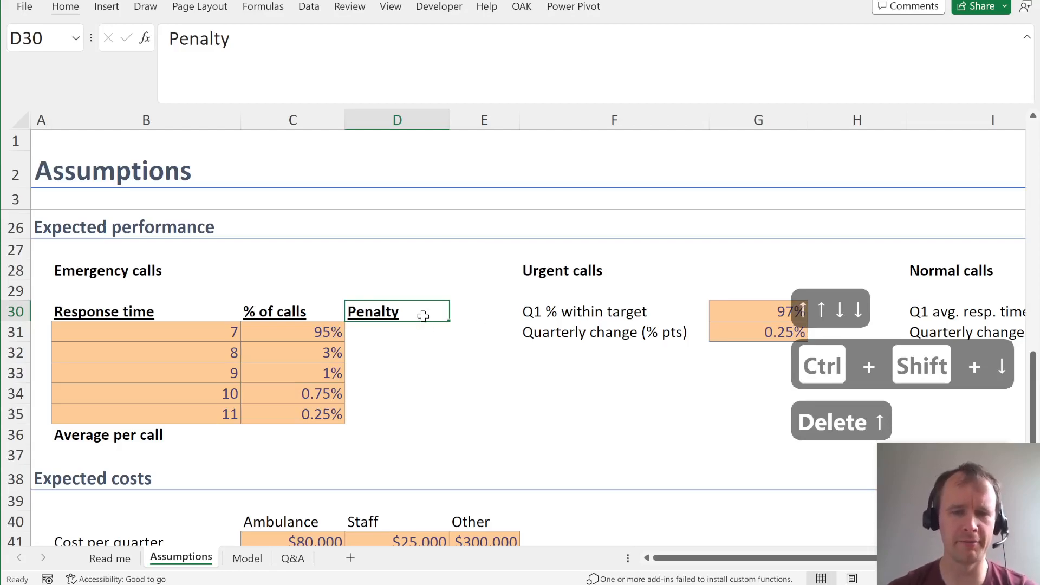
# - Review the emergency response time distribution alongside the target response time, penalty per minute over and penalty cap
pyautogui.scroll(3, 424, 316)
pyautogui.scroll(-1, 424, 314)
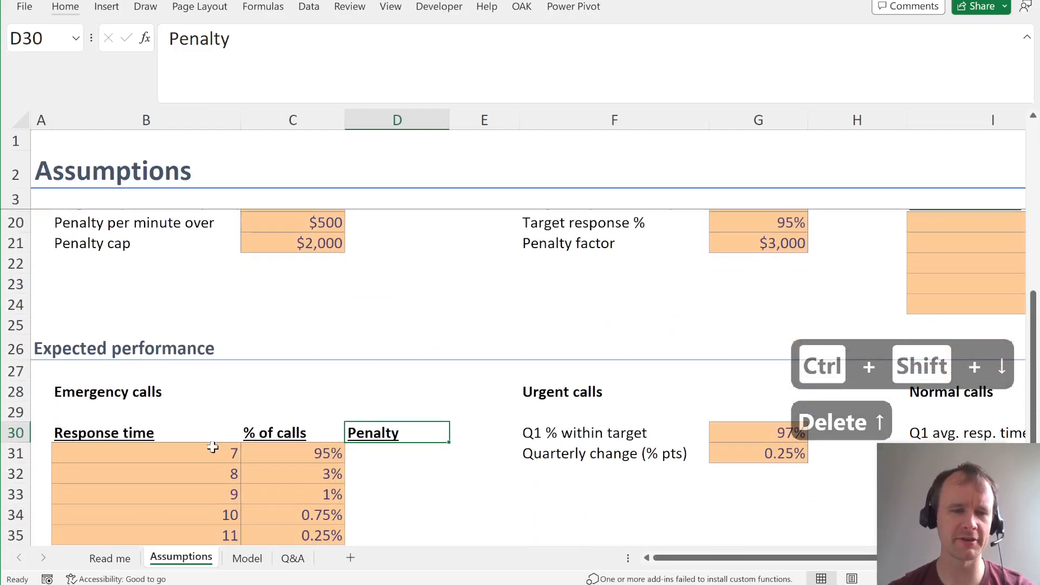
pyautogui.click(213, 450)
pyautogui.scroll(1, 303, 401)
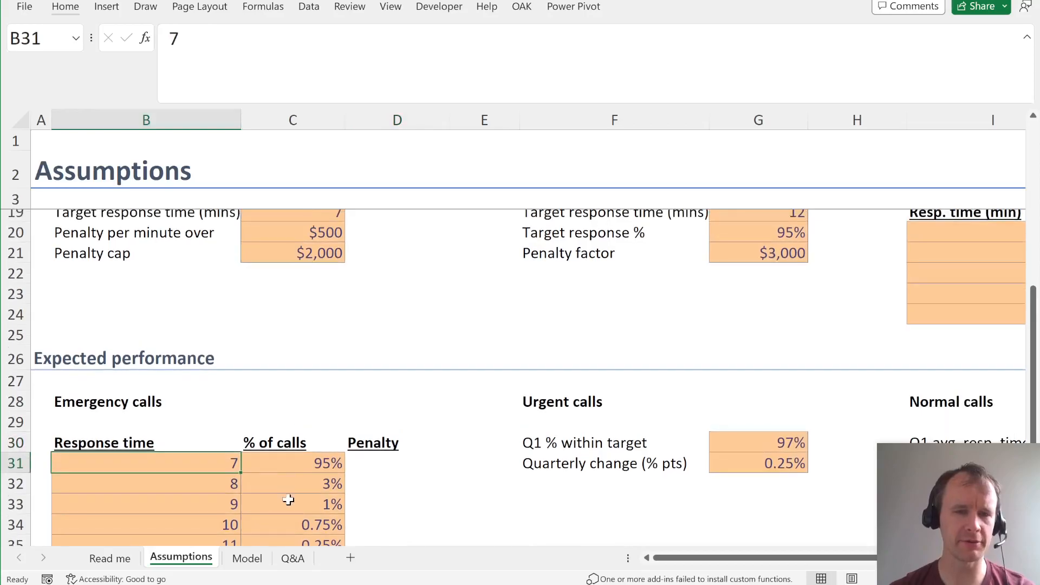
pyautogui.click(301, 466)
pyautogui.scroll(1, 302, 469)
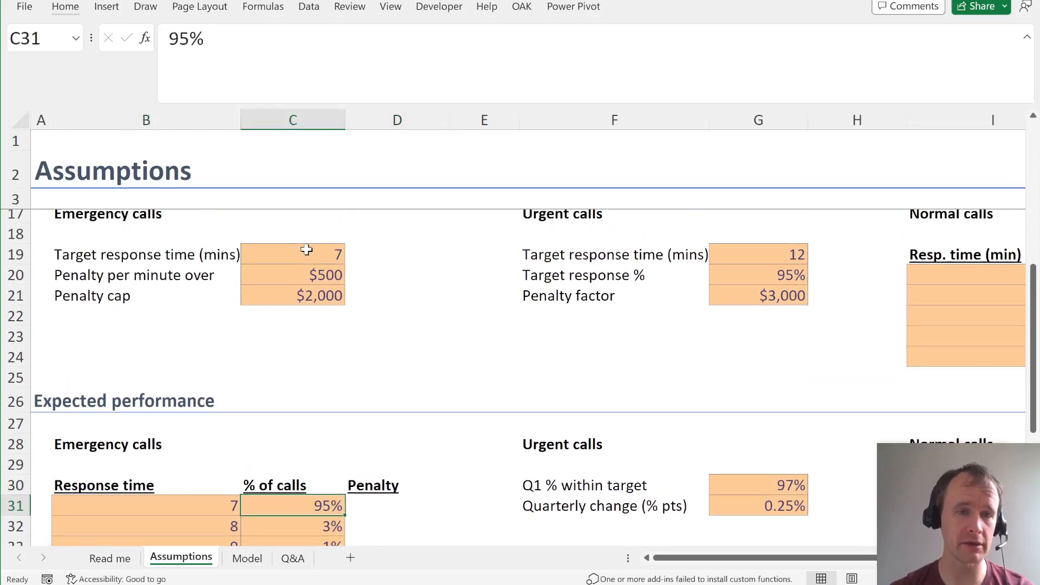
pyautogui.scroll(-2, 331, 531)
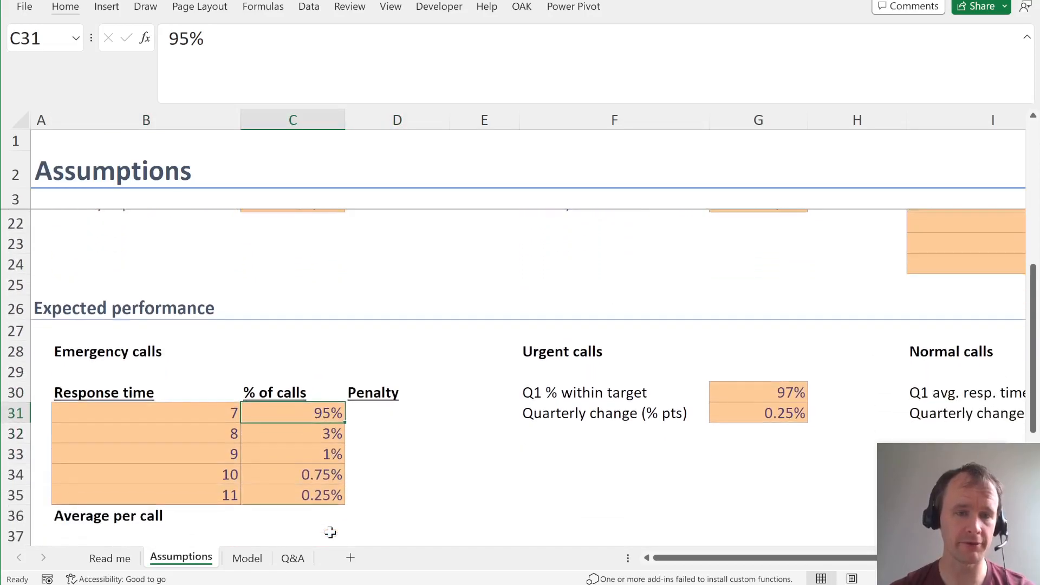
pyautogui.scroll(1, 332, 529)
# - Calculate the penalty for the first emergency response time in D31 with =(B31-$C$19)*$C$20
pyautogui.press('Right')
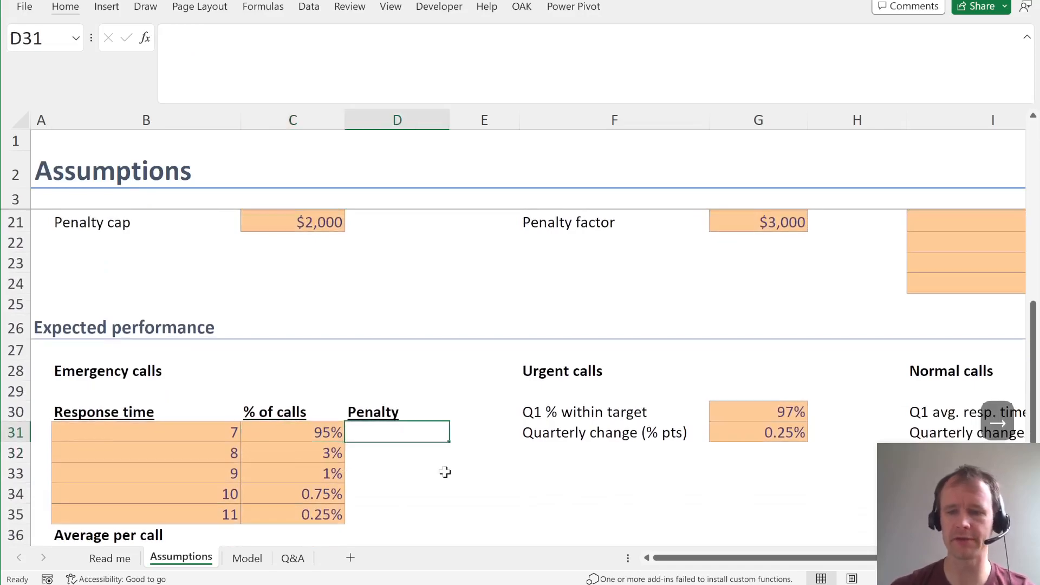
pyautogui.write('=')
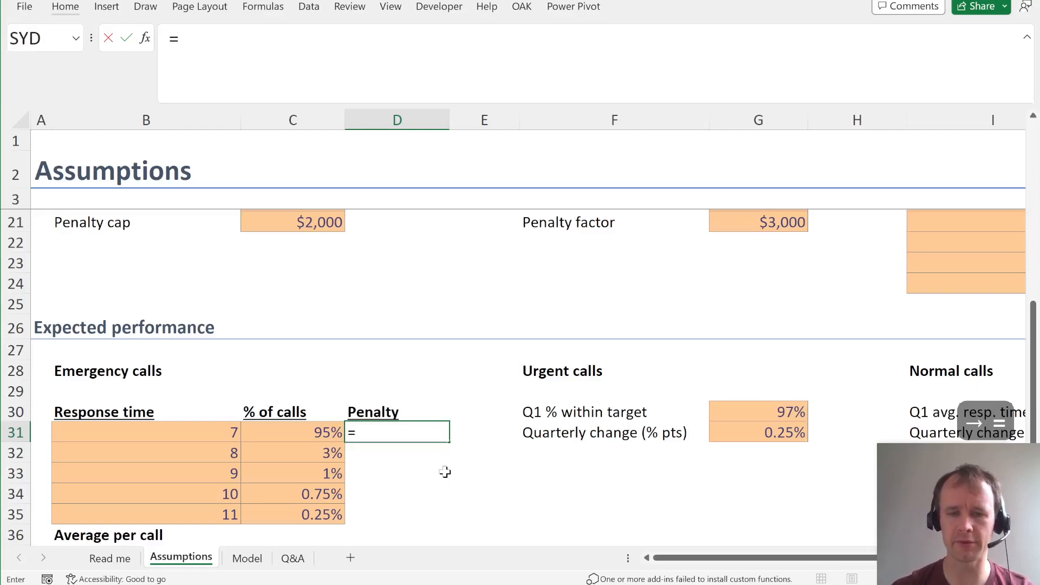
pyautogui.write('(')
pyautogui.press('Left')
pyautogui.press('Left')
pyautogui.write('-')
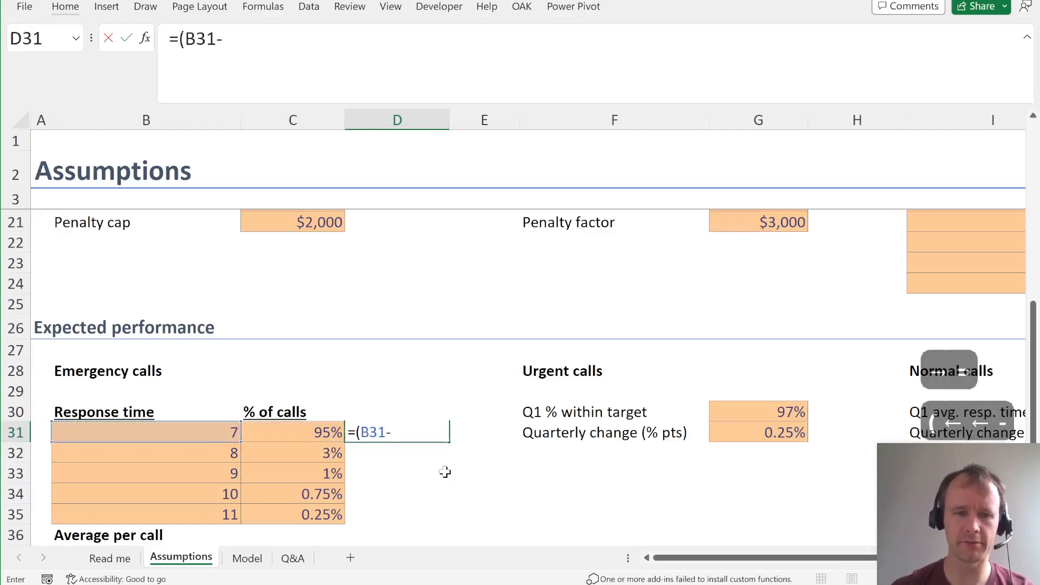
pyautogui.scroll(2, 378, 423)
pyautogui.click(319, 329)
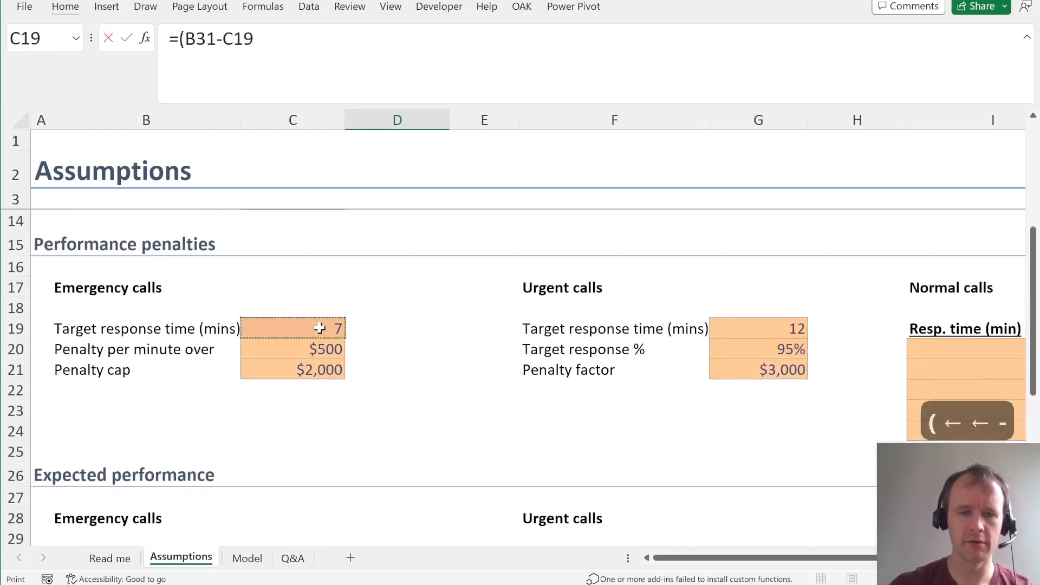
pyautogui.press('F4')
pyautogui.write(')*')
pyautogui.click(319, 358)
pyautogui.press('F4')
pyautogui.press('Return')
# - Fill the emergency penalty formula from D31 down to the last response time in D35
pyautogui.press('Left')
pyautogui.hotkey('ctrl', 'Down')
pyautogui.press('Right')
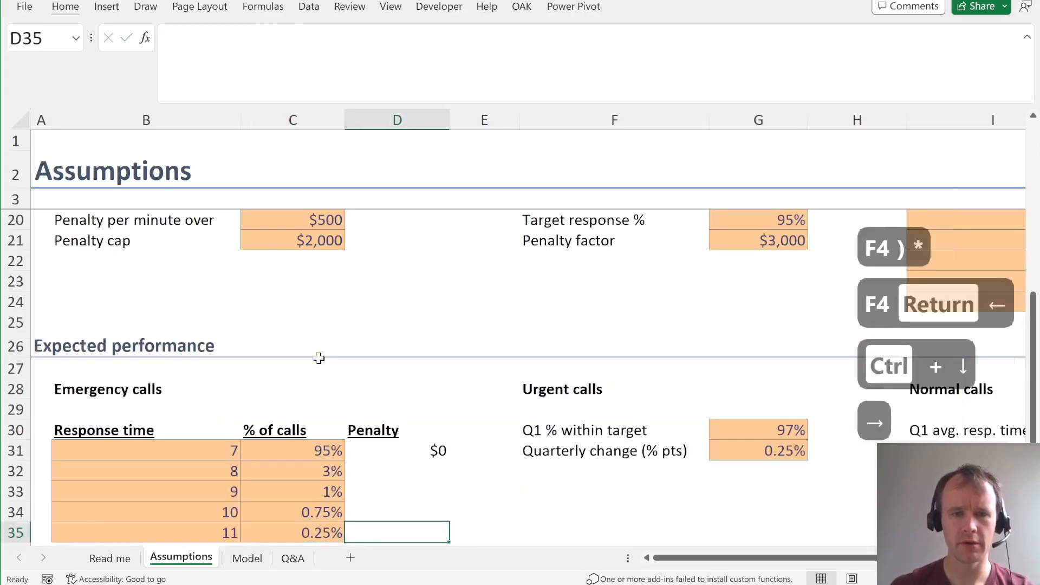
pyautogui.hotkey('ctrl', 'shift', 'Up')
pyautogui.hotkey('ctrl', 'd')
pyautogui.press('Tab')
pyautogui.hotkey('ctrl', 'Down')
pyautogui.hotkey('ctrl', 'Left')
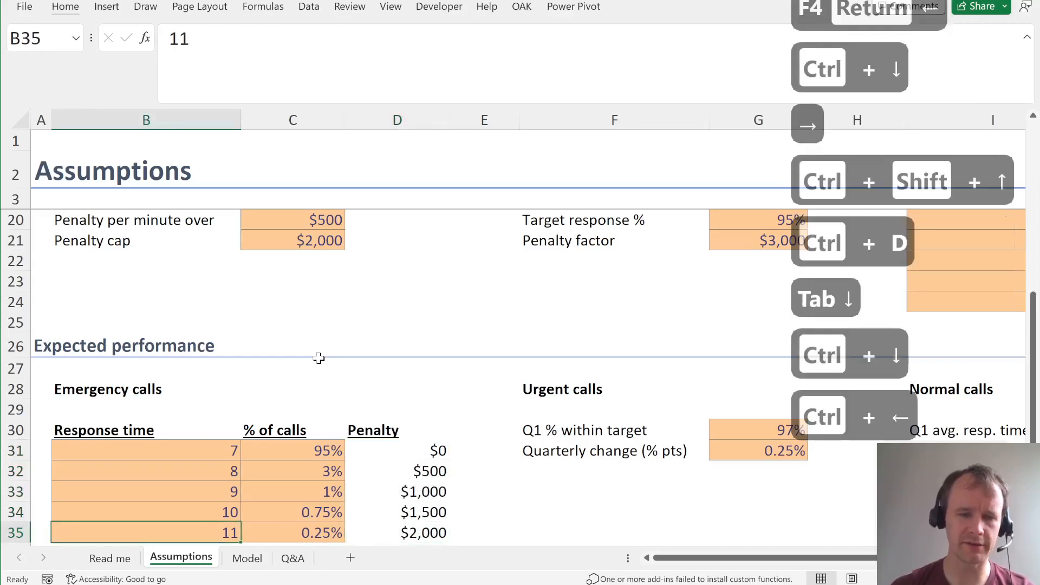
pyautogui.press('Right')
pyautogui.press('Right')
pyautogui.hotkey('shift', 'Left')
pyautogui.hotkey('shift', 'Left')
pyautogui.hotkey('shift', 'Left')
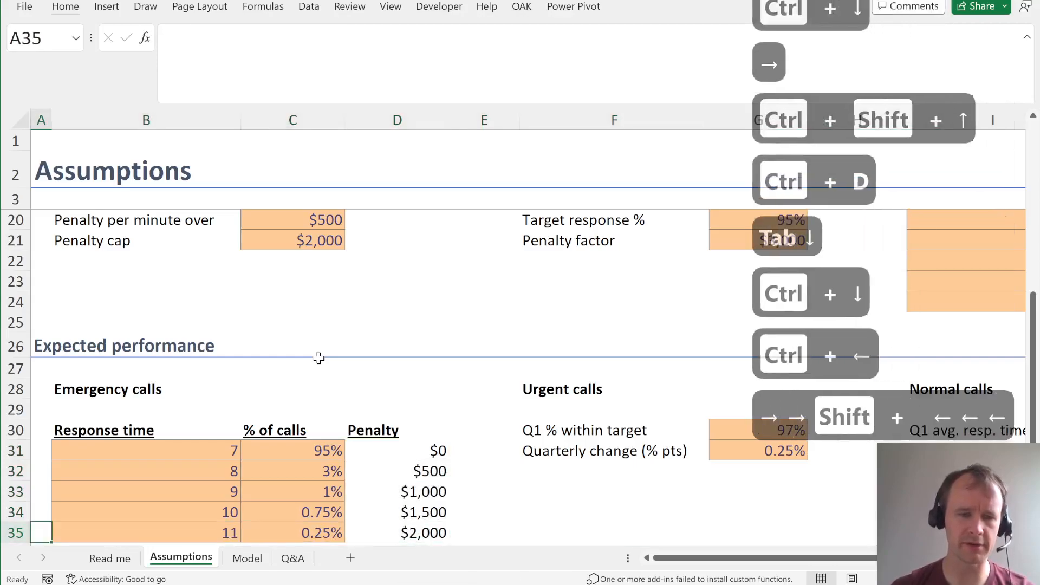
pyautogui.press('Right')
pyautogui.hotkey('shift', 'Down')
pyautogui.hotkey('shift', 'Down')
pyautogui.hotkey('shift', 'Up')
pyautogui.press('Down')
pyautogui.press('Up')
pyautogui.hotkey('shift', 'space')
pyautogui.press('Right')
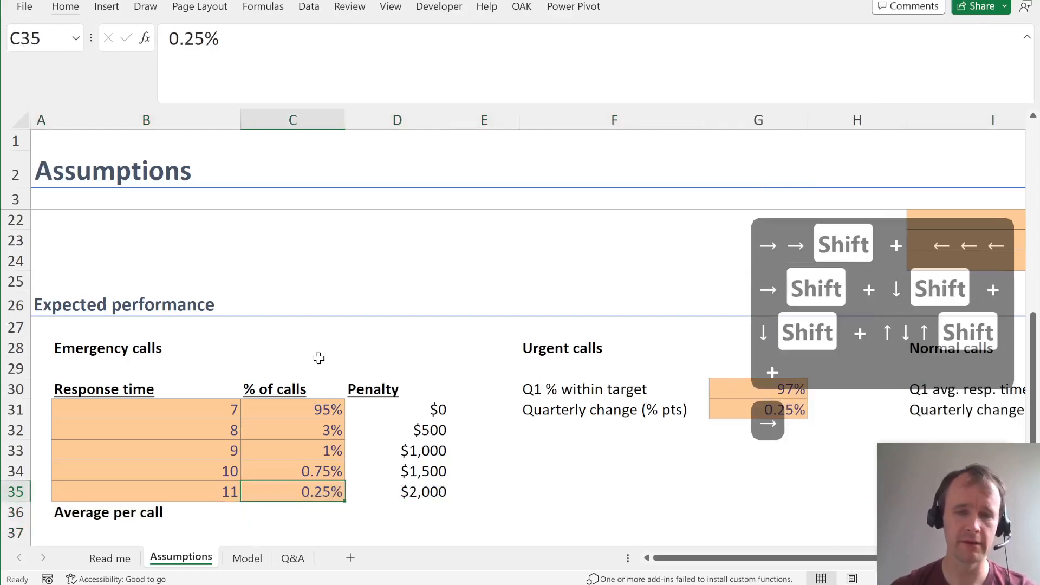
# - Enter =SUM(D31:D35,C31:C35) in D36 on the Average per call row
pyautogui.press('Right')
pyautogui.hotkey('ctrl', 'shift', 'Up')
pyautogui.press('Down')
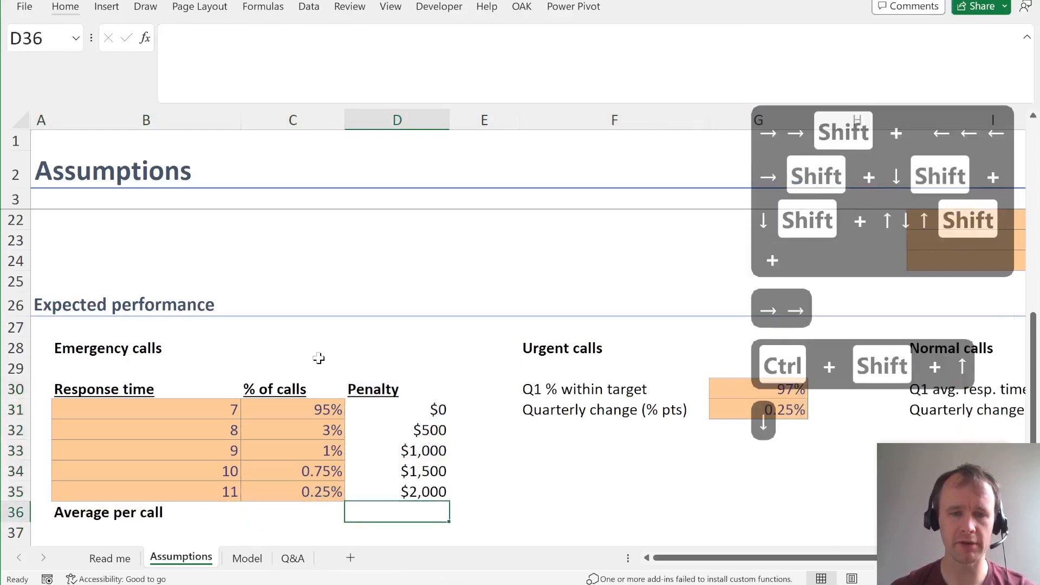
pyautogui.write('=sum')
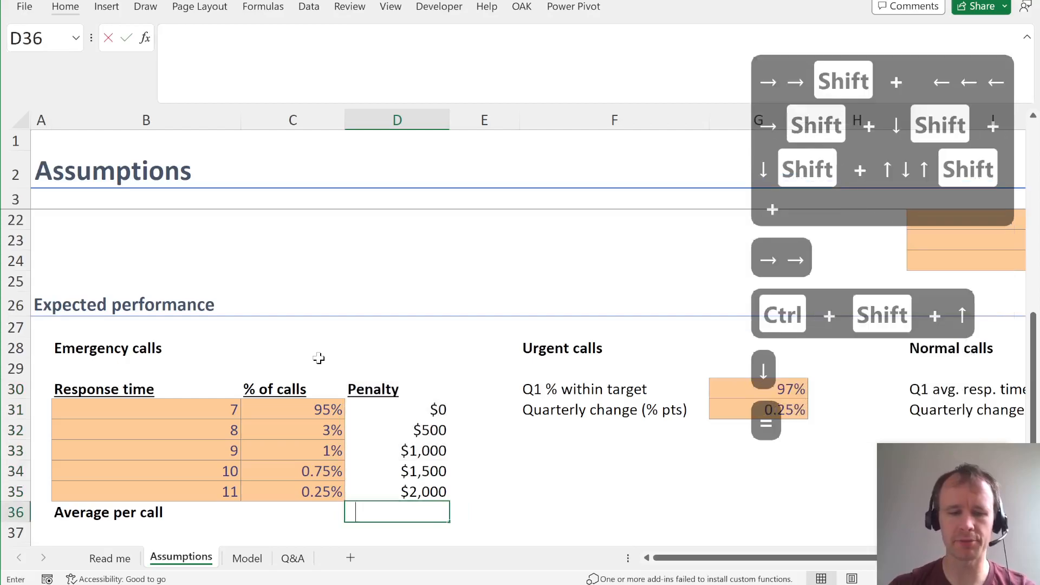
pyautogui.press('Tab')
pyautogui.press('Up')
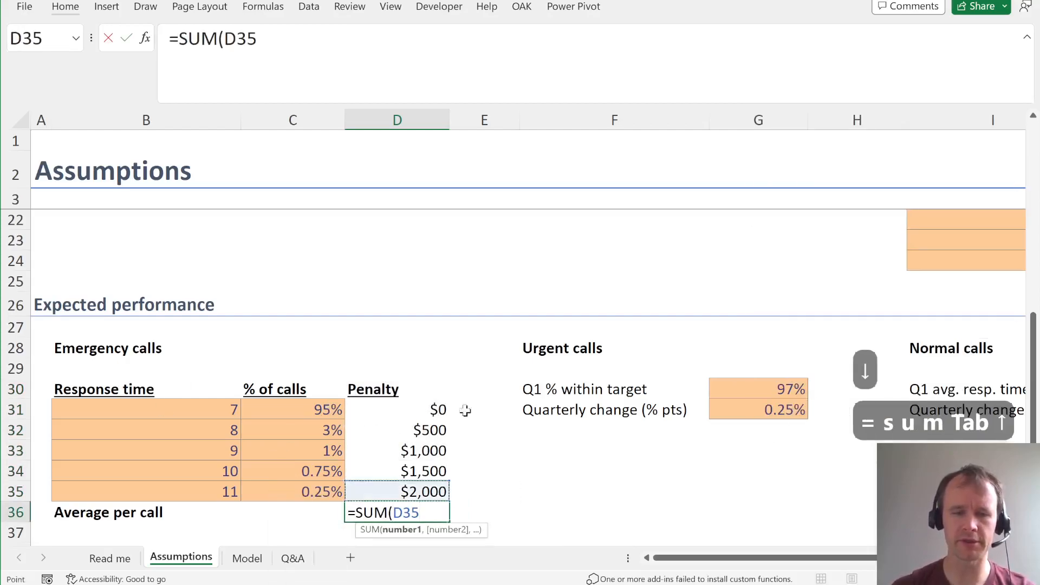
pyautogui.hotkey('ctrl', 'shift', 'Up')
pyautogui.hotkey('shift', 'Down')
pyautogui.write(',')
pyautogui.press('Left')
pyautogui.hotkey('ctrl', 'shift', 'Up')
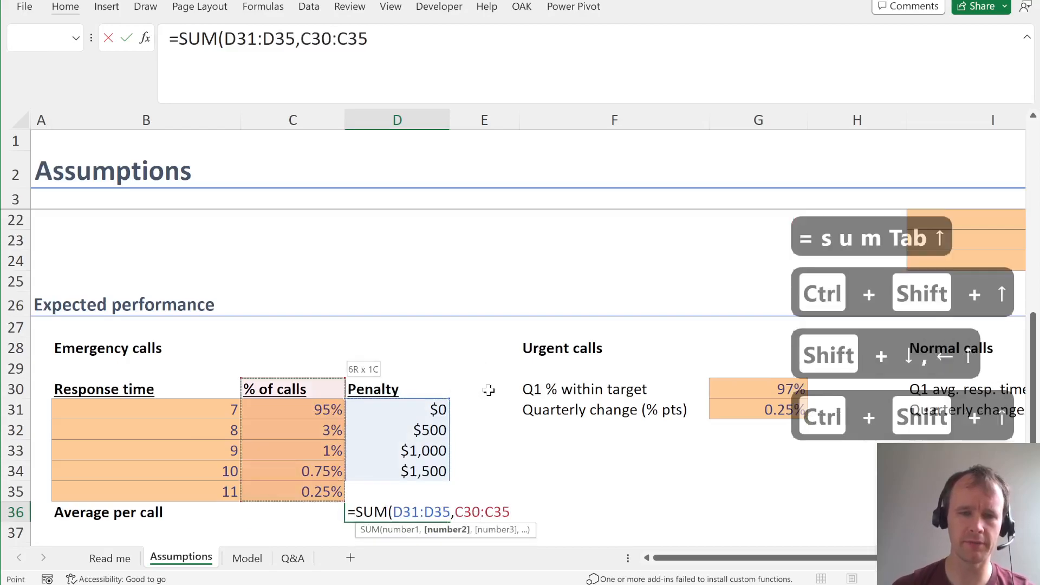
pyautogui.hotkey('shift', 'Down')
pyautogui.write(')')
pyautogui.press('Return')
pyautogui.press('Up')
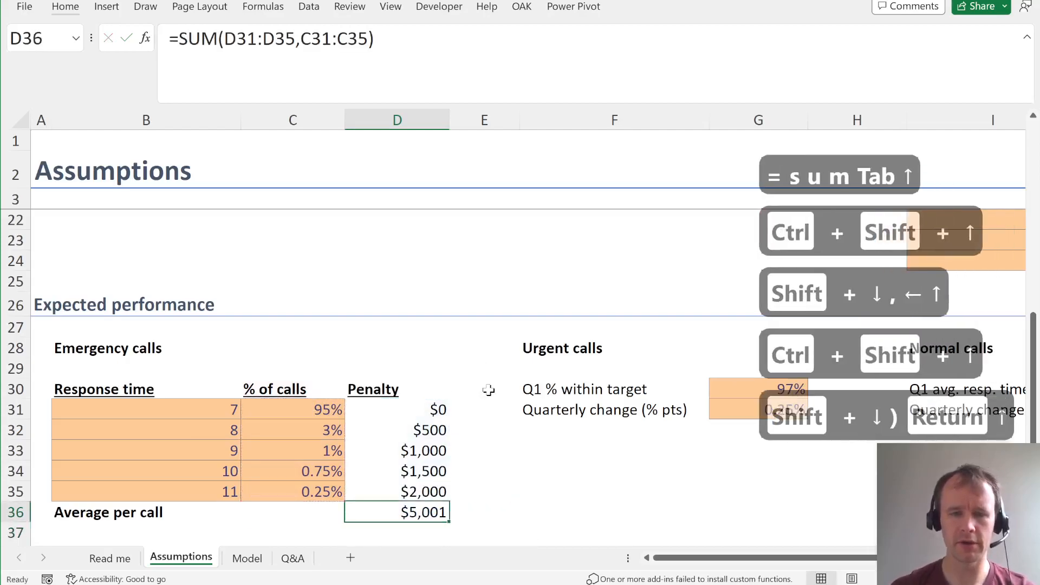
# - Change the average per call formula in D36 to =SUMPRODUCT(D31:D35,C31:C35)
pyautogui.click(218, 39)
pyautogui.write('p')
pyautogui.press('Tab')
pyautogui.press('Return')
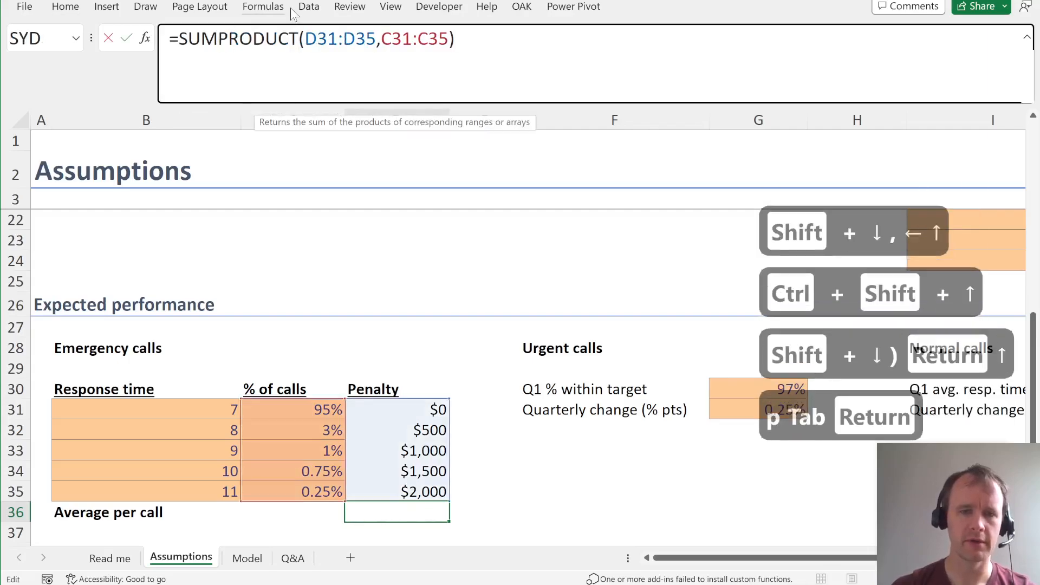
pyautogui.hotkey('ctrl', 'z')
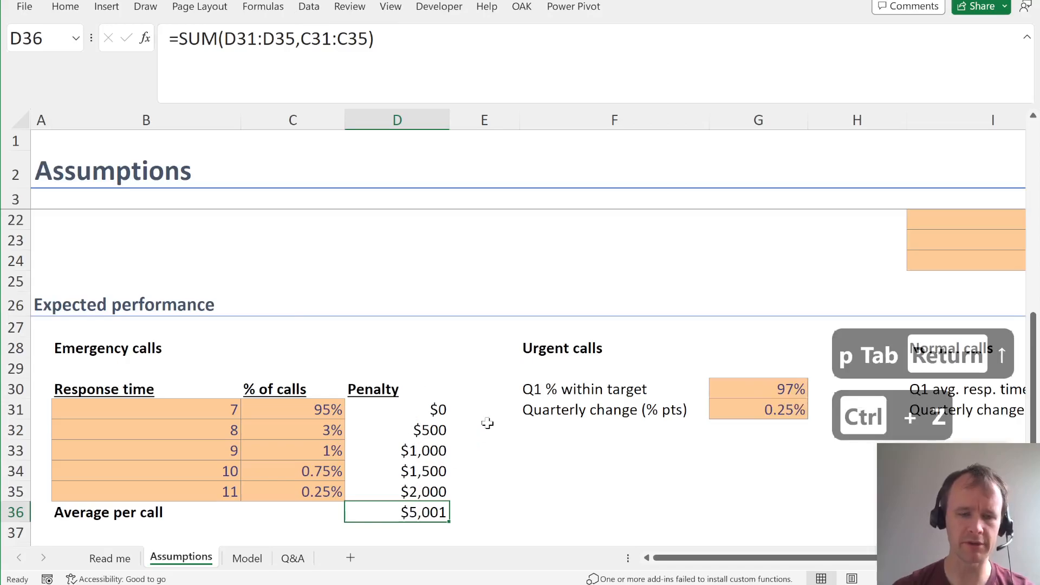
pyautogui.hotkey('ctrl', 'y')
pyautogui.click(506, 47)
pyautogui.press('Escape')
# - Go to the first quarter's emergency penalty in G15 on the Model sheet and check the emergency deduction rules in the case PDF
pyautogui.hotkey('ctrl', 'pagedown')
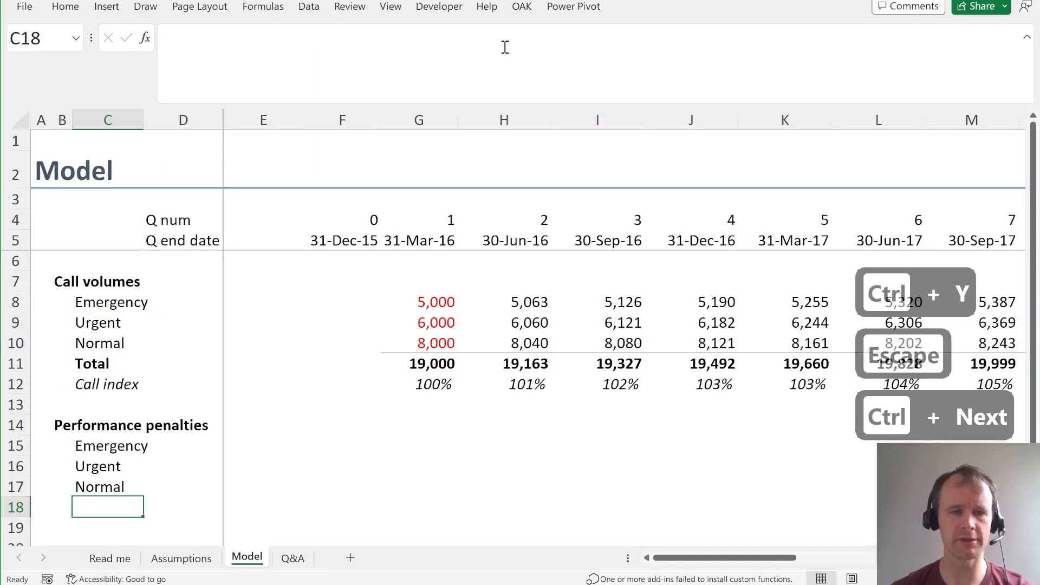
pyautogui.press('Up')
pyautogui.press('Right')
pyautogui.press('Up')
pyautogui.press('Up')
pyautogui.press('Right')
pyautogui.press('Right')
pyautogui.press('Right')
pyautogui.press('Right')
pyautogui.press('Left')
pyautogui.write('=')
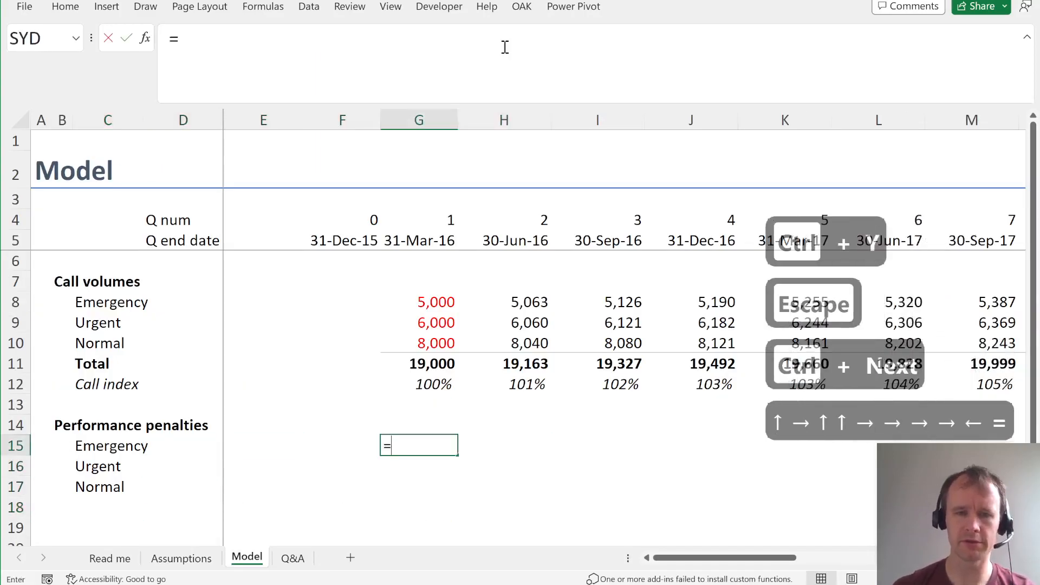
pyautogui.hotkey('ctrl', 'pageup')
pyautogui.hotkey('ctrl', 'pageup')
pyautogui.press('Escape')
pyautogui.hotkey('alt', 'Tab')
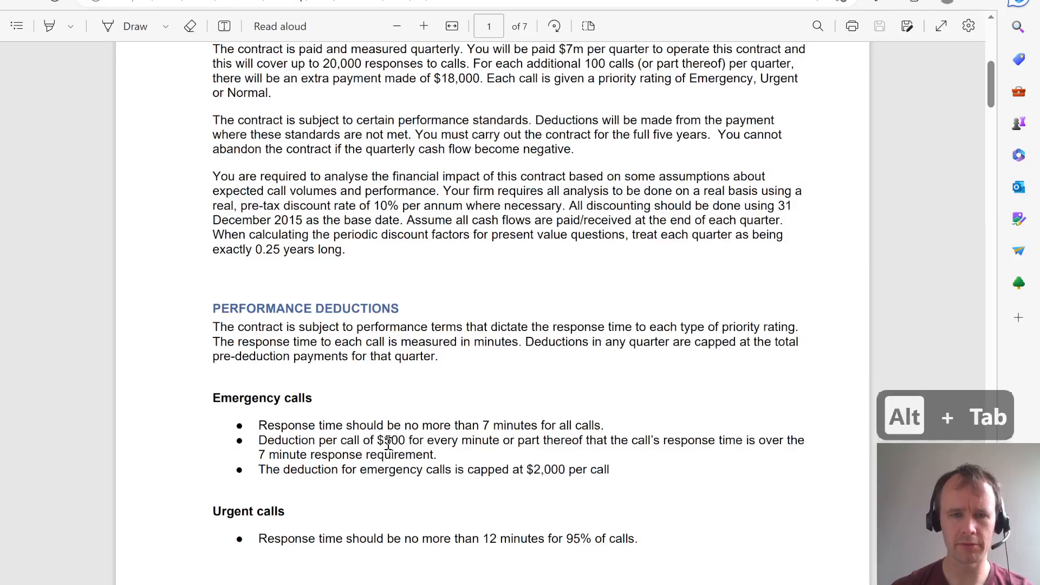
pyautogui.hotkey('alt', 'Tab')
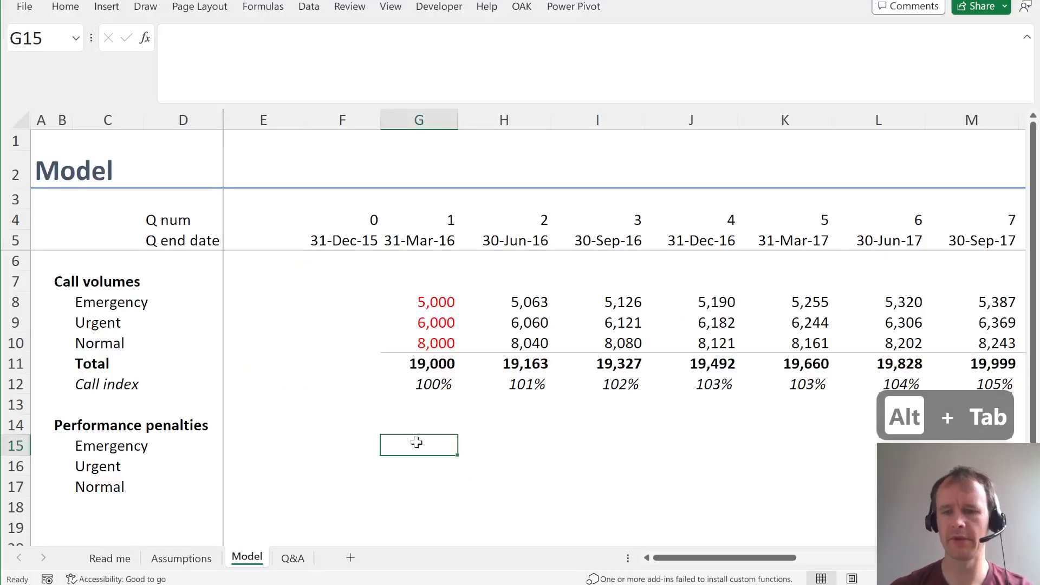
# - Calculate the emergency penalties for all quarters in G15 with =G8:Z8*Assumptions!D36
pyautogui.write('=')
pyautogui.hotkey('ctrl', 'Up')
pyautogui.hotkey('ctrl', 'Up')
pyautogui.hotkey('ctrl', 'shift', 'Right')
pyautogui.write('*')
pyautogui.hotkey('ctrl', 'pageup')
pyautogui.click(406, 507)
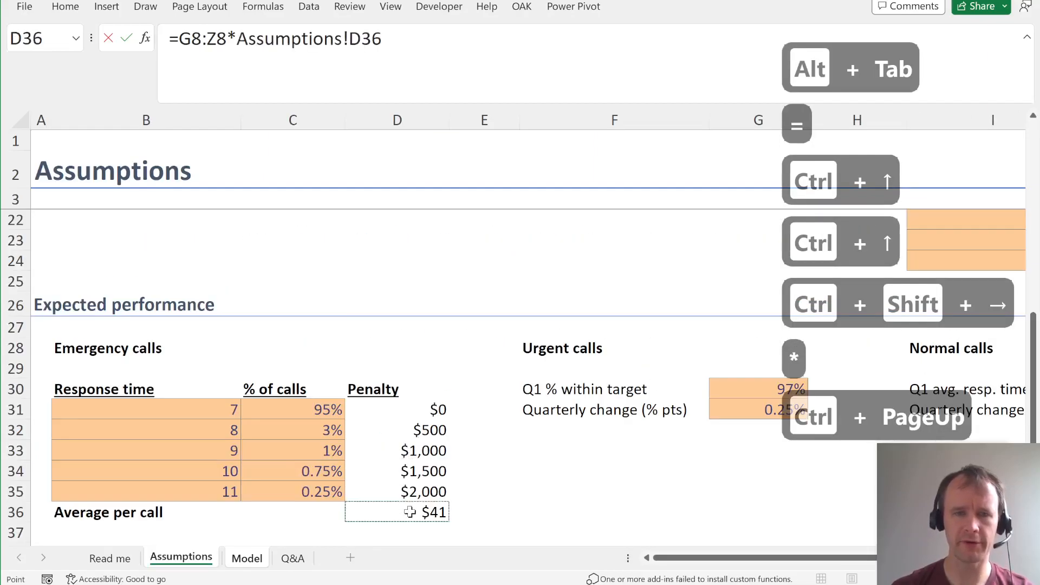
pyautogui.press('Return')
# - Paste the formatting of call volume cell I10 onto the emergency penalties in G15:Z15 and the rows below
pyautogui.press('Up')
pyautogui.hotkey('ctrl', 'shift', 'Right')
pyautogui.press('Up')
pyautogui.press('Up')
pyautogui.press('Up')
pyautogui.press('Up')
pyautogui.press('Up')
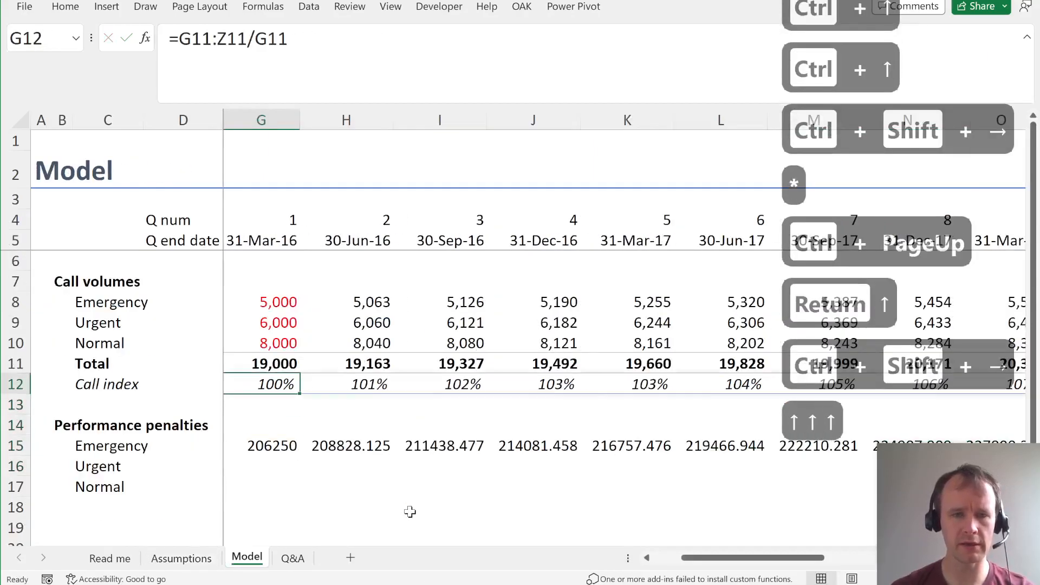
pyautogui.press('Right')
pyautogui.press('Right')
pyautogui.hotkey('ctrl', 'c')
pyautogui.press('Down')
pyautogui.press('Left')
pyautogui.press('Down')
pyautogui.press('Left')
pyautogui.press('Down')
pyautogui.press('Down')
pyautogui.press('Down')
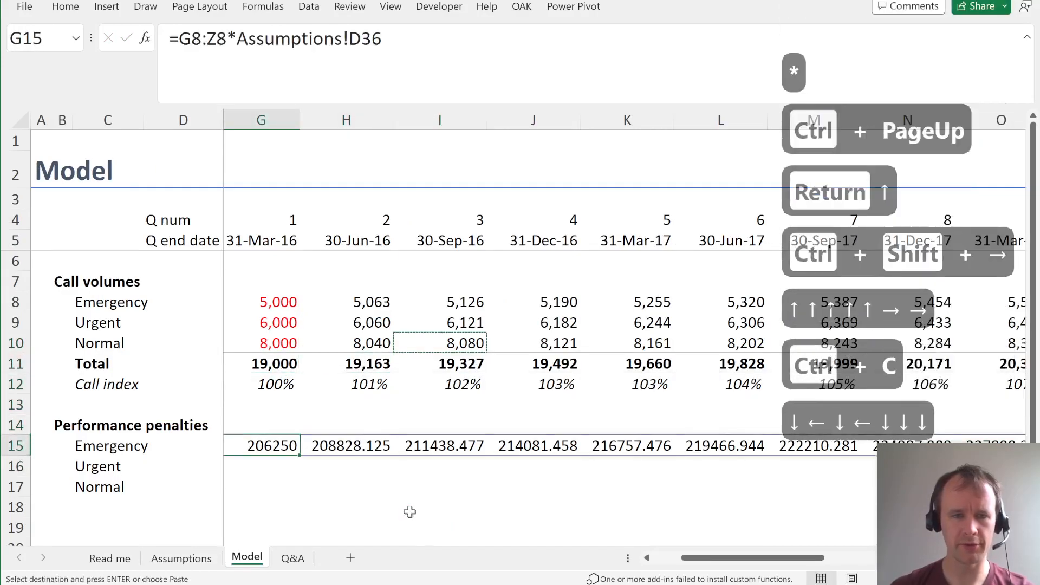
pyautogui.hotkey('alt', 'shift', 'pagedown')
pyautogui.hotkey('alt', 'shift', 'pagedown')
pyautogui.hotkey('alt', 'shift', 'pagedown')
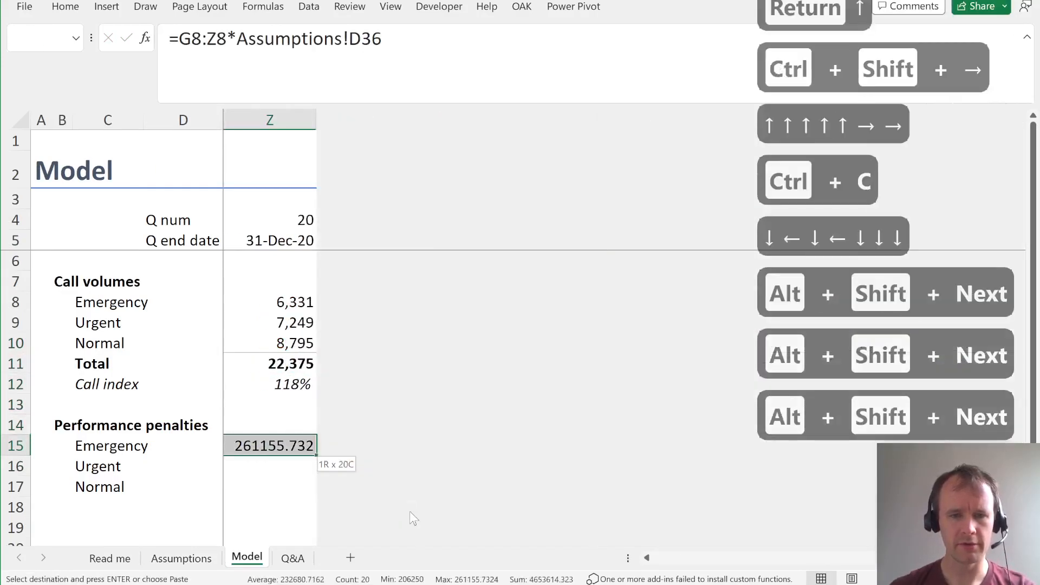
pyautogui.hotkey('shift', 'pagedown')
pyautogui.hotkey('shift', 'pagedown')
pyautogui.press('alt')
pyautogui.press('e')
pyautogui.press('s')
pyautogui.press('t')
pyautogui.press('Return')
pyautogui.press('Left')
pyautogui.press('Right')
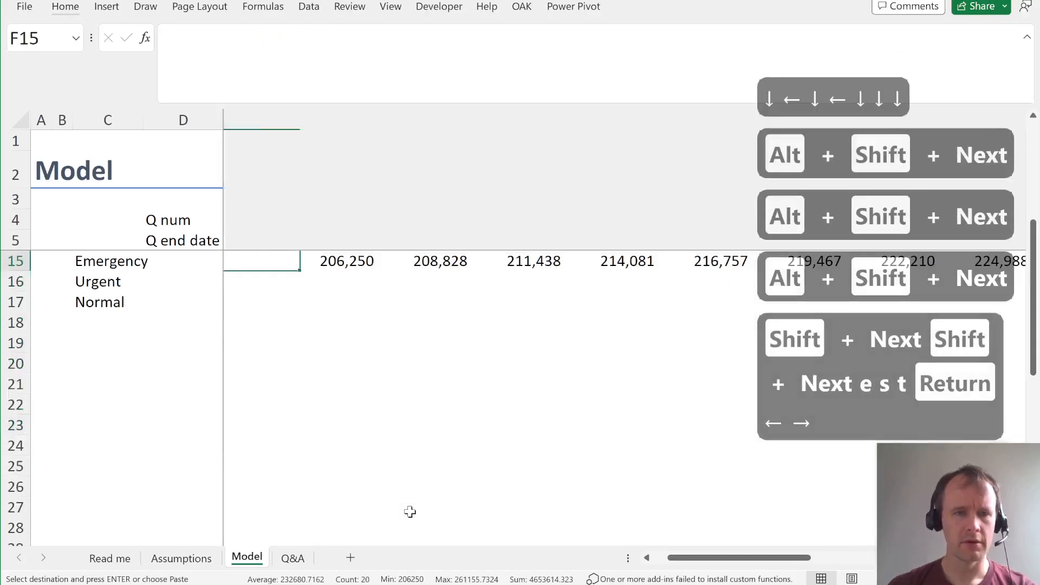
# - Examine the urgent call assumptions for target response %, penalty factor, Q1 % within target and quarterly change
pyautogui.press('Up')
pyautogui.press('Down')
pyautogui.press('Down')
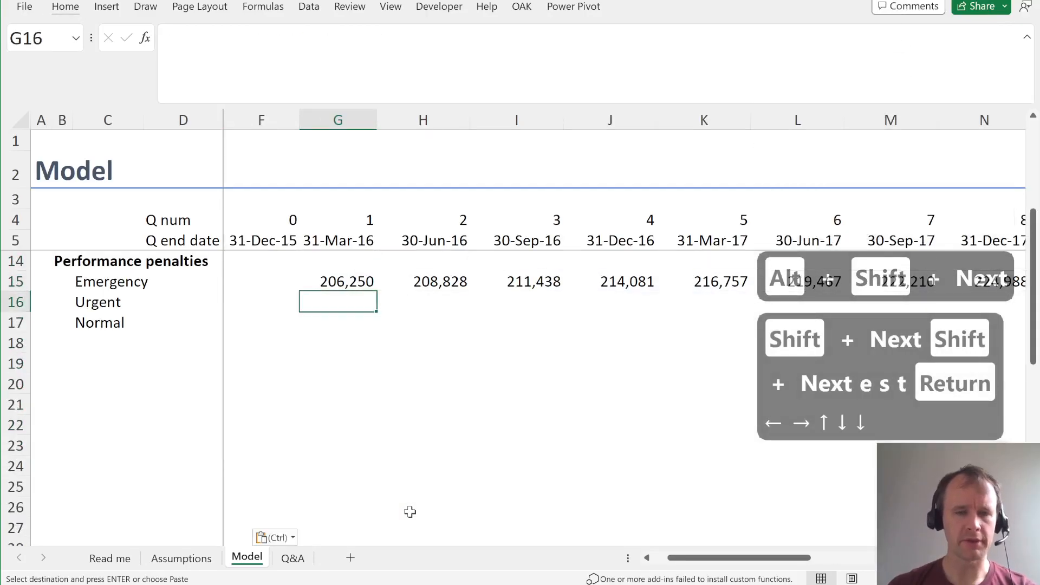
pyautogui.hotkey('ctrl', 'pageup')
pyautogui.press('Escape')
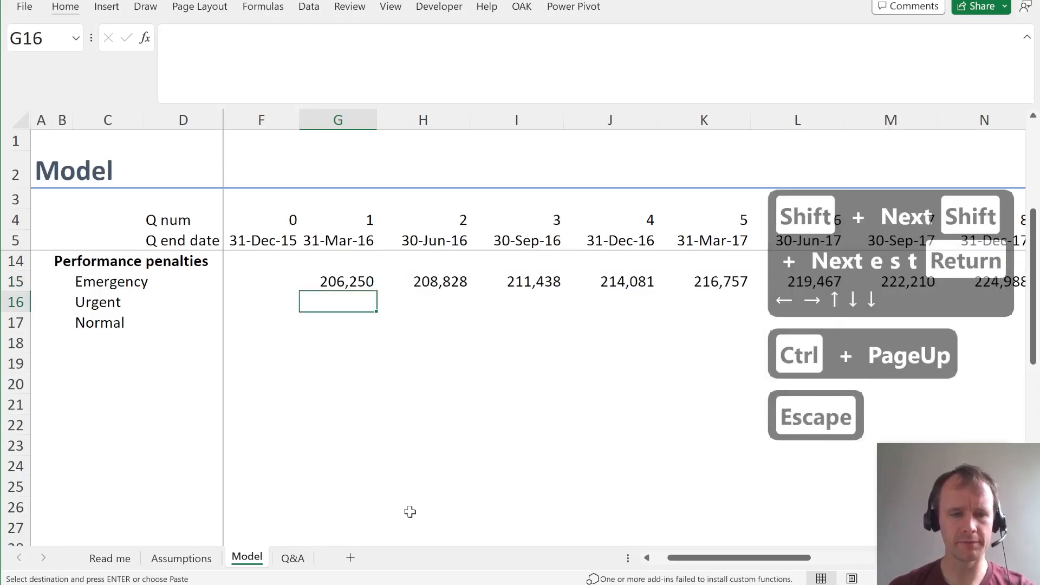
pyautogui.hotkey('ctrl', 'pageup')
pyautogui.hscroll(3, 515, 425)
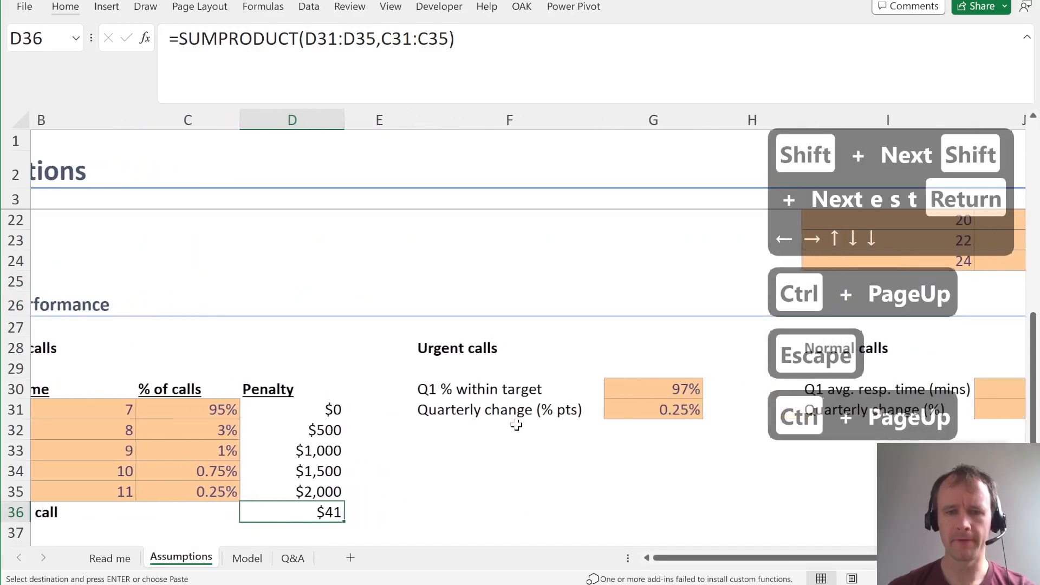
pyautogui.scroll(-4, 571, 457)
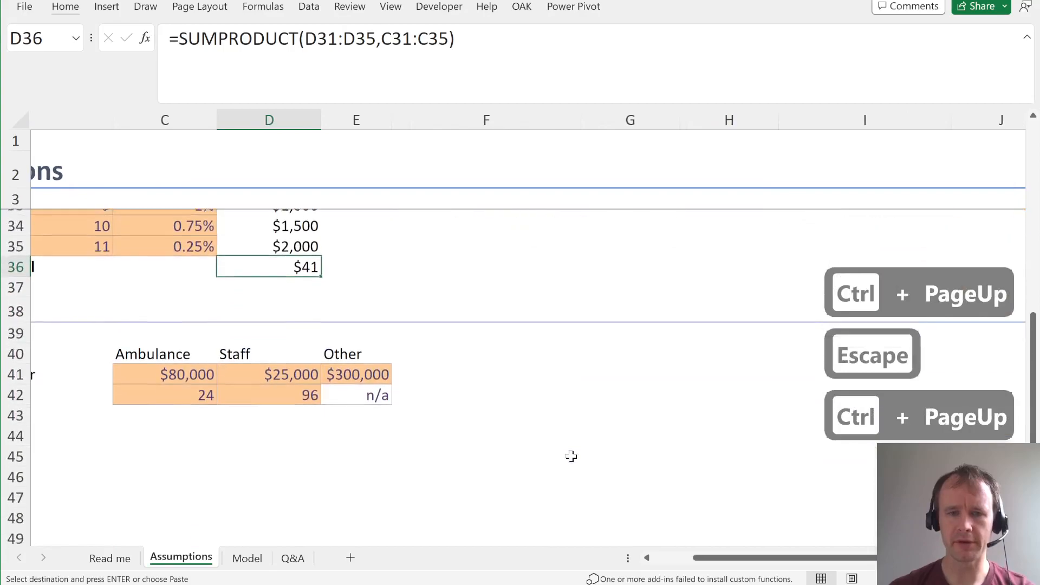
pyautogui.scroll(7, 571, 457)
pyautogui.scroll(-1, 571, 457)
pyautogui.scroll(-1, 571, 457)
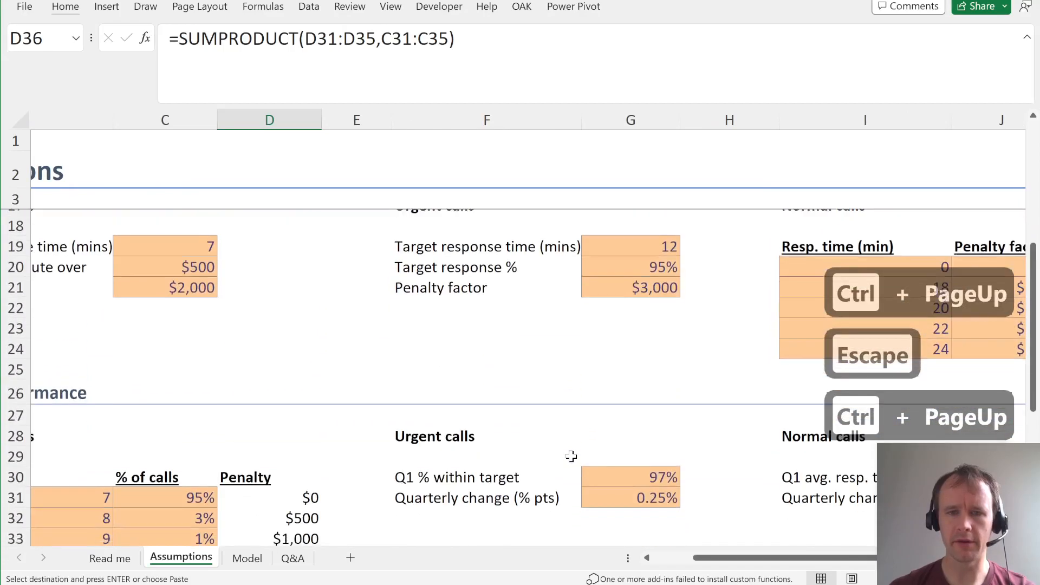
pyautogui.click(635, 265)
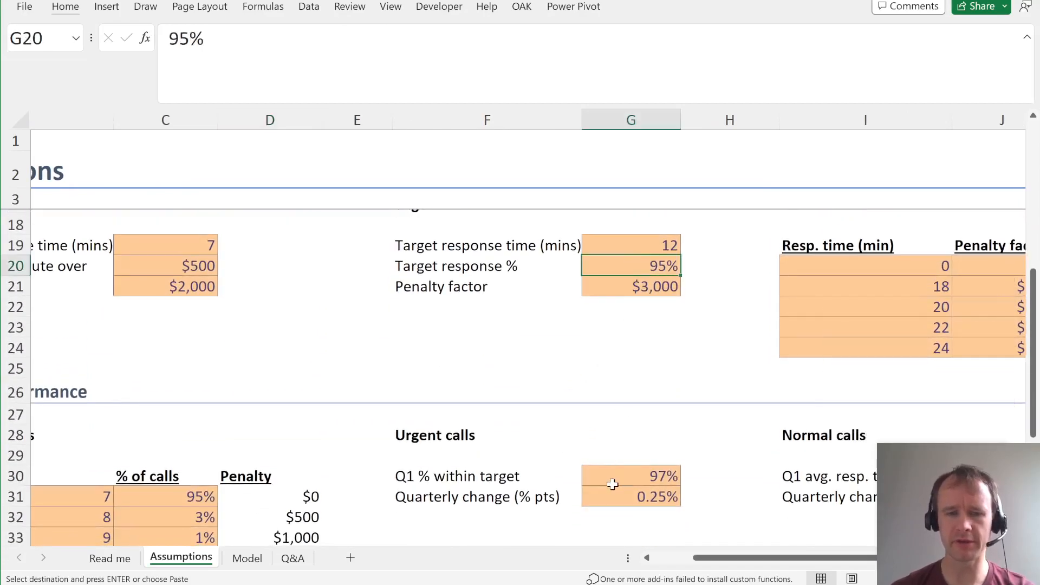
# - Label C19 on the Model sheet "Urgent call Z", below the performance penalties block
pyautogui.hotkey('ctrl', 'pagedown')
pyautogui.press('Down')
pyautogui.press('Left')
pyautogui.press('Down')
pyautogui.press('Left')
pyautogui.press('Down')
pyautogui.press('Left')
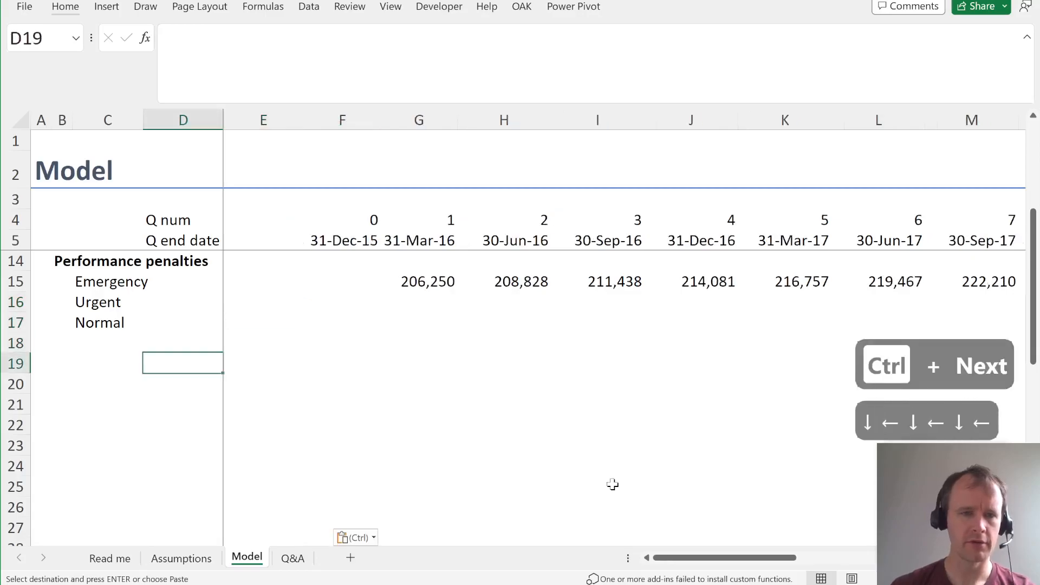
pyautogui.press('Left')
pyautogui.write('Urge')
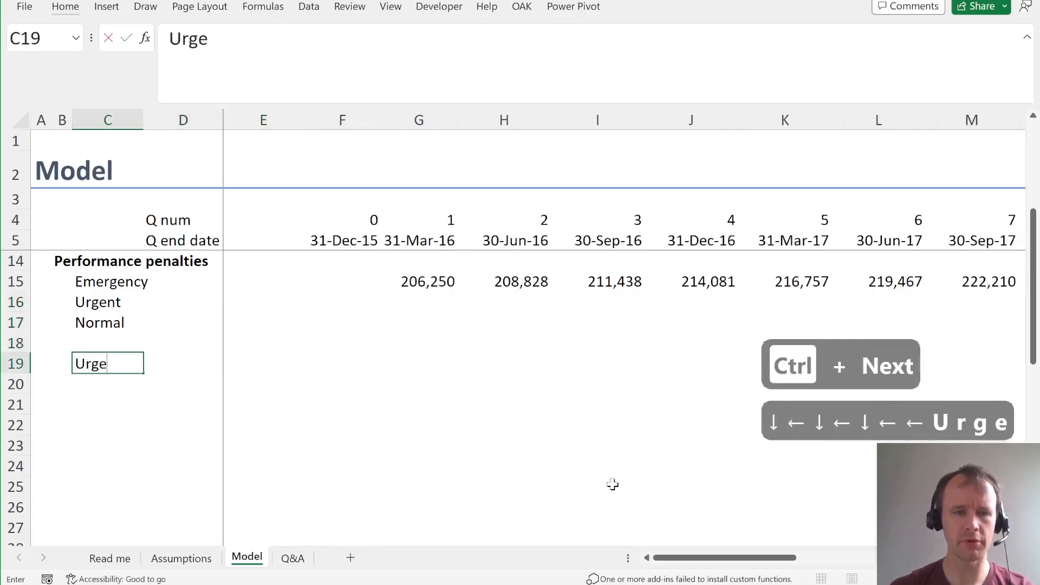
pyautogui.write('nt call')
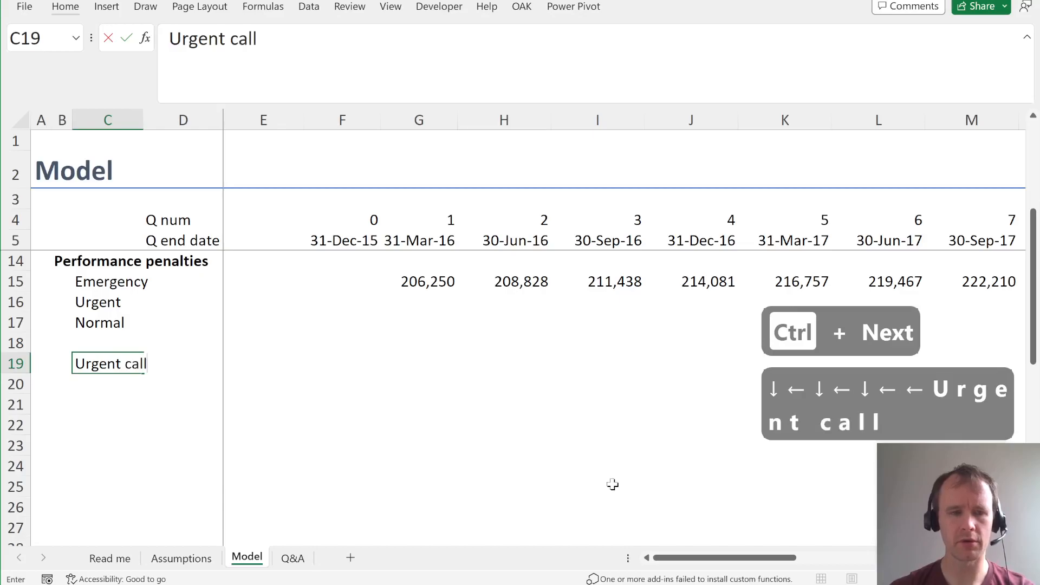
pyautogui.hotkey('ctrl', 'Return')
pyautogui.hotkey('ctrl', 'pageup')
pyautogui.hotkey('ctrl', 'pagedown')
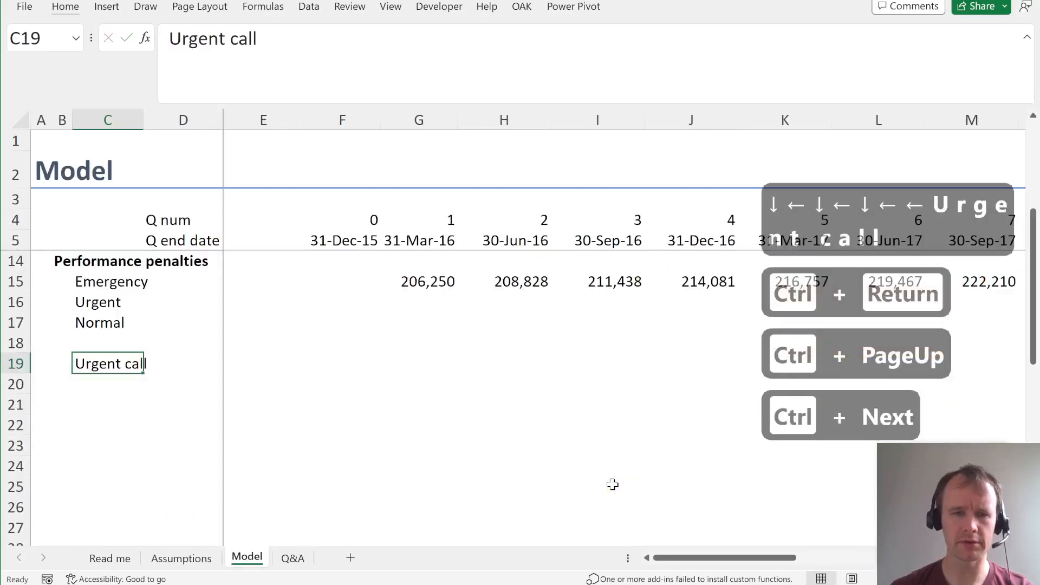
pyautogui.press('F2')
pyautogui.write('Z')
pyautogui.press('Return')
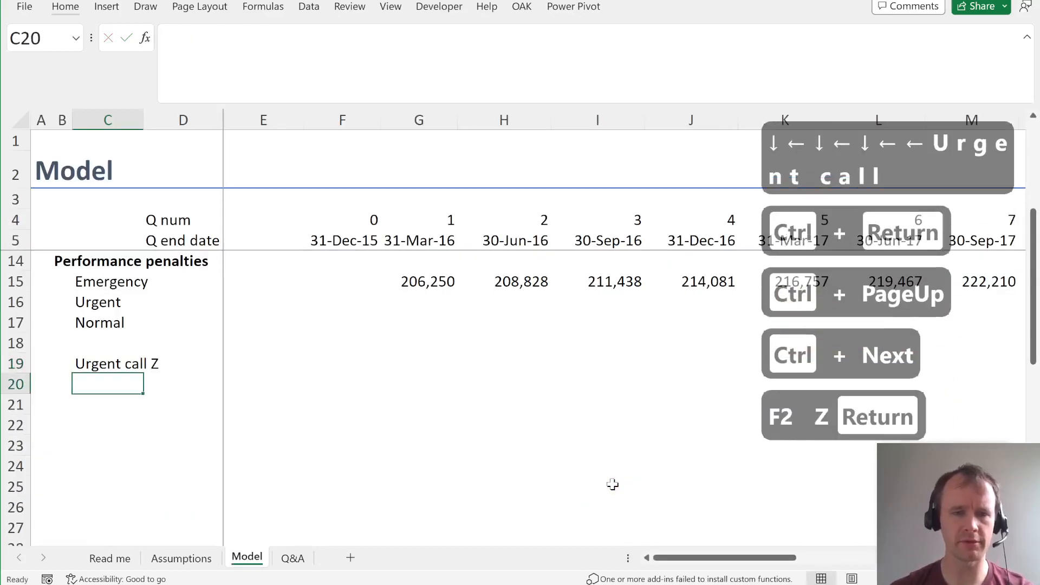
# - Check the definition of Z and the urgent call deduction formula in the case PDF
pyautogui.hotkey('alt', 'Tab')
pyautogui.scroll(-8, 539, 230)
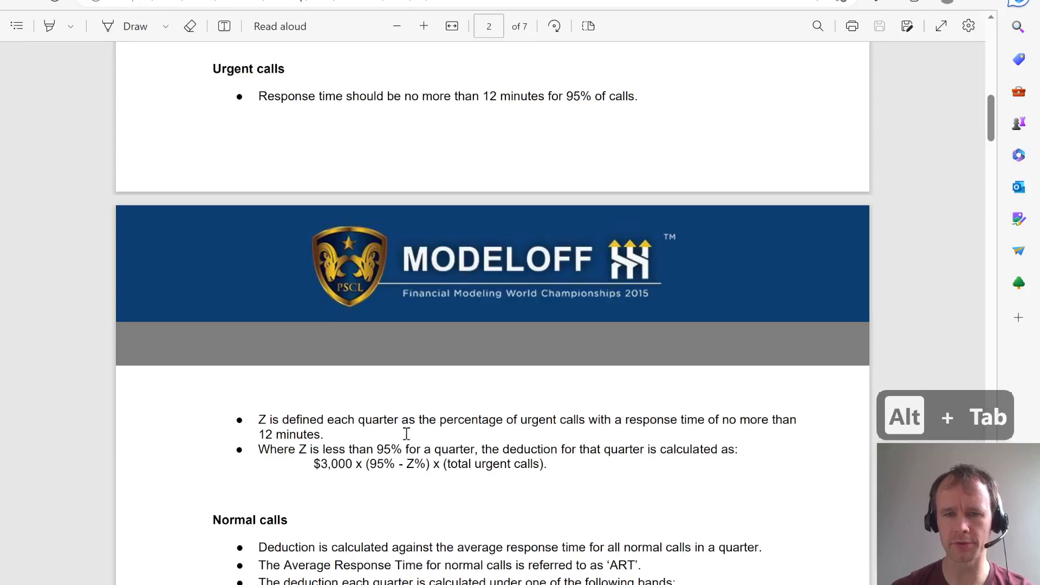
pyautogui.hotkey('alt', 'Tab')
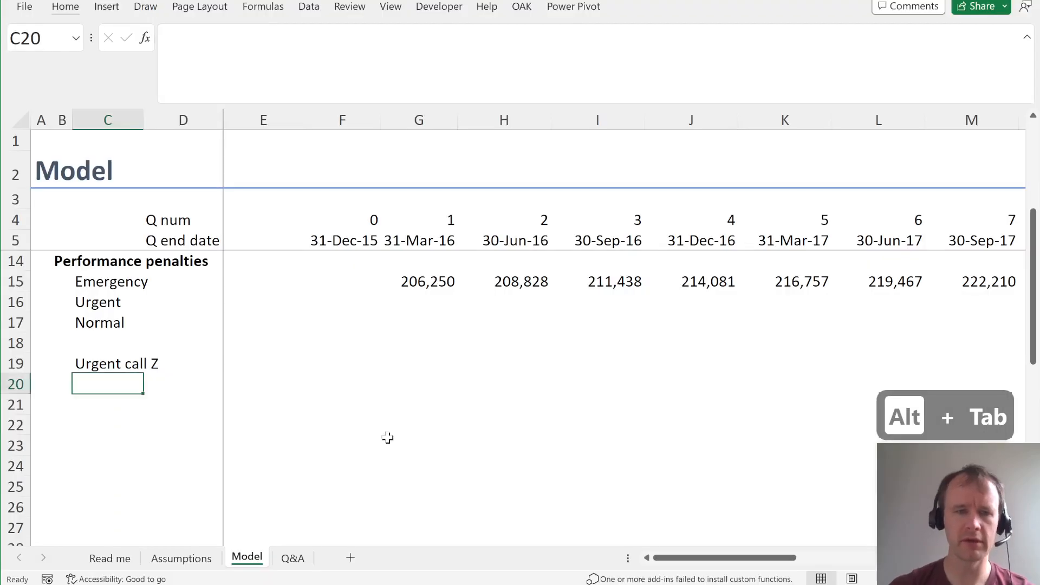
# - Start the urgent call Z formula in G19 with Q1 % within target minus quarterly change times: =Assumptions!G30-Assumptions!G31*
pyautogui.press('Up')
pyautogui.press('Right')
pyautogui.press('Right')
pyautogui.press('Right')
pyautogui.press('Right')
pyautogui.write('=')
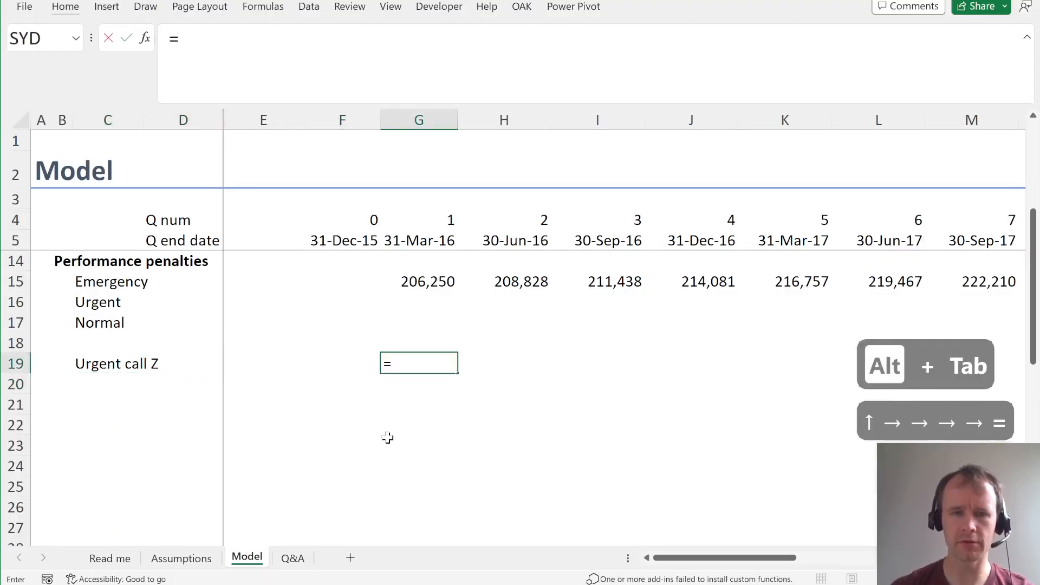
pyautogui.hotkey('ctrl', 'pageup')
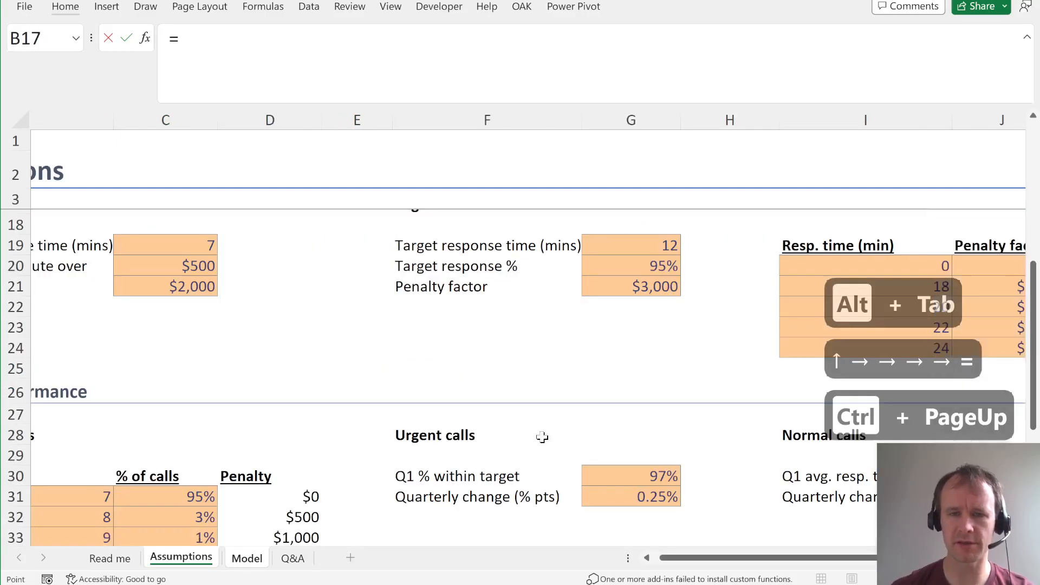
pyautogui.click(629, 474)
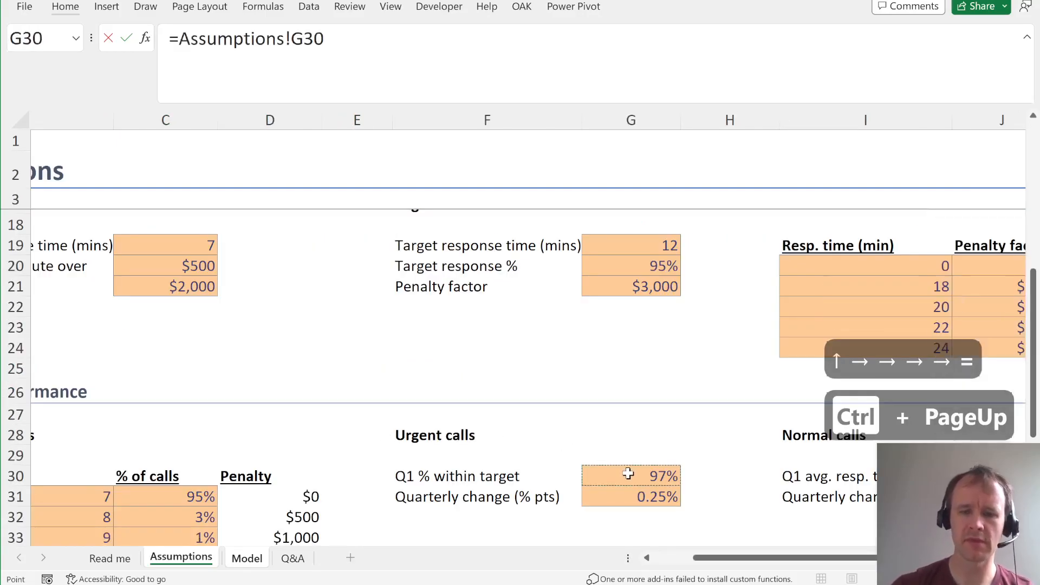
pyautogui.write('-')
pyautogui.click(650, 497)
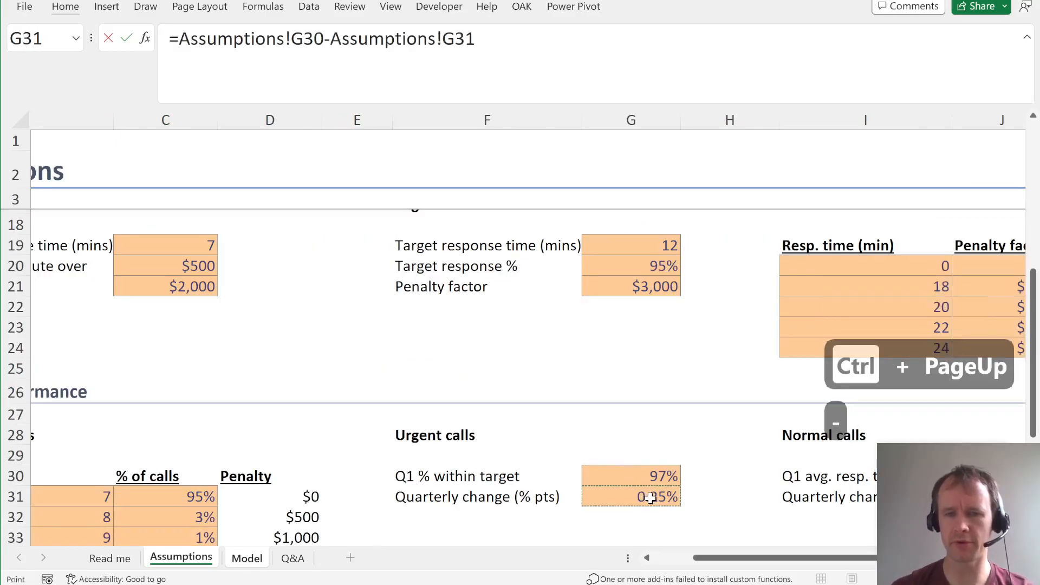
pyautogui.write('*')
pyautogui.hotkey('ctrl', 'pagedown')
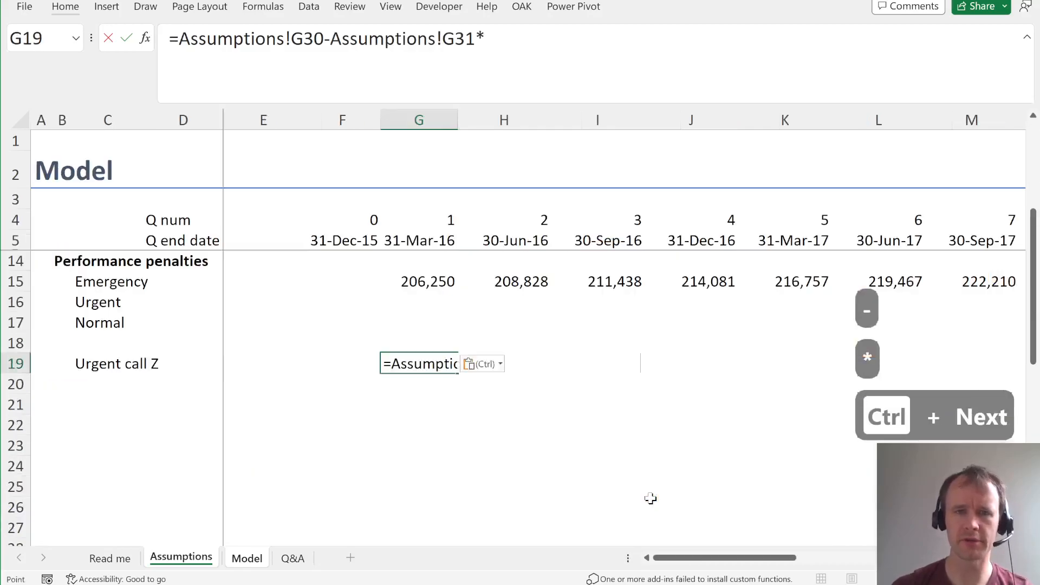
pyautogui.click(259, 35)
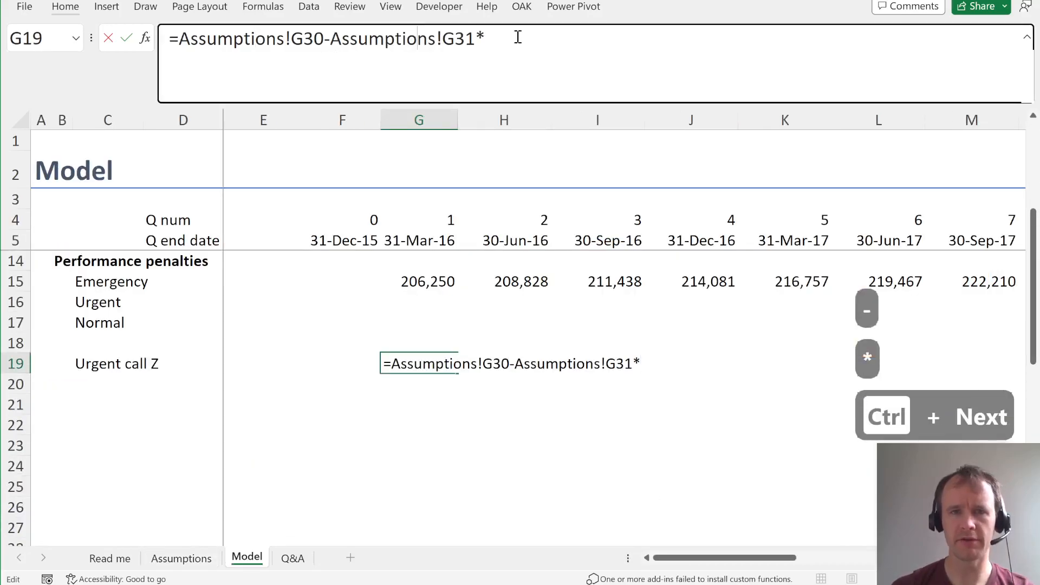
pyautogui.click(418, 218)
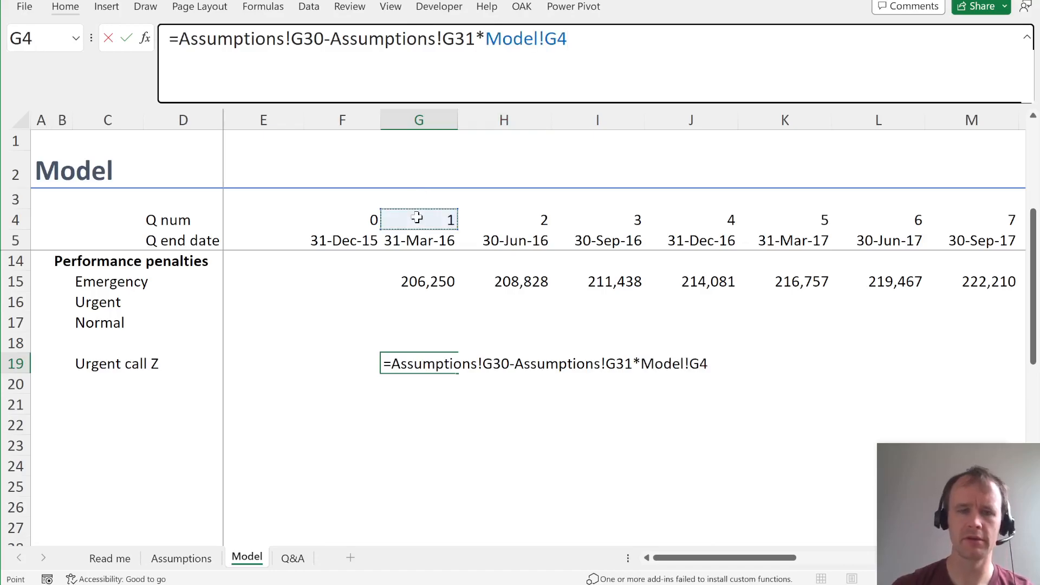
pyautogui.press('F4')
pyautogui.press('F4')
pyautogui.click(551, 31)
pyautogui.moveTo(487, 48); pyautogui.dragTo(702, 66)
pyautogui.press('BackSpace')
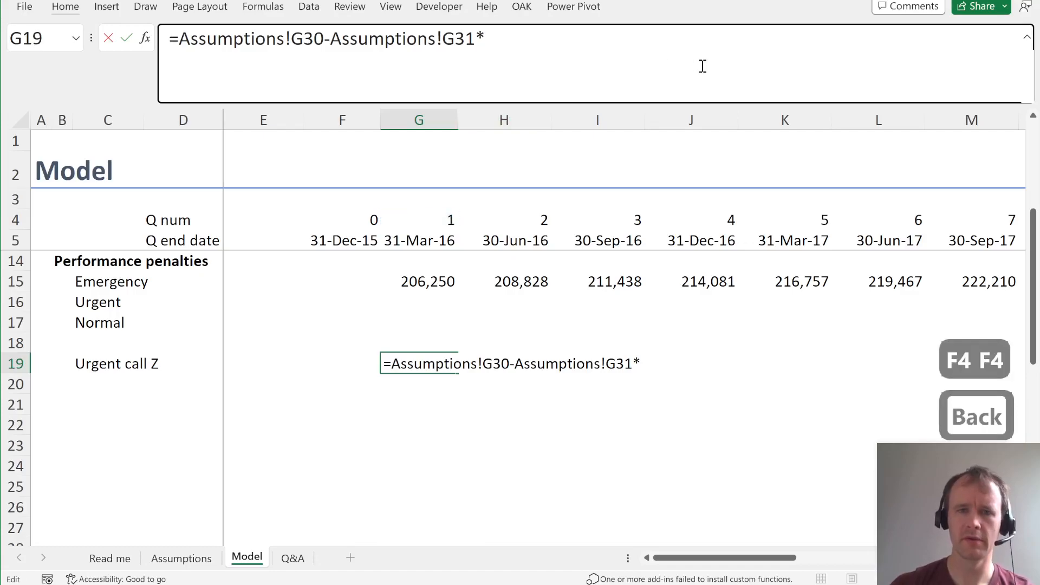
pyautogui.click(418, 224)
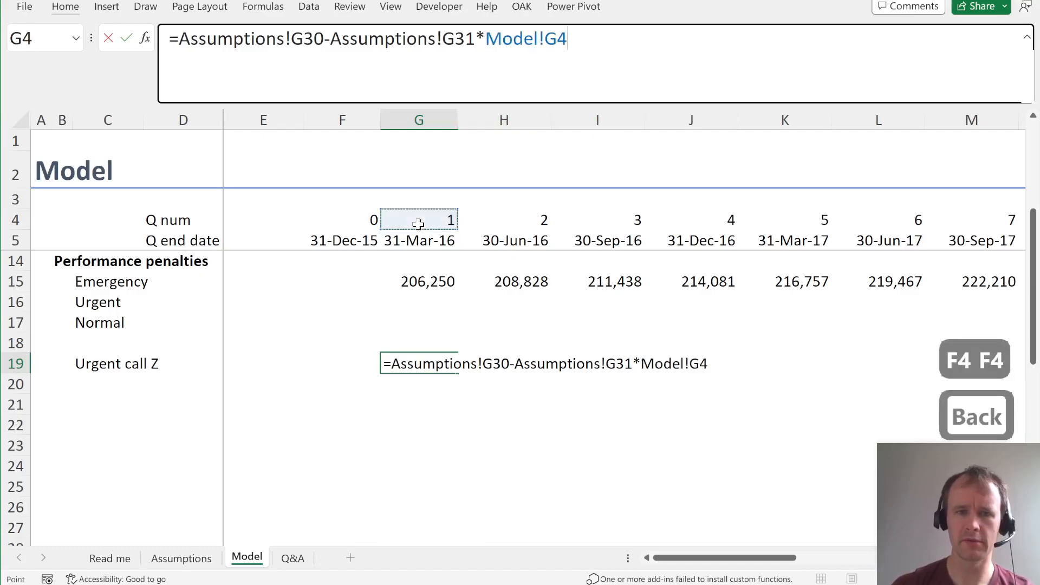
pyautogui.doubleClick(491, 39)
# - Complete the G19 formula with the quarter numbers less one, as =Assumptions!G30-Assumptions!G31*(G4:Z4-1), without the sheet name on G4:Z4
pyautogui.write('(')
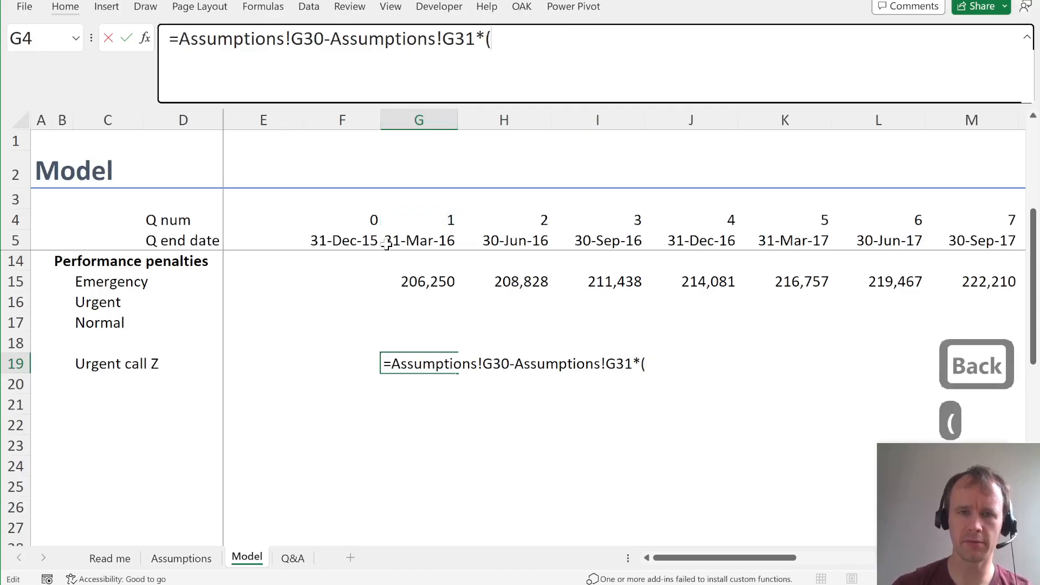
pyautogui.click(419, 218)
pyautogui.hotkey('ctrl', 'shift', 'Right')
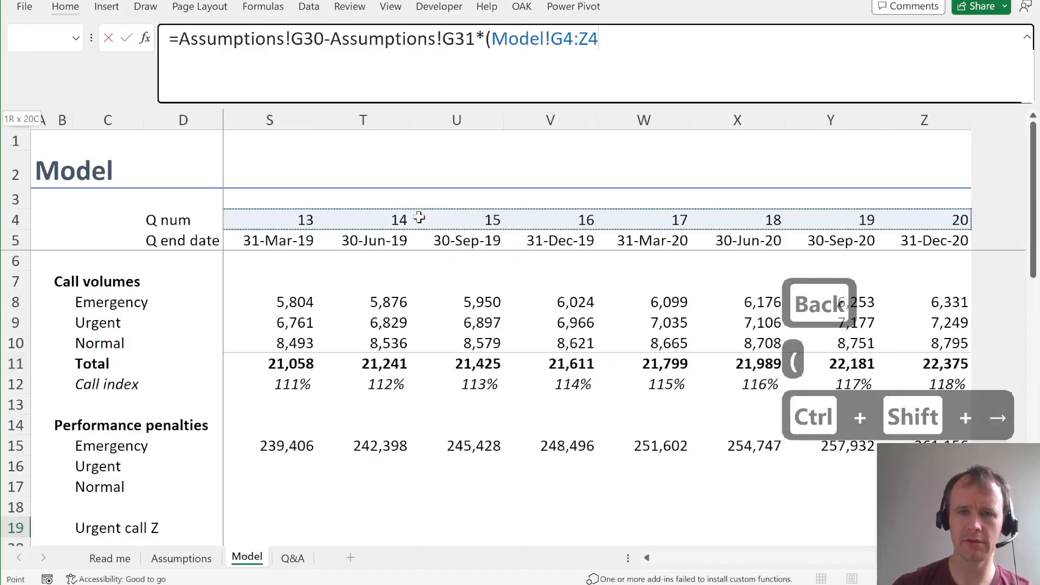
pyautogui.write(')')
pyautogui.press('BackSpace')
pyautogui.write('-1)')
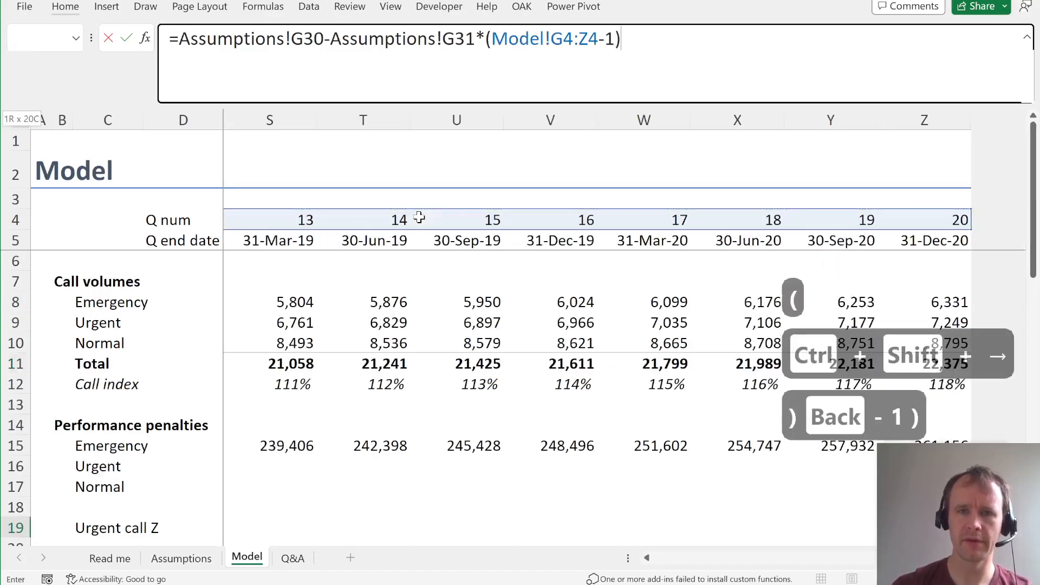
pyautogui.click(555, 37)
pyautogui.press('BackSpace')
pyautogui.press('BackSpace')
pyautogui.press('BackSpace')
pyautogui.press('BackSpace')
pyautogui.press('BackSpace')
pyautogui.press('BackSpace')
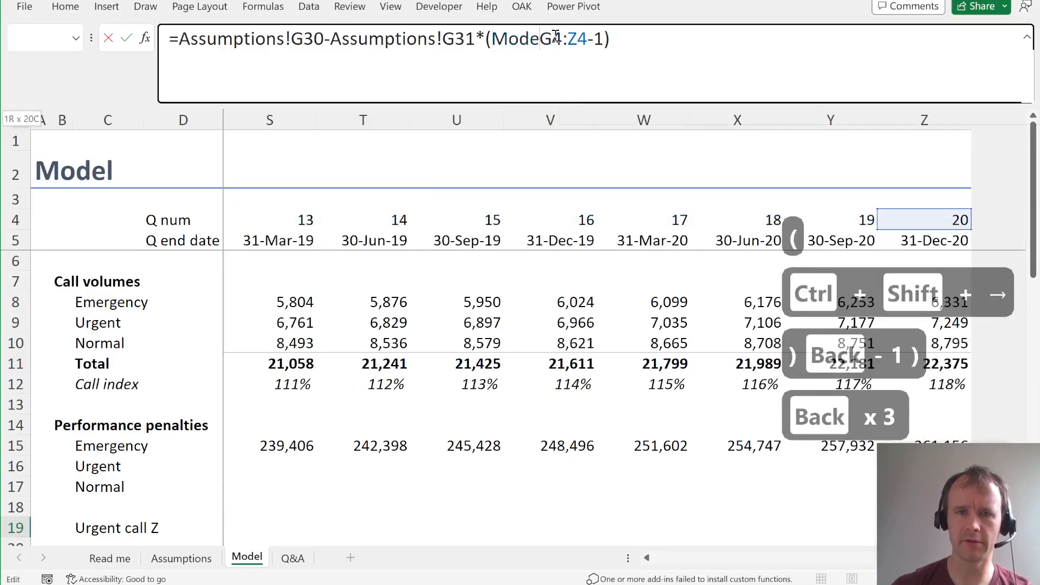
pyautogui.press('Return')
pyautogui.press('Up')
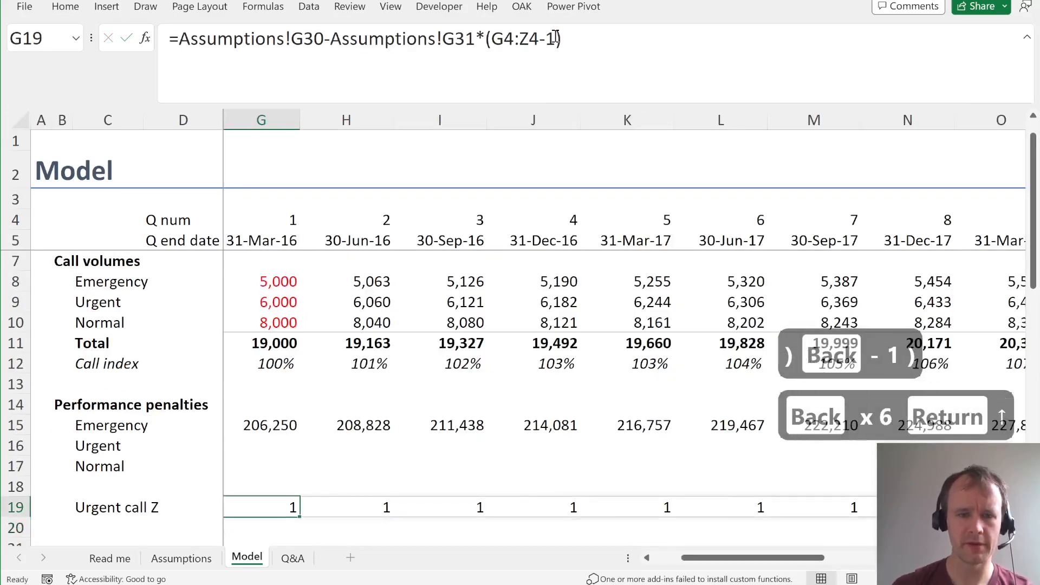
# - Format the urgent call Z values in G19:Z19 as percentages with two decimal places
pyautogui.hotkey('ctrl', 'shift', 'Right')
pyautogui.hotkey('ctrl', 'shift', '5')
pyautogui.hotkey('alt', 'h')
pyautogui.press('0')
pyautogui.hotkey('alt', 'h')
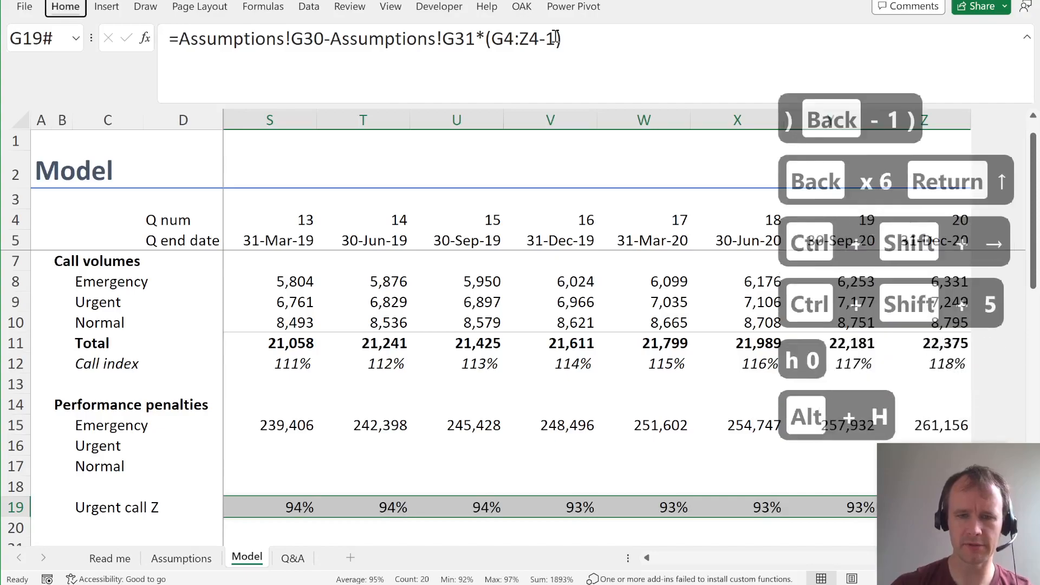
pyautogui.press('0')
pyautogui.press('Left')
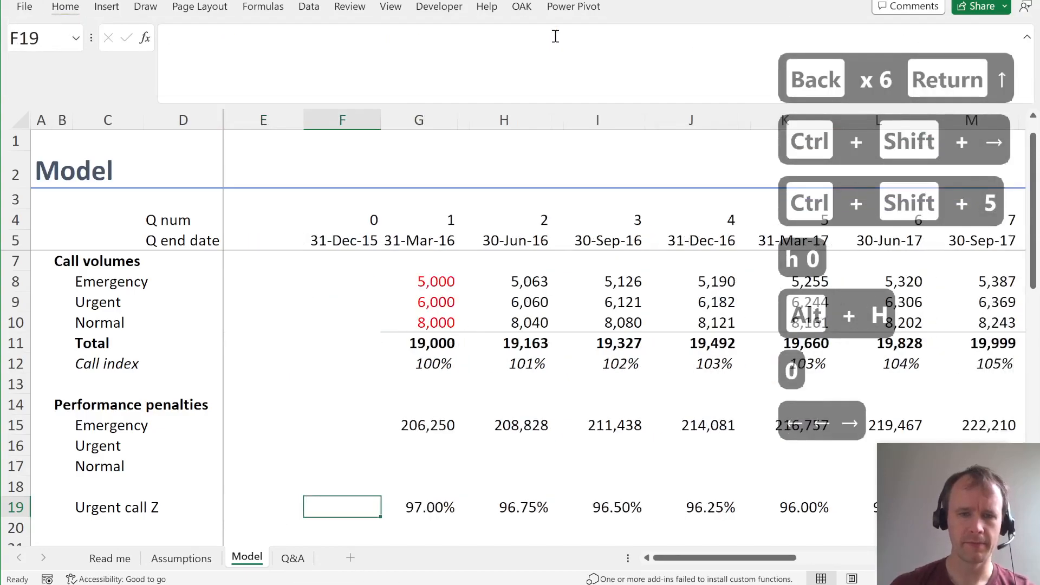
# - Select G16 for the urgent penalty and check the deduction threshold and formula for urgent calls in the case PDF
pyautogui.press('Right')
pyautogui.press('Up')
pyautogui.press('Up')
pyautogui.press('Up')
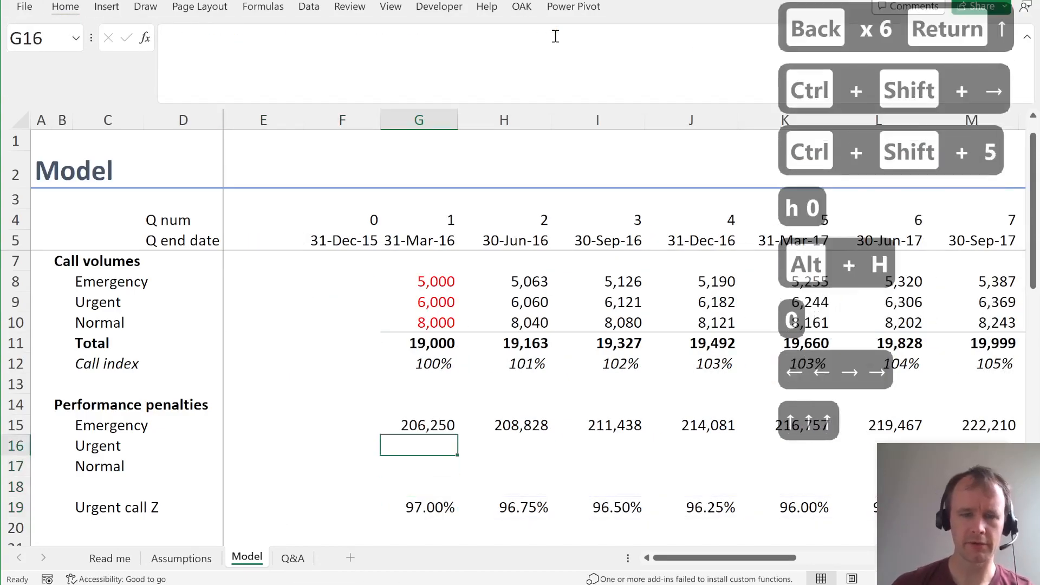
pyautogui.hotkey('alt', 'Tab')
pyautogui.scroll(-1, 412, 379)
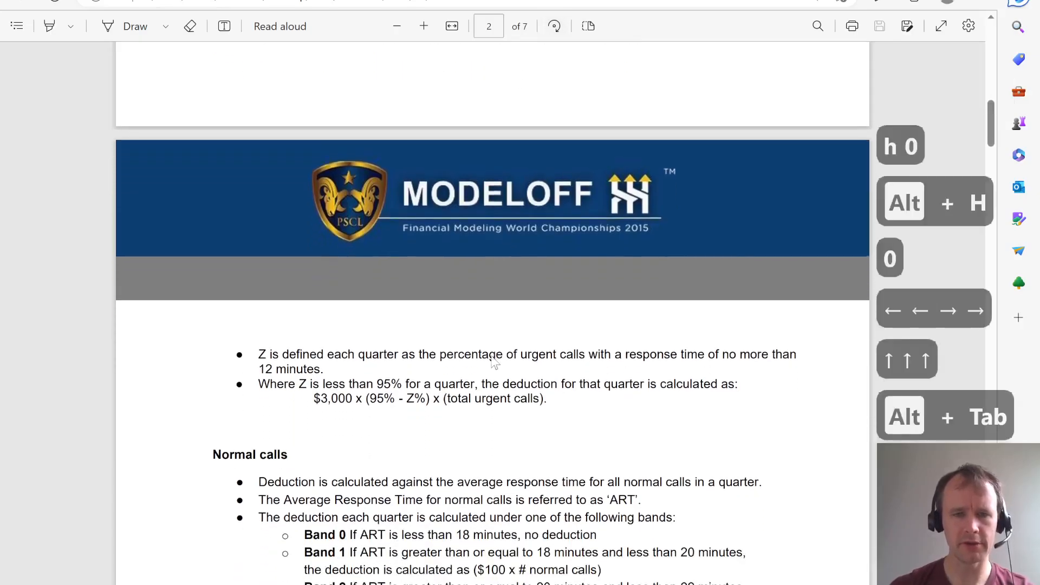
pyautogui.moveTo(297, 382); pyautogui.dragTo(442, 384)
pyautogui.click(324, 397)
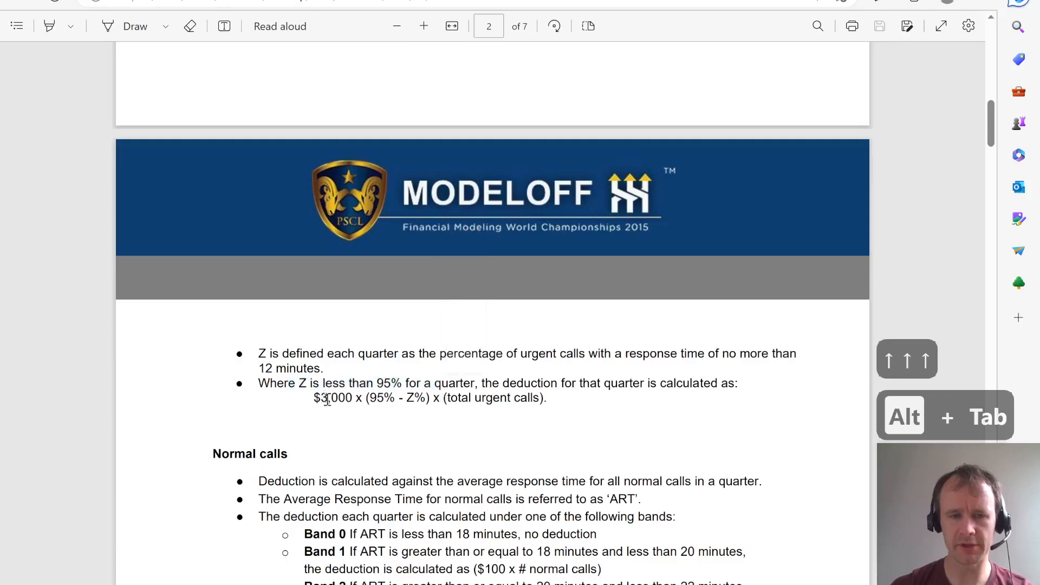
pyautogui.moveTo(324, 398); pyautogui.dragTo(413, 401)
pyautogui.click(413, 409)
pyautogui.hotkey('alt', 'Tab')
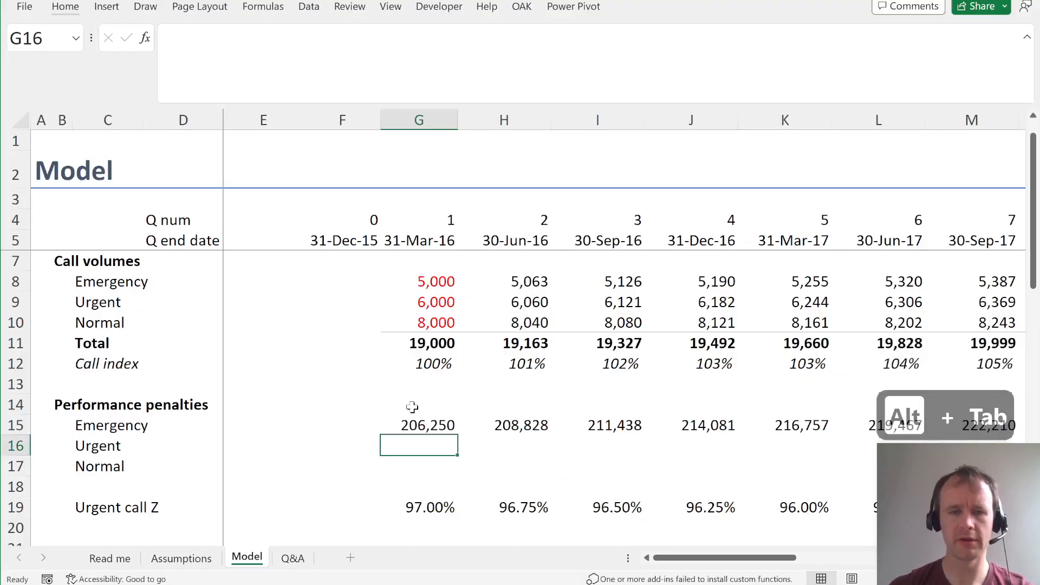
# - Start a LET formula in G16 that defines z as G19 and trg as the urgent target response % in Assumptions!G20
pyautogui.write('=let')
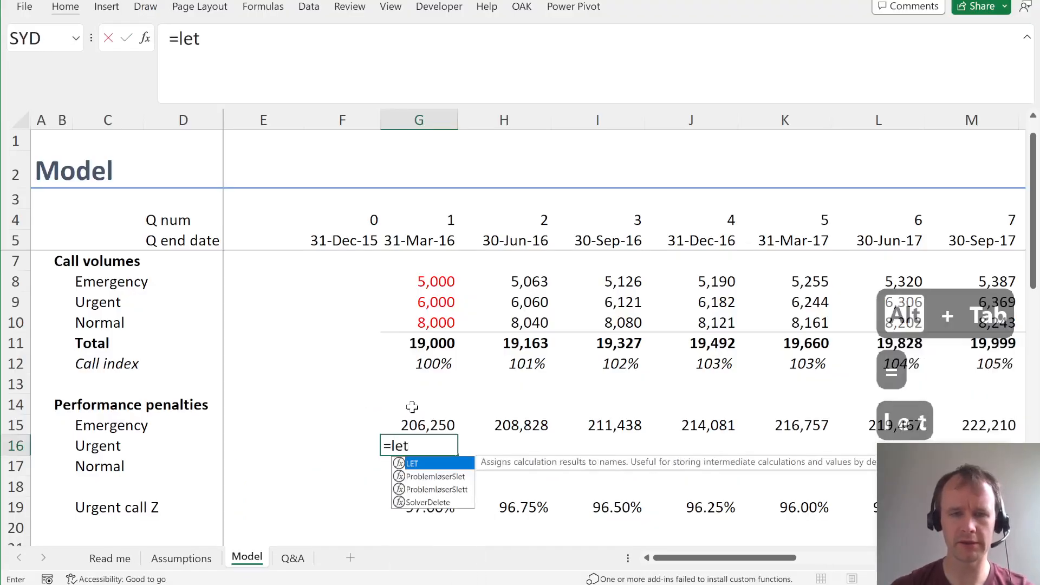
pyautogui.press('Tab')
pyautogui.write('z,')
pyautogui.hotkey('ctrl', 'Down')
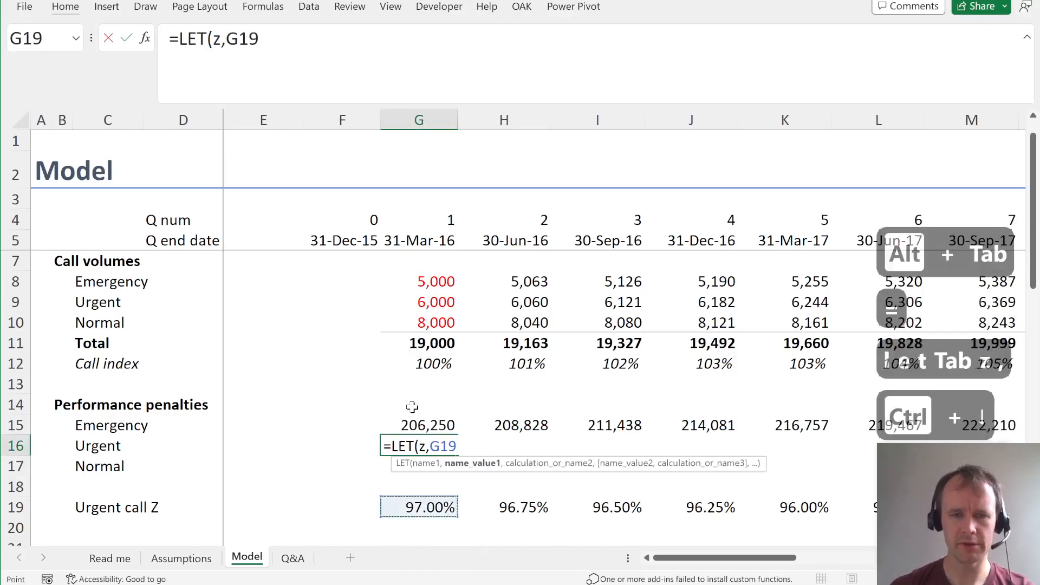
pyautogui.write(',')
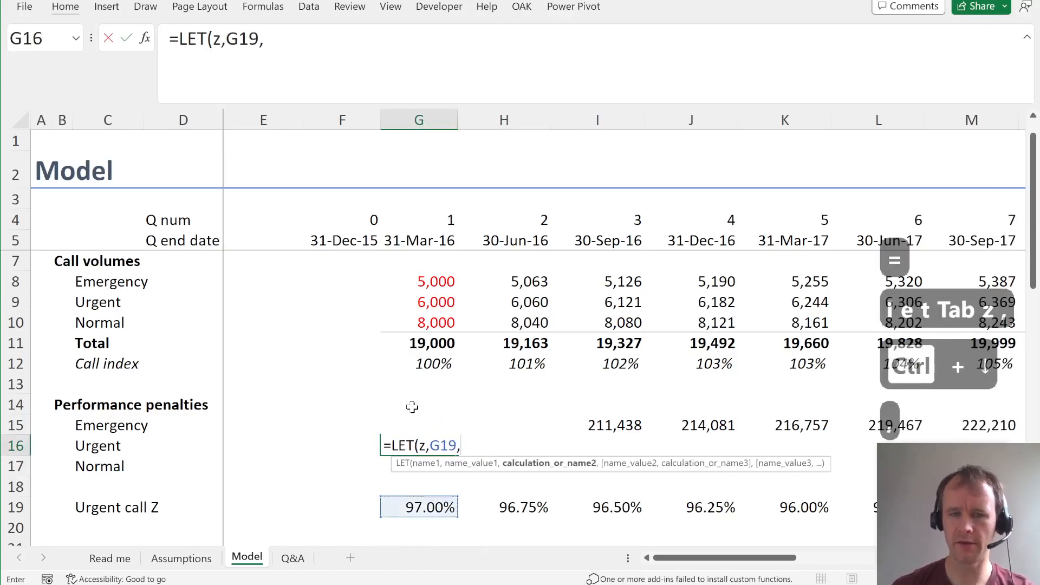
pyautogui.hotkey('ctrl', 'pageup')
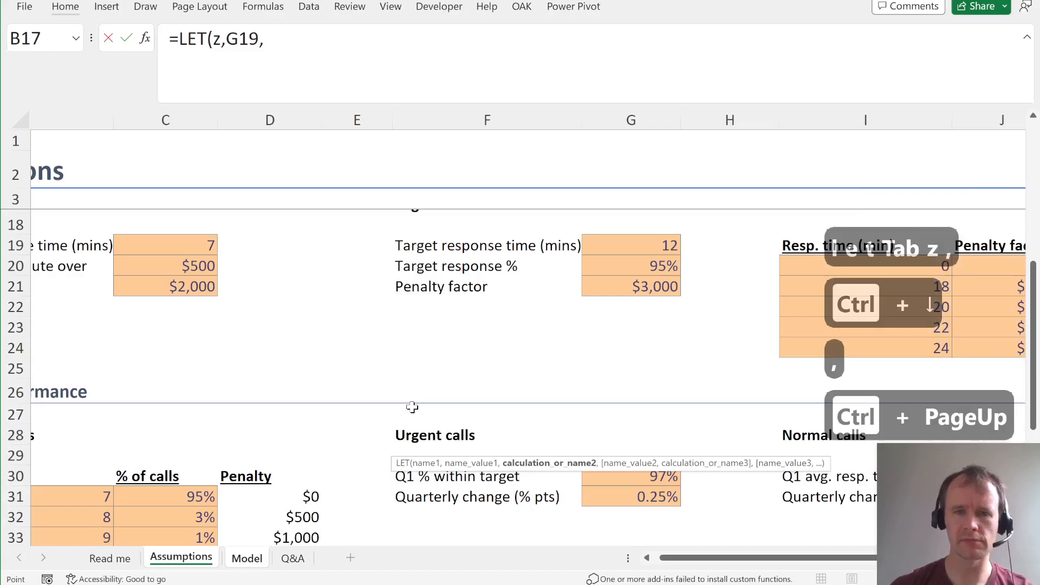
pyautogui.write('trg,')
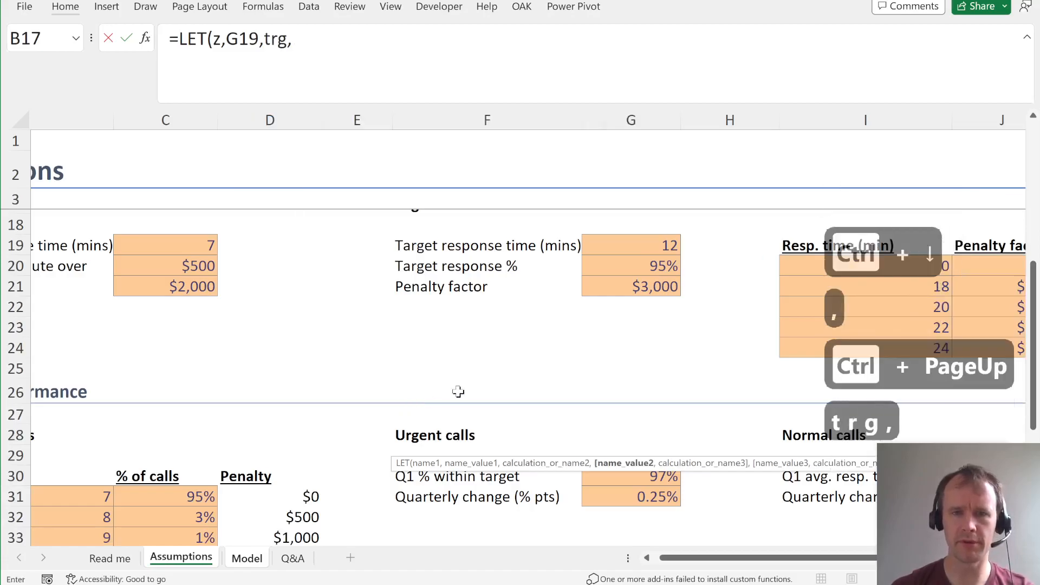
pyautogui.click(644, 265)
pyautogui.write(',')
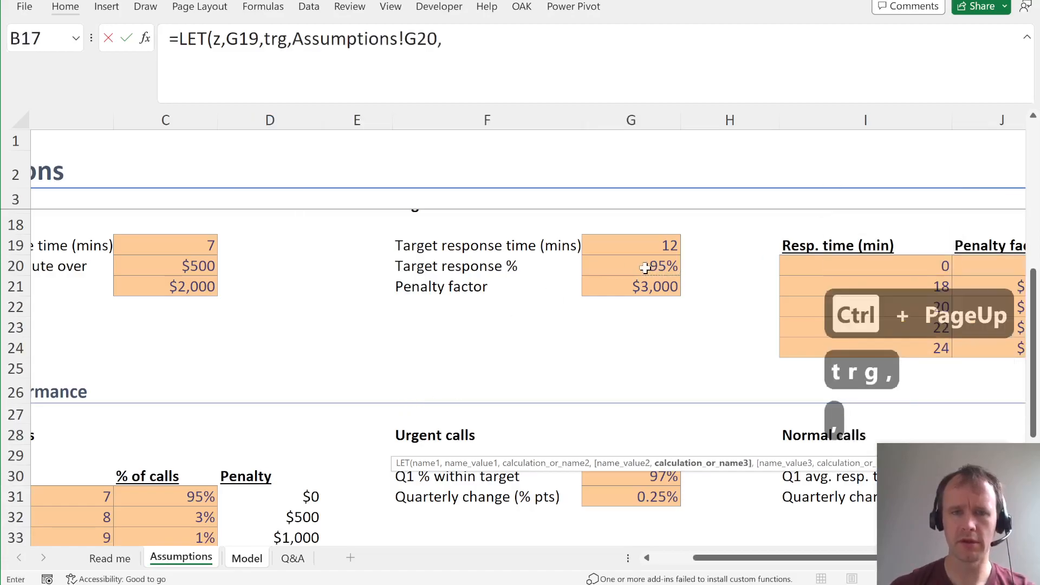
# - Add to the LET formula pen as the urgent penalty factor in Assumptions!G21 and calls as G9
pyautogui.write('pen,')
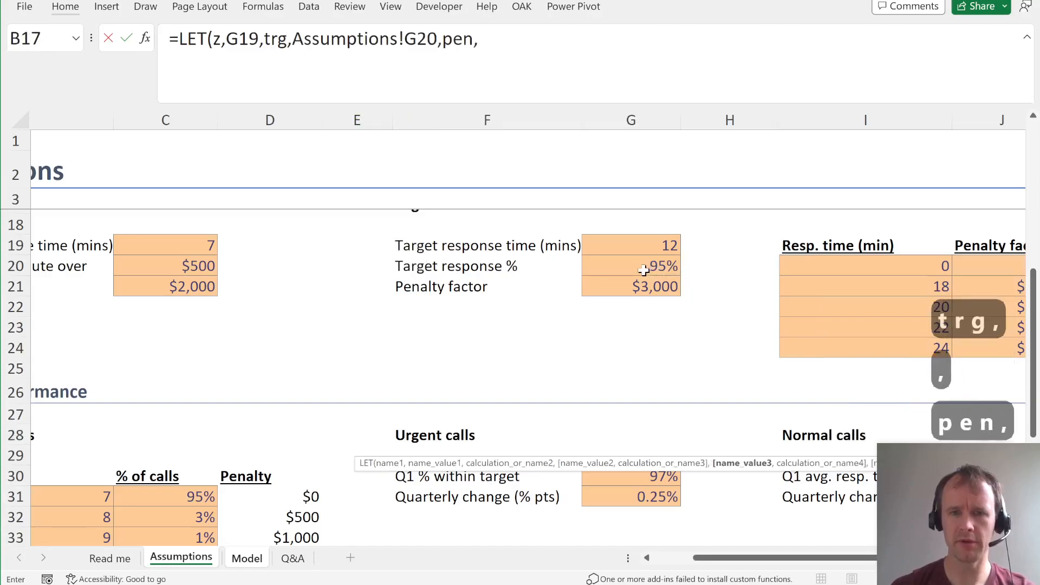
pyautogui.click(639, 289)
pyautogui.write(',')
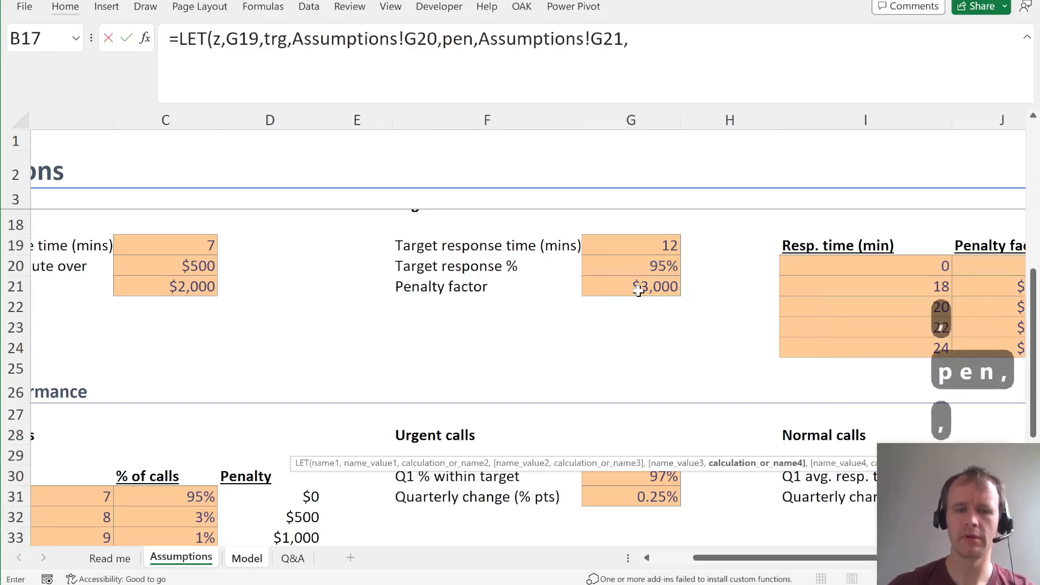
pyautogui.hotkey('ctrl', 'pagedown')
pyautogui.write('calls,')
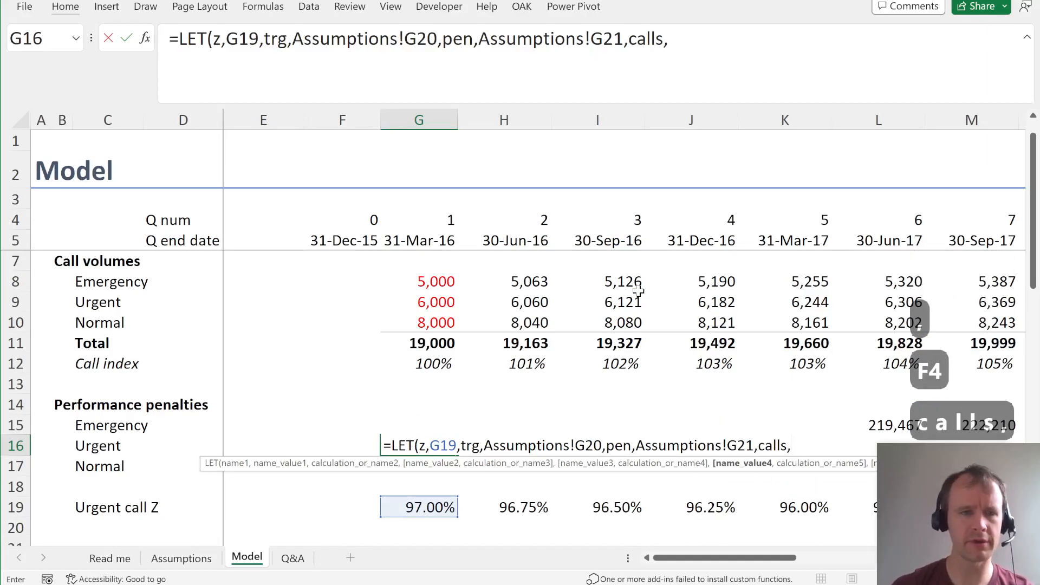
pyautogui.write('G9,')
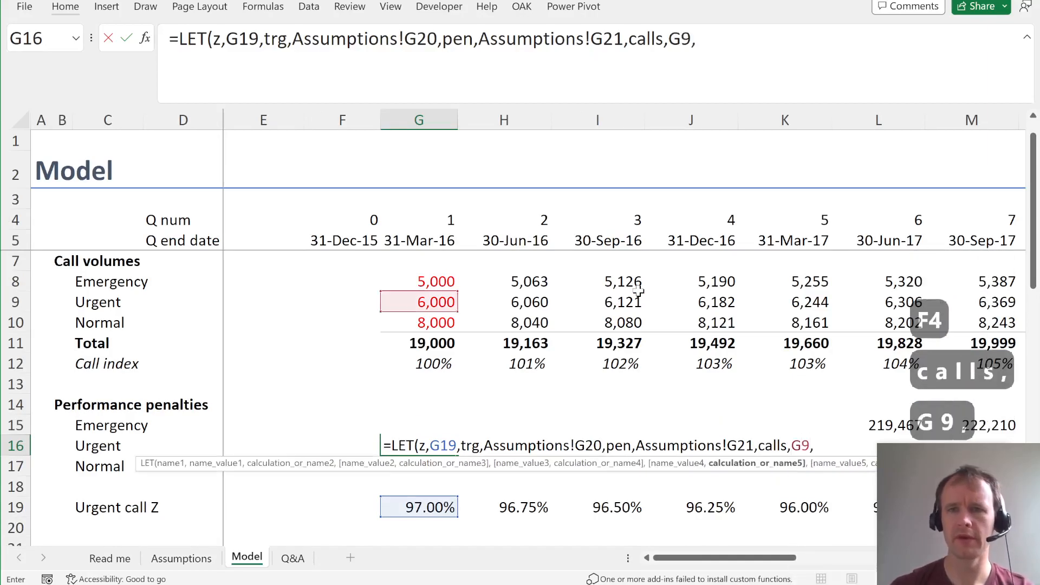
# - Continue the LET formula in G16 with an IF that returns 0 when z>=trg
pyautogui.write('if')
pyautogui.press('Tab')
pyautogui.write('z>=trg')
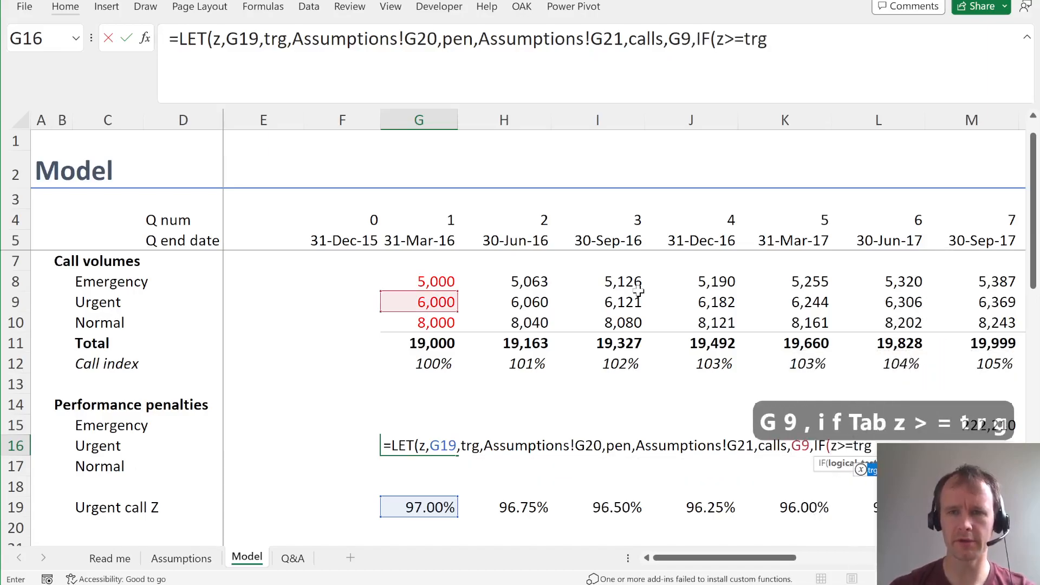
pyautogui.write(',0,')
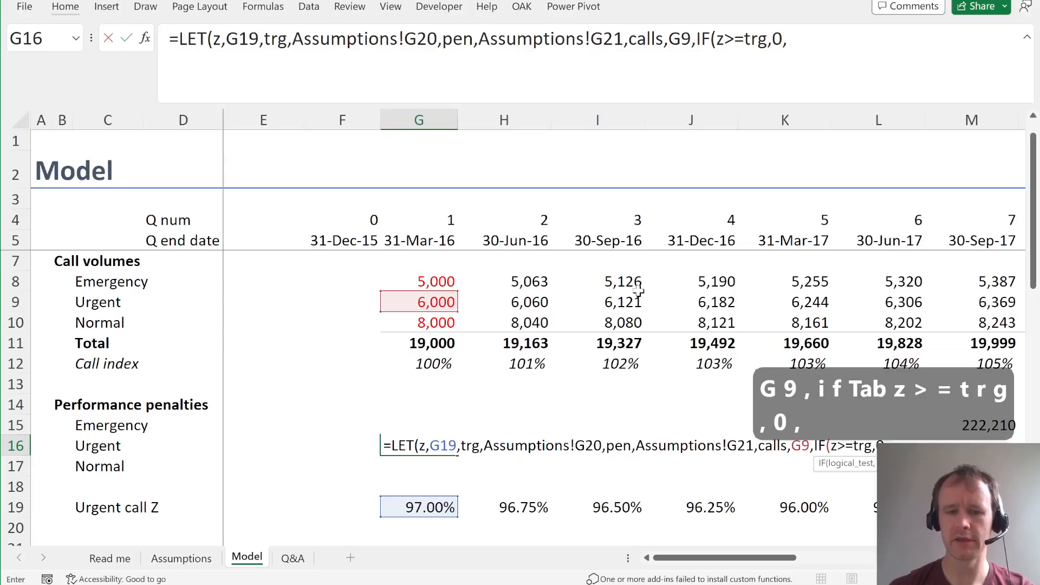
# - Complete the IF's false result as (pen*(trg-z)*calls), following the case PDF's urgent deduction rule, and commit the formula with the suggested correction
pyautogui.write('(')
pyautogui.hotkey('alt', 'Tab')
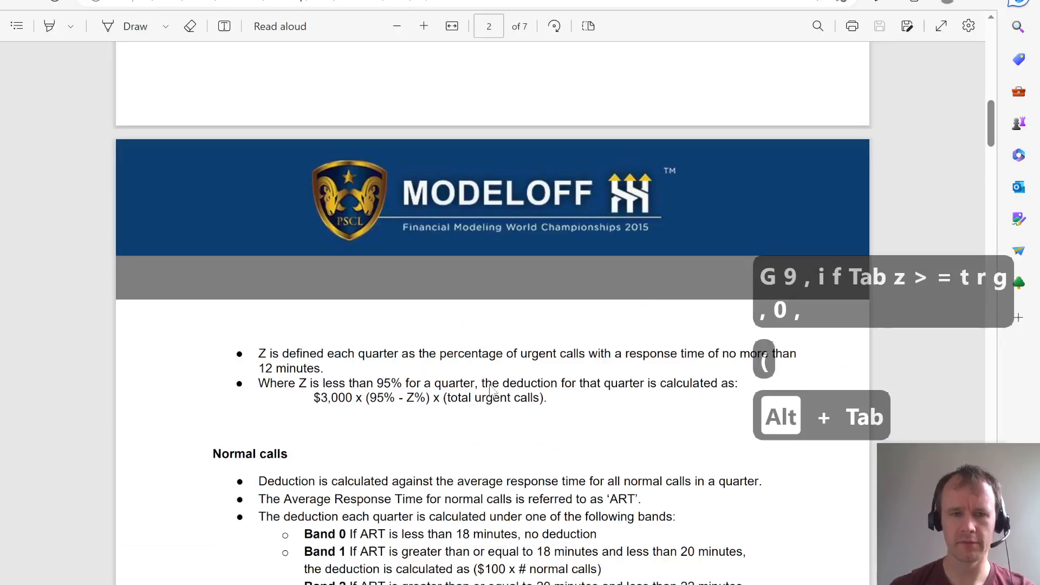
pyautogui.write('pe')
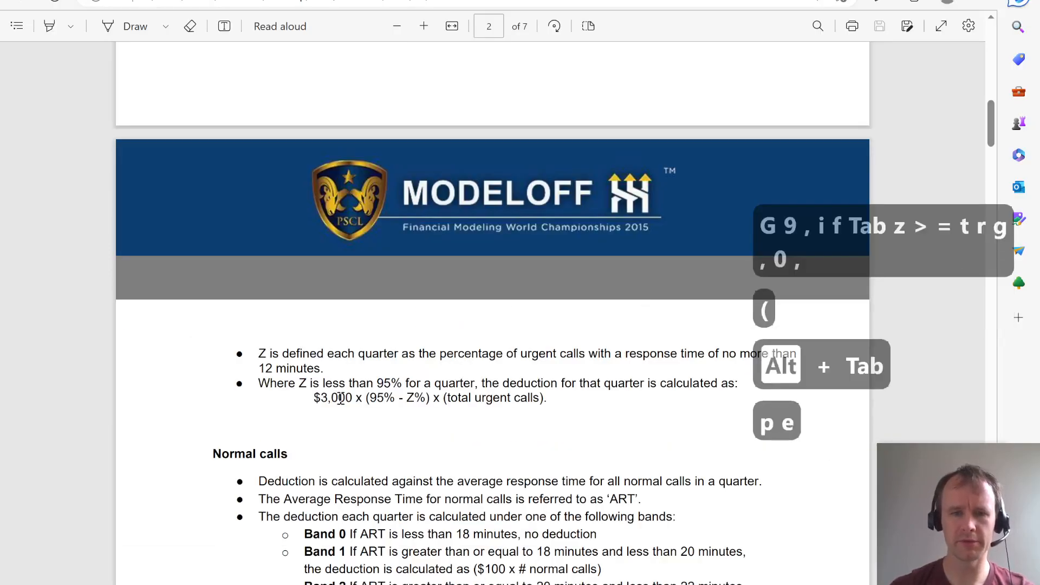
pyautogui.hotkey('alt', 'Tab')
pyautogui.write('pen')
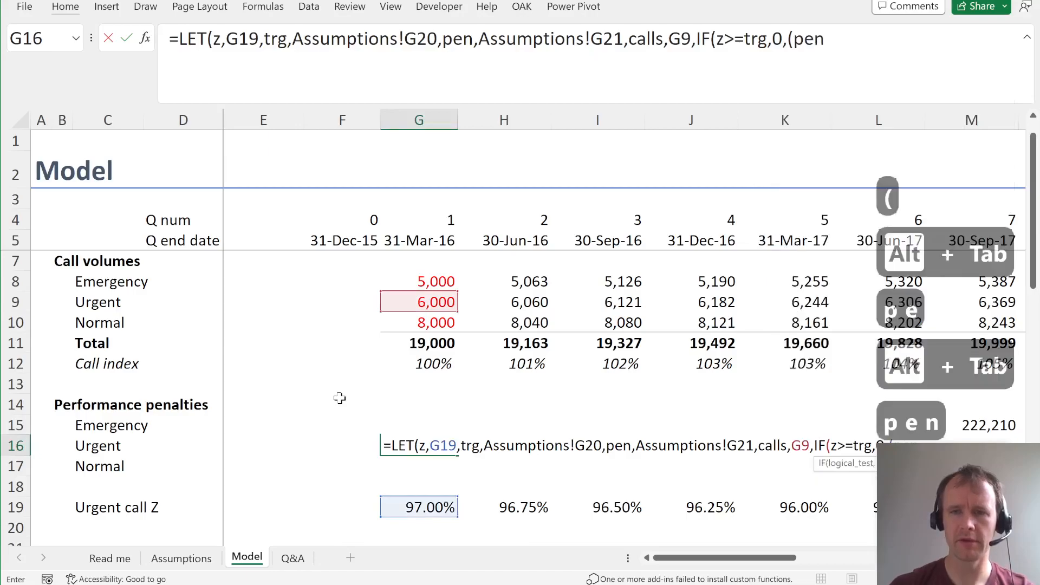
pyautogui.write('*(')
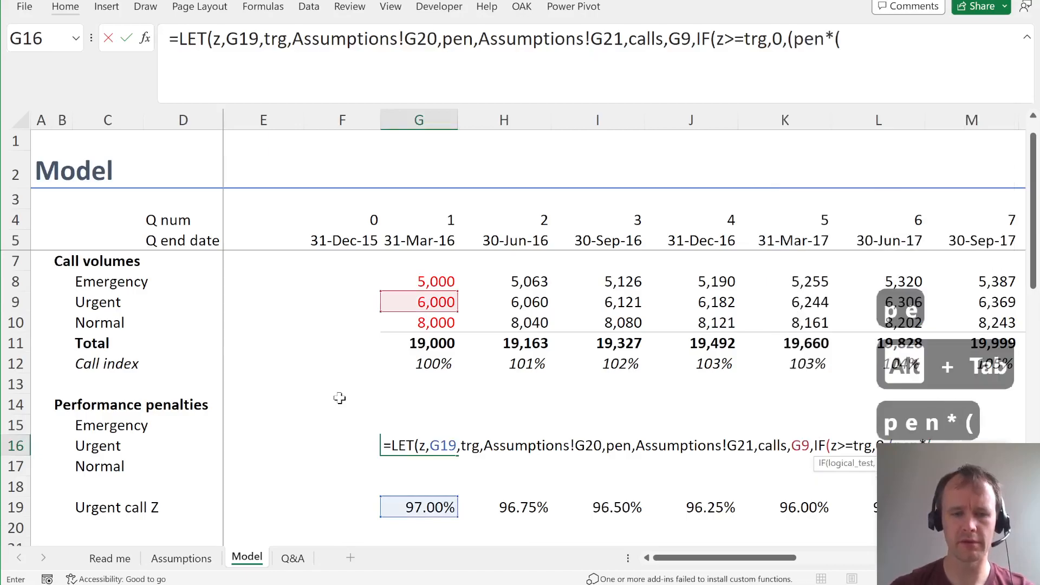
pyautogui.write('trg-z')
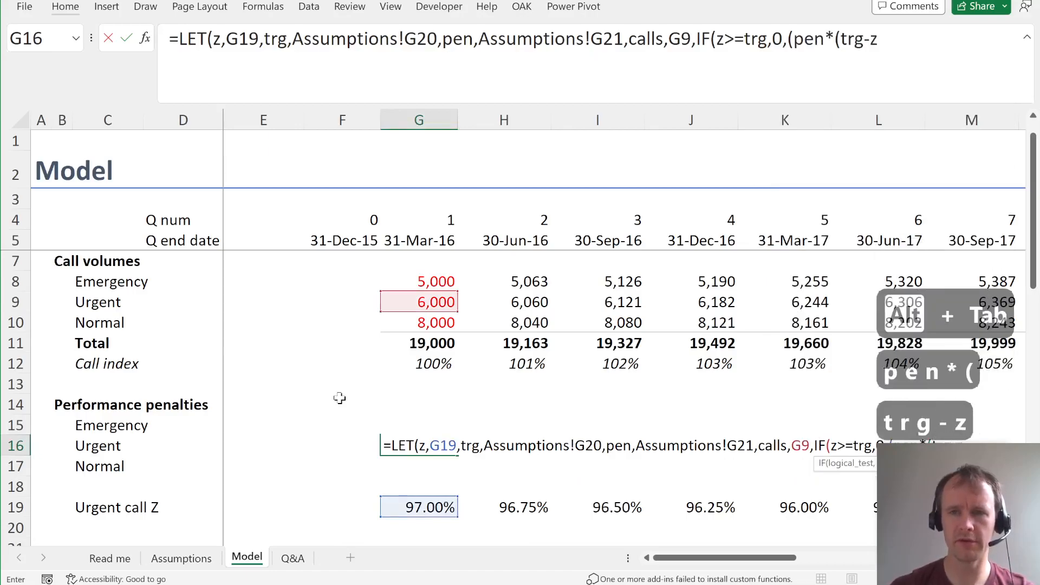
pyautogui.write(')*')
pyautogui.hotkey('alt', 'Tab')
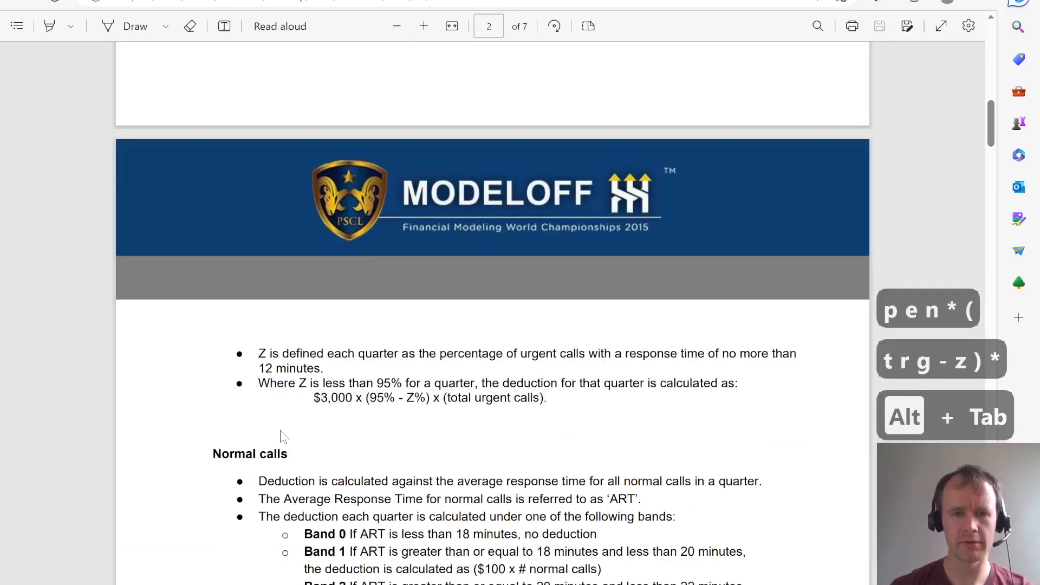
pyautogui.hotkey('alt', 'Tab')
pyautogui.write('calls)')
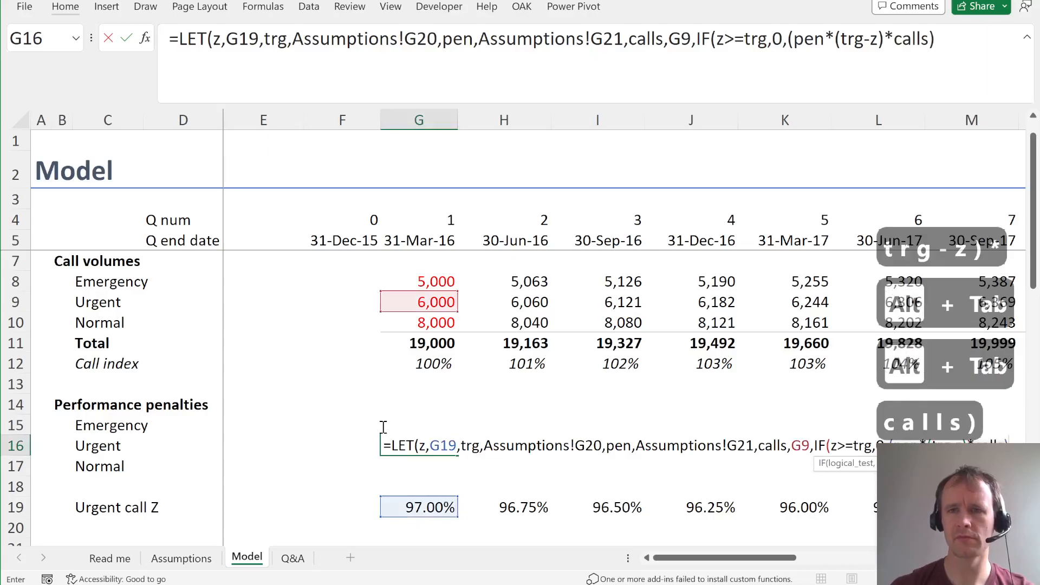
pyautogui.write(')')
pyautogui.press('Return')
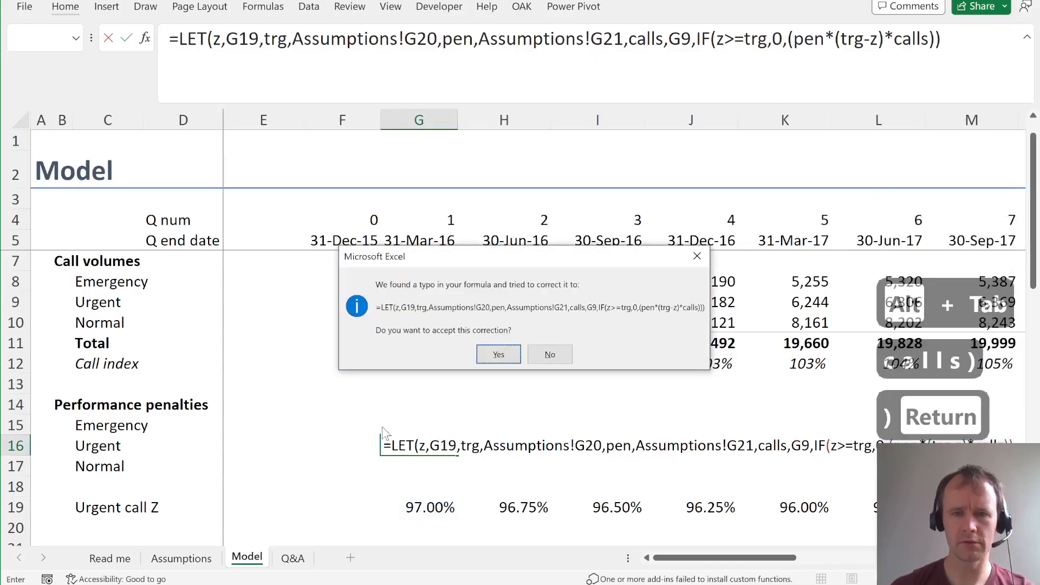
pyautogui.press('Return')
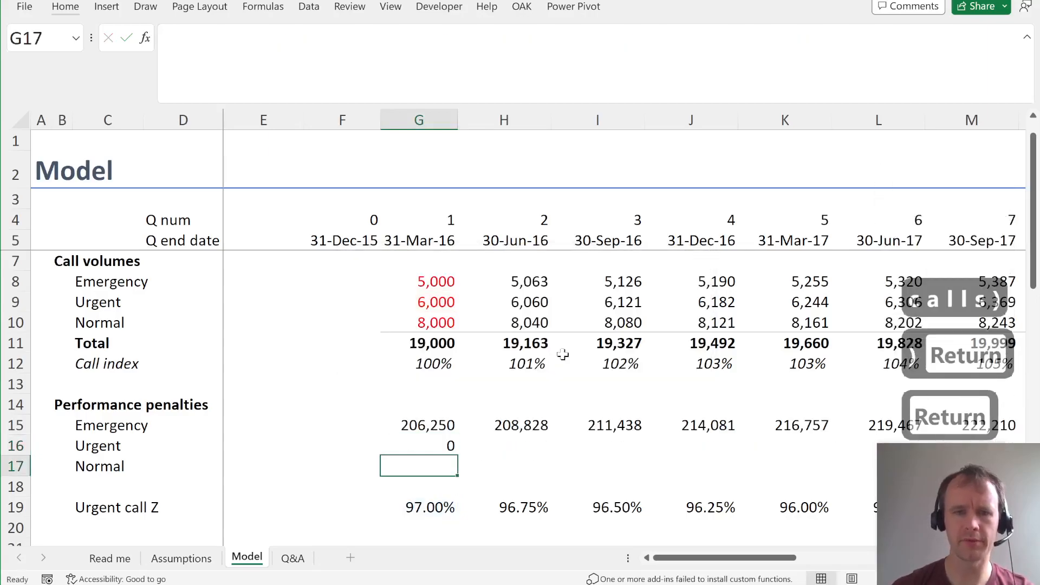
# - Fill the urgent penalty formula from G16 across to P16
pyautogui.press('Up')
pyautogui.hotkey('shift', 'Right')
pyautogui.hotkey('shift', 'Right')
pyautogui.hotkey('shift', 'Right')
pyautogui.hotkey('shift', 'Right')
pyautogui.hotkey('shift', 'Right')
pyautogui.hotkey('shift', 'Right')
pyautogui.hotkey('shift', 'Right')
pyautogui.hotkey('shift', 'Right')
pyautogui.hotkey('shift', 'Right')
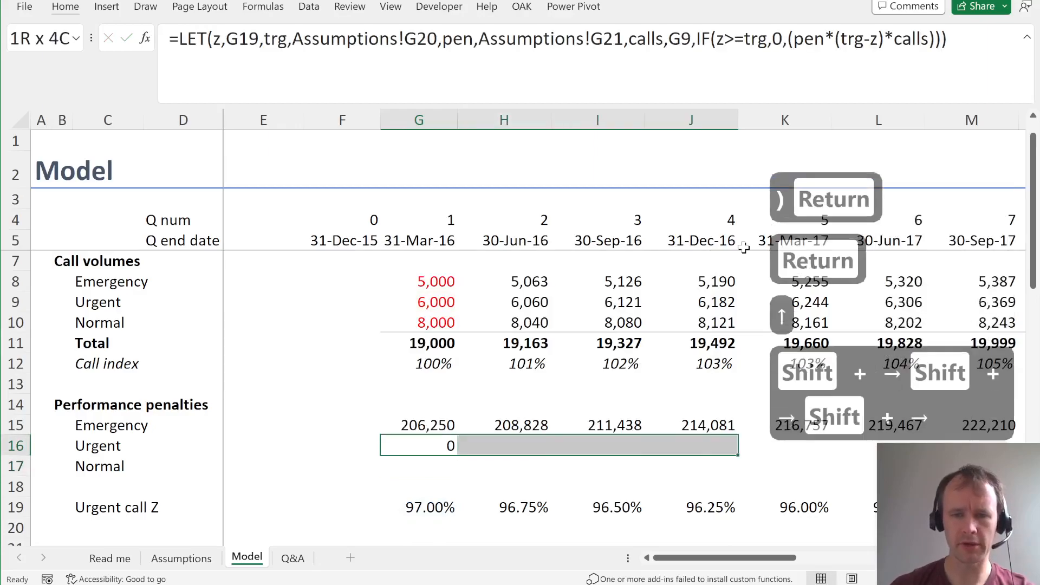
pyautogui.hotkey('shift', 'Right')
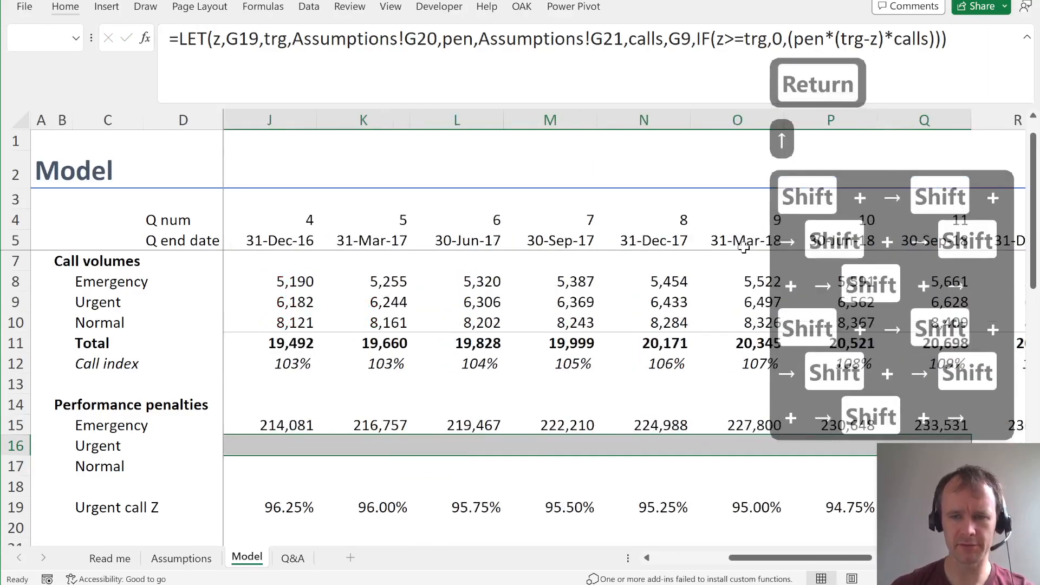
pyautogui.hotkey('shift', 'Left')
pyautogui.hotkey('shift', 'Right')
pyautogui.hotkey('shift', 'Left')
pyautogui.hotkey('shift', 'Left')
pyautogui.hotkey('shift', 'Right')
pyautogui.hotkey('ctrl', 'r')
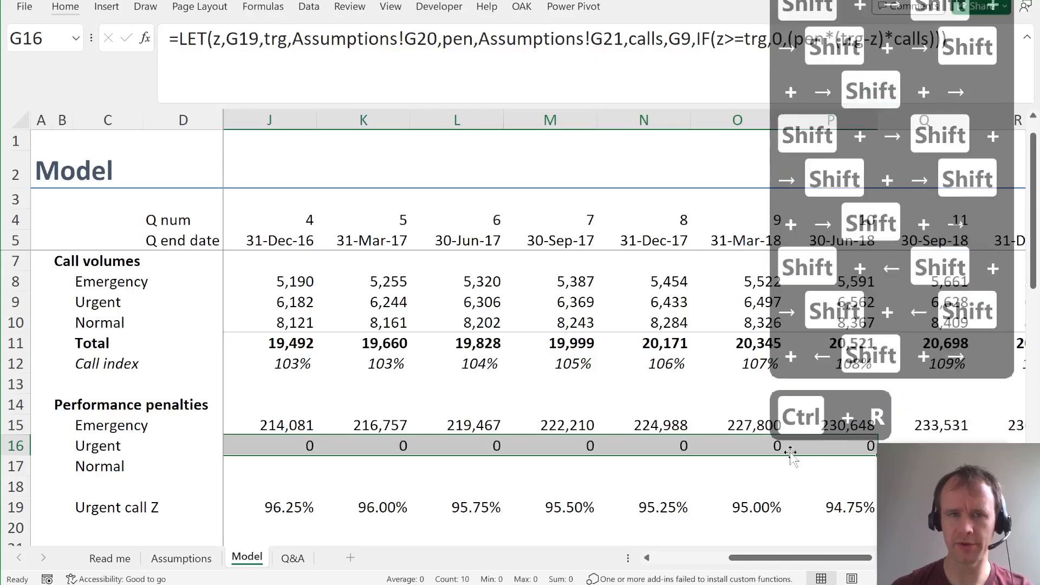
# - Change the calls reference in the G16 LET formula to the range G9:Z9
pyautogui.press('Left')
pyautogui.press('Right')
pyautogui.click(682, 62)
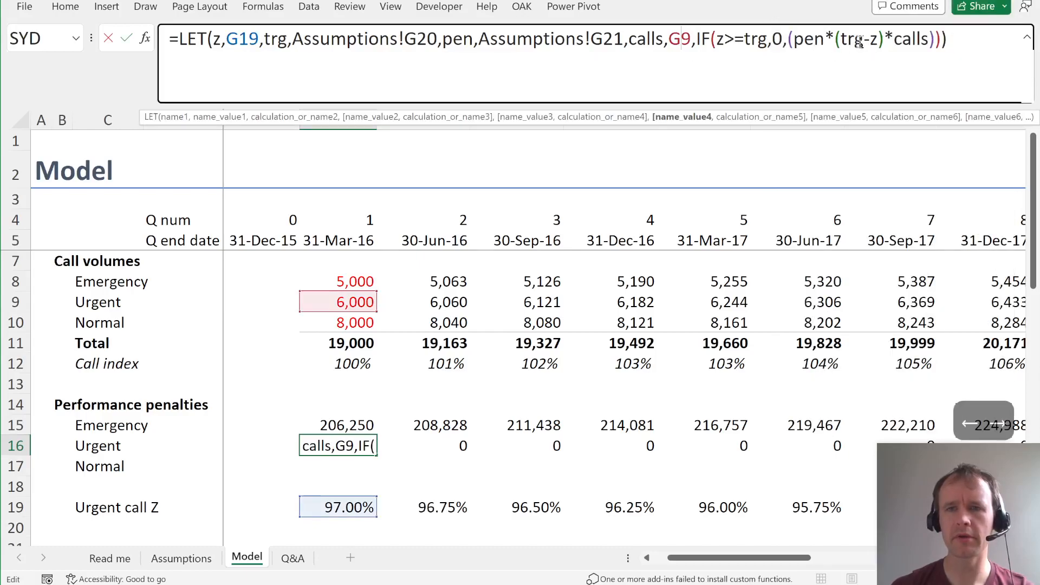
pyautogui.doubleClick(653, 41)
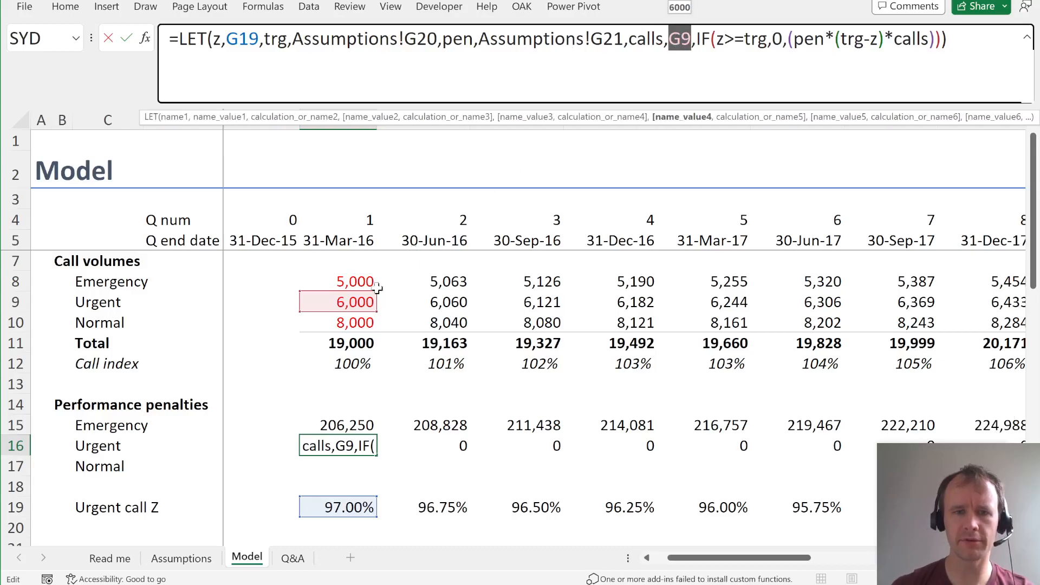
pyautogui.click(355, 303)
pyautogui.hotkey('ctrl', 'shift', 'Right')
pyautogui.press('Return')
pyautogui.press('Up')
pyautogui.press('Right')
pyautogui.press('Left')
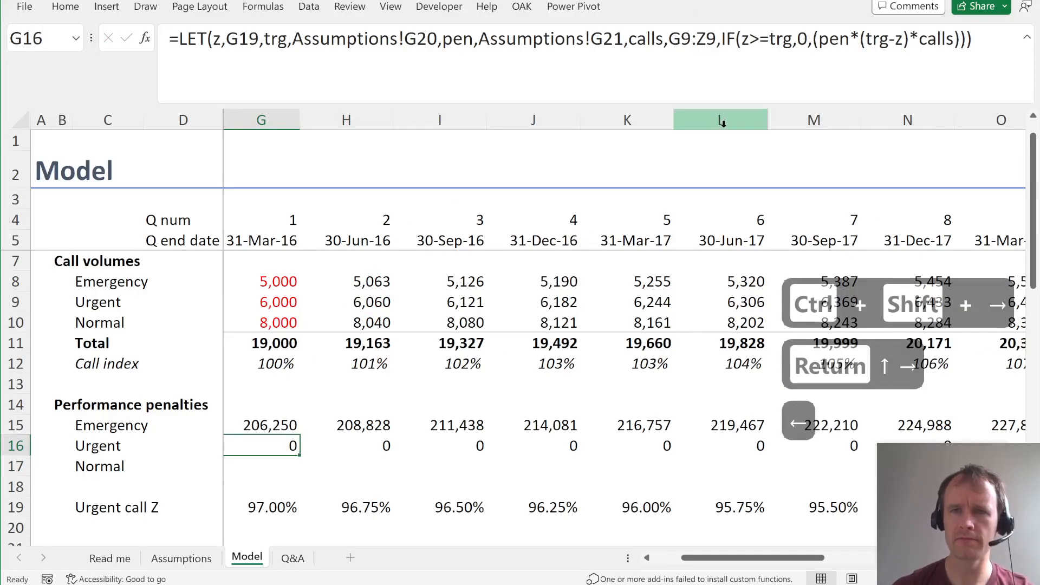
# - In the G16 formula, make the Assumptions references absolute as $G$20 and $G$21, and reduce the calls range to G9
pyautogui.click(792, 39)
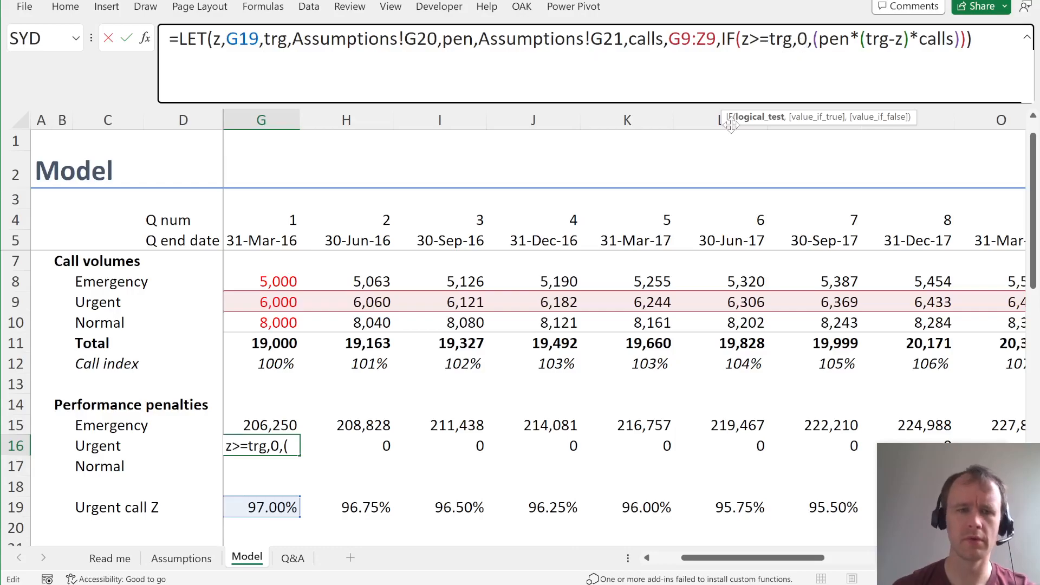
pyautogui.click(421, 39)
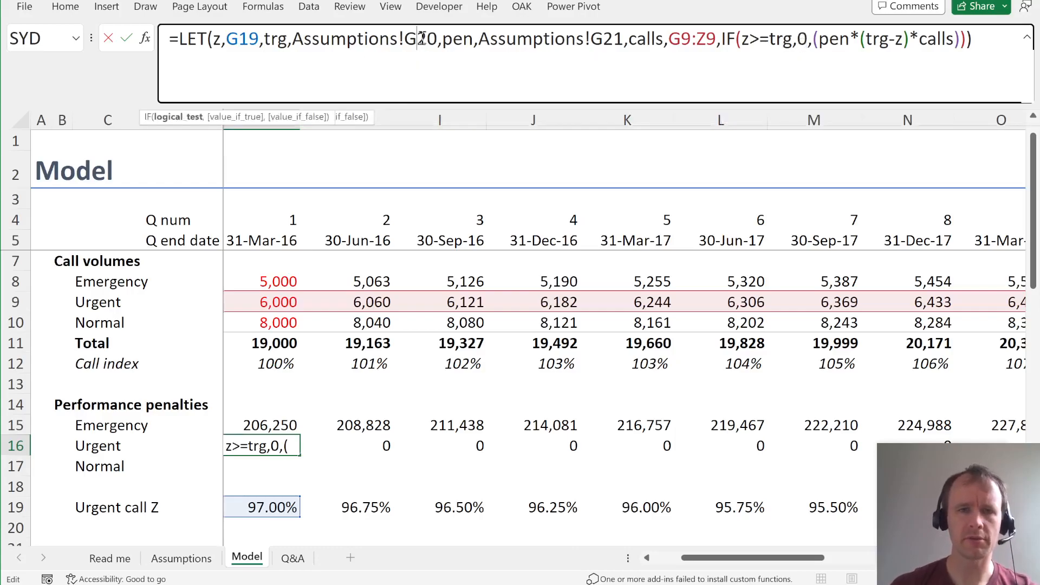
pyautogui.press('F4')
pyautogui.click(638, 34)
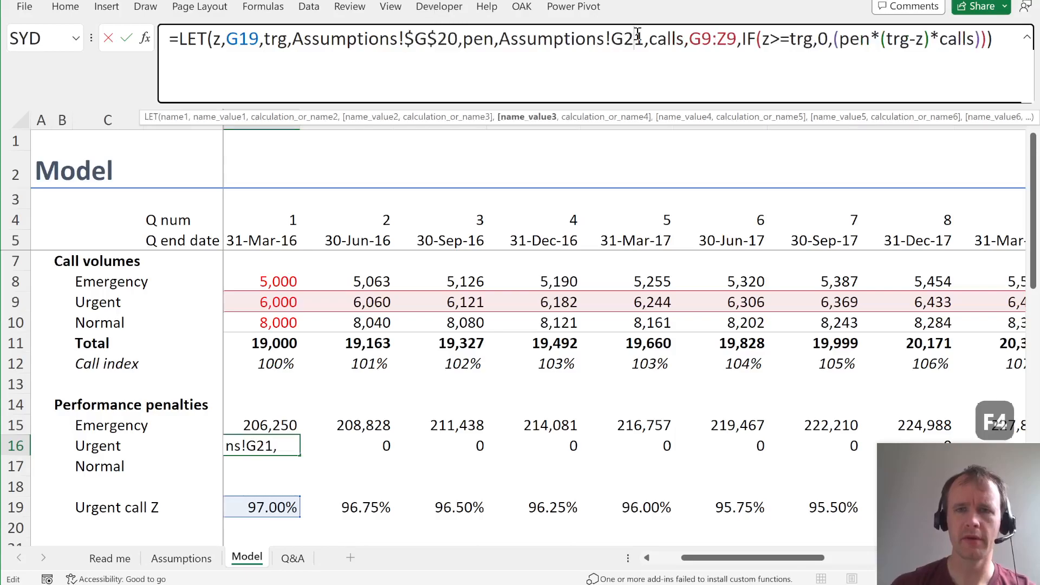
pyautogui.press('F4')
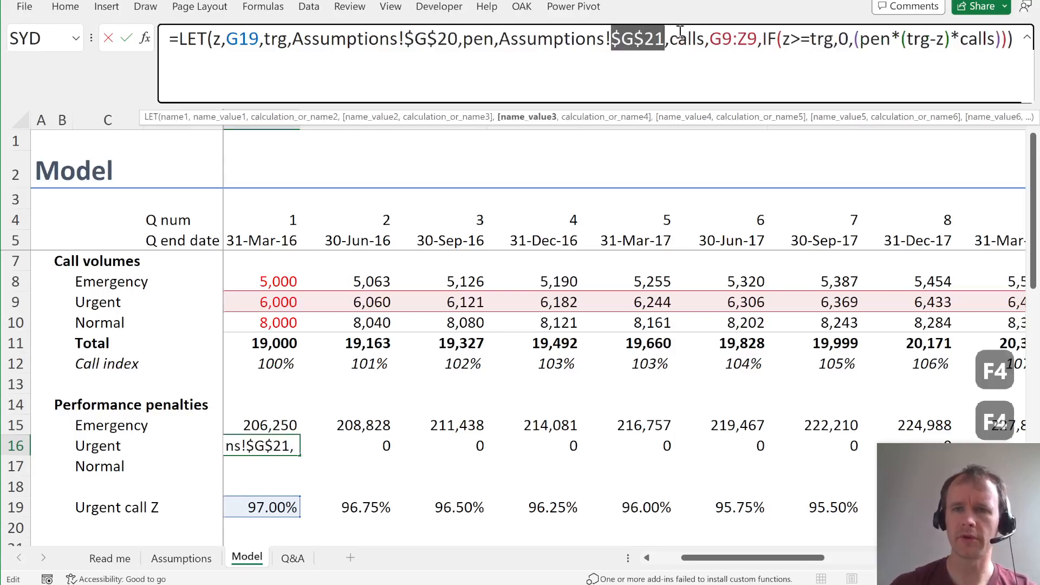
pyautogui.click(731, 39)
pyautogui.press('Delete')
pyautogui.press('Delete')
pyautogui.press('Delete')
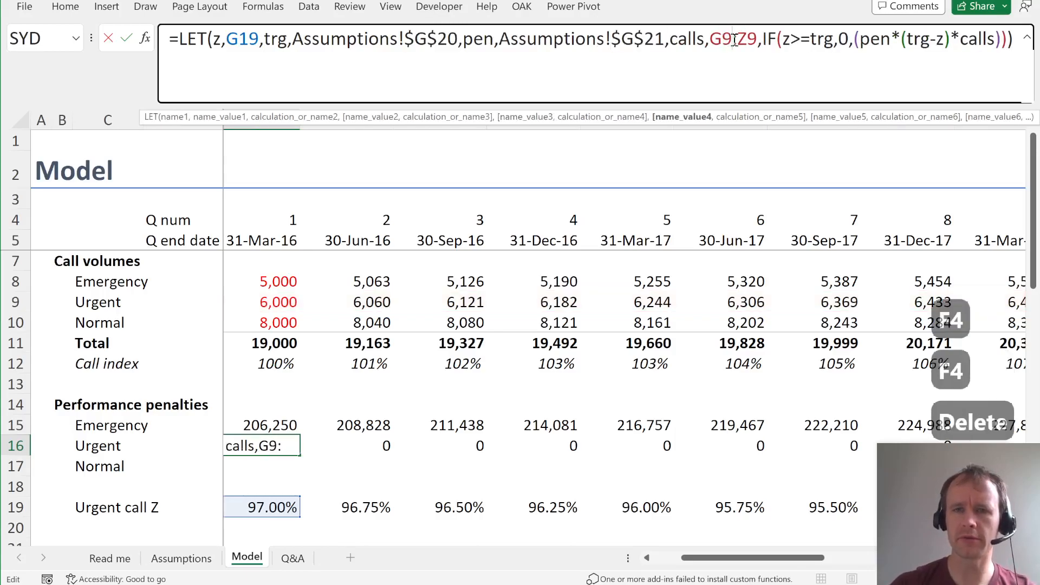
pyautogui.press('Return')
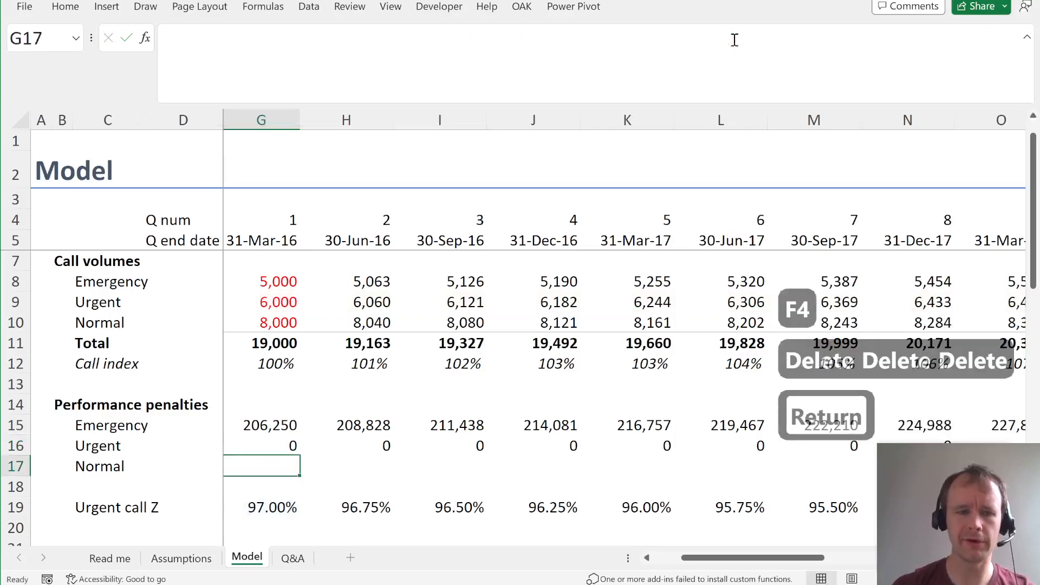
# - Refill the corrected urgent penalty formula from G16 across the already populated quarters to P16
pyautogui.press('Up')
pyautogui.hotkey('ctrl', 'shift', 'Right')
pyautogui.hotkey('ctrl', 'r')
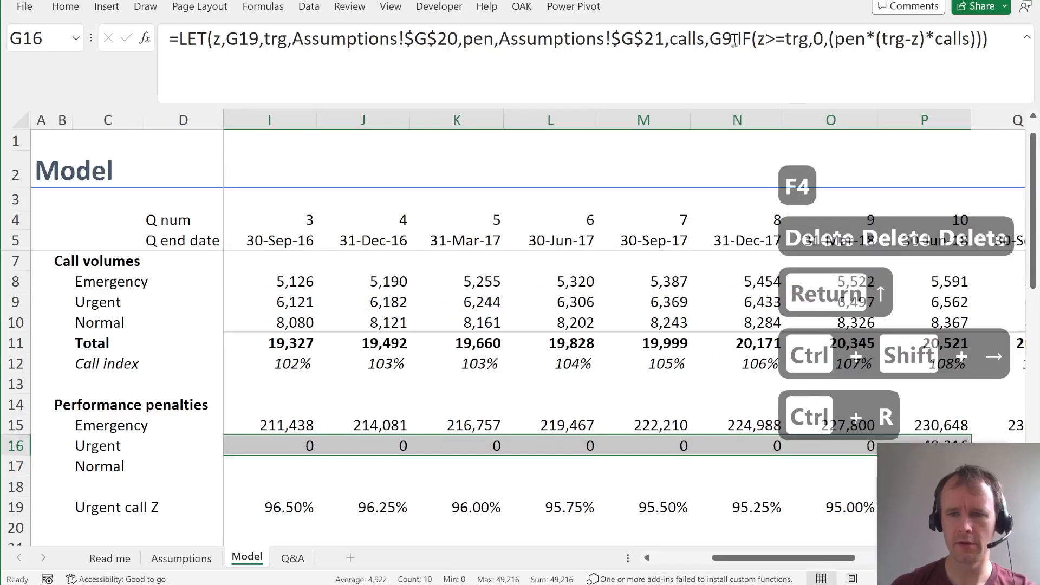
# - Extend the urgent penalty formula from P16 across the remaining quarters of row 16
pyautogui.hotkey('shift', 'Right')
pyautogui.hotkey('shift', 'Right')
pyautogui.hotkey('shift', 'Right')
pyautogui.hotkey('shift', 'Right')
pyautogui.hotkey('shift', 'Right')
pyautogui.hotkey('shift', 'Left')
pyautogui.hotkey('shift', 'Left')
pyautogui.hotkey('shift', 'Left')
pyautogui.hotkey('shift', 'Left')
pyautogui.hotkey('shift', 'Left')
pyautogui.hotkey('shift', 'Left')
pyautogui.hotkey('shift', 'Left')
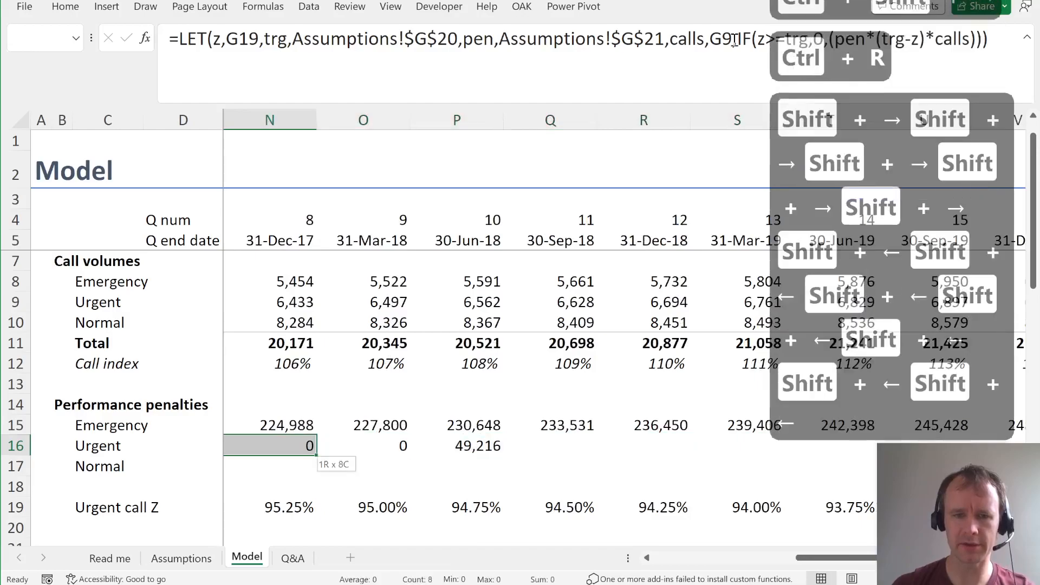
pyautogui.hotkey('shift', 'Right')
pyautogui.hotkey('shift', 'Right')
pyautogui.hotkey('shift', 'Tab')
pyautogui.press('Left')
pyautogui.press('Right')
pyautogui.hotkey('shift', 'Right')
pyautogui.hotkey('shift', 'Right')
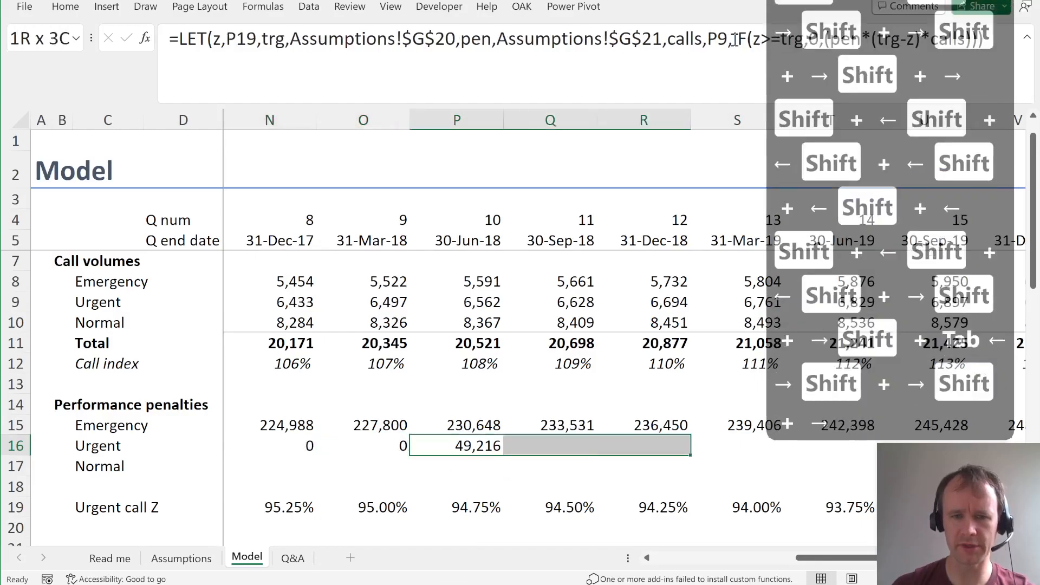
pyautogui.hotkey('ctrl', 'r')
pyautogui.hotkey('shift', 'Right')
pyautogui.hotkey('shift', 'Right')
pyautogui.hotkey('ctrl', 'r')
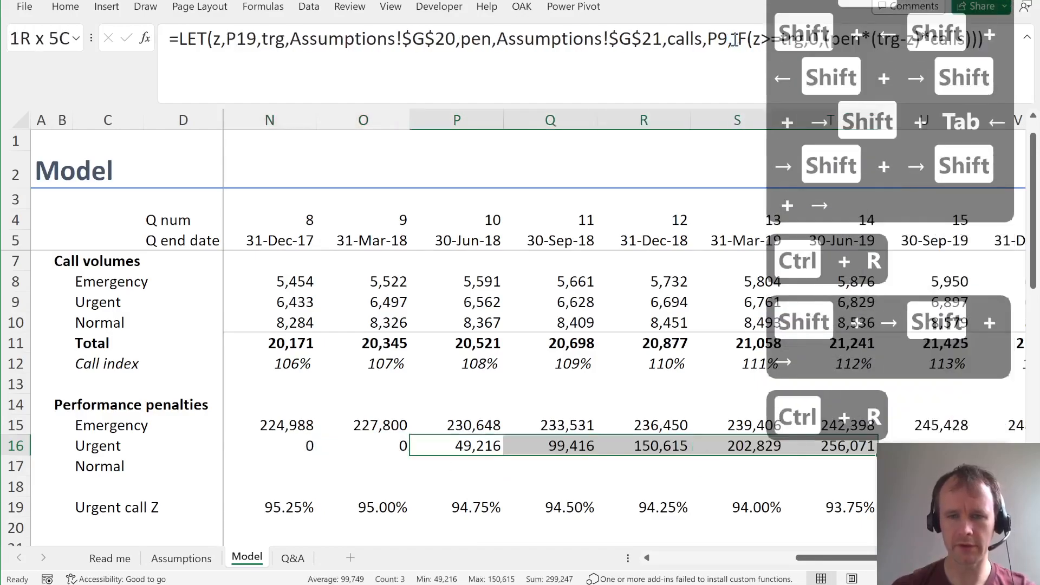
pyautogui.hotkey('ctrl', 'shift', 'Right')
pyautogui.hotkey('ctrl', 'r')
# - Examine the normal call penalty bands, Q1 average response time and quarterly change on the Assumptions sheet, and return to Model
pyautogui.hotkey('ctrl', 'Left')
pyautogui.hotkey('ctrl', 'Left')
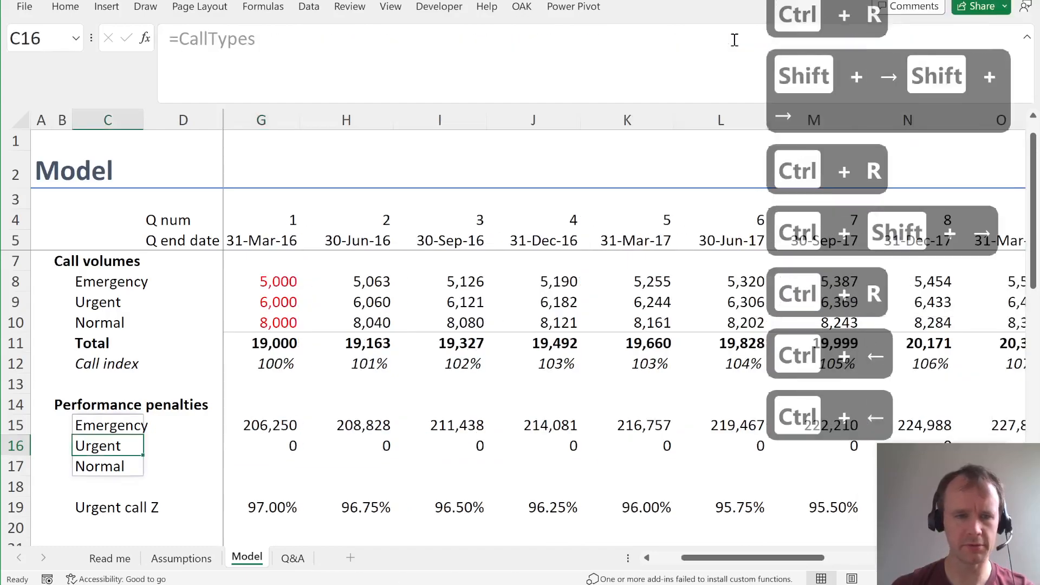
pyautogui.press('Right')
pyautogui.press('Right')
pyautogui.press('Right')
pyautogui.press('Down')
pyautogui.press('Right')
pyautogui.hotkey('ctrl', 'pageup')
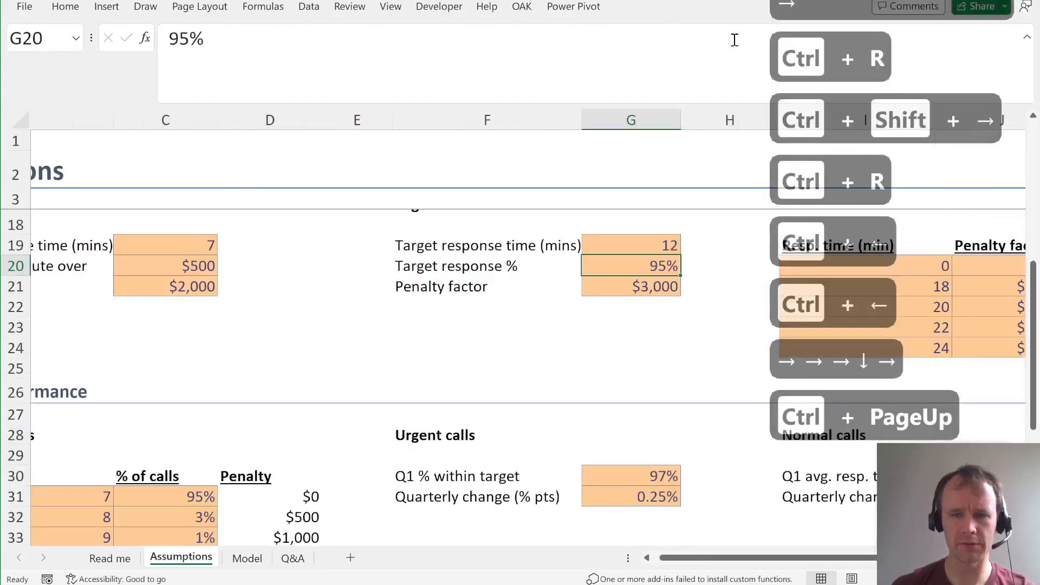
pyautogui.hotkey('ctrl', 'pagedown')
pyautogui.hotkey('ctrl', 'pageup')
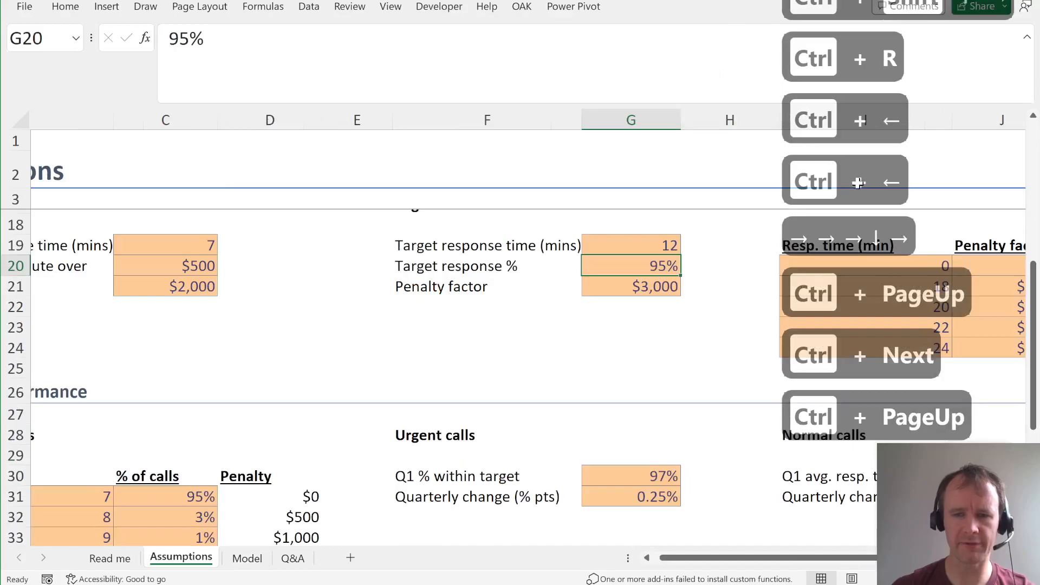
pyautogui.hscroll(5, 664, 382)
pyautogui.scroll(-1, 665, 379)
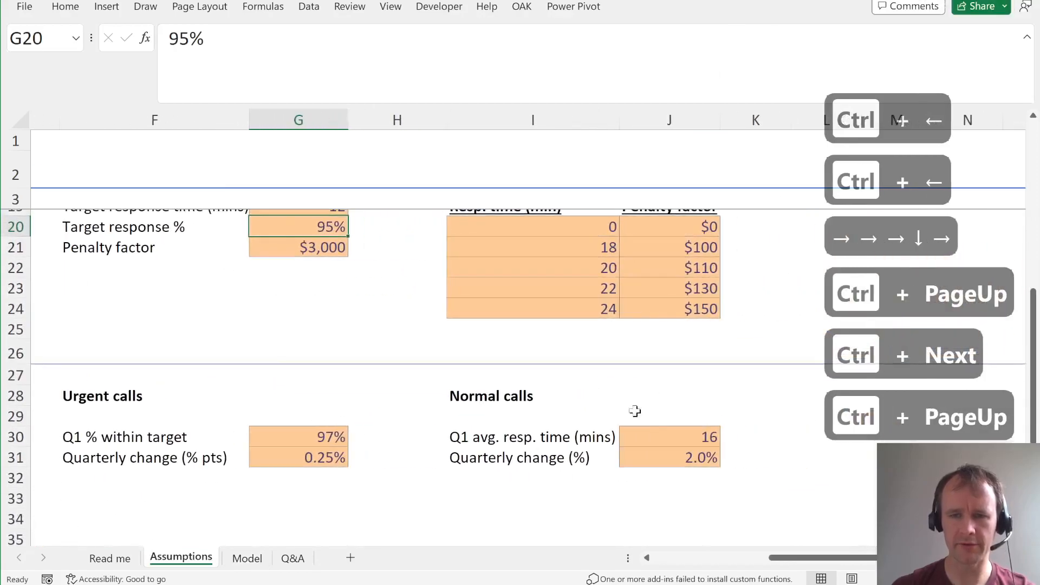
pyautogui.click(672, 437)
pyautogui.hotkey('ctrl', 'pagedown')
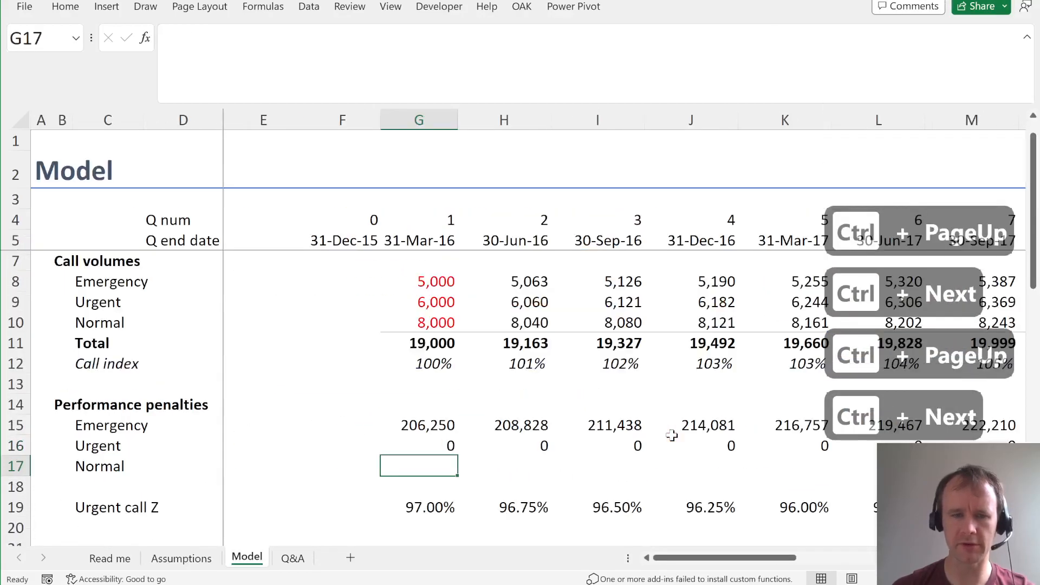
# - Label cell C20 of the Model sheet Normal call ART
pyautogui.click(145, 521)
pyautogui.write('Normal cal')
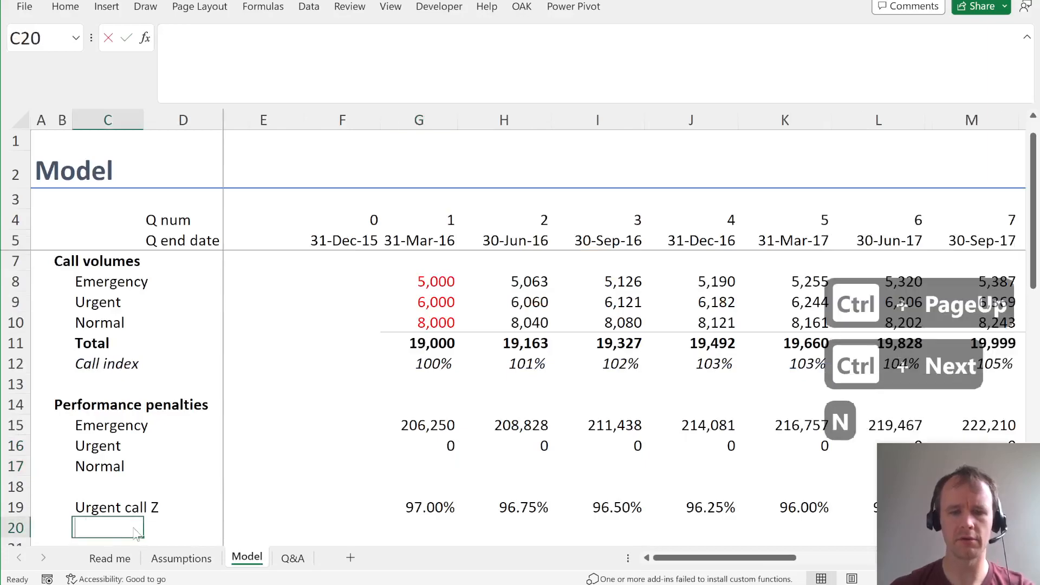
pyautogui.write('l ART')
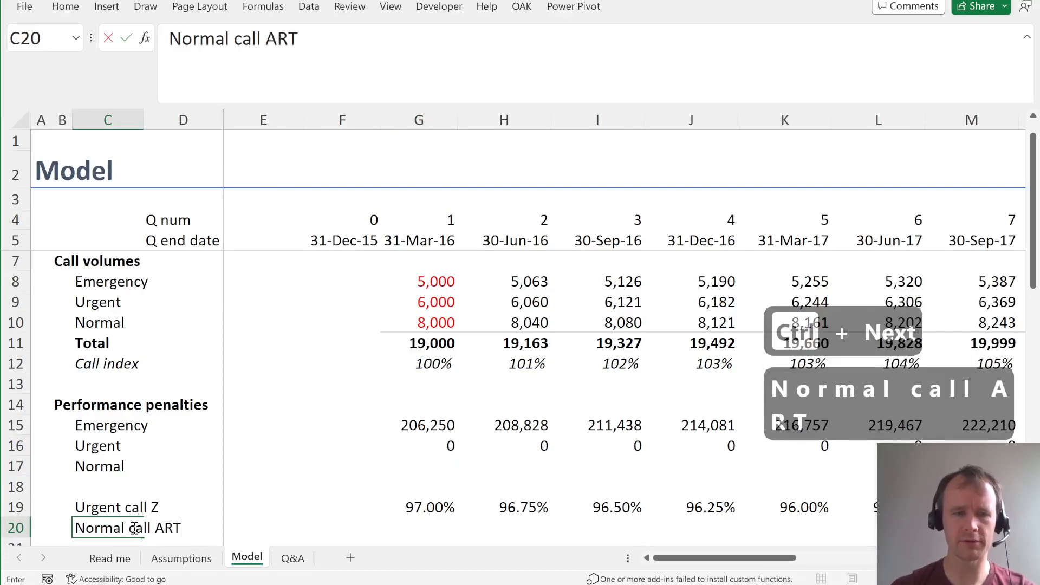
pyautogui.press('Tab')
# - In G20, start a formula multiplying Assumptions!J30 by (1+Assumptions!J31), raised to a power
pyautogui.press('Tab')
pyautogui.press('Tab')
pyautogui.press('Tab')
pyautogui.write('=')
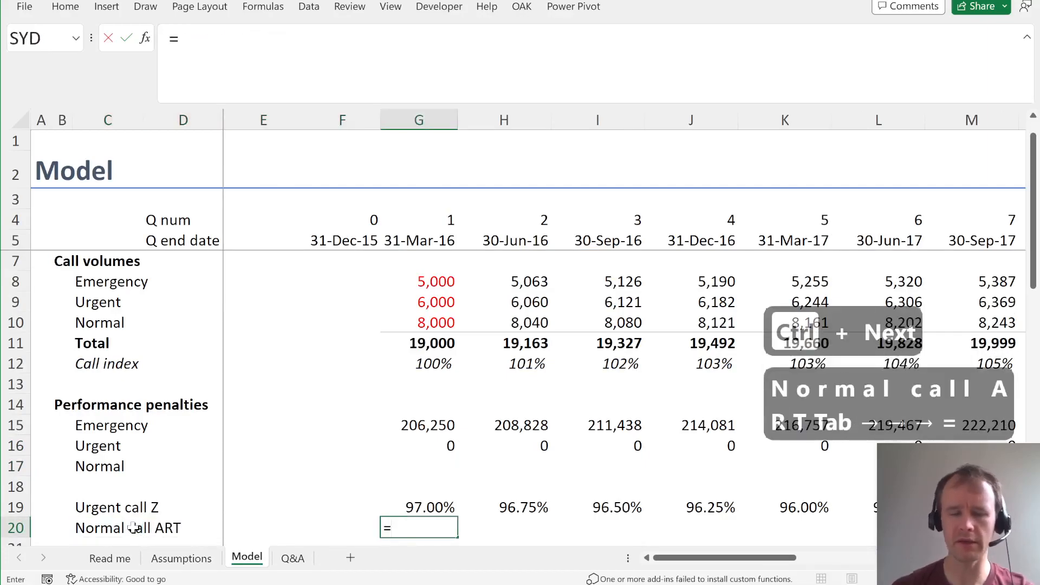
pyautogui.hotkey('ctrl', 'pageup')
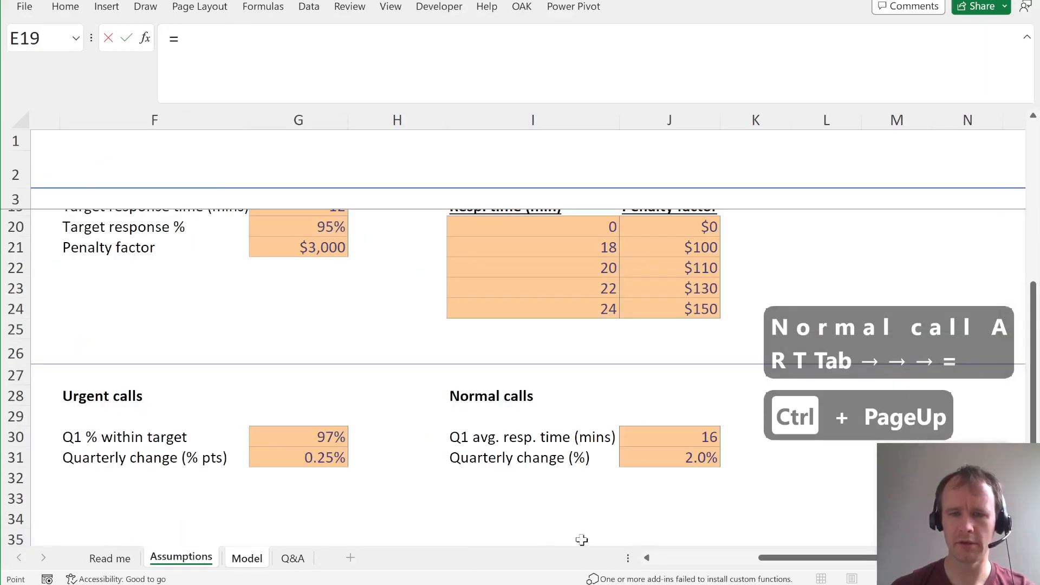
pyautogui.click(671, 441)
pyautogui.write('*')
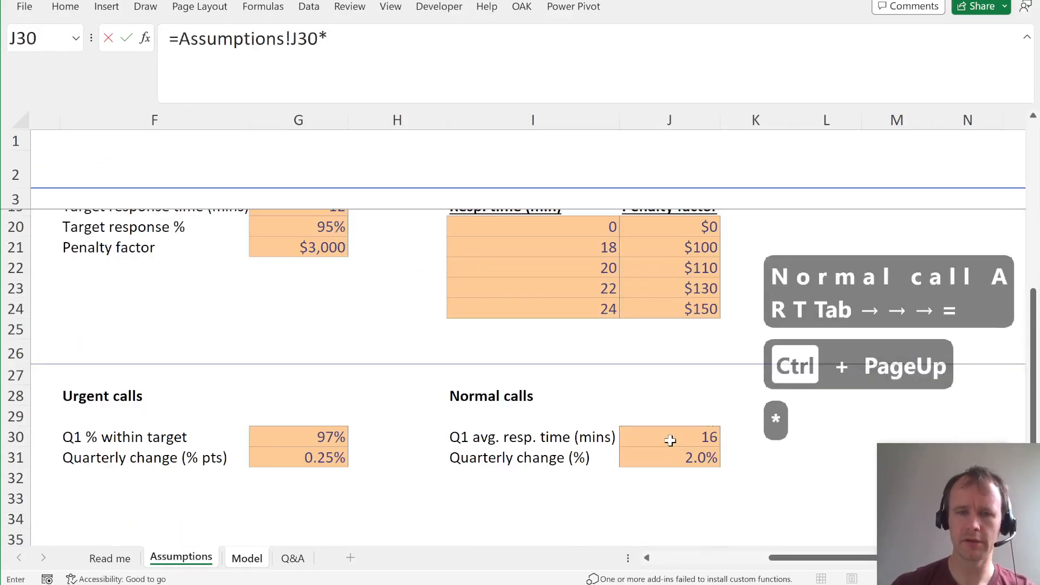
pyautogui.write('(1+')
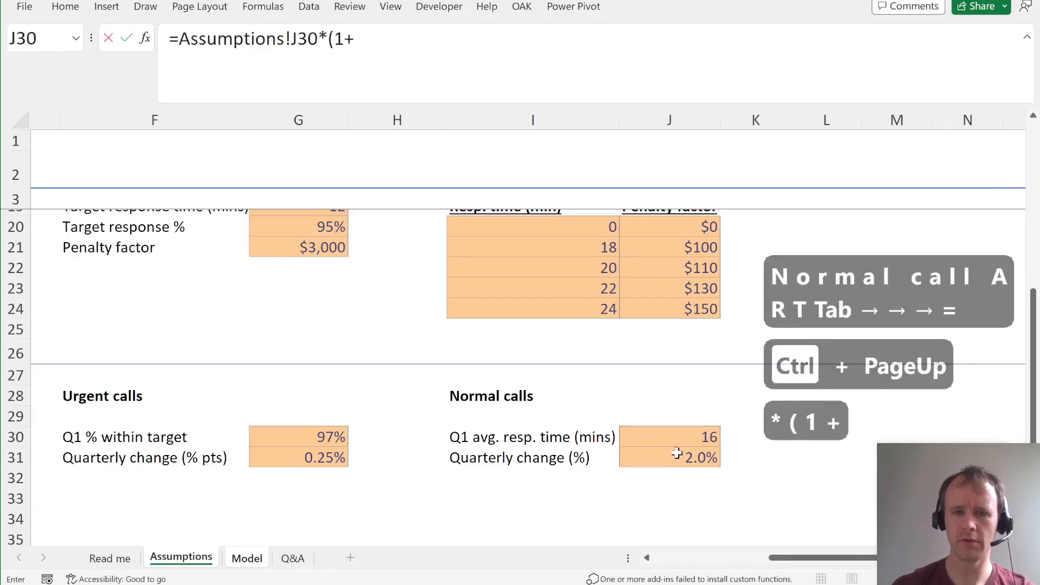
pyautogui.click(678, 469)
pyautogui.click(667, 456)
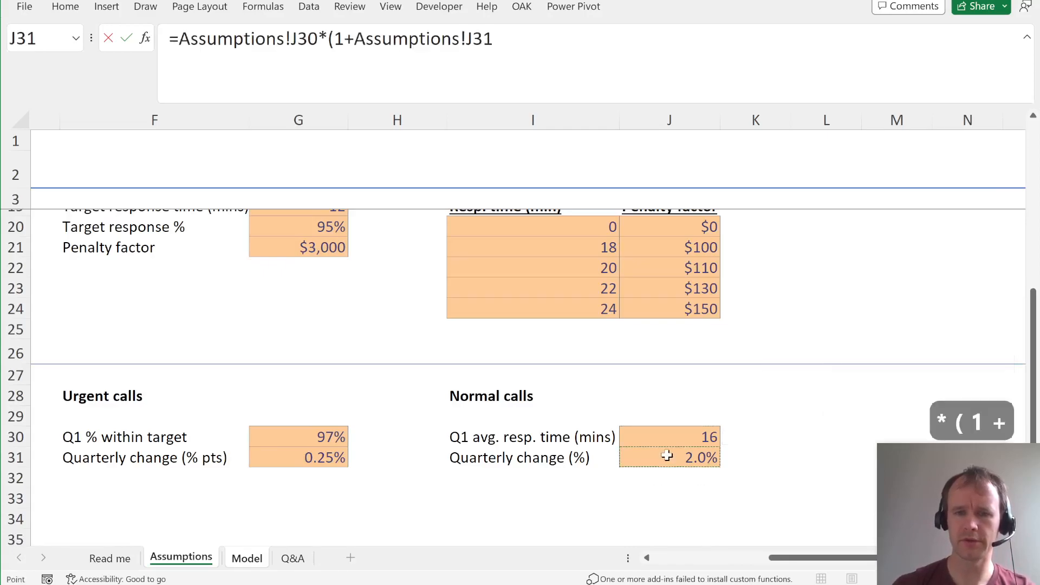
pyautogui.write(')^(')
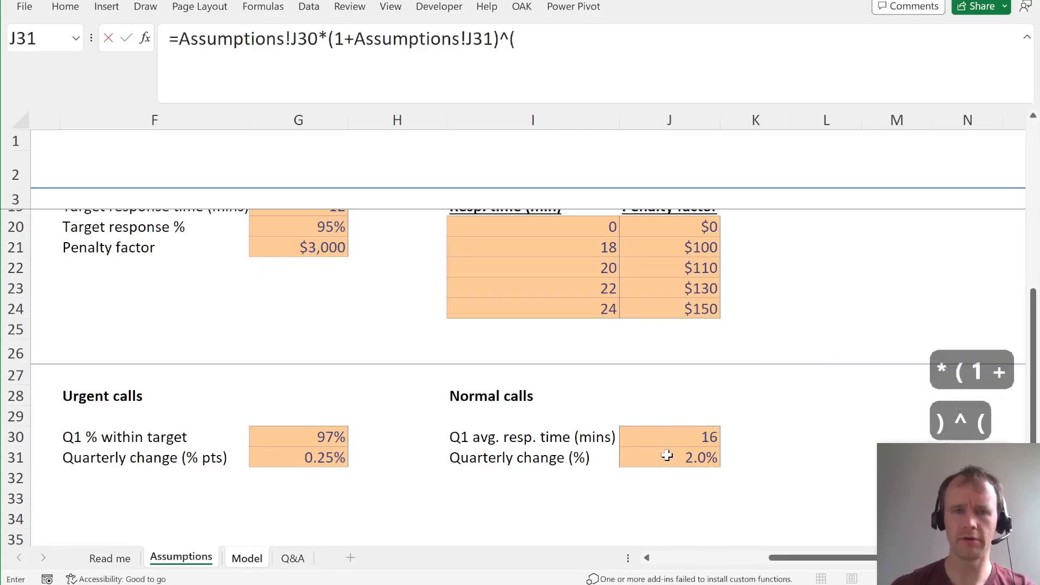
# - Complete the G20 exponent as the quarter numbers G4:Z4 minus 1, without the Model sheet prefix, and enter the formula
pyautogui.hotkey('ctrl', 'pagedown')
pyautogui.click(441, 222)
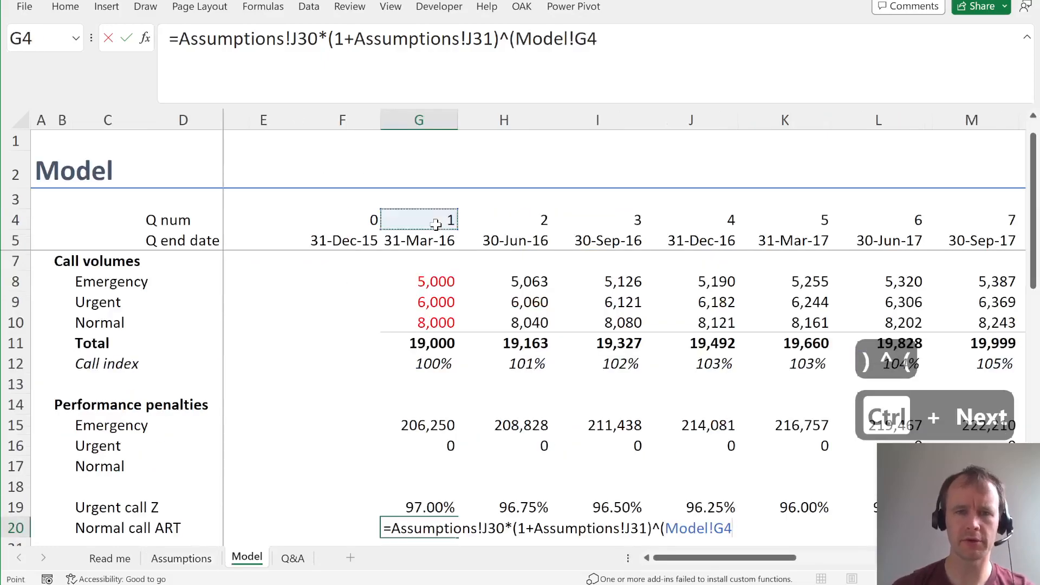
pyautogui.hotkey('ctrl', 'shift', 'Right')
pyautogui.write('-1')
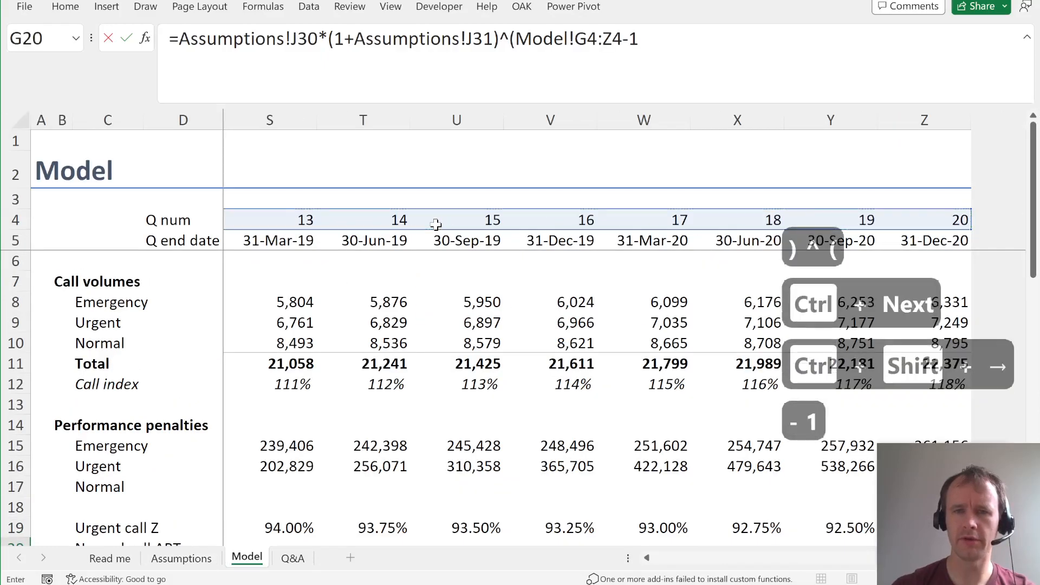
pyautogui.click(570, 38)
pyautogui.moveTo(513, 38); pyautogui.dragTo(575, 38)
pyautogui.press('BackSpace')
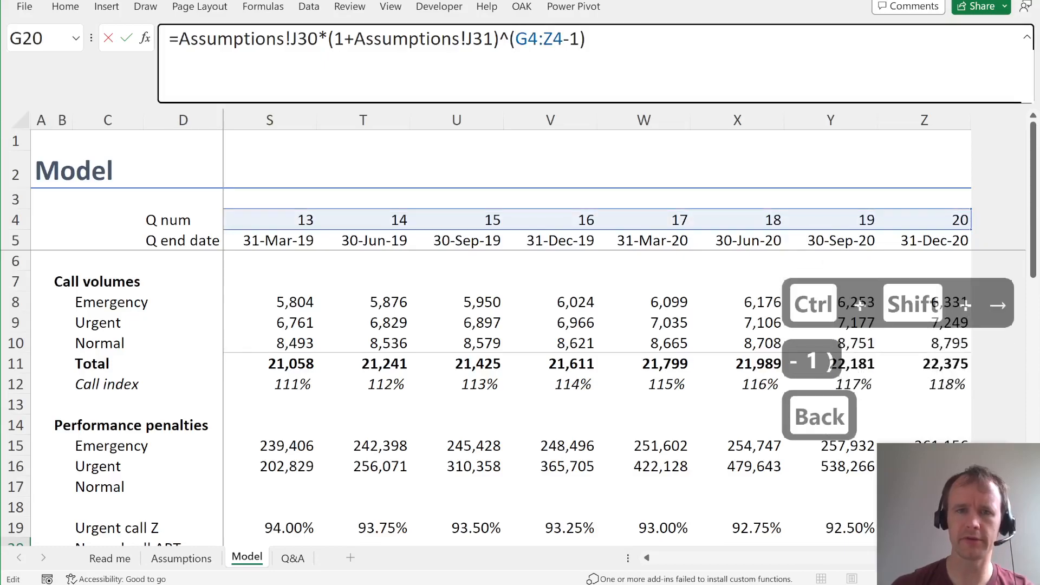
pyautogui.press('Return')
pyautogui.press('Up')
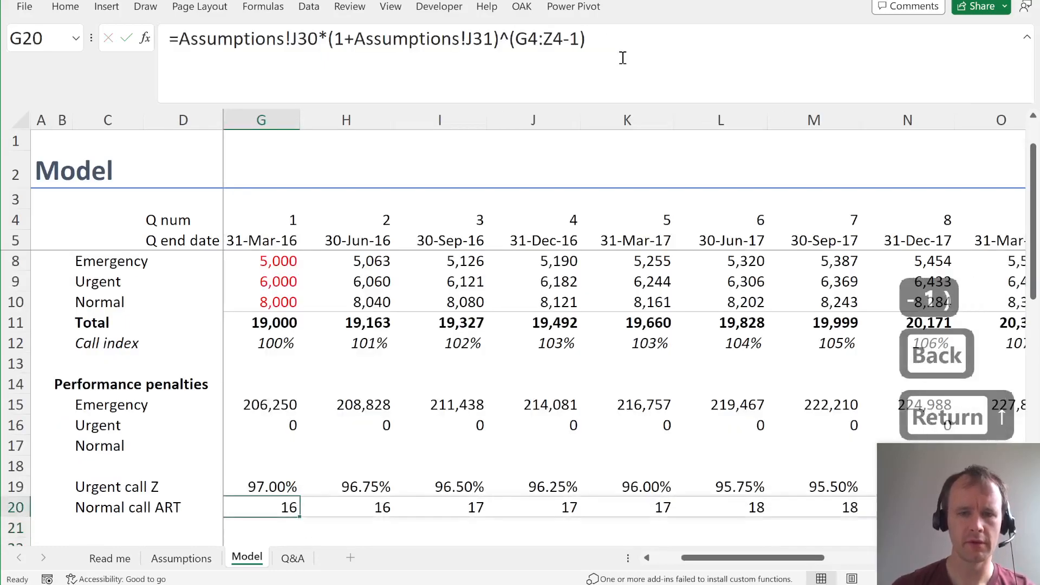
# - Format the normal call ART values in row 20 across all quarters as numbers with two decimals
pyautogui.hotkey('ctrl', 'shift', 'Right')
pyautogui.hotkey('ctrl', 'shift', '0')
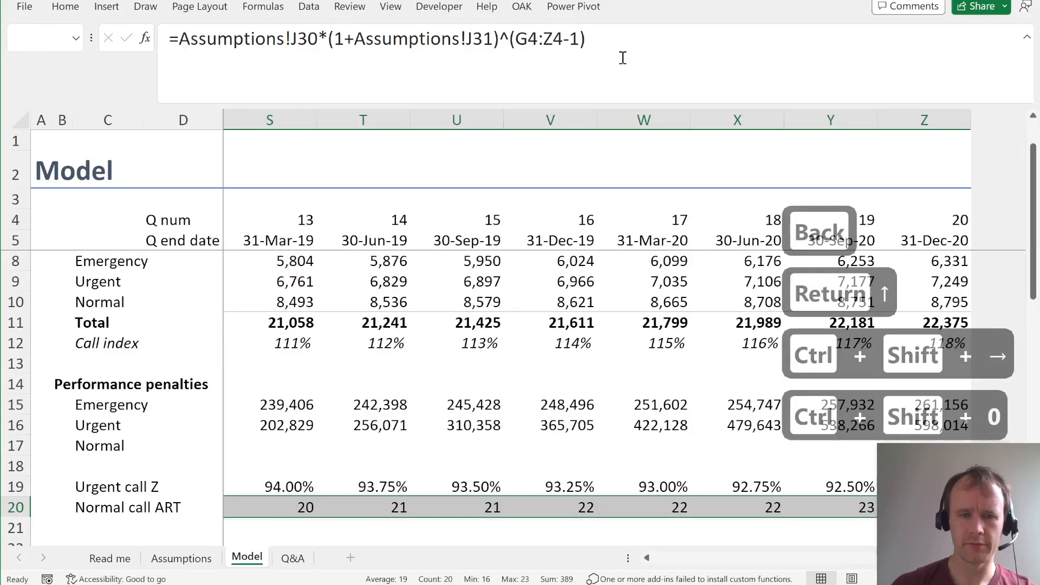
pyautogui.press('Left')
pyautogui.press('Left')
pyautogui.press('Right')
pyautogui.press('Right')
pyautogui.hotkey('ctrl', 'shift', 'Right')
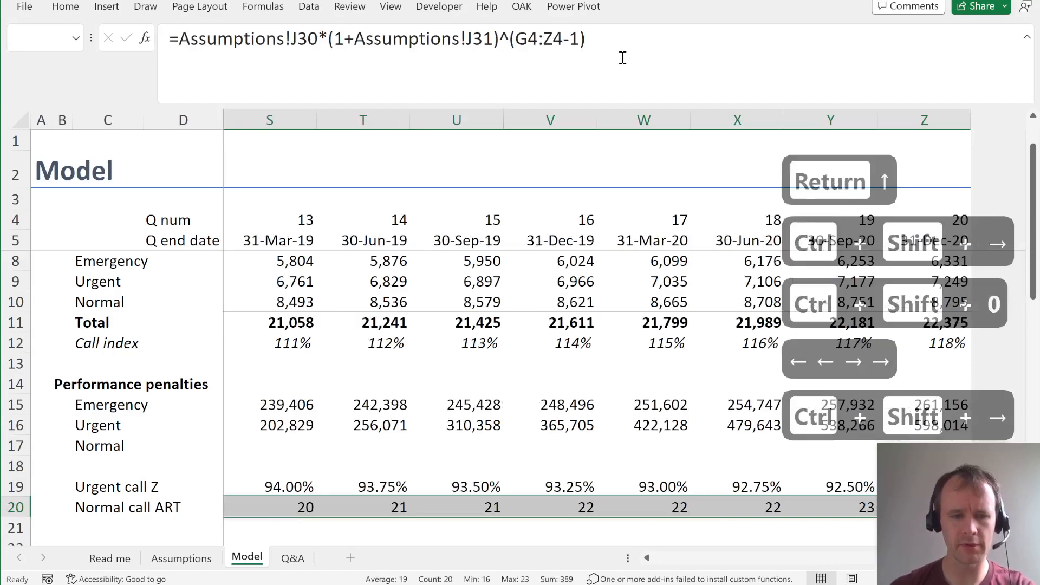
pyautogui.hotkey('ctrl', 'shift', '1')
pyautogui.press('Left')
pyautogui.press('Right')
pyautogui.press('Right')
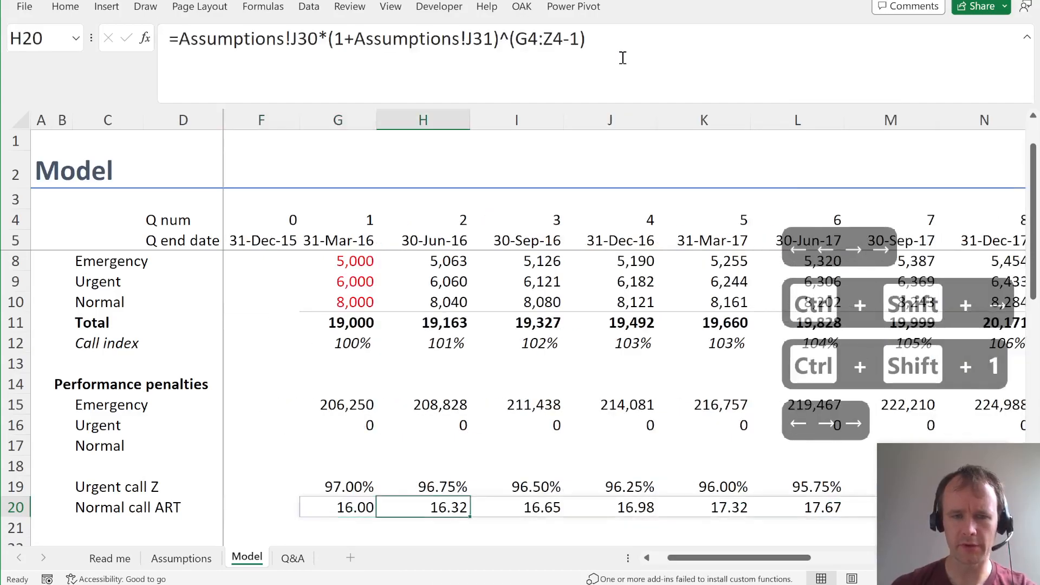
pyautogui.press('Right')
pyautogui.hotkey('ctrl', 'Right')
pyautogui.hotkey('ctrl', 'Left')
# - With G17 selected, switch to the case study PDF and read how the normal call deduction bands are calculated
pyautogui.press('Up')
pyautogui.press('Up')
pyautogui.press('Up')
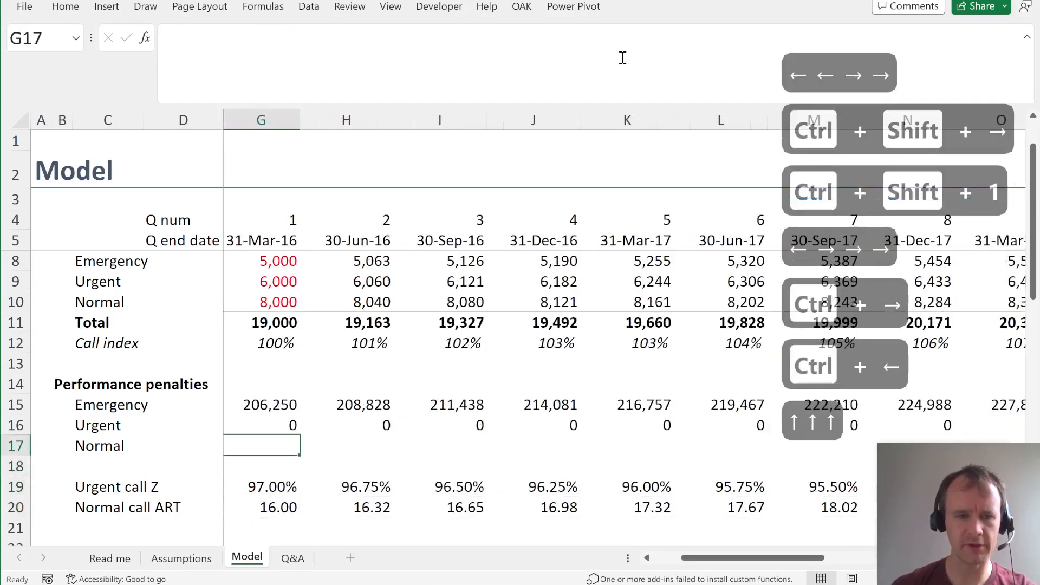
pyautogui.hotkey('alt', 'Tab')
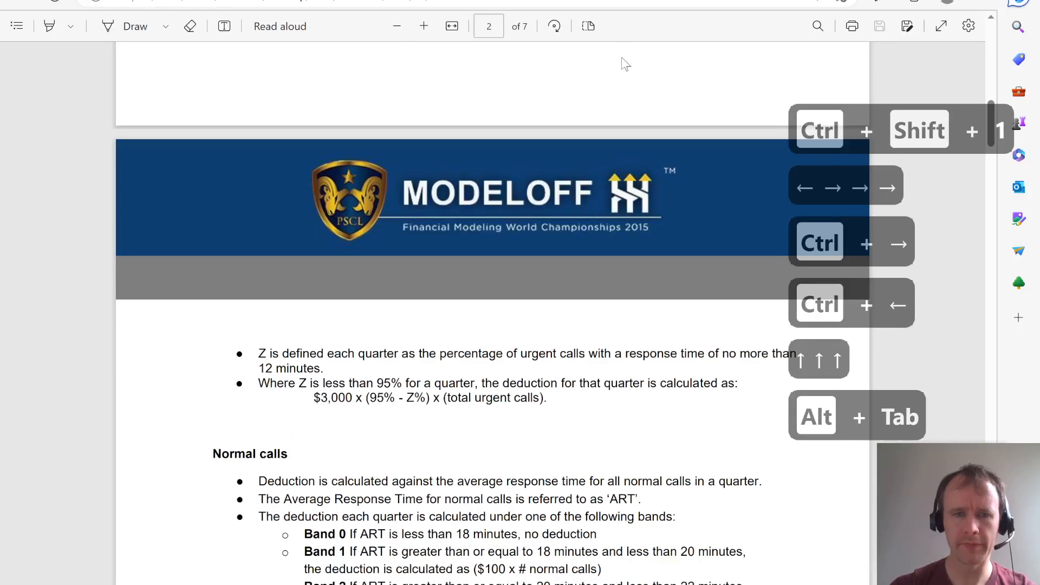
pyautogui.scroll(5, 513, 316)
pyautogui.scroll(-10, 513, 316)
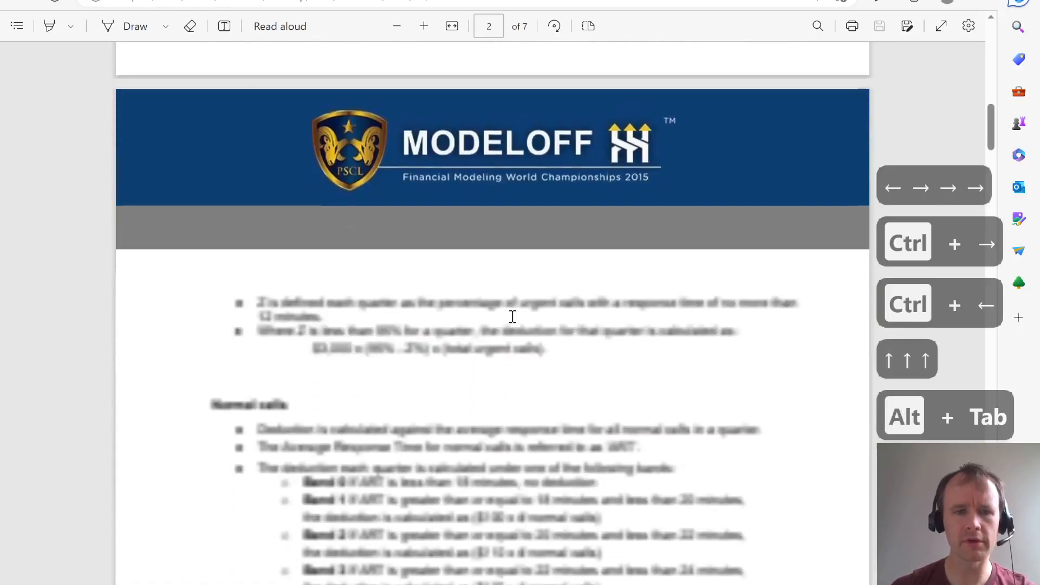
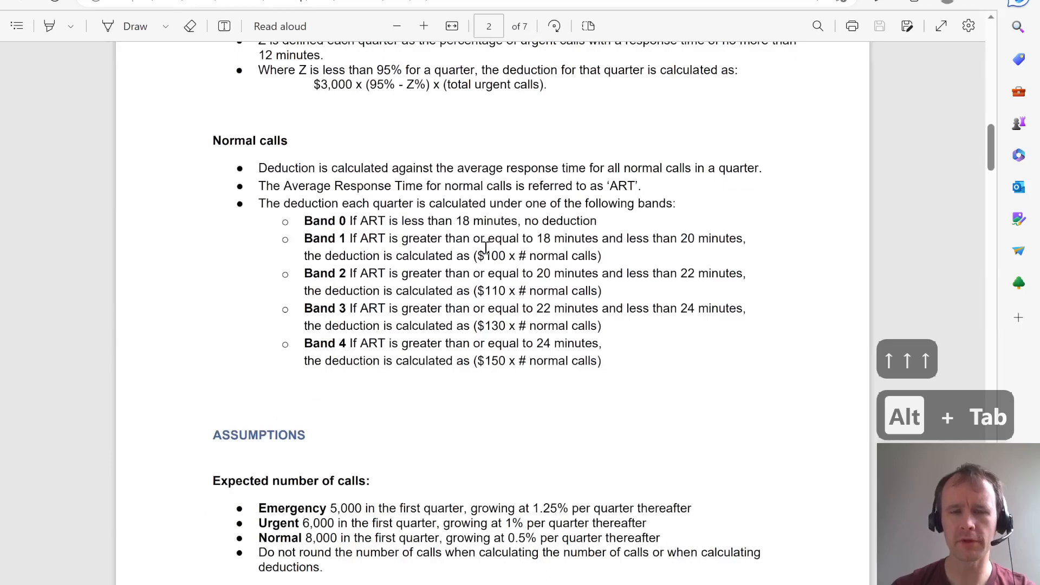
pyautogui.doubleClick(491, 255)
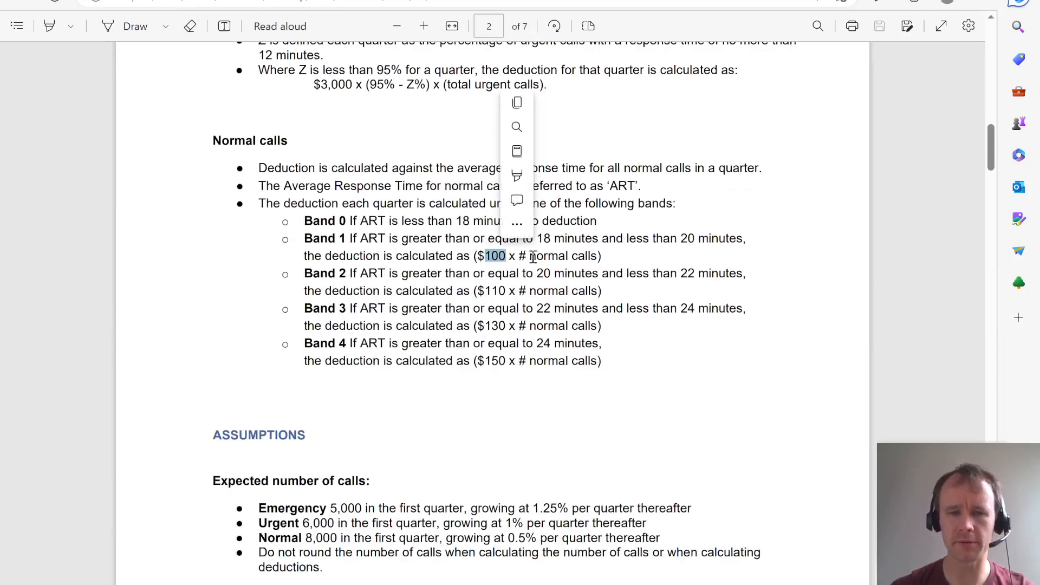
pyautogui.doubleClick(559, 257)
pyautogui.click(594, 261)
# - Switch back to Excel and start the G17 formula as the normal calls in G10 times an XLOOKUP of the ART in G20
pyautogui.hotkey('alt', 'Tab')
pyautogui.write('=')
pyautogui.hotkey('ctrl', 'Up')
pyautogui.hotkey('ctrl', 'Up')
pyautogui.press('Up')
pyautogui.press('Up')
pyautogui.press('Up')
pyautogui.press('Up')
pyautogui.press('Up')
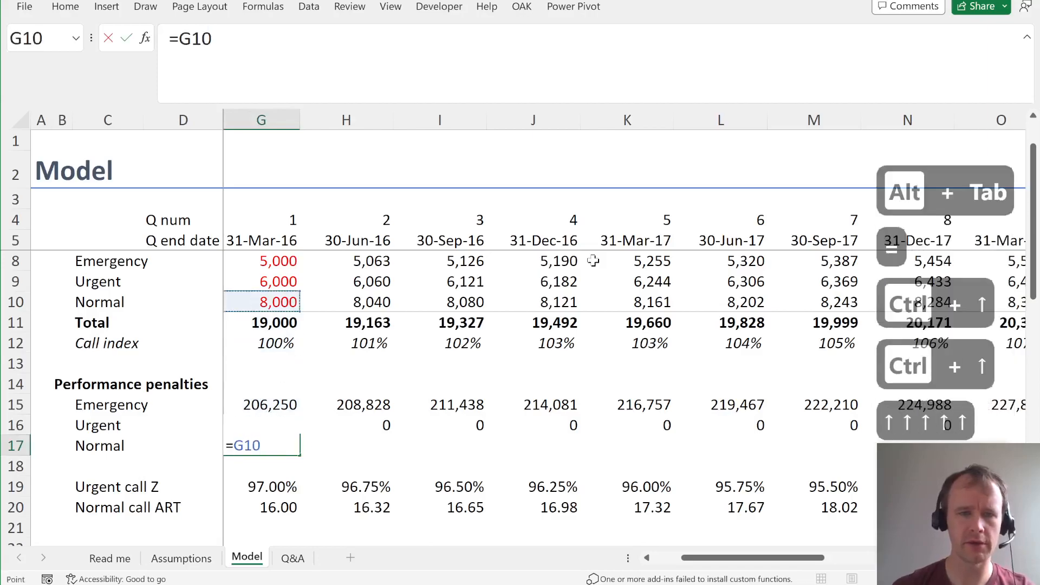
pyautogui.write('*xl')
pyautogui.press('Tab')
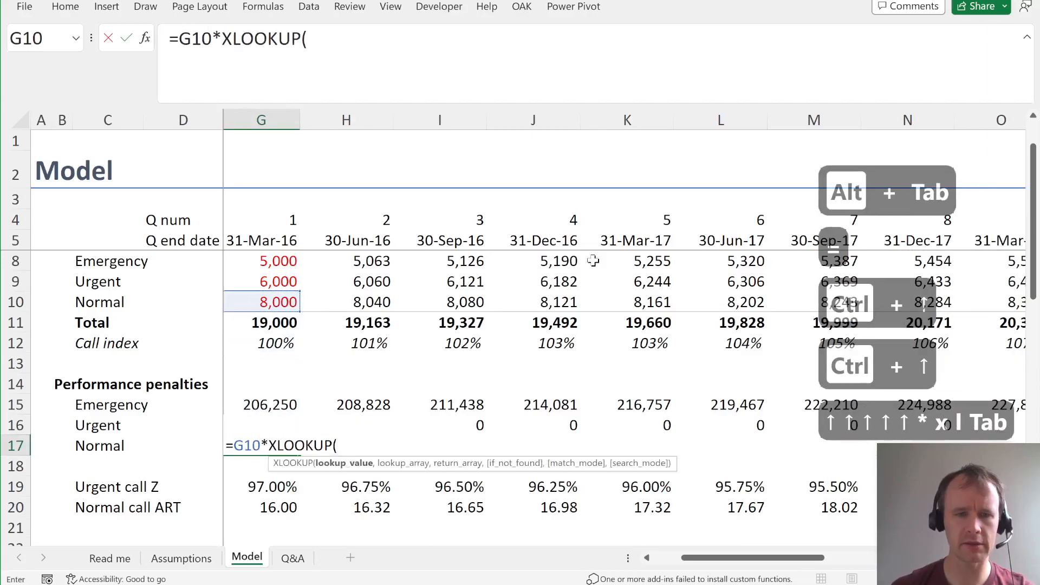
pyautogui.hotkey('ctrl', 'Down')
pyautogui.hotkey('ctrl', 'Down')
pyautogui.write(',')
# - Set the XLOOKUP lookup array to Assumptions!$I$20:$I$24 and the return array to Assumptions!$J$20:$J$24, leaving the not-found argument empty
pyautogui.hotkey('ctrl', 'pageup')
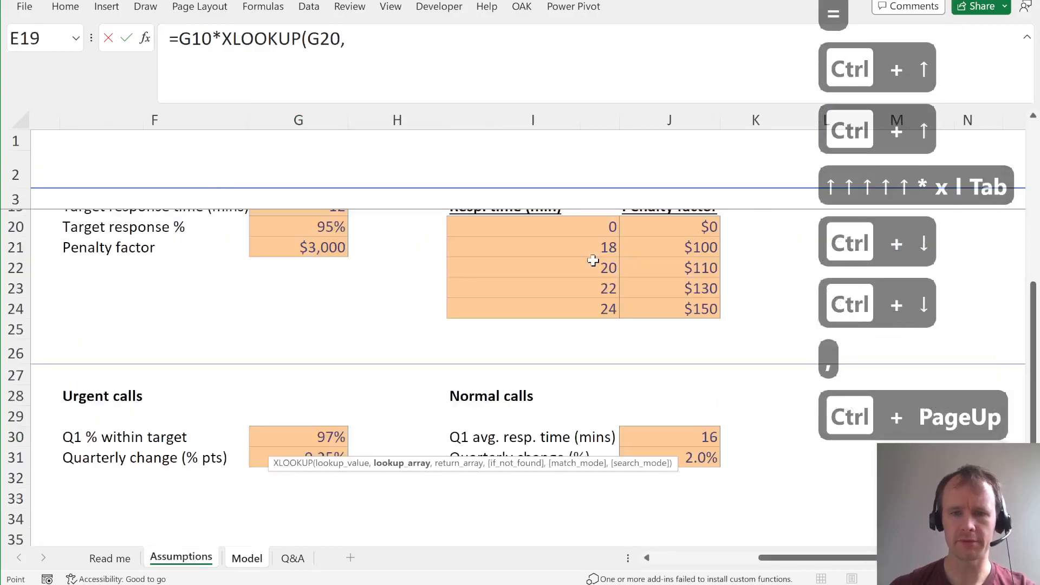
pyautogui.scroll(2, 585, 338)
pyautogui.click(562, 319)
pyautogui.hotkey('ctrl', 'shift', 'Down')
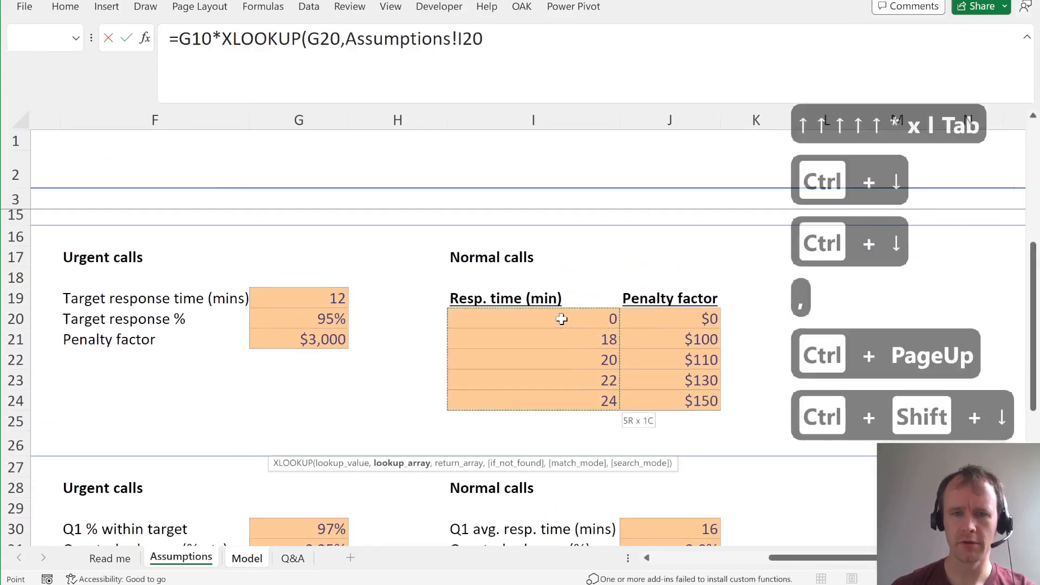
pyautogui.press('F4')
pyautogui.write(',')
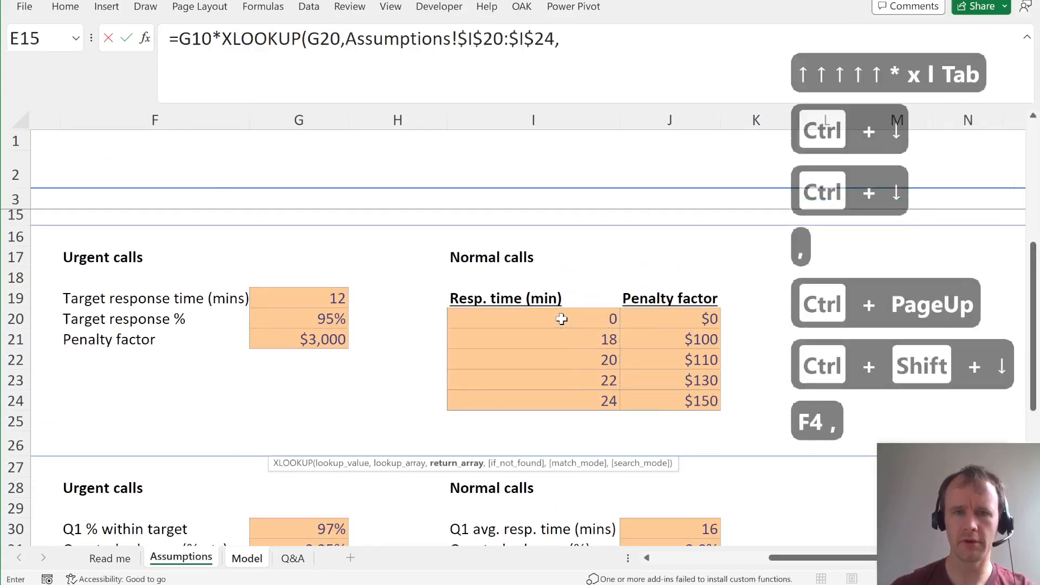
pyautogui.click(645, 319)
pyautogui.hotkey('ctrl', 'shift', 'Down')
pyautogui.press('F4')
pyautogui.write(',,')
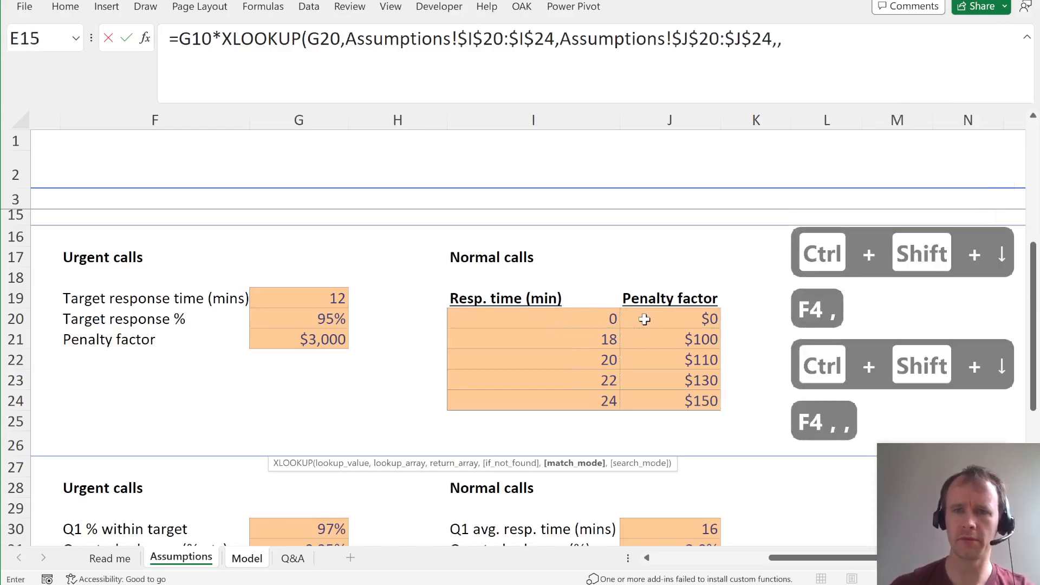
# - Set the XLOOKUP match mode to -1, exact match or next smaller item, and enter the G17 formula
pyautogui.press('Down')
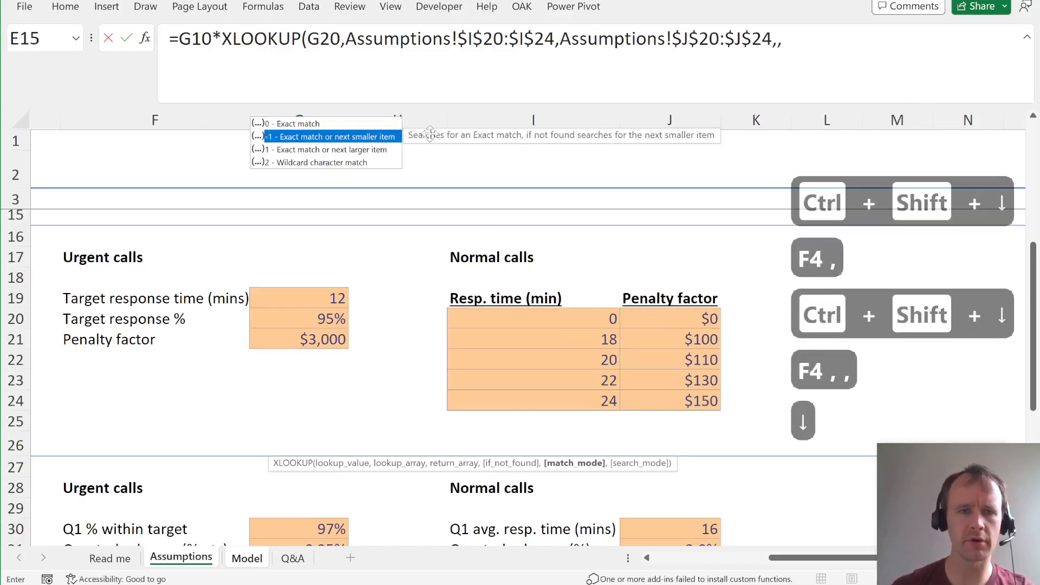
pyautogui.press('Tab')
pyautogui.write(')')
pyautogui.hotkey('ctrl', 'Return')
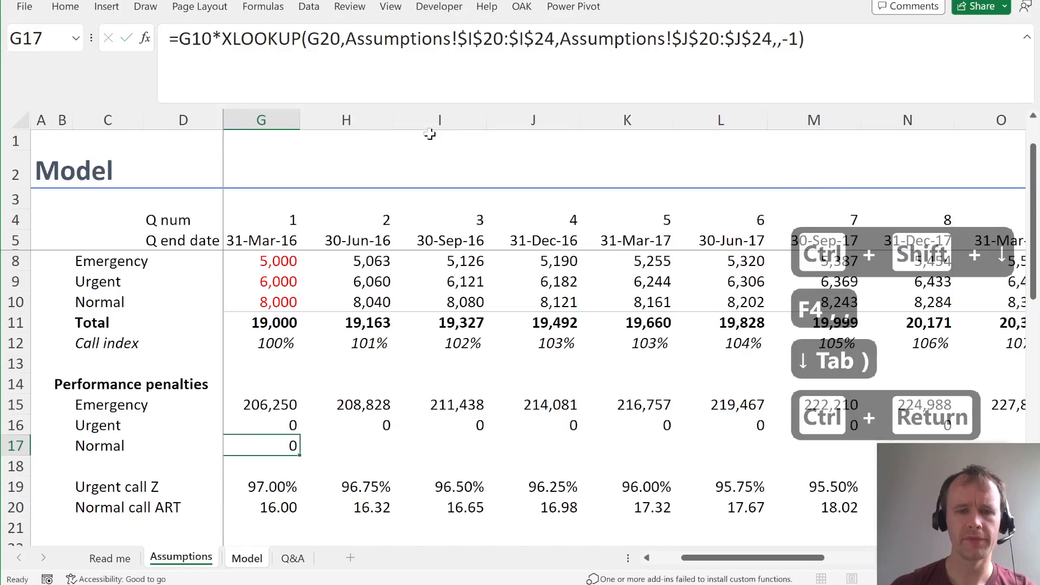
# - Fill the normal penalty formula from G17 across to L17
pyautogui.hotkey('shift', 'Right')
pyautogui.hotkey('shift', 'Right')
pyautogui.hotkey('shift', 'Right')
pyautogui.hotkey('shift', 'Right')
pyautogui.hotkey('shift', 'Right')
pyautogui.hotkey('ctrl', 'r')
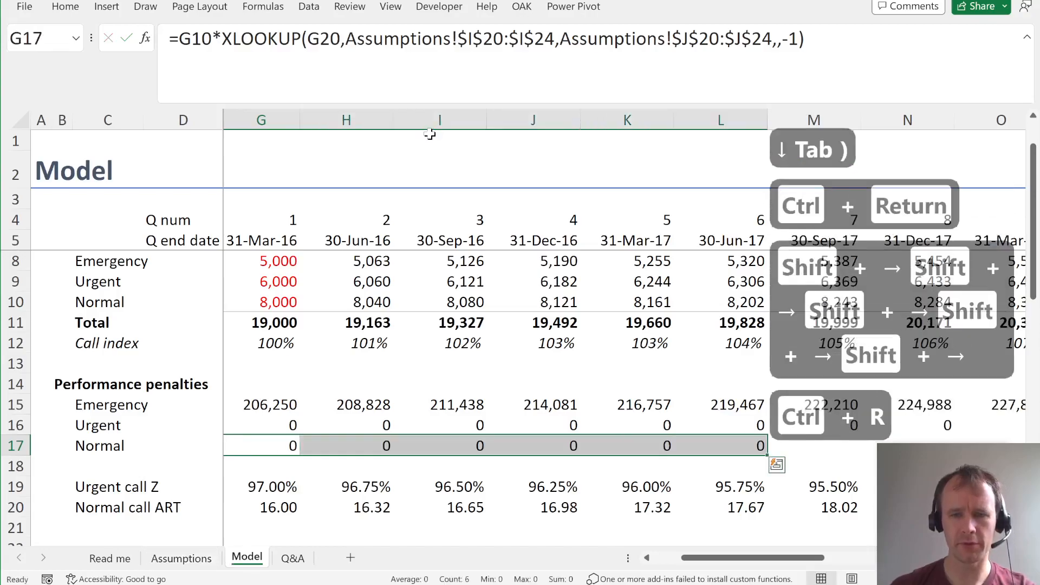
# - Extend the normal penalty formula in row 17 across to S17
pyautogui.hotkey('shift', 'Right')
pyautogui.hotkey('shift', 'Right')
pyautogui.hotkey('shift', 'Right')
pyautogui.hotkey('shift', 'Right')
pyautogui.hotkey('shift', 'Right')
pyautogui.hotkey('shift', 'Right')
pyautogui.hotkey('shift', 'Right')
pyautogui.hotkey('shift', 'Right')
pyautogui.hotkey('shift', 'Right')
pyautogui.hotkey('shift', 'Right')
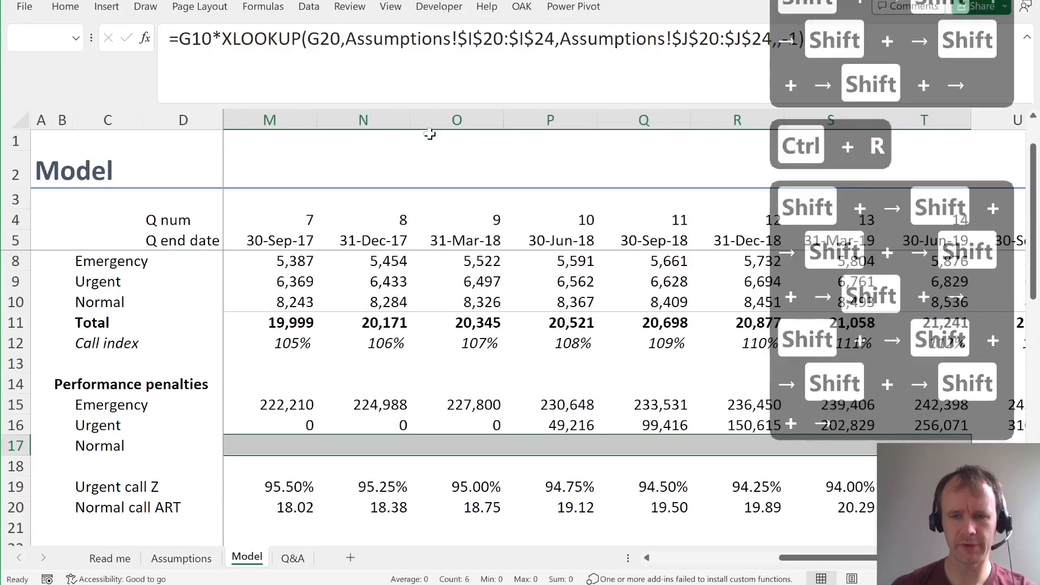
pyautogui.hotkey('shift', 'Left')
pyautogui.hotkey('shift', 'Left')
pyautogui.hotkey('shift', 'Left')
pyautogui.hotkey('shift', 'Left')
pyautogui.hotkey('shift', 'Right')
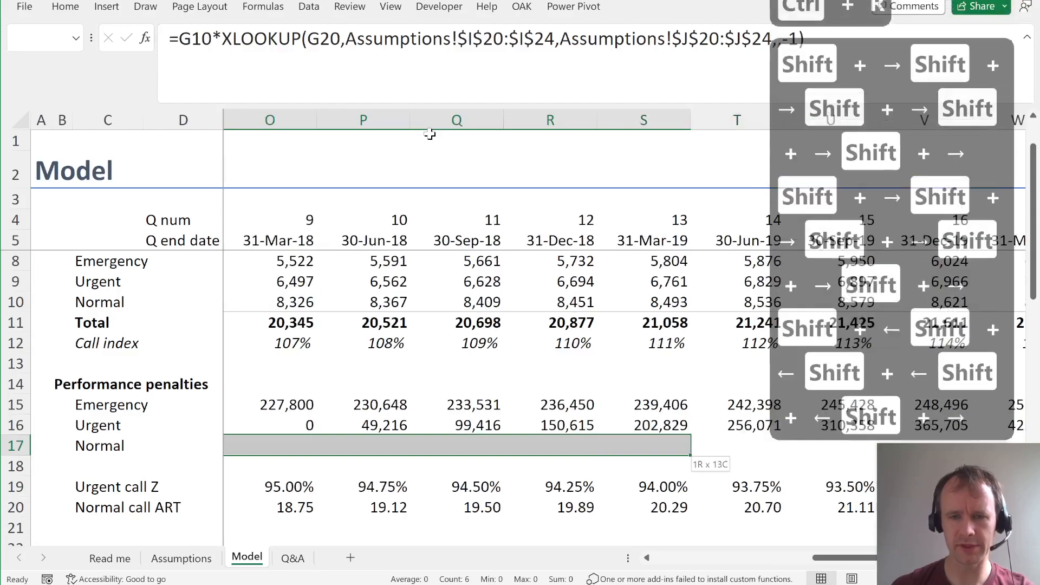
pyautogui.hotkey('ctrl', 'r')
# - Fill the normal penalty formula across the remaining quarters of row 17 to Z17
pyautogui.hotkey('shift', 'Left')
pyautogui.hotkey('shift', 'Left')
pyautogui.hotkey('shift', 'Left')
pyautogui.hotkey('shift', 'Left')
pyautogui.hotkey('shift', 'Left')
pyautogui.hotkey('shift', 'Left')
pyautogui.hotkey('shift', 'Left')
pyautogui.hotkey('shift', 'Left')
pyautogui.hotkey('shift', 'Left')
pyautogui.hotkey('shift', 'Left')
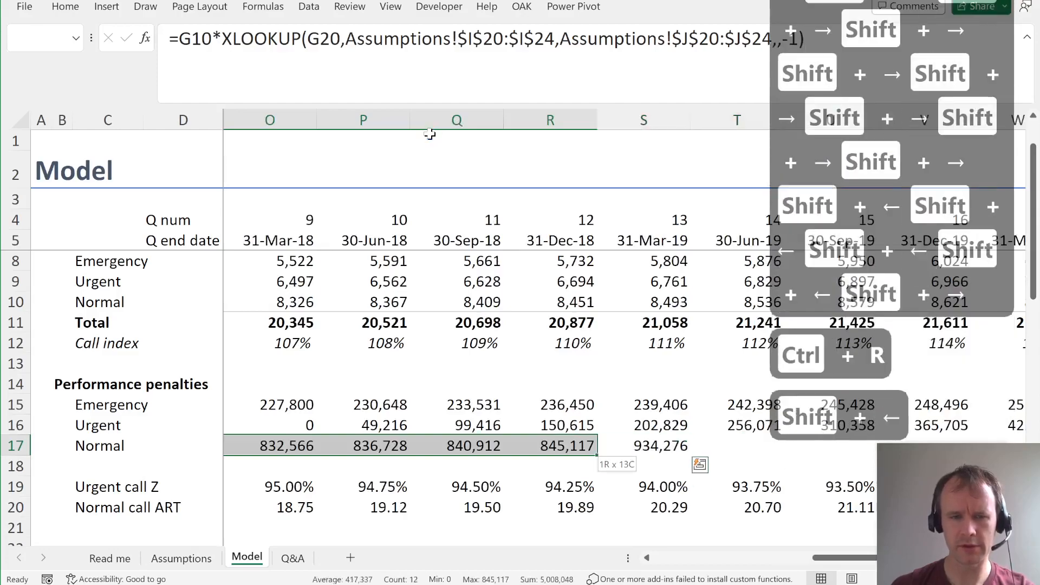
pyautogui.hotkey('shift', 'Right')
pyautogui.hotkey('shift', 'Right')
pyautogui.hotkey('shift', 'Right')
pyautogui.hotkey('shift', 'Right')
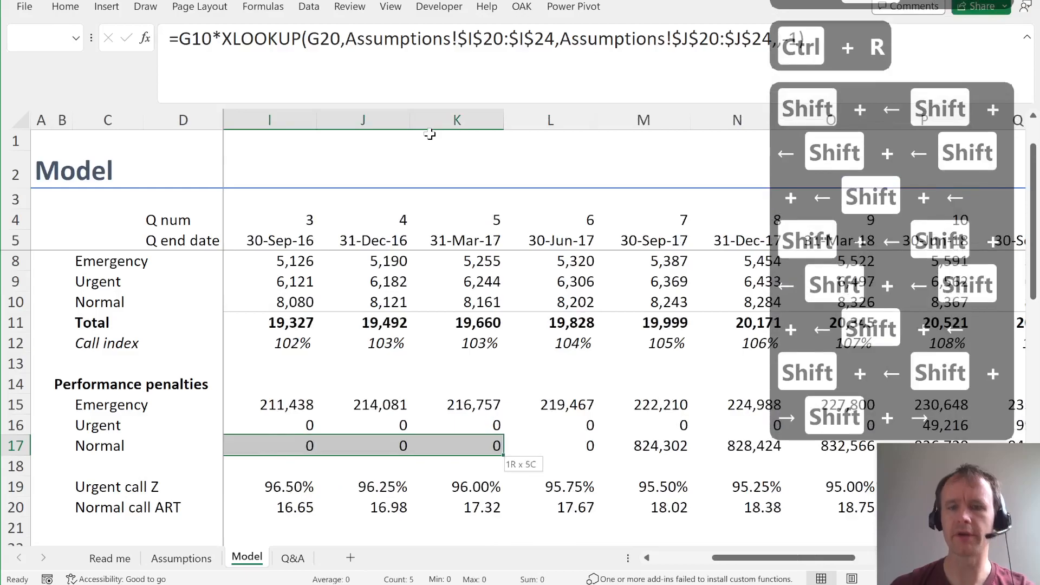
pyautogui.hotkey('shift', 'Right')
pyautogui.hotkey('shift', 'Right')
pyautogui.hotkey('shift', 'Right')
pyautogui.hotkey('shift', 'Right')
pyautogui.hotkey('shift', 'Right')
pyautogui.hotkey('shift', 'Right')
pyautogui.hotkey('shift', 'Right')
pyautogui.hotkey('shift', 'Right')
pyautogui.hotkey('shift', 'Right')
pyautogui.hotkey('shift', 'Right')
pyautogui.hotkey('shift', 'Right')
pyautogui.hotkey('shift', 'Right')
pyautogui.hotkey('shift', 'Right')
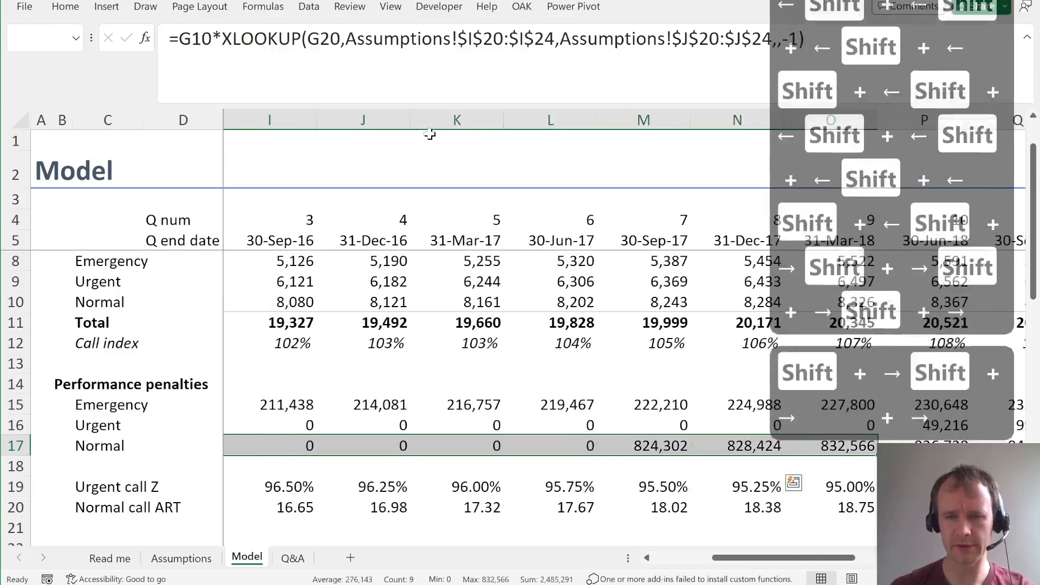
pyautogui.hotkey('ctrl', 'shift', 'Right')
pyautogui.hotkey('ctrl', 'r')
pyautogui.press('Left')
pyautogui.press('Right')
pyautogui.press('Down')
pyautogui.press('Left')
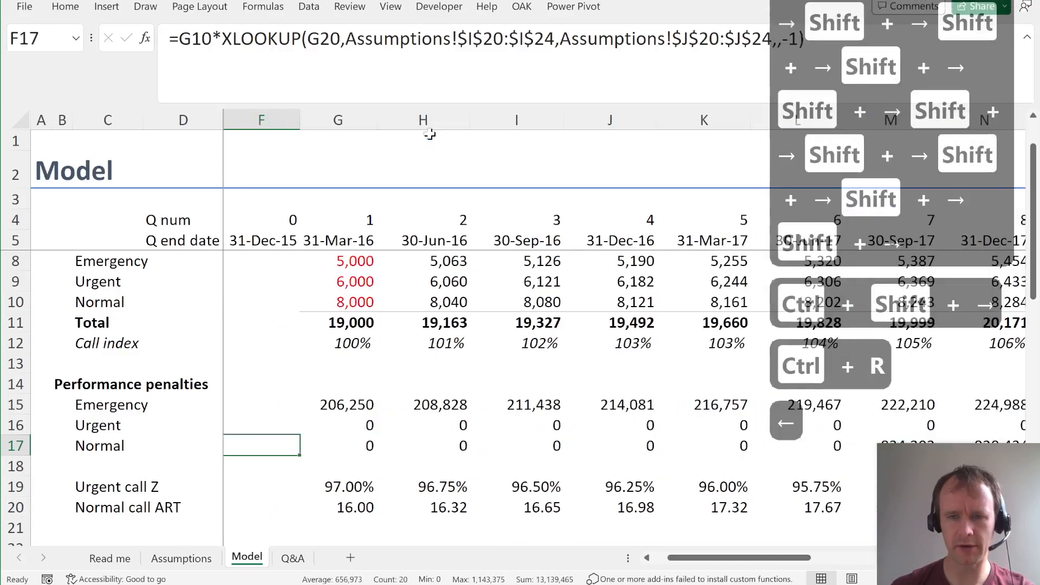
# - Insert a row below the Normal penalty and label it "Total" in bold in C18
pyautogui.press('Down')
pyautogui.press('Left')
pyautogui.press('Left')
pyautogui.press('Down')
pyautogui.press('Down')
pyautogui.press('Left')
pyautogui.press('Down')
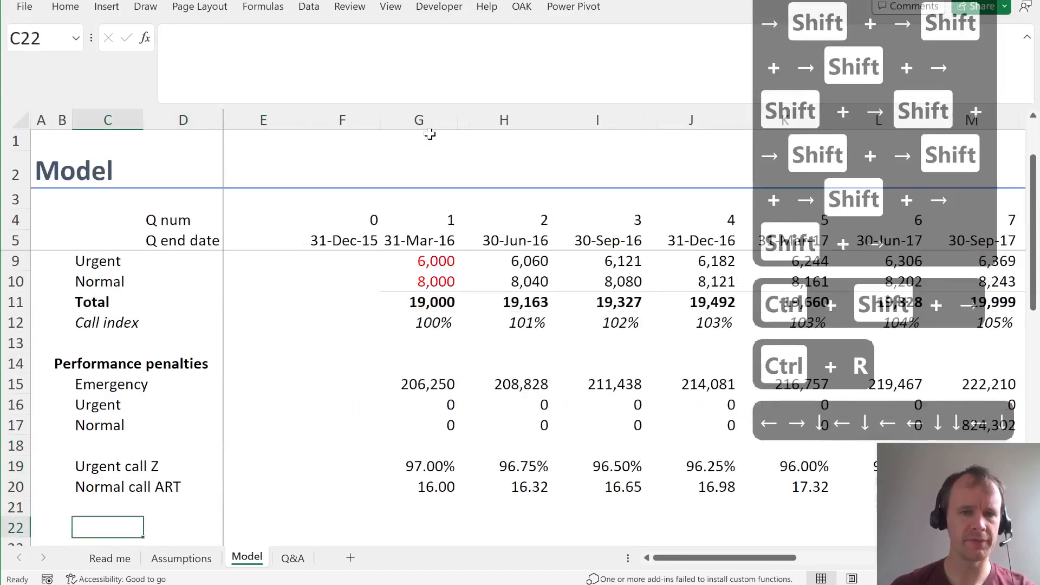
pyautogui.press('Up')
pyautogui.press('Up')
pyautogui.press('Up')
pyautogui.press('Up')
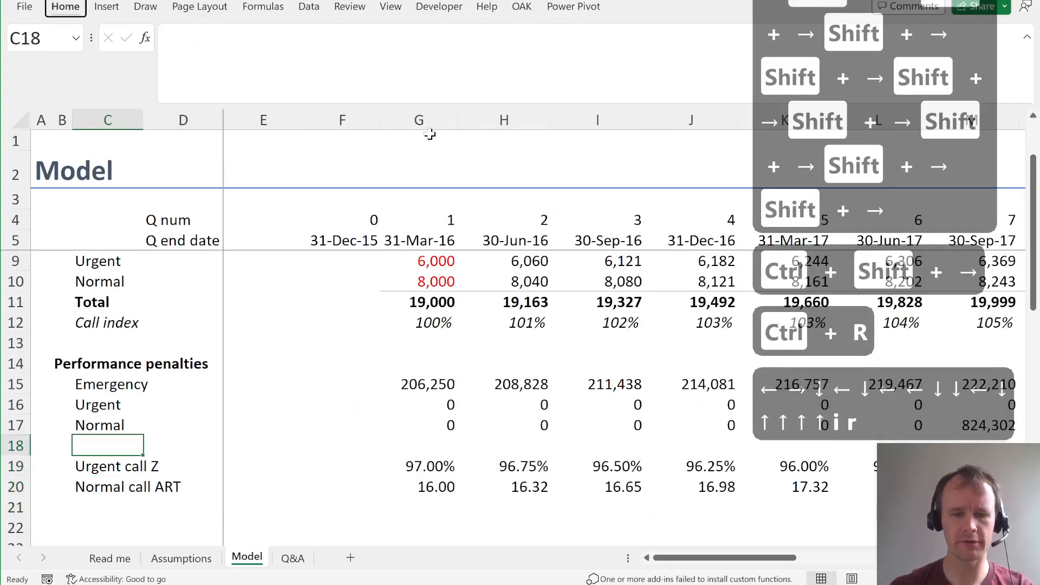
pyautogui.hotkey('ctrl', 'b')
pyautogui.write('Total')
pyautogui.press('Tab')
pyautogui.press('Right')
pyautogui.press('Right')
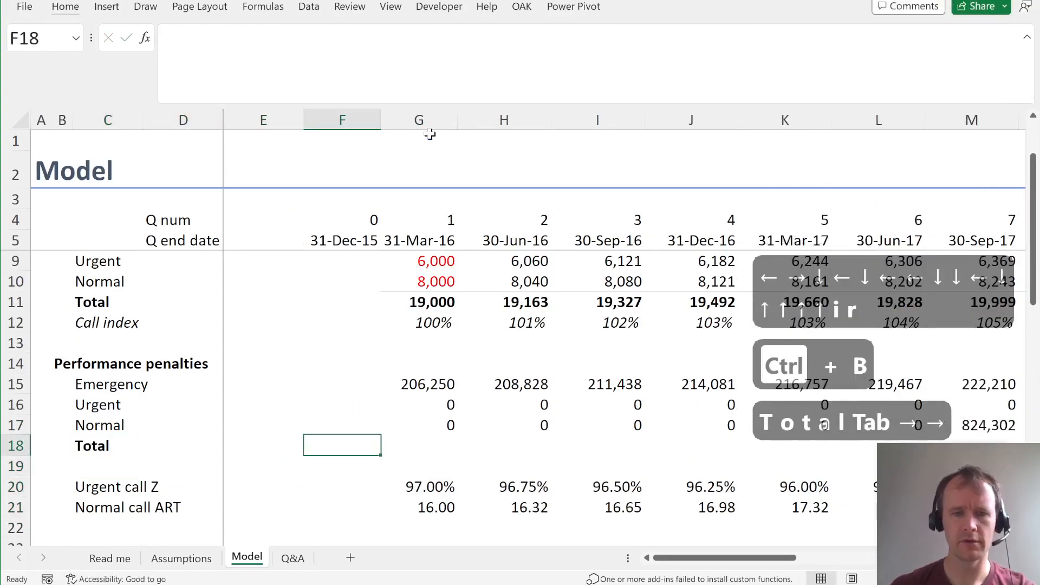
# - Sum the three penalties G15:G17 in G18 and format the cell bold with a top border
pyautogui.press('Right')
pyautogui.hotkey('alt', '=')
pyautogui.hotkey('ctrl', 'Return')
pyautogui.hotkey('ctrl', 'b')
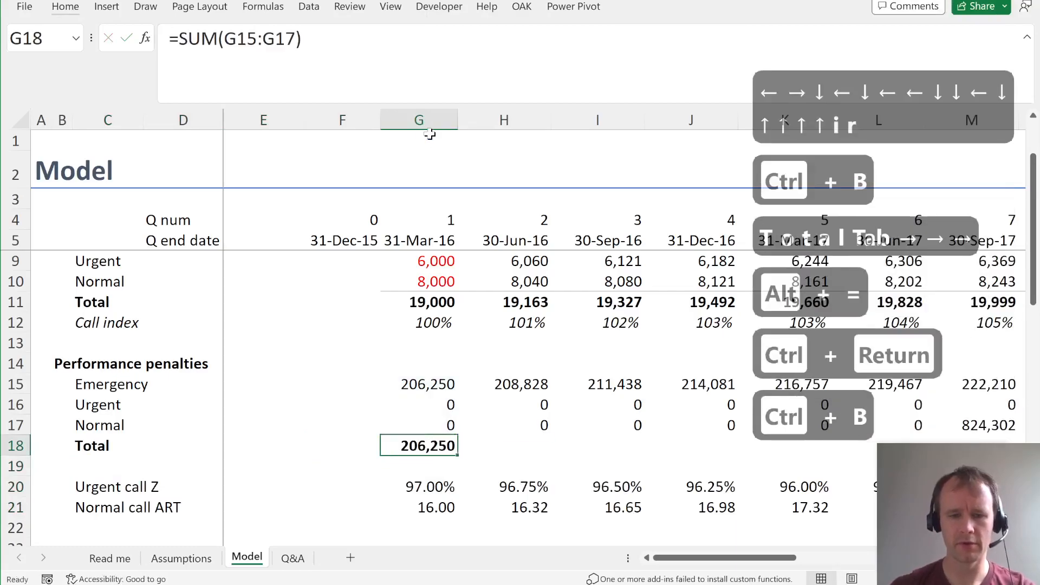
pyautogui.hotkey('alt', 'h')
pyautogui.press('b')
pyautogui.press('p')
pyautogui.hotkey('ctrl', 'Return')
# - Fill the penalty total formula from G18 across row 18 to Z18
pyautogui.hotkey('ctrl', 'Right')
pyautogui.hotkey('ctrl', 'Left')
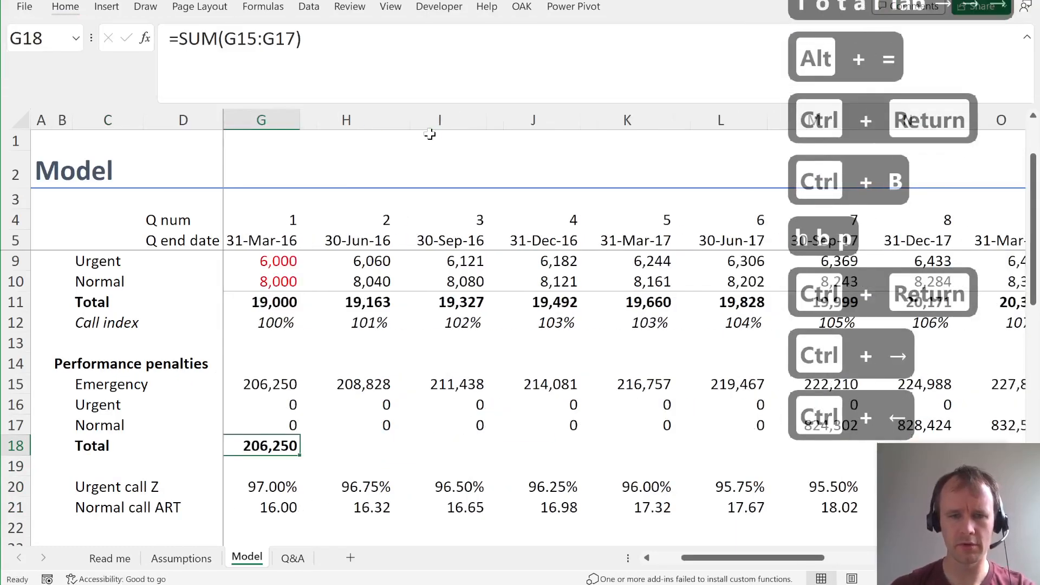
pyautogui.hotkey('ctrl', 'shift', 'Right')
pyautogui.hotkey('ctrl', 'r')
pyautogui.press('Left')
pyautogui.press('Right')
pyautogui.hotkey('ctrl', 'Left')
# - Check the cost inputs on the Assumptions sheet and enter the heading "Expected costs" in B23 of the Model sheet
pyautogui.press('Down')
pyautogui.press('Left')
pyautogui.press('Down')
pyautogui.press('Down')
pyautogui.press('Down')
pyautogui.press('Down')
pyautogui.press('Down')
pyautogui.press('Up')
pyautogui.hotkey('ctrl', 'pageup')
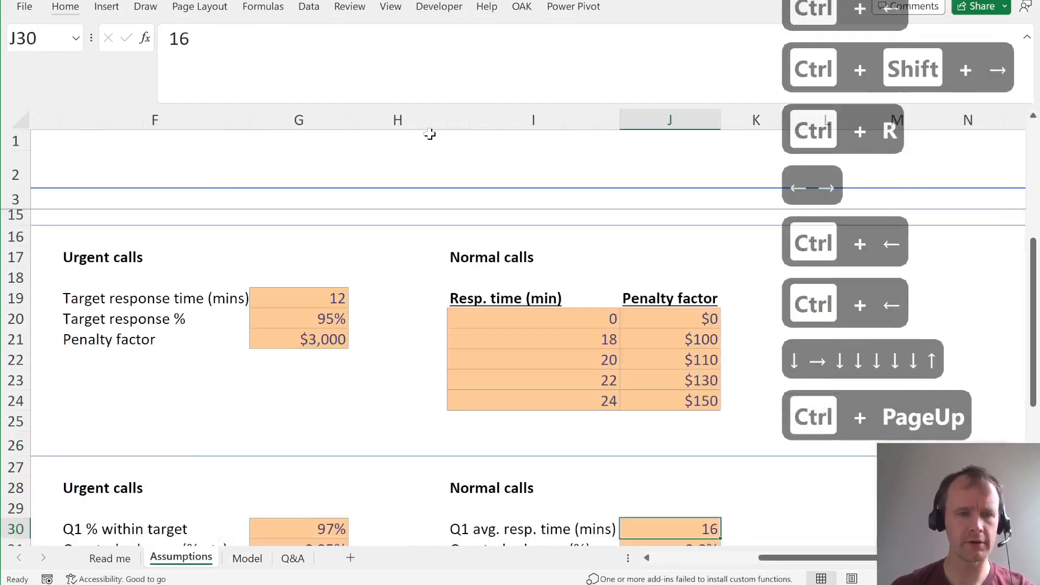
pyautogui.hscroll(-5, 287, 412)
pyautogui.scroll(-5, 287, 413)
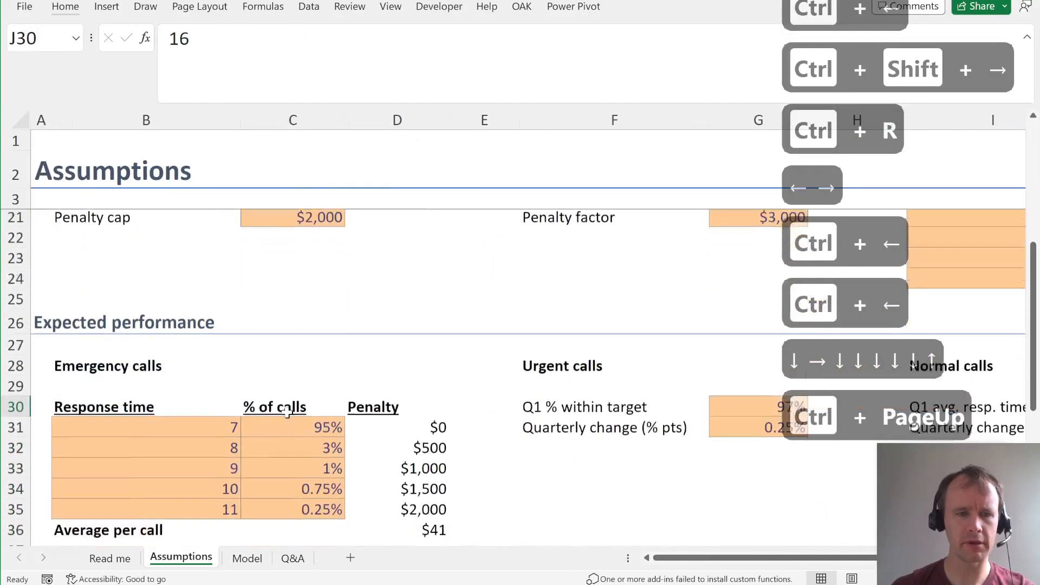
pyautogui.scroll(-2, 287, 413)
pyautogui.click(225, 355)
pyautogui.hotkey('ctrl', 'pagedown')
pyautogui.write('Ex')
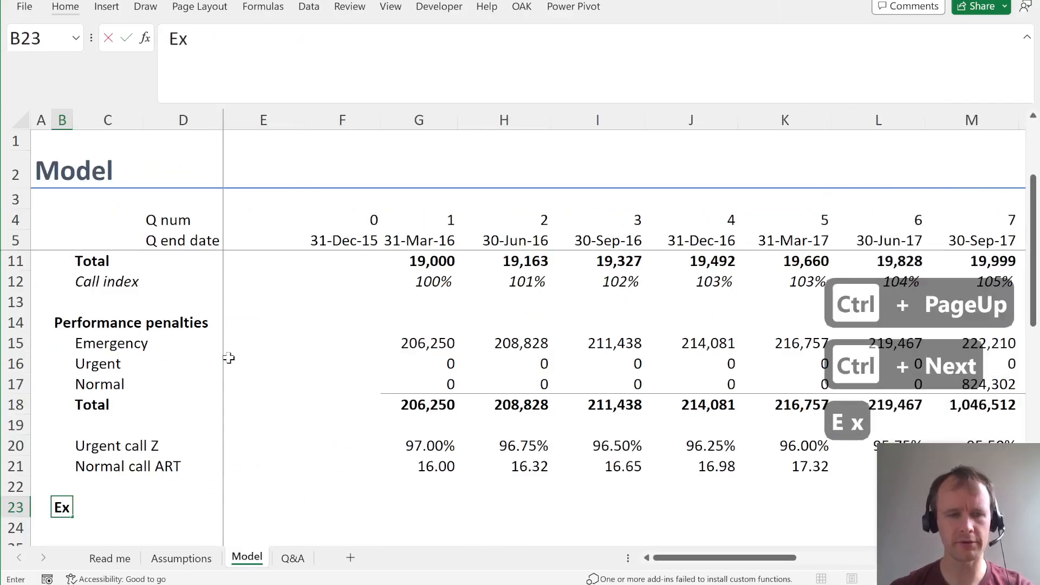
pyautogui.write('pected costs')
pyautogui.press('Return')
pyautogui.press('Right')
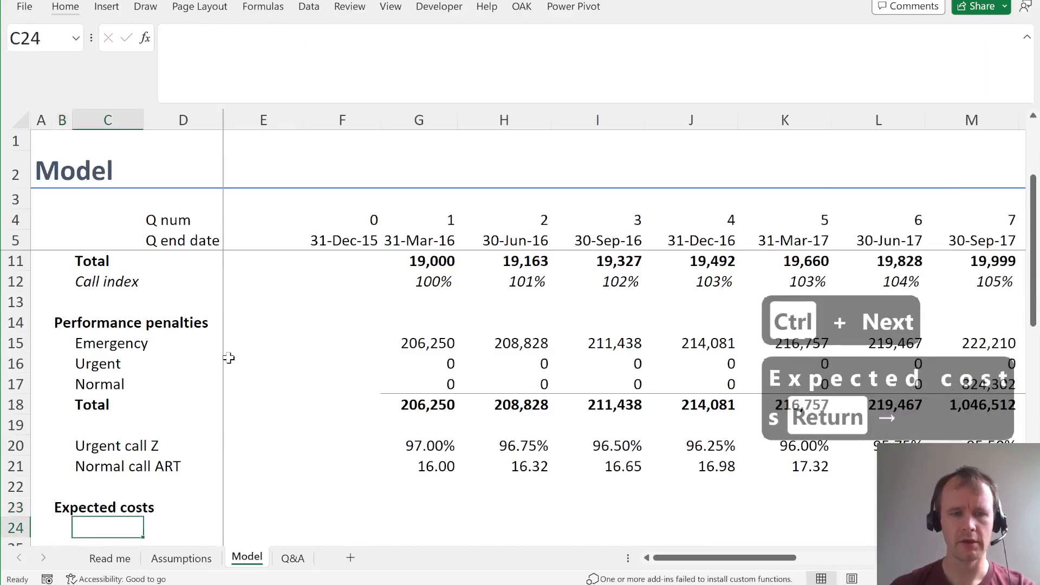
# - Enter the row labels "Ambulances (#)" in C24 and "Staff (#)" in C25
pyautogui.press('Down')
pyautogui.press('Down')
pyautogui.press('Up')
pyautogui.press('Up')
pyautogui.write('Ambulan')
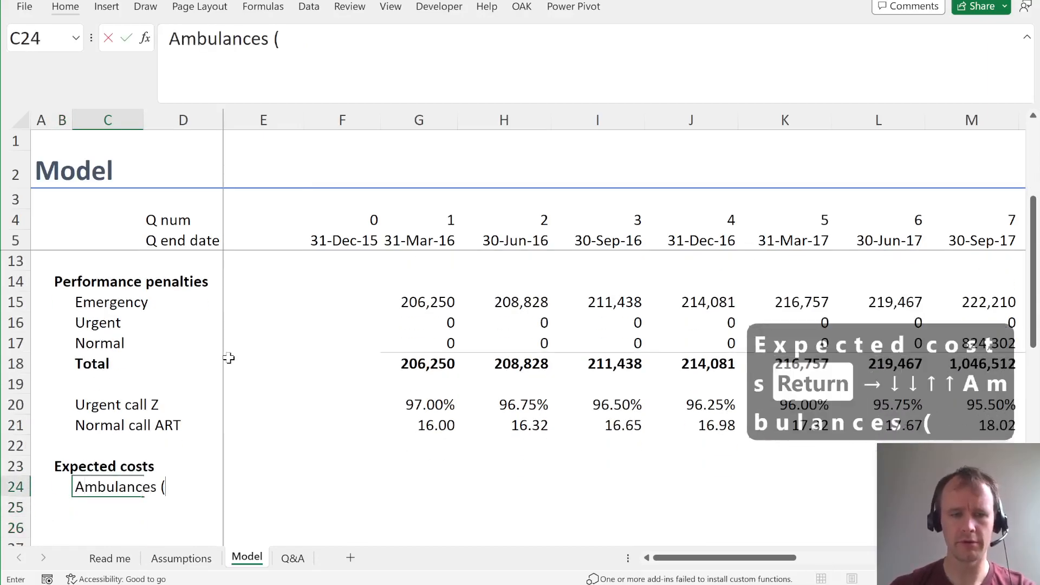
pyautogui.press('Return')
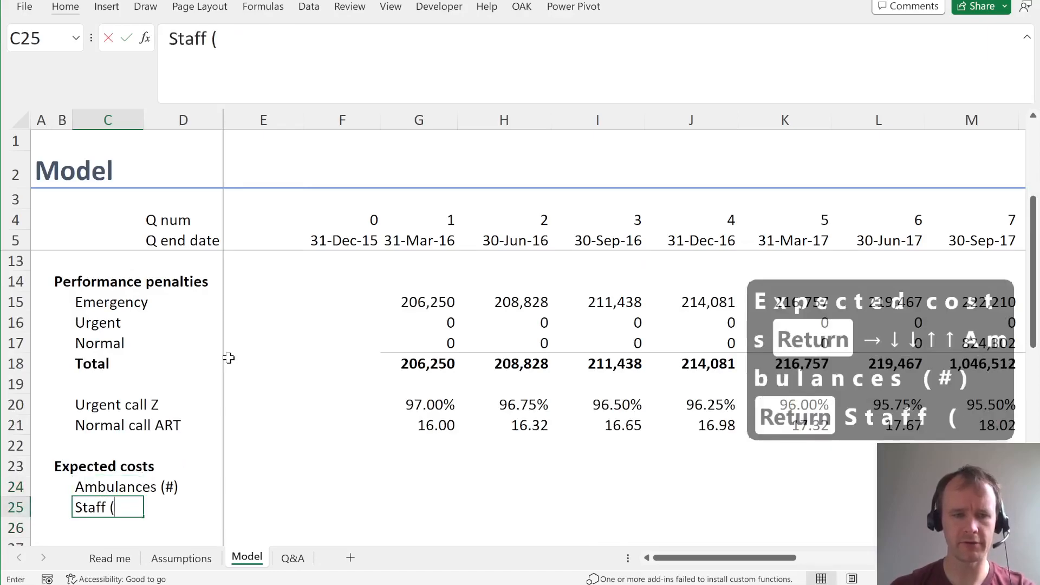
pyautogui.write('Staff (#)')
pyautogui.press('Return')
# - Copy the two labels in C24:C25 to C27:C28
pyautogui.press('Up')
pyautogui.press('Up')
pyautogui.hotkey('shift', 'Down')
pyautogui.hotkey('ctrl', 'c')
pyautogui.press('Down')
pyautogui.press('Down')
pyautogui.press('Down')
pyautogui.hotkey('ctrl', 'v')
# - Edit the copied labels to read "Ambulance cost" in C27 and "Staff cost" in C28
pyautogui.press('F2')
pyautogui.press('BackSpace')
pyautogui.press('BackSpace')
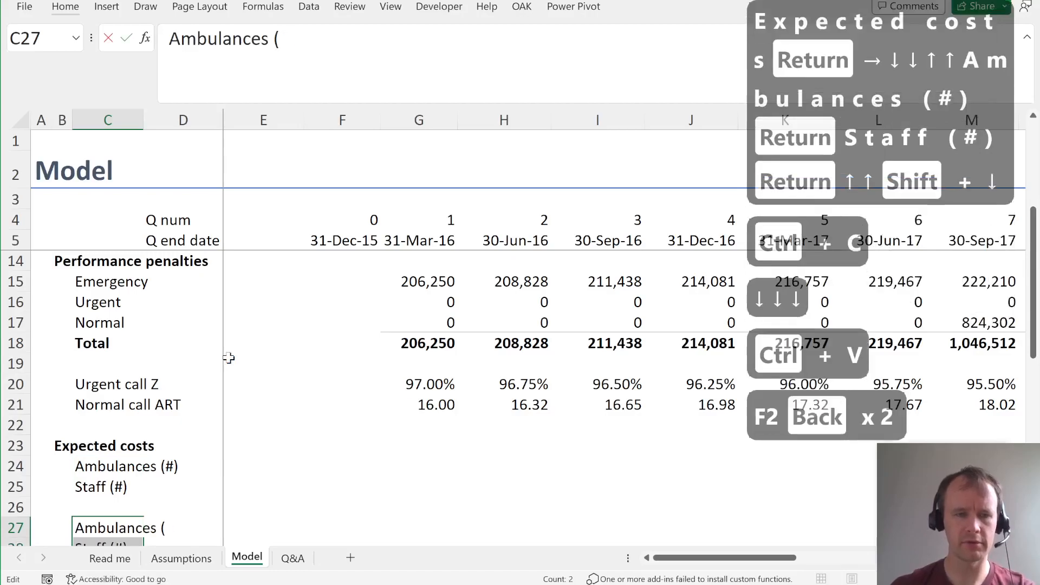
pyautogui.write('cost')
pyautogui.press('Return')
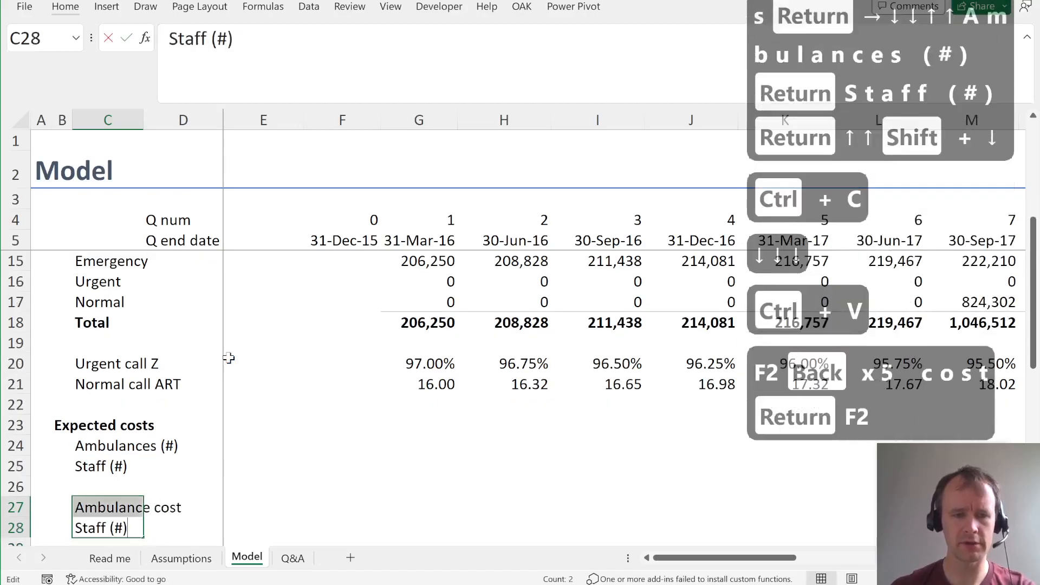
pyautogui.press('BackSpace')
pyautogui.press('BackSpace')
pyautogui.press('BackSpace')
pyautogui.press('BackSpace')
pyautogui.write('cost')
pyautogui.press('Return')
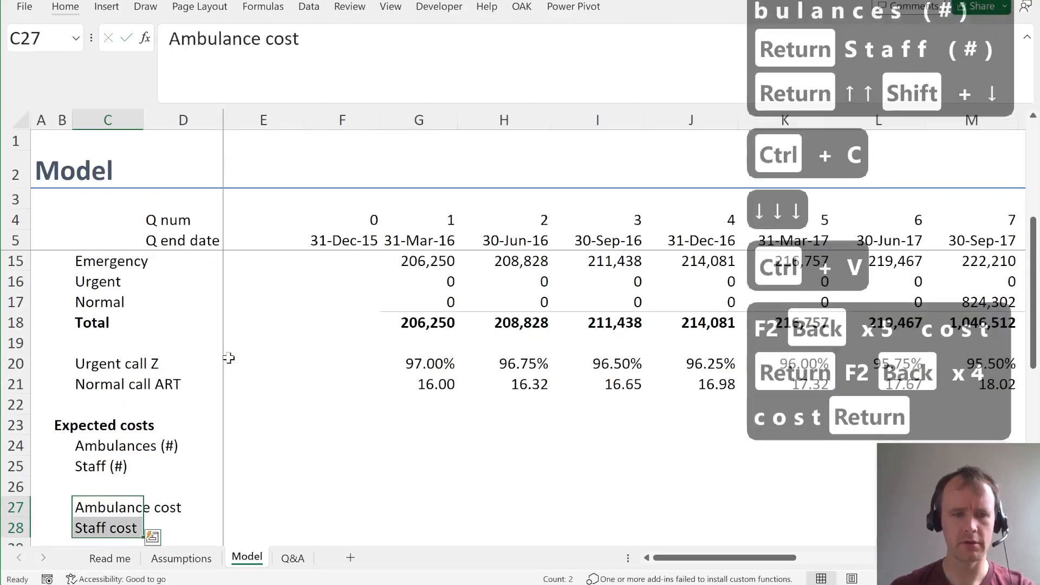
# - Enter the row label "Other costs" in C29
pyautogui.press('Down')
pyautogui.press('Down')
pyautogui.write('Other costs')
pyautogui.press('Return')
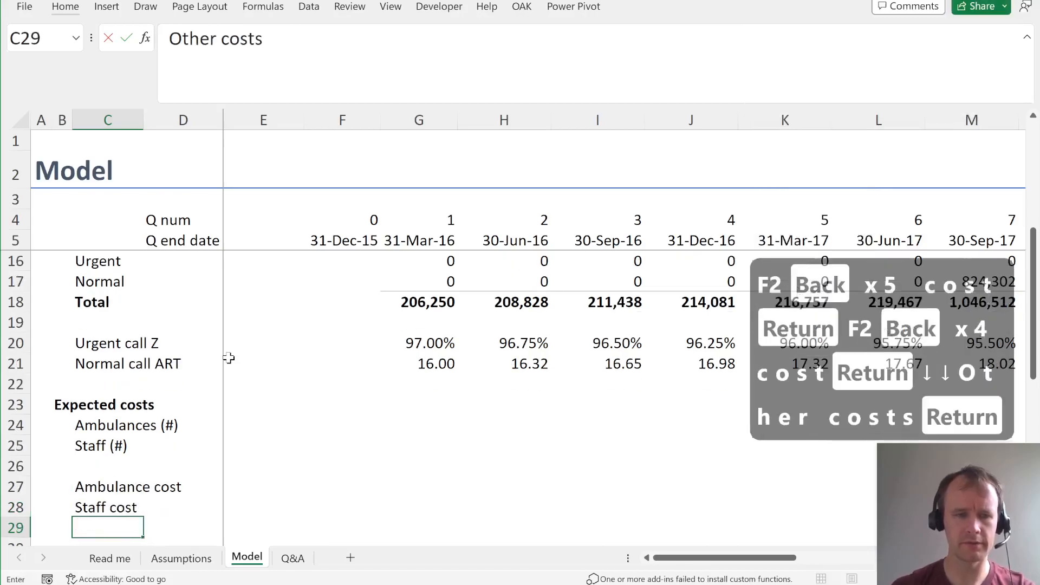
# - Start a G24 formula that turns Assumptions!C41:D41 into a column with TOCOL, followed by a multiplication sign
pyautogui.press('Up')
pyautogui.press('Right')
pyautogui.press('Up')
pyautogui.press('Up')
pyautogui.press('Right')
pyautogui.press('Up')
pyautogui.press('Up')
pyautogui.press('Up')
pyautogui.press('Right')
pyautogui.press('Right')
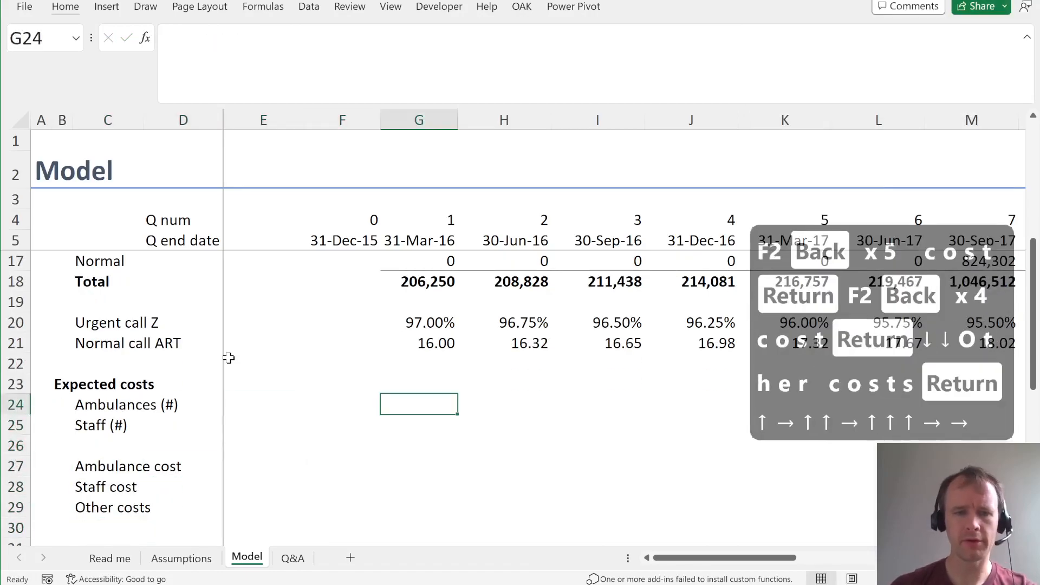
pyautogui.write('=')
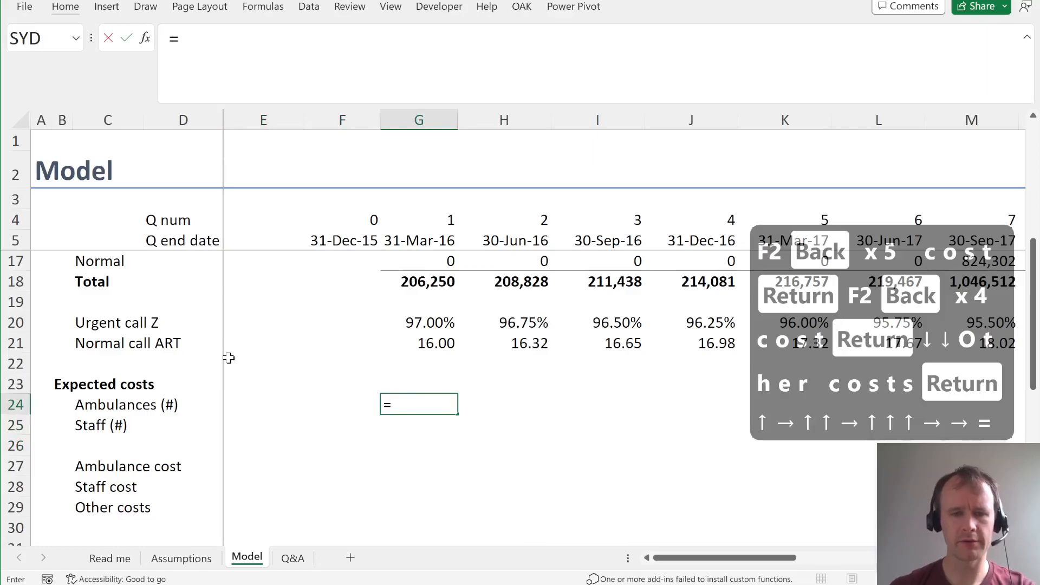
pyautogui.press('ctrl+Prior')
pyautogui.write('toc')
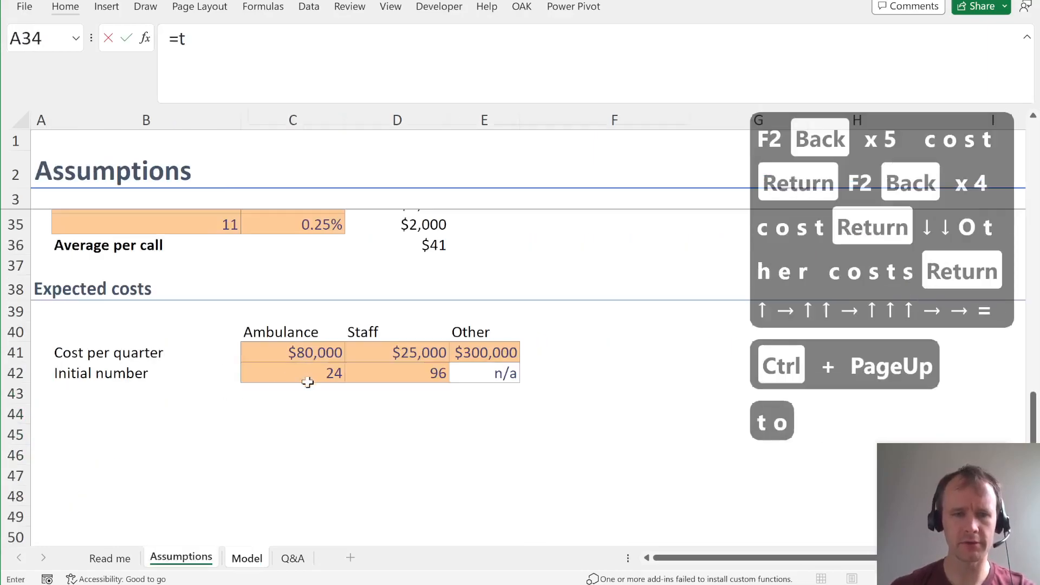
pyautogui.press('Tab')
pyautogui.click(319, 353)
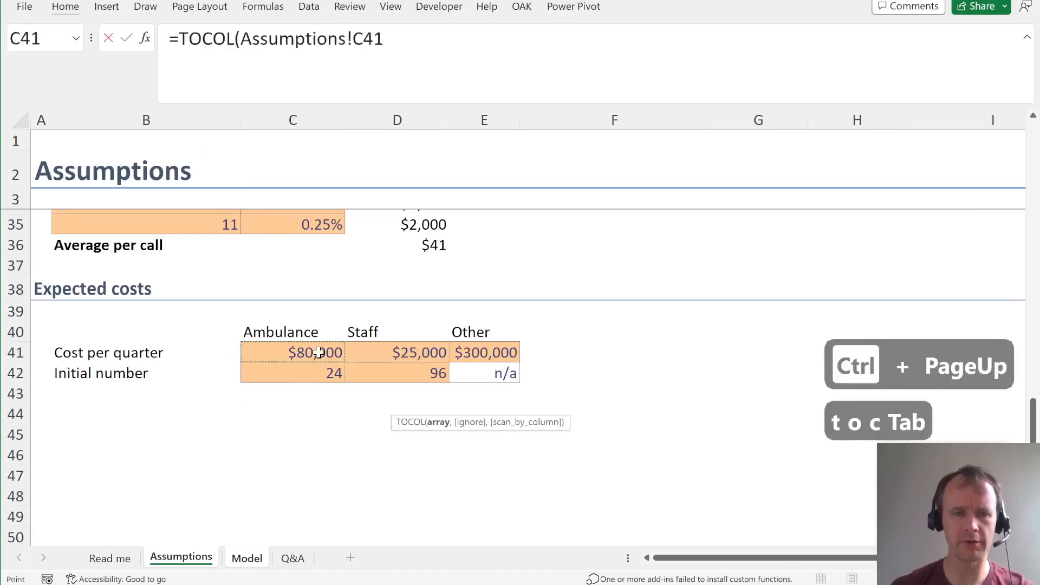
pyautogui.hotkey('shift', 'Right')
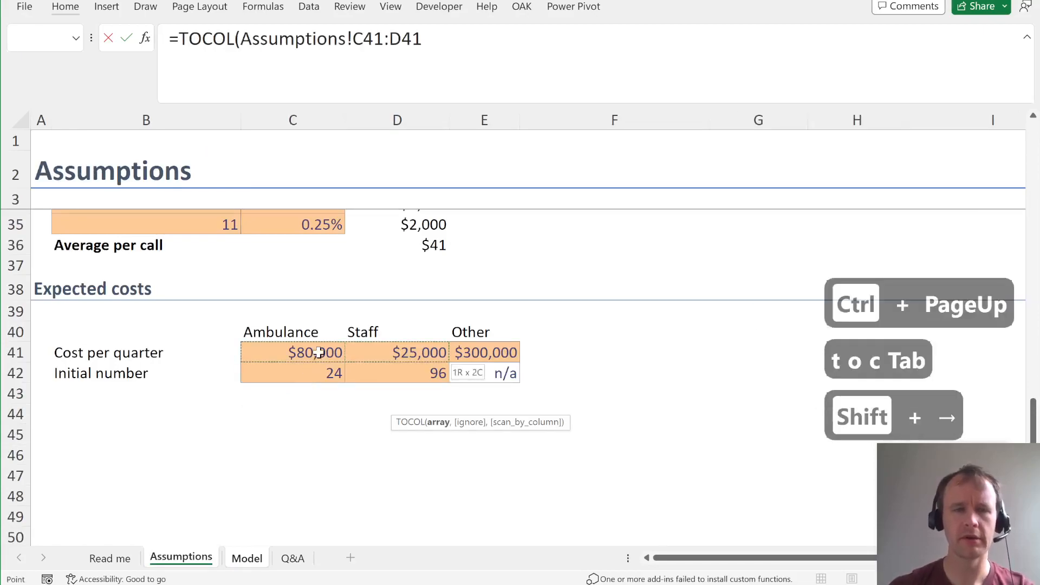
pyautogui.write(')*')
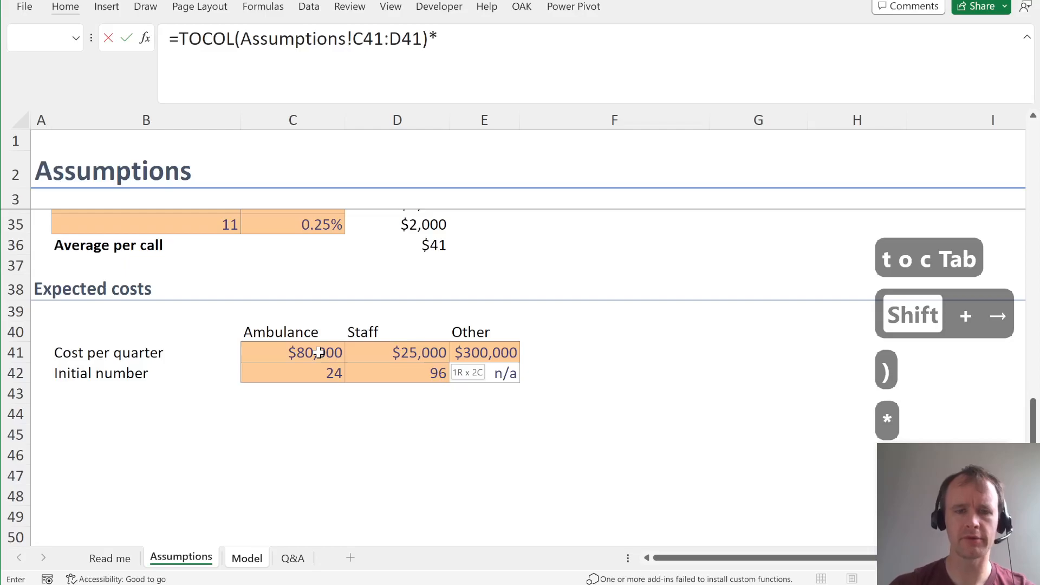
# - Multiply the TOCOL result by the call index spill range Model!G12# and enter the G24 formula
pyautogui.press('F4')
pyautogui.scroll(4, 430, 328)
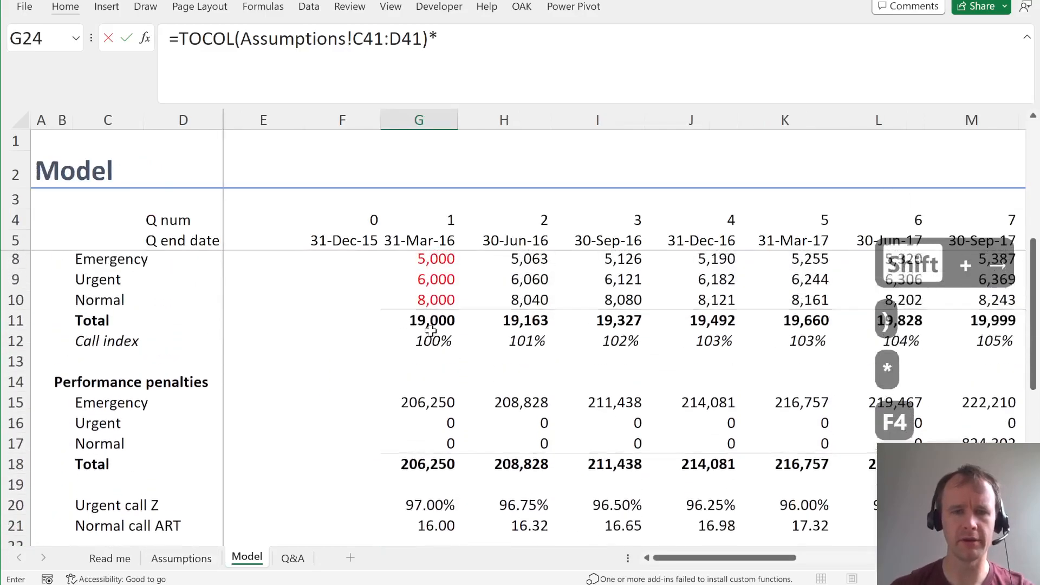
pyautogui.click(431, 401)
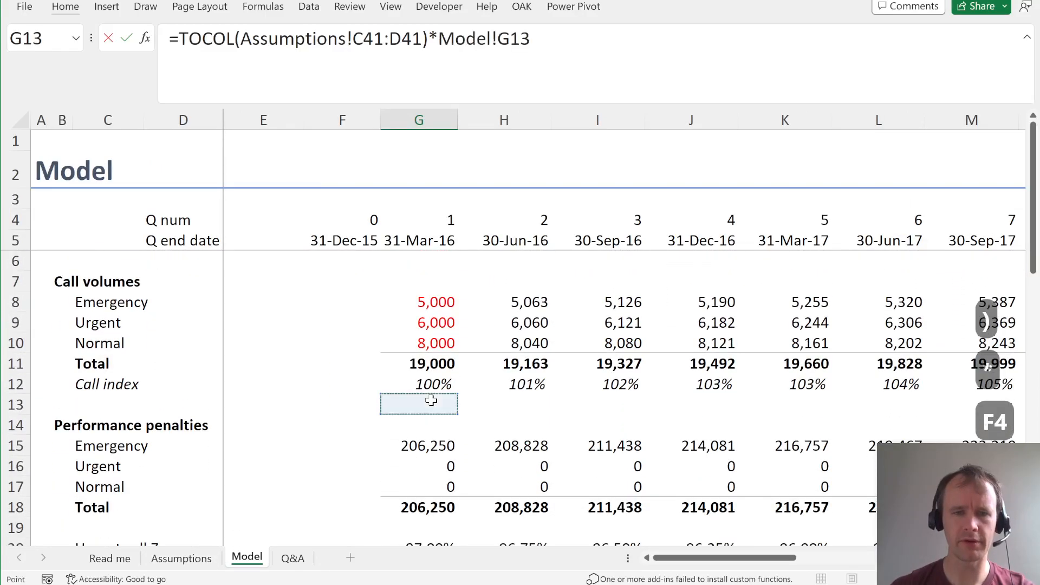
pyautogui.click(428, 385)
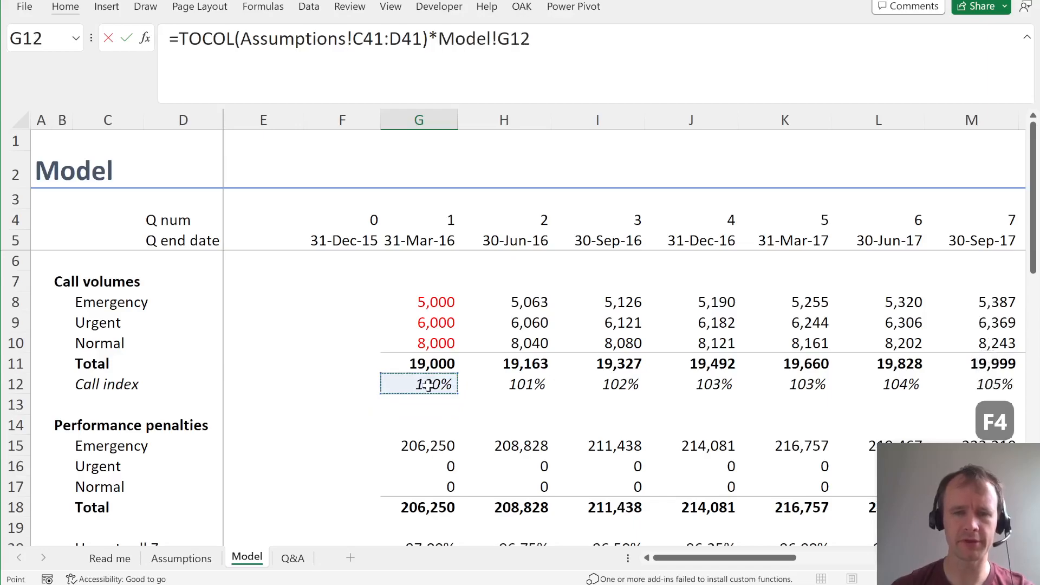
pyautogui.hotkey('ctrl', 'shift', 'Right')
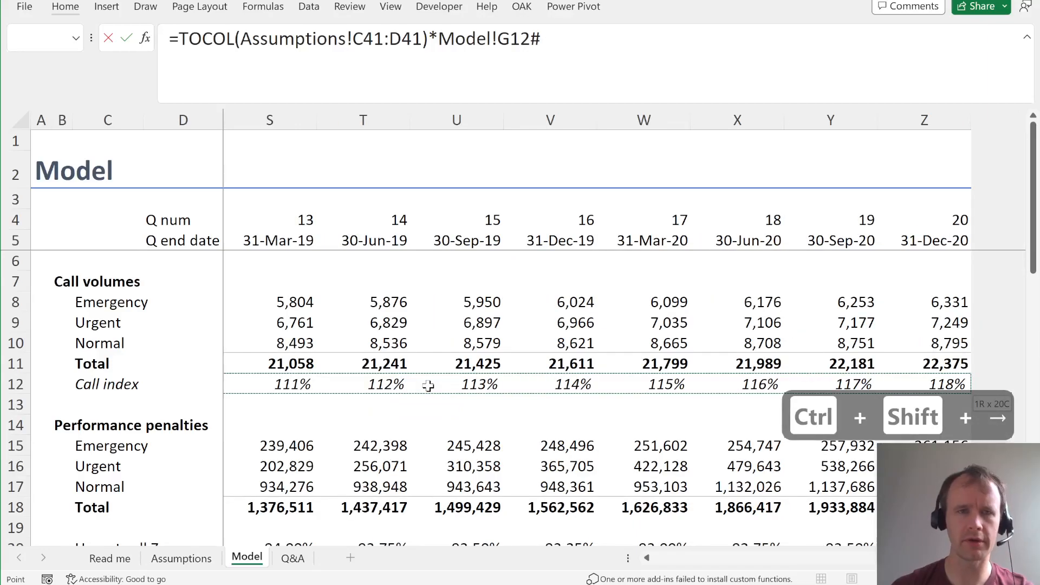
pyautogui.press('Return')
pyautogui.press('Up')
pyautogui.press('Down')
pyautogui.press('Down')
pyautogui.press('Down')
pyautogui.press('Down')
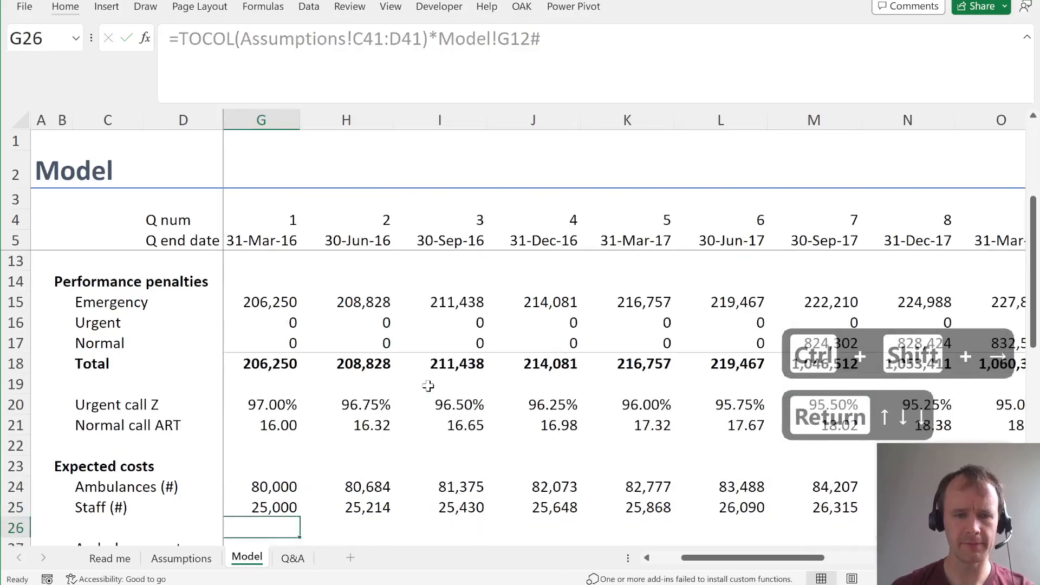
pyautogui.press('Up')
pyautogui.write('=')
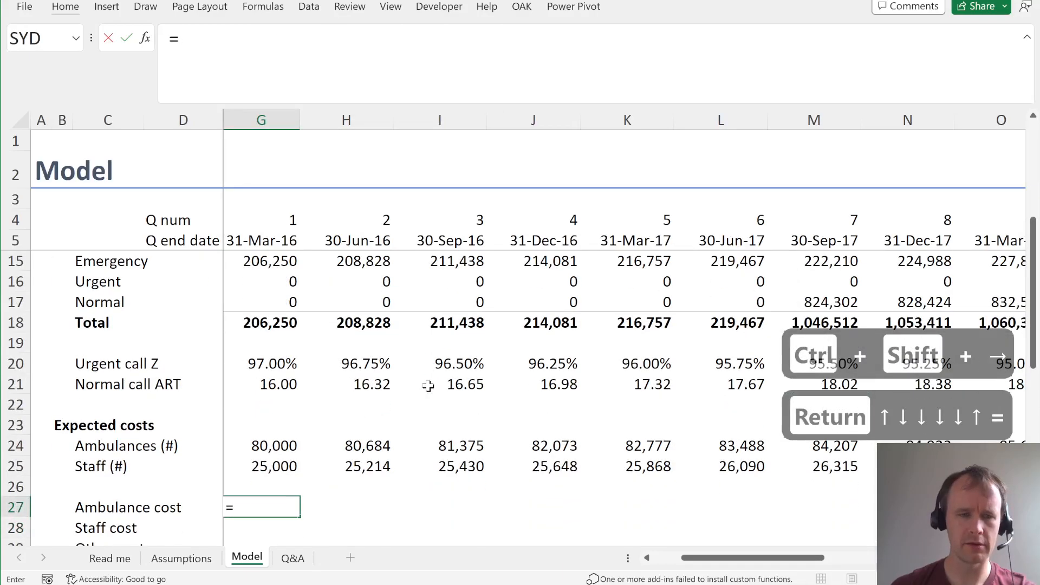
pyautogui.press('Escape')
# - Check the source rows for ambulance and staff cost per quarter and initial number on the Assumptions sheet
pyautogui.press('Up')
pyautogui.press('Up')
pyautogui.press('Up')
pyautogui.hotkey('ctrl', 'pageup')
pyautogui.press('Right')
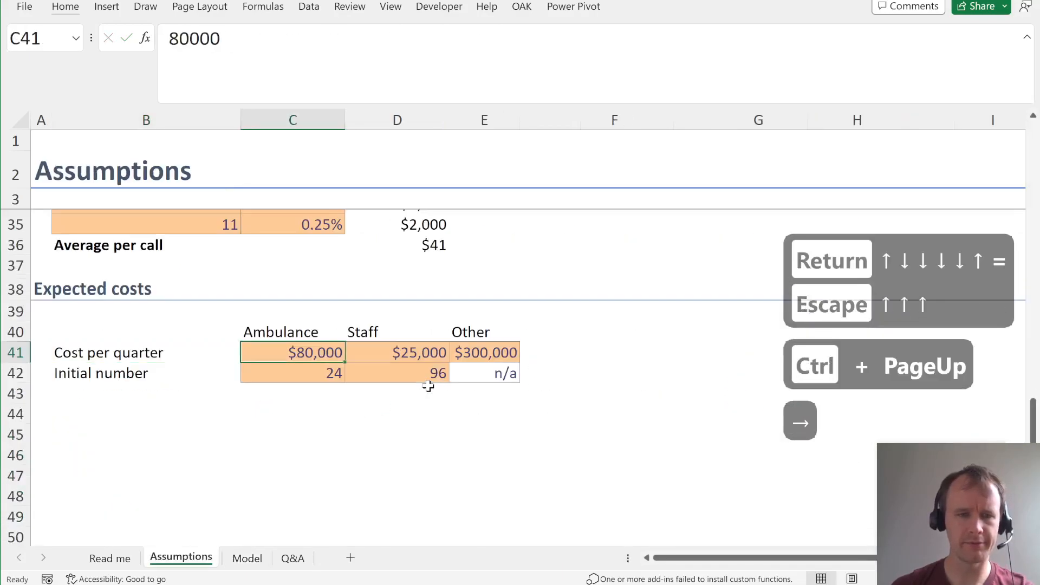
pyautogui.hotkey('shift', 'space')
pyautogui.press('Down')
pyautogui.hotkey('shift', 'space')
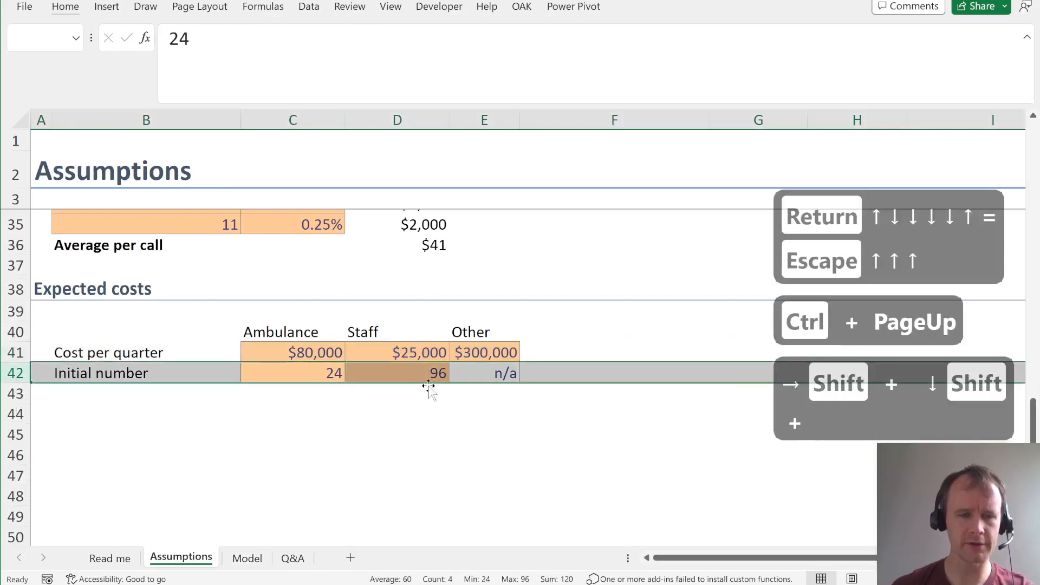
pyautogui.press('Left')
pyautogui.press('Right')
pyautogui.hotkey('ctrl', 'pagedown')
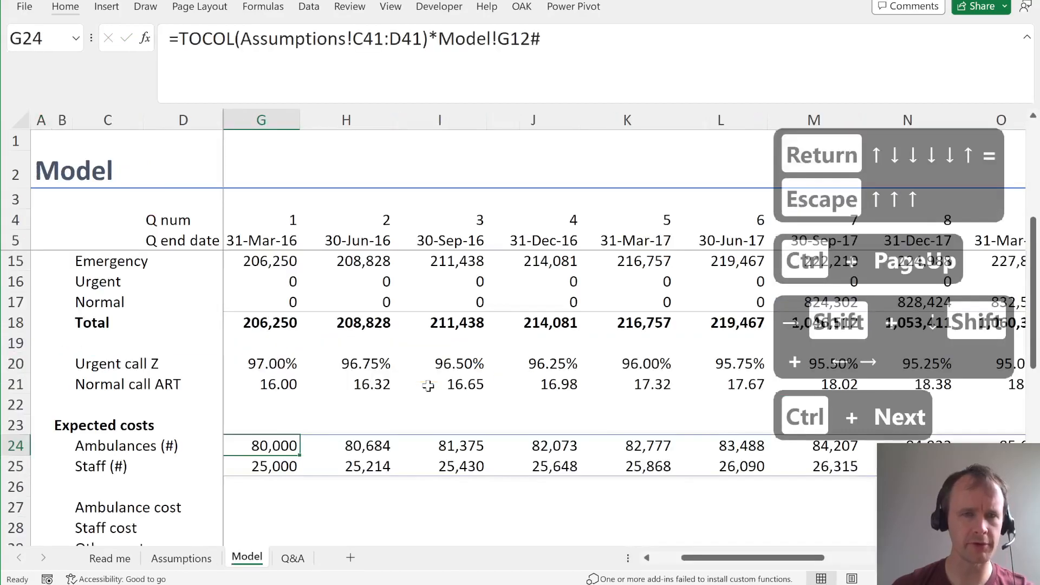
# - Change the TOCOL reference in the G24 formula to the initial numbers, Assumptions!C42:D42
pyautogui.click(382, 39)
pyautogui.press('BackSpace')
pyautogui.write('2')
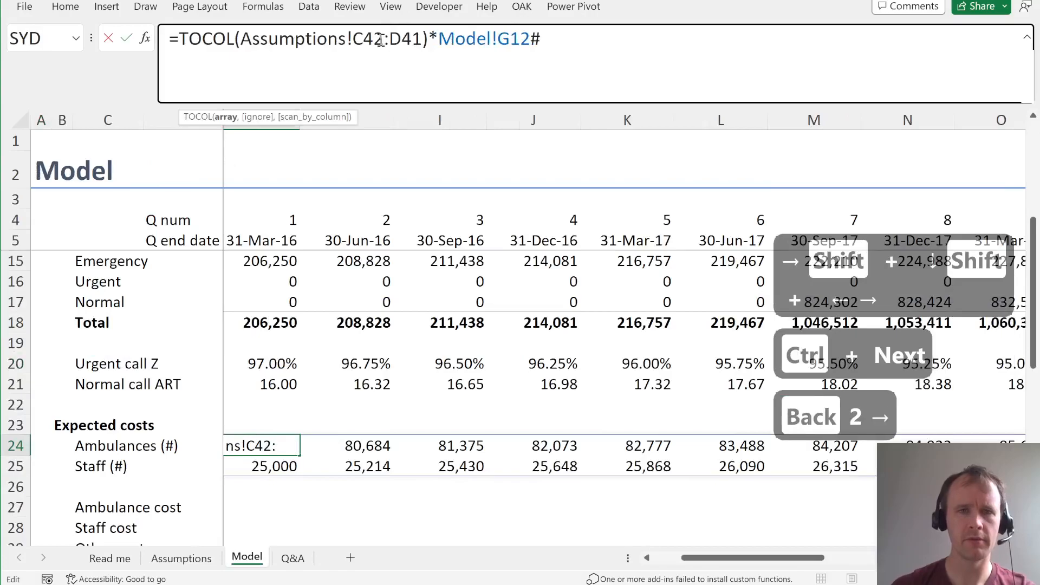
pyautogui.press('Right')
pyautogui.press('Right')
pyautogui.press('Right')
pyautogui.press('Delete')
pyautogui.write('2')
pyautogui.press('Return')
# - Show two decimal places for the ambulance and staff numbers in G24:Z25
pyautogui.press('Up')
pyautogui.hotkey('ctrl', 'shift', 'Right')
pyautogui.hotkey('ctrl', 'shift', 'Down')
pyautogui.press('alt')
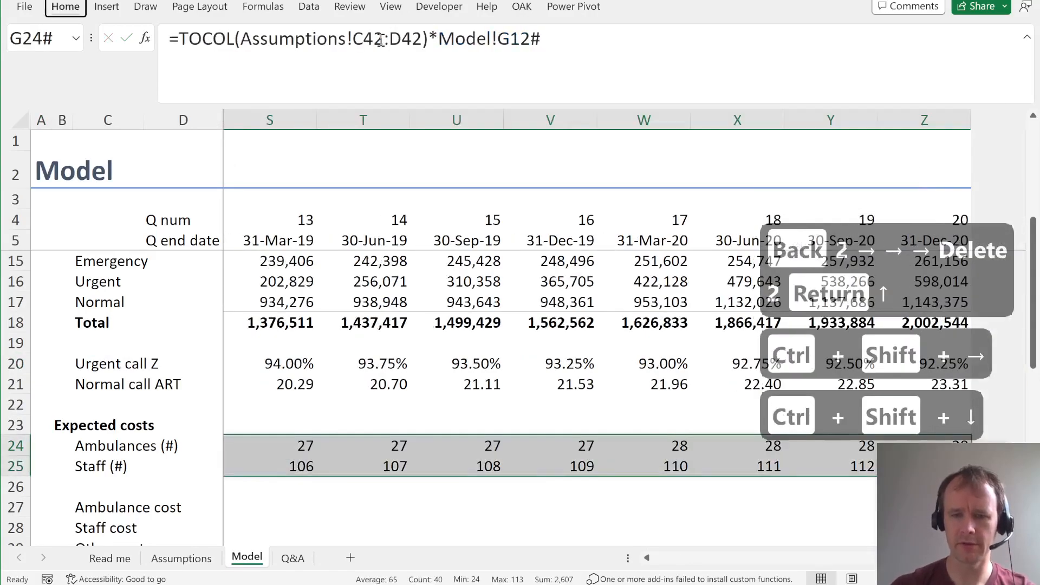
pyautogui.press('h')
pyautogui.press('0')
pyautogui.press('alt')
pyautogui.press('h')
pyautogui.press('0')
# - Start the ambulance cost formula in G27 by multiplying the spill range G24# by a TOCOL function
pyautogui.press('Left')
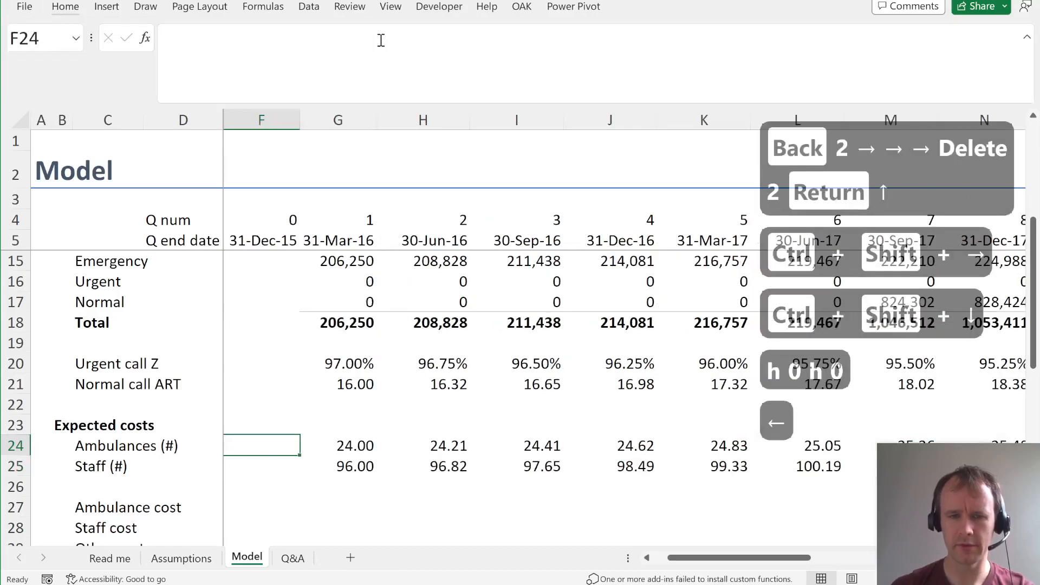
pyautogui.press('Right')
pyautogui.press('Down')
pyautogui.press('Down')
pyautogui.press('Down')
pyautogui.press('Down')
pyautogui.press('Down')
pyautogui.press('Up')
pyautogui.press('Up')
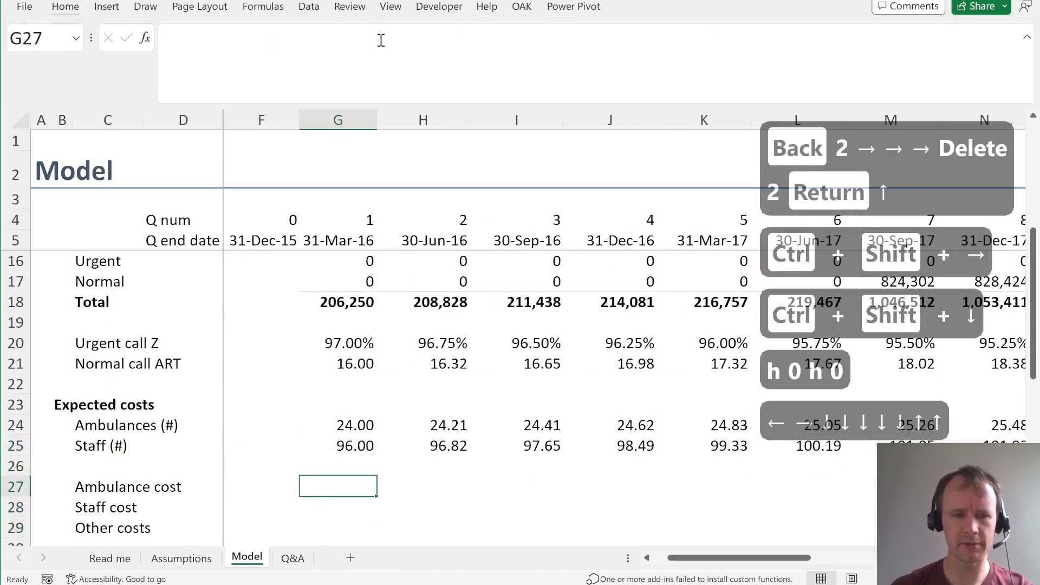
pyautogui.write('=')
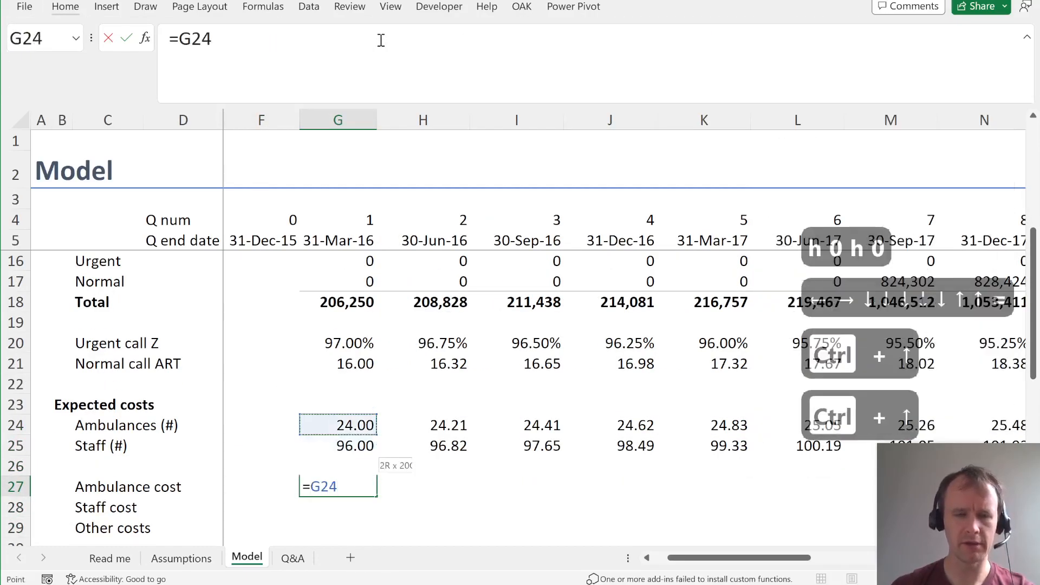
pyautogui.hotkey('ctrl', 'shift', 'Down')
pyautogui.hotkey('ctrl', 'shift', 'Right')
pyautogui.write('*')
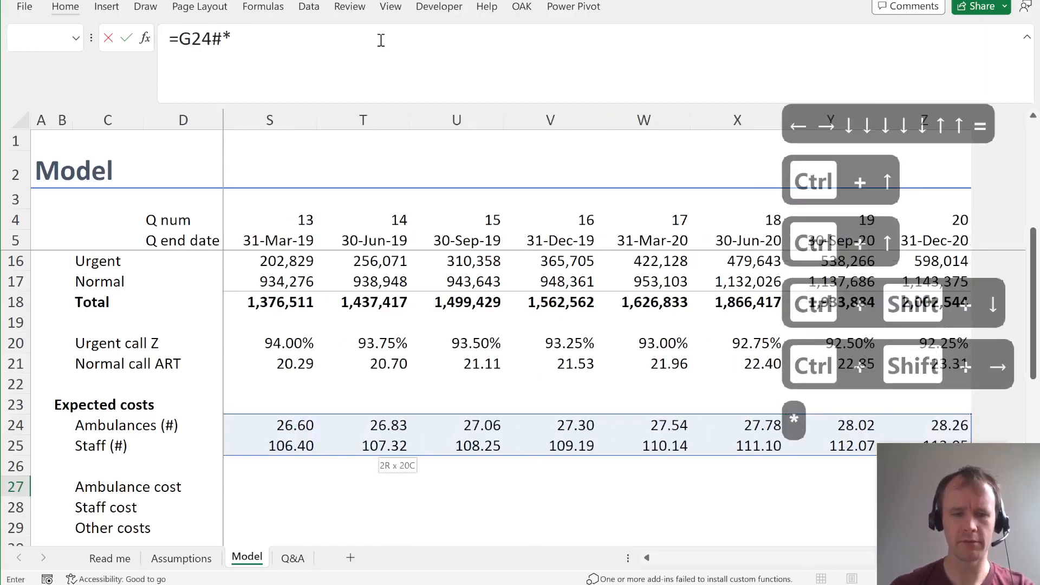
pyautogui.write('toc')
pyautogui.press('Tab')
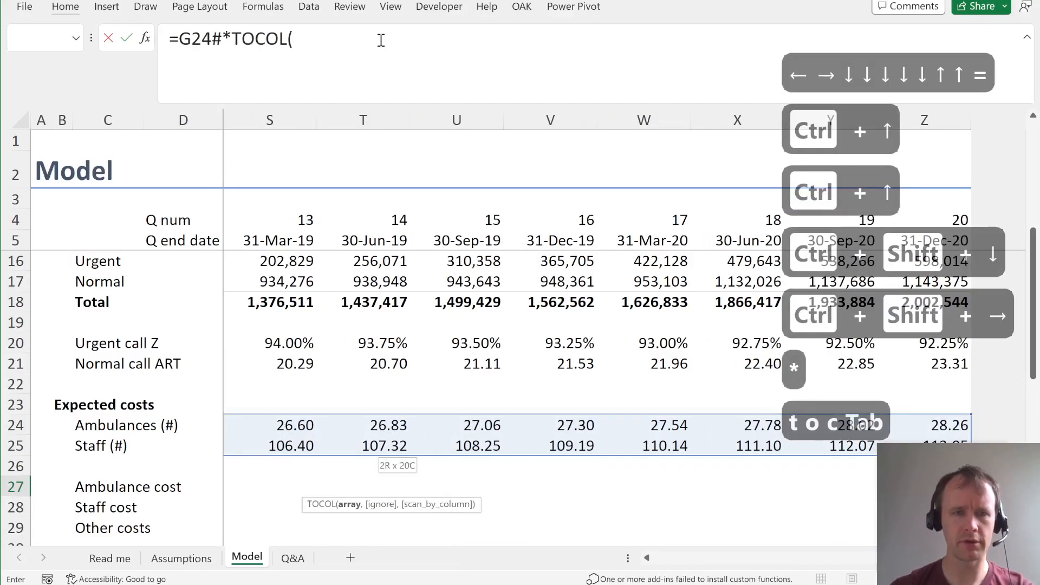
# - Complete the ambulance and staff cost formula in G27 as =G24#*TOCOL(Assumptions!C41:D41)
pyautogui.hotkey('ctrl', 'pageup')
pyautogui.click(317, 352)
pyautogui.hotkey('shift', 'Right')
pyautogui.write(')')
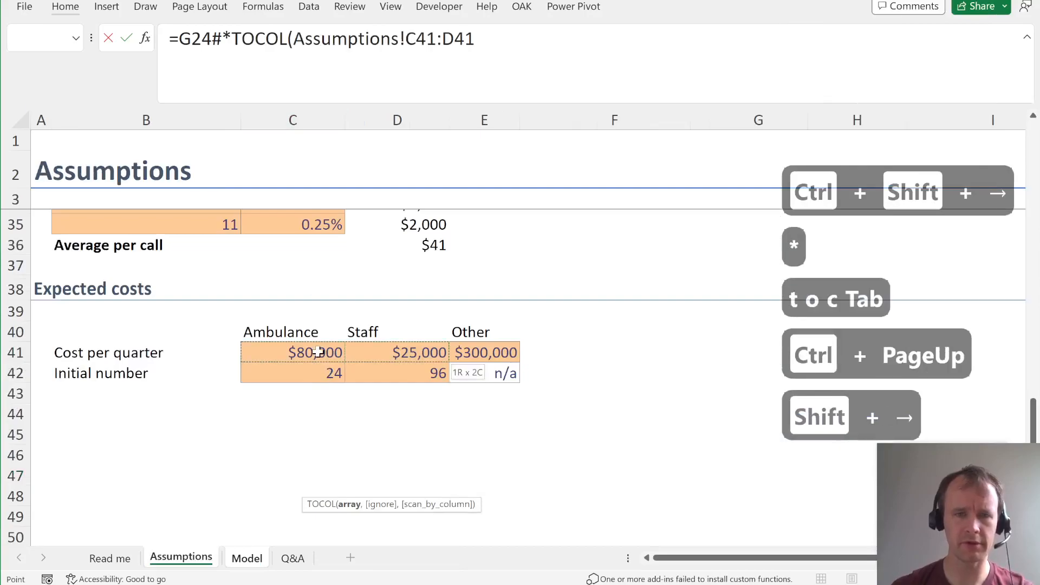
pyautogui.press('Return')
pyautogui.press('Up')
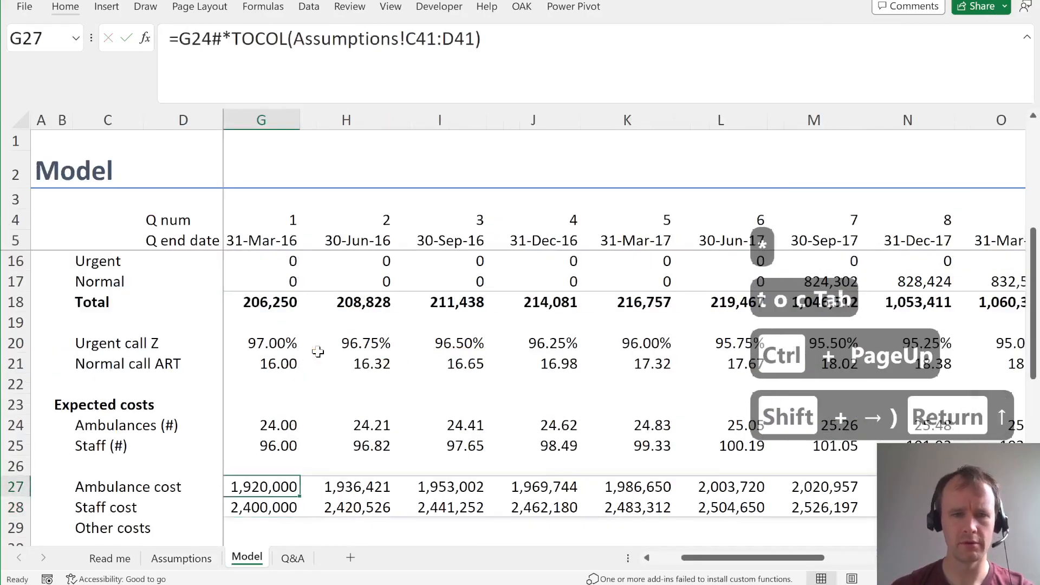
# - Link Other costs in G29 to =Assumptions!$E$41 and fill it across all the model's quarters
pyautogui.press('Down')
pyautogui.press('Down')
pyautogui.write('=')
pyautogui.hotkey('ctrl', 'pageup')
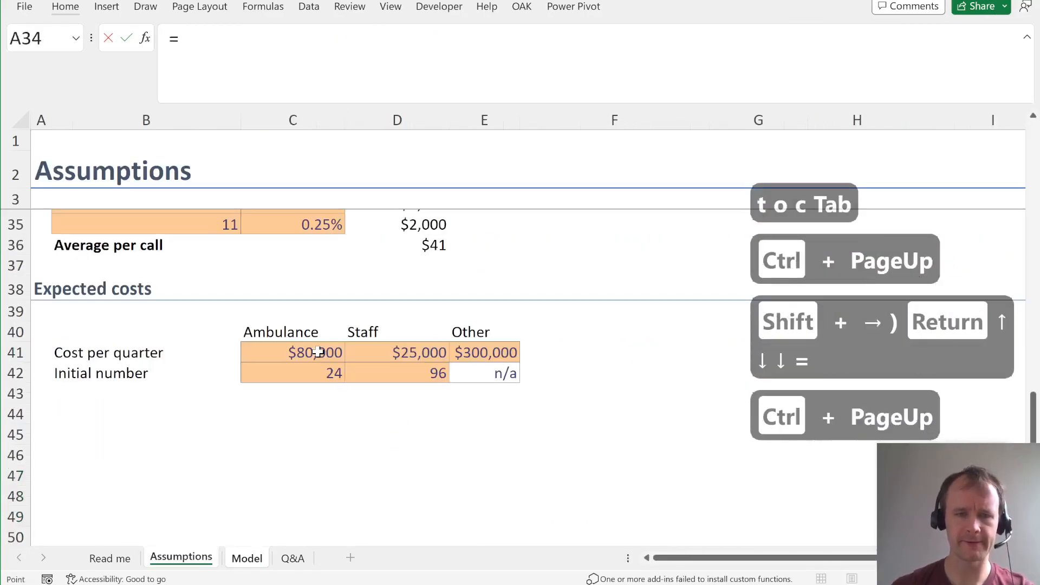
pyautogui.click(488, 352)
pyautogui.press('F4')
pyautogui.press('Return')
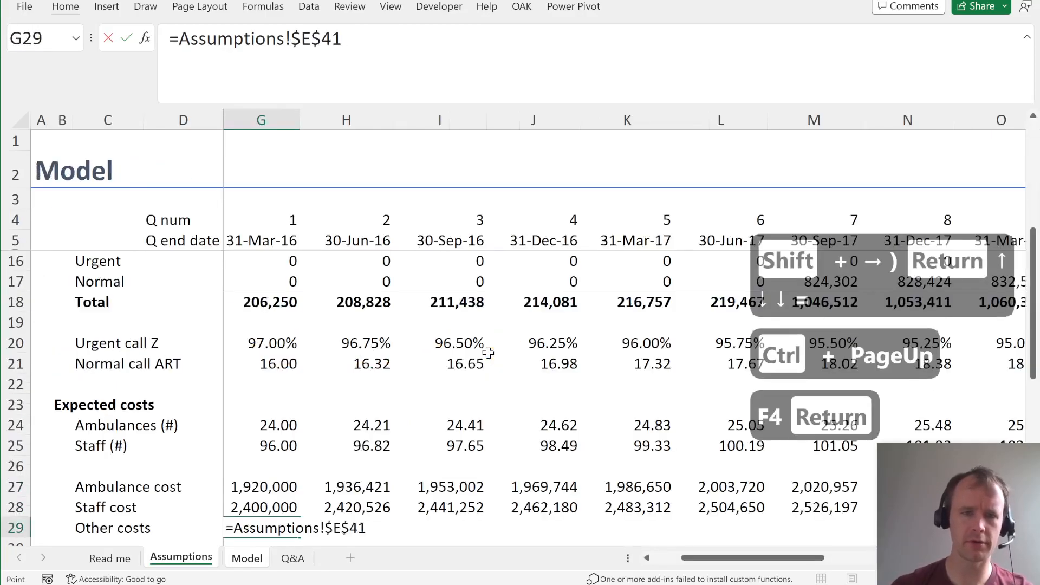
pyautogui.hotkey('ctrl', 'shift', 'Right')
pyautogui.hotkey('ctrl', 'r')
# - Enter the bold label "Total cost" in C30, below Other costs
pyautogui.press('Left')
pyautogui.press('Left')
pyautogui.press('Left')
pyautogui.press('Left')
pyautogui.press('Down')
pyautogui.hotkey('ctrl', 'b')
pyautogui.write('Total cost')
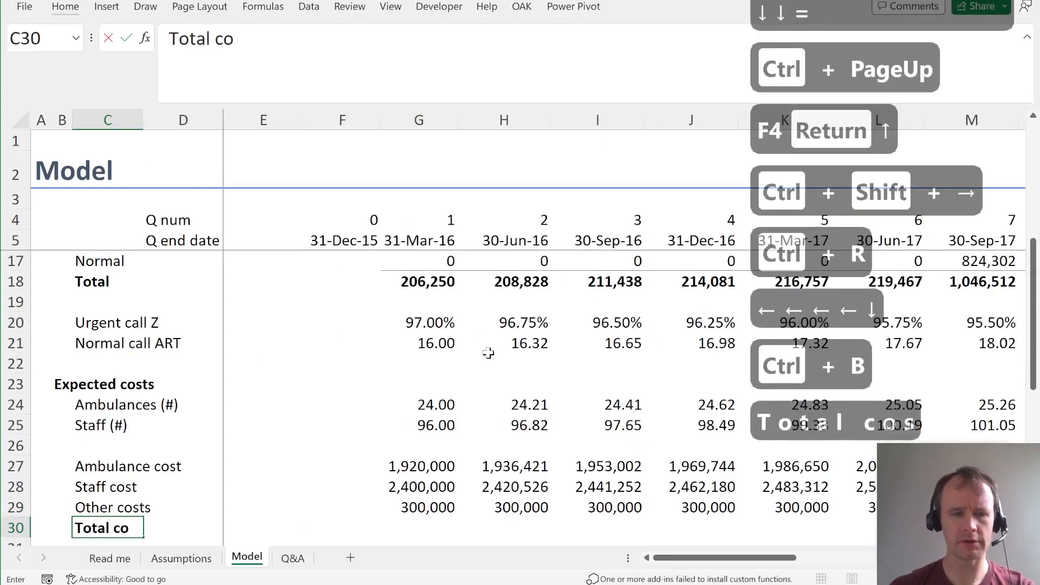
# - Fill the Total cost row with =SUM(G27:G29) across all quarters, formatted bold with a top border
pyautogui.press('Tab')
pyautogui.press('Tab')
pyautogui.press('Tab')
pyautogui.press('Tab')
pyautogui.hotkey('alt', '=')
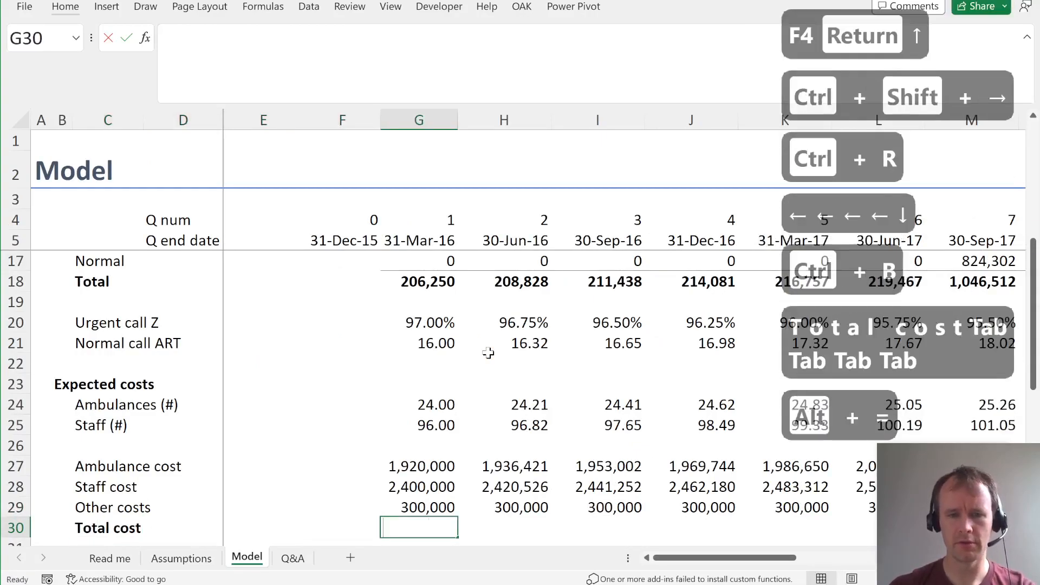
pyautogui.hotkey('ctrl', 'Return')
pyautogui.hotkey('ctrl', 'b')
pyautogui.hotkey('ctrl', 'shift', 'Right')
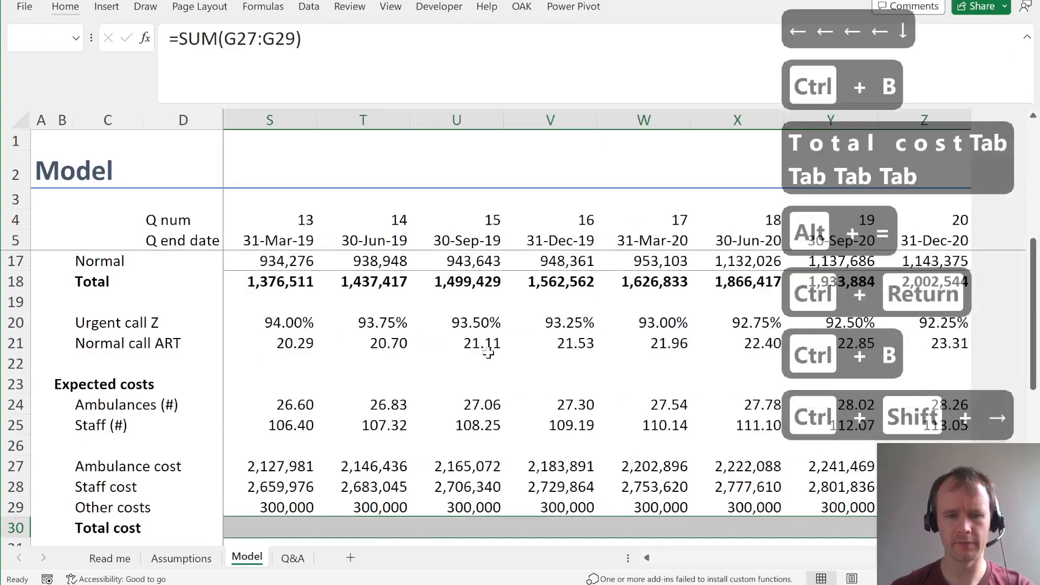
pyautogui.hotkey('ctrl', 'r')
pyautogui.hotkey('alt', 'h')
pyautogui.press('b')
pyautogui.press('p')
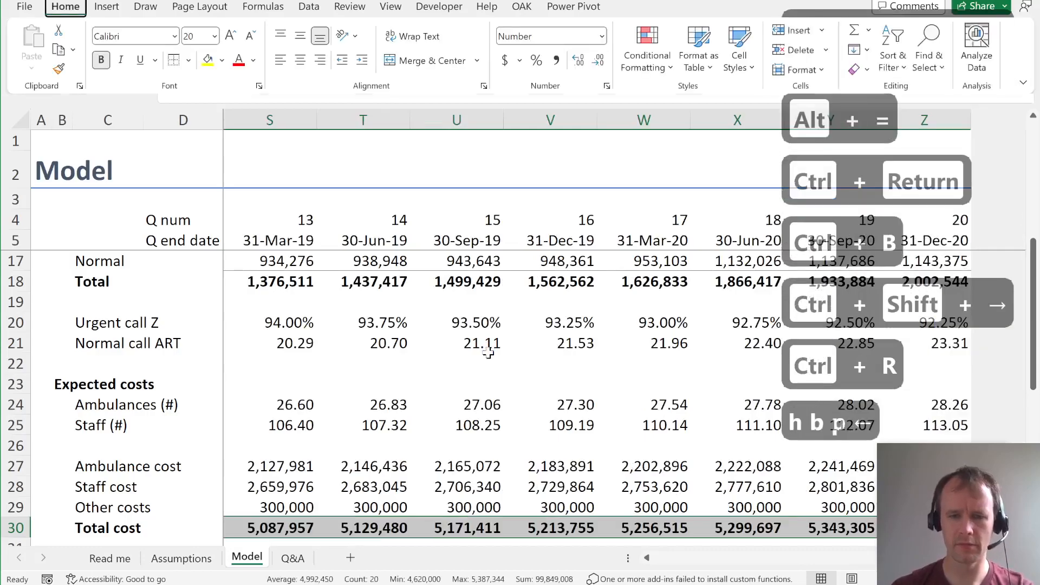
# - Add the heading "Gross profit" in B32 and the row label "Revenue" in C33
pyautogui.press('Left')
pyautogui.press('Right')
pyautogui.press('Down')
pyautogui.press('Down')
pyautogui.press('Left')
pyautogui.press('Left')
pyautogui.press('Left')
pyautogui.press('Left')
pyautogui.press('Left')
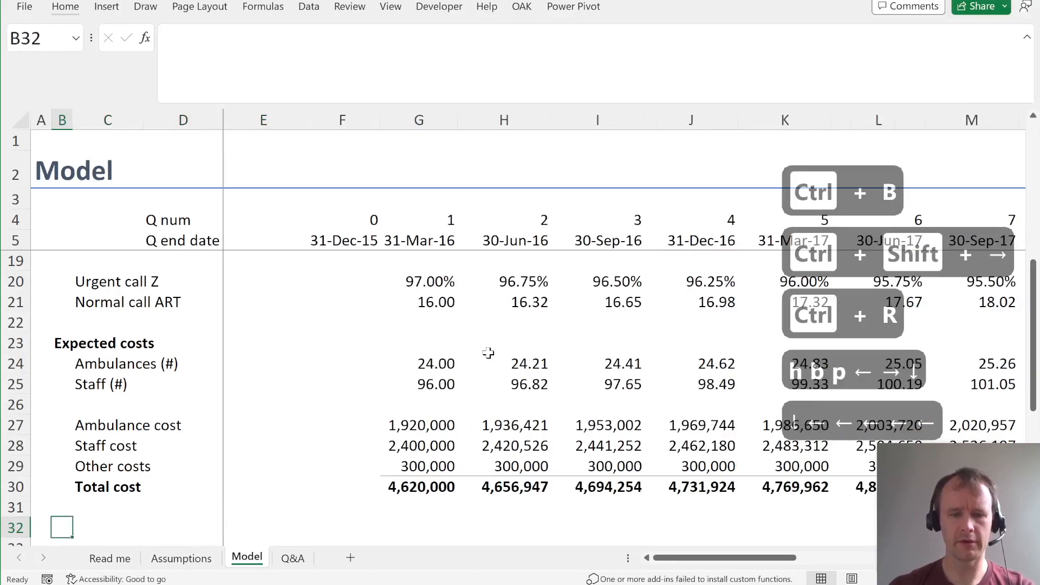
pyautogui.write('Gross profit')
pyautogui.press('Return')
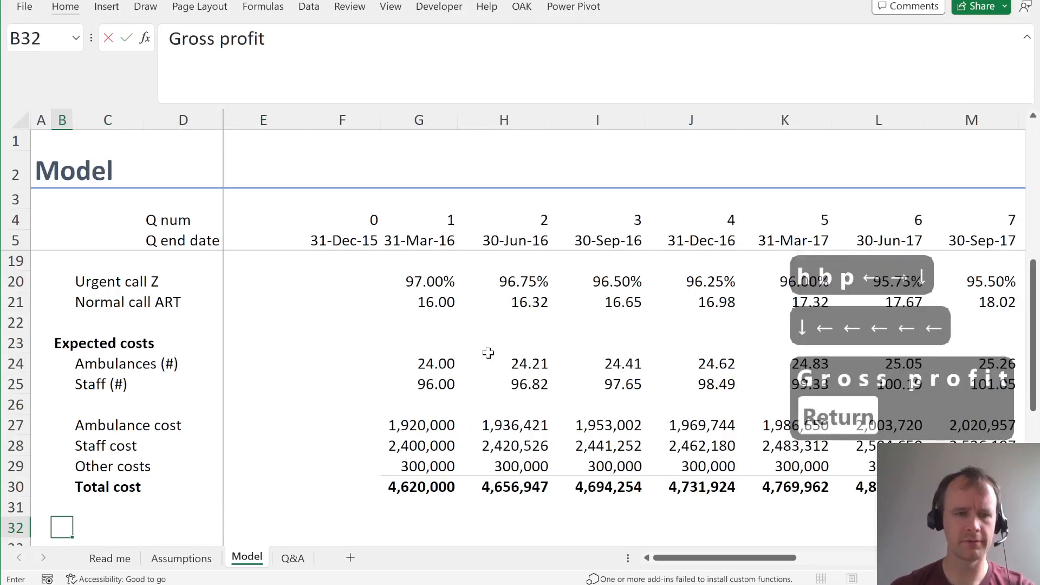
pyautogui.press('Right')
pyautogui.write('Revenue')
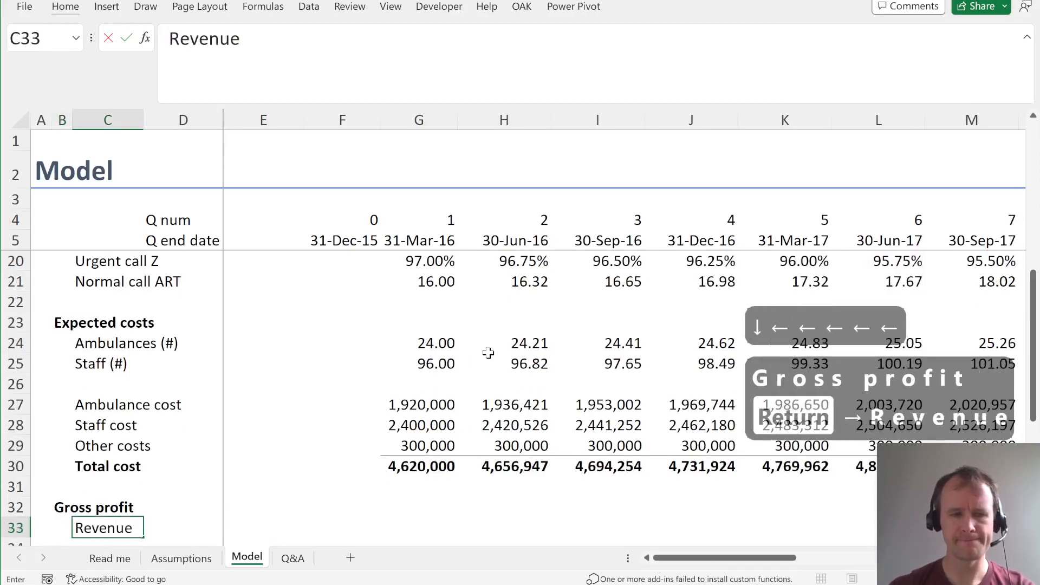
pyautogui.press('Return')
# - Review the base payment, base calls and extra calls payment inputs on the Assumptions sheet for the revenue calculation
pyautogui.press('Up')
pyautogui.press('Right')
pyautogui.press('Right')
pyautogui.press('Right')
pyautogui.press('Right')
pyautogui.hotkey('ctrl', 'pageup')
pyautogui.scroll(10, 348, 349)
pyautogui.click(294, 354)
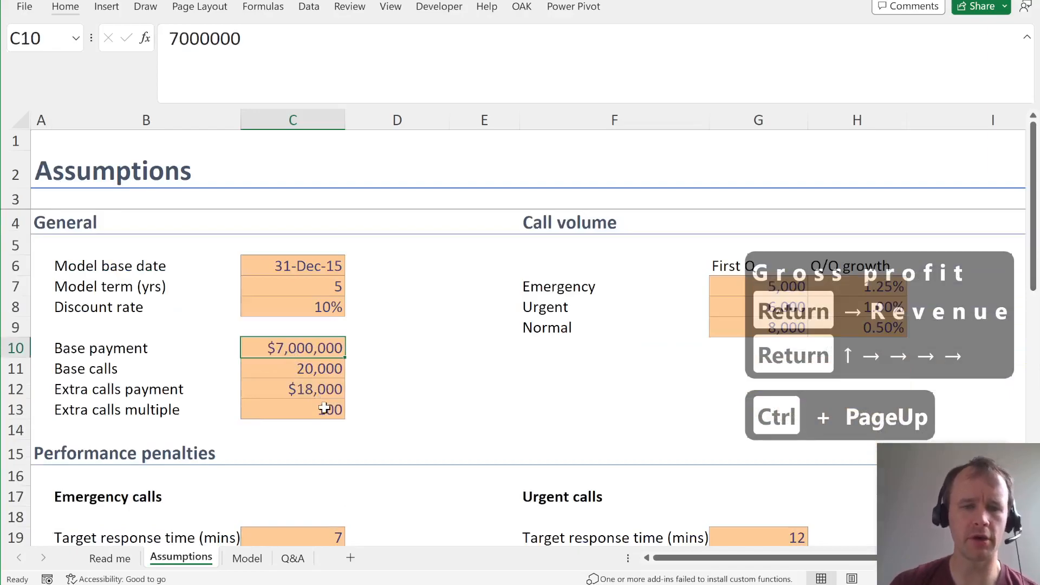
pyautogui.click(294, 386)
pyautogui.click(283, 367)
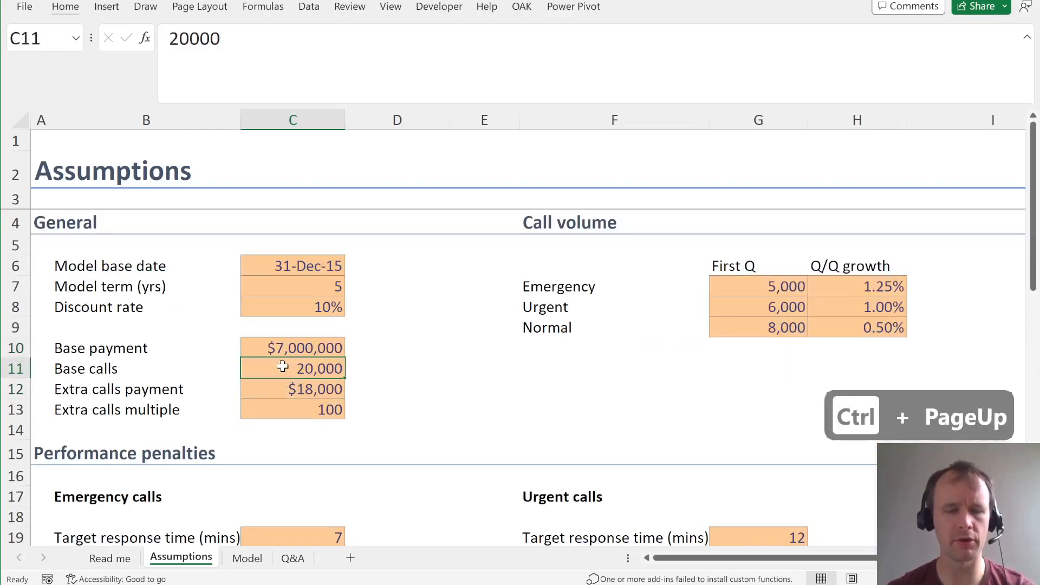
pyautogui.click(274, 389)
pyautogui.hotkey('ctrl', 'pagedown')
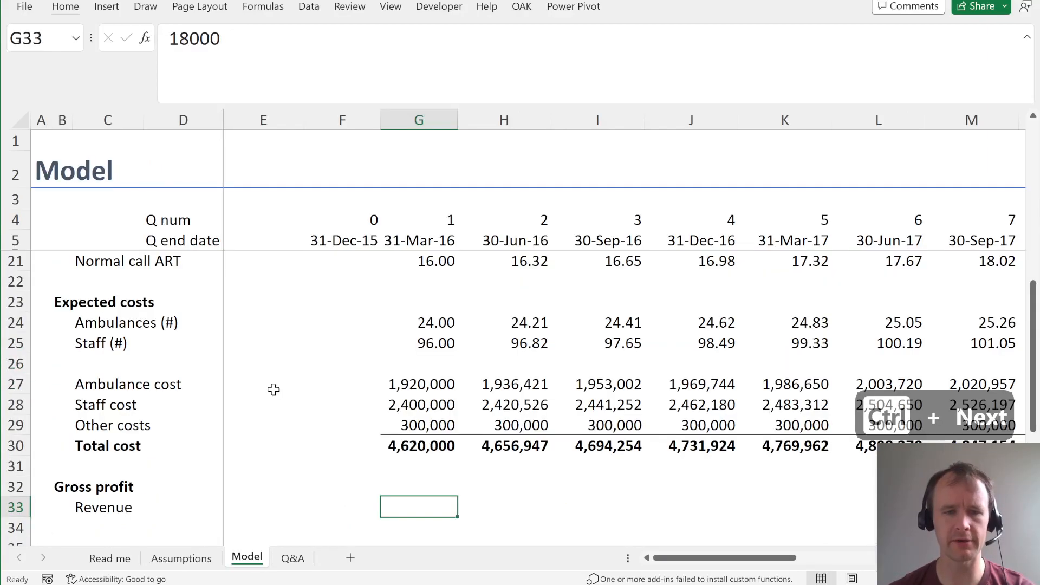
pyautogui.write('=let')
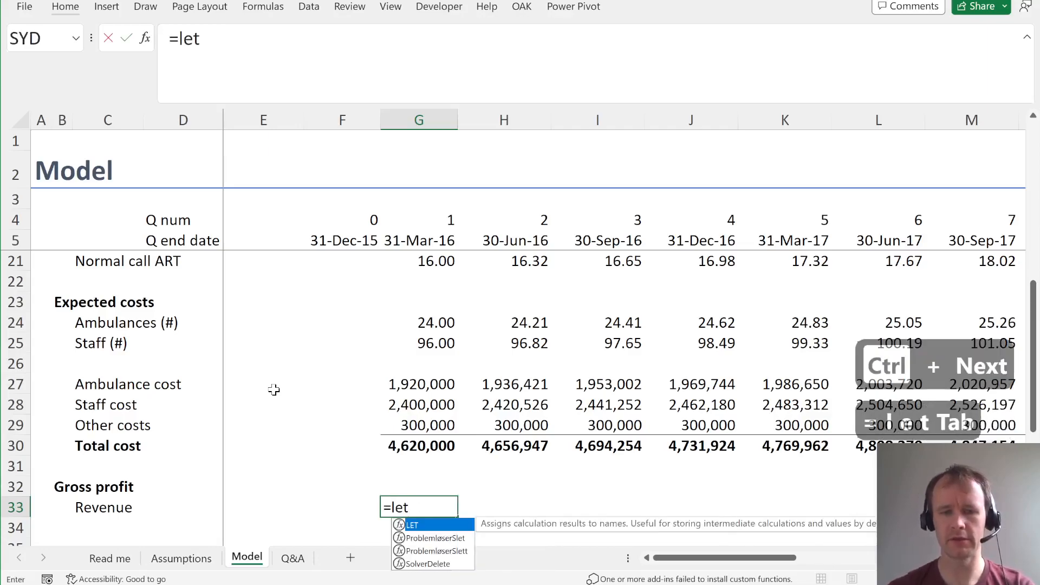
pyautogui.press('Tab')
pyautogui.write('calls,')
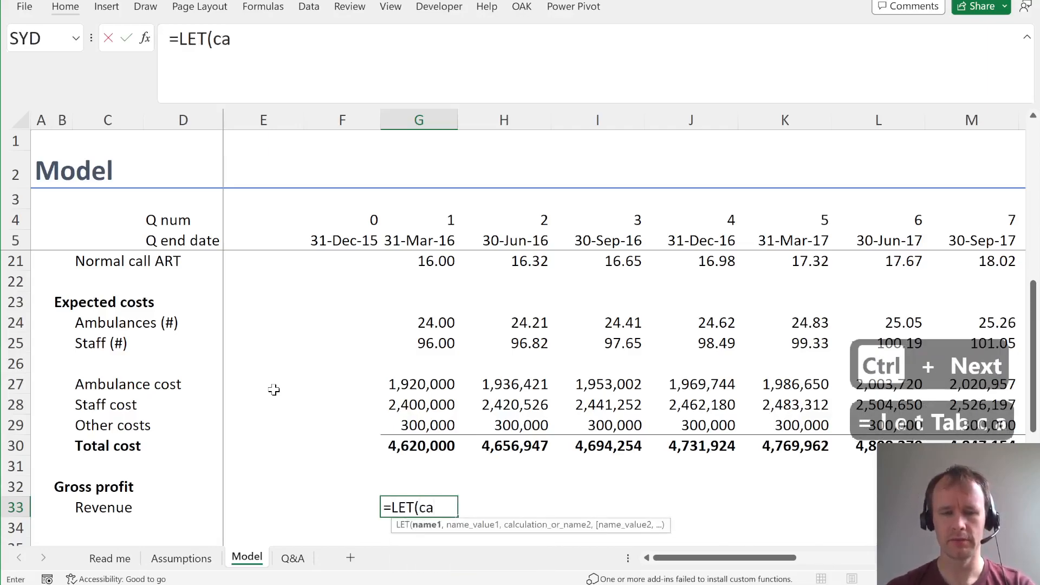
pyautogui.press('Escape')
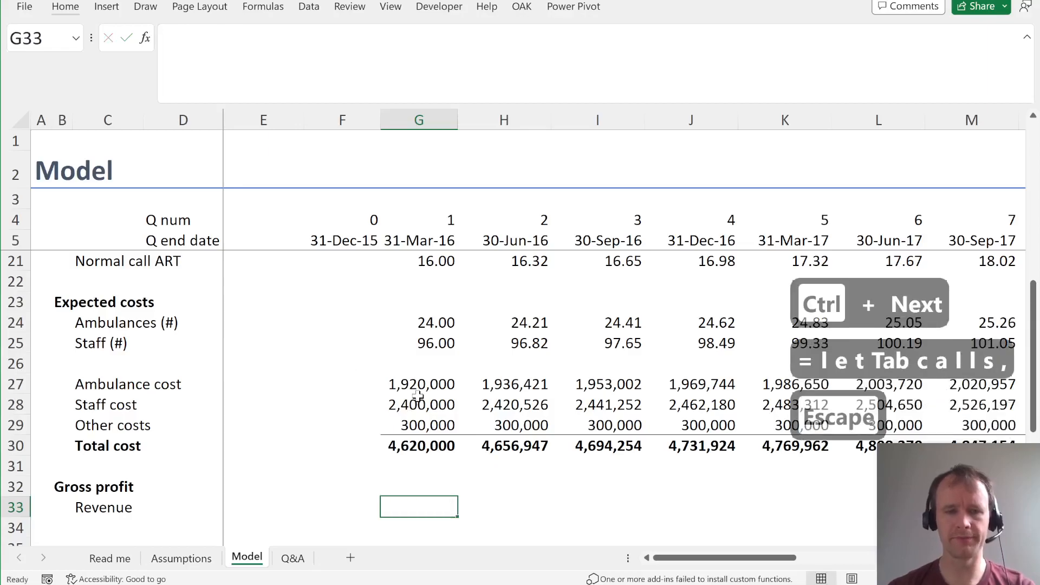
pyautogui.hotkey('shift', 'space')
pyautogui.press('Down')
pyautogui.hotkey('shift', 'space')
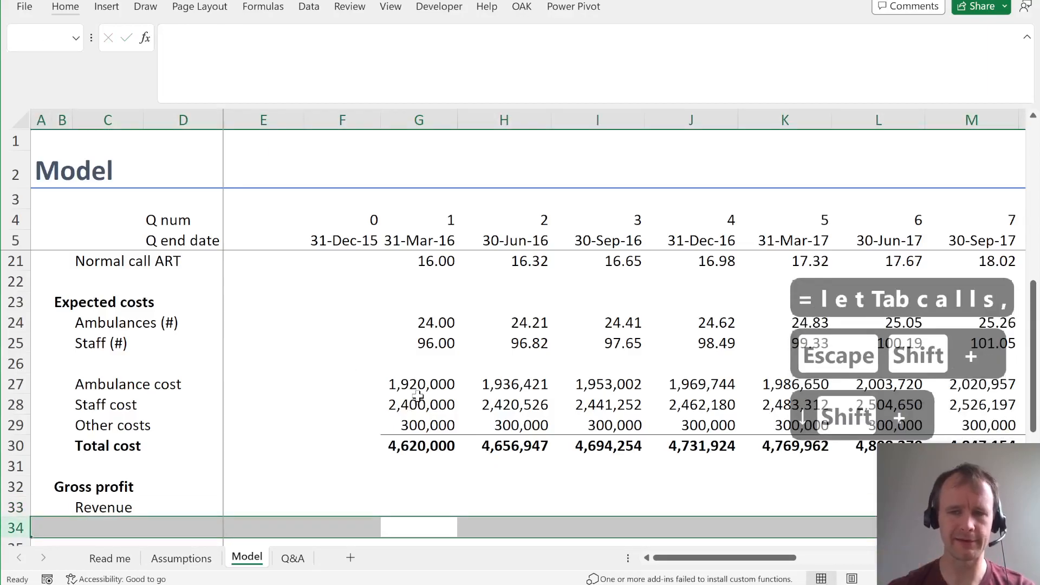
pyautogui.press('Down')
pyautogui.hotkey('shift', 'space')
pyautogui.press('Up')
pyautogui.press('Up')
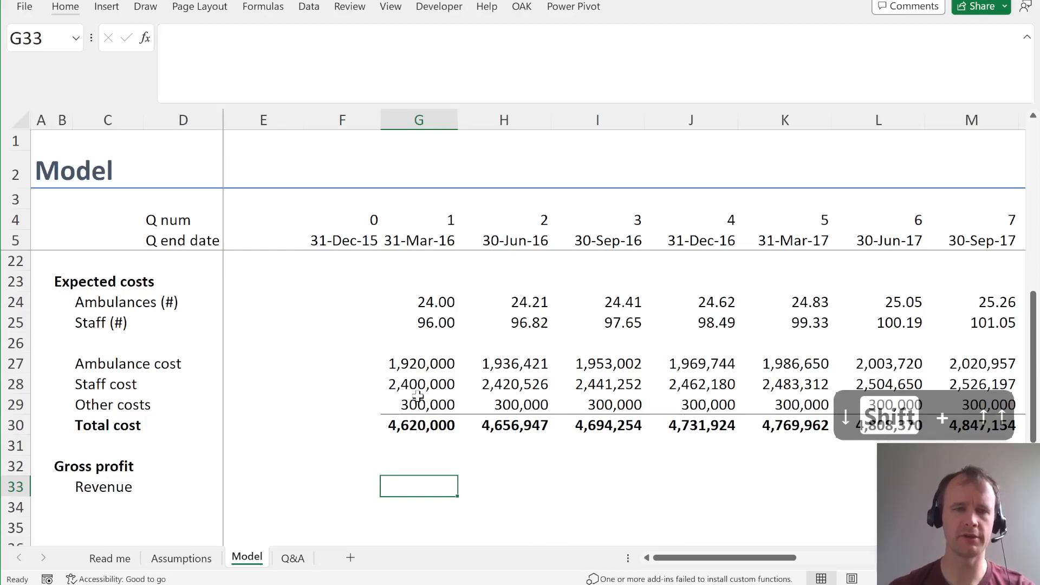
# - Start a LET formula in Revenue cell G33, defining TotCalls as the total call volume in G11
pyautogui.write('=let')
pyautogui.press('Tab')
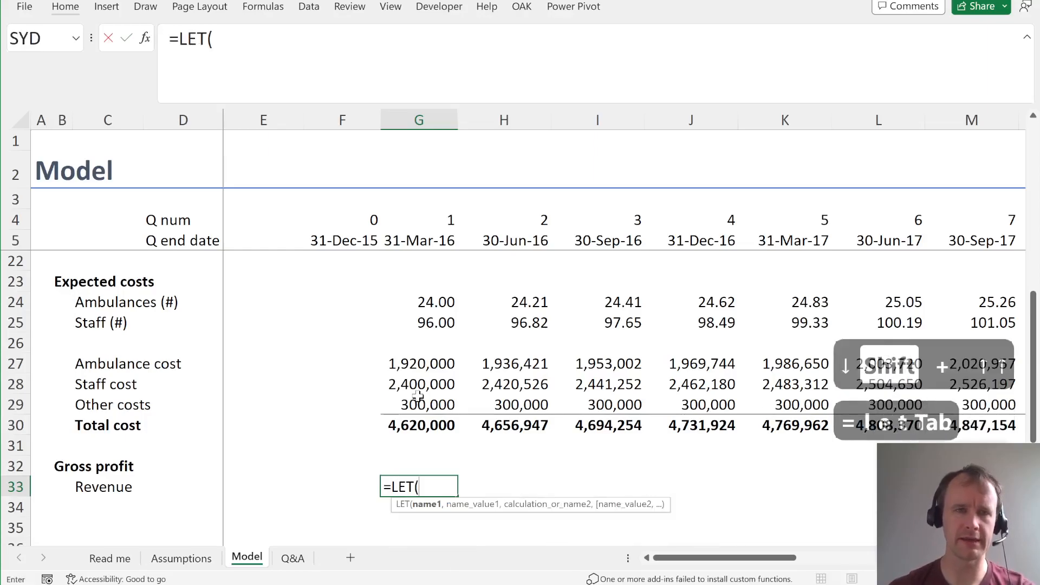
pyautogui.write('calls,')
pyautogui.press('BackSpace')
pyautogui.press('BackSpace')
pyautogui.press('BackSpace')
pyautogui.press('BackSpace')
pyautogui.press('BackSpace')
pyautogui.press('BackSpace')
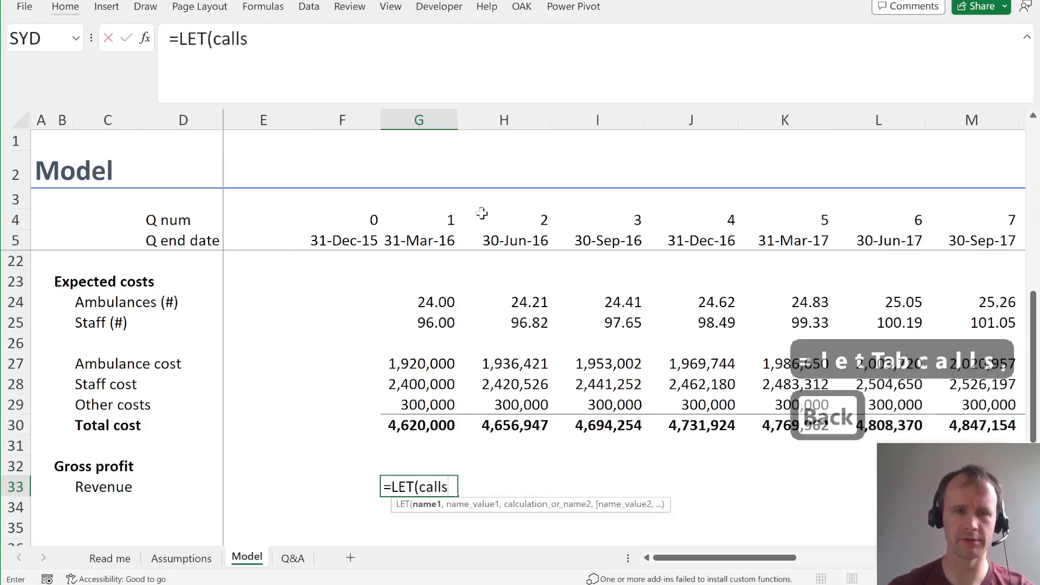
pyautogui.write('Totc')
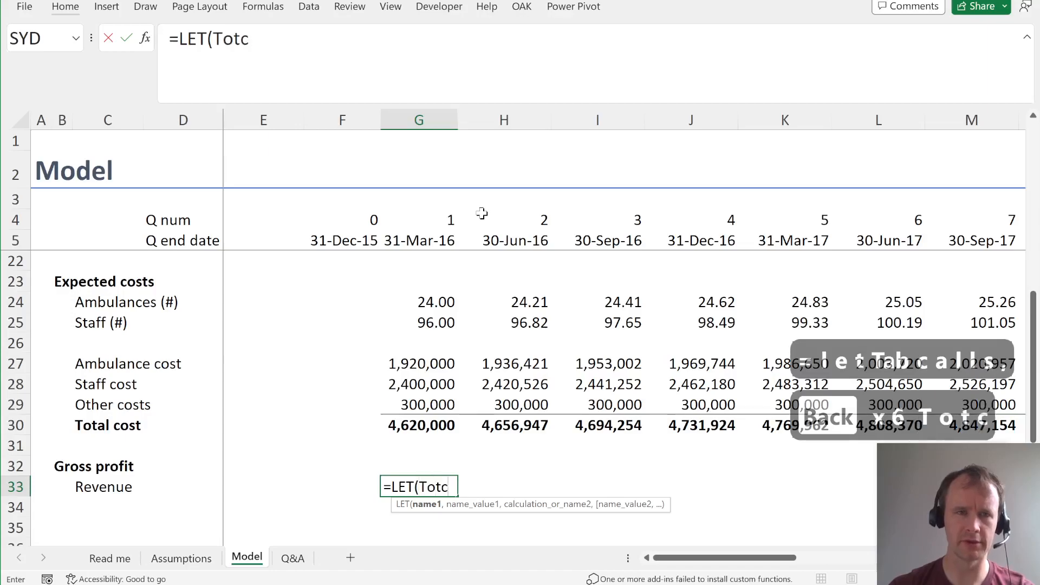
pyautogui.press('BackSpace')
pyautogui.write('Calls,')
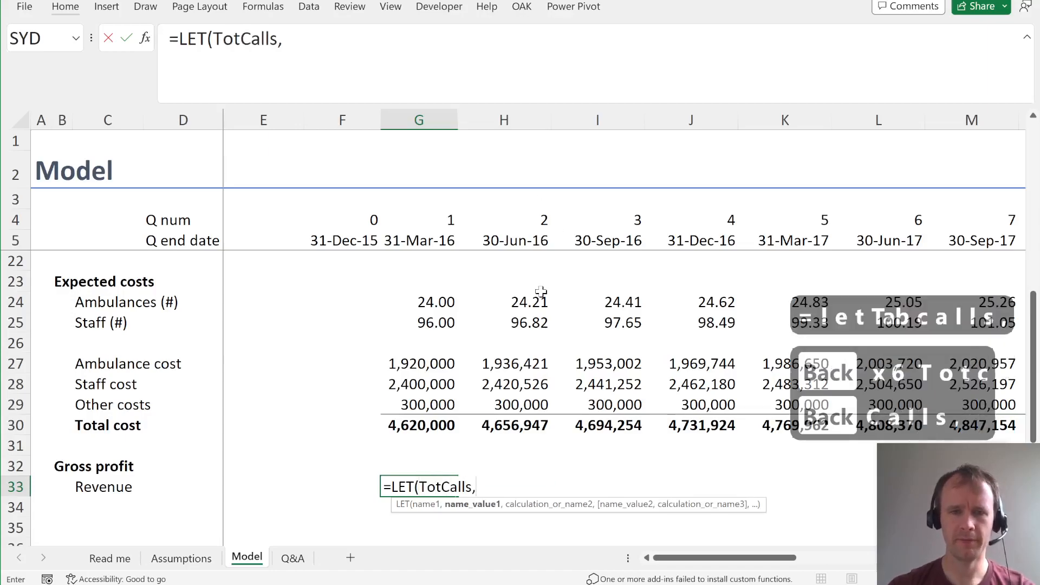
pyautogui.scroll(5, 542, 292)
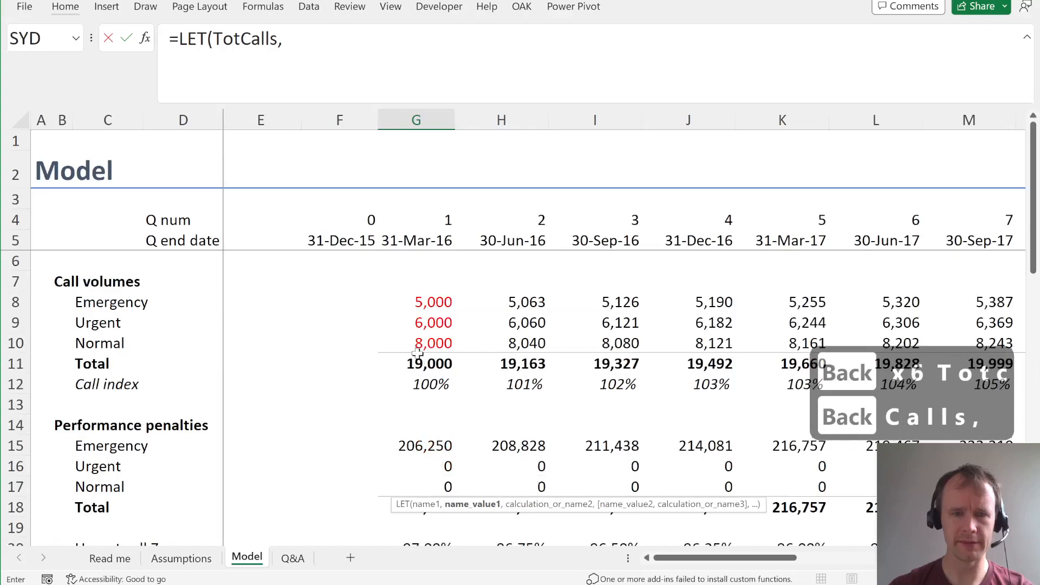
pyautogui.click(420, 364)
pyautogui.write(',')
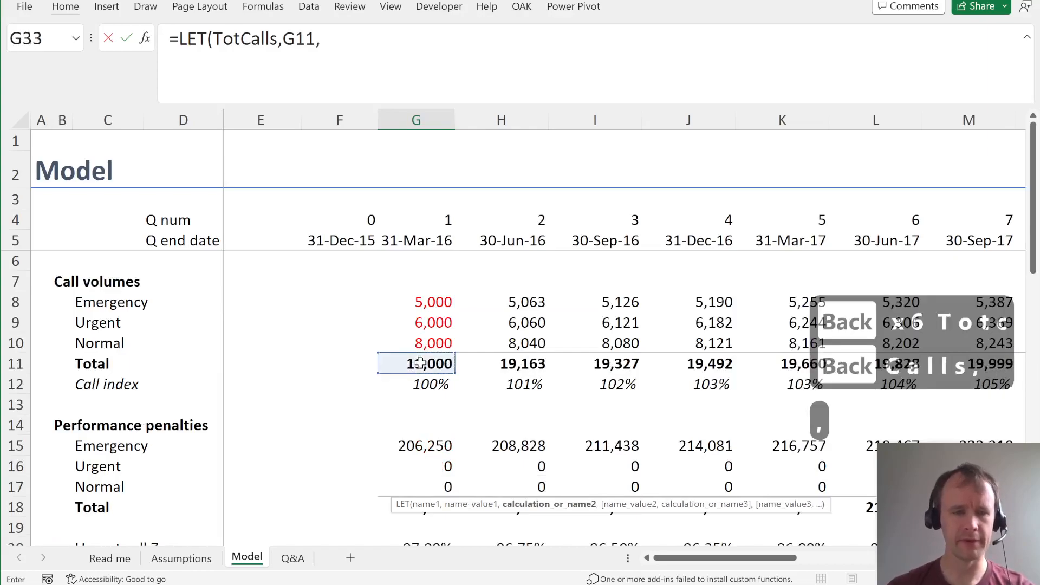
# - Define BaseRev as Assumptions!$C$10 and BaseCalls as Assumptions!$C$11 in the LET formula, using absolute references
pyautogui.hotkey('ctrl', 'pageup')
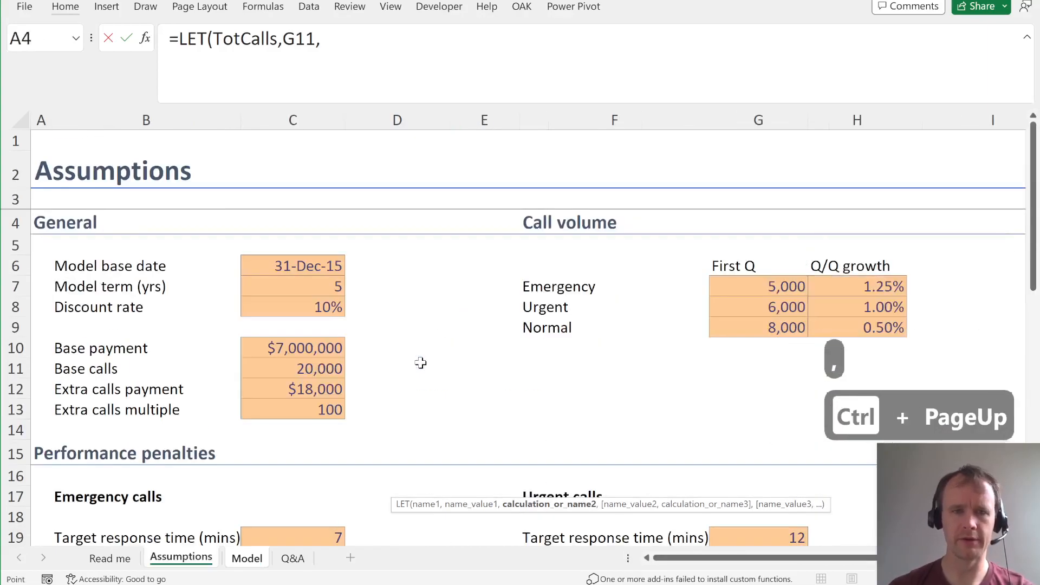
pyautogui.write('BaseRev,')
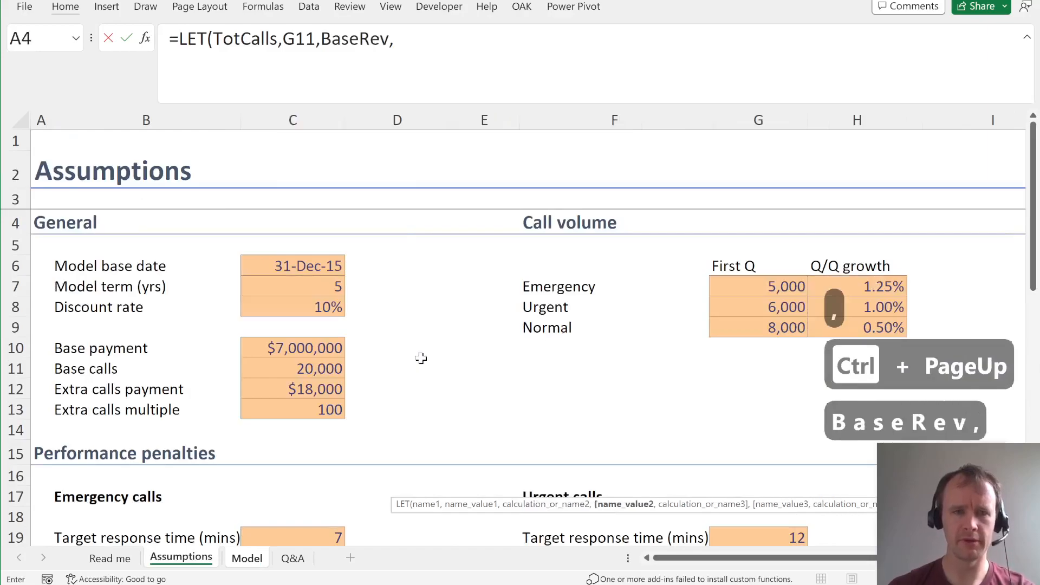
pyautogui.click(321, 350)
pyautogui.write(',')
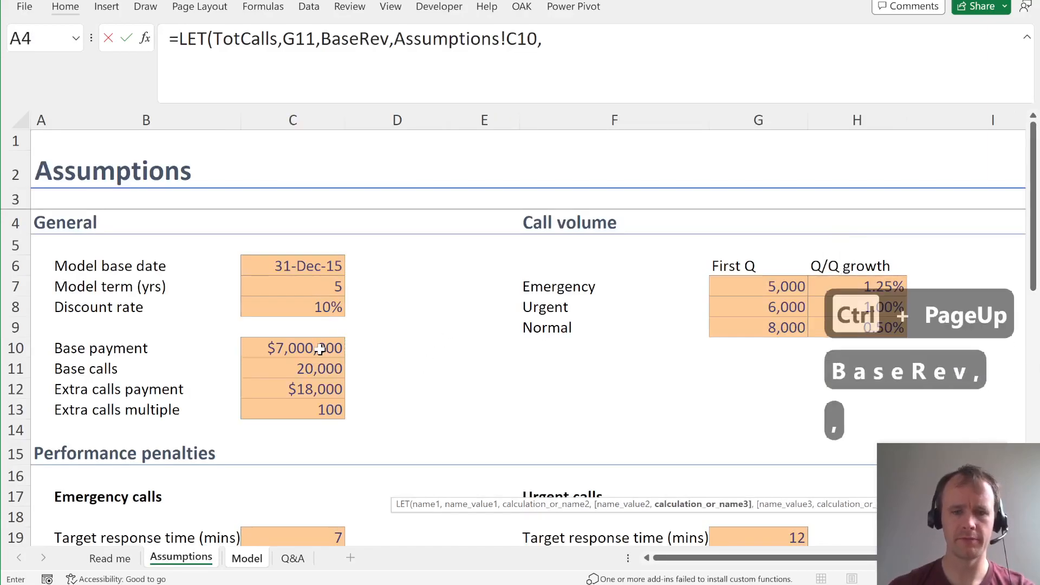
pyautogui.write('BaseCalls,')
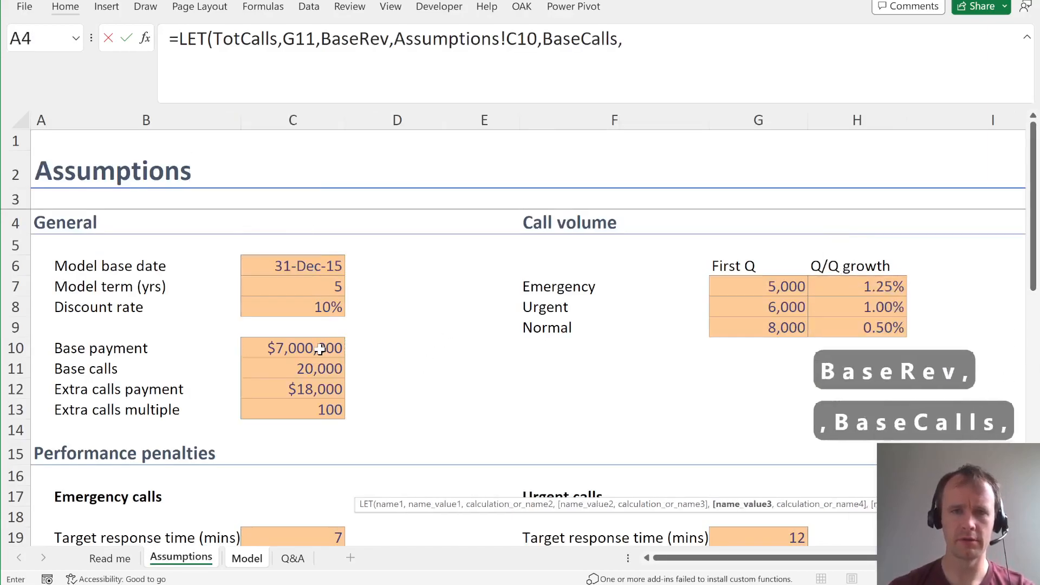
pyautogui.click(306, 368)
pyautogui.press('F4')
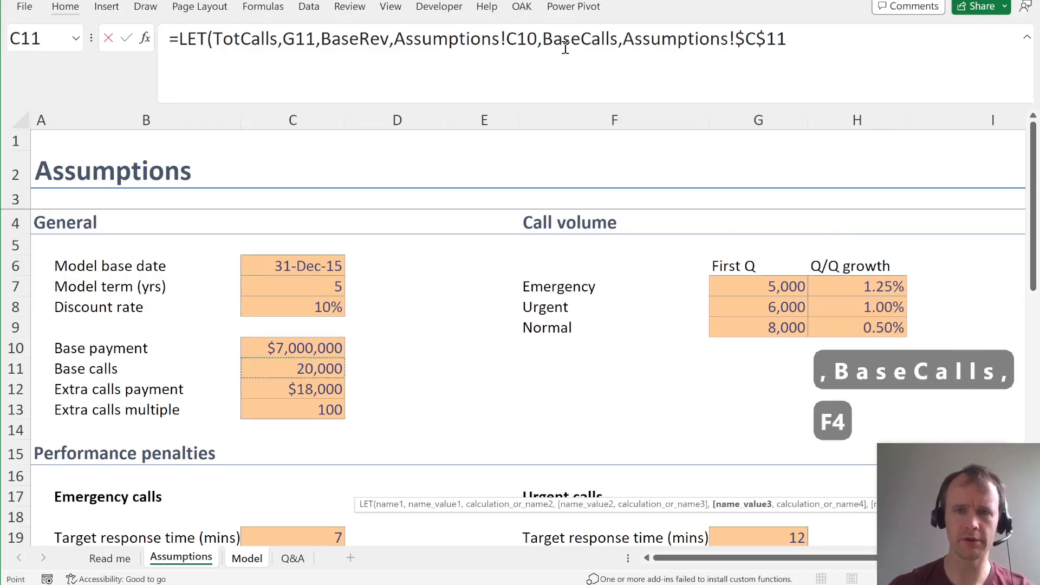
pyautogui.click(513, 39)
pyautogui.press('F4')
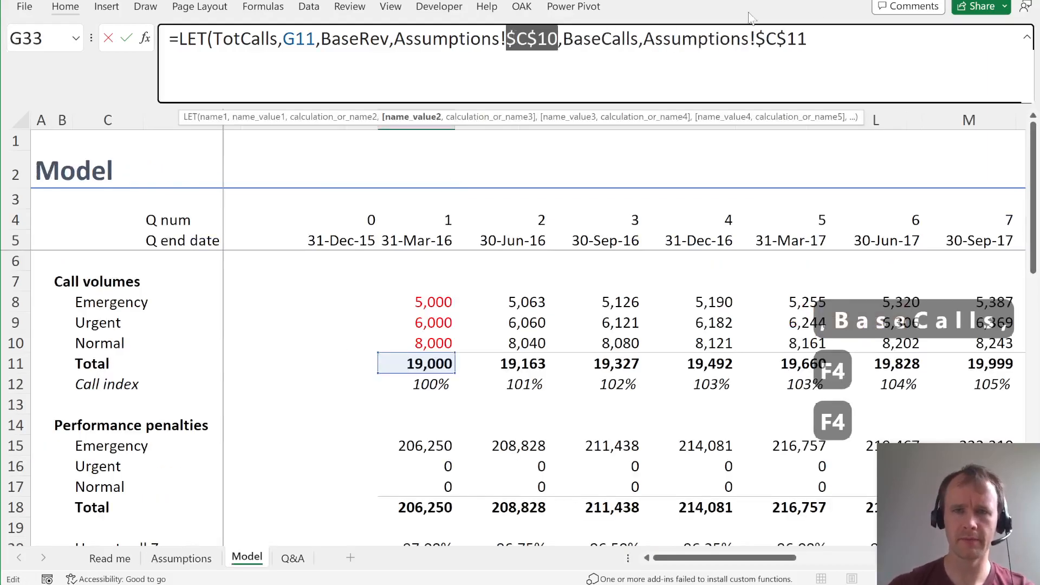
pyautogui.click(842, 37)
pyautogui.write(',')
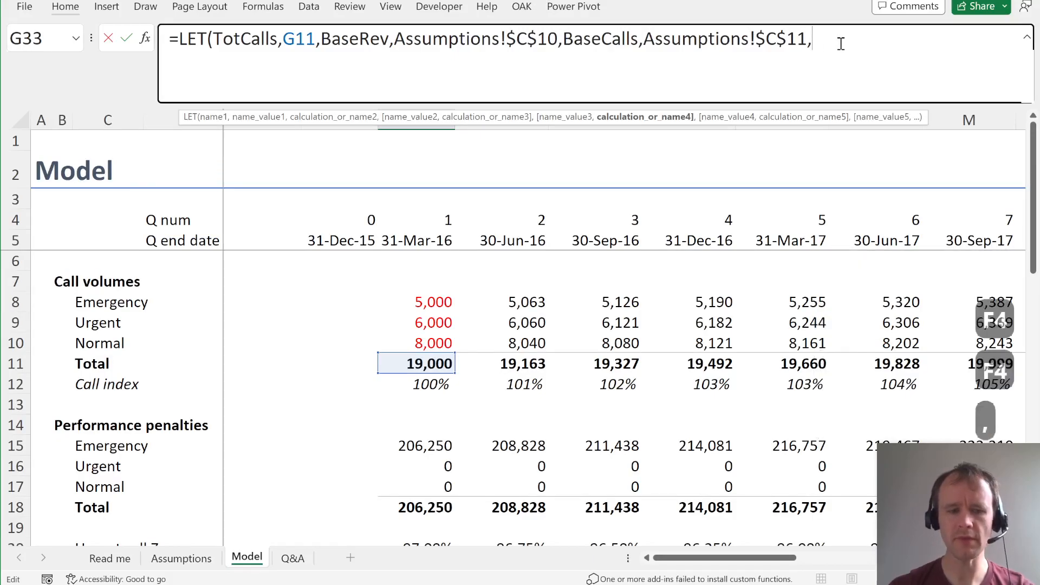
# - Define ExCallUnit in the LET formula as the extra calls multiple, Assumptions!$C$13, using an absolute reference
pyautogui.write('ExCall')
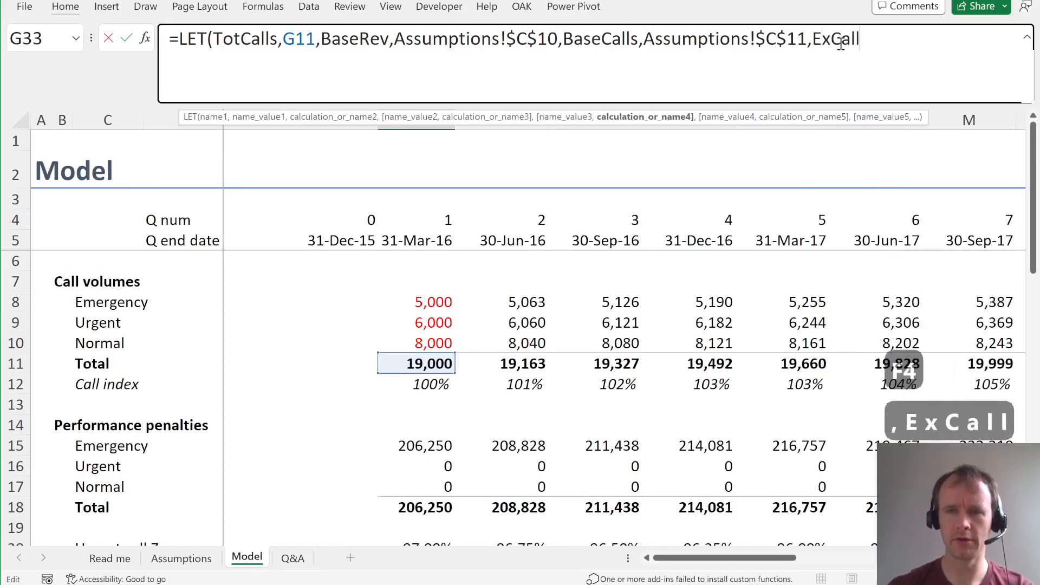
pyautogui.write('Unit,')
pyautogui.hotkey('ctrl', 'pageup')
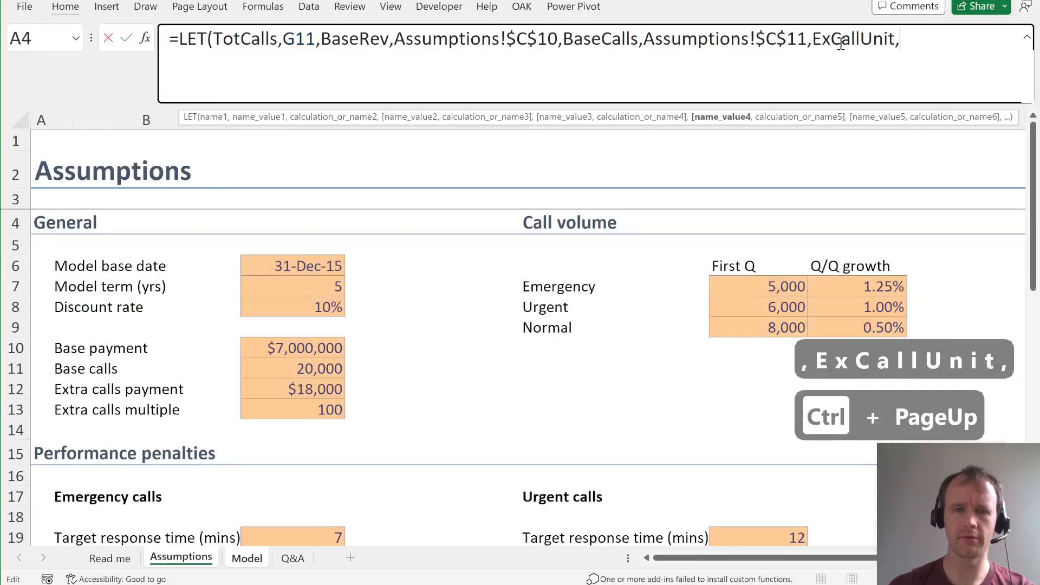
pyautogui.click(329, 401)
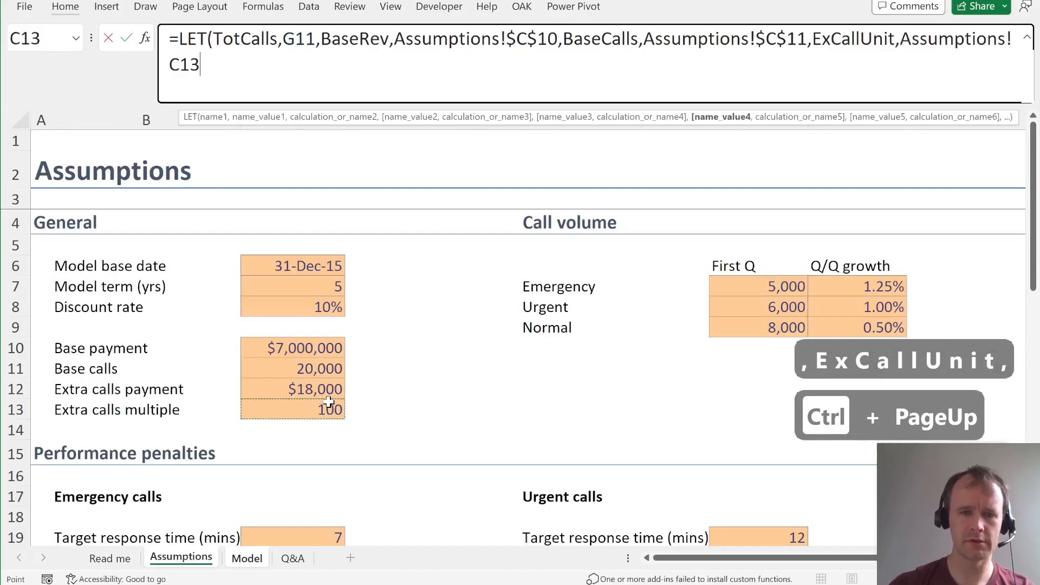
pyautogui.press('F4')
# - Define ExCallRev in the LET formula as the extra calls payment, Assumptions!$C$12, using an absolute reference
pyautogui.write(',ExC')
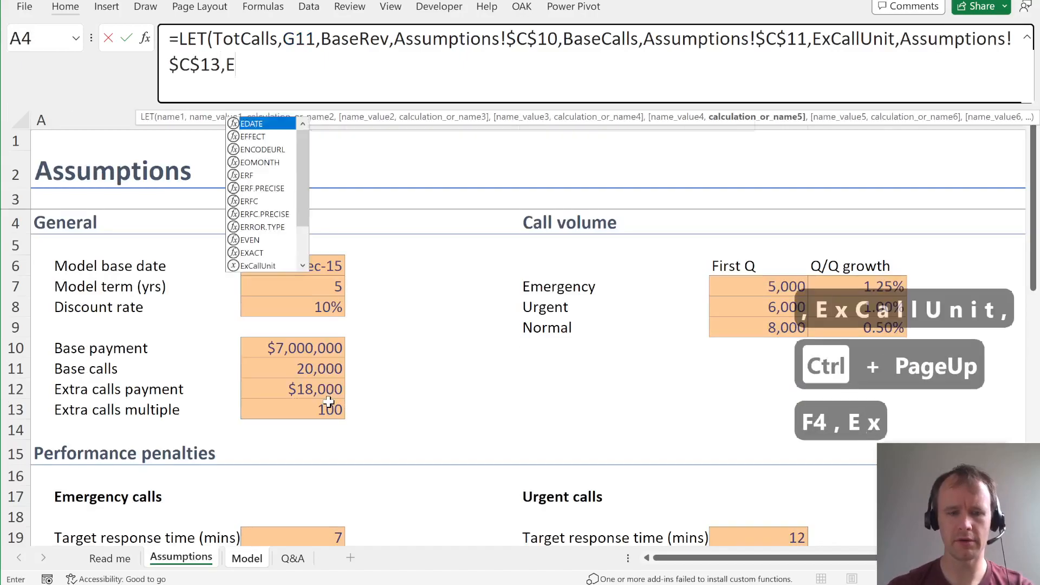
pyautogui.write('all')
pyautogui.press('BackSpace')
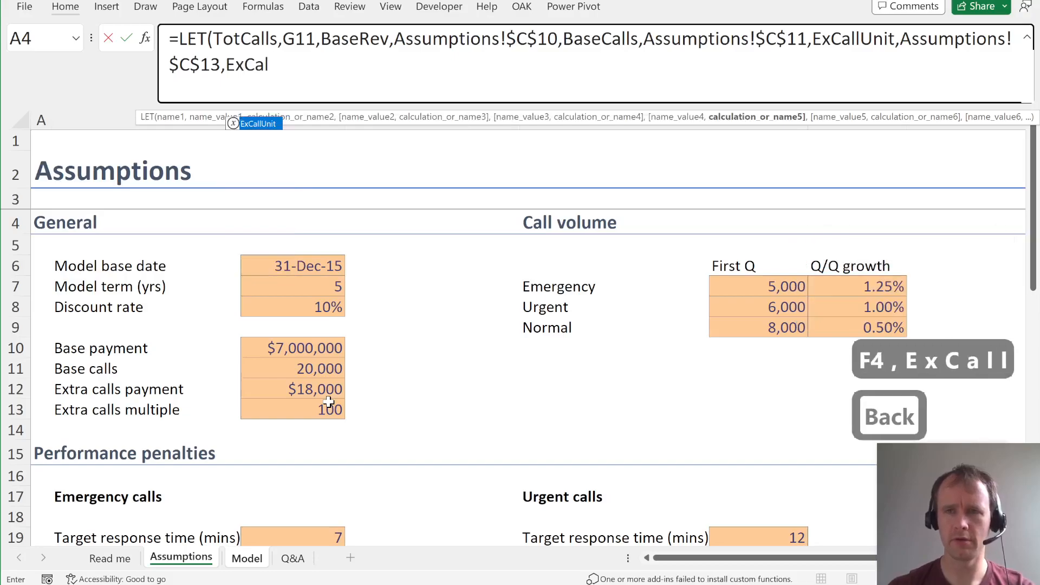
pyautogui.write('lRev,')
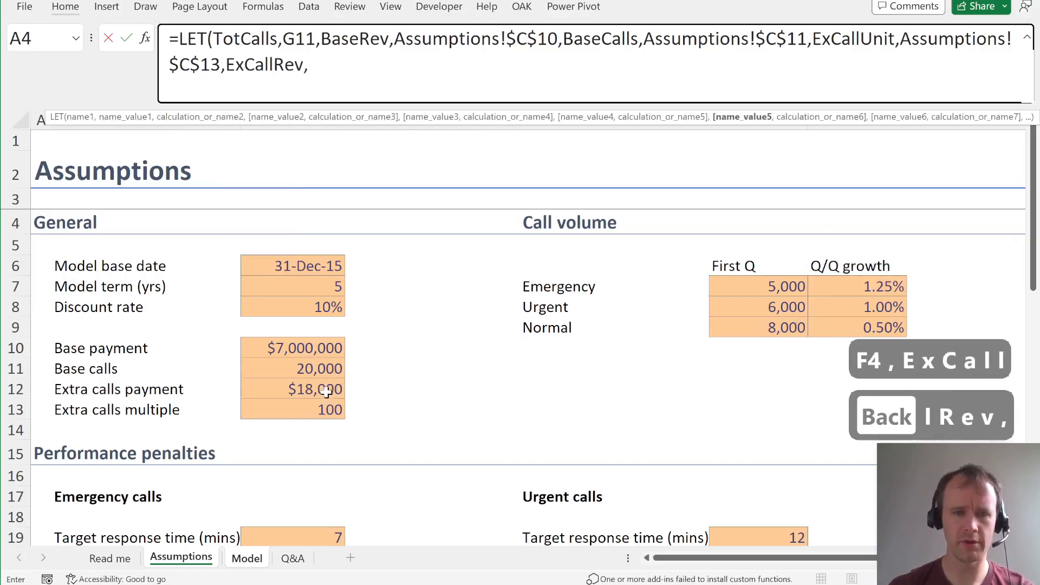
pyautogui.click(326, 391)
pyautogui.press('F4')
pyautogui.write(',')
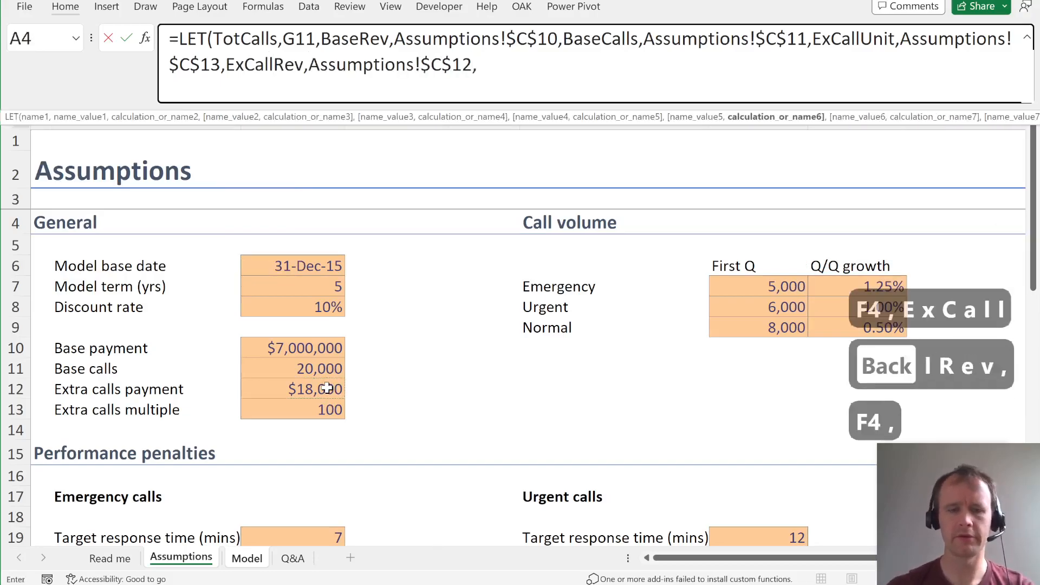
# - Add the name TotRev to the LET formula and start its calculation with BaseRev
pyautogui.write('Tot')
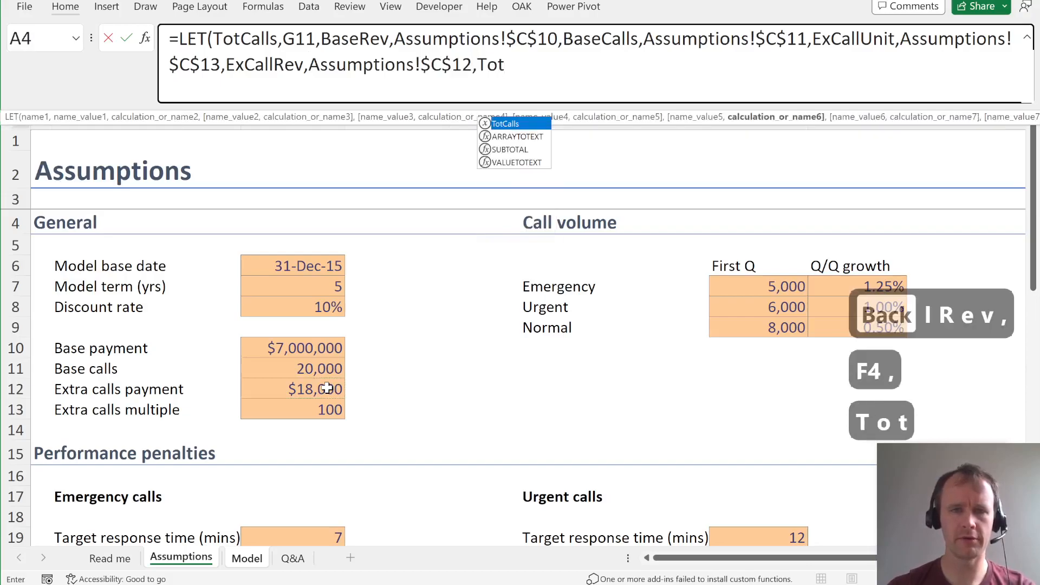
pyautogui.write('Rev,Base')
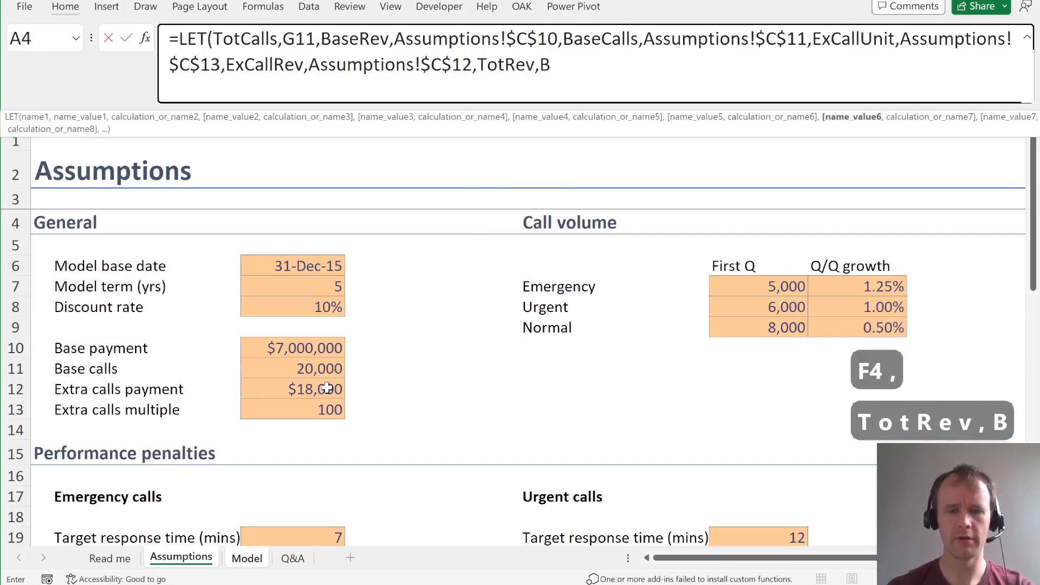
pyautogui.press('Down')
pyautogui.press('Down')
pyautogui.press('Tab')
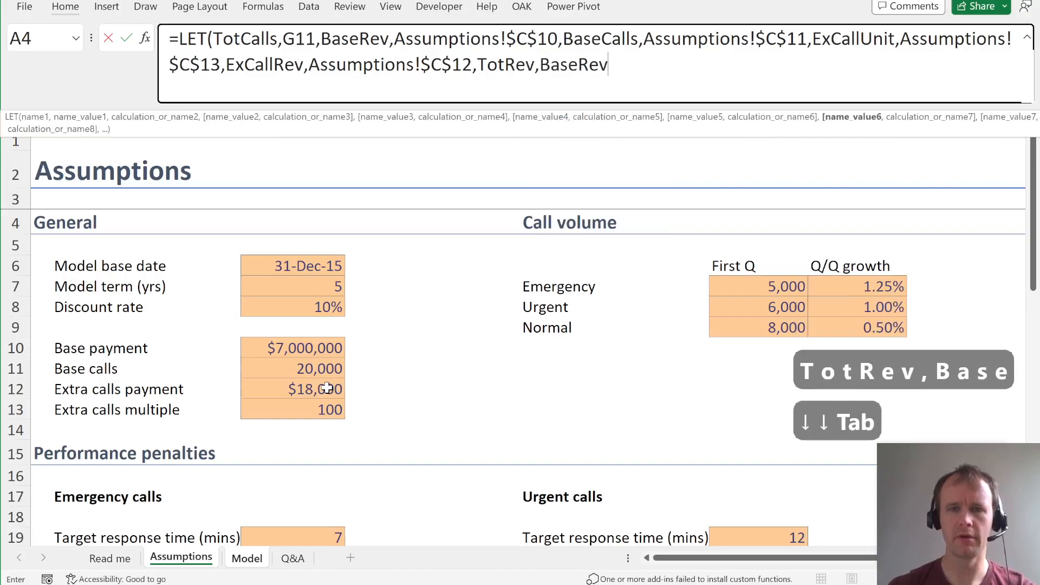
# - Add an IF to the TotRev calculation that tests whether TotCalls exceeds BaseCalls
pyautogui.write('+if')
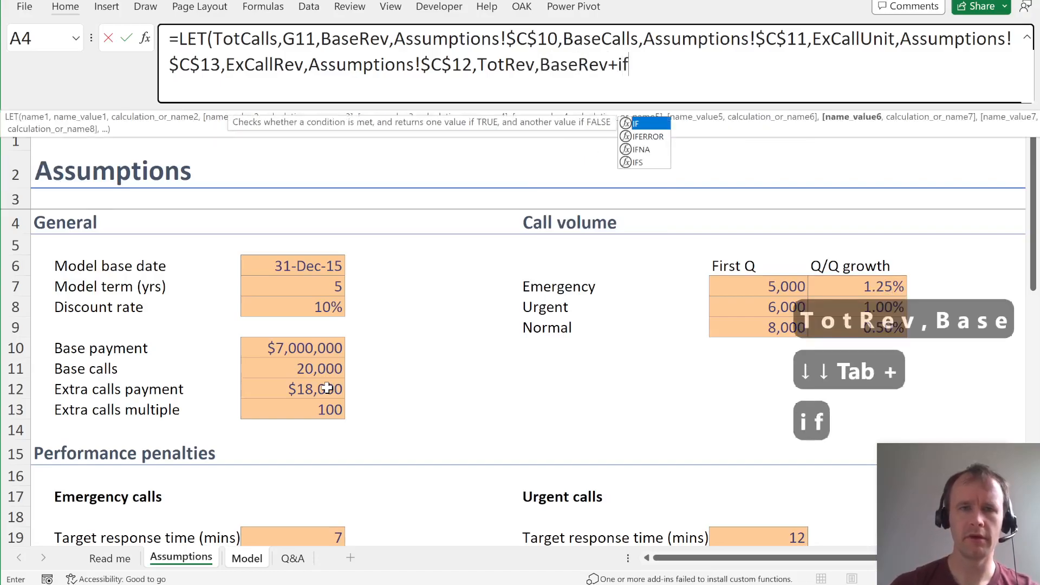
pyautogui.press('Tab')
pyautogui.write('totc')
pyautogui.press('Tab')
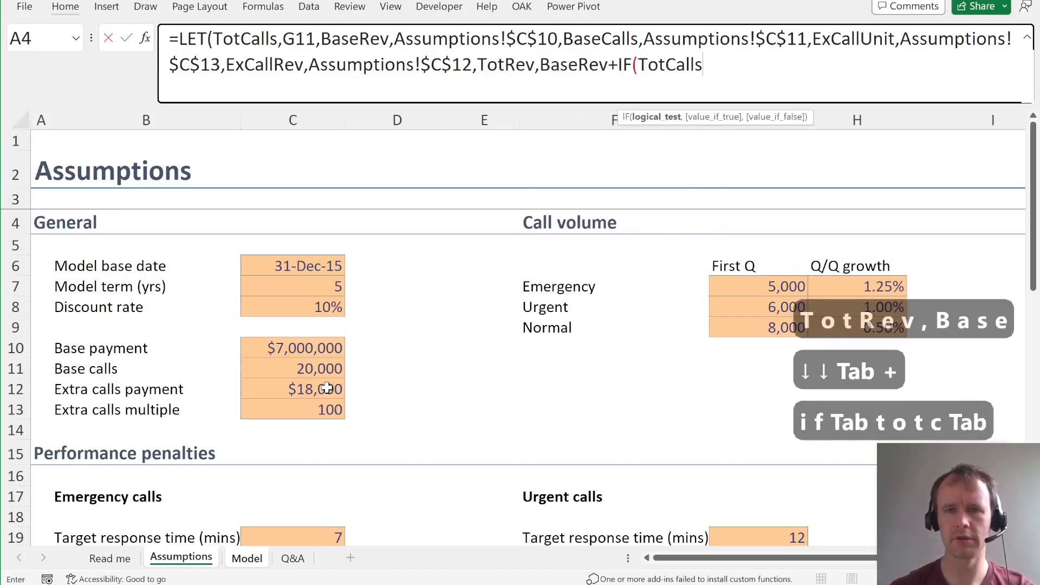
pyautogui.write('>bas')
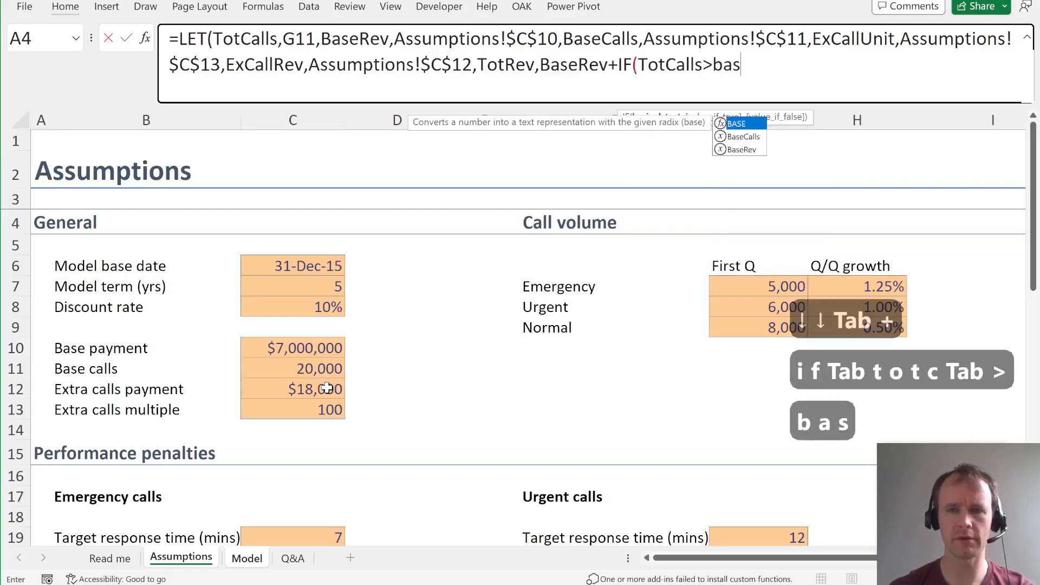
pyautogui.press('Down')
pyautogui.press('Tab')
pyautogui.write(',')
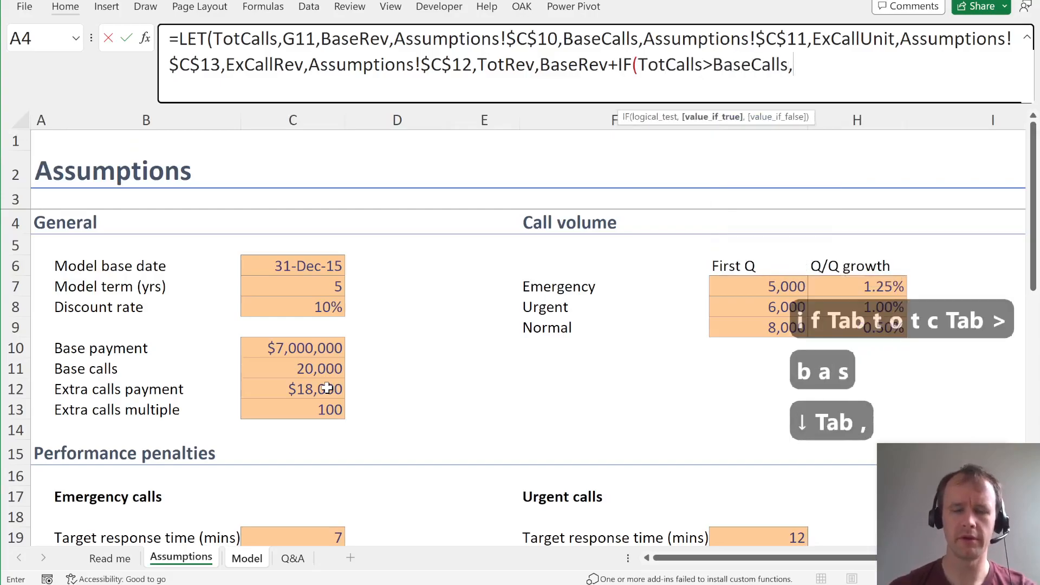
# - Enter (TotCalls-BaseCalls)/ExCallUnit as the IF's value-if-true to count the extra call units
pyautogui.write('(totc')
pyautogui.press('Tab')
pyautogui.write('-base')
pyautogui.press('Tab')
pyautogui.press('BackSpace')
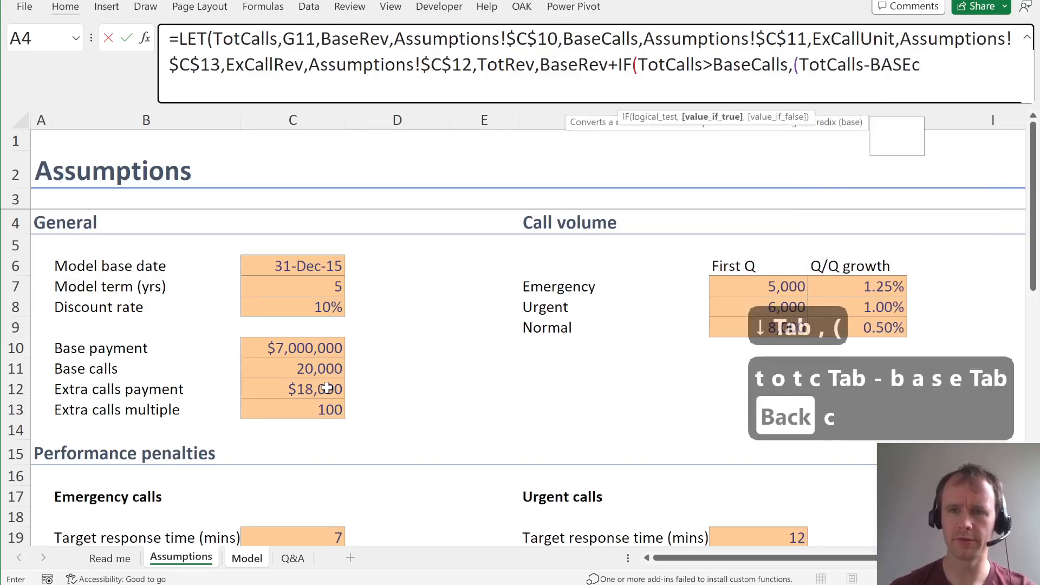
pyautogui.write('c')
pyautogui.press('Tab')
pyautogui.write(')')
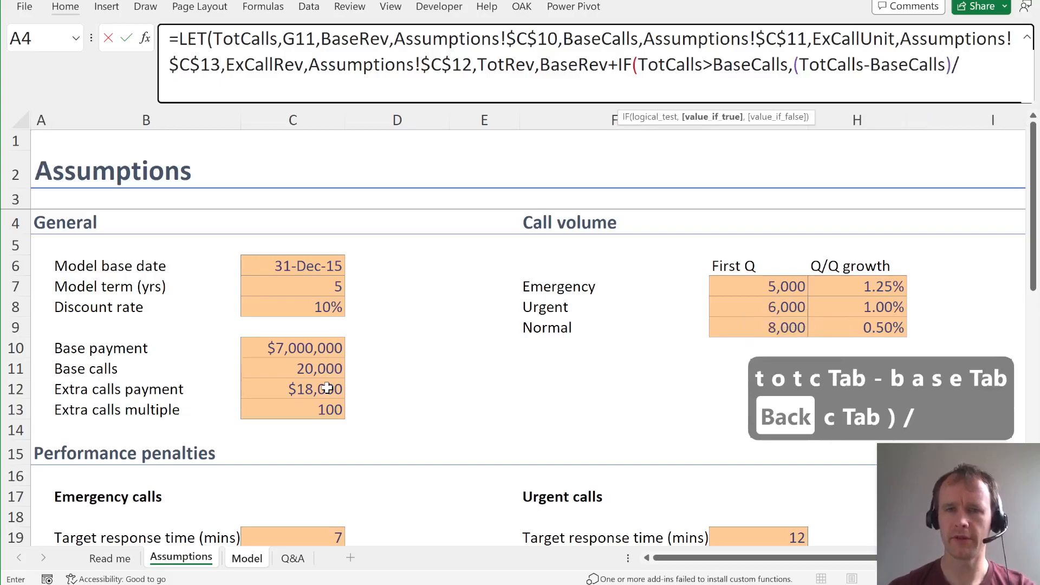
pyautogui.write('/ex')
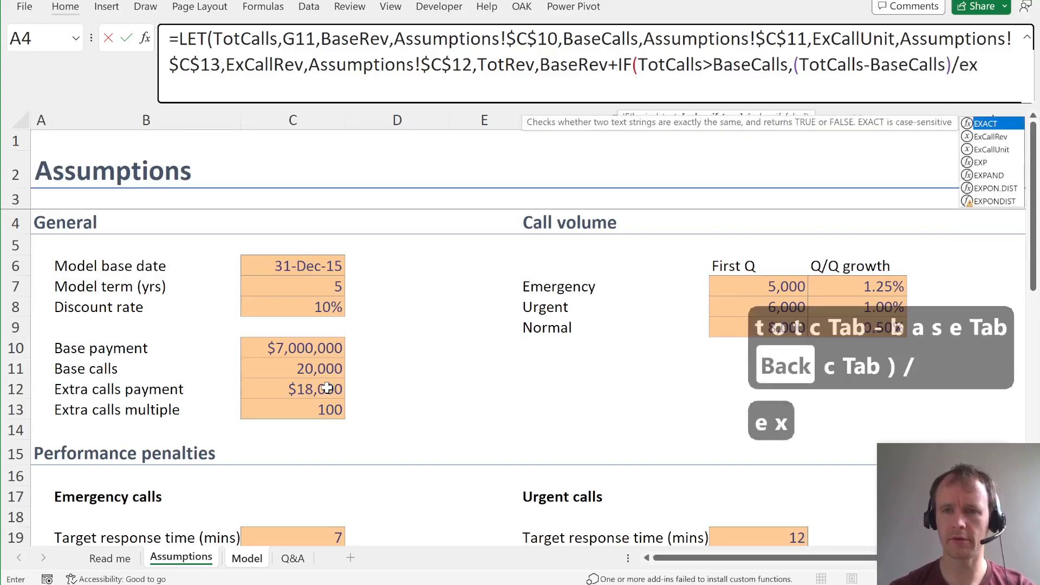
pyautogui.press('Down')
pyautogui.press('Down')
pyautogui.press('Tab')
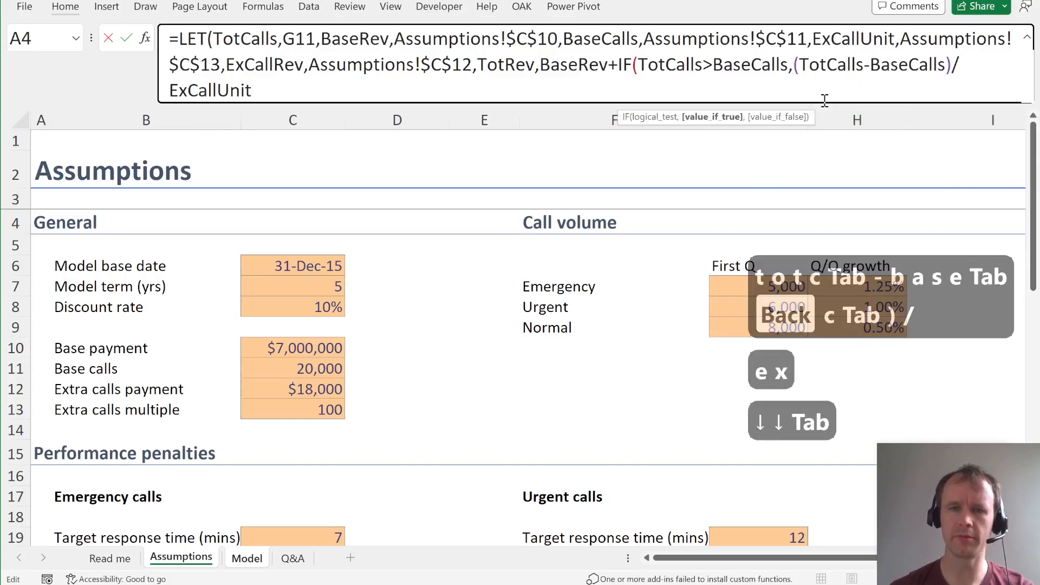
# - Wrap the extra call units expression in ROUNDUP with 0 digits
pyautogui.write('round')
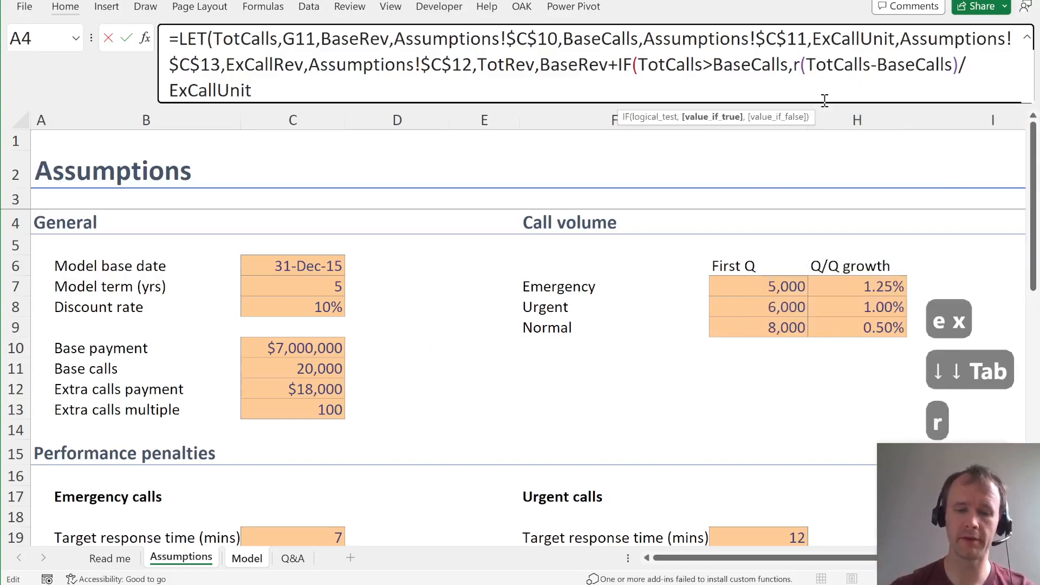
pyautogui.press('Down')
pyautogui.press('Down')
pyautogui.press('Tab')
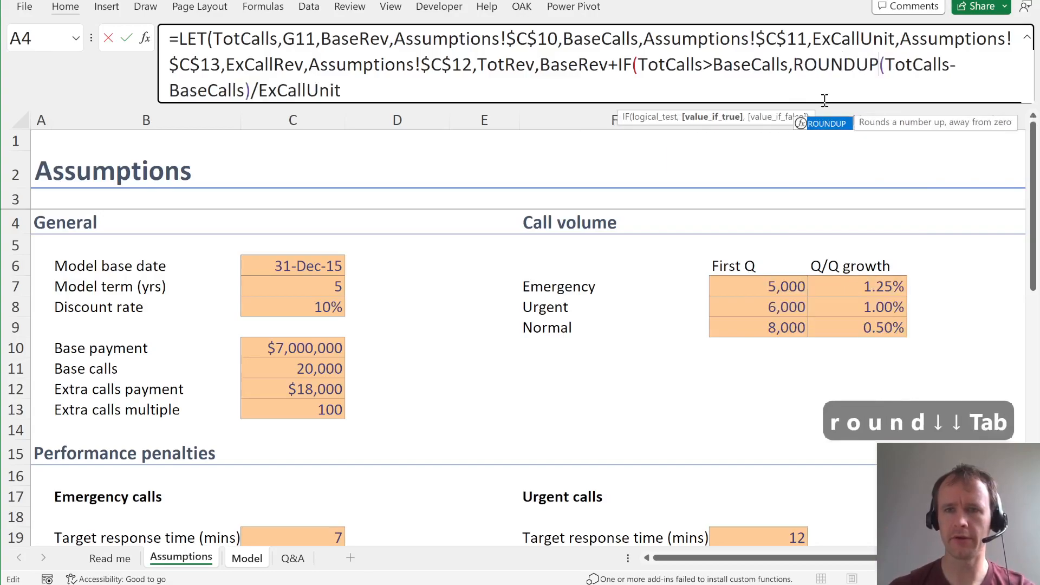
pyautogui.write('(')
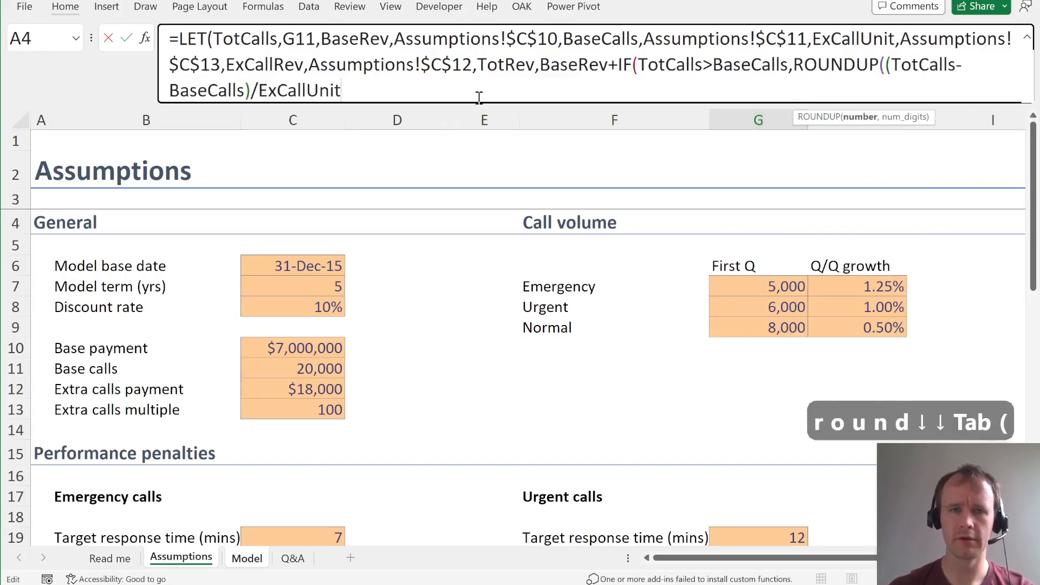
pyautogui.write(',0)')
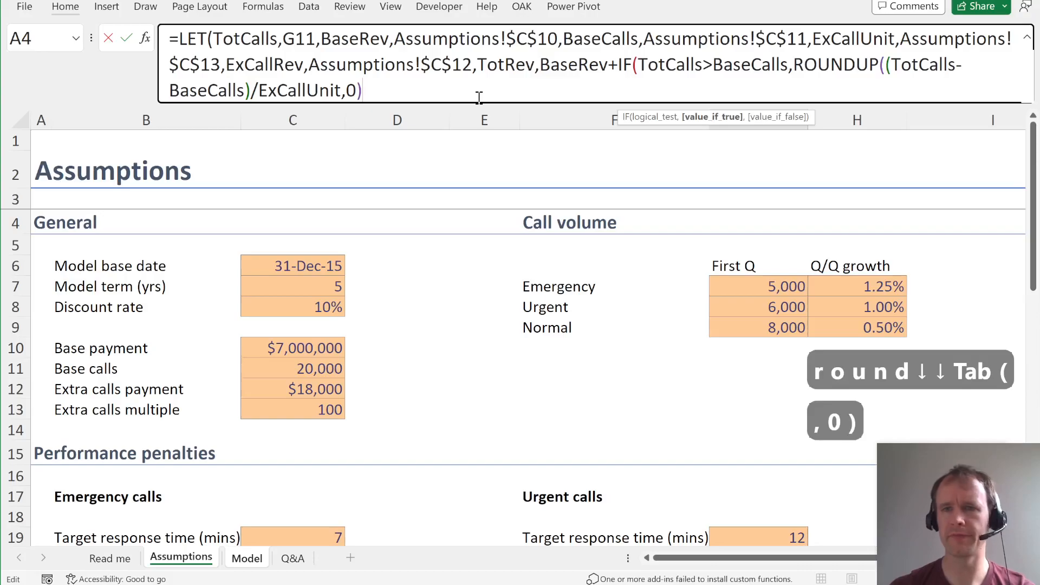
# - Multiply the rounded-up extra call units by ExCallRev
pyautogui.write('*ex')
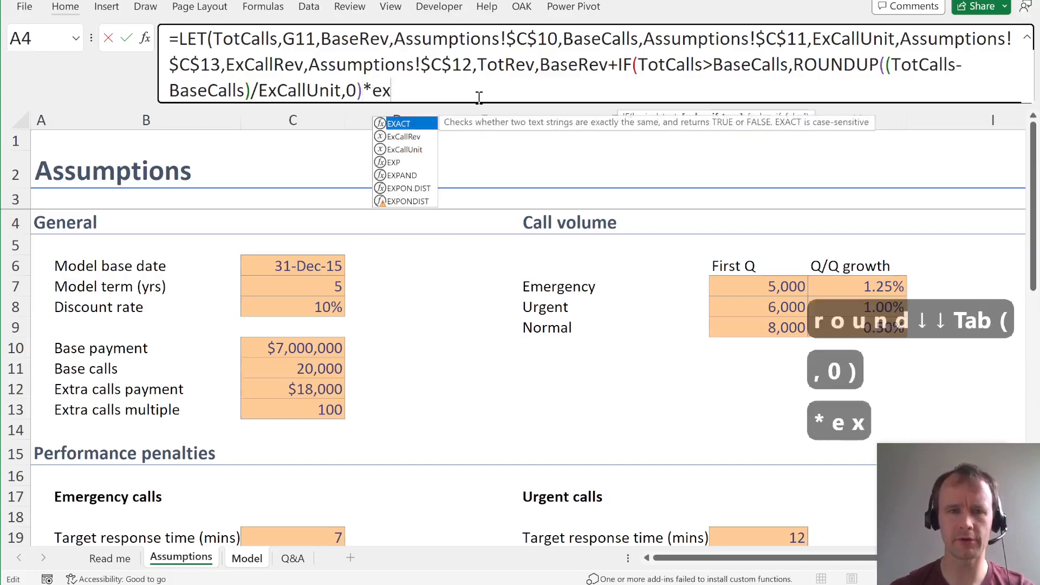
pyautogui.press('Down')
pyautogui.press('Down')
pyautogui.press('Up')
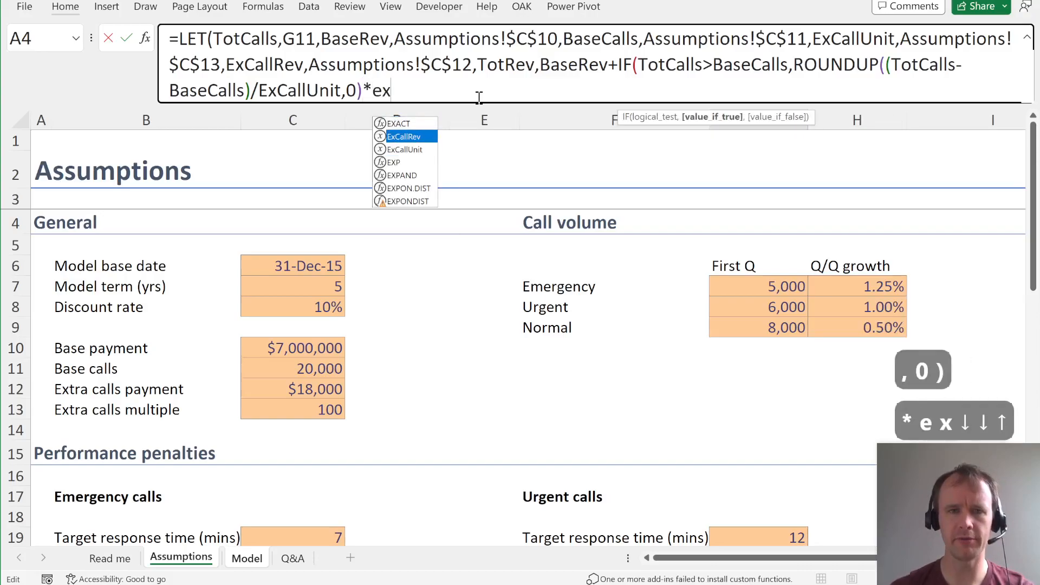
pyautogui.press('Tab')
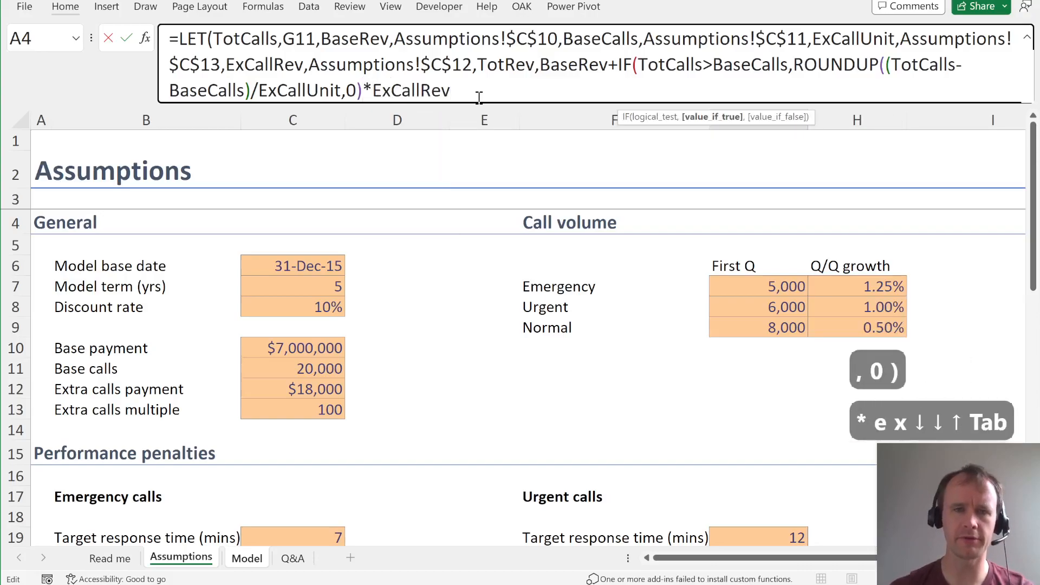
# - Check the ROUNDUP arguments, close the IF, return TotRev as the LET result, and commit the formula in G33
pyautogui.click(895, 66)
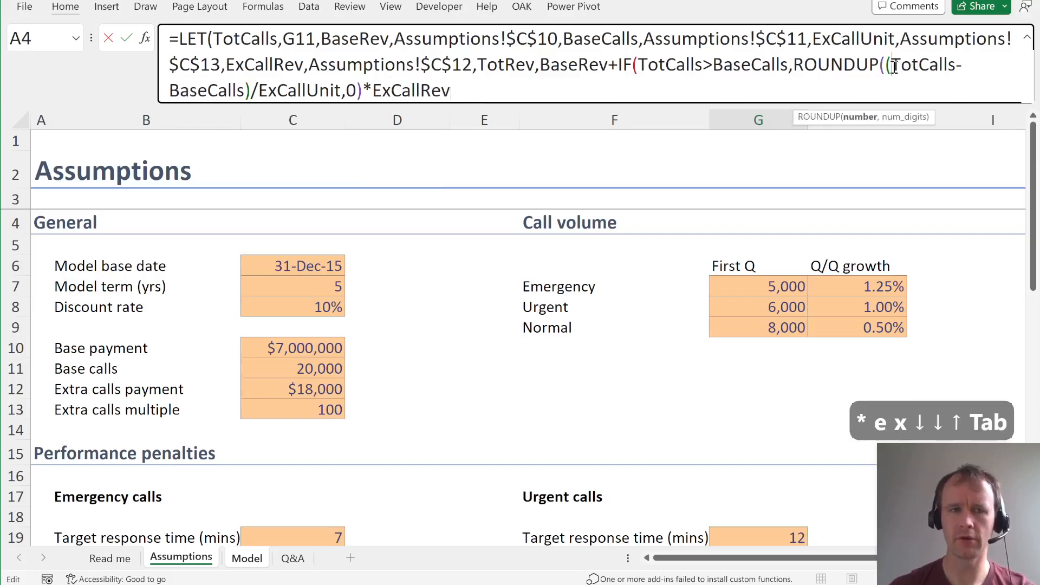
pyautogui.keyDown('shift'); pyautogui.click(246, 90); pyautogui.keyUp('shift')
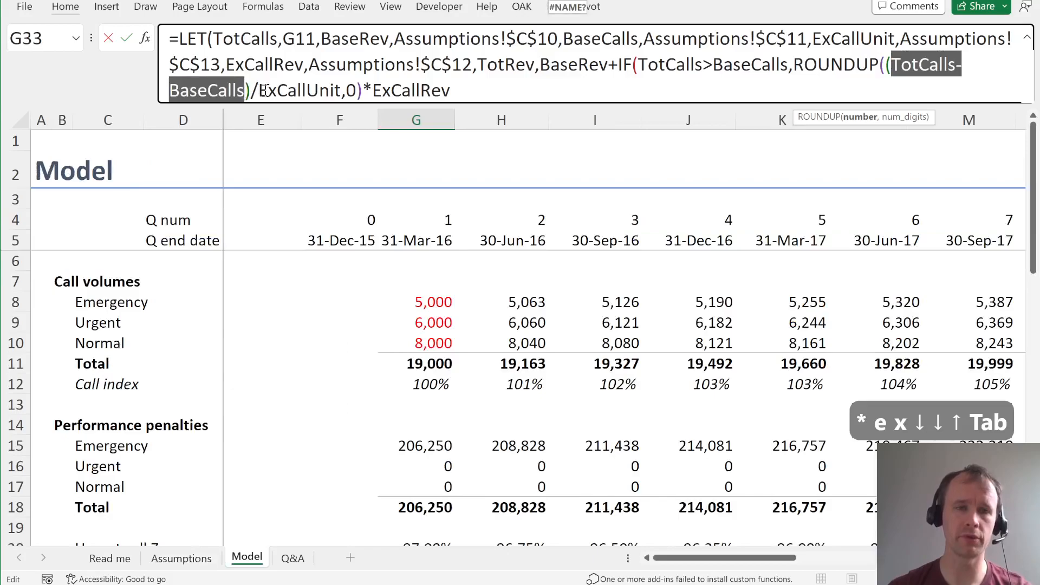
pyautogui.doubleClick(285, 90)
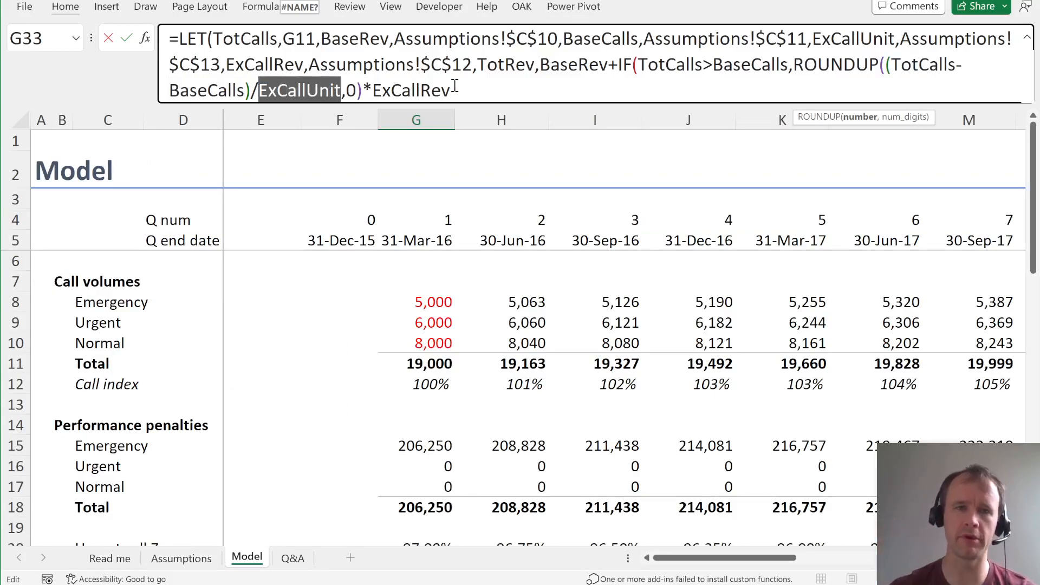
pyautogui.click(475, 90)
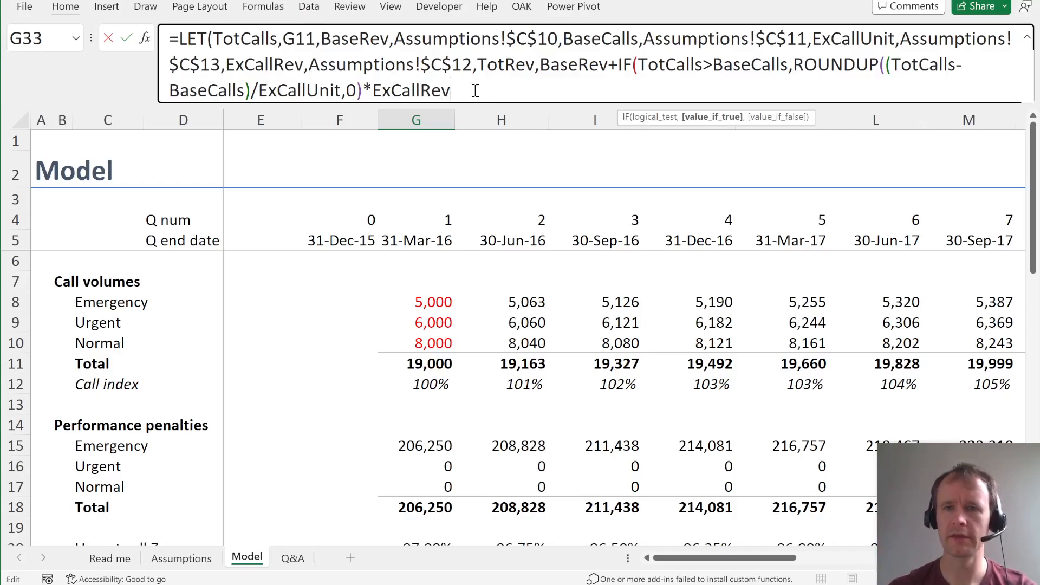
pyautogui.write('),tot')
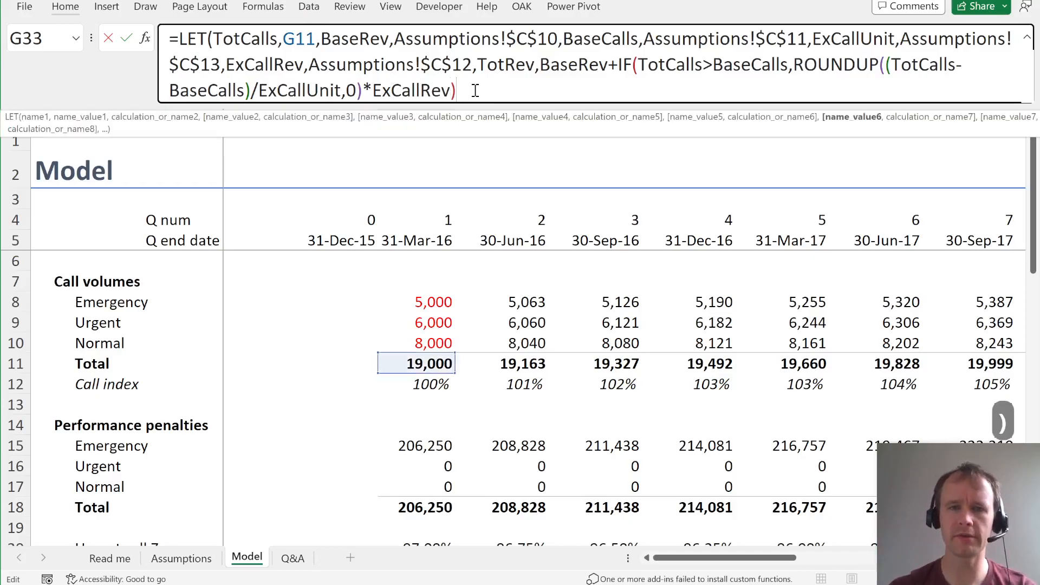
pyautogui.press('Down')
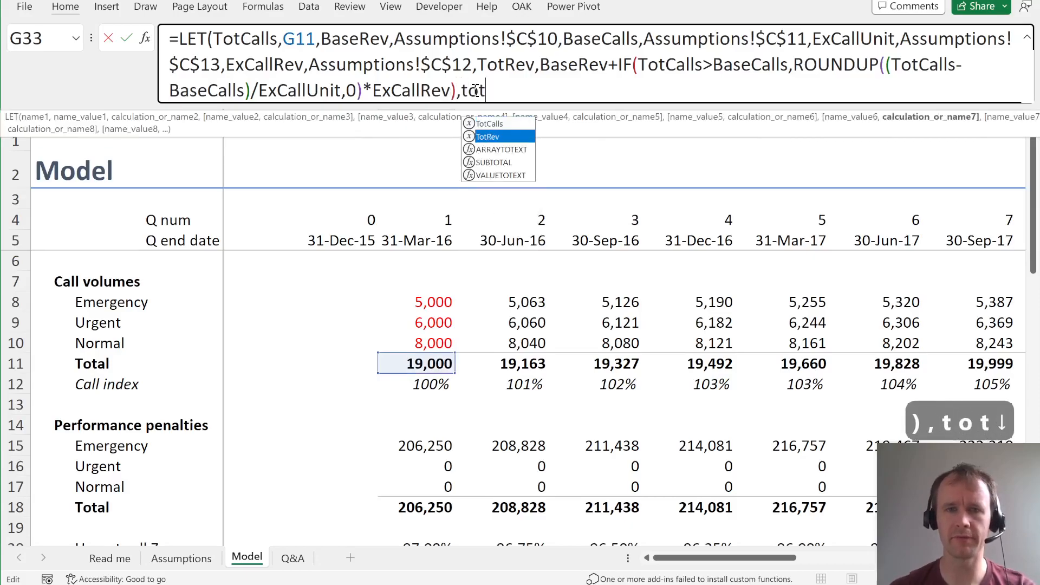
pyautogui.press('Tab')
pyautogui.write(')')
pyautogui.hotkey('ctrl', 'Return')
pyautogui.press('Left')
pyautogui.press('Right')
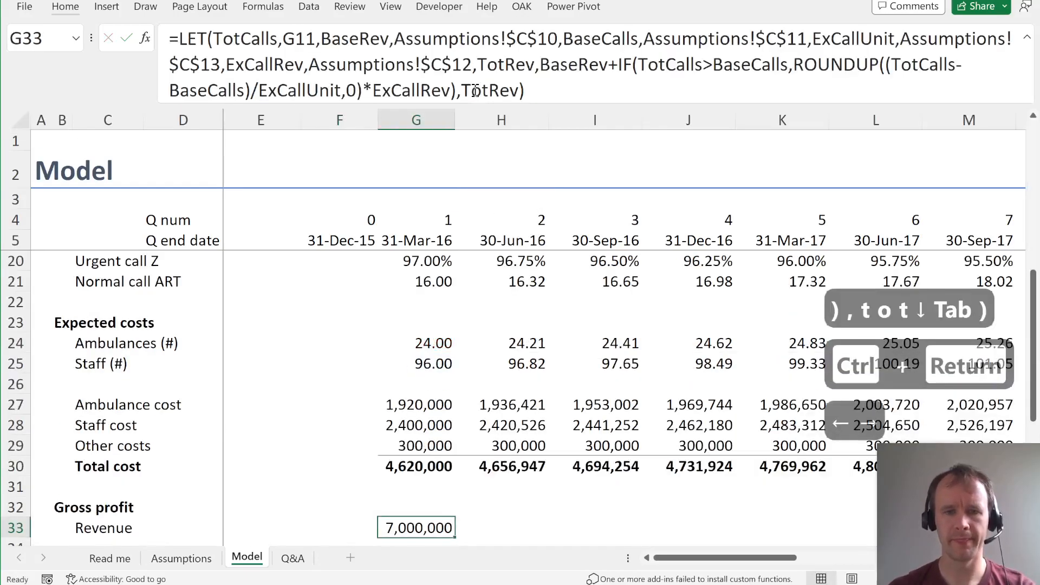
# - Enlarge the formula bar and start an indented new line before BaseRev in G33's LET formula
pyautogui.scroll(-1, 492, 266)
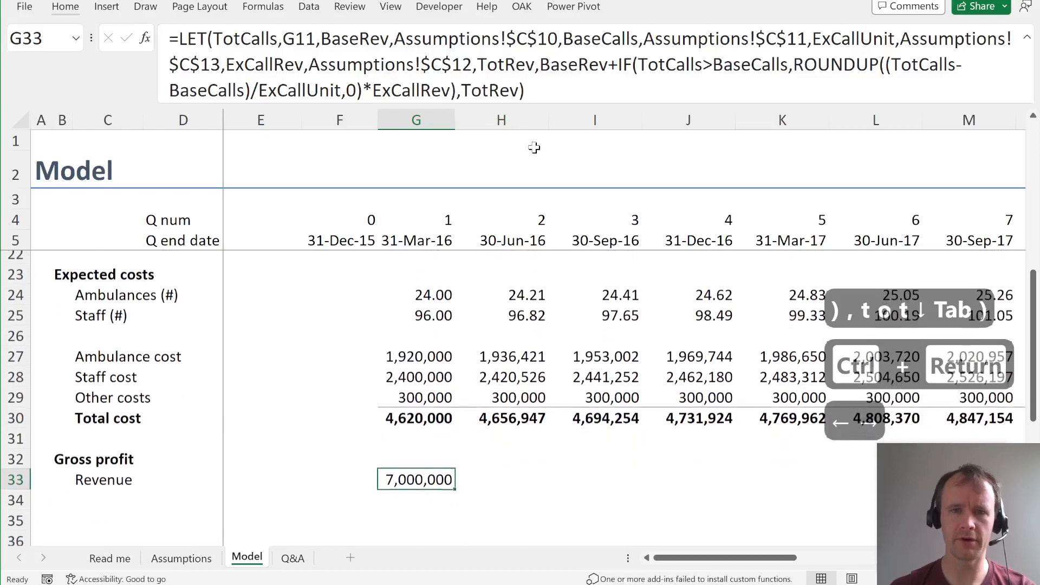
pyautogui.moveTo(545, 104); pyautogui.dragTo(518, 181)
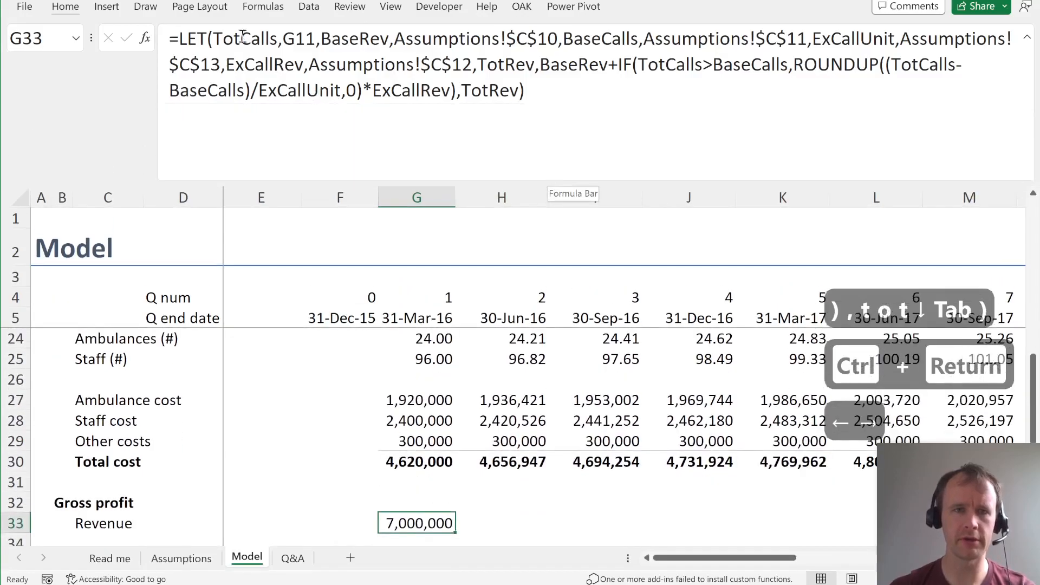
pyautogui.click(329, 38)
pyautogui.press('Left')
pyautogui.hotkey('alt', 'Return')
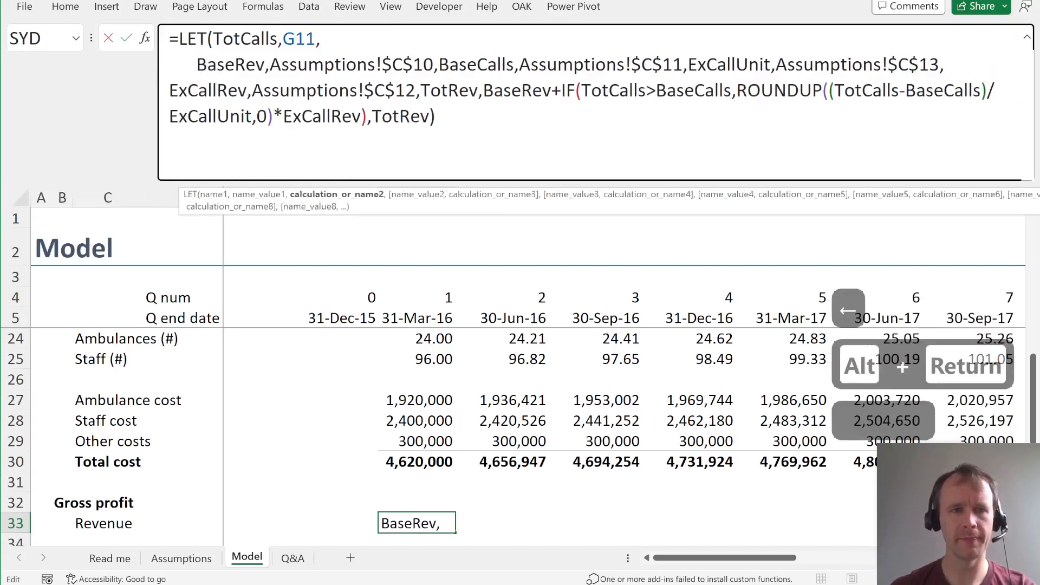
# - Copy the line break with its indent and paste it before BaseCalls, ExCallUnit, ExCallRev and the TotRev definition
pyautogui.hotkey('ctrl', 'shift', 'Left')
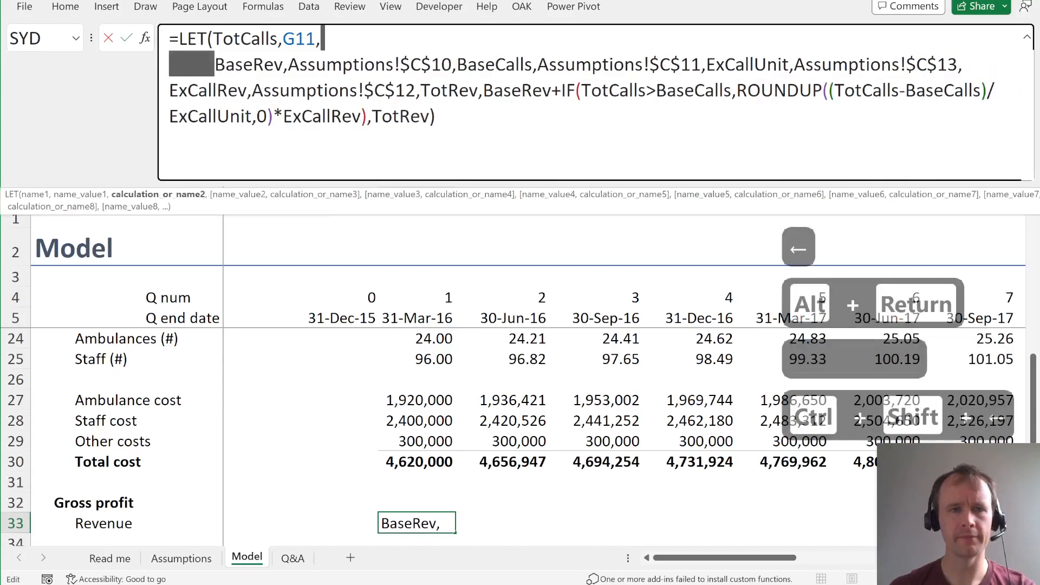
pyautogui.hotkey('ctrl', 'c')
pyautogui.click(465, 64)
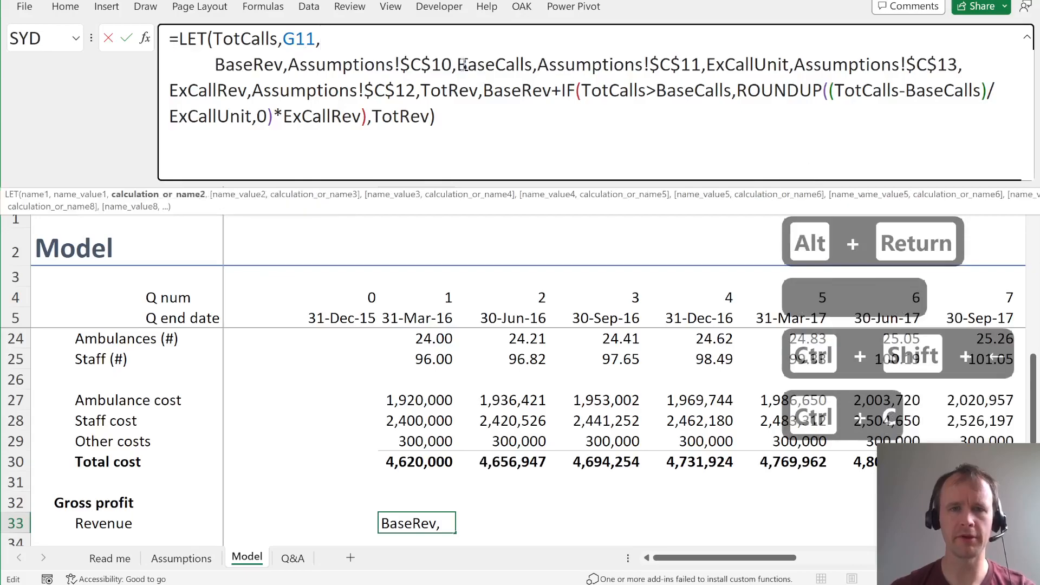
pyautogui.hotkey('ctrl', 'v')
pyautogui.click(467, 91)
pyautogui.hotkey('ctrl', 'v')
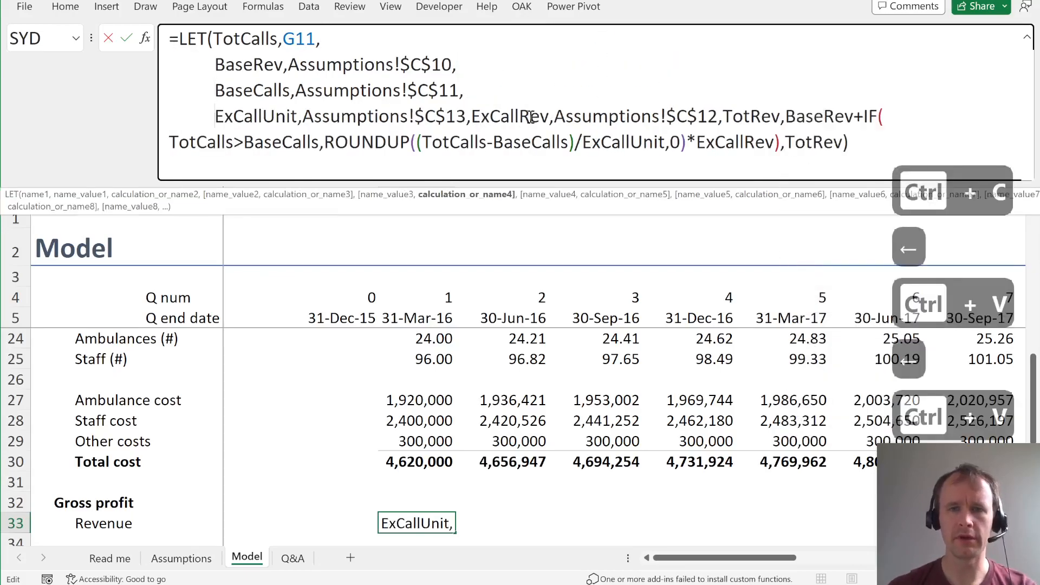
pyautogui.click(475, 115)
pyautogui.hotkey('ctrl', 'v')
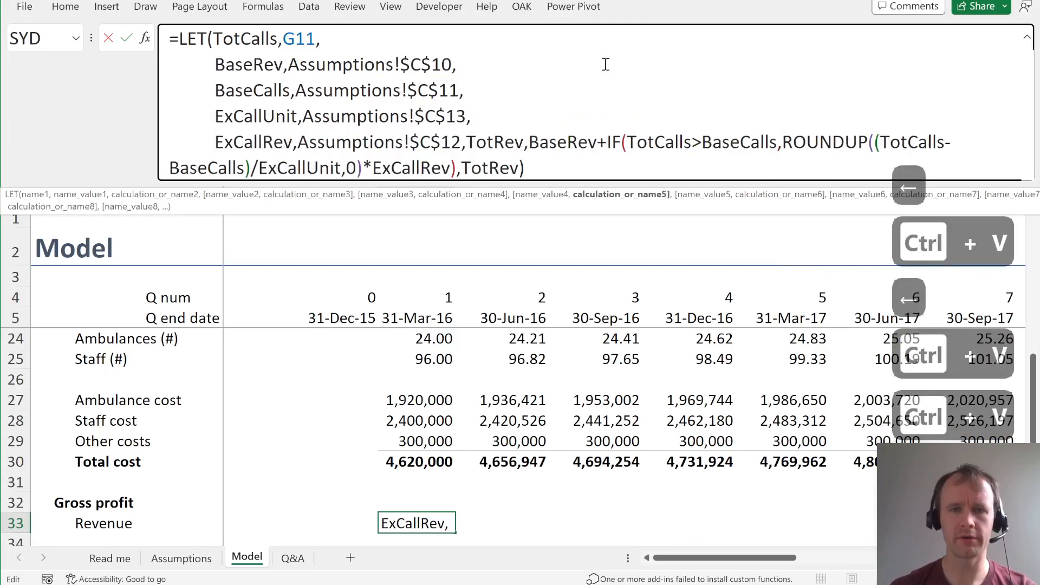
pyautogui.click(469, 142)
pyautogui.hotkey('ctrl', 'v')
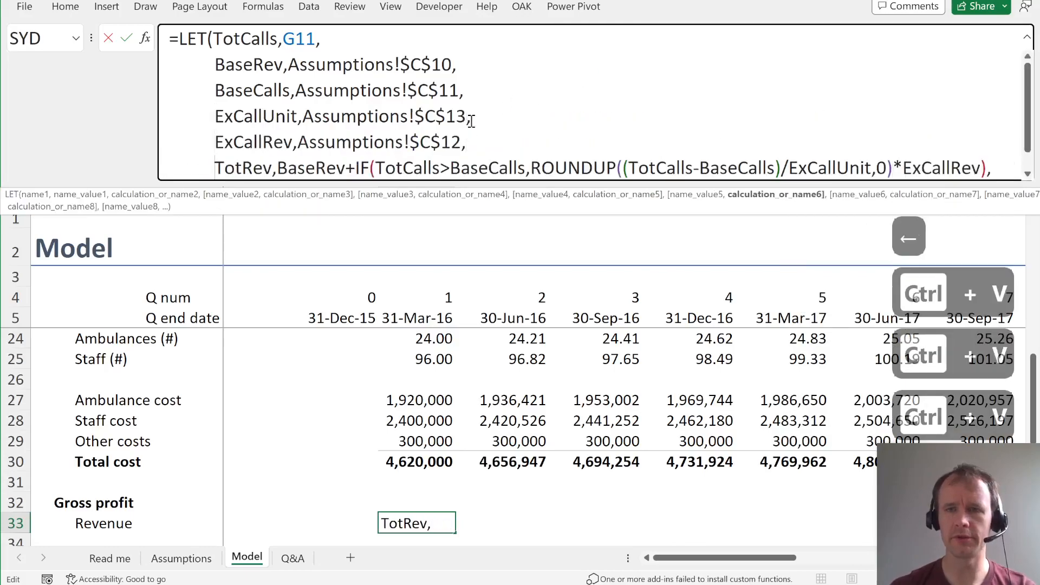
# - Put the closing TotRev argument on its own indented line, with the formula bar tall enough, and commit the formula
pyautogui.moveTo(519, 181); pyautogui.dragTo(519, 234)
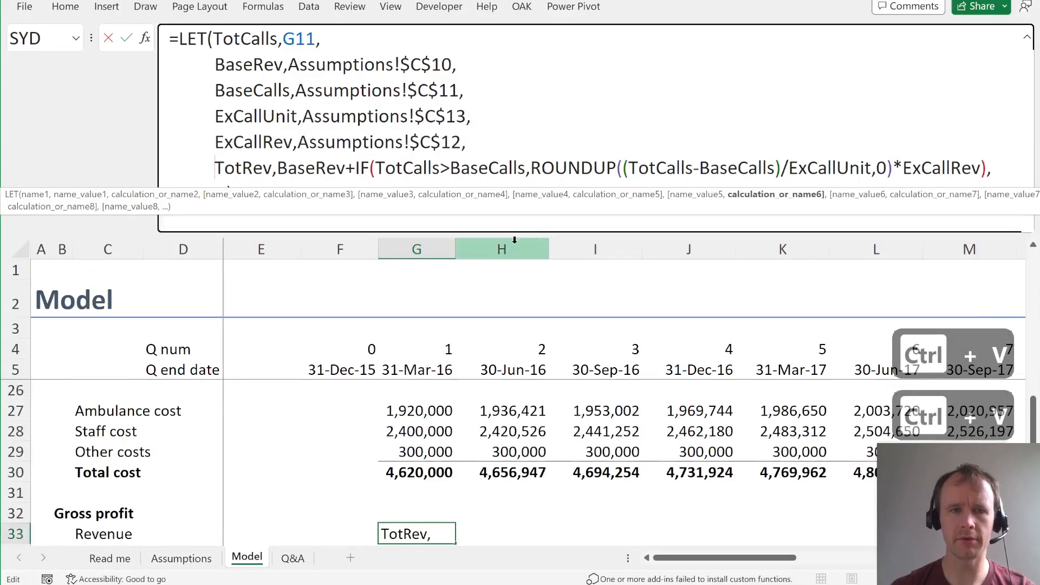
pyautogui.click(996, 172)
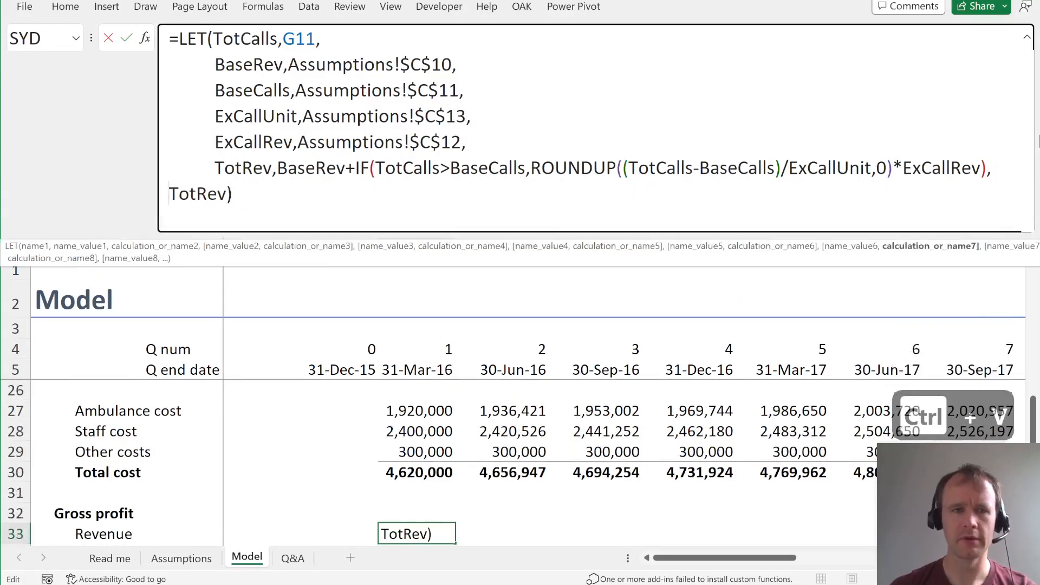
pyautogui.hotkey('ctrl', 'v')
pyautogui.press('Return')
pyautogui.press('Up')
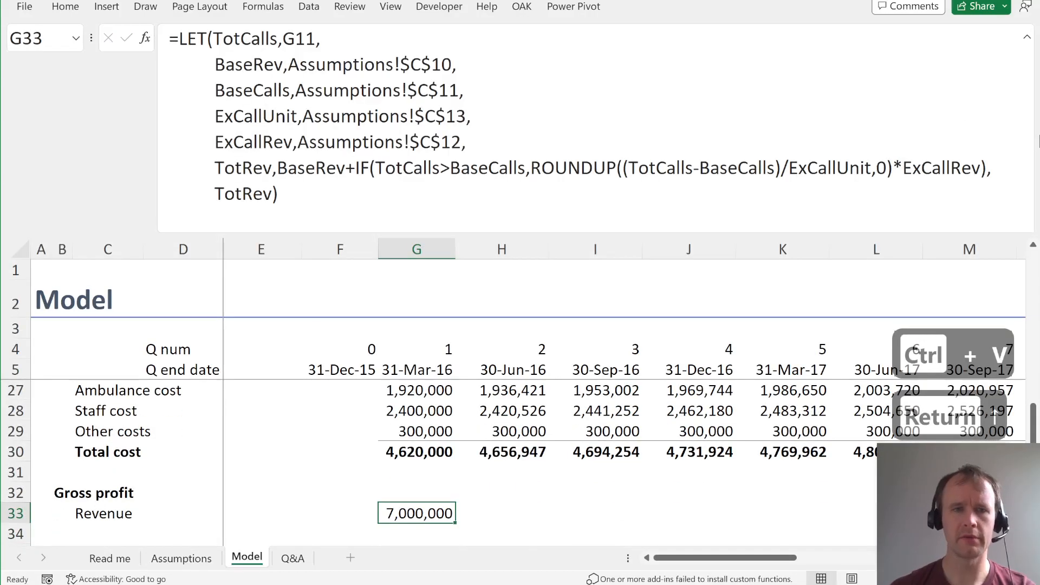
# - Fill the revenue formula from G33 across all remaining quarters of row 33
pyautogui.hotkey('ctrl', 'shift', 'Right')
pyautogui.hotkey('ctrl', 'r')
pyautogui.press('Left')
pyautogui.press('Right')
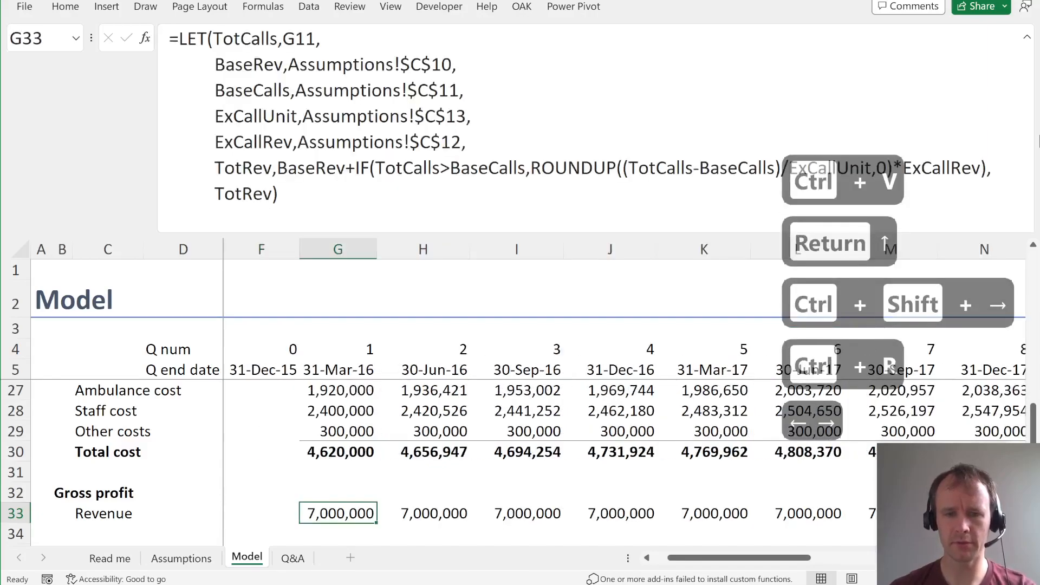
# - Look along the revenue row for the quarter where revenue first rises above the base amount
pyautogui.press('Right')
pyautogui.press('Right')
pyautogui.press('Right')
pyautogui.press('Right')
pyautogui.press('Right')
pyautogui.press('Right')
pyautogui.press('Right')
pyautogui.press('Right')
pyautogui.press('Right')
pyautogui.press('Left')
pyautogui.press('Left')
pyautogui.press('Left')
pyautogui.press('Right')
# - Trace column N from N33 up to the total calls in N11, and review revenue through quarter 20
pyautogui.hotkey('shift', 'Up')
pyautogui.hotkey('shift', 'Up')
pyautogui.hotkey('shift', 'Up')
pyautogui.hotkey('shift', 'Up')
pyautogui.hotkey('shift', 'Up')
pyautogui.hotkey('shift', 'Up')
pyautogui.hotkey('shift', 'Up')
pyautogui.hotkey('shift', 'Up')
pyautogui.hotkey('shift', 'Up')
pyautogui.hotkey('shift', 'Up')
pyautogui.hotkey('shift', 'Up')
pyautogui.hotkey('shift', 'Up')
pyautogui.hotkey('shift', 'Up')
pyautogui.hotkey('shift', 'Up')
pyautogui.hotkey('shift', 'Up')
pyautogui.hotkey('shift', 'Up')
pyautogui.hotkey('shift', 'Up')
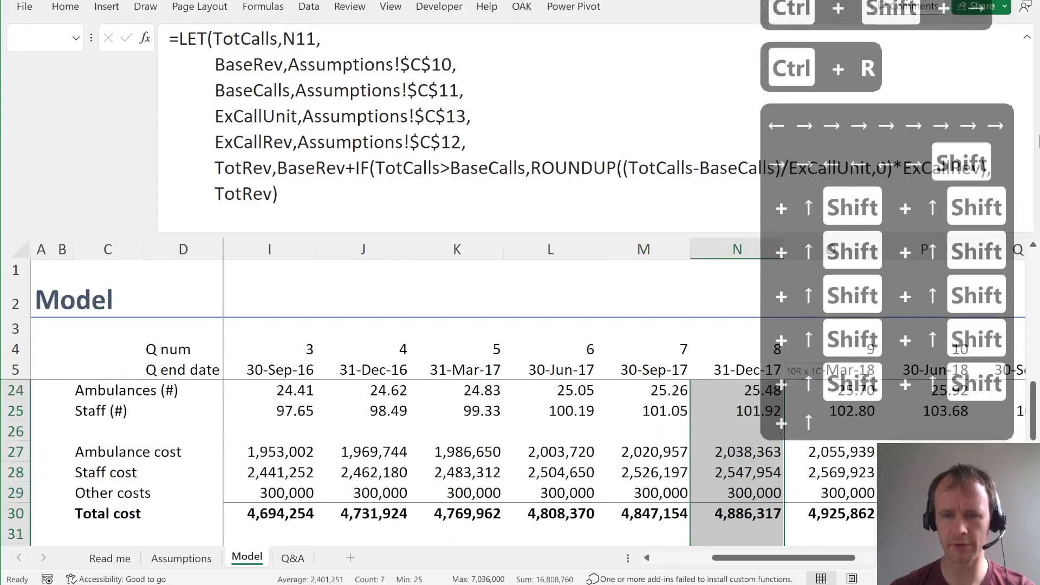
pyautogui.hotkey('shift', 'Up')
pyautogui.hotkey('shift', 'Up')
pyautogui.hotkey('shift', 'Up')
pyautogui.hotkey('shift', 'Up')
pyautogui.hotkey('shift', 'Up')
pyautogui.hotkey('shift', 'Up')
pyautogui.hotkey('shift', 'Up')
pyautogui.hotkey('shift', 'Up')
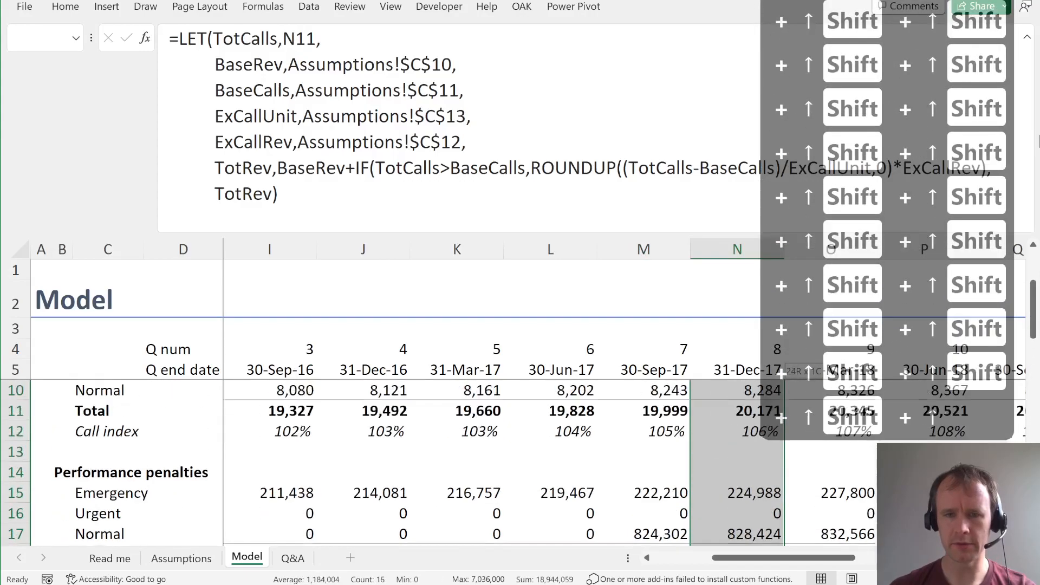
pyautogui.hotkey('shift', 'Down')
pyautogui.hotkey('shift', 'Down')
pyautogui.hotkey('shift', 'Down')
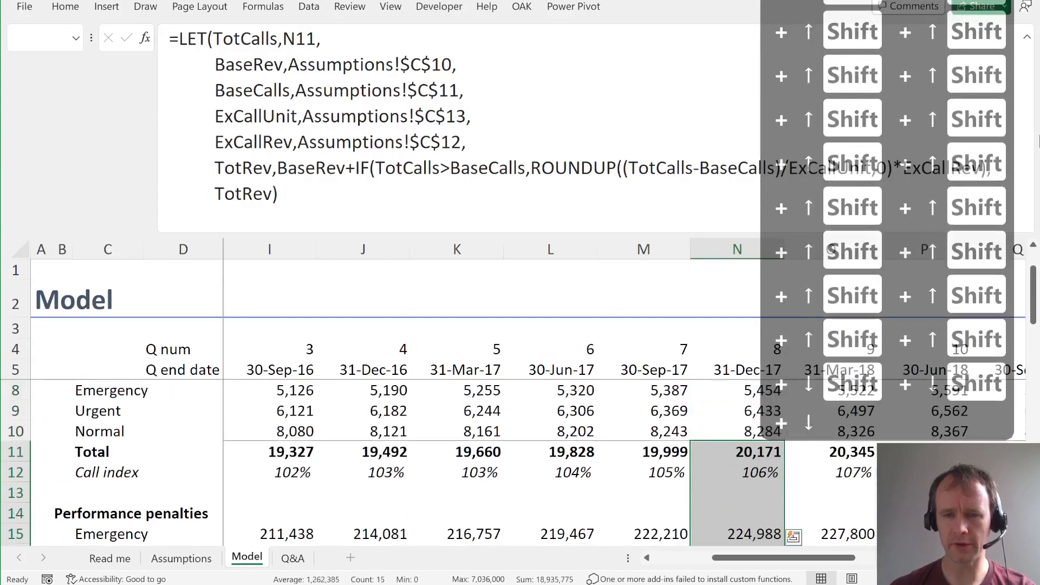
pyautogui.press('Left')
pyautogui.press('Right')
pyautogui.hotkey('ctrl', 'shift', 'Right')
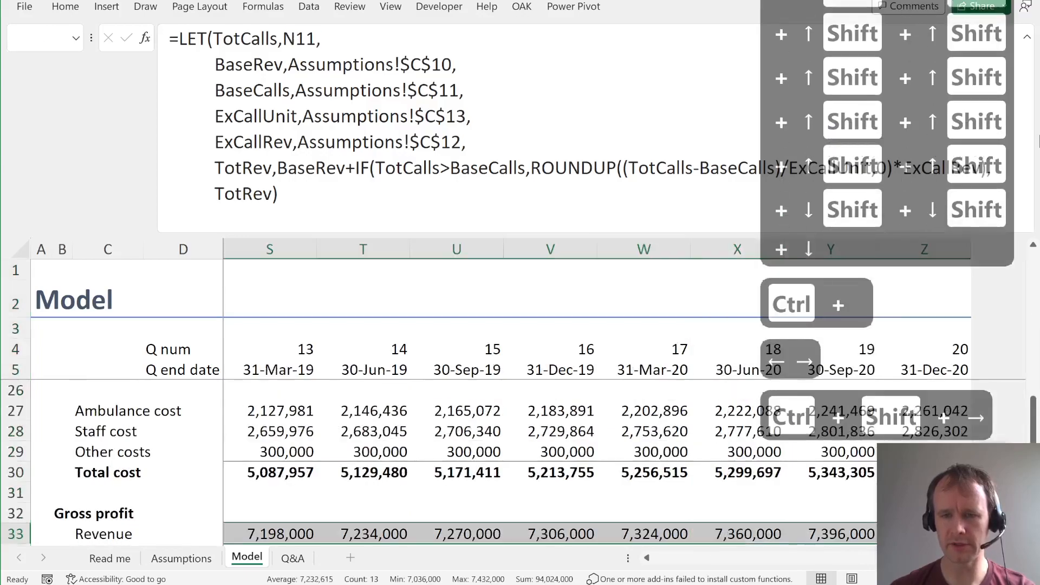
# - Add the row labels Costs in C34 and Penalties in C35 under Revenue
pyautogui.hotkey('ctrl', 'Left')
pyautogui.hotkey('ctrl', 'Left')
pyautogui.press('Down')
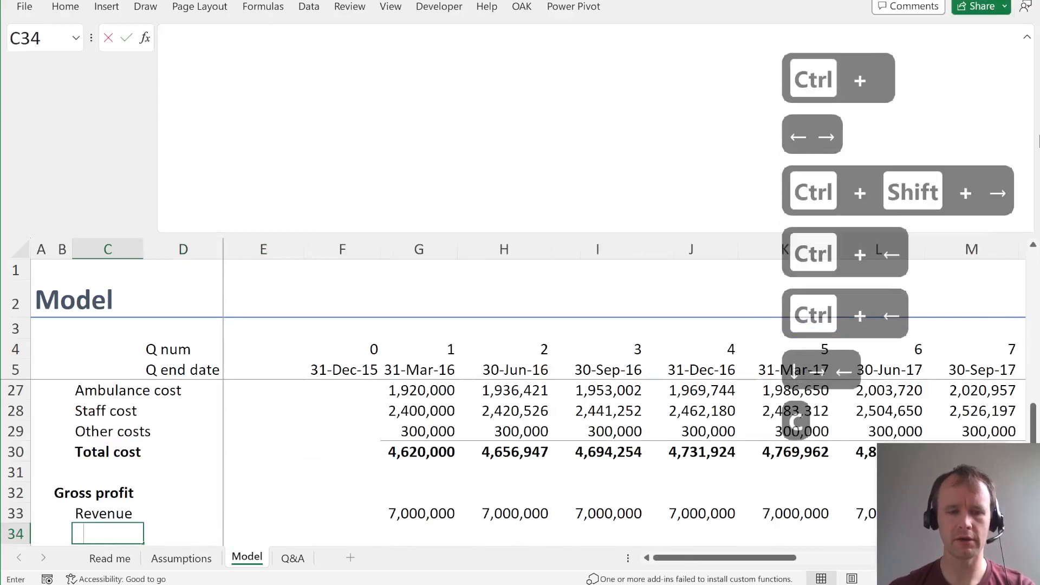
pyautogui.write('Costs')
pyautogui.press('Return')
pyautogui.write('ltic')
pyautogui.press('BackSpace')
pyautogui.write('es')
pyautogui.press('Return')
# - Enter =-G30 in G34 to bring in total cost as a negative, and fill it across all quarters
pyautogui.press('Up')
pyautogui.press('Right')
pyautogui.press('Right')
pyautogui.press('Right')
pyautogui.press('Up')
pyautogui.press('Right')
pyautogui.write('=')
pyautogui.hotkey('ctrl', 'Up')
pyautogui.hotkey('ctrl', 'Up')
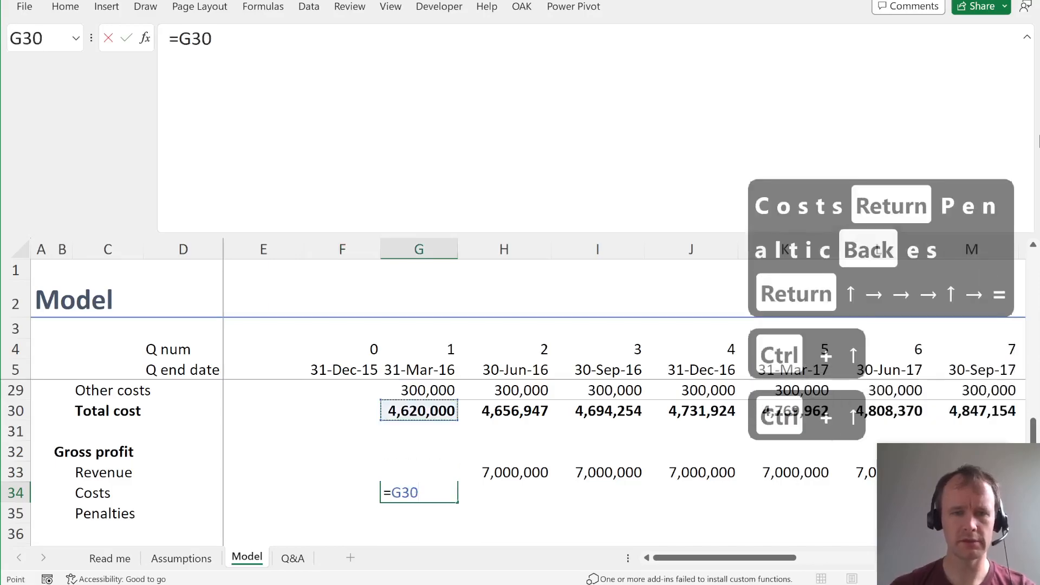
pyautogui.click(179, 38)
pyautogui.write('-')
pyautogui.press('Return')
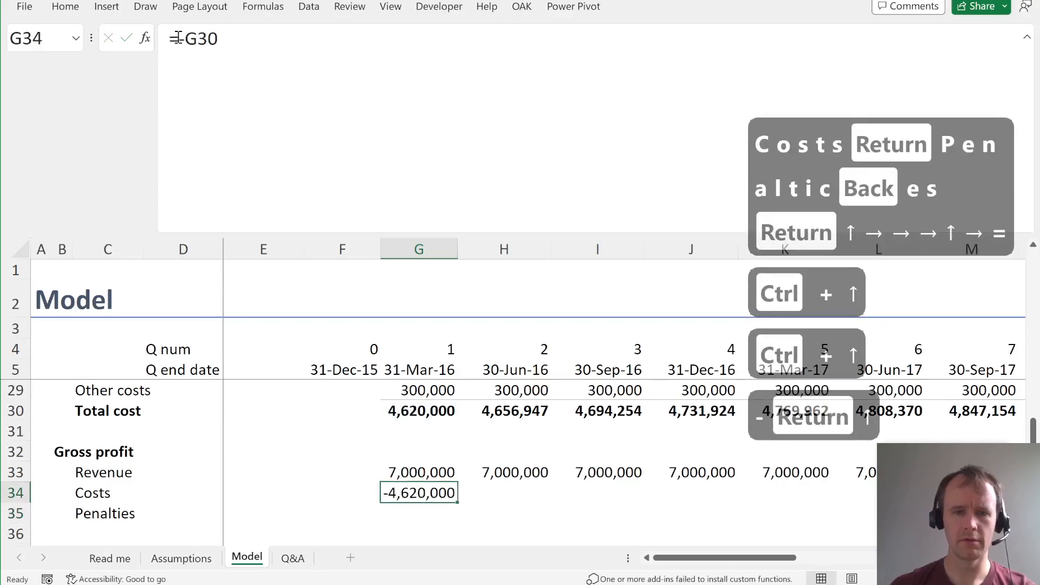
pyautogui.press('Up')
pyautogui.hotkey('ctrl', 'shift', 'Right')
pyautogui.hotkey('ctrl', 'r')
# - Enter =-G18 in G35 to bring in total penalties as a negative, and fill it across all quarters
pyautogui.press('Down')
pyautogui.write('=-')
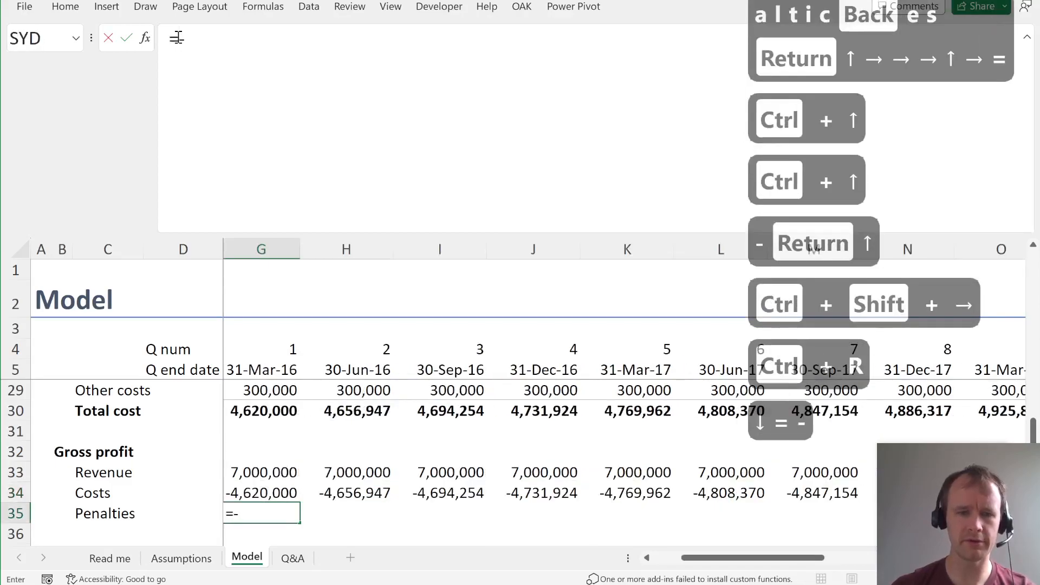
pyautogui.hotkey('ctrl', 'Up')
pyautogui.hotkey('ctrl', 'Up')
pyautogui.hotkey('ctrl', 'Up')
pyautogui.hotkey('ctrl', 'Up')
pyautogui.hotkey('ctrl', 'Up')
pyautogui.hotkey('ctrl', 'Up')
pyautogui.hotkey('ctrl', 'Up')
pyautogui.hotkey('ctrl', 'Up')
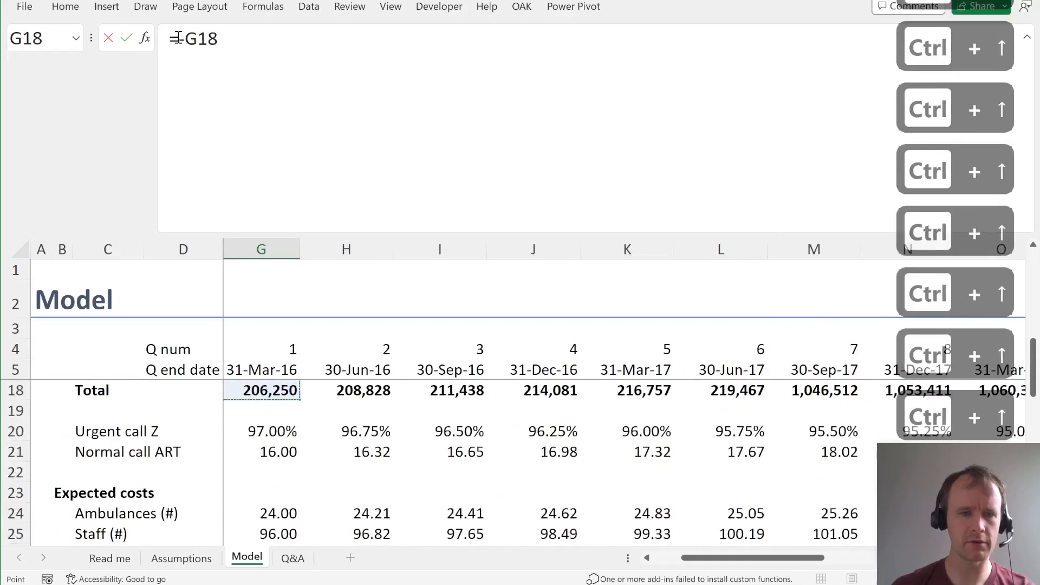
pyautogui.hotkey('ctrl', 'Down')
pyautogui.hotkey('ctrl', 'Return')
pyautogui.hotkey('ctrl', 'shift', 'Right')
pyautogui.hotkey('ctrl', 'r')
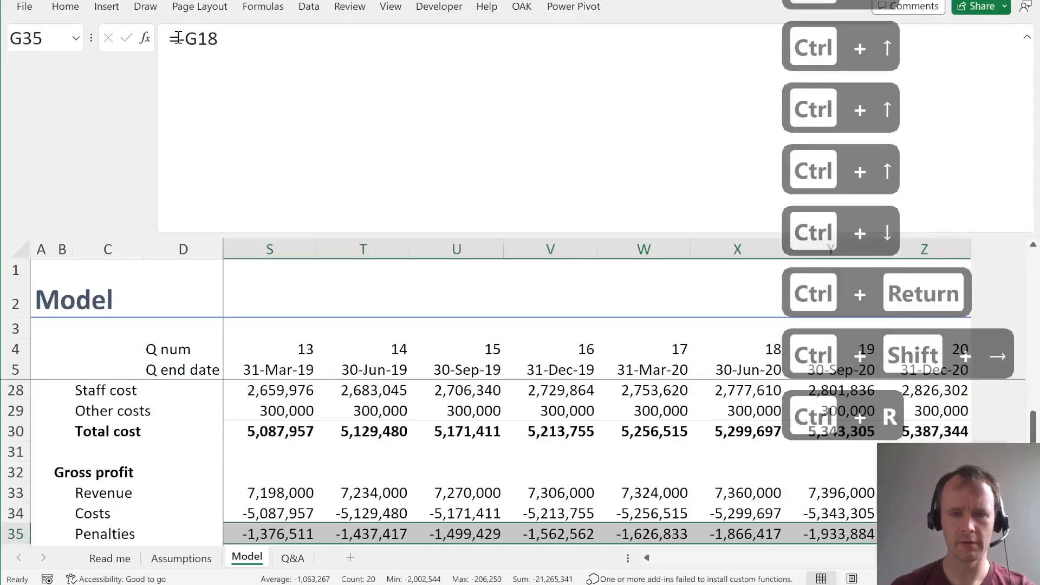
# - Label C36 as Gross profit
pyautogui.press('Left')
pyautogui.press('Right')
pyautogui.press('Left')
pyautogui.press('Down')
pyautogui.press('Left')
pyautogui.press('Left')
pyautogui.press('Left')
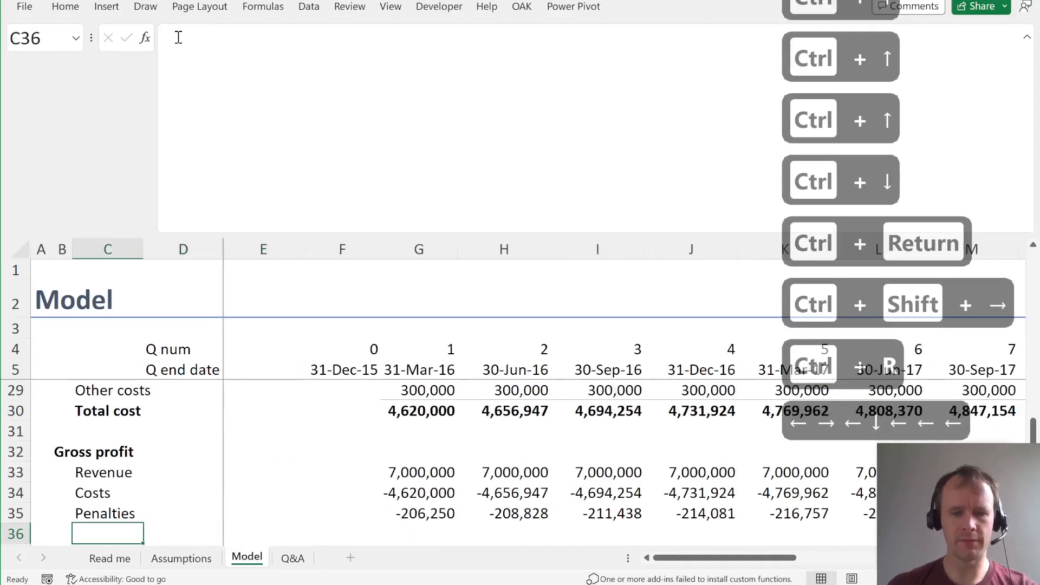
pyautogui.write('Gross profit')
pyautogui.press('Tab')
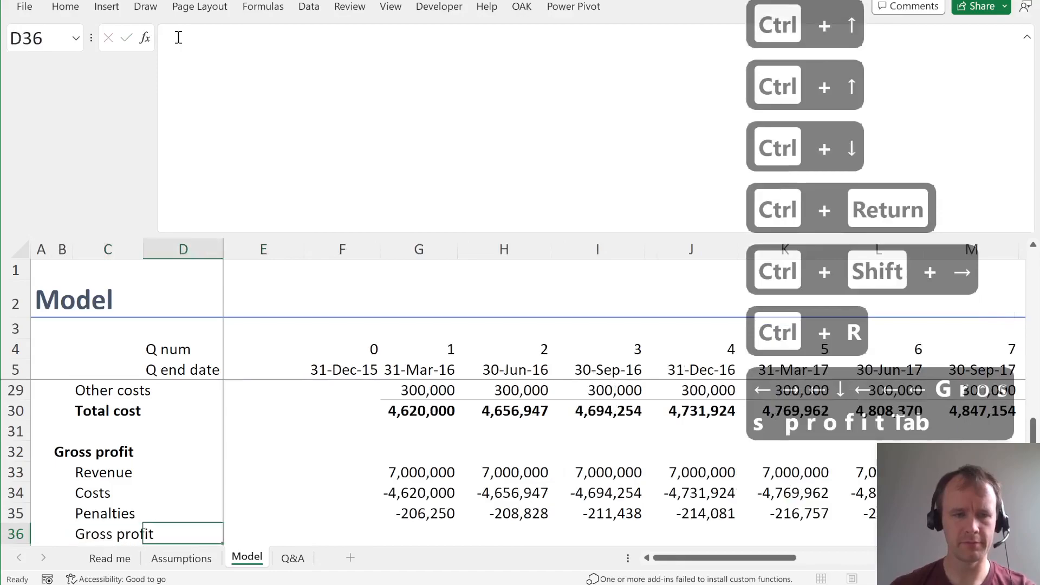
# - Sum G33:G35 in G36 and fill the gross profit formula across all quarters
pyautogui.press('Right')
pyautogui.press('Right')
pyautogui.press('Right')
pyautogui.hotkey('alt', '=')
pyautogui.press('Return')
pyautogui.press('Up')
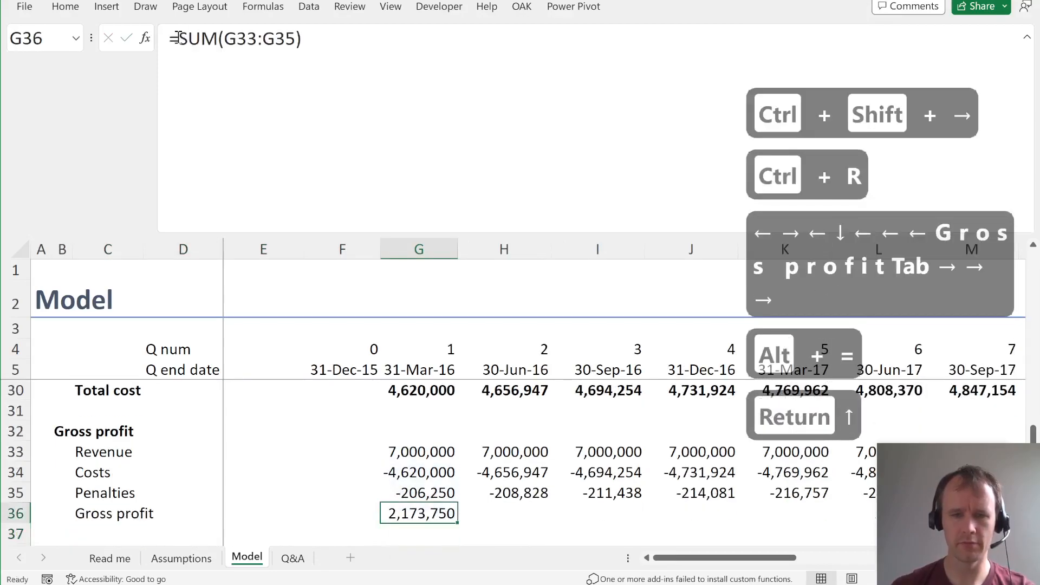
pyautogui.hotkey('ctrl', 'shift', 'Right')
pyautogui.hotkey('ctrl', 'r')
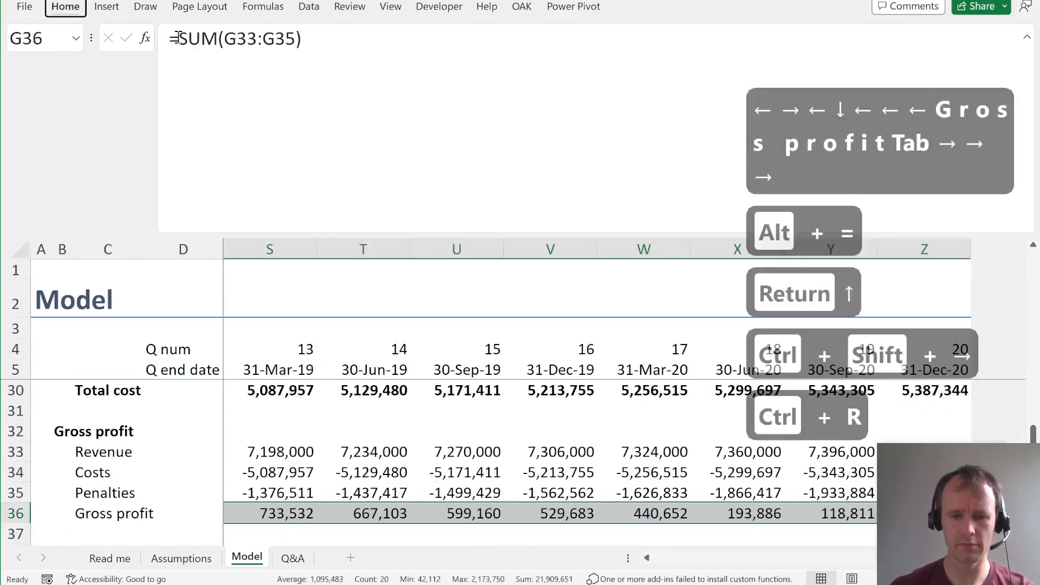
# - Add a top border to the gross profit figures and make the whole of row 36 bold
pyautogui.hotkey('alt', 'h')
pyautogui.press('b')
pyautogui.press('p')
pyautogui.hotkey('shift', 'space')
pyautogui.hotkey('ctrl', 'b')
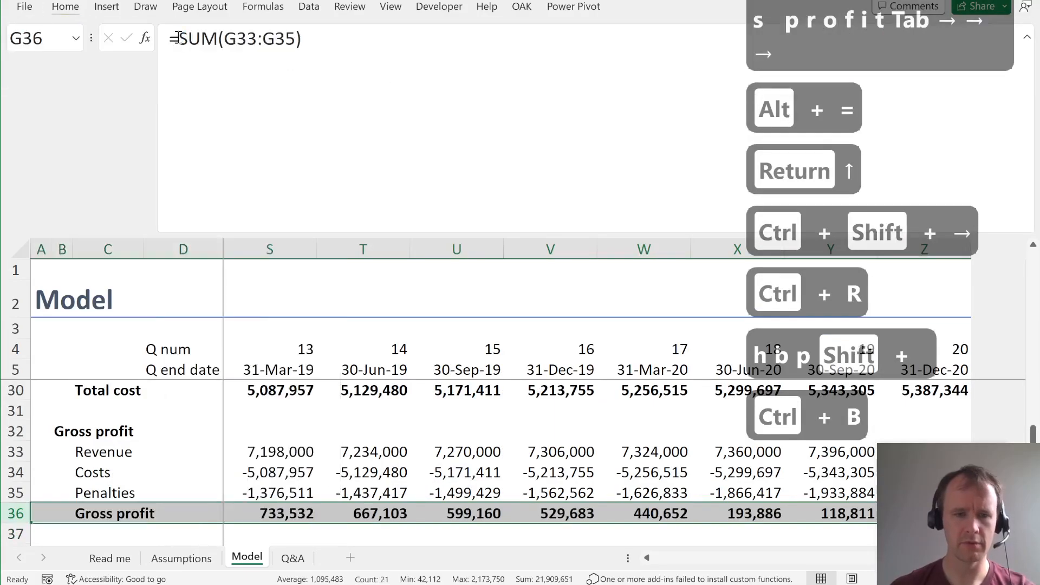
# - Label C38 as Discount factor, leaving one blank row below Gross profit
pyautogui.press('Left')
pyautogui.press('Left')
pyautogui.press('Left')
pyautogui.press('Down')
pyautogui.press('Left')
pyautogui.press('Left')
pyautogui.press('Down')
pyautogui.press('Right')
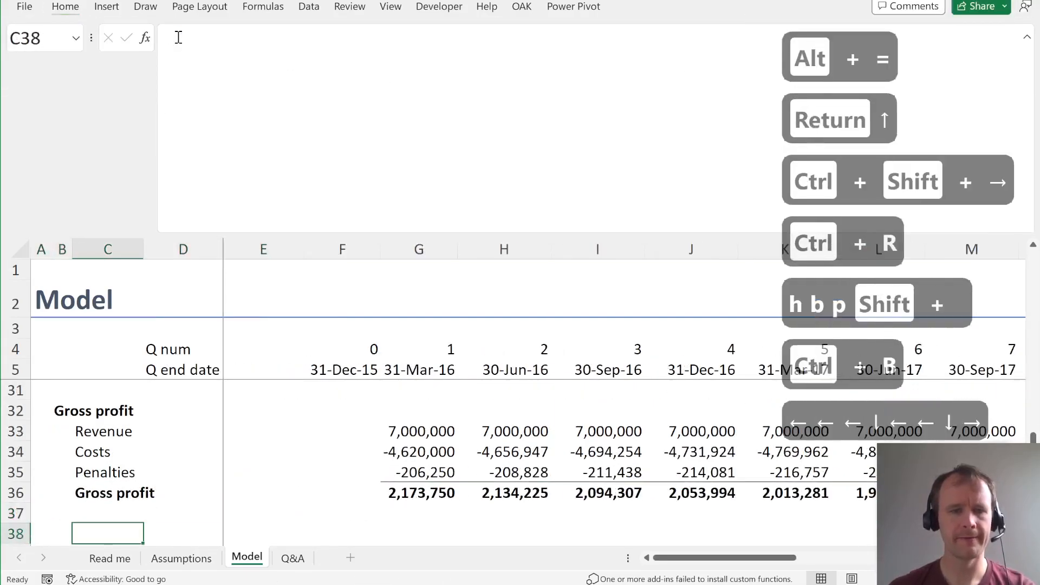
pyautogui.press('Down')
pyautogui.press('Up')
pyautogui.press('Left')
pyautogui.press('Right')
pyautogui.press('Up')
pyautogui.press('Down')
pyautogui.press('Right')
pyautogui.write('Discount')
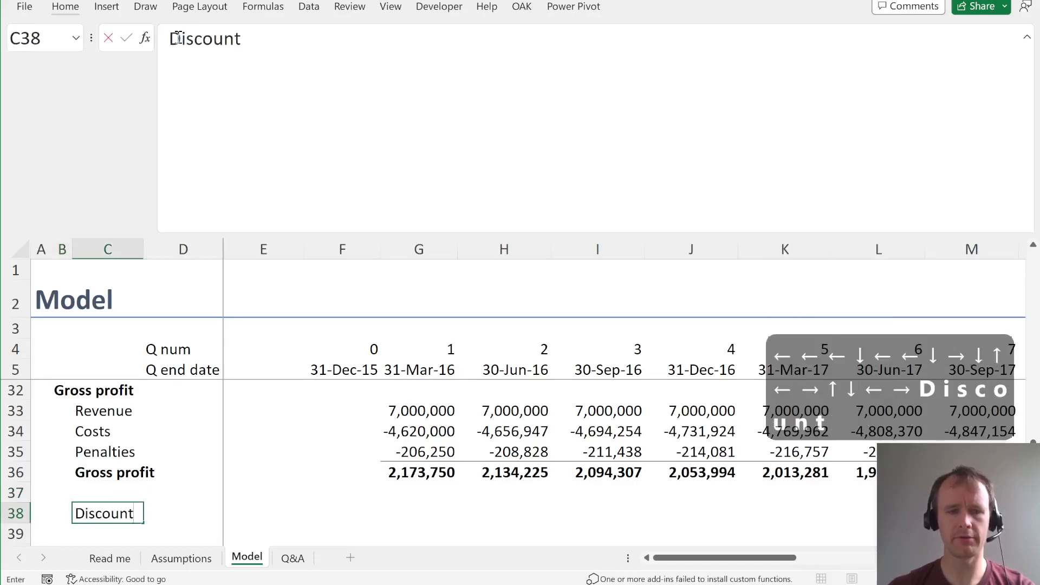
pyautogui.write(' factor')
pyautogui.press('Tab')
pyautogui.press('Right')
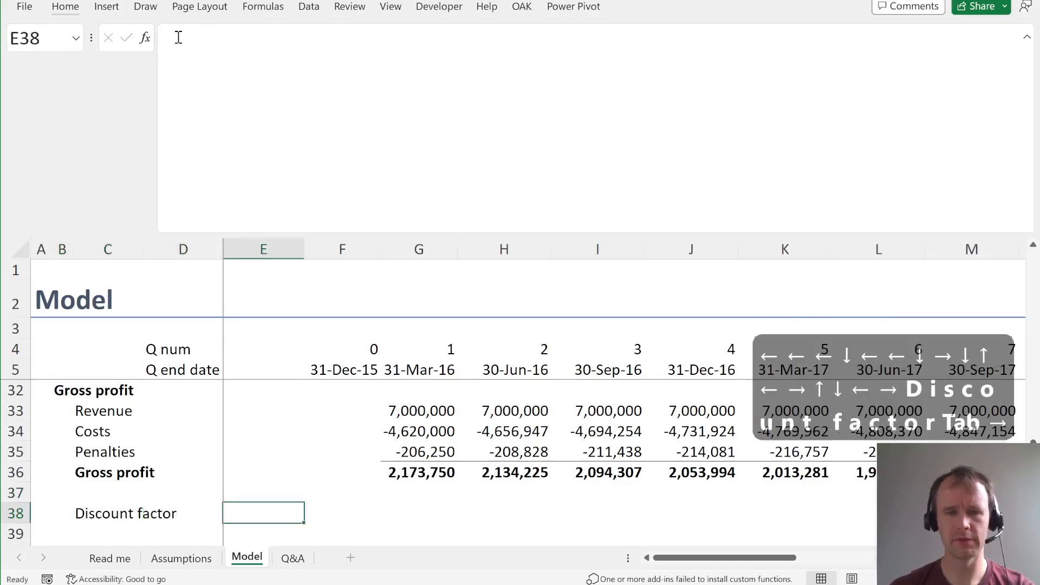
# - Format the discount factor row from F38 across as numbers with two decimals
pyautogui.press('Right')
pyautogui.hotkey('ctrl', 'shift', 'Right')
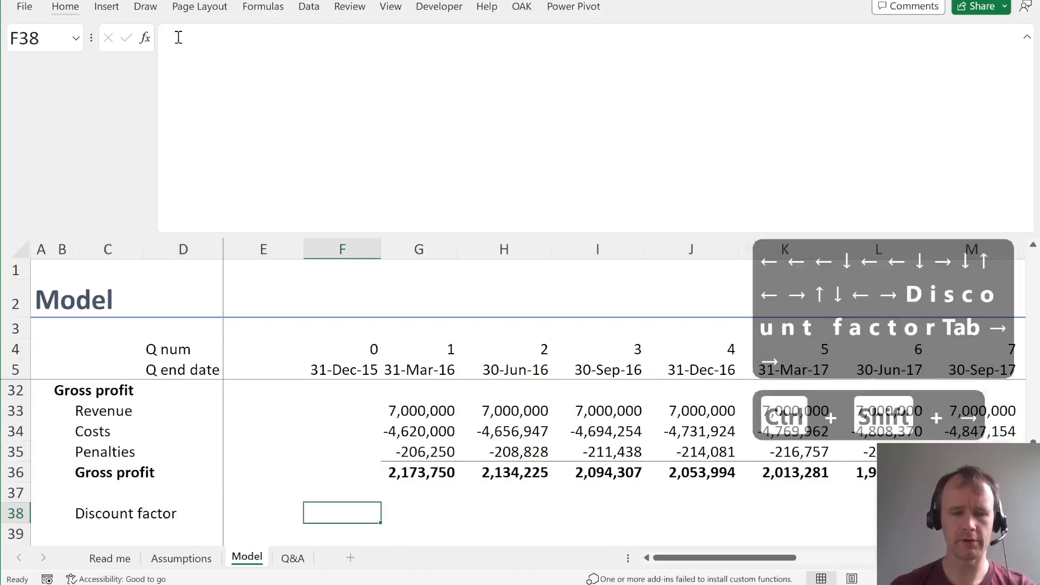
pyautogui.hotkey('ctrl', 'shift', '1')
# - Enter 1 as the opening discount factor in F38 and colour its text red
pyautogui.press('Left')
pyautogui.press('Right')
pyautogui.write('1')
pyautogui.press('Right')
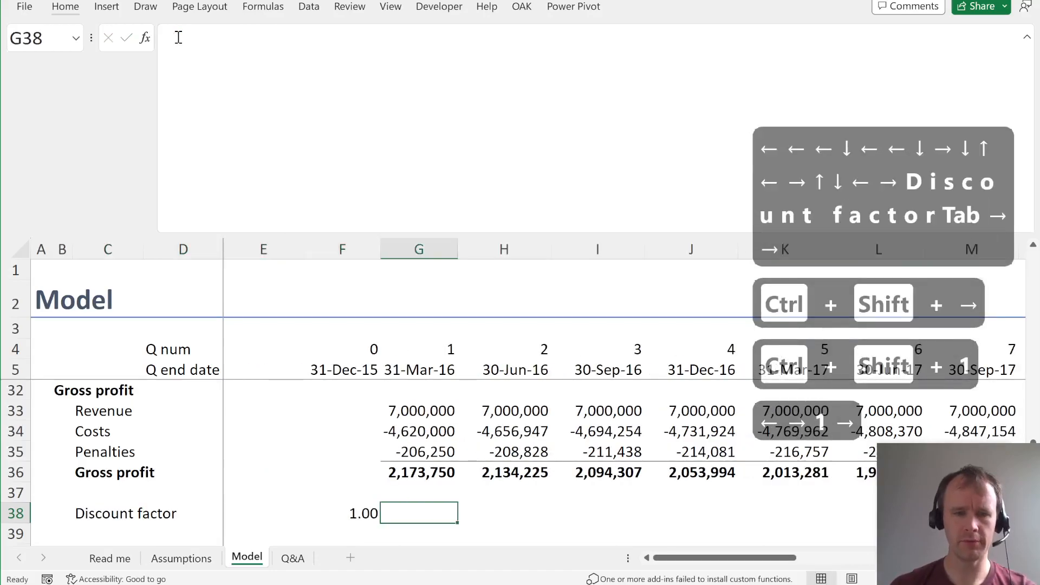
pyautogui.press('Left')
pyautogui.click(83, 9)
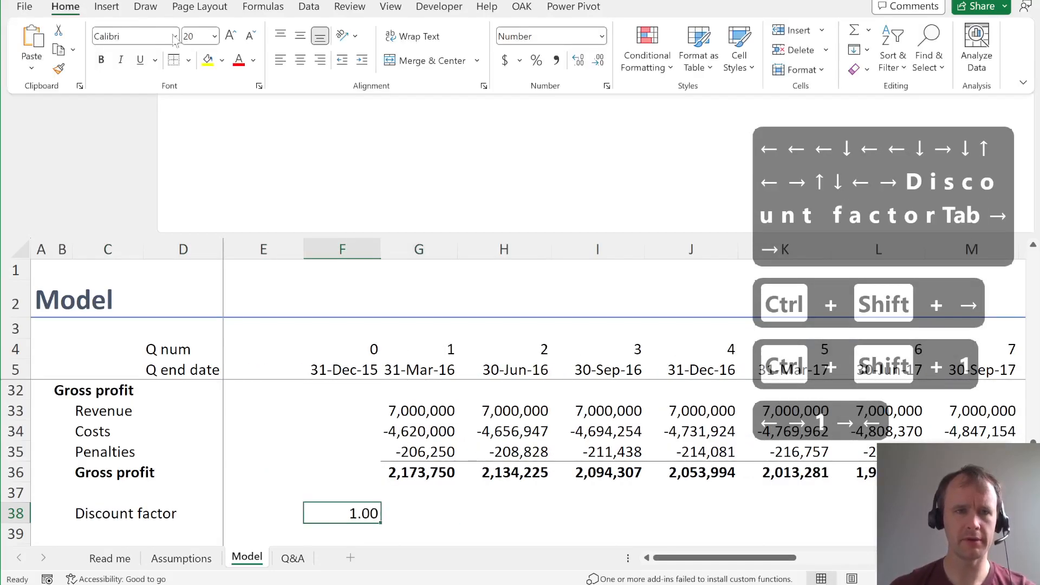
# - Enter the first quarter's discount factor in G38 as =F38/(1+Assumptions!$C$8)^(1/4), using the annual discount rate assumption
pyautogui.click(406, 509)
pyautogui.write('=')
pyautogui.press('Left')
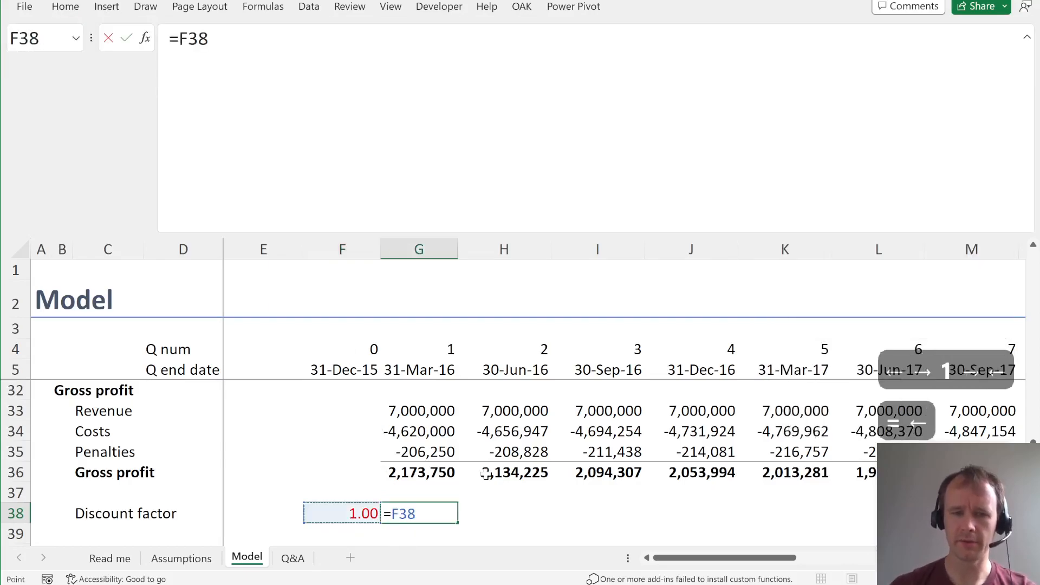
pyautogui.write('/(1+')
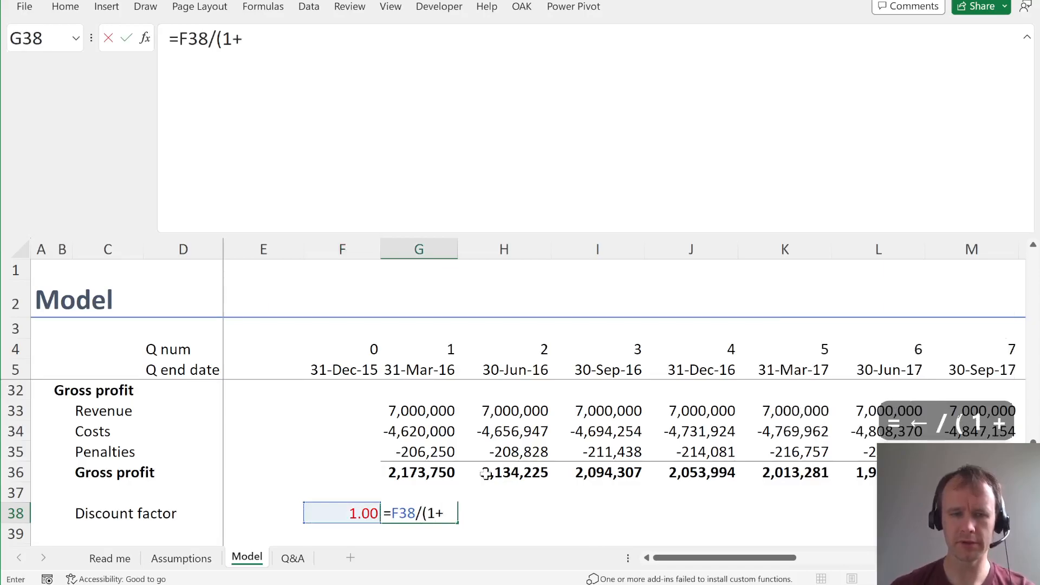
pyautogui.hotkey('ctrl', 'pageup')
pyautogui.click(327, 442)
pyautogui.press('F4')
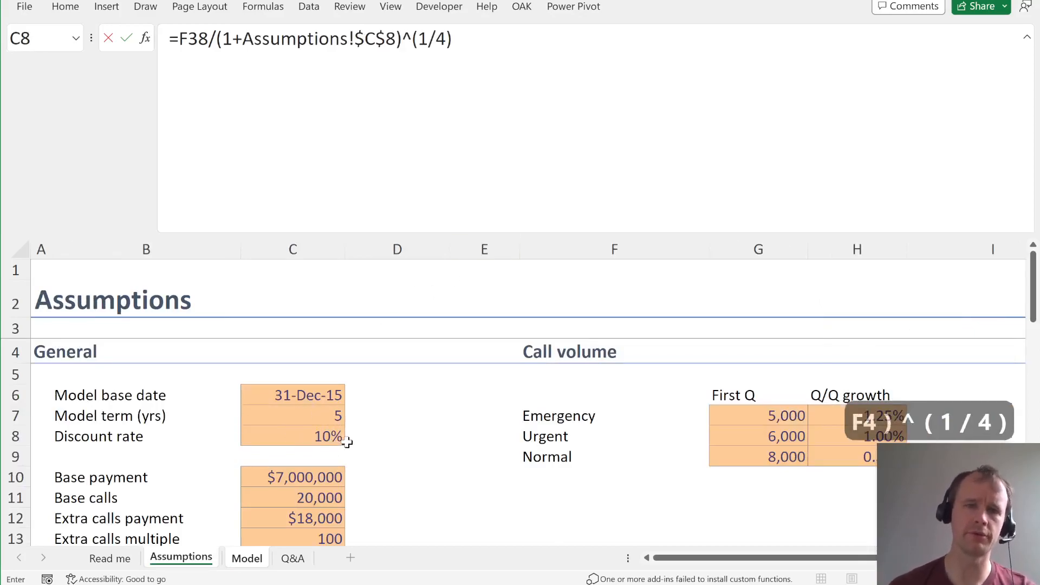
pyautogui.press('Return')
# - Fill the G38 discount factor formula across row 38 to the final quarter in column Z
pyautogui.press('Up')
pyautogui.hotkey('ctrl', 'shift', 'Right')
pyautogui.hotkey('ctrl', 'r')
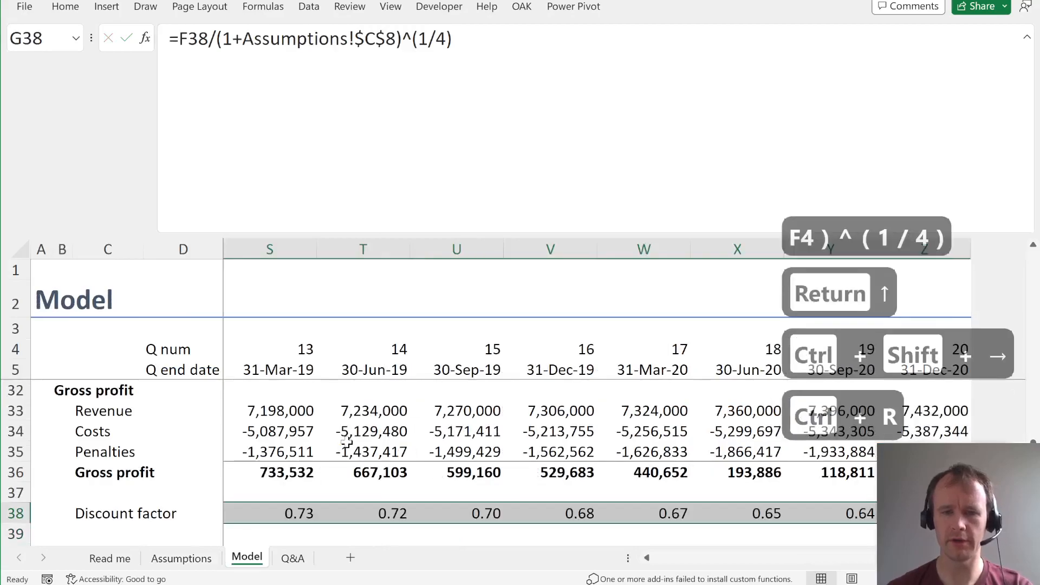
# - Label C40 as PV, leaving one blank row below Discount factor
pyautogui.press('Left')
pyautogui.press('Right')
pyautogui.press('Down')
pyautogui.press('Left')
pyautogui.press('Left')
pyautogui.press('Left')
pyautogui.press('Left')
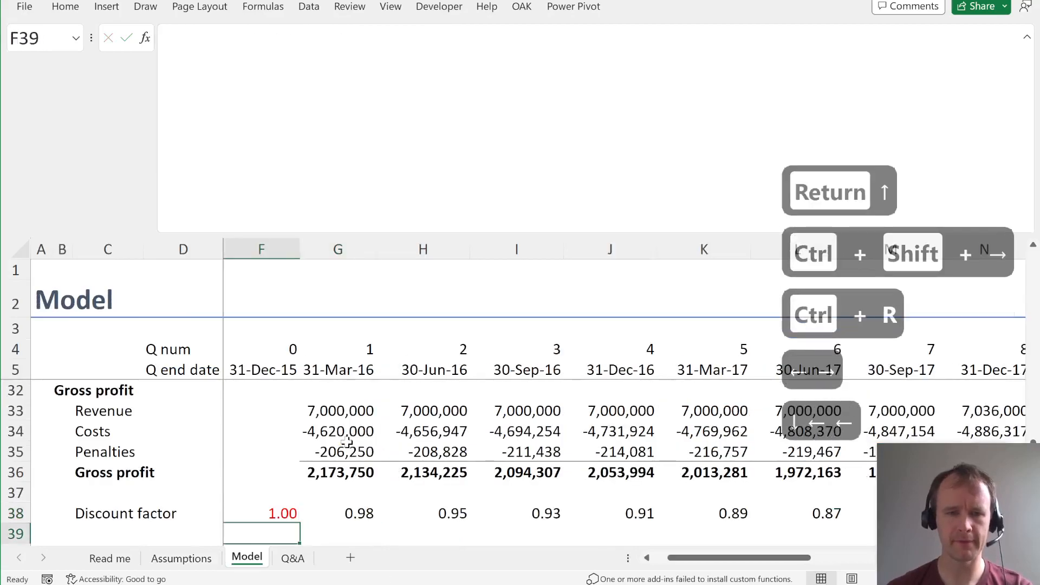
pyautogui.press('Down')
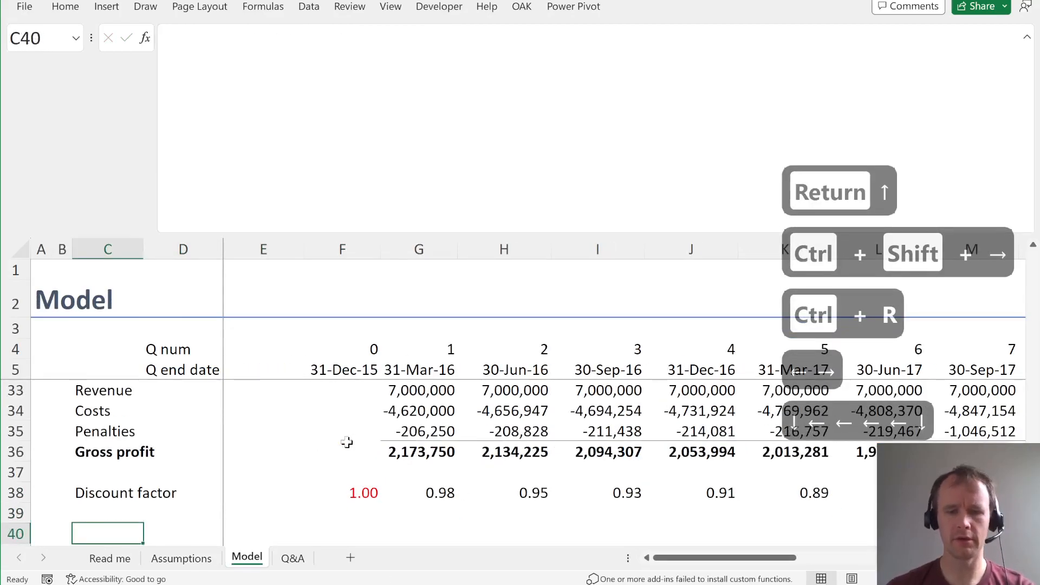
pyautogui.write('P')
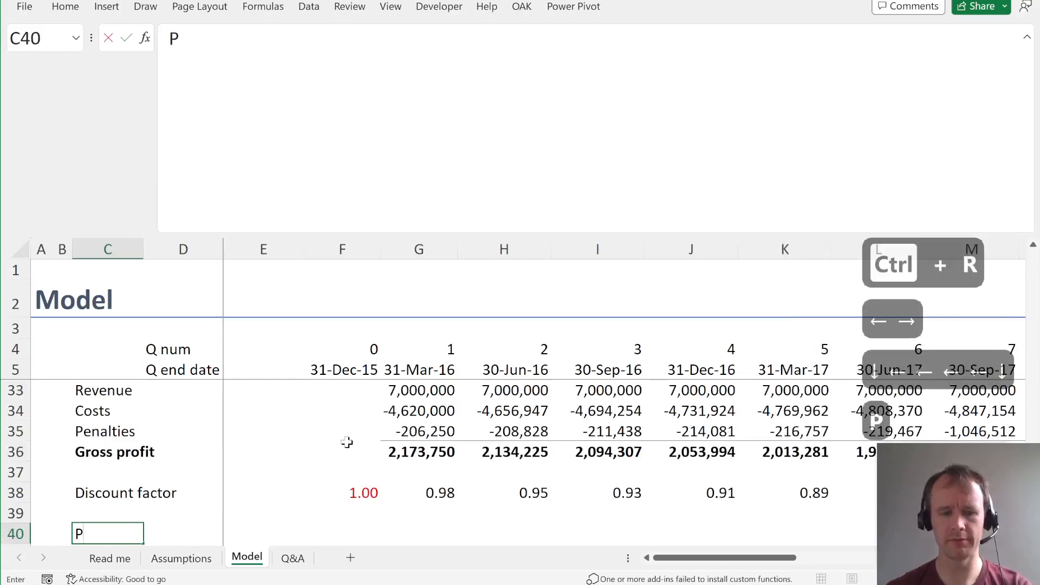
pyautogui.write('V')
pyautogui.press('Tab')
# - Calculate the present value in E40 with =SUMPRODUCT(G38:Z38,G36:Z36), multiplying discount factors by gross profit
pyautogui.press('Tab')
pyautogui.write('=sump')
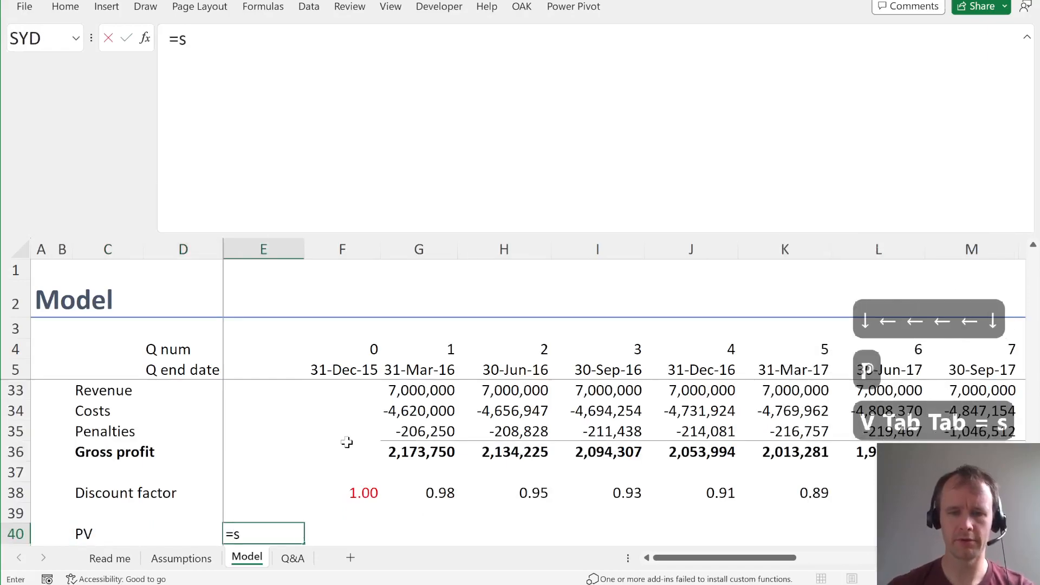
pyautogui.press('Tab')
pyautogui.press('Up')
pyautogui.press('Right')
pyautogui.press('Right')
pyautogui.press('Up')
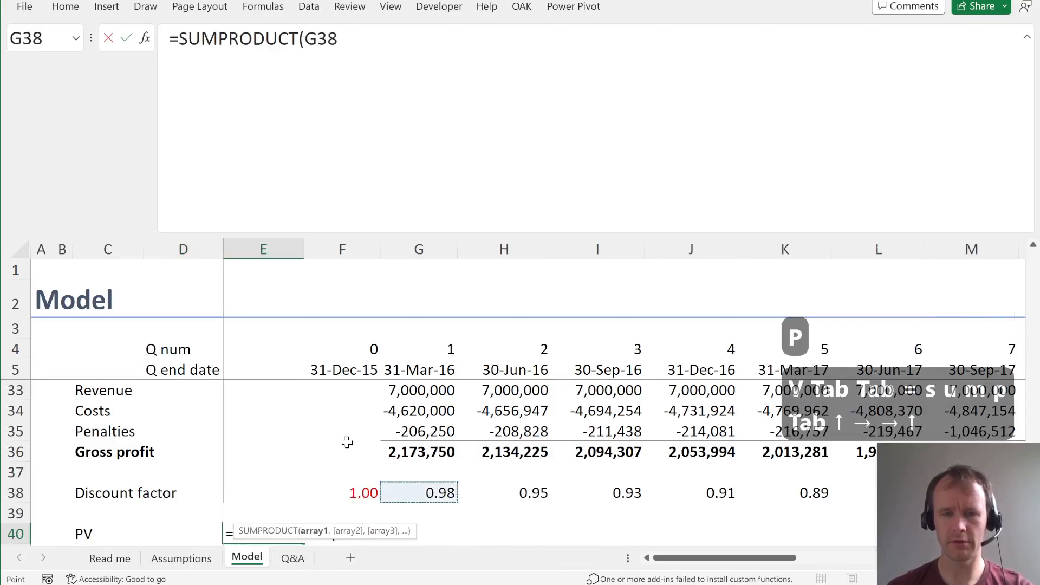
pyautogui.hotkey('ctrl', 'shift', 'Right')
pyautogui.write(',')
pyautogui.press('Up')
pyautogui.press('Right')
pyautogui.press('Up')
pyautogui.press('Up')
pyautogui.press('Right')
pyautogui.hotkey('ctrl', 'shift', 'Right')
pyautogui.press('Return')
# - Copy the number format of the Costs figure in G34 onto the PV cell E40, pasting formats only
pyautogui.press('Left')
pyautogui.press('Up')
pyautogui.press('Right')
pyautogui.press('Right')
pyautogui.press('Right')
pyautogui.press('Up')
pyautogui.press('Up')
pyautogui.press('Up')
pyautogui.press('Right')
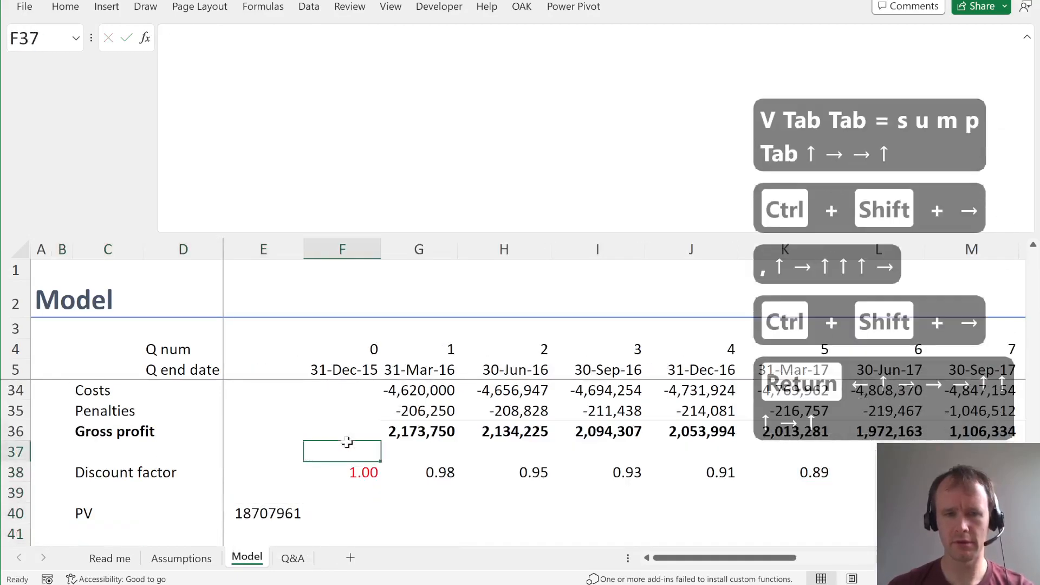
pyautogui.press('Up')
pyautogui.press('Up')
pyautogui.press('Up')
pyautogui.press('Right')
pyautogui.hotkey('ctrl', 'c')
pyautogui.press('Left')
pyautogui.press('Left')
pyautogui.press('Left')
pyautogui.press('Right')
pyautogui.hotkey('ctrl', 'Down')
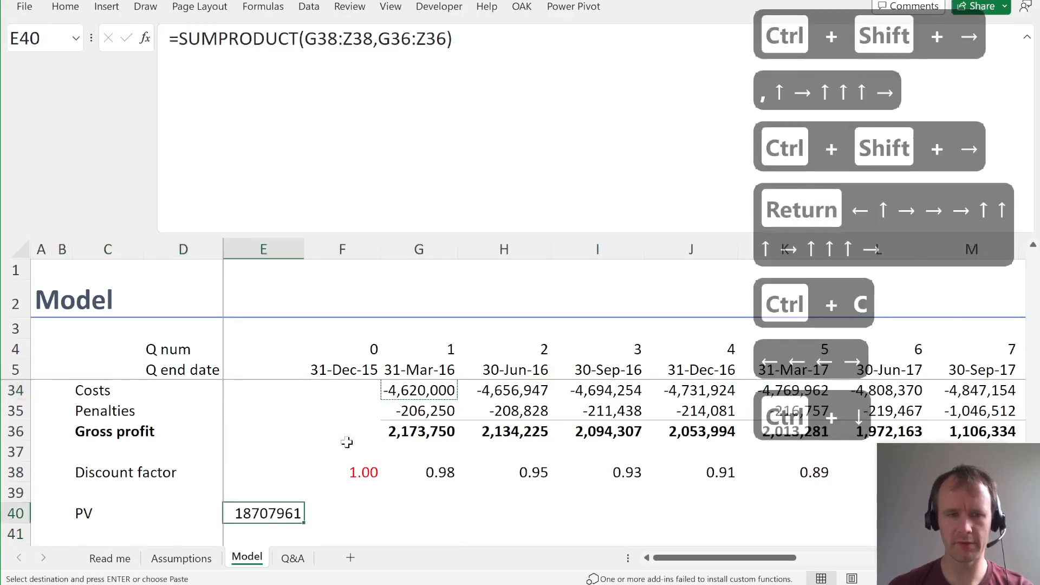
pyautogui.hotkey('alt', 'e')
pyautogui.press('s')
pyautogui.press('t')
pyautogui.press('Return')
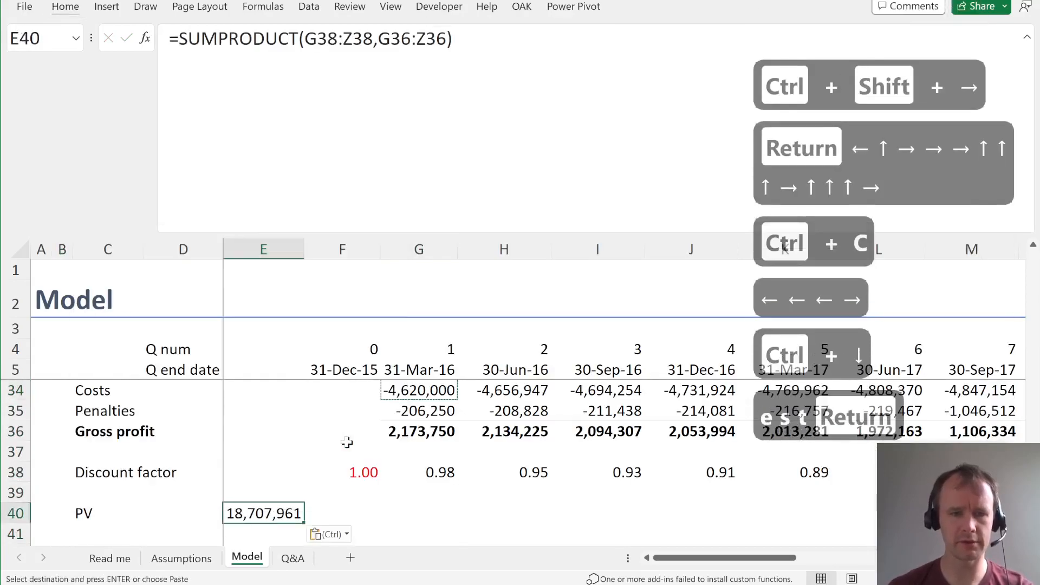
pyautogui.press('Left')
pyautogui.press('Right')
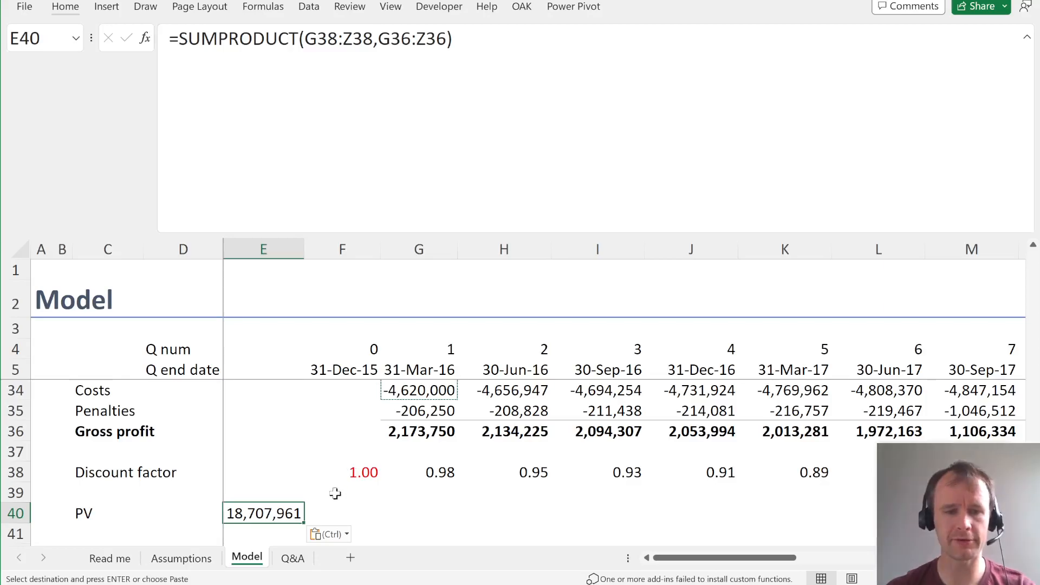
# - Open the Q&A sheet, and switch to the case PDF to read Question 17 on page 4
pyautogui.click(293, 558)
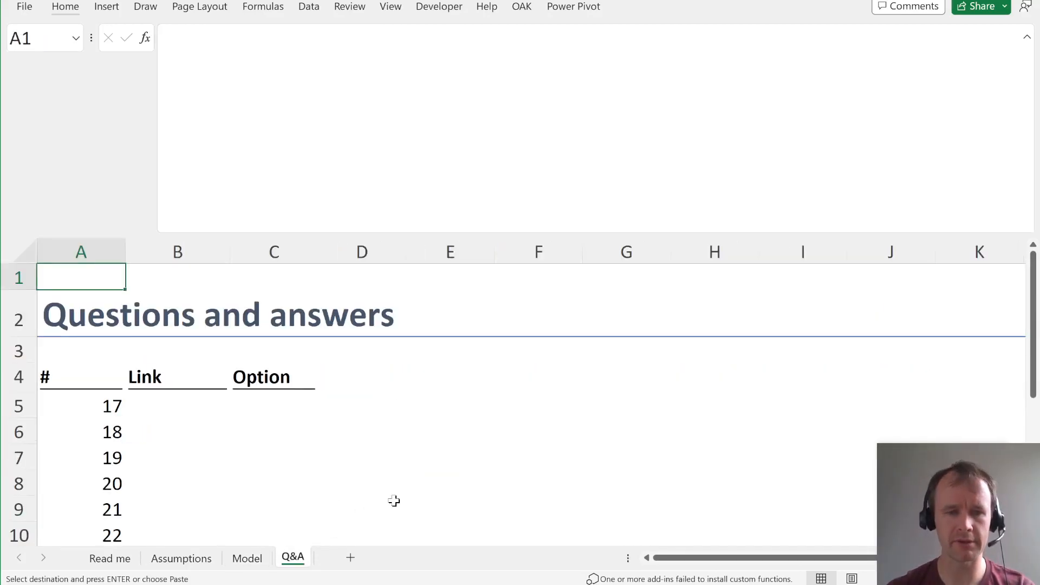
pyautogui.hotkey('alt', 'Tab')
pyautogui.scroll(-15, 448, 405)
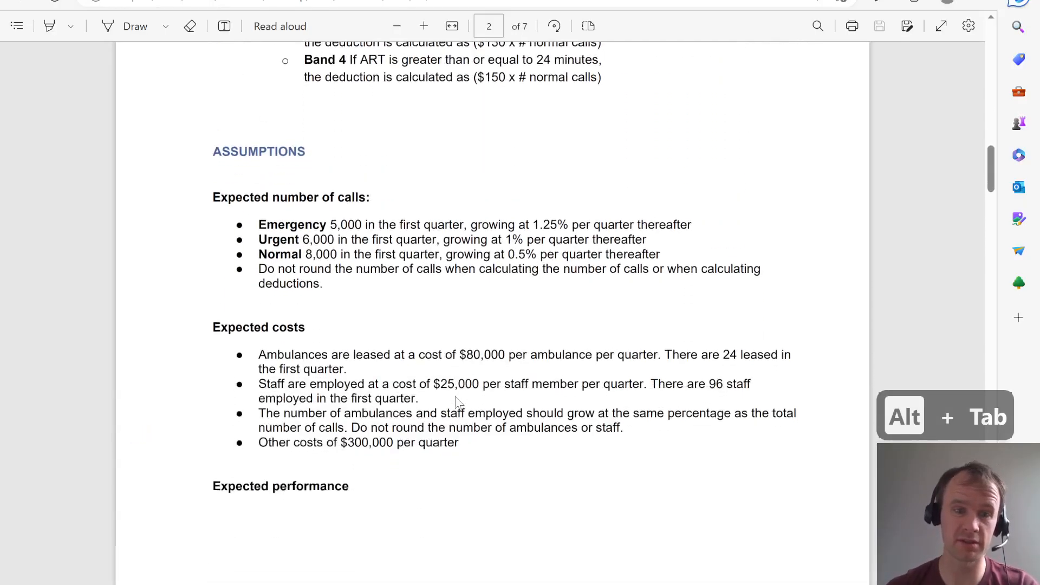
pyautogui.scroll(-5, 455, 397)
pyautogui.scroll(5, 455, 396)
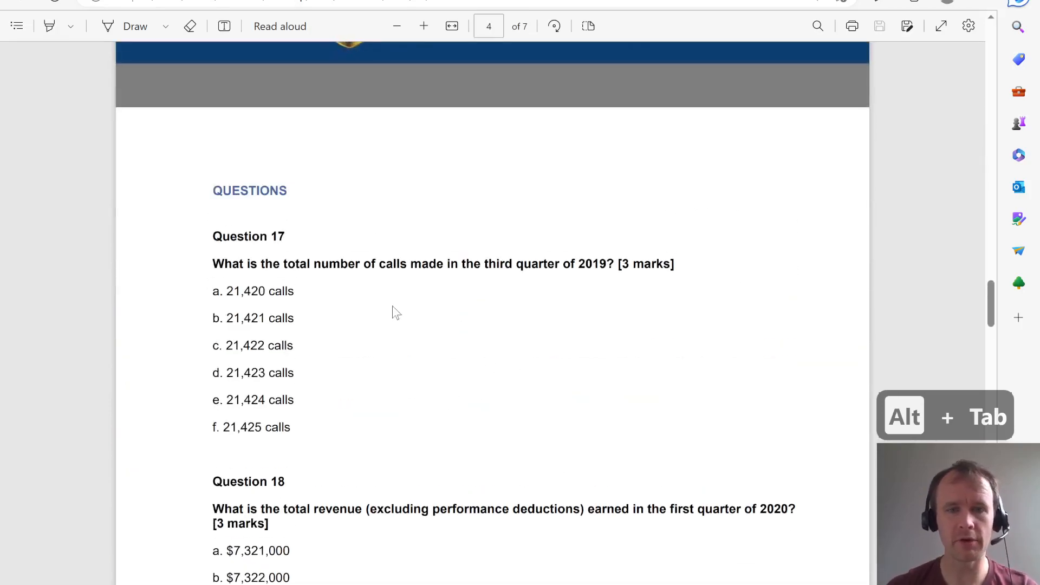
# - Back in Excel, link the Question 17 answer in B5 to Model!U11, the total calls for the quarter ending 30-Sep-19
pyautogui.hotkey('alt', 'Tab')
pyautogui.press('Down')
pyautogui.press('Right')
pyautogui.press('Down')
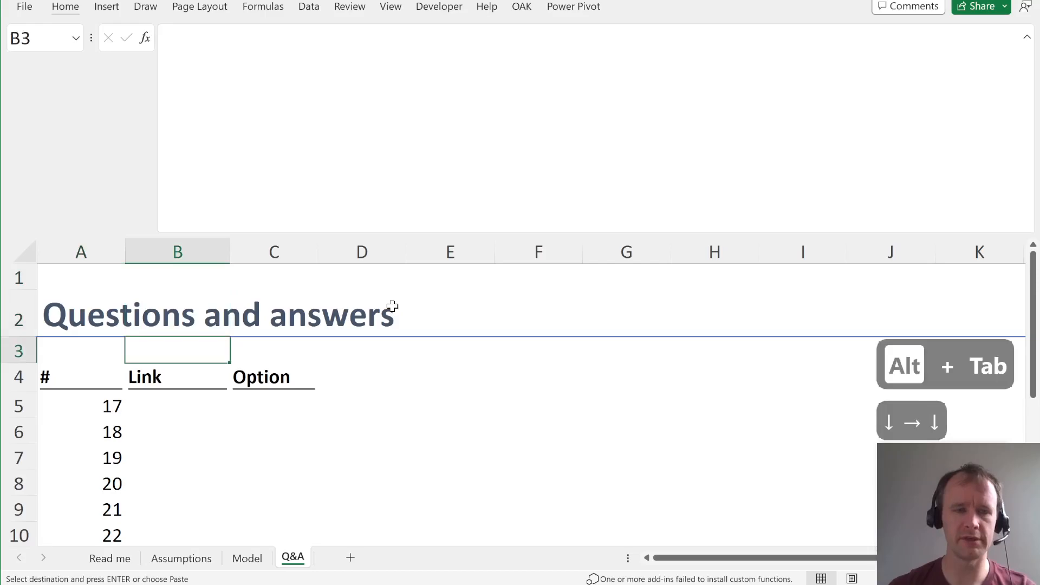
pyautogui.press('Down')
pyautogui.press('Down')
pyautogui.write('=')
pyautogui.hotkey('ctrl', 'pageup')
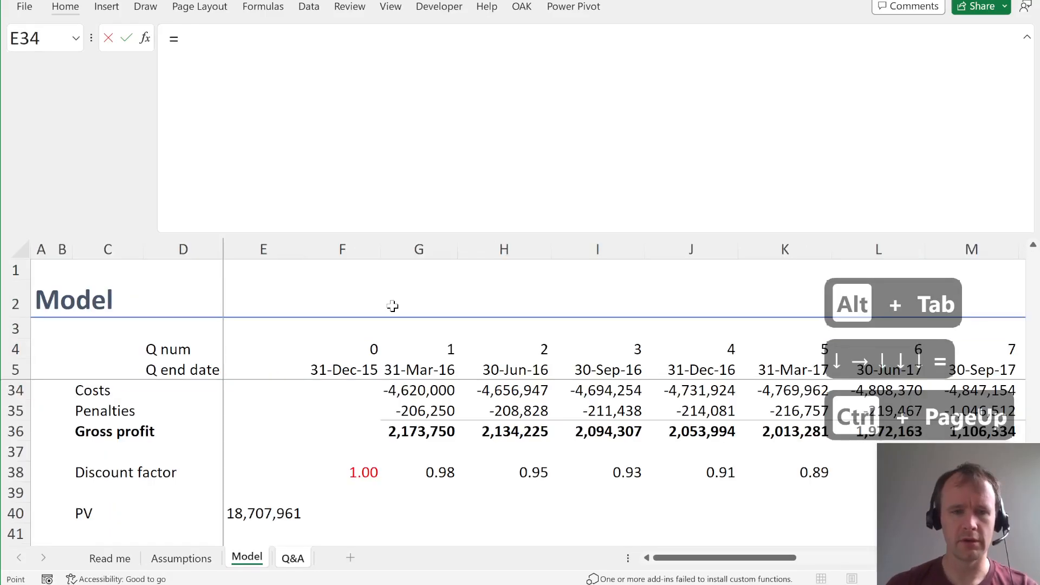
pyautogui.click(629, 362)
pyautogui.hotkey('alt', 'pagedown')
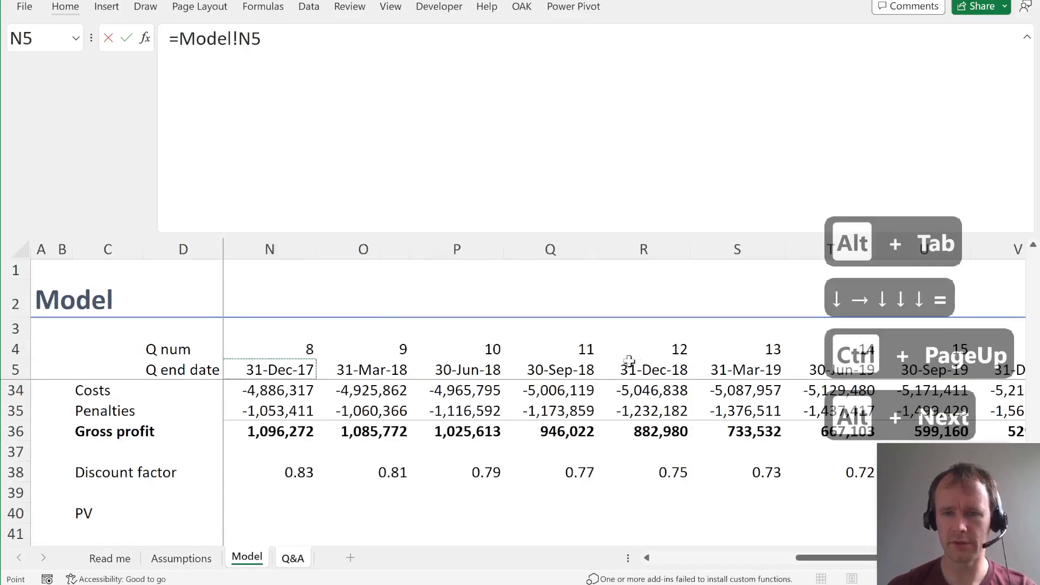
pyautogui.click(727, 370)
pyautogui.press('Right')
pyautogui.press('Right')
pyautogui.press('Right')
pyautogui.press('Left')
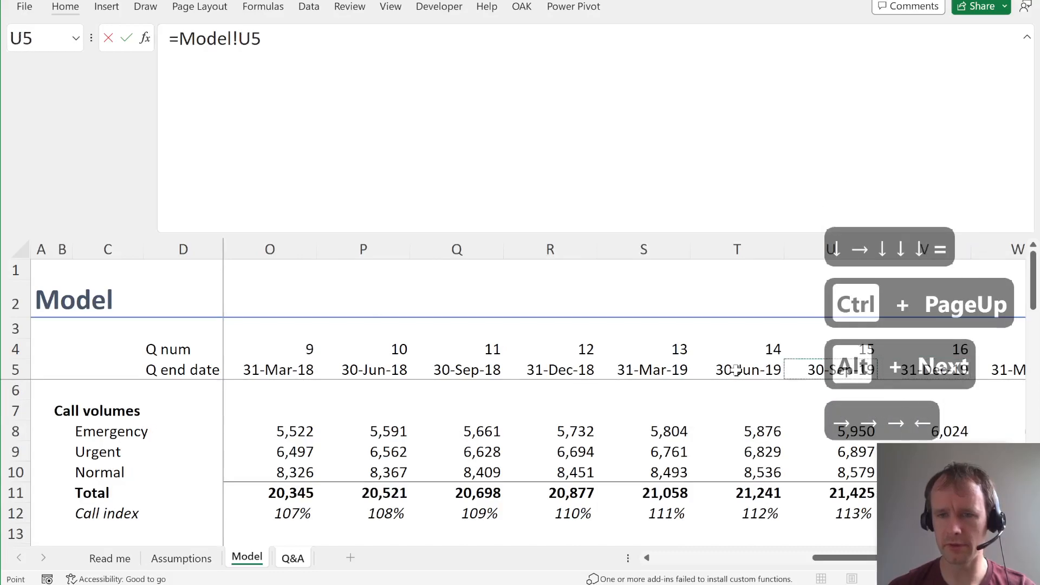
pyautogui.press('Down')
pyautogui.press('Down')
pyautogui.press('Down')
pyautogui.press('Down')
pyautogui.press('Down')
pyautogui.press('Down')
pyautogui.press('Return')
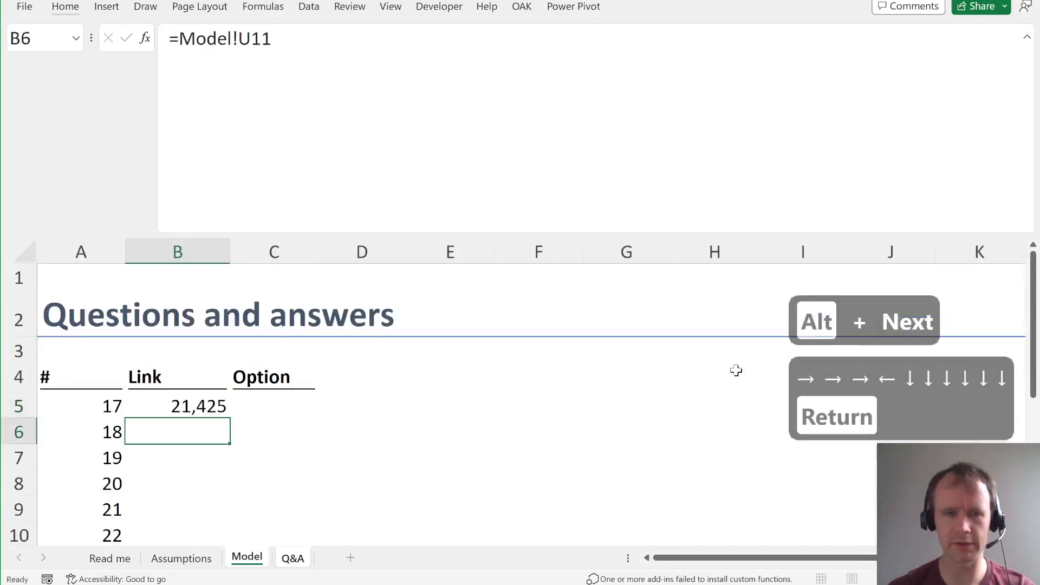
# - Compare the Question 17 result with the options in the PDF and enter F in C5
pyautogui.press('Up')
pyautogui.press('Right')
pyautogui.hotkey('alt', 'Tab')
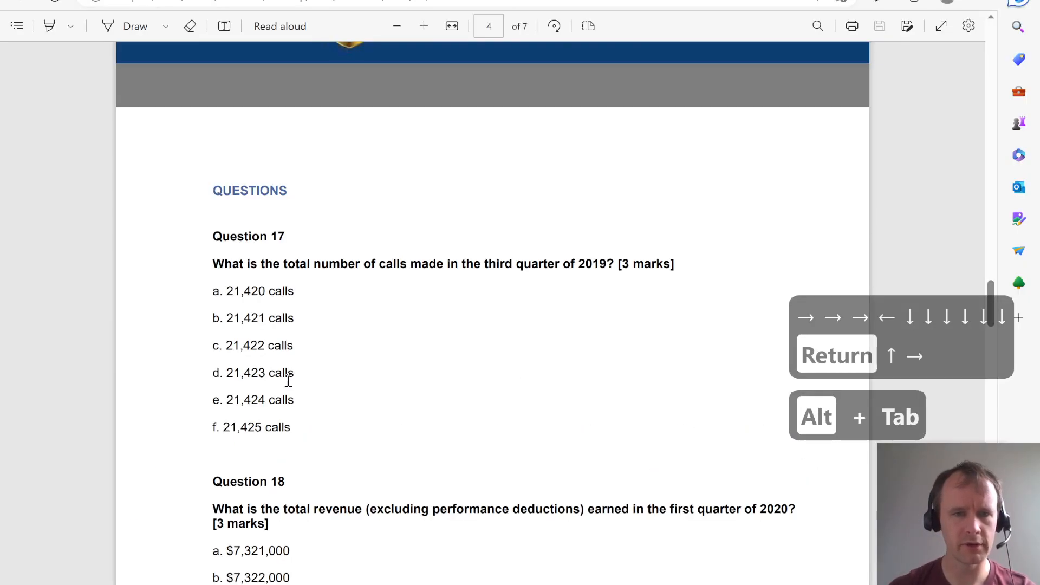
pyautogui.hotkey('alt', 'Tab')
pyautogui.write('F')
pyautogui.press('Return')
# - Read Question 18 in the PDF and link B6 to Model!W33, the revenue for the quarter ending 31-Mar-20
pyautogui.press('Left')
pyautogui.hotkey('alt', 'Tab')
pyautogui.scroll(-1, 368, 475)
pyautogui.scroll(-5, 368, 476)
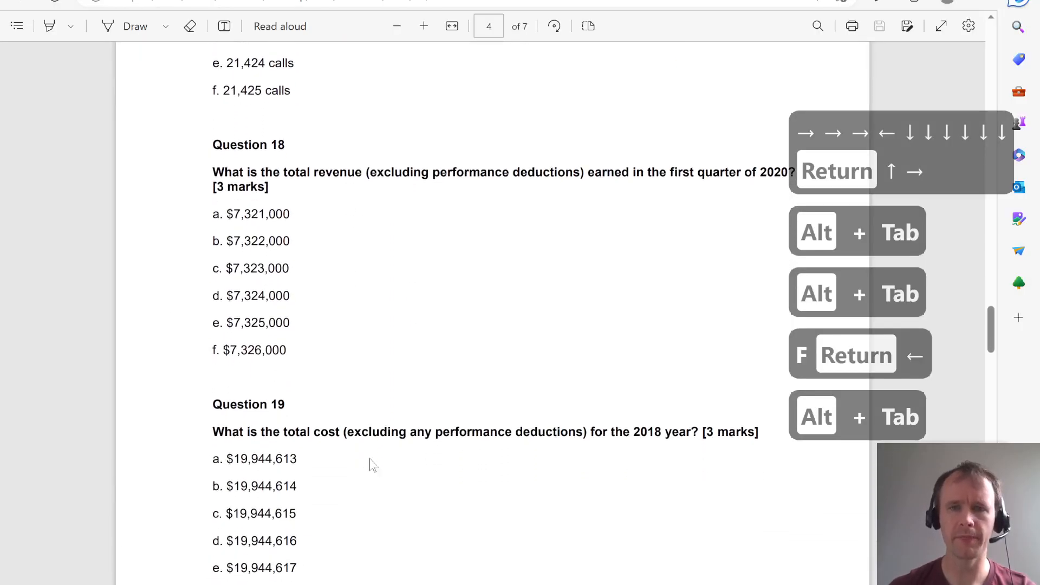
pyautogui.hotkey('alt', 'Tab')
pyautogui.write('=')
pyautogui.hotkey('ctrl', 'pageup')
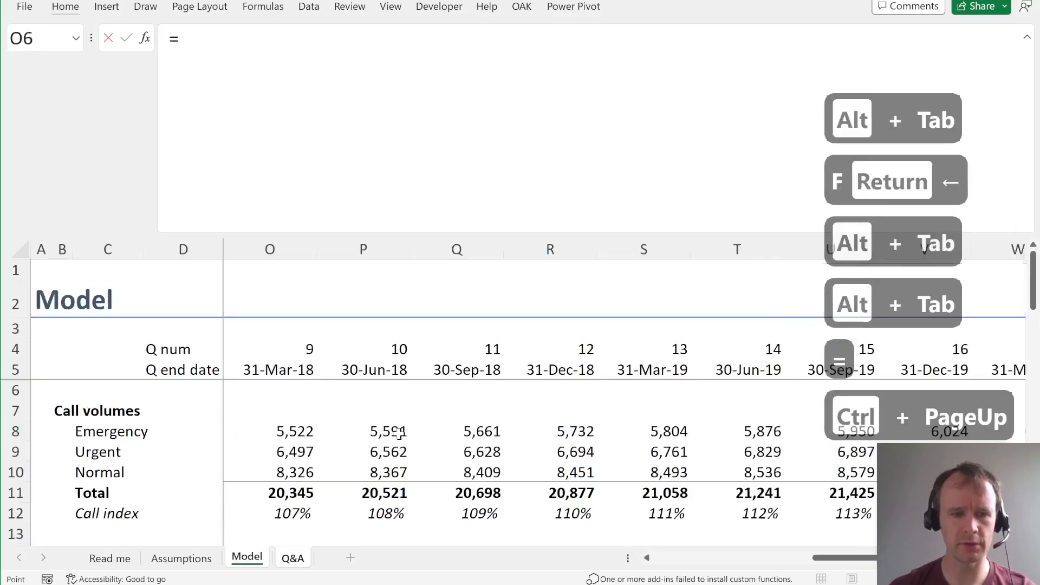
pyautogui.click(686, 493)
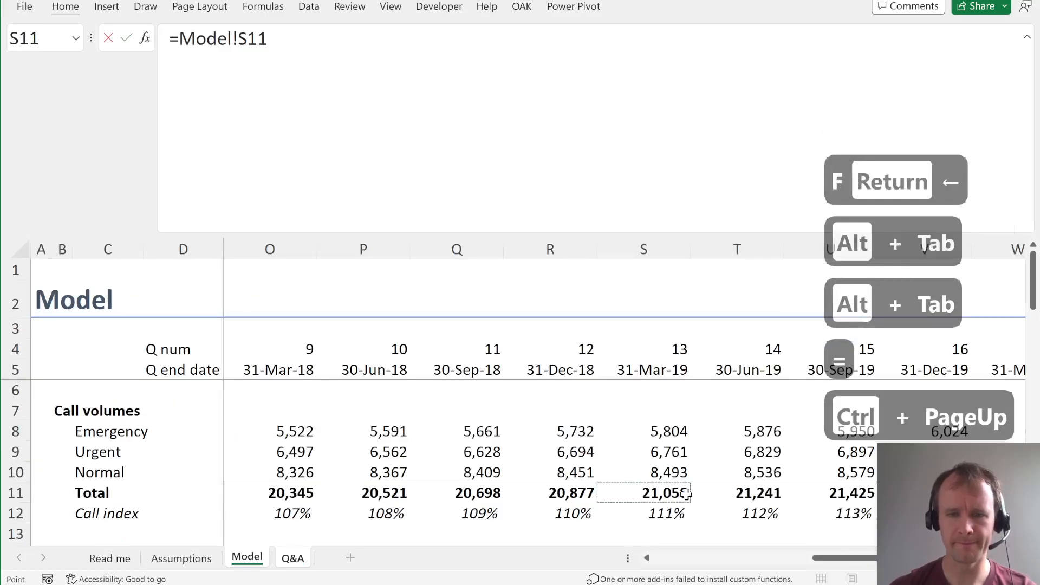
pyautogui.hotkey('ctrl', 'Down')
pyautogui.hotkey('ctrl', 'Down')
pyautogui.hotkey('ctrl', 'Down')
pyautogui.hotkey('ctrl', 'Down')
pyautogui.hotkey('ctrl', 'Down')
pyautogui.hotkey('ctrl', 'Down')
pyautogui.hotkey('ctrl', 'Down')
pyautogui.hotkey('ctrl', 'Down')
pyautogui.hotkey('ctrl', 'Down')
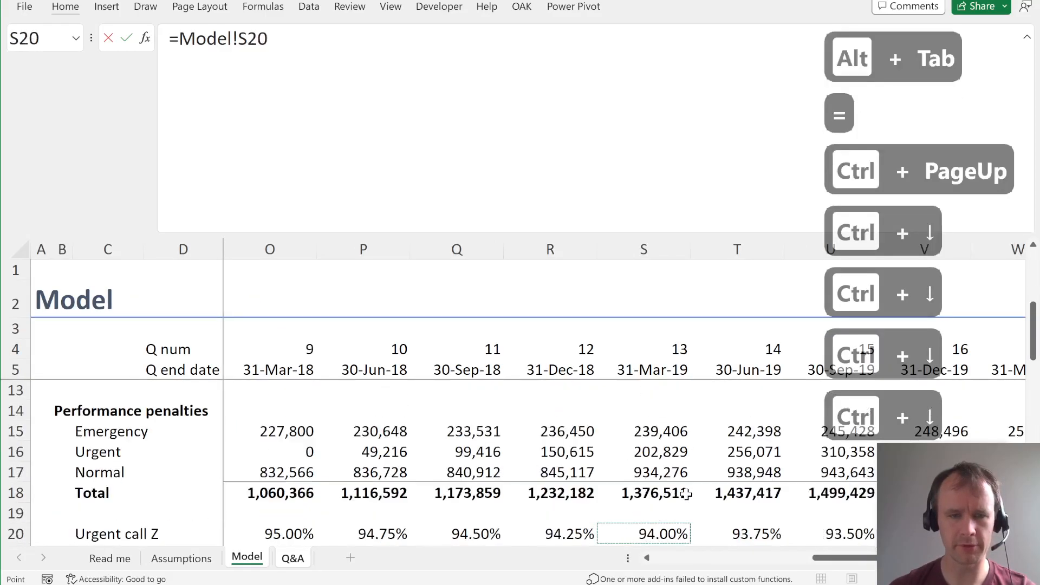
pyautogui.hotkey('ctrl', 'Down')
pyautogui.hotkey('ctrl', 'Down')
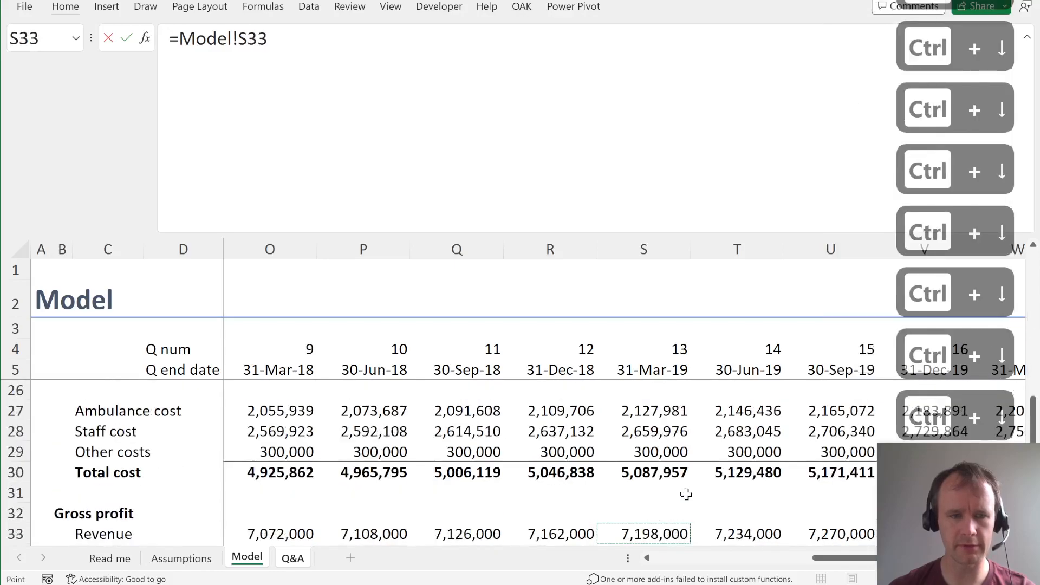
pyautogui.hotkey('ctrl', 'Right')
pyautogui.press('Left')
pyautogui.press('Left')
pyautogui.press('Left')
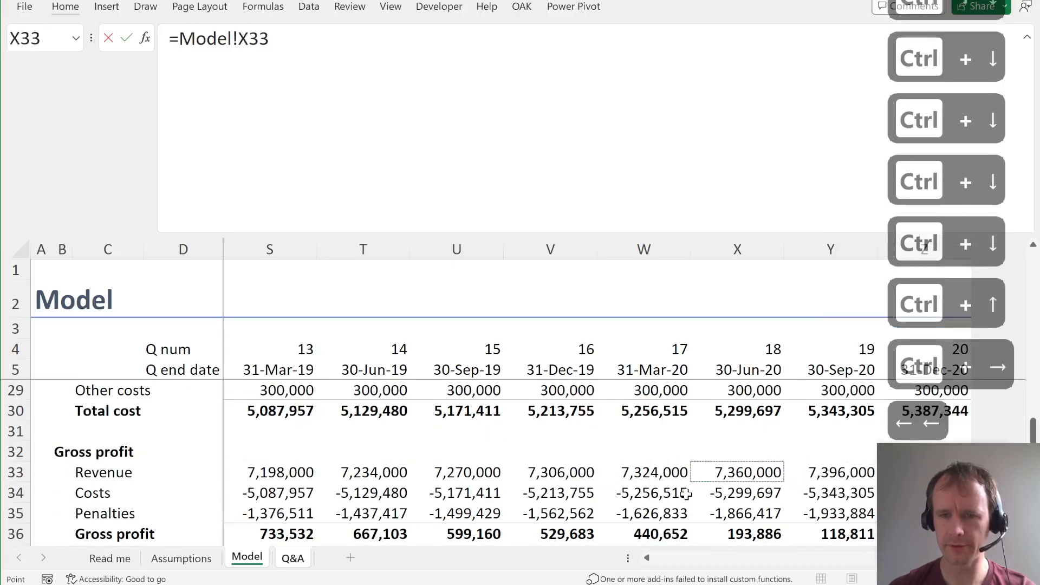
pyautogui.press('Return')
# - Check the Question 18 options in the PDF and enter D in C6
pyautogui.press('Up')
pyautogui.press('Right')
pyautogui.hotkey('alt', 'Tab')
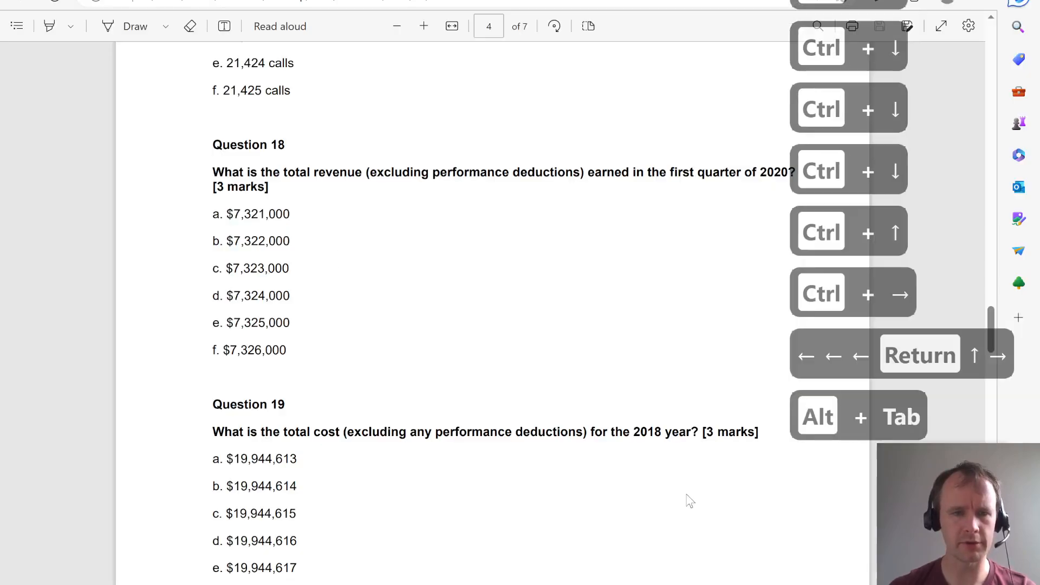
pyautogui.hotkey('alt', 'Tab')
pyautogui.write('D')
pyautogui.press('Return')
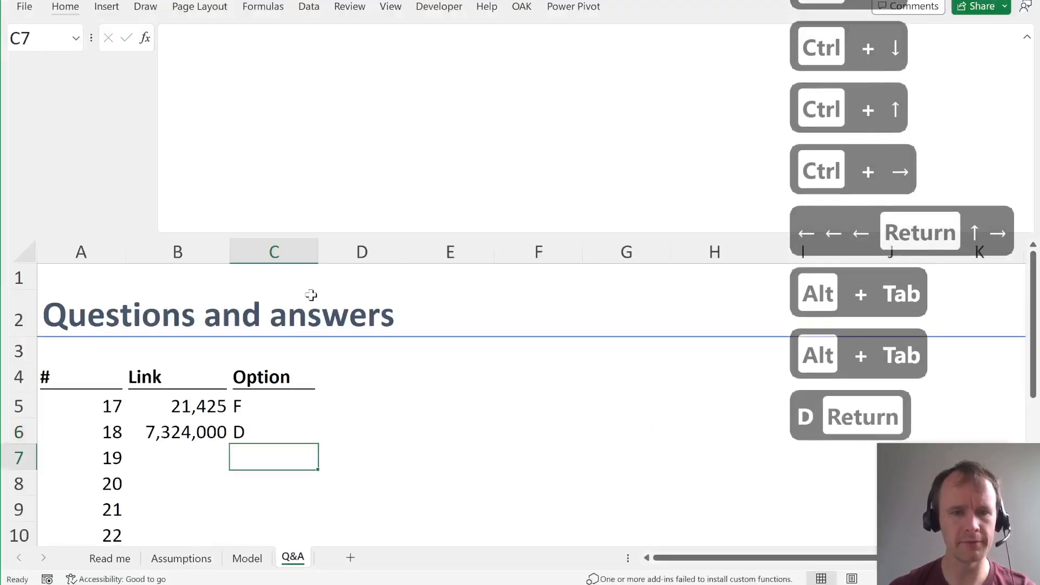
# - Read Question 19 in the PDF and total the four 2018 quarterly costs in B7 with =SUM(Model!O34:R34)
pyautogui.press('Left')
pyautogui.hotkey('alt', 'Tab')
pyautogui.scroll(-3, 370, 387)
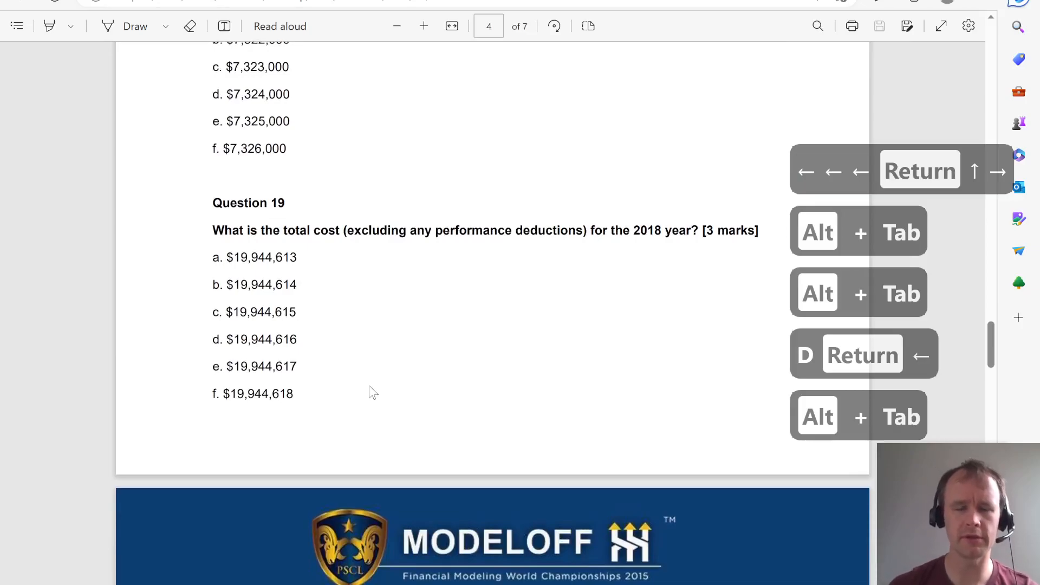
pyautogui.hotkey('alt', 'Tab')
pyautogui.write('=sum')
pyautogui.press('Tab')
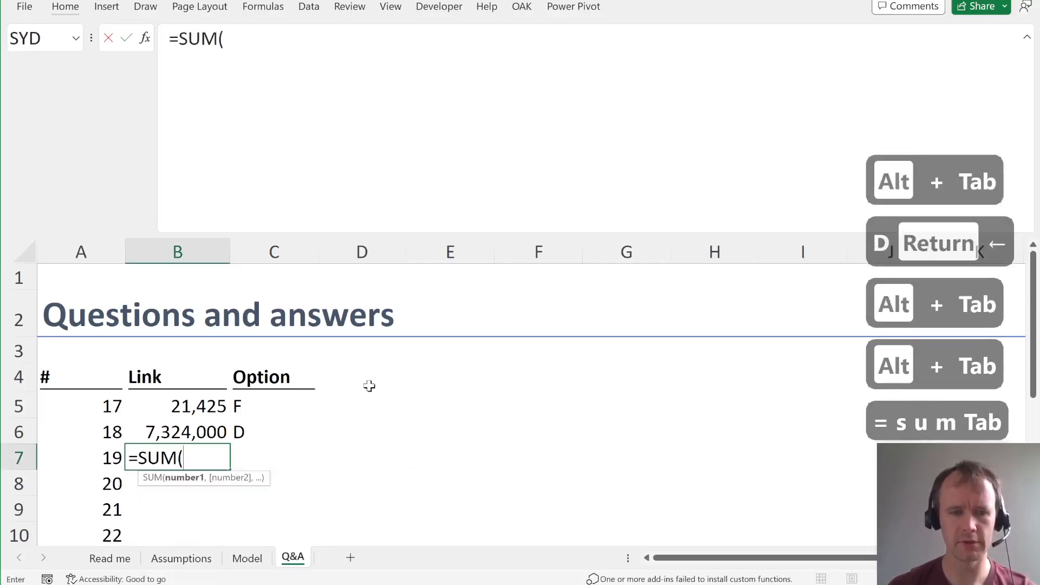
pyautogui.hotkey('ctrl', 'pageup')
pyautogui.click(363, 498)
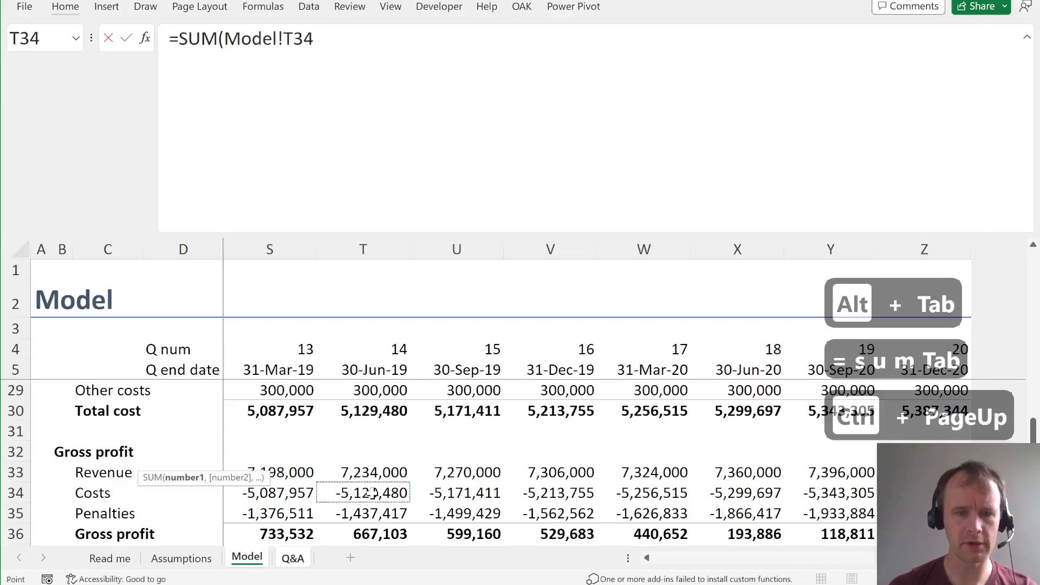
pyautogui.press('Left')
pyautogui.press('Left')
pyautogui.press('Left')
pyautogui.press('Right')
pyautogui.hotkey('shift', 'Left')
pyautogui.hotkey('shift', 'Left')
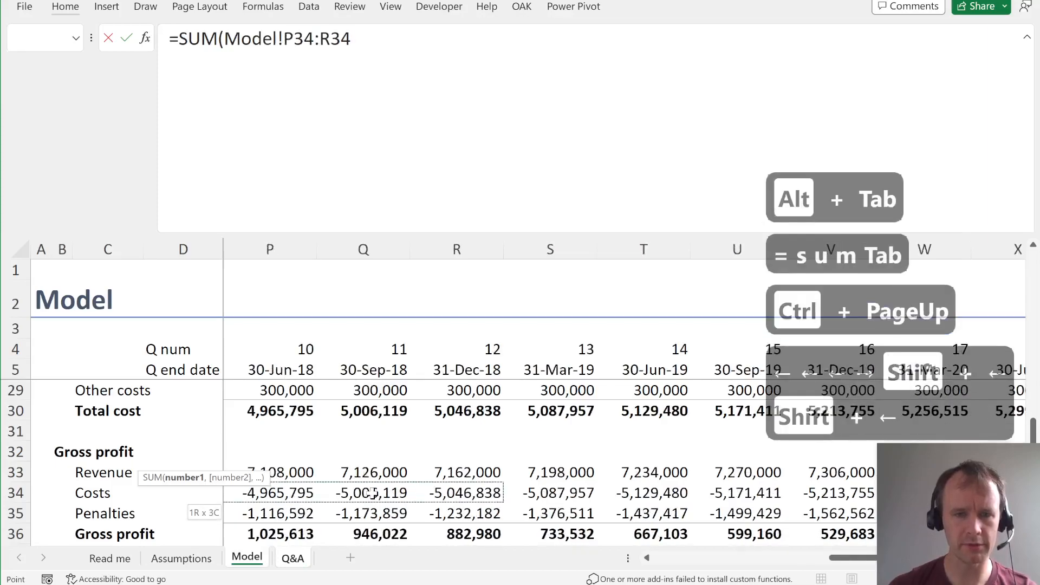
pyautogui.hotkey('shift', 'Left')
pyautogui.write(')')
pyautogui.press('Return')
pyautogui.press('Up')
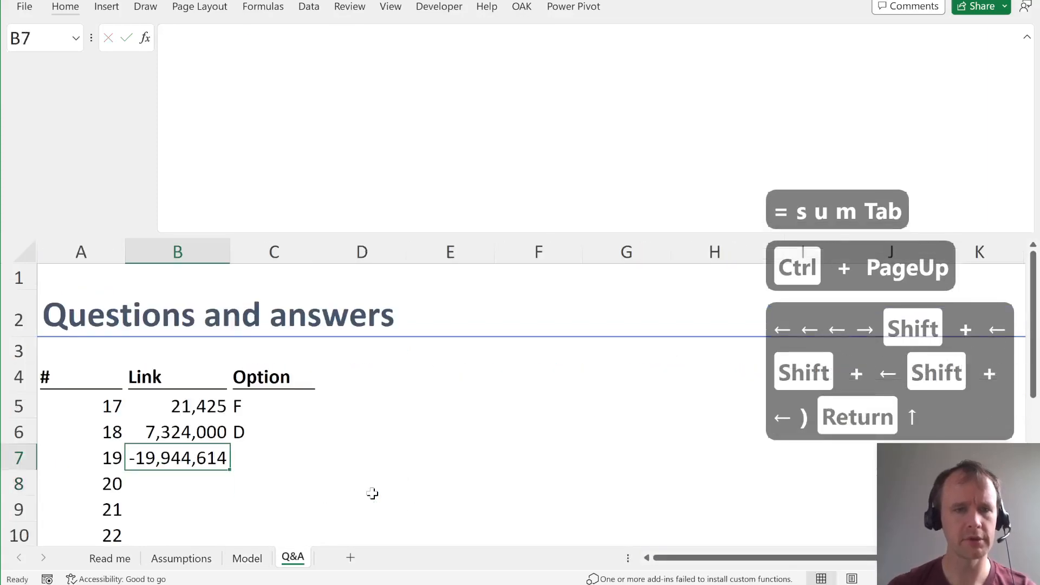
# - Compare the Question 19 total with the options in the PDF and enter B in C7
pyautogui.press('Right')
pyautogui.hotkey('alt', 'Tab')
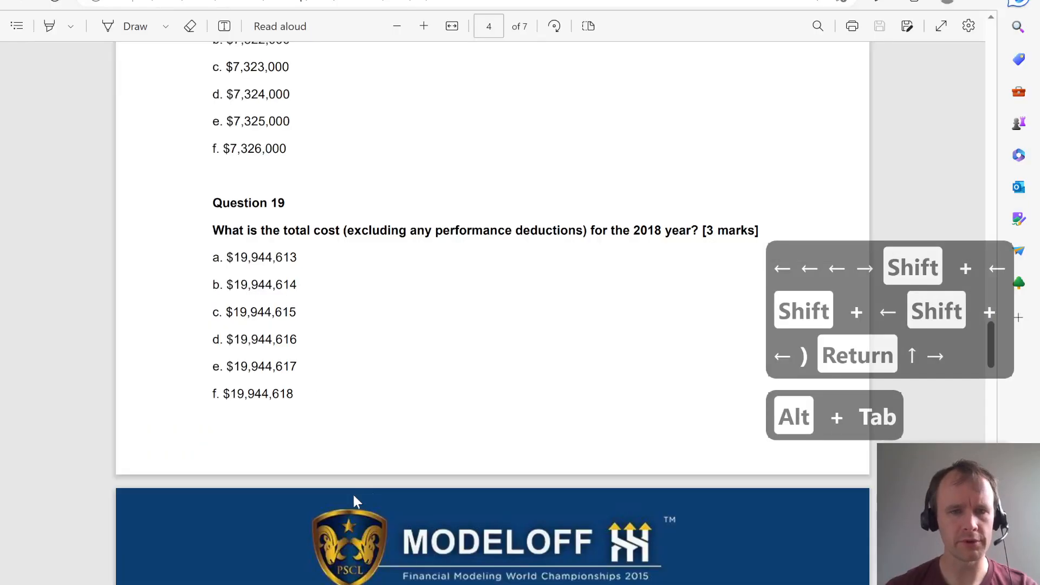
pyautogui.hotkey('alt', 'Tab')
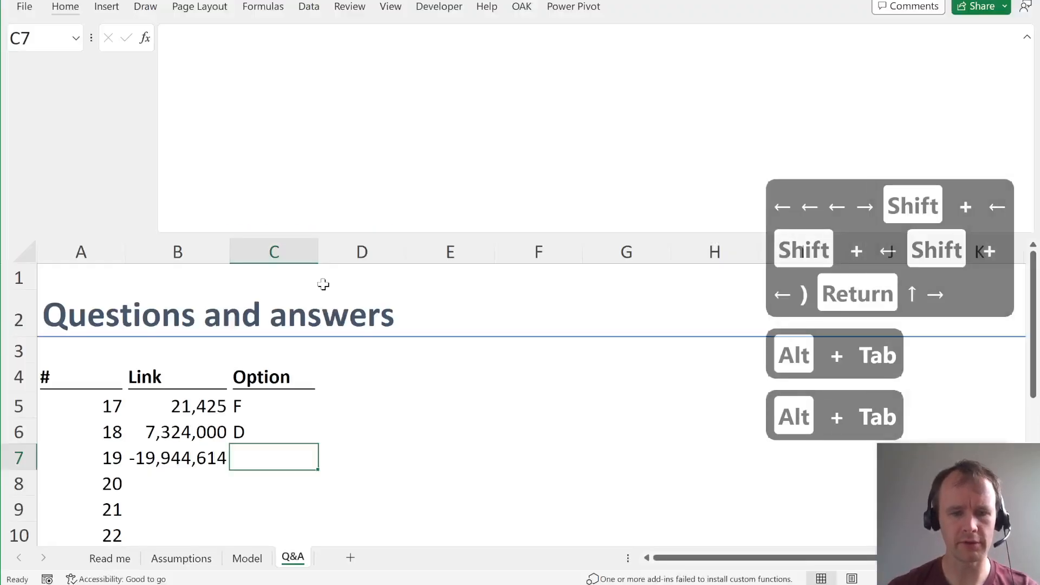
pyautogui.write('B')
pyautogui.press('Return')
pyautogui.press('Left')
# - Read Question 20 in the PDF and link B8 to Model!G15, the emergency call penalty for the quarter ending 31-Mar-16
pyautogui.hotkey('alt', 'Tab')
pyautogui.scroll(-6, 323, 284)
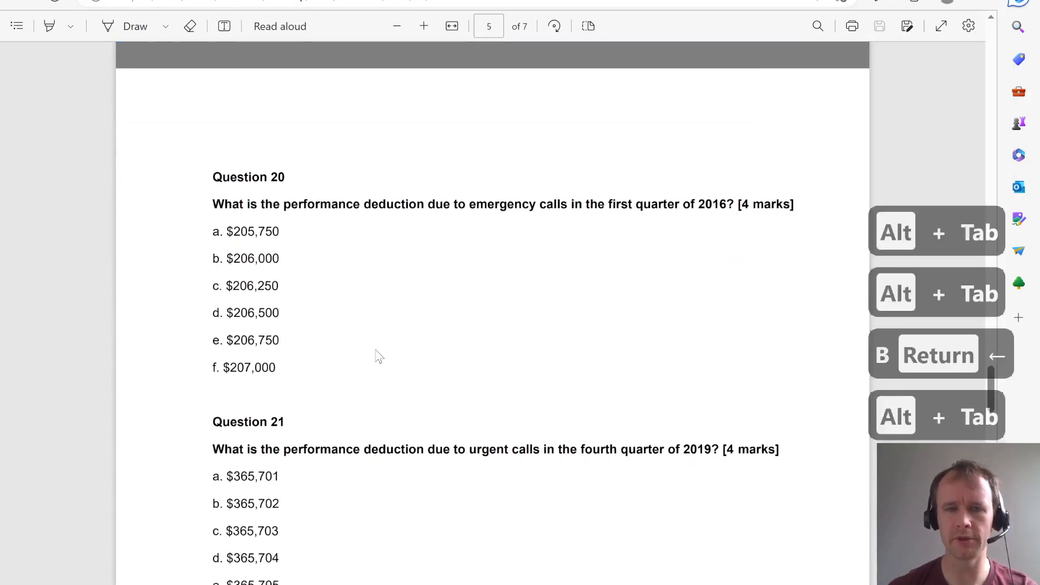
pyautogui.hotkey('alt', 'Tab')
pyautogui.write('=')
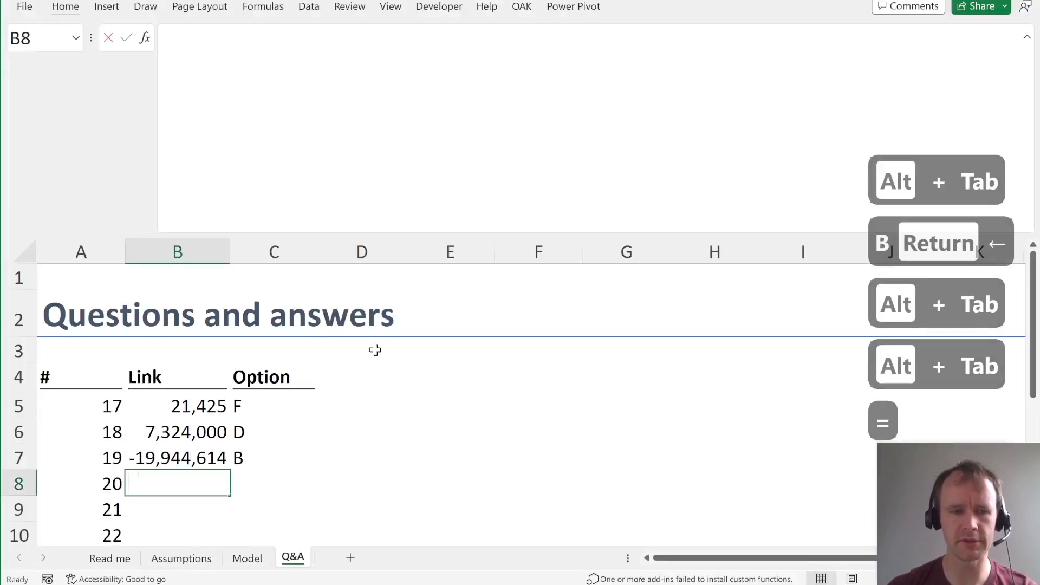
pyautogui.hotkey('ctrl', 'pageup')
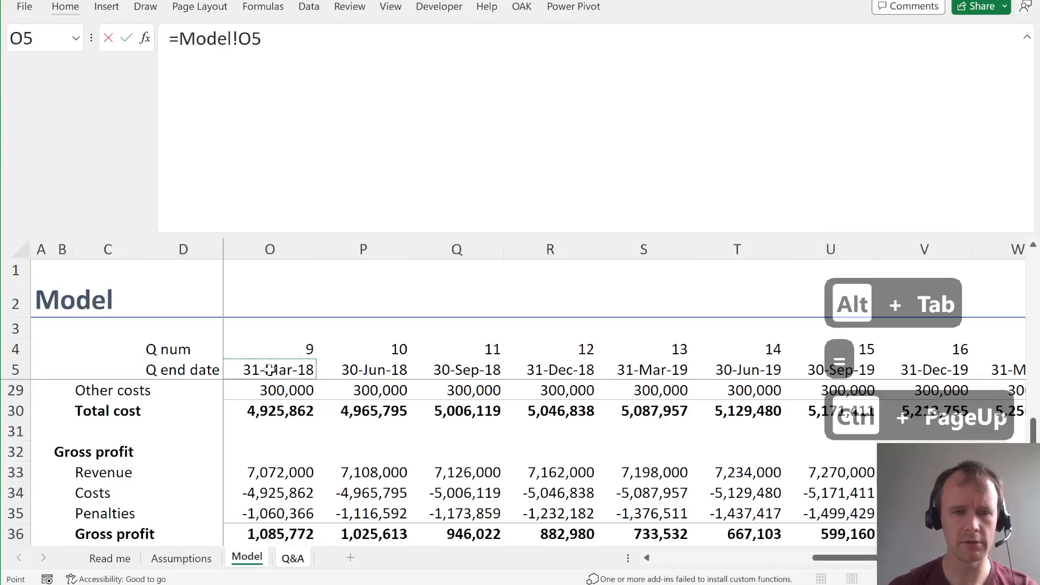
pyautogui.press('Left')
pyautogui.press('Left')
pyautogui.press('Left')
pyautogui.press('Left')
pyautogui.press('Left')
pyautogui.press('Left')
pyautogui.press('Left')
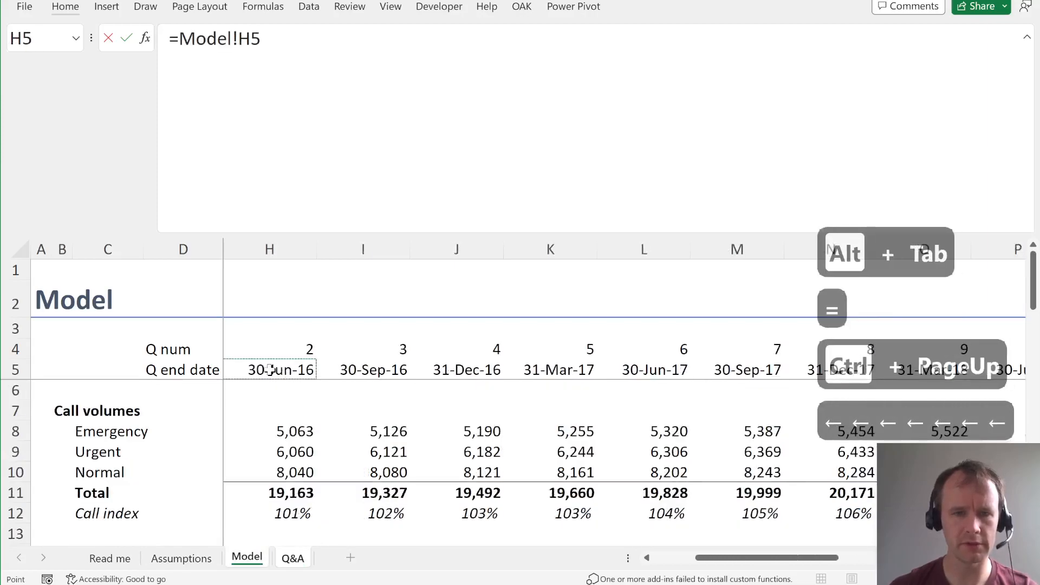
pyautogui.press('Left')
pyautogui.press('Left')
pyautogui.press('Right')
pyautogui.hotkey('ctrl', 'Down')
pyautogui.hotkey('ctrl', 'Down')
pyautogui.hotkey('ctrl', 'Down')
pyautogui.hotkey('ctrl', 'Down')
pyautogui.hotkey('ctrl', 'Down')
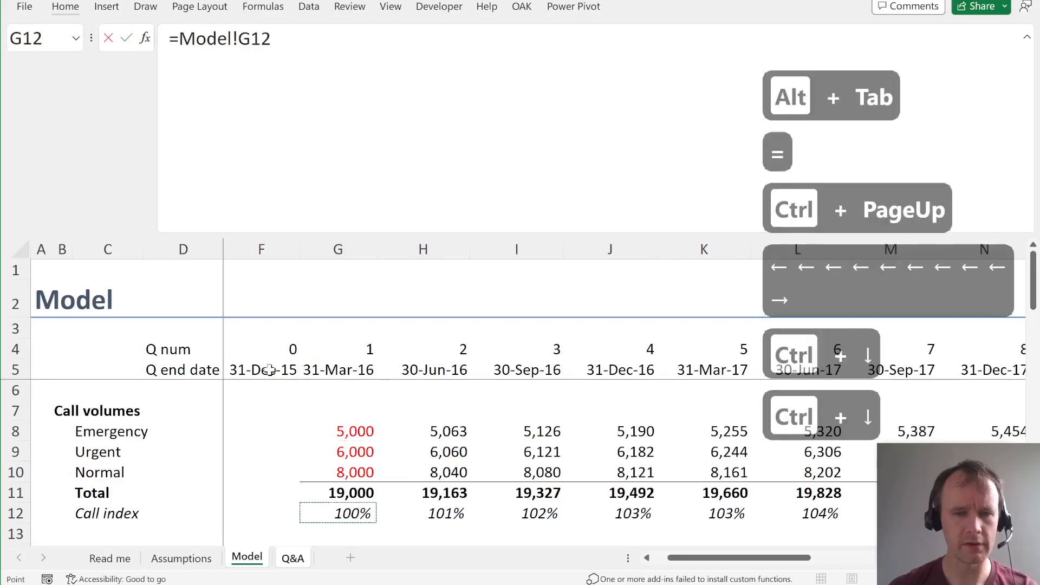
pyautogui.hotkey('ctrl', 'Up')
pyautogui.hotkey('ctrl', 'Up')
pyautogui.press('Return')
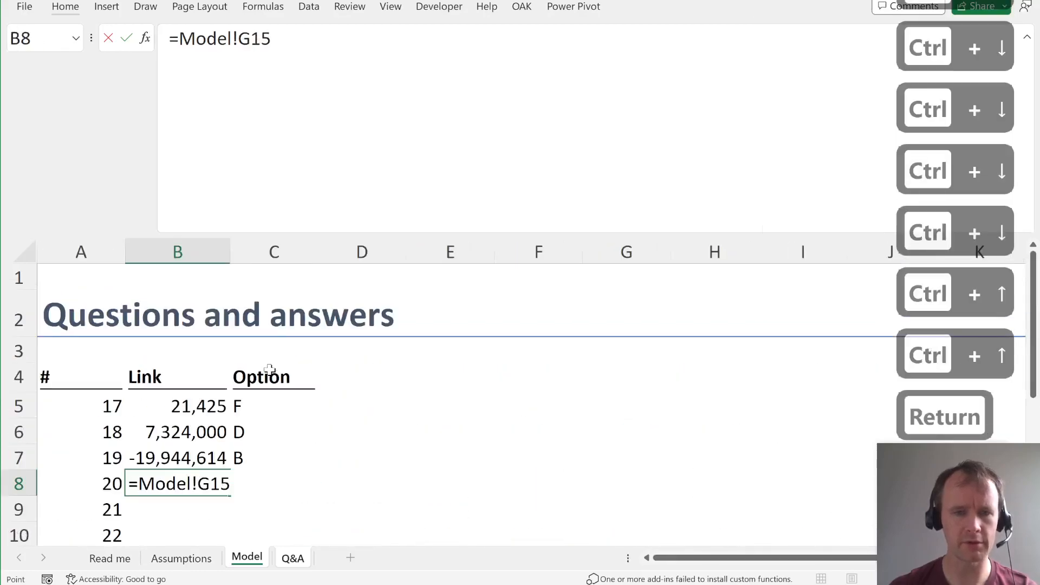
# - Check the Question 20 options in the PDF and enter C in C8
pyautogui.press('Right')
pyautogui.press('Up')
pyautogui.hotkey('alt', 'Tab')
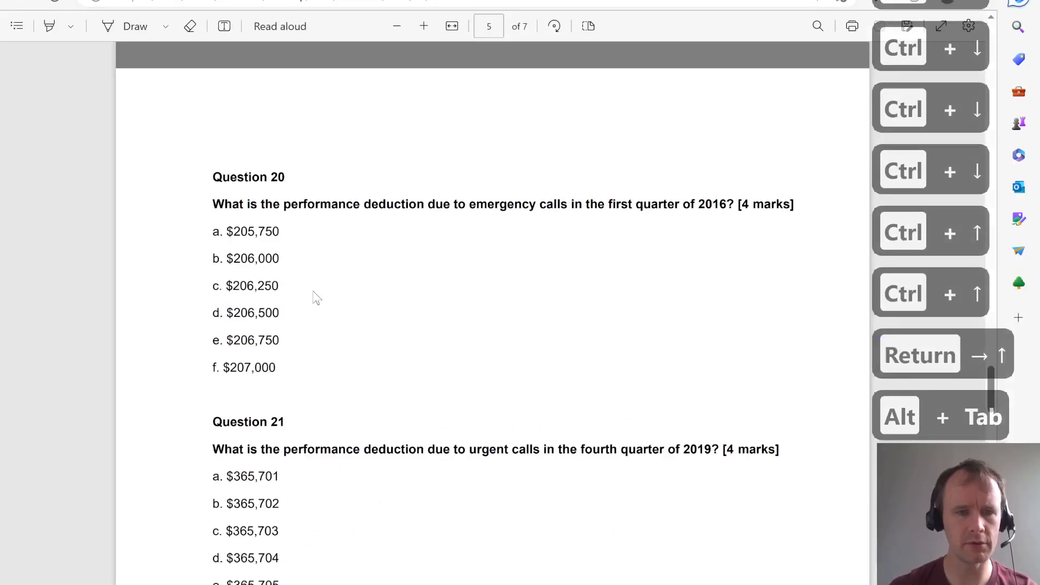
pyautogui.hotkey('alt', 'Tab')
pyautogui.write('C')
pyautogui.press('Return')
# - Read Question 21 in the PDF and link B9 to Model!V16, the urgent call penalty for the quarter ending 31-Dec-19
pyautogui.hotkey('alt', 'Tab')
pyautogui.scroll(-3, 330, 349)
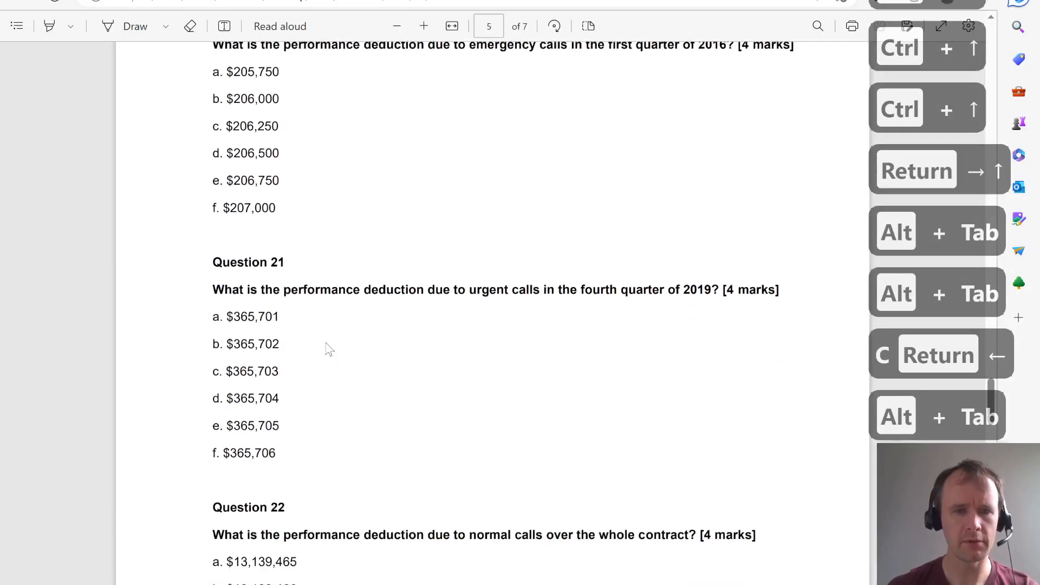
pyautogui.scroll(-1, 319, 336)
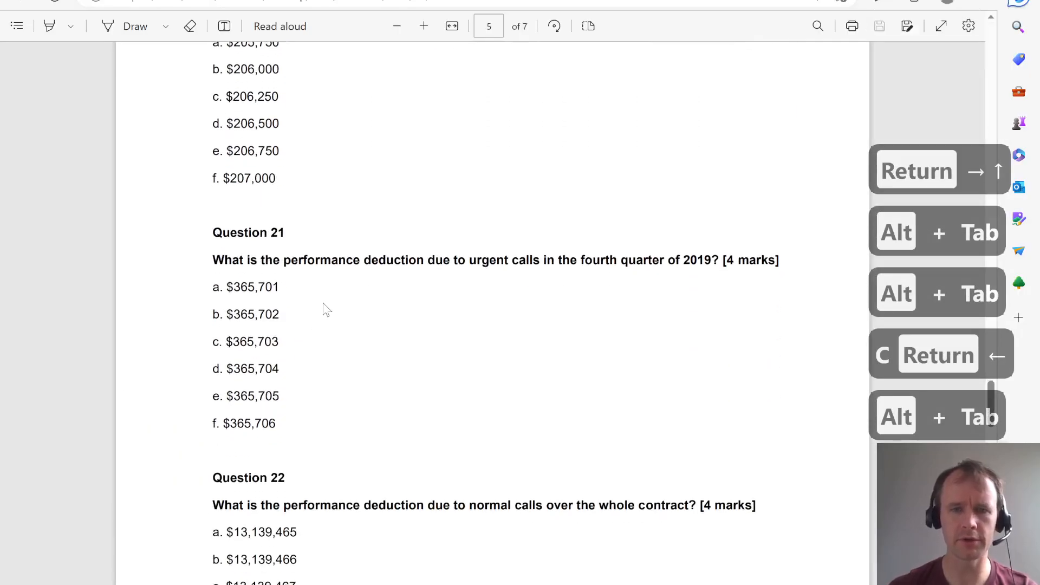
pyautogui.hotkey('alt', 'Tab')
pyautogui.write('=')
pyautogui.hotkey('ctrl', 'pageup')
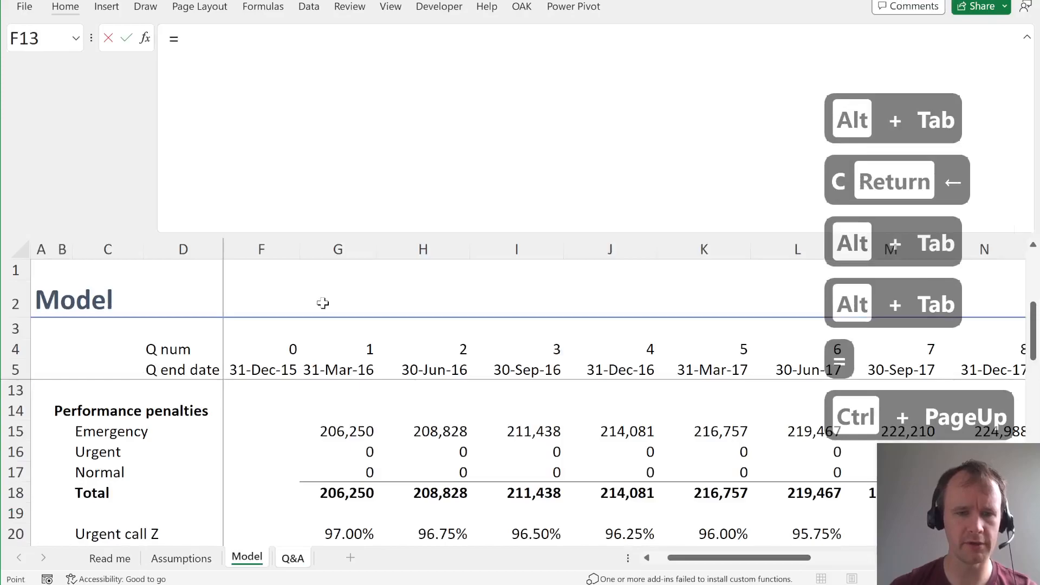
pyautogui.click(364, 450)
pyautogui.hotkey('ctrl', 'Right')
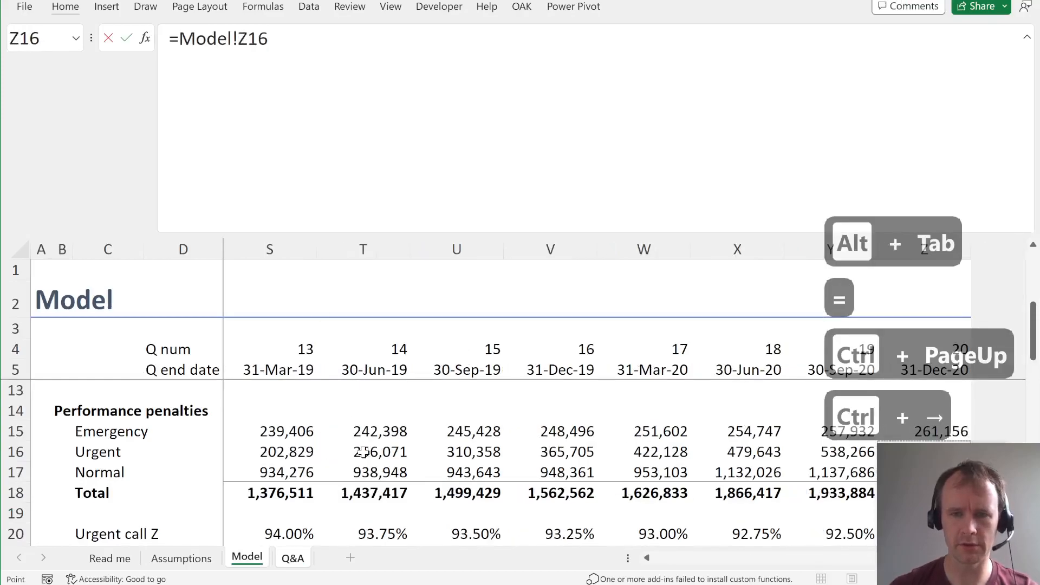
pyautogui.press('Left')
pyautogui.press('Left')
pyautogui.press('Left')
pyautogui.press('Left')
pyautogui.press('Left')
pyautogui.press('Right')
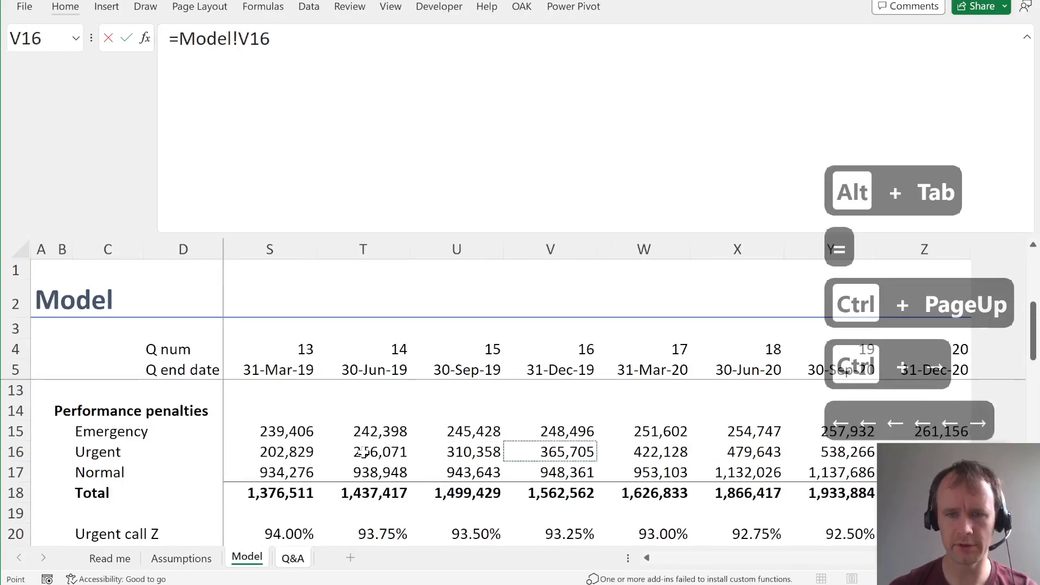
pyautogui.press('Return')
# - Check the Question 21 options in the PDF and enter E in C9
pyautogui.press('Up')
pyautogui.press('Right')
pyautogui.hotkey('alt', 'Tab')
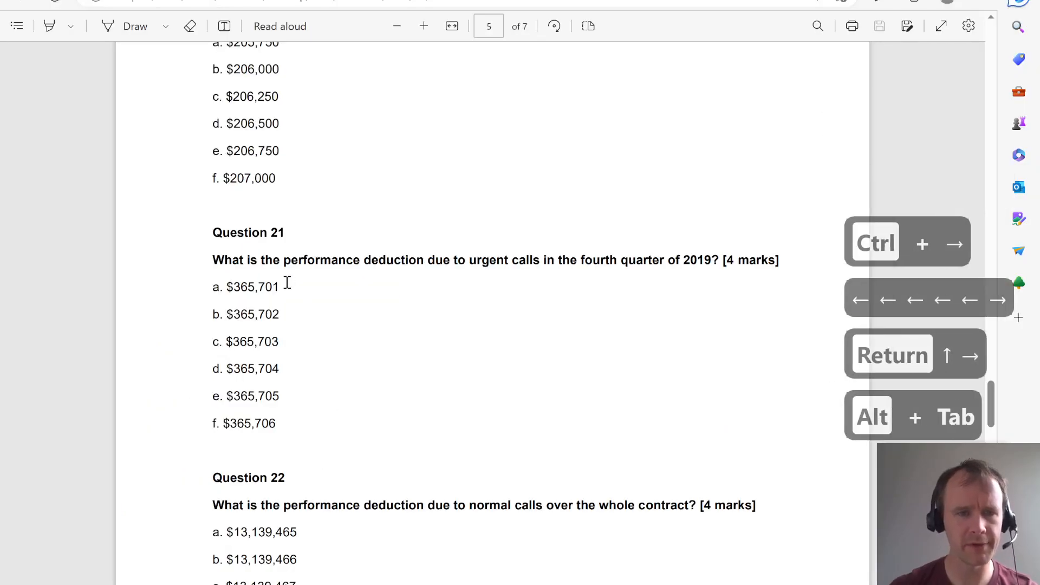
pyautogui.hotkey('alt', 'Tab')
pyautogui.write('E')
pyautogui.press('Return')
pyautogui.press('Left')
# - Read Question 22 in the PDF and total the normal call penalties for all quarters in B10 with =SUM(Model!G17:Z17)
pyautogui.hotkey('alt', 'Tab')
pyautogui.scroll(-3, 309, 411)
pyautogui.scroll(-1, 309, 410)
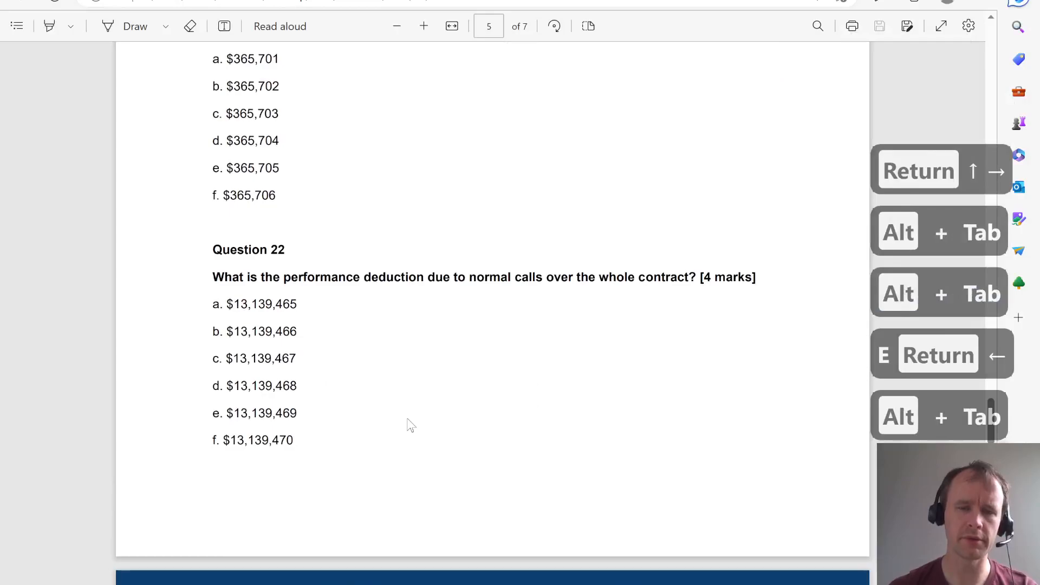
pyautogui.hotkey('alt', 'Tab')
pyautogui.write('=sum')
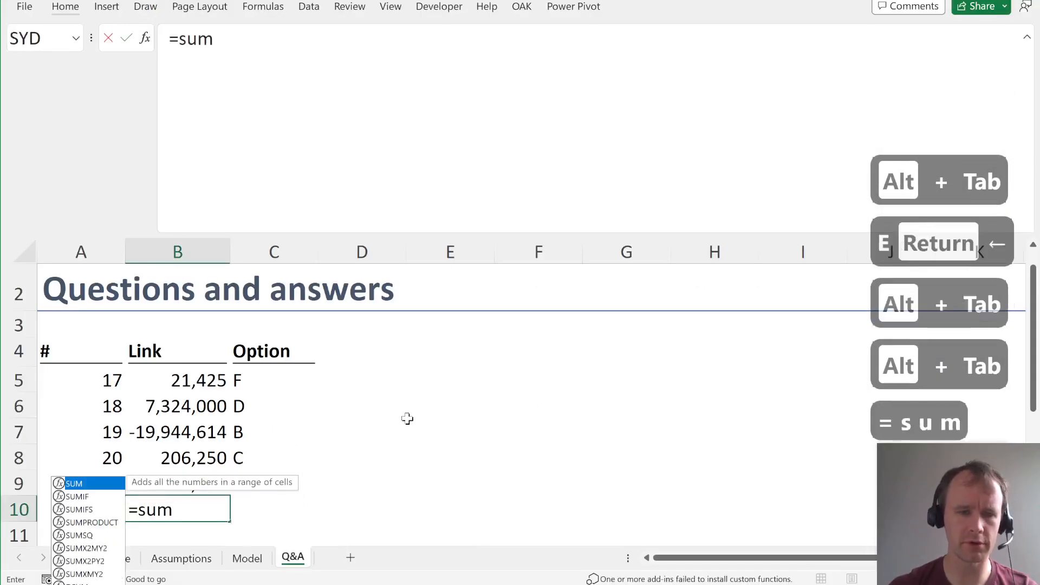
pyautogui.press('Tab')
pyautogui.press('ctrl+Prior')
pyautogui.click(274, 474)
pyautogui.hotkey('ctrl', 'Left')
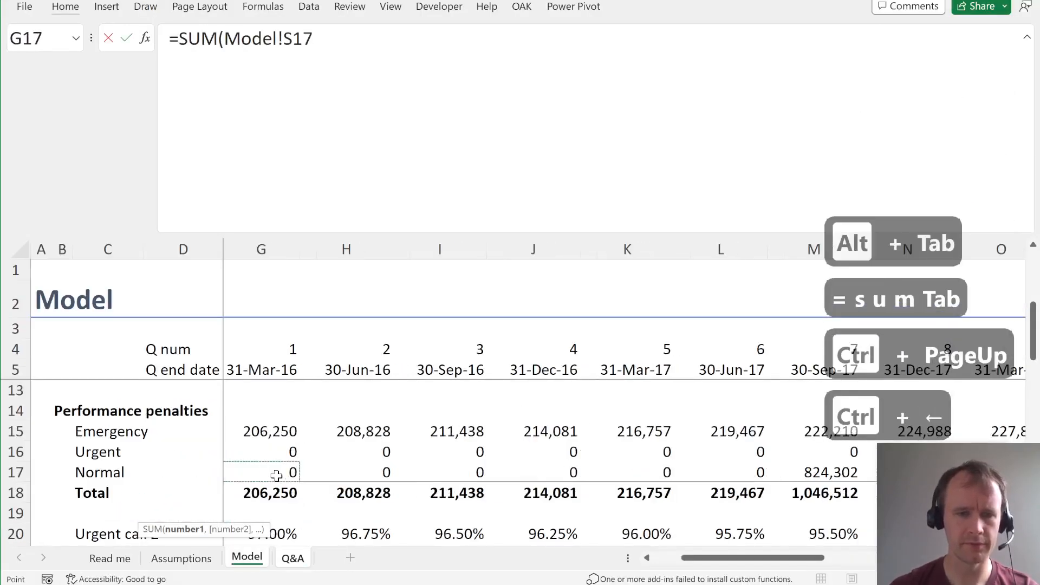
pyautogui.hotkey('ctrl', 'shift', 'Right')
pyautogui.press('Return')
# - Compare the Question 22 total with the options in the PDF and enter A in C10
pyautogui.press('Up')
pyautogui.press('Right')
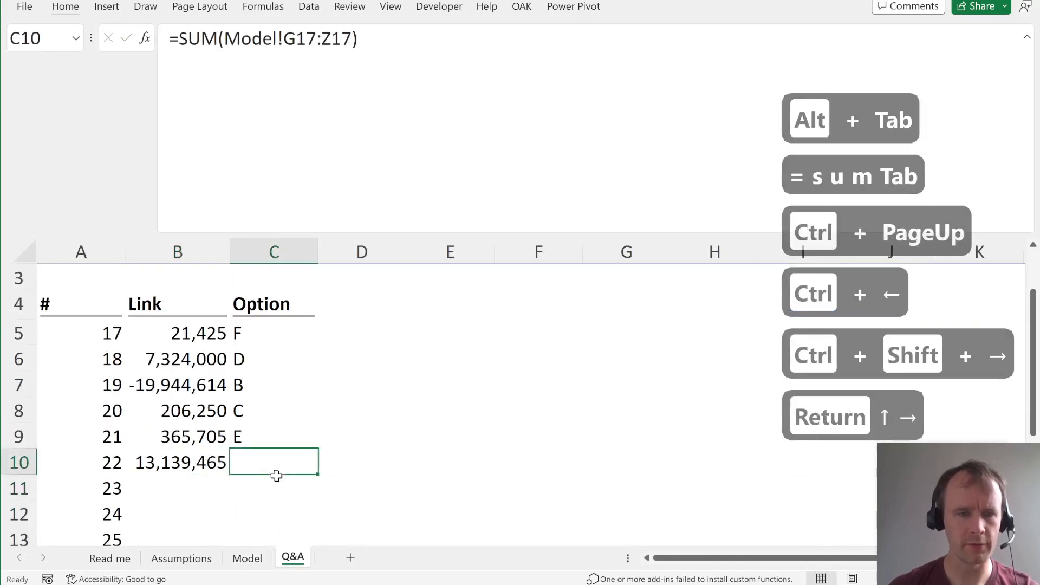
pyautogui.hotkey('alt', 'Tab')
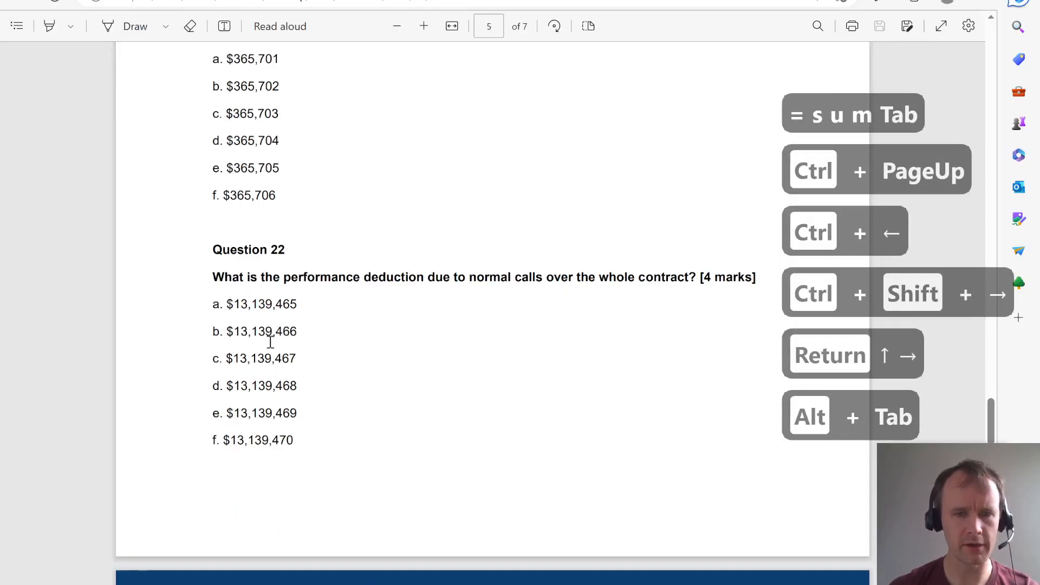
pyautogui.hotkey('alt', 'Tab')
pyautogui.write('A')
pyautogui.press('Return')
pyautogui.press('Left')
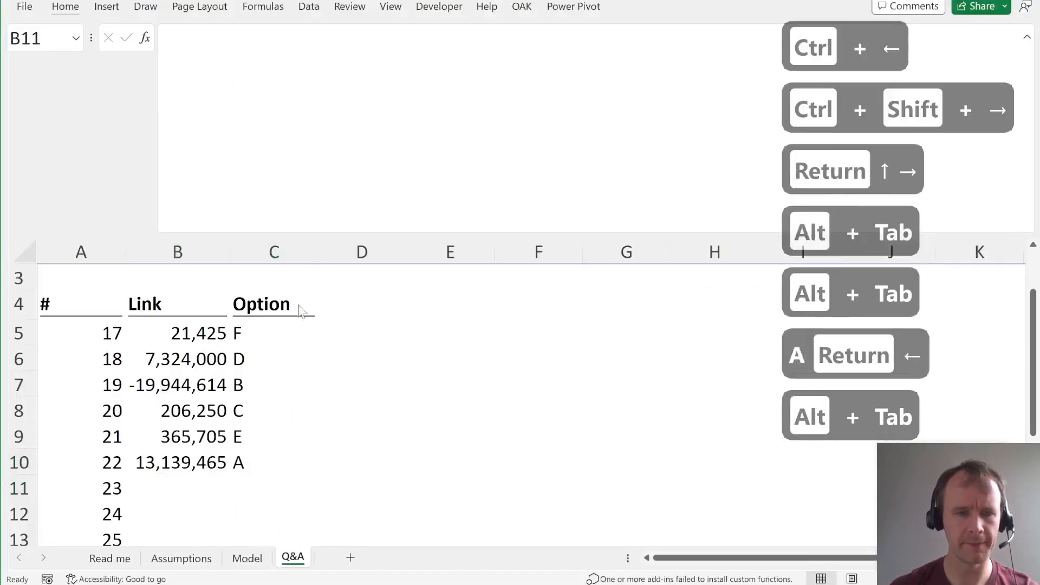
# - Read Question 23 in the PDF and paste a link to the contract's PV, Model!E40, into B11 of the Q&A sheet
pyautogui.hotkey('alt', 'Tab')
pyautogui.scroll(-10, 345, 416)
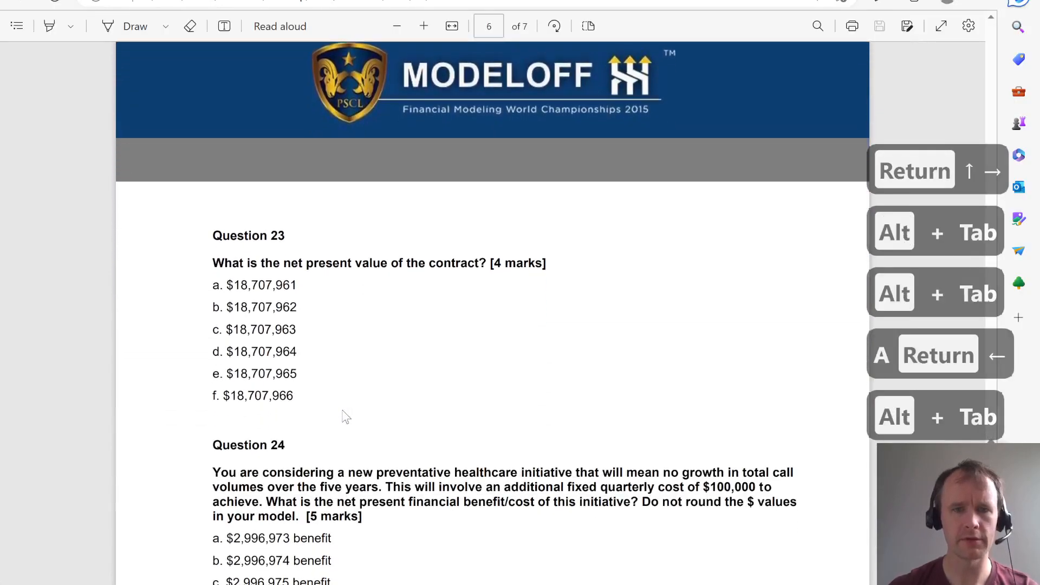
pyautogui.hotkey('alt', 'Tab')
pyautogui.hotkey('ctrl', 'pageup')
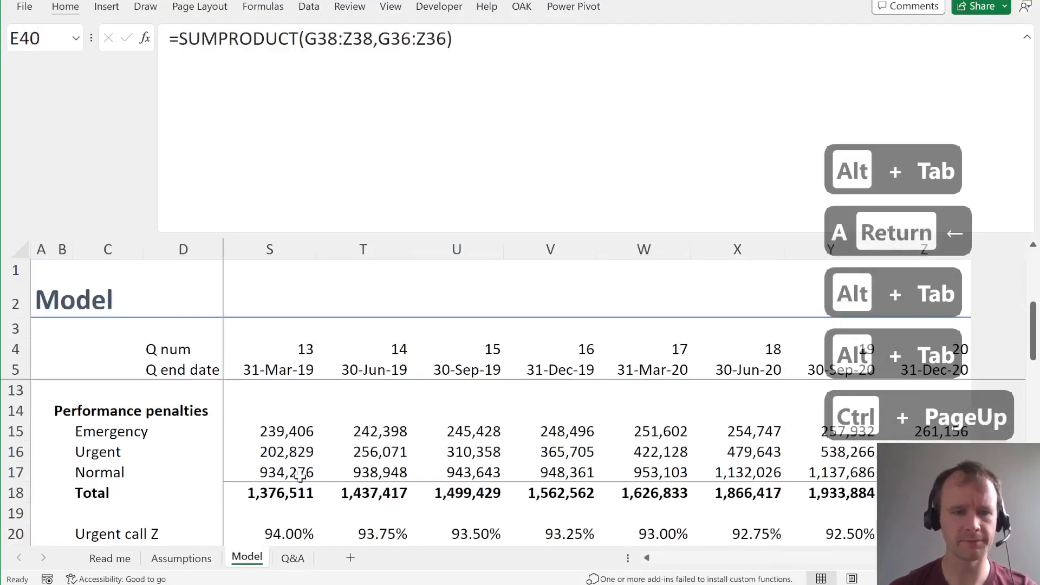
pyautogui.scroll(-6, 300, 477)
pyautogui.click(153, 499)
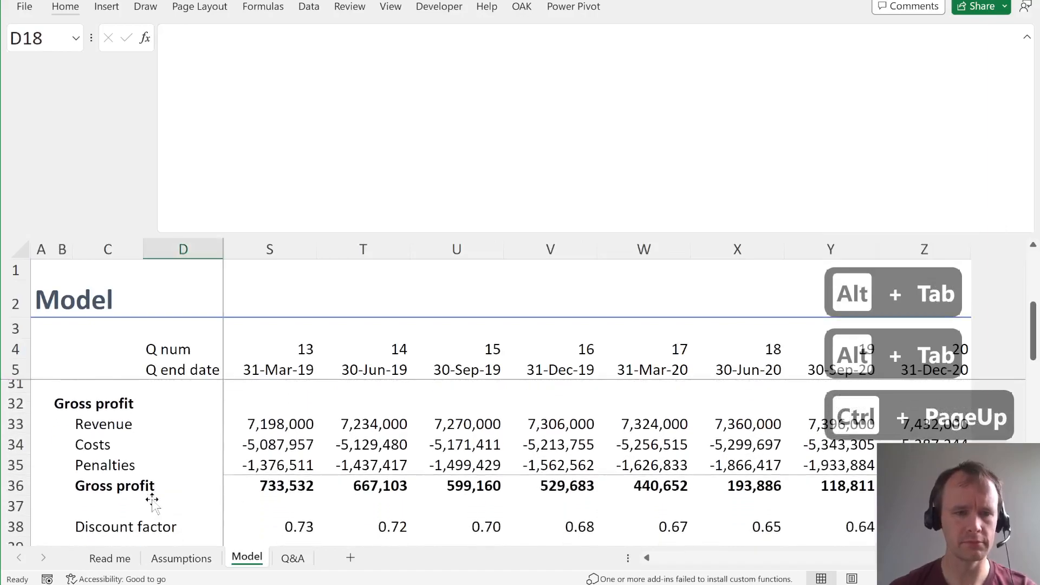
pyautogui.click(186, 506)
pyautogui.press('Down')
pyautogui.press('Down')
pyautogui.press('Down')
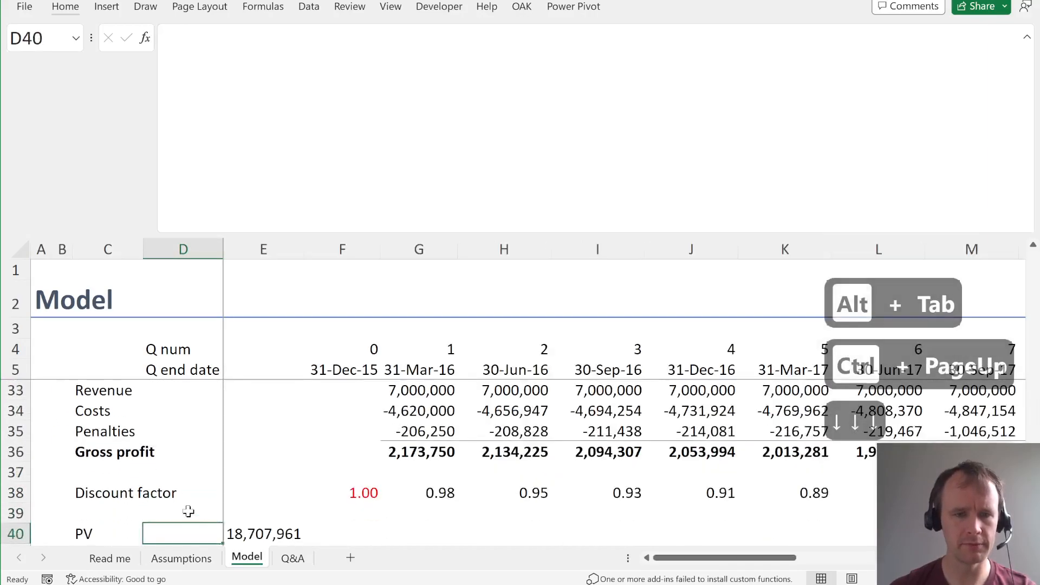
pyautogui.press('Right')
pyautogui.hotkey('ctrl', 'c')
pyautogui.hotkey('ctrl', 'pagedown')
pyautogui.hotkey('alt', 'e')
pyautogui.press('s')
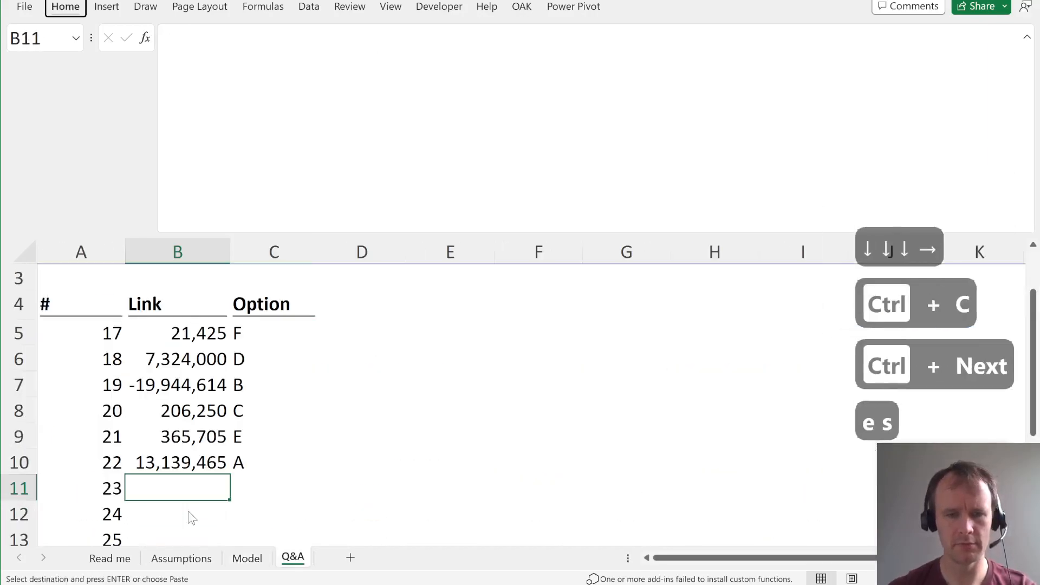
pyautogui.hotkey('alt', 'l')
# - Check the Question 23 options in the PDF and enter A in C11
pyautogui.press('Right')
pyautogui.hotkey('alt', 'Tab')
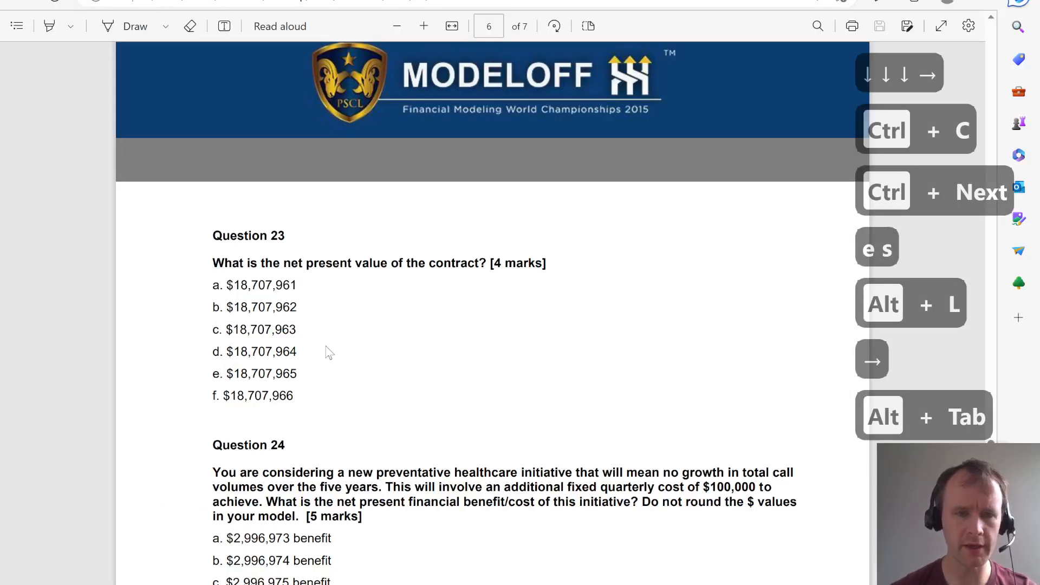
pyautogui.hotkey('alt', 'Tab')
pyautogui.write('A')
pyautogui.press('Return')
# - Read Question 24 on the preventative healthcare initiative and Question 25 on extra ambulances and staff in the PDF
pyautogui.hotkey('alt', 'Tab')
pyautogui.scroll(-4, 386, 419)
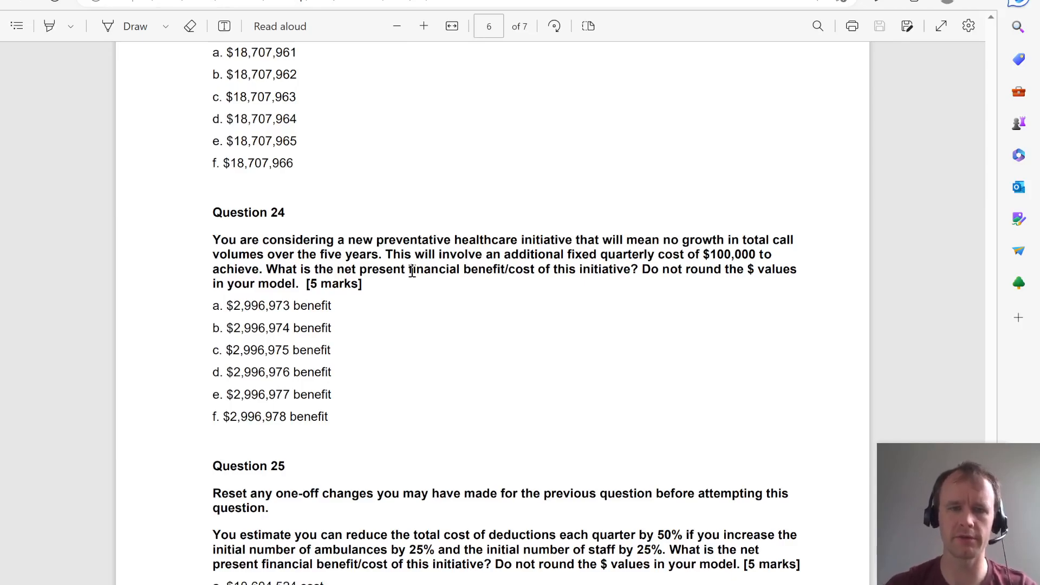
pyautogui.hotkey('alt', 'Tab')
pyautogui.hotkey('alt', 'Tab')
pyautogui.scroll(-3, 466, 450)
# - On the Assumptions sheet, copy the Expected performance heading row to row 44, below the Expected costs section
pyautogui.hotkey('alt', 'Tab')
pyautogui.hotkey('ctrl', 'pageup')
pyautogui.hotkey('ctrl', 'pageup')
pyautogui.hotkey('ctrl', 'pageup')
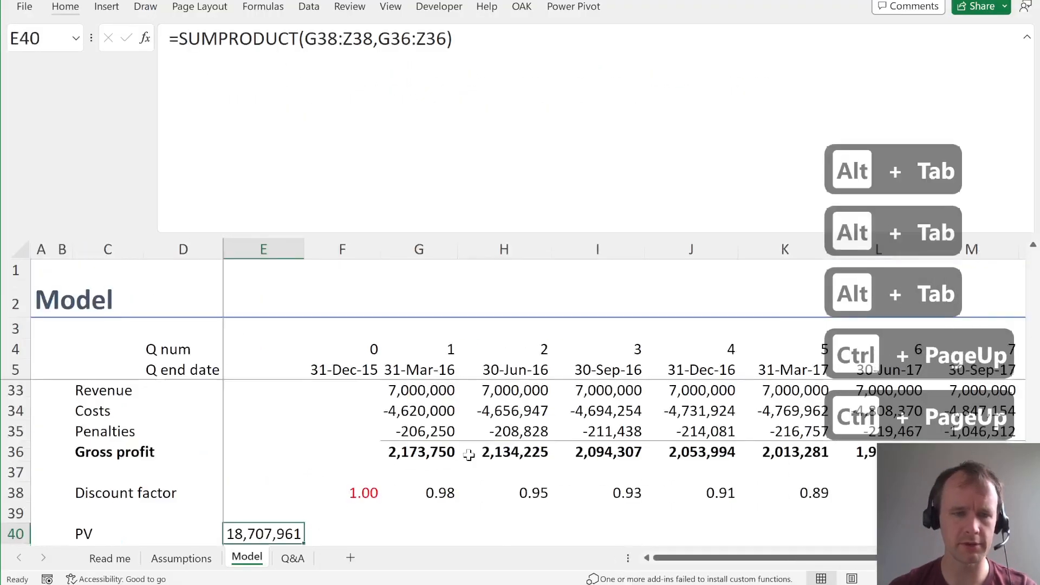
pyautogui.hotkey('ctrl', 'pagedown')
pyautogui.scroll(-8, 124, 432)
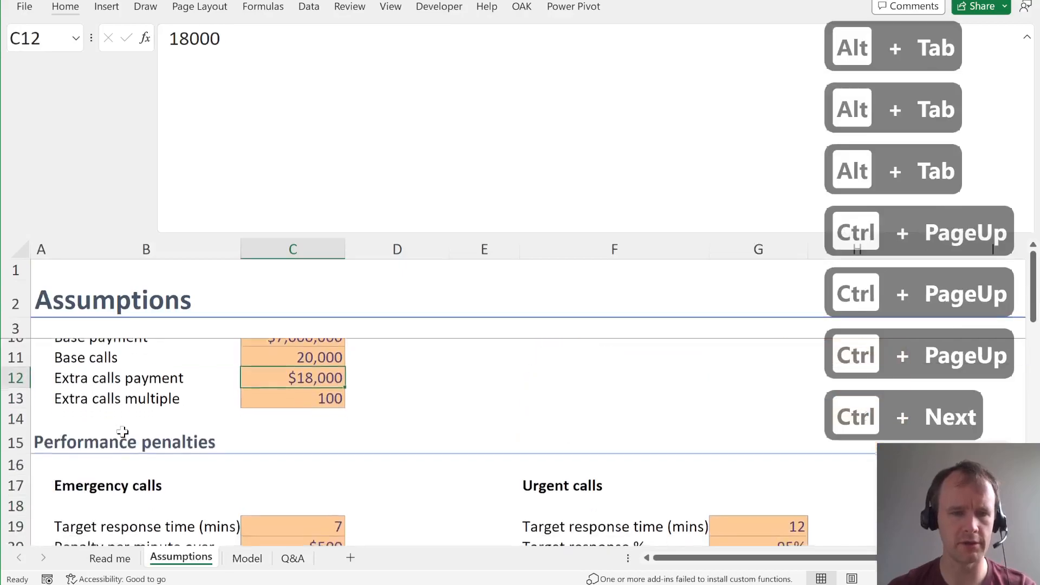
pyautogui.scroll(1, 121, 430)
pyautogui.click(48, 367)
pyautogui.hotkey('shift', 'space')
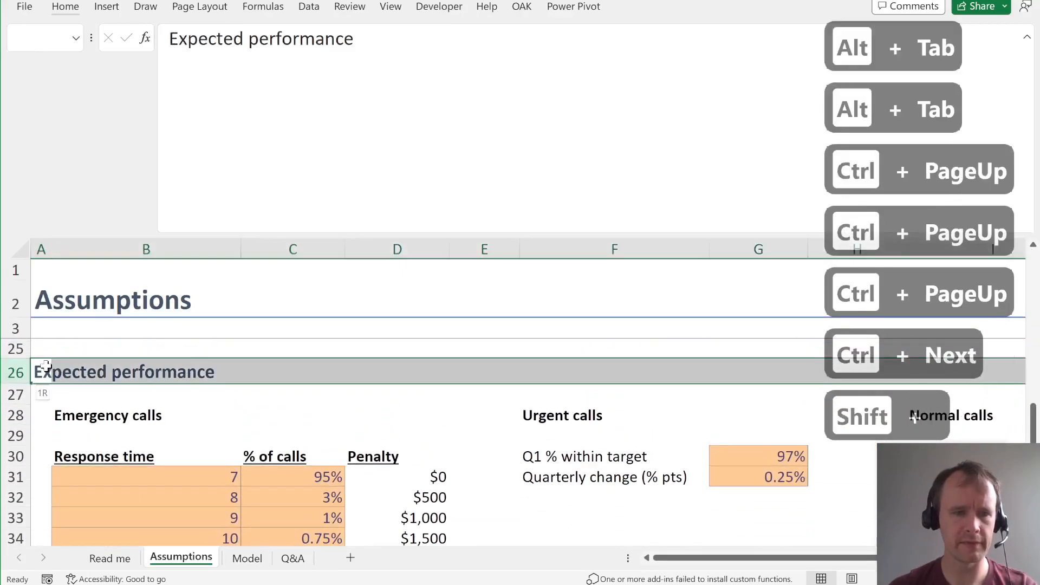
pyautogui.hotkey('ctrl', 'c')
pyautogui.press('pagedown')
pyautogui.press('pagedown')
pyautogui.press('Up')
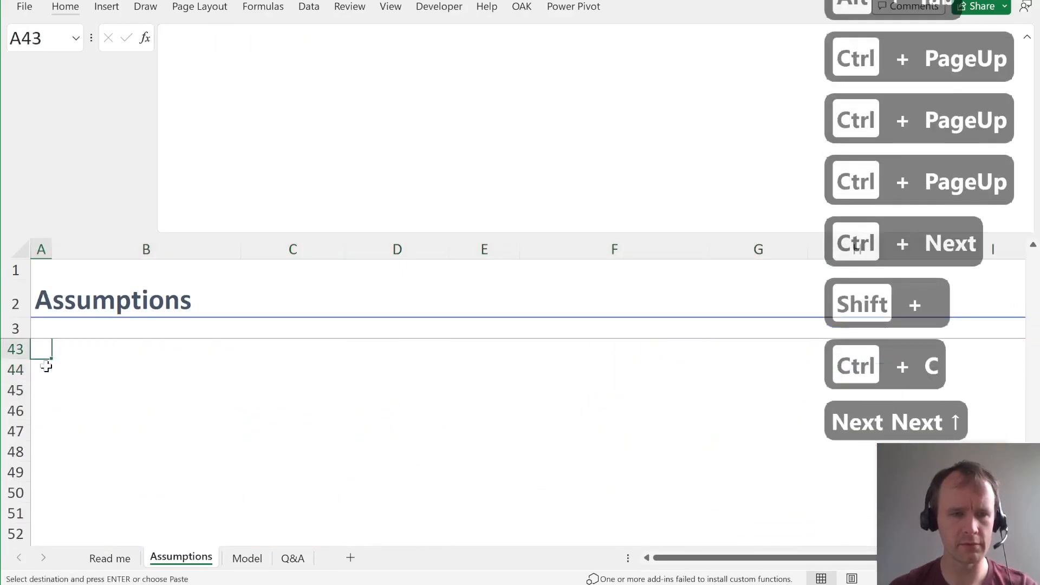
pyautogui.hotkey('ctrl', 'Up')
pyautogui.press('Down')
pyautogui.press('Down')
pyautogui.press('Down')
pyautogui.press('Down')
pyautogui.press('Down')
pyautogui.press('Down')
pyautogui.hotkey('shift', 'space')
pyautogui.hotkey('ctrl', 'v')
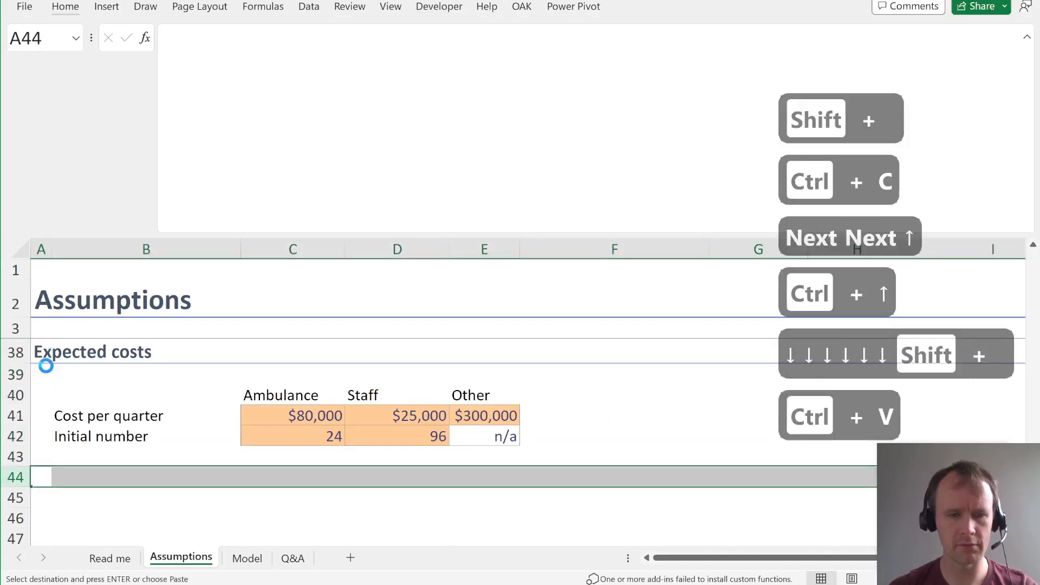
# - Replace the copied heading text in A44 with "Scenarios" and select B46 for the section's first entry
pyautogui.press('BackSpace')
pyautogui.write('Scenarios')
pyautogui.press('Return')
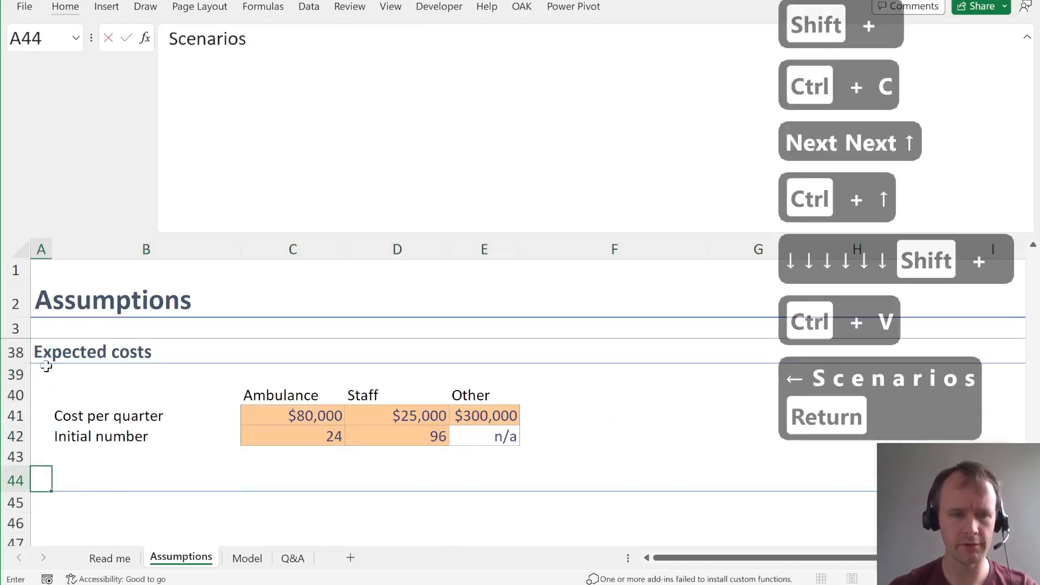
pyautogui.press('Down')
pyautogui.press('Right')
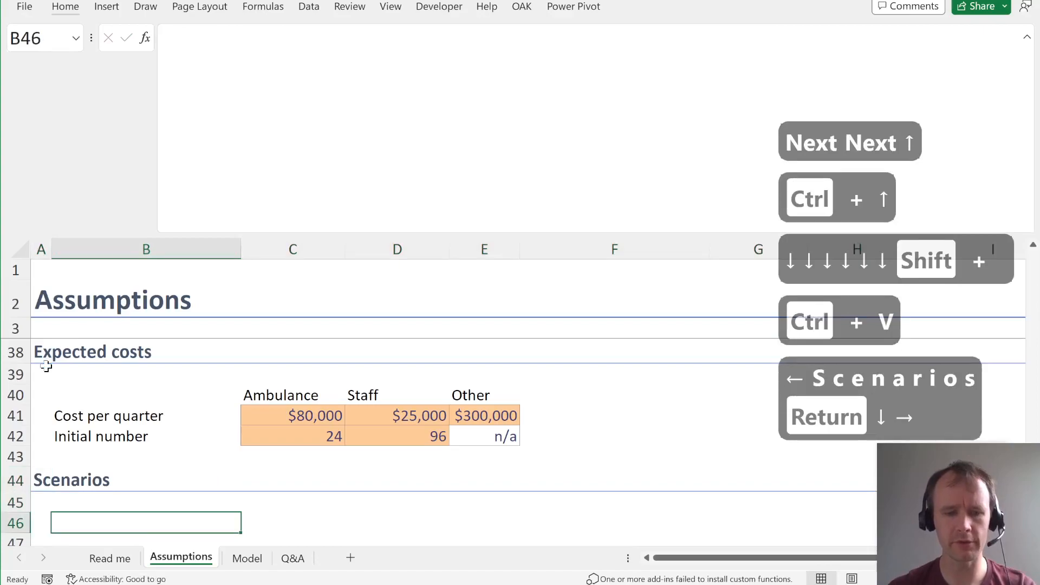
# - Label the first scenario switch "Q24 scen" in B46 of the Scenarios section
pyautogui.write('Q24 sce')
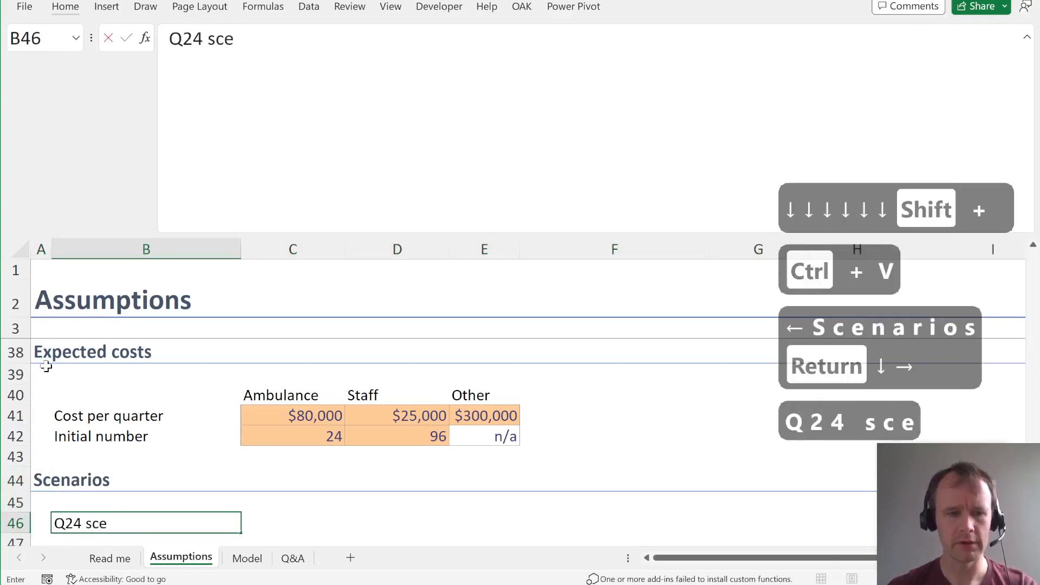
pyautogui.press('BackSpace')
pyautogui.write('wen')
pyautogui.press('BackSpace')
pyautogui.press('BackSpace')
pyautogui.press('BackSpace')
pyautogui.write('en')
pyautogui.press('Tab')
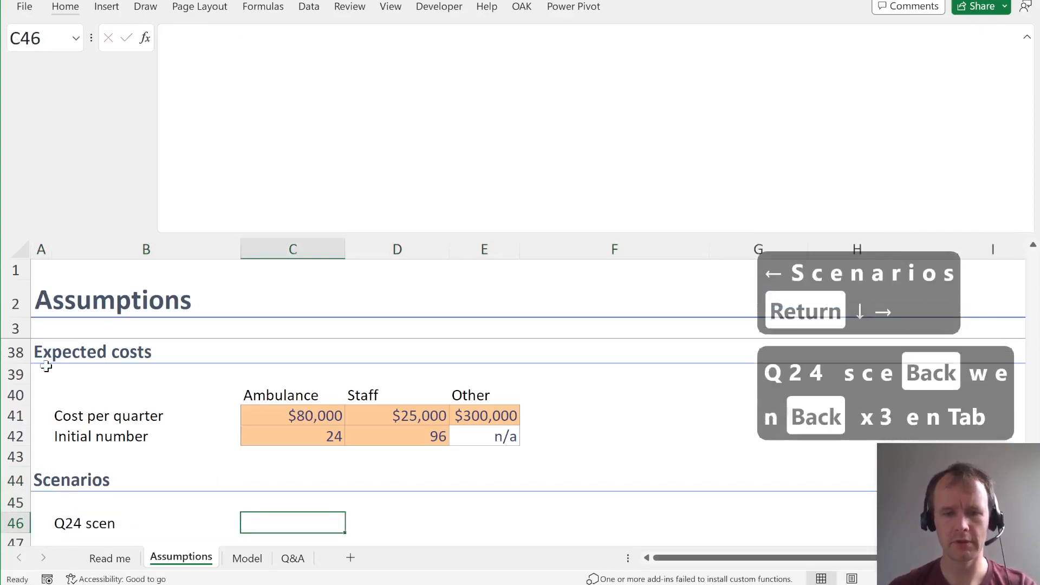
# - Copy the shaded input cell C42 into C46 and set the Q24 scenario switch to FALSE
pyautogui.hotkey('ctrl', 'Up')
pyautogui.hotkey('ctrl', 'c')
pyautogui.press('Down')
pyautogui.press('Down')
pyautogui.press('Down')
pyautogui.press('Down')
pyautogui.hotkey('ctrl', 'v')
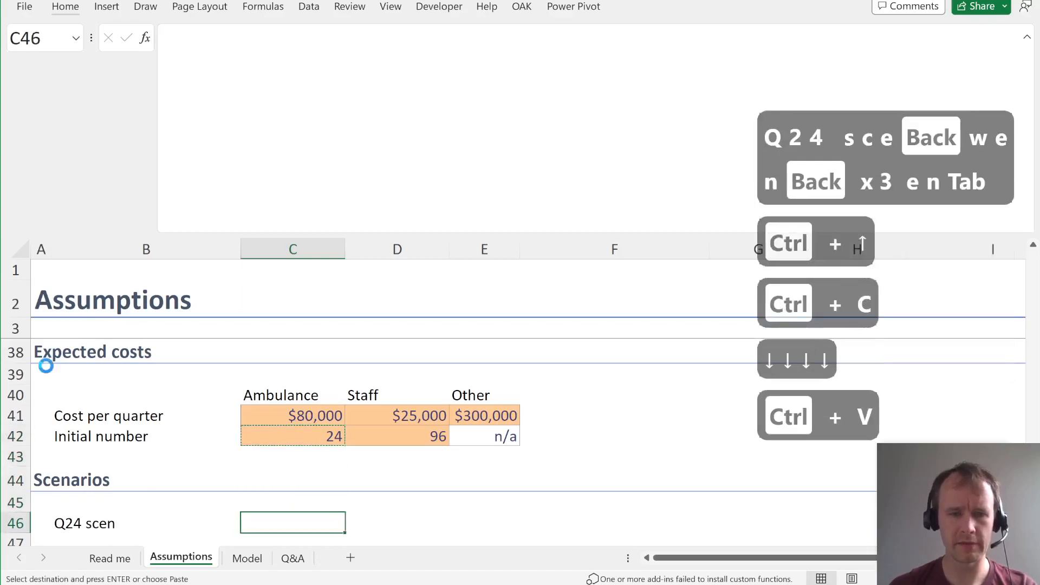
pyautogui.write('true')
pyautogui.press('Return')
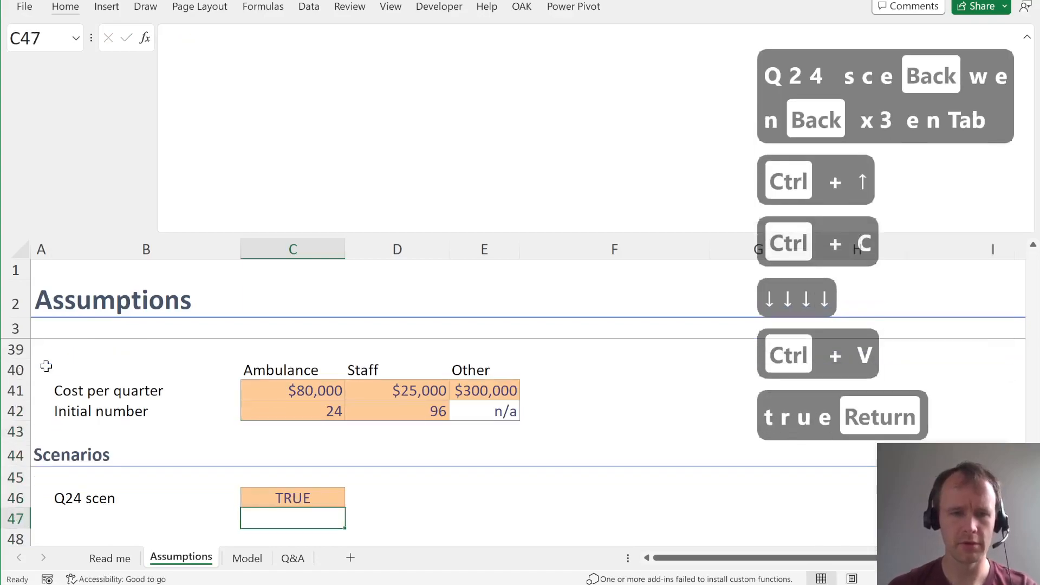
pyautogui.press('Up')
pyautogui.write('false')
pyautogui.press('Return')
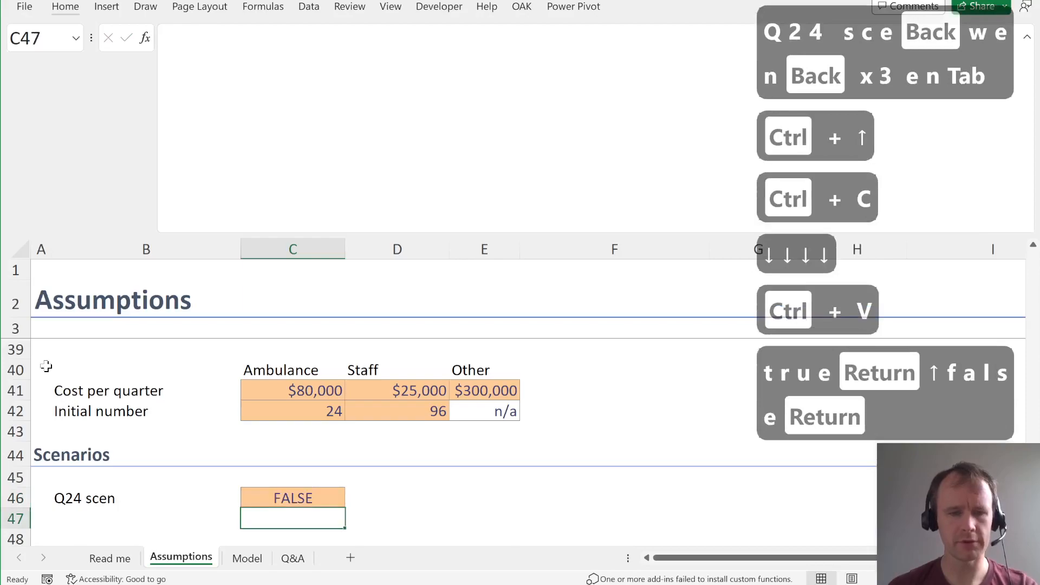
# - Copy the Q24 scenario label and switch from B46:C46 to F46:G46
pyautogui.press('Up')
pyautogui.press('Left')
pyautogui.press('Right')
pyautogui.press('Left')
pyautogui.hotkey('shift', 'Right')
pyautogui.hotkey('ctrl', 'c')
pyautogui.hotkey('ctrl', 'Right')
pyautogui.press('Right')
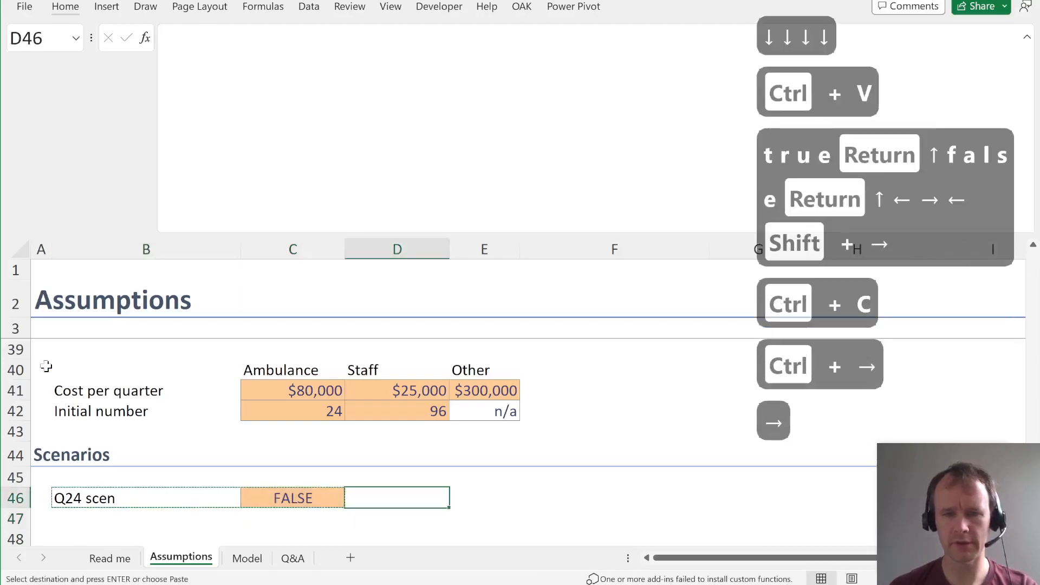
pyautogui.press('Right')
pyautogui.press('Right')
pyautogui.hotkey('ctrl', 'v')
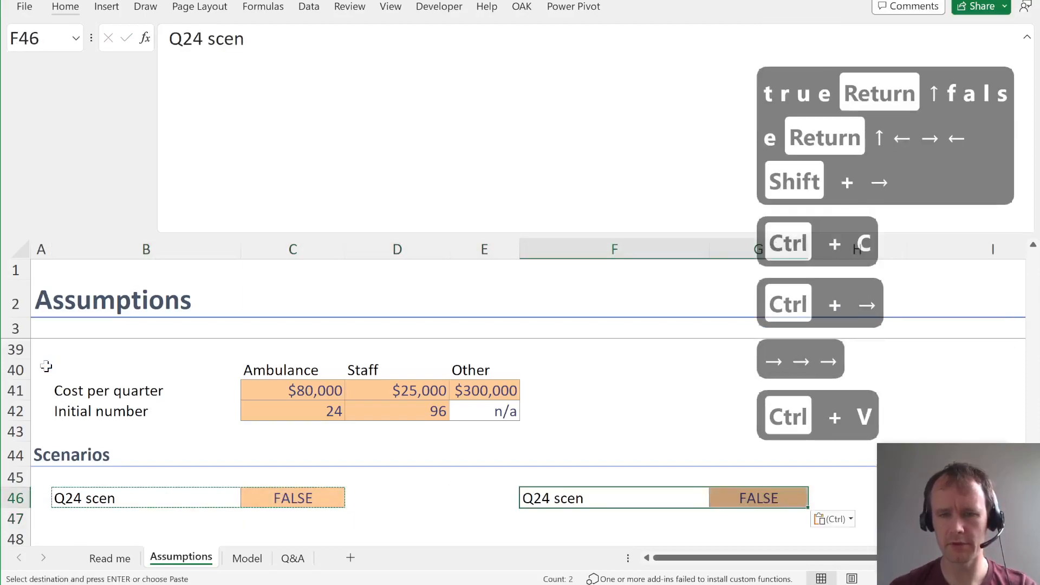
# - Change the copied label in F46 to "Q25 scen"
pyautogui.press('Left')
pyautogui.press('Right')
pyautogui.press('F2')
pyautogui.hotkey('ctrl', 'Left')
pyautogui.press('Left')
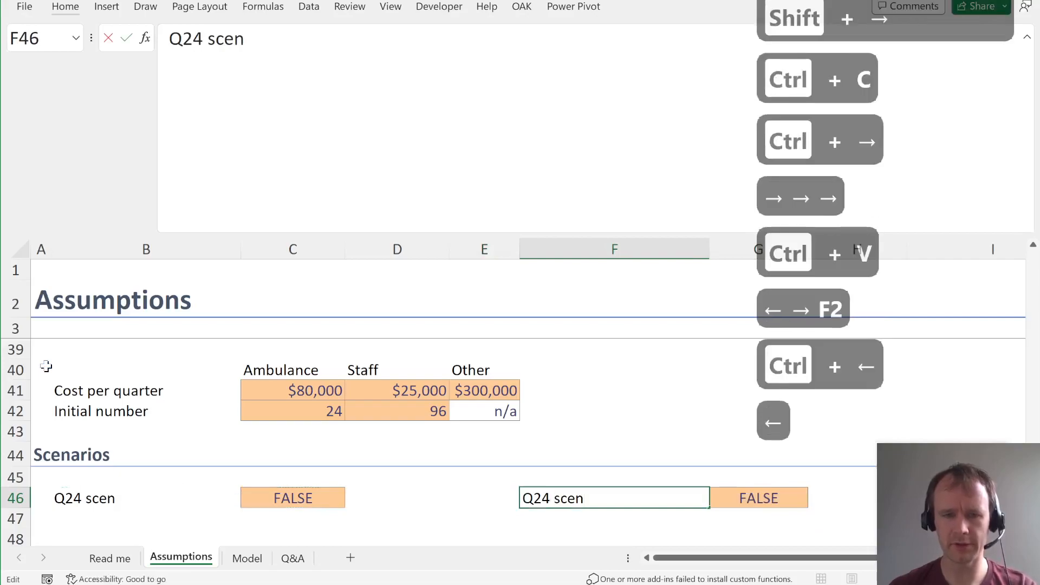
pyautogui.press('BackSpace')
pyautogui.write('5')
pyautogui.press('Return')
# - Assign the range name Q24Scen to the Q24 scenario switch in C46
pyautogui.press('Left')
pyautogui.press('Left')
pyautogui.press('Left')
pyautogui.press('Up')
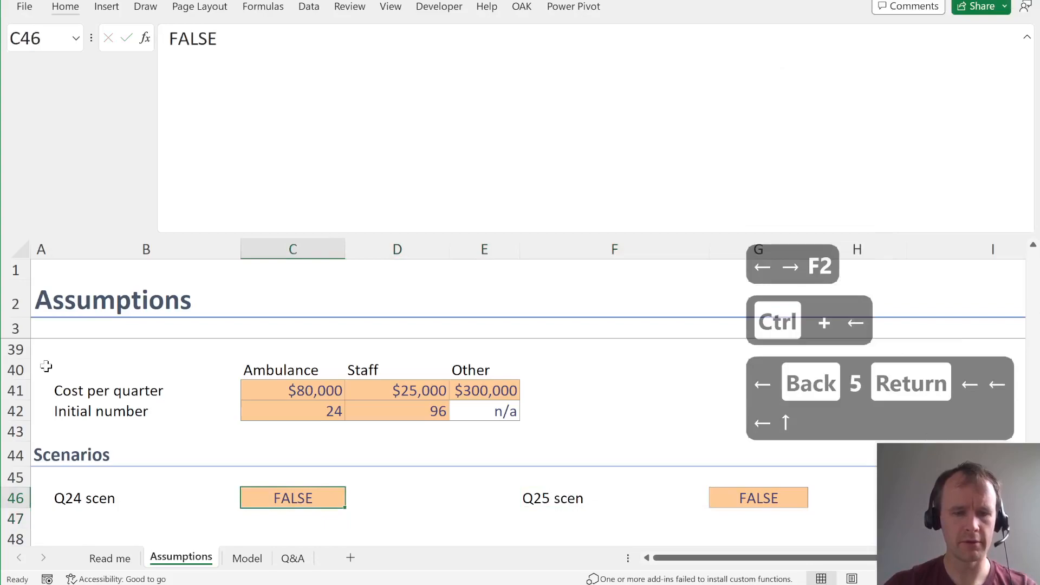
pyautogui.hotkey('alt', 'shift', 'F3')
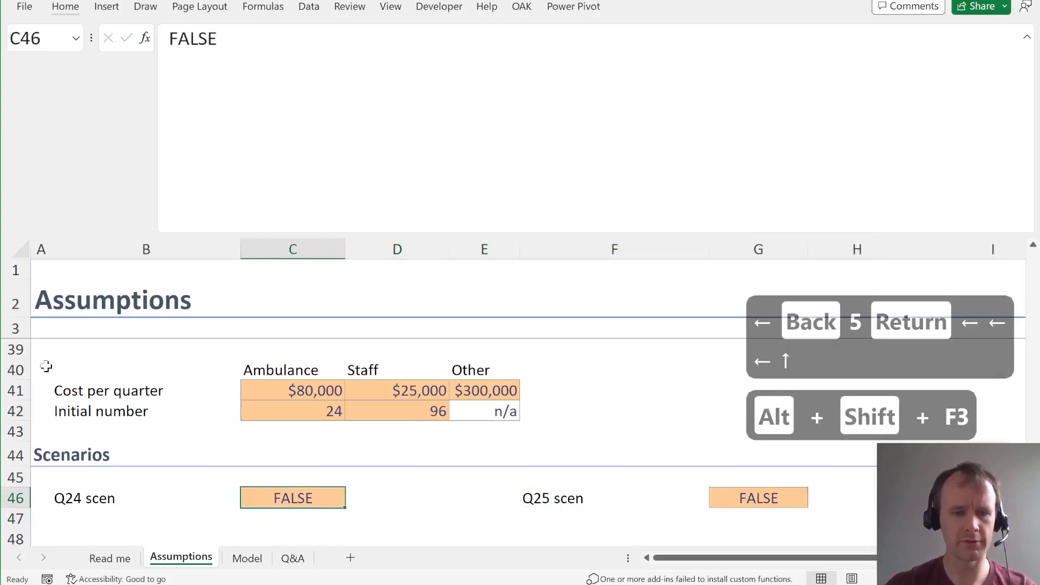
pyautogui.hotkey('alt', 'F3')
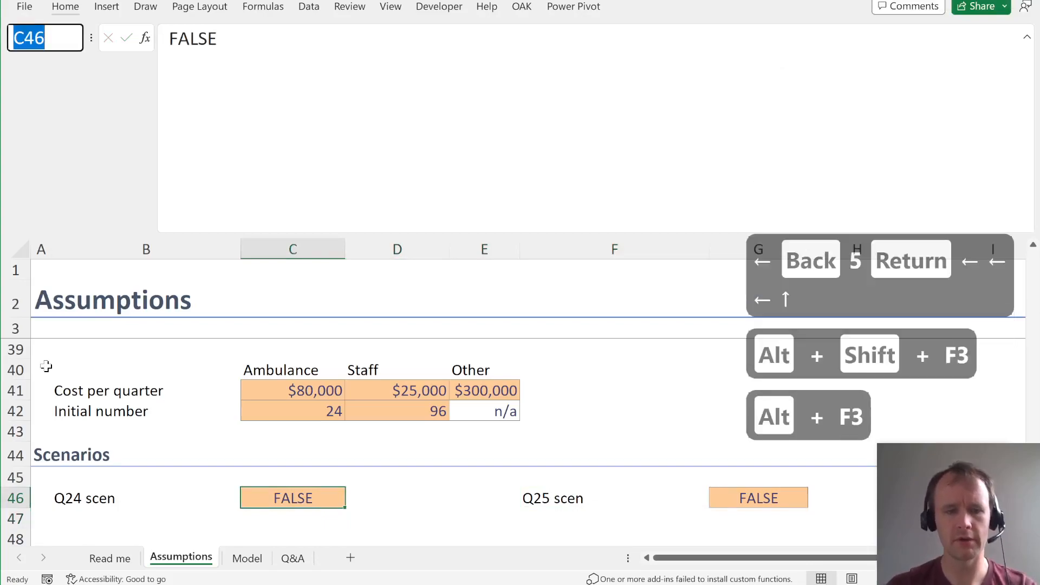
pyautogui.write('Q24S')
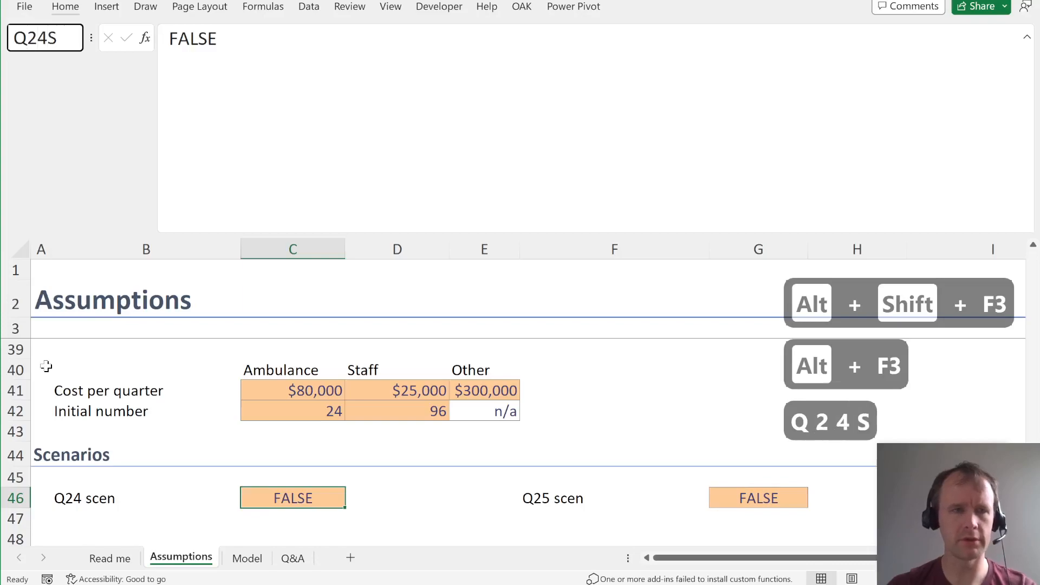
pyautogui.write('cen')
pyautogui.press('Return')
# - Assign the range name Q25Scen to the Q25 scenario switch in G46
pyautogui.hotkey('ctrl', 'Right')
pyautogui.hotkey('ctrl', 'Right')
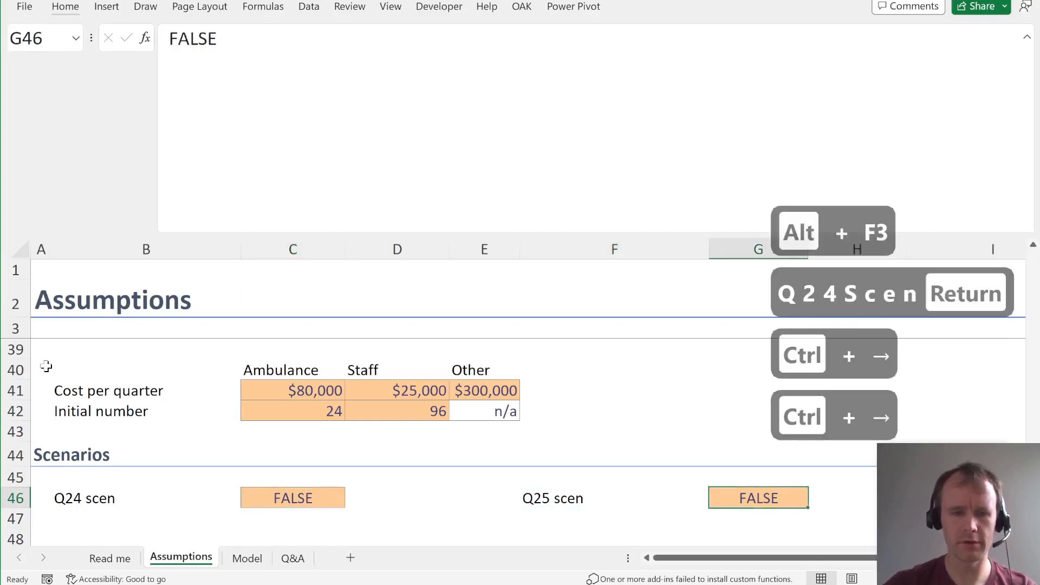
pyautogui.hotkey('alt', 'F3')
pyautogui.write('Q25Scen')
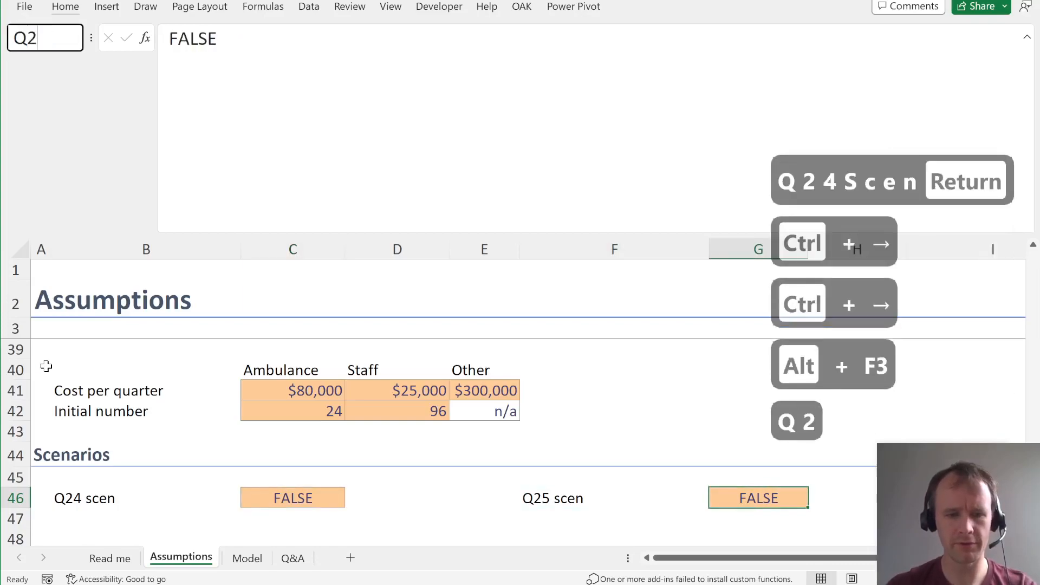
pyautogui.press('Return')
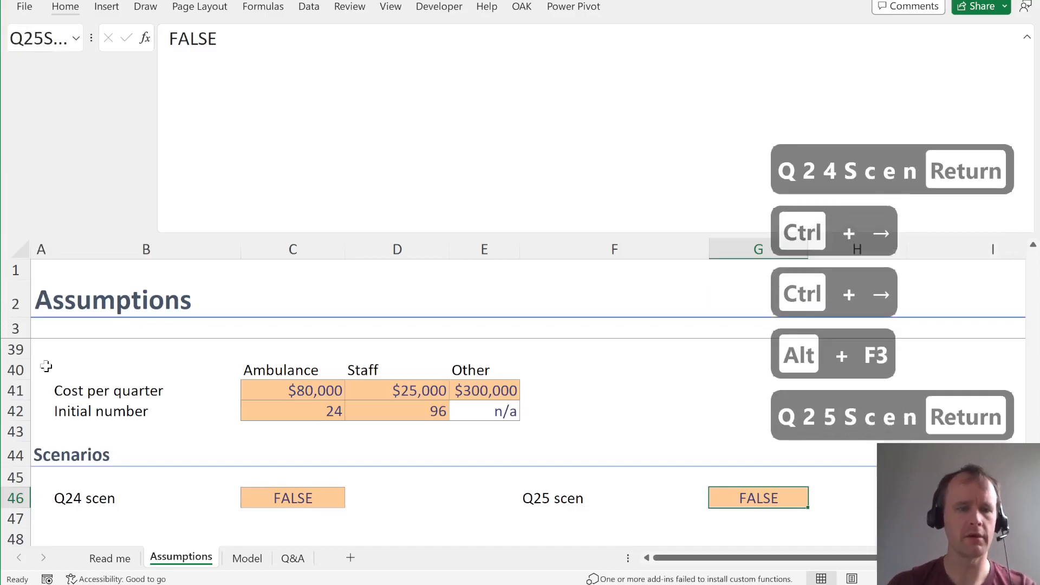
# - Check Question 24 in the PDF and add the headings "Other (base)" in F40 and "Other (Q24 scen)" in G40 of the assumptions
pyautogui.hotkey('alt', 'Tab')
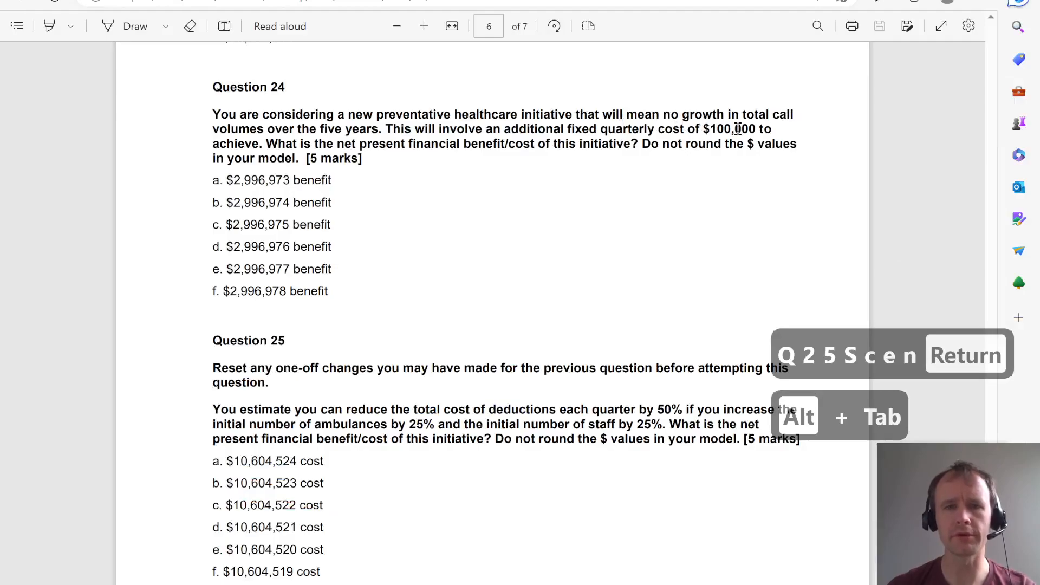
pyautogui.hotkey('alt', 'Tab')
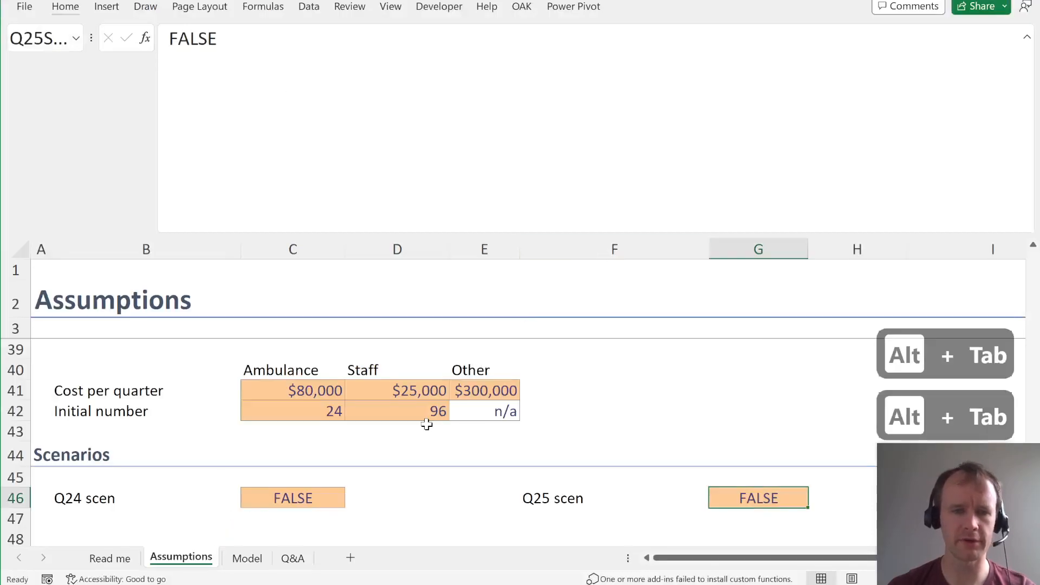
pyautogui.click(493, 367)
pyautogui.press('Right')
pyautogui.write('O')
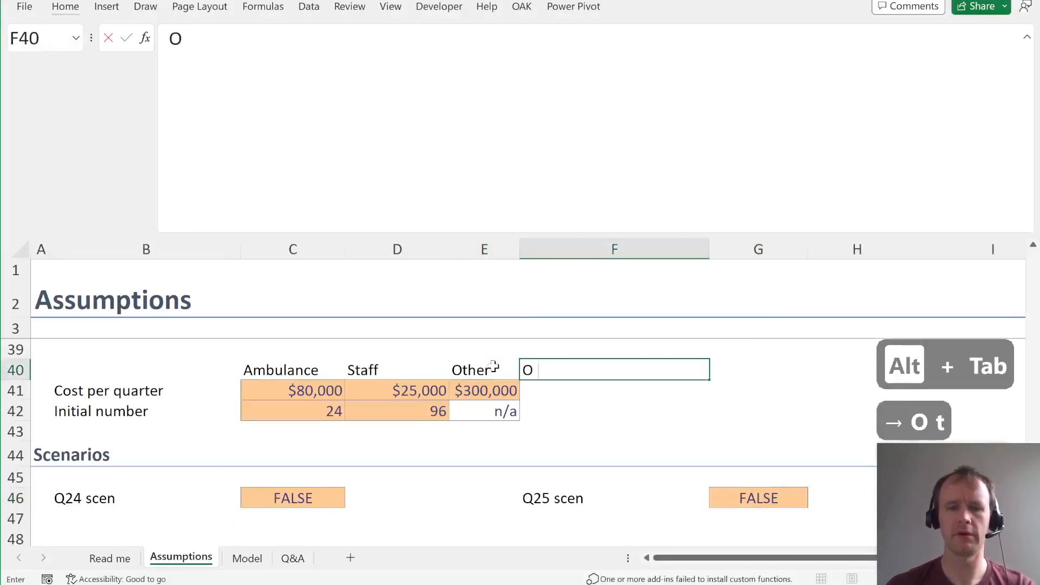
pyautogui.write('ther (base)')
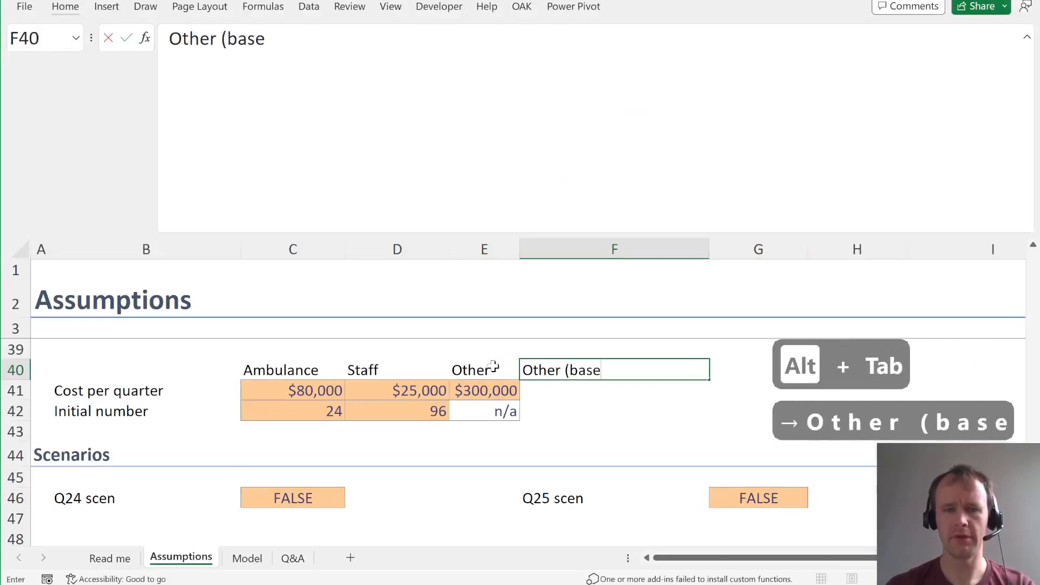
pyautogui.press('Tab')
pyautogui.write('Other (Q')
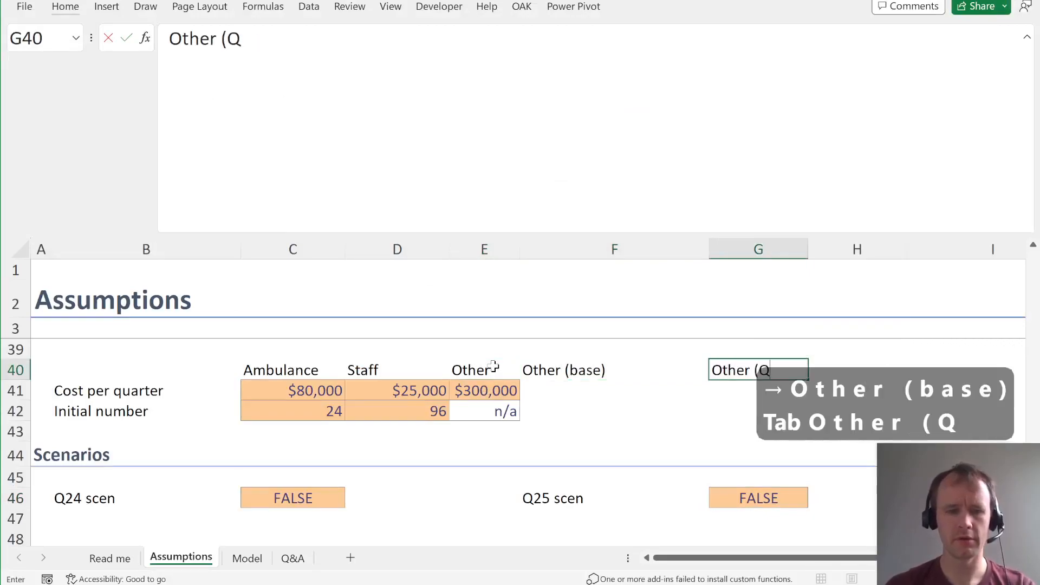
pyautogui.write('24 scen(')
pyautogui.press('Return')
pyautogui.press('Up')
pyautogui.press('Right')
pyautogui.press('F2')
pyautogui.press('BackSpace')
pyautogui.write(')')
pyautogui.press('Return')
pyautogui.press('Left')
pyautogui.press('Up')
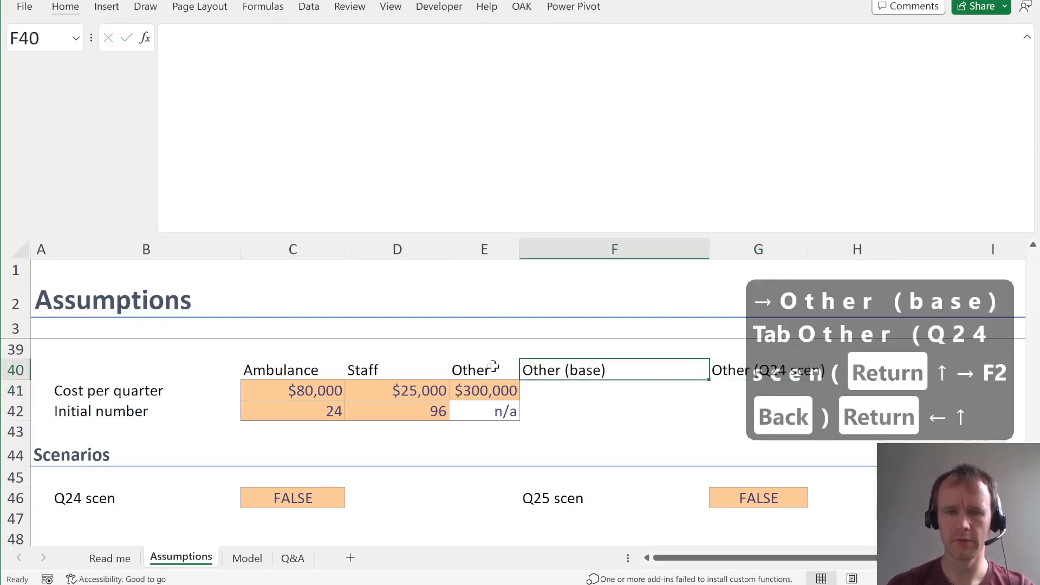
# - Copy the Other cost per quarter from E41 into F41 and G41, and set G41 to 400000
pyautogui.press('Left')
pyautogui.press('Down')
pyautogui.hotkey('ctrl', 'c')
pyautogui.press('Right')
pyautogui.hotkey('ctrl', 'v')
pyautogui.press('Right')
pyautogui.hotkey('ctrl', 'v')
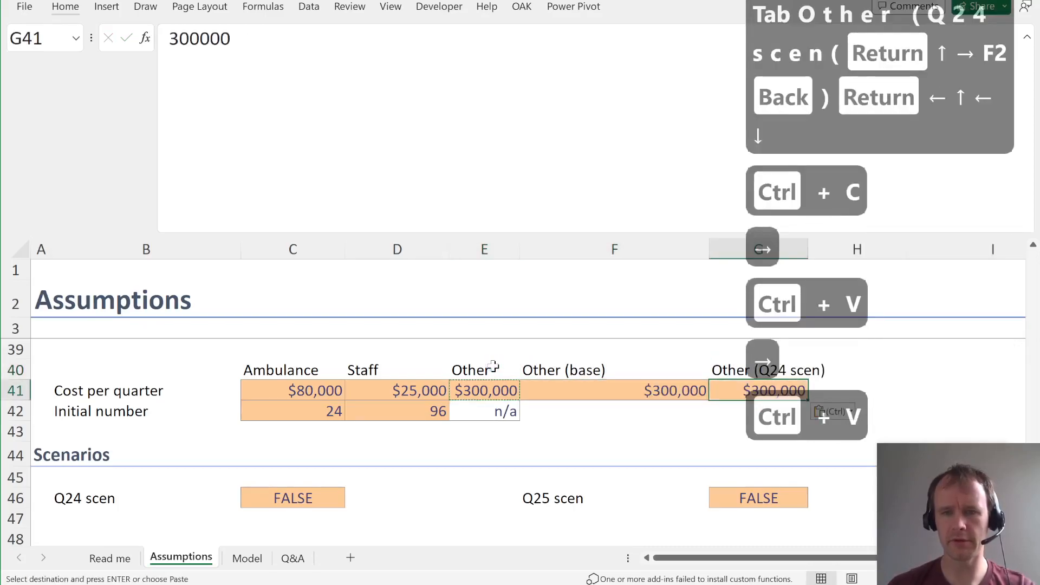
pyautogui.write('400000')
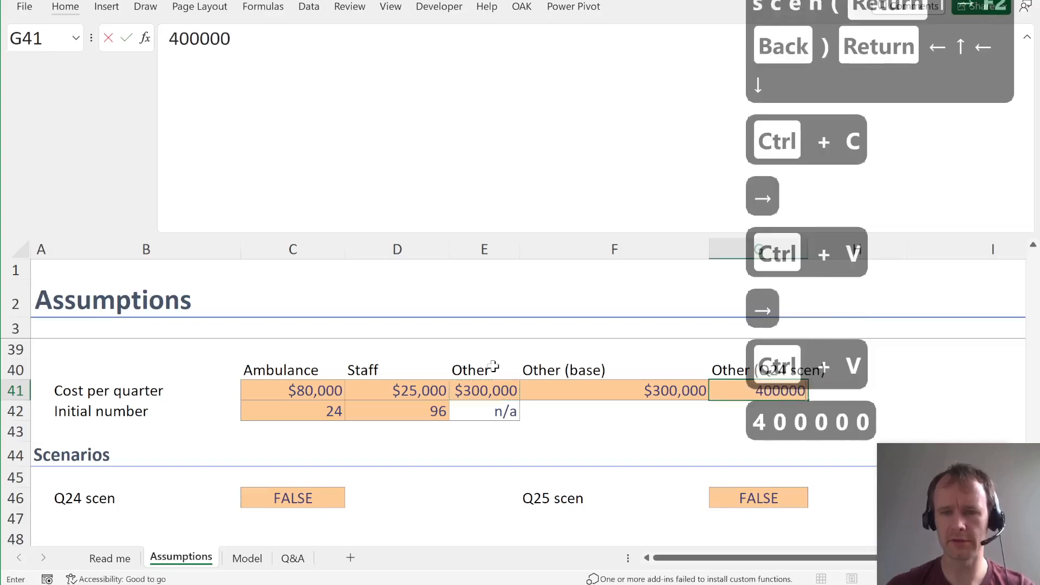
pyautogui.press('Return')
# - Remove the input fill colour from the Other cost per quarter cell E41
pyautogui.press('Up')
pyautogui.press('Left')
pyautogui.press('Left')
pyautogui.press('Down')
pyautogui.press('Up')
pyautogui.hotkey('alt', 'h')
pyautogui.press('h')
pyautogui.press('n')
pyautogui.press('Return')
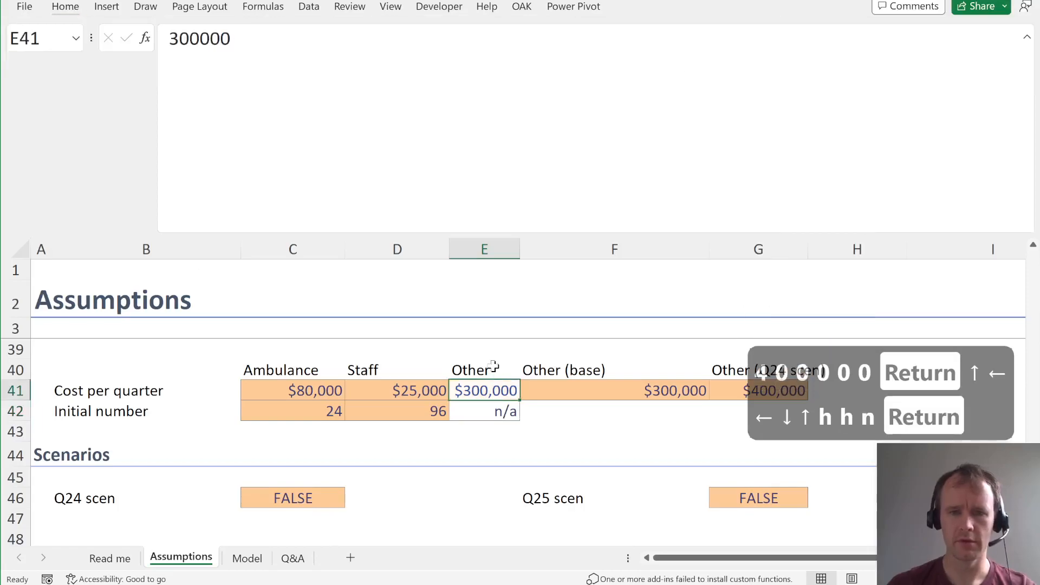
# - Enter =IF(Q24Scen,G41,F41) in E41 so the Other cost per quarter follows the Q24 scenario switch
pyautogui.press('Up')
pyautogui.write('=if')
pyautogui.press('Tab')
pyautogui.write('q24')
pyautogui.press('Tab')
pyautogui.write(',')
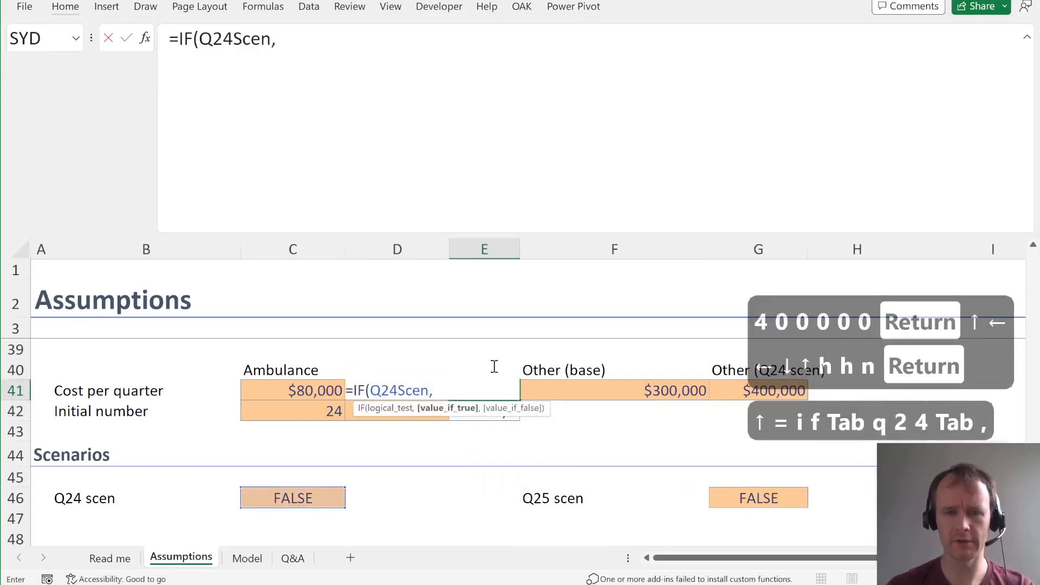
pyautogui.press('Right')
pyautogui.press('Right')
pyautogui.write(',')
pyautogui.press('Right')
pyautogui.write(')')
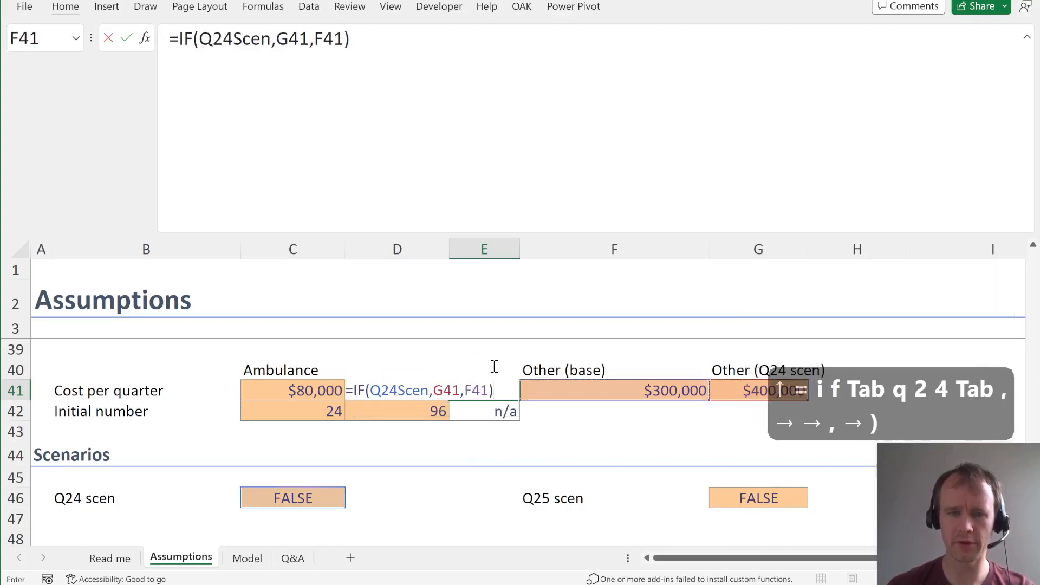
pyautogui.hotkey('ctrl', 'Return')
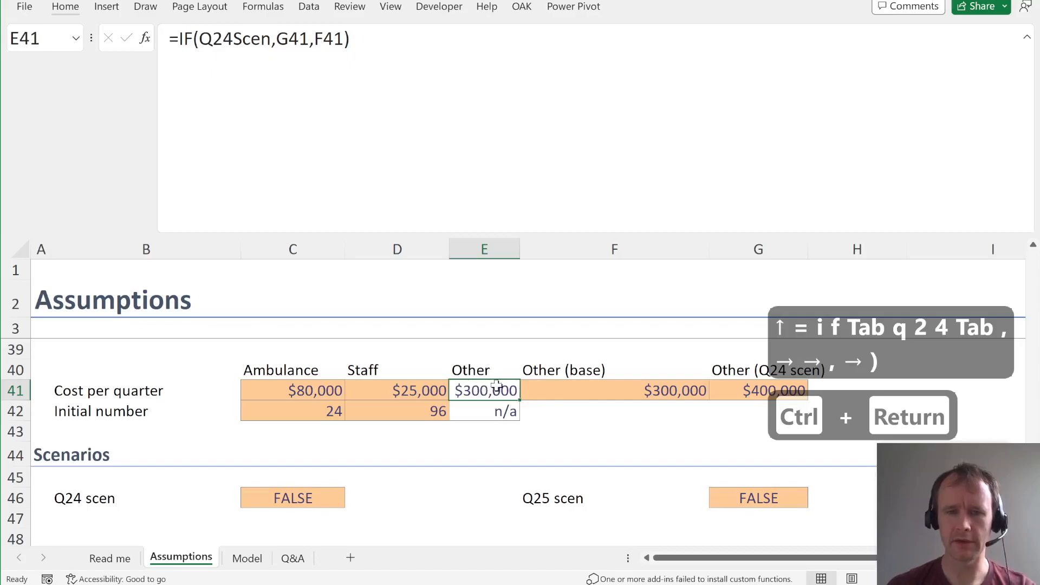
# - Add the heading "Growth (Base)" in I6, beside the Q/Q growth heading of the Call volume section
pyautogui.scroll(12, 582, 397)
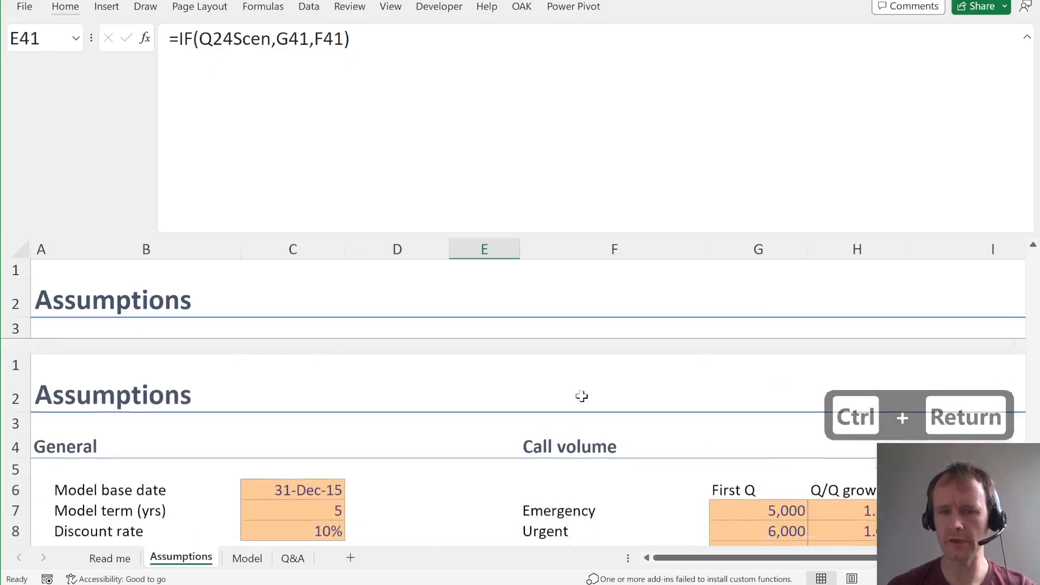
pyautogui.hscroll(4, 582, 397)
pyautogui.hscroll(1, 582, 396)
pyautogui.click(586, 475)
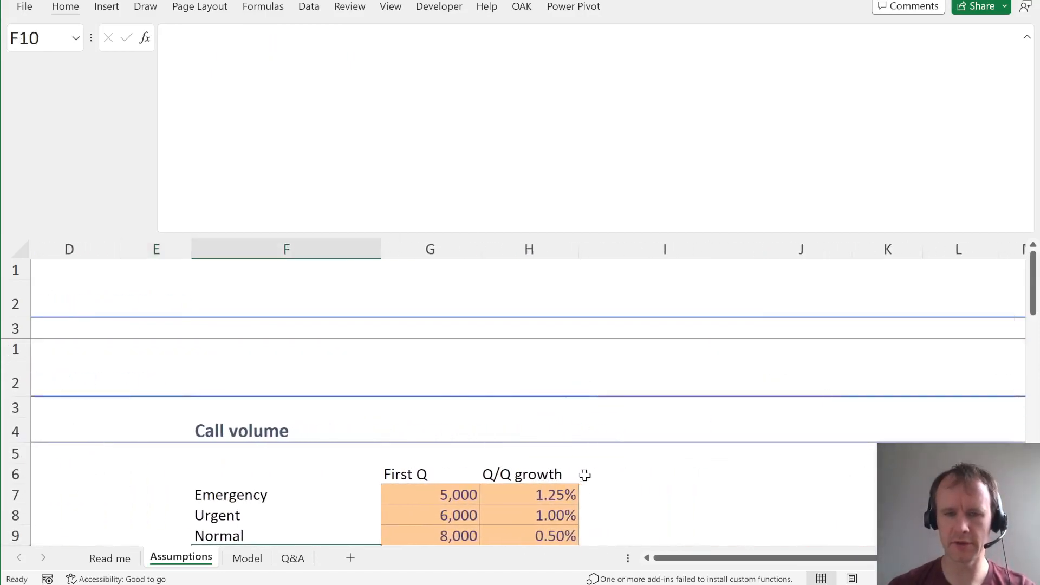
pyautogui.press('Right')
pyautogui.press('Up')
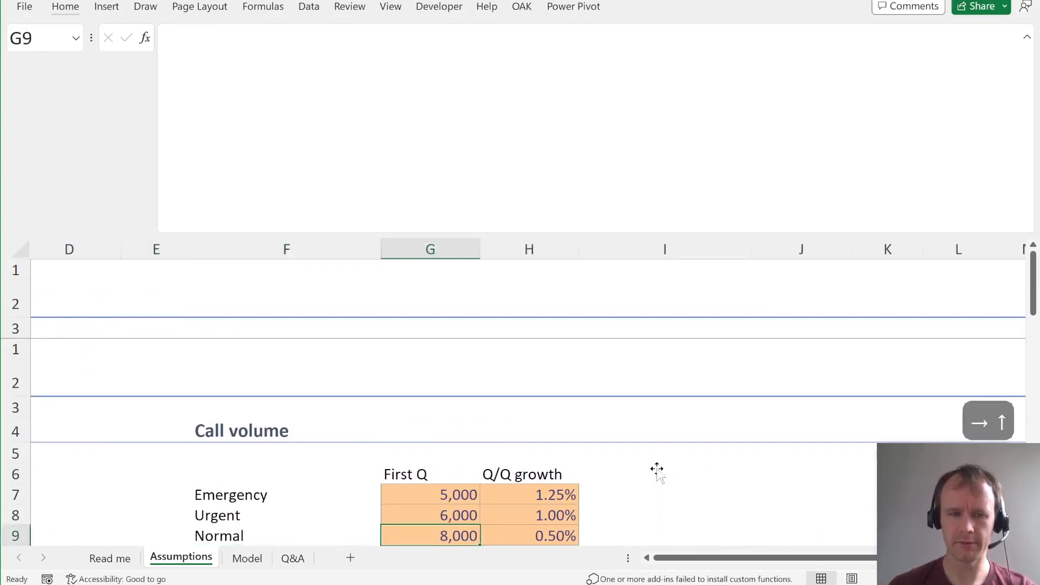
pyautogui.press('Up')
pyautogui.press('Right')
pyautogui.press('Up')
pyautogui.press('Right')
pyautogui.press('Up')
pyautogui.press('Right')
pyautogui.press('Left')
pyautogui.press('Left')
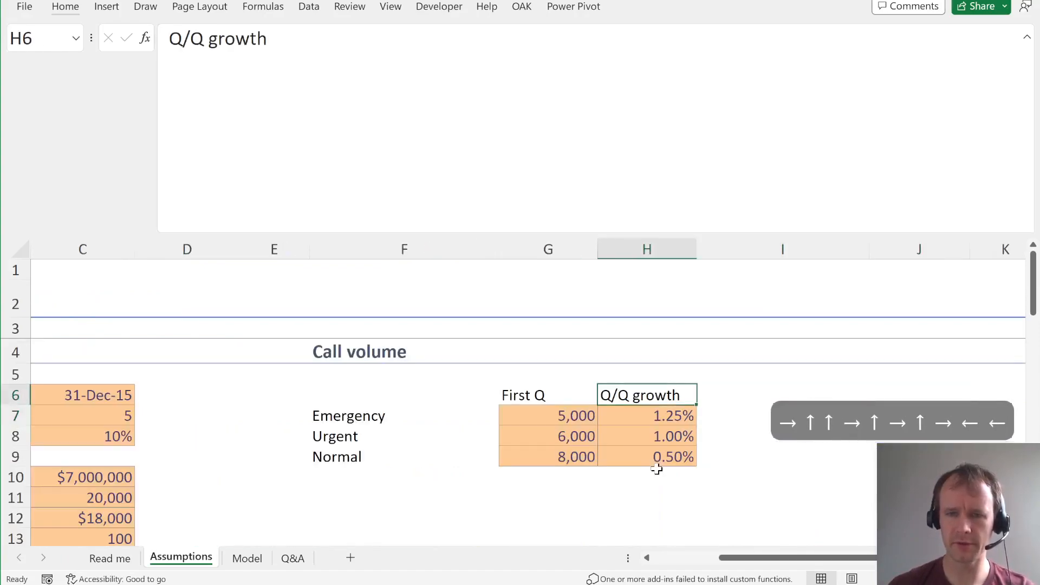
pyautogui.press('Right')
pyautogui.write('Go')
pyautogui.press('BackSpace')
pyautogui.write('rowth (Base)')
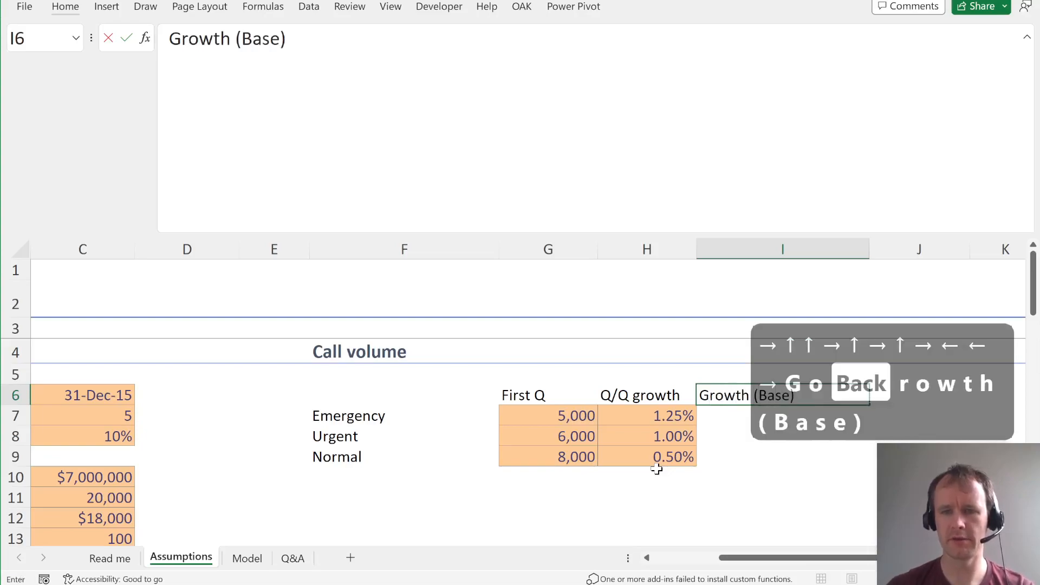
# - Add the heading "Growth (Q24 scen)" in J6, next to the Growth (Base) heading
pyautogui.press('Tab')
pyautogui.write('B')
pyautogui.press('BackSpace')
pyautogui.write('Gro')
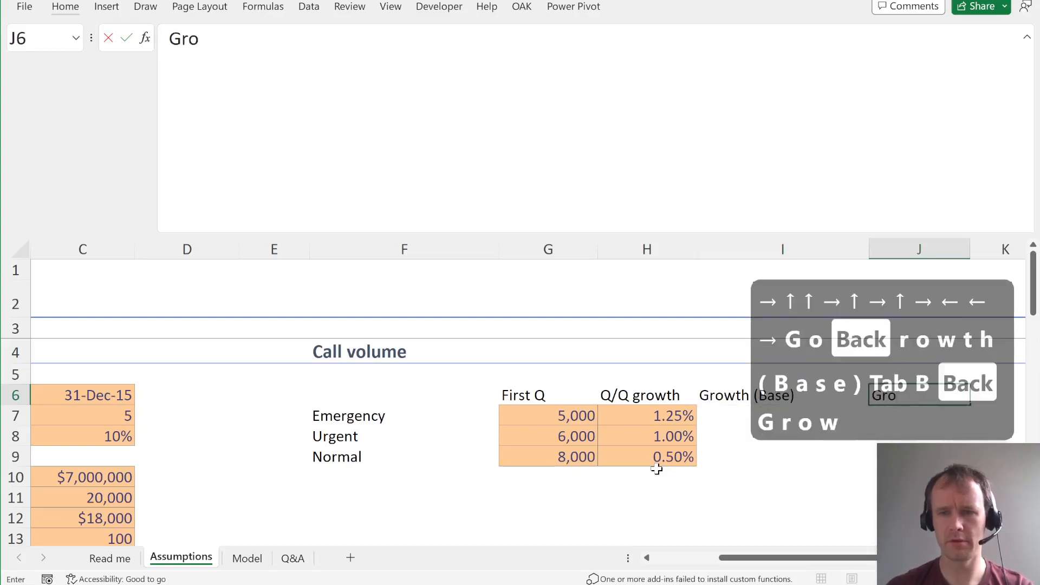
pyautogui.write('wth (Q24')
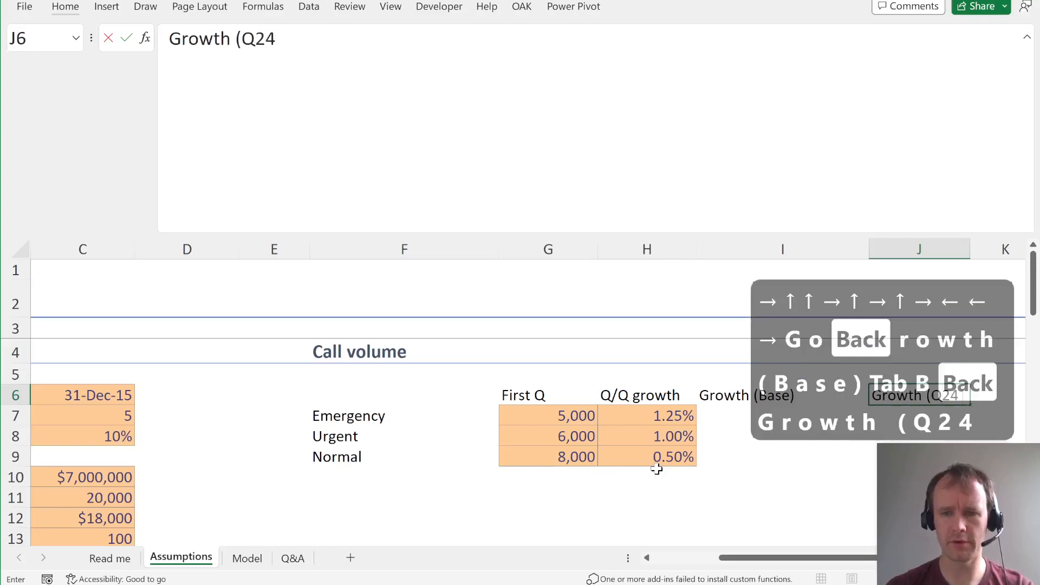
pyautogui.write(' scne)')
pyautogui.press('Return')
pyautogui.press('Right')
pyautogui.press('Up')
pyautogui.press('F2')
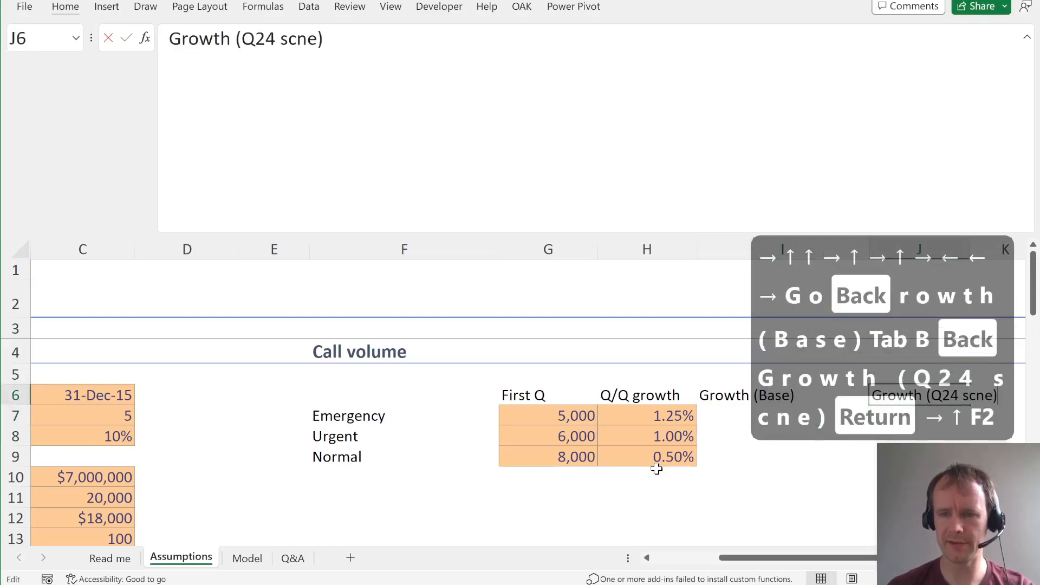
pyautogui.press('Left')
pyautogui.press('BackSpace')
pyautogui.press('BackSpace')
pyautogui.write('en')
pyautogui.press('Return')
# - Copy the Q/Q growth rates in H7:H9 into I7:I9 and J7:J9, and set J7:J9 to 0%
pyautogui.press('Left')
pyautogui.press('Left')
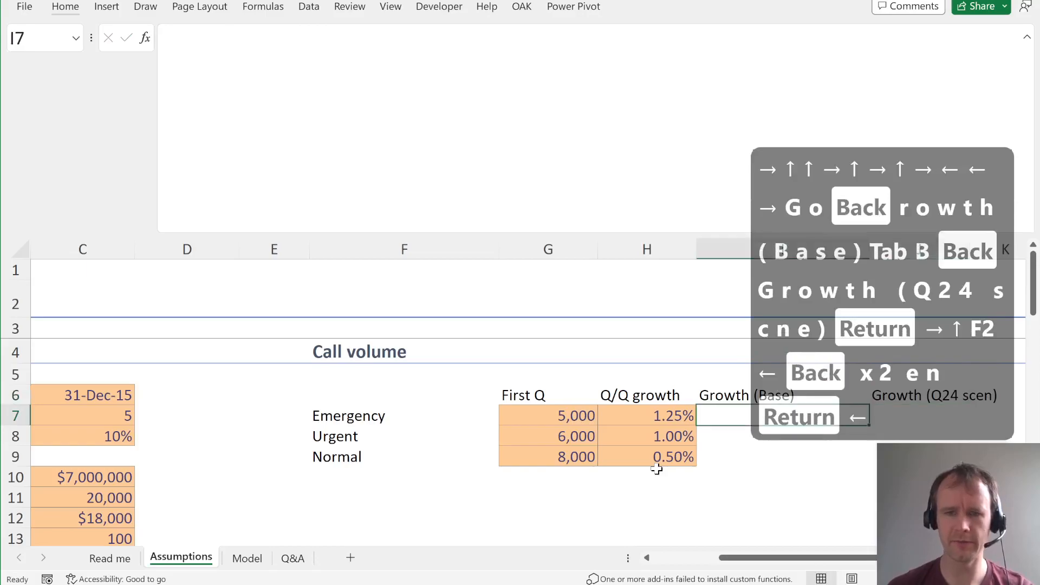
pyautogui.hotkey('ctrl', 'shift', 'Down')
pyautogui.hotkey('ctrl', 'c')
pyautogui.press('Right')
pyautogui.hotkey('ctrl', 'v')
pyautogui.press('Right')
pyautogui.hotkey('ctrl', 'v')
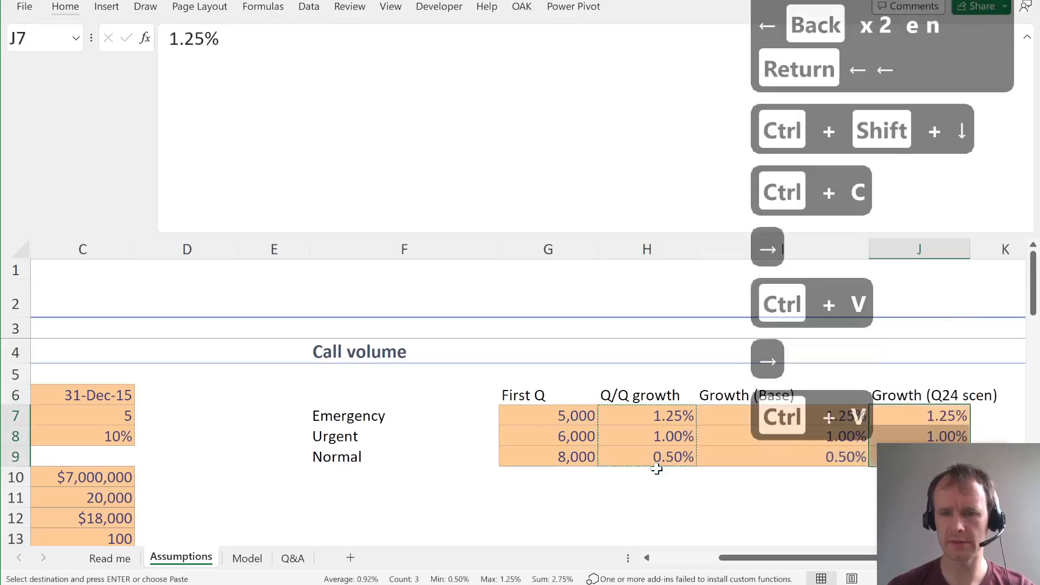
pyautogui.write('0')
pyautogui.hotkey('ctrl', 'Return')
# - Remove the input fill colour from the Q/Q growth cells H7:H9 and clear their values
pyautogui.press('Left')
pyautogui.press('Left')
pyautogui.hotkey('ctrl', 'shift', 'Down')
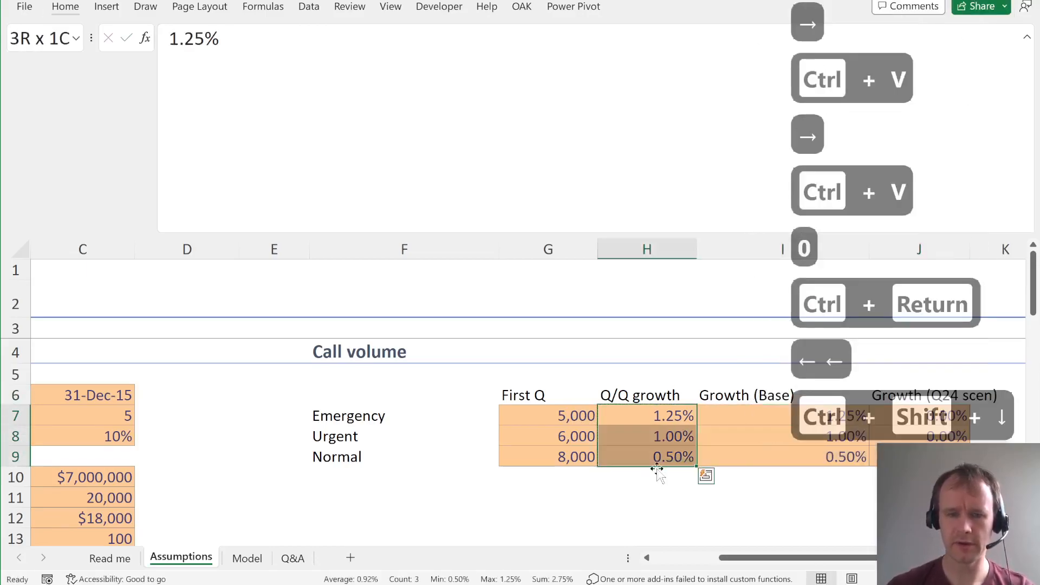
pyautogui.hotkey('alt', 'h')
pyautogui.press('h')
pyautogui.press('n')
pyautogui.press('Delete')
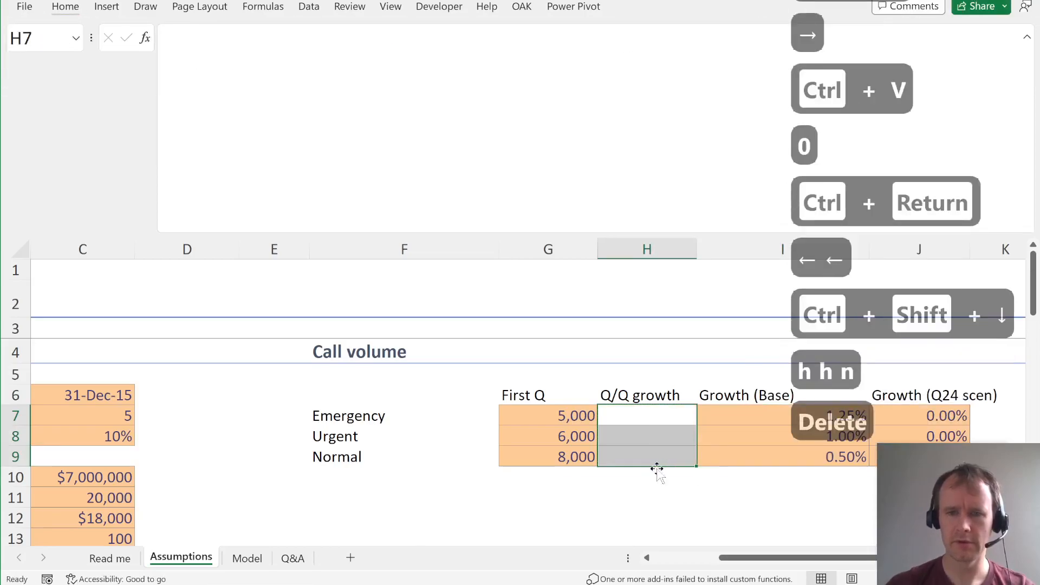
# - Enter =IF(Q24Scen,J7:J9,I7:I9) in H7 so the Q/Q growth rates follow the Q24 scenario switch
pyautogui.press('Left')
pyautogui.press('Right')
pyautogui.write('=if')
pyautogui.press('Tab')
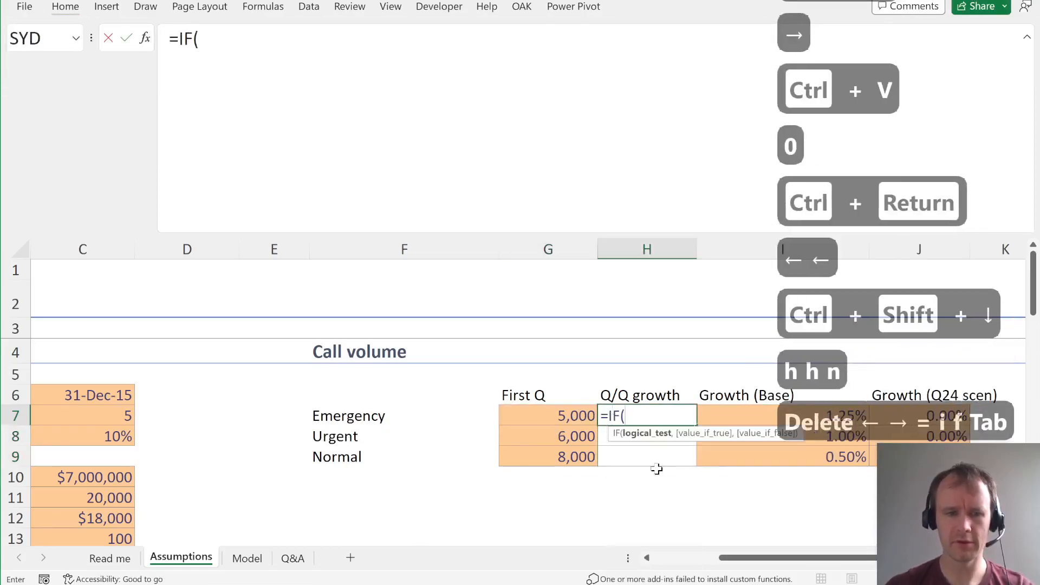
pyautogui.write('q24c')
pyautogui.press('BackSpace')
pyautogui.write('s')
pyautogui.press('Tab')
pyautogui.write(',')
pyautogui.press('Right')
pyautogui.press('Right')
pyautogui.hotkey('ctrl', 'shift', 'Down')
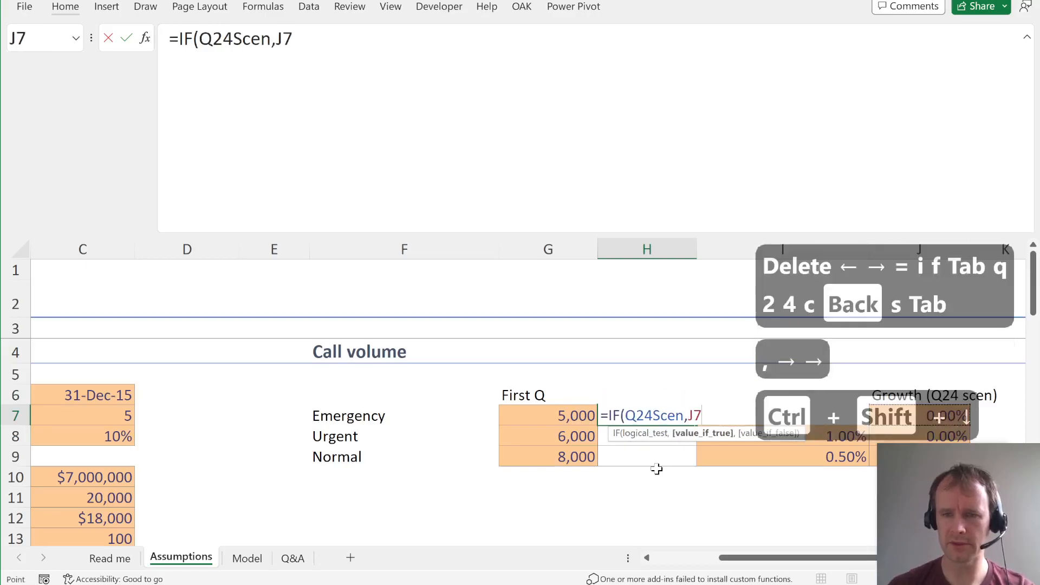
pyautogui.write(',')
pyautogui.press('Right')
pyautogui.hotkey('ctrl', 'shift', 'Down')
pyautogui.write(')')
pyautogui.press('Return')
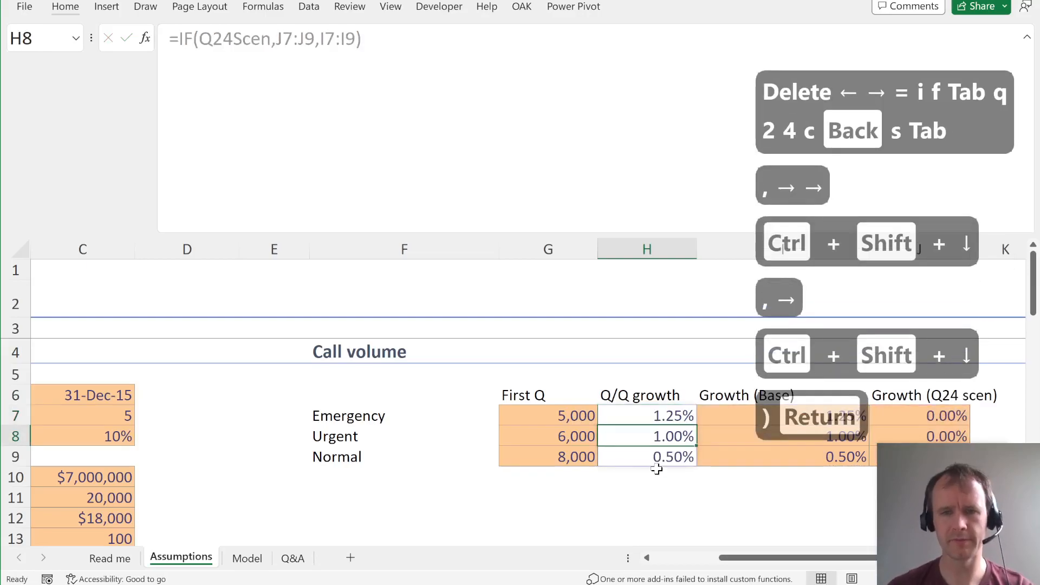
# - Review the array formula in H7:H9 against the base growth rates in I7:I9 and the Q24 scenario rates in J7:J9
pyautogui.press('Up')
pyautogui.press('Left')
pyautogui.hotkey('ctrl', 'Left')
pyautogui.hotkey('ctrl', 'Left')
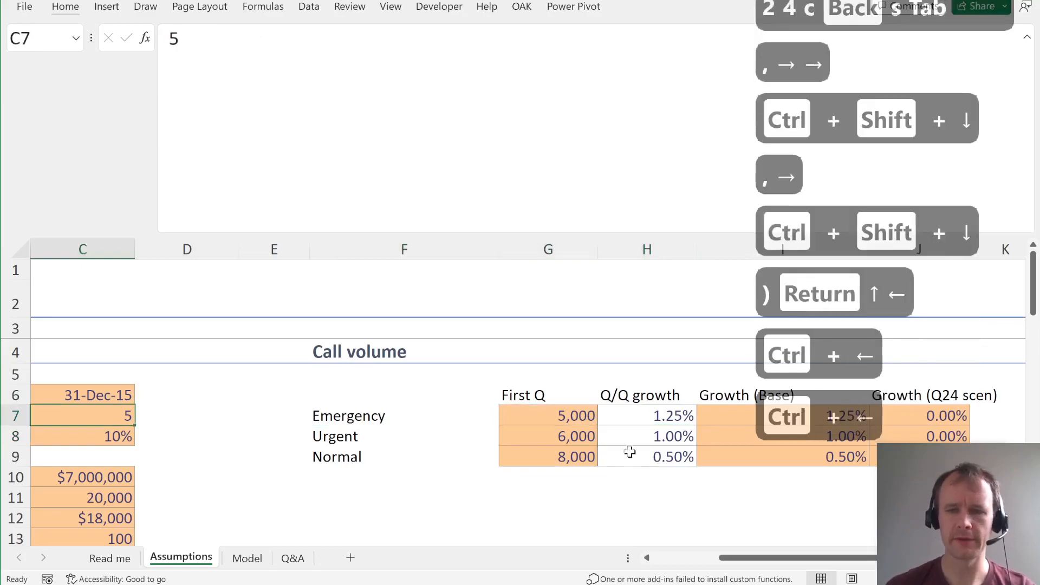
pyautogui.moveTo(645, 415); pyautogui.dragTo(640, 454)
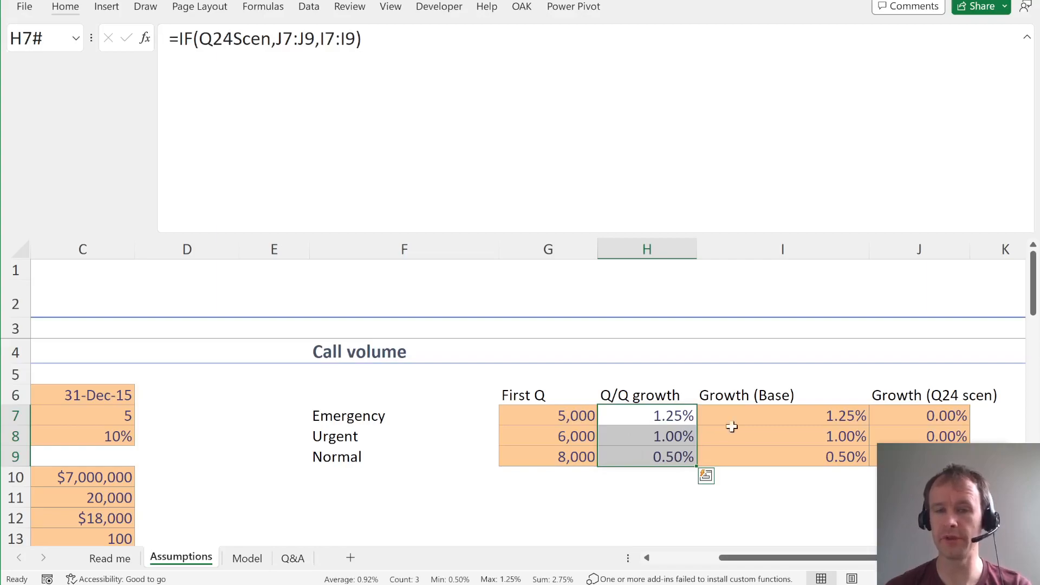
pyautogui.moveTo(775, 412); pyautogui.dragTo(767, 454)
pyautogui.moveTo(905, 410); pyautogui.dragTo(905, 458)
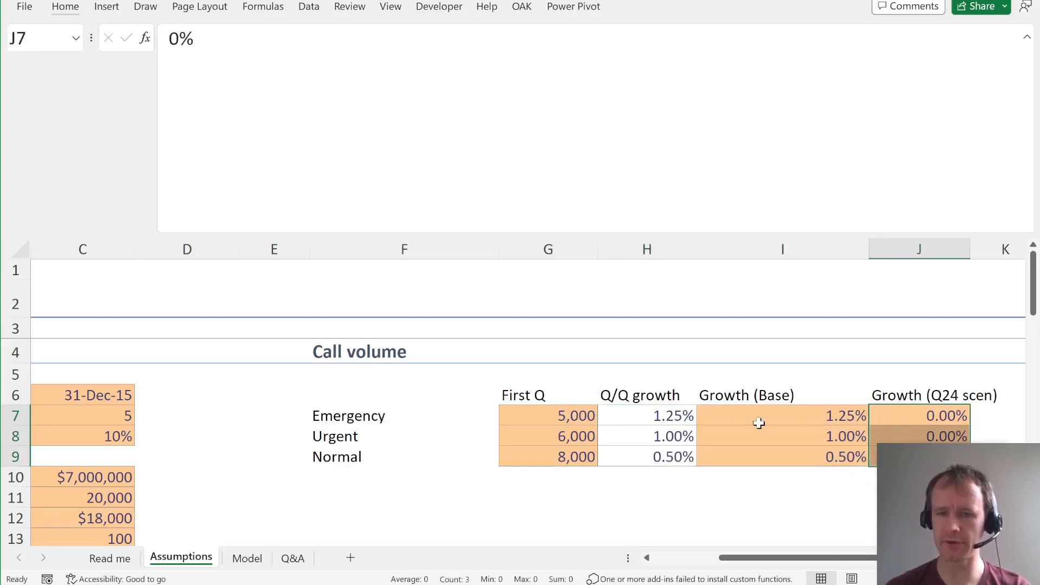
pyautogui.moveTo(649, 423); pyautogui.dragTo(650, 457)
pyautogui.moveTo(758, 418); pyautogui.dragTo(759, 457)
pyautogui.click(645, 430)
pyautogui.click(644, 416)
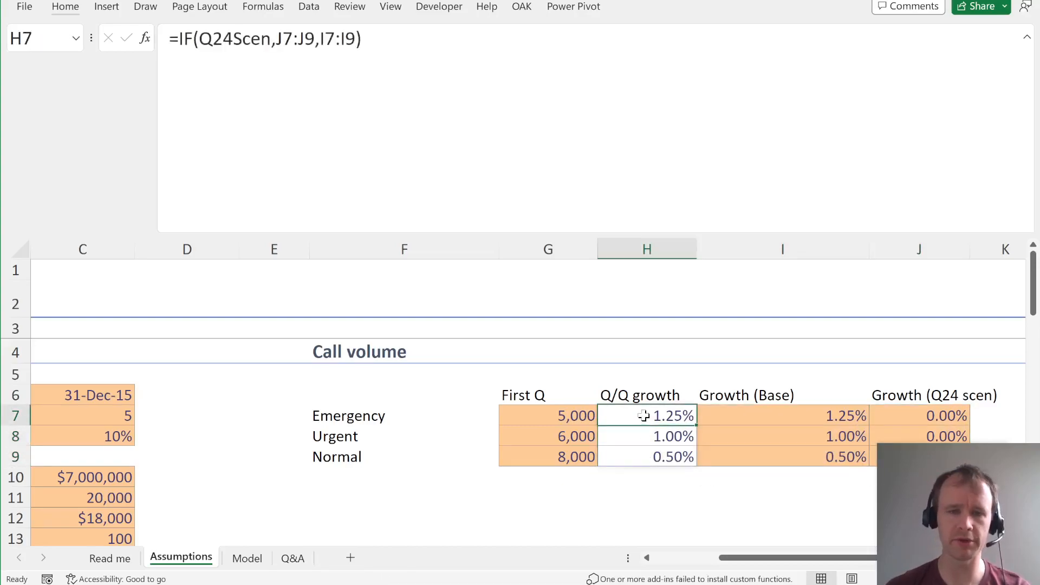
# - Link C48 in the Scenarios section, below the Q24 scen switch, to the PV in Model!E40
pyautogui.scroll(-12, 589, 437)
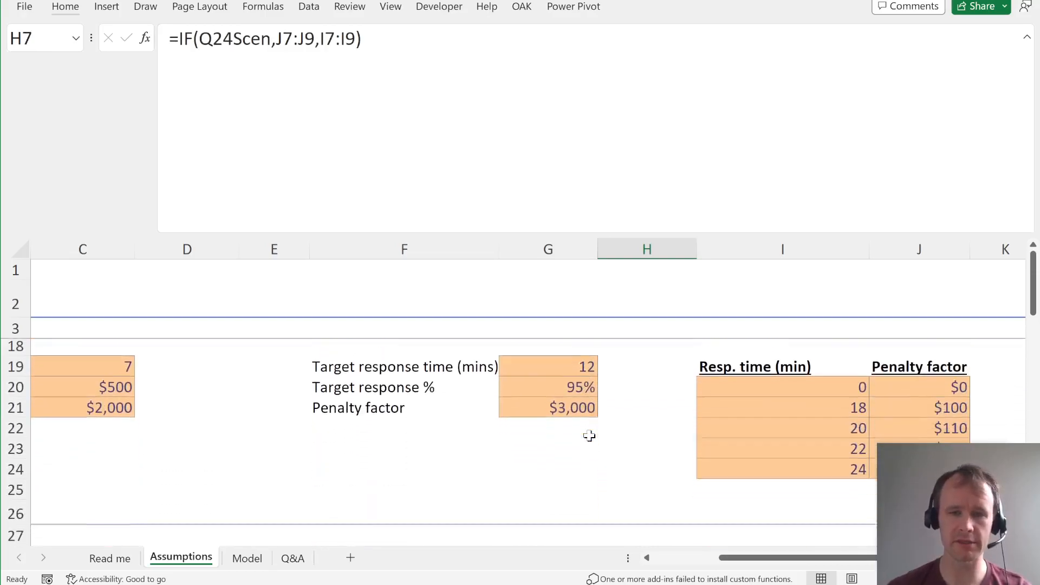
pyautogui.hscroll(-2, 590, 436)
pyautogui.scroll(-1, 590, 437)
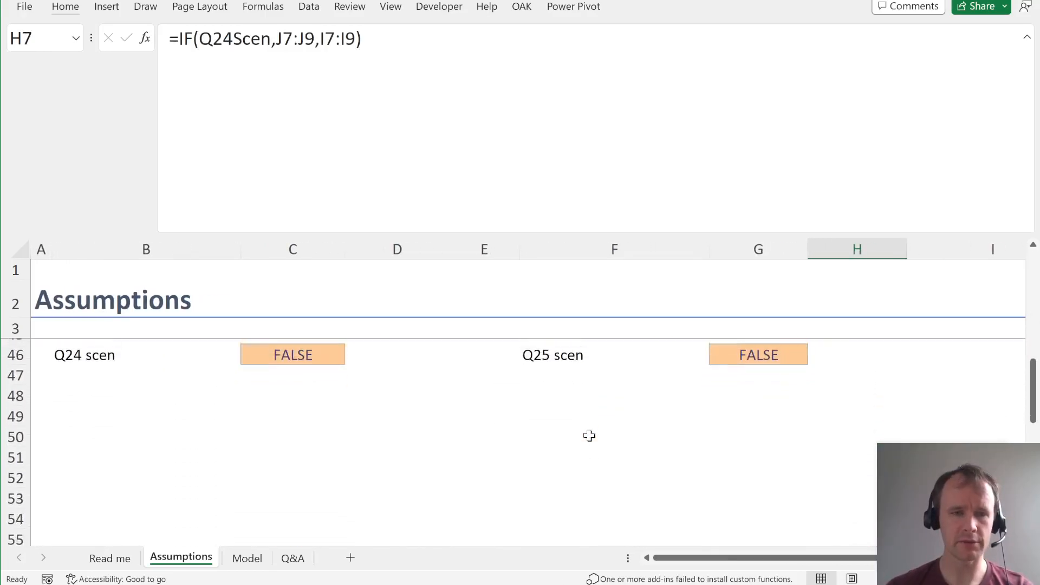
pyautogui.scroll(1, 130, 452)
pyautogui.click(283, 424)
pyautogui.write('=')
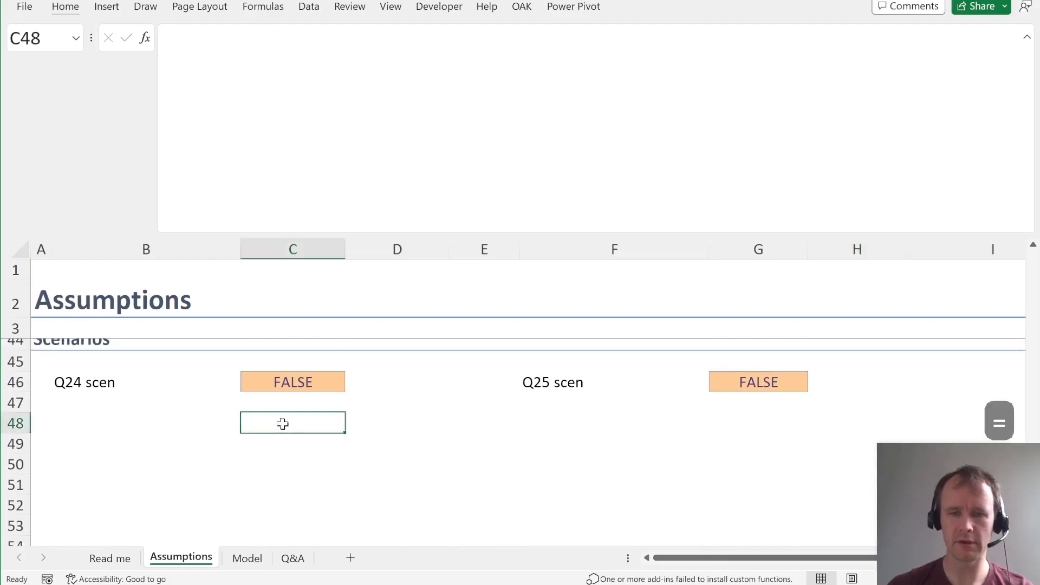
pyautogui.hotkey('ctrl', 'pagedown')
pyautogui.click(264, 529)
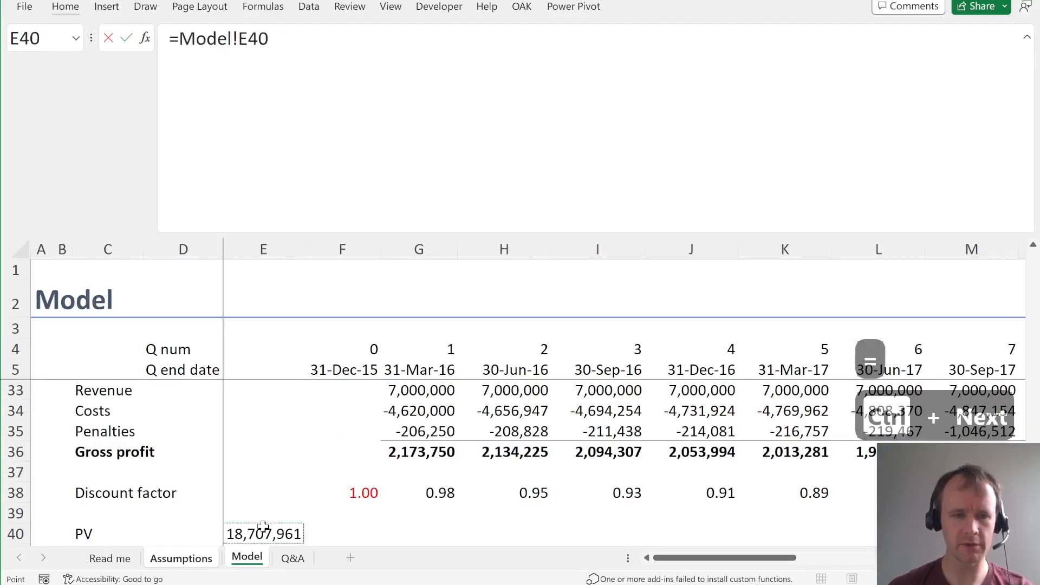
pyautogui.press('Return')
# - Enter TRUE in B49 and FALSE in B50 as the scenario cases, and add the label "Benefit" in B51
pyautogui.hotkey('alt', 'Tab')
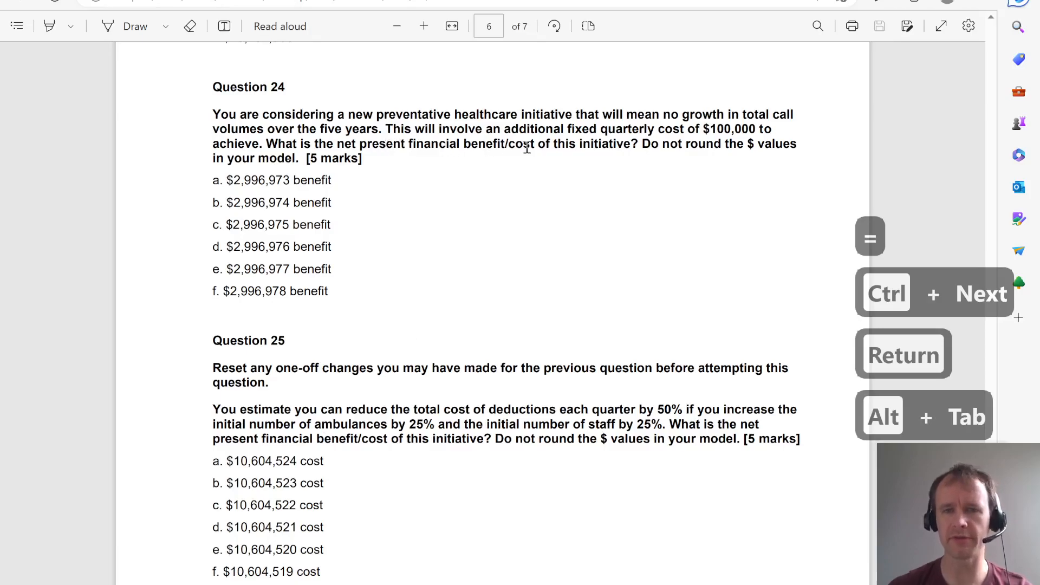
pyautogui.hotkey('alt', 'Tab')
pyautogui.press('Left')
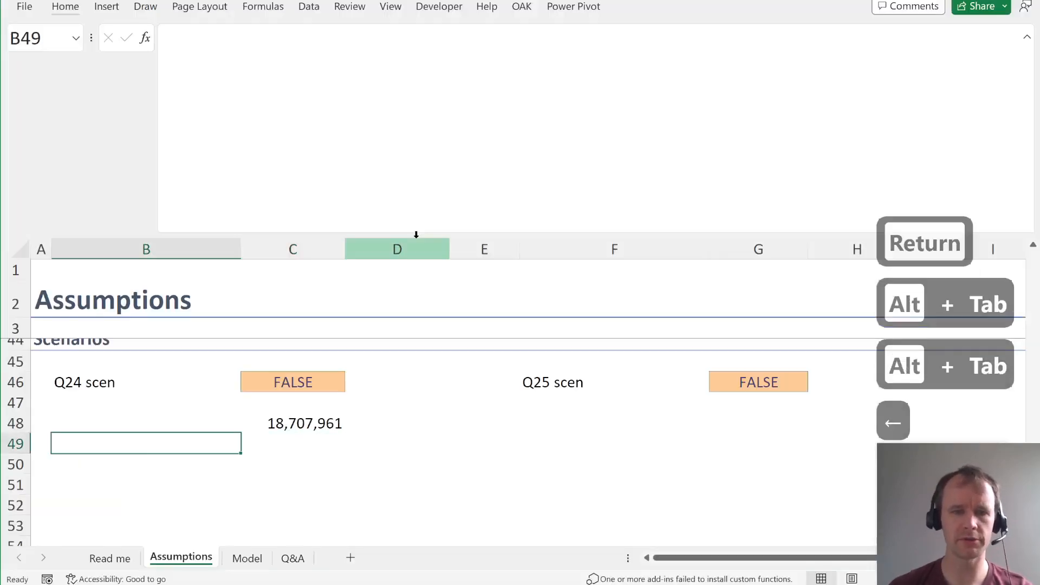
pyautogui.write('true')
pyautogui.press('Return')
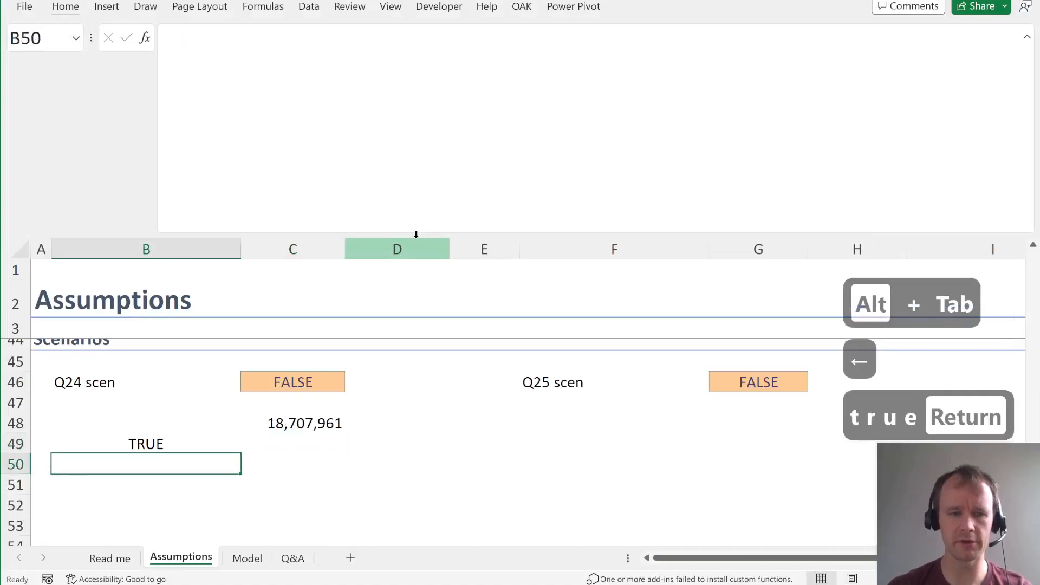
pyautogui.write('false')
pyautogui.press('Tab')
pyautogui.press('Down')
pyautogui.press('Left')
pyautogui.write('Bene')
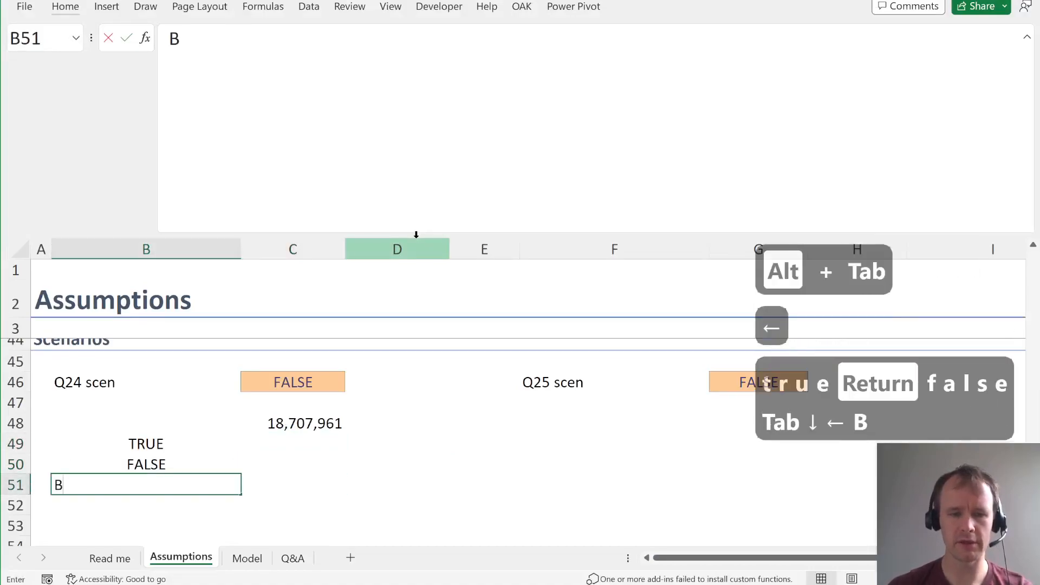
pyautogui.press('Return')
# - Create a data table over B48:C50 with the Q24 scen switch C46 as the column input cell
pyautogui.press('Up')
pyautogui.press('Up')
pyautogui.press('Up')
pyautogui.press('Up')
pyautogui.hotkey('shift', 'Down')
pyautogui.hotkey('shift', 'Right')
pyautogui.hotkey('shift', 'Down')
pyautogui.press('alt')
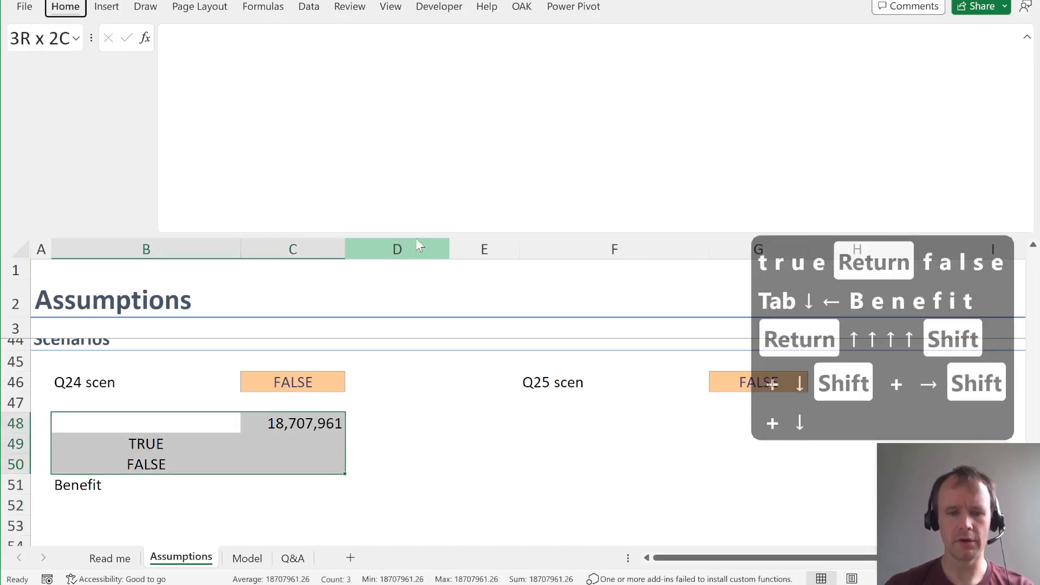
pyautogui.press('d')
pyautogui.press('t')
pyautogui.press('Tab')
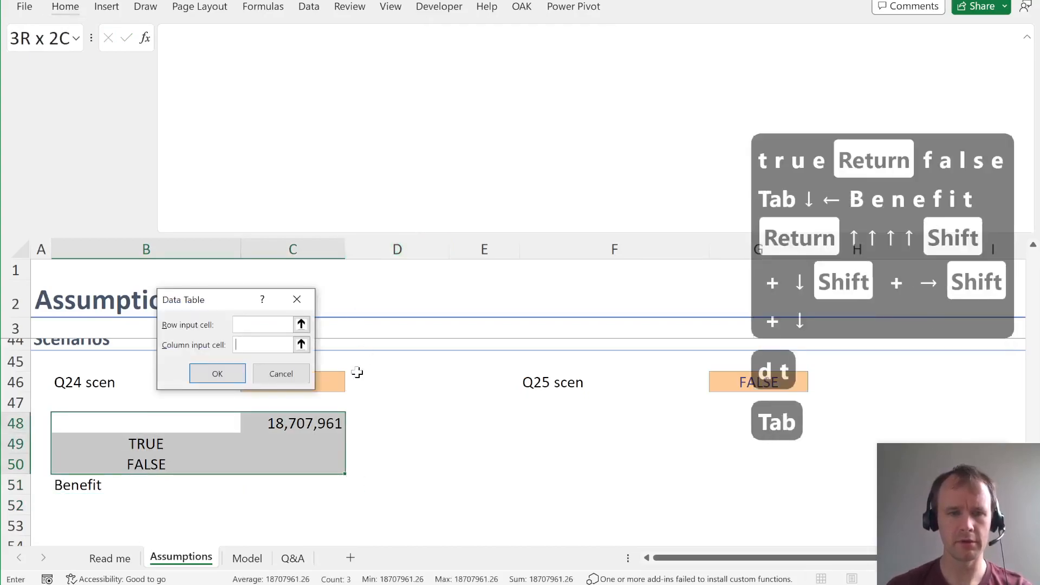
pyautogui.click(339, 378)
pyautogui.press('Return')
# - Copy the number format of C48 onto the data table results in C49:C50
pyautogui.press('Right')
pyautogui.hotkey('ctrl', 'c')
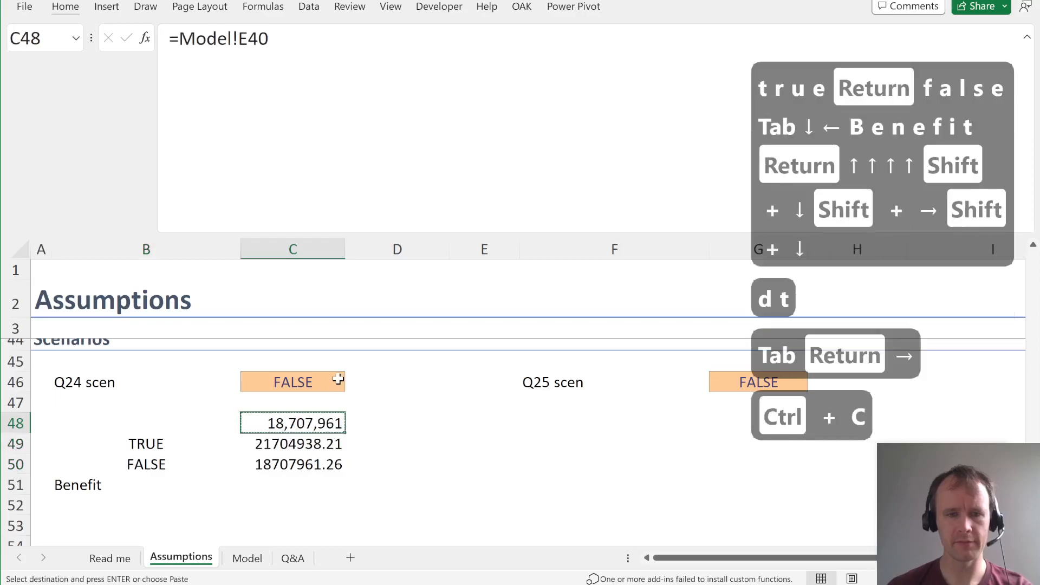
pyautogui.press('Down')
pyautogui.hotkey('ctrl', 'shift', 'Down')
pyautogui.press('alt')
pyautogui.press('e')
pyautogui.press('s')
pyautogui.press('t')
pyautogui.press('Return')
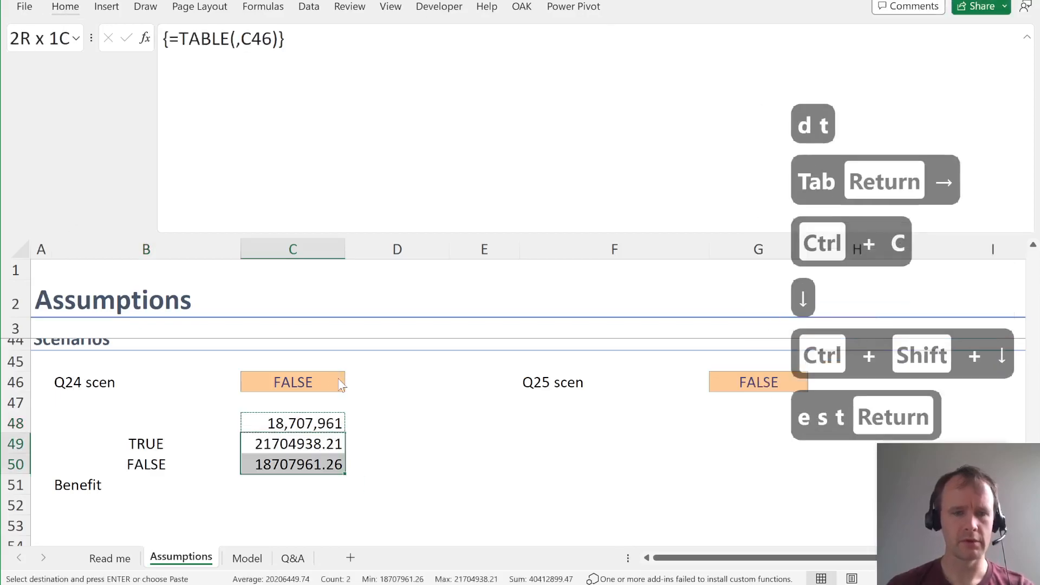
# - Calculate the Q24 benefit in C51 with =C49-C50
pyautogui.press('Down')
pyautogui.press('Down')
pyautogui.write('=')
pyautogui.press('Up')
pyautogui.press('Up')
pyautogui.write('-')
pyautogui.press('Up')
pyautogui.press('Return')
pyautogui.press('Up')
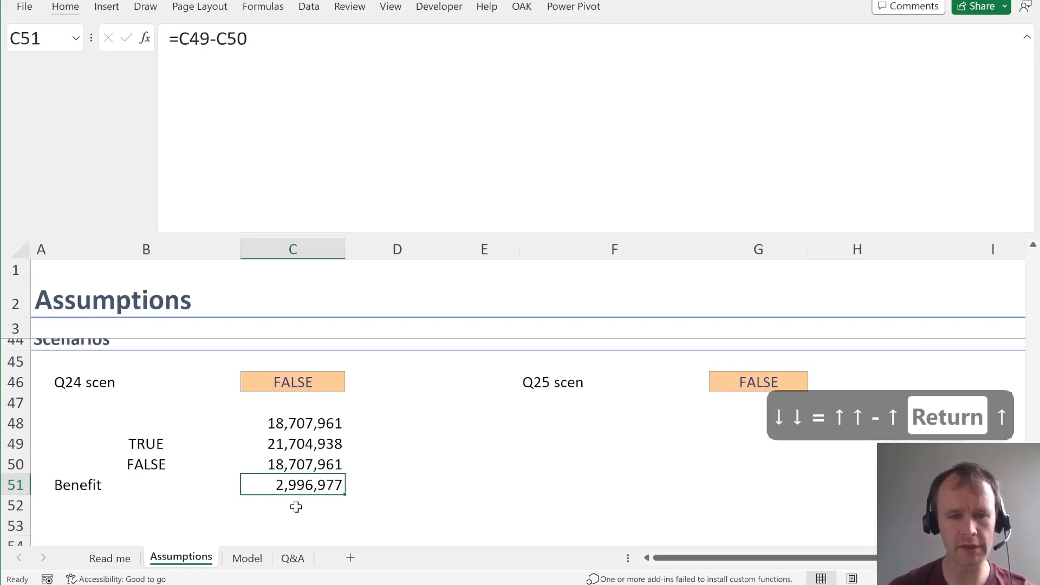
# - Match the benefit in C51 to the case PDF's Question 24 options, and record its link and option E in the Q&A sheet's row 24
pyautogui.hotkey('alt', 'Tab')
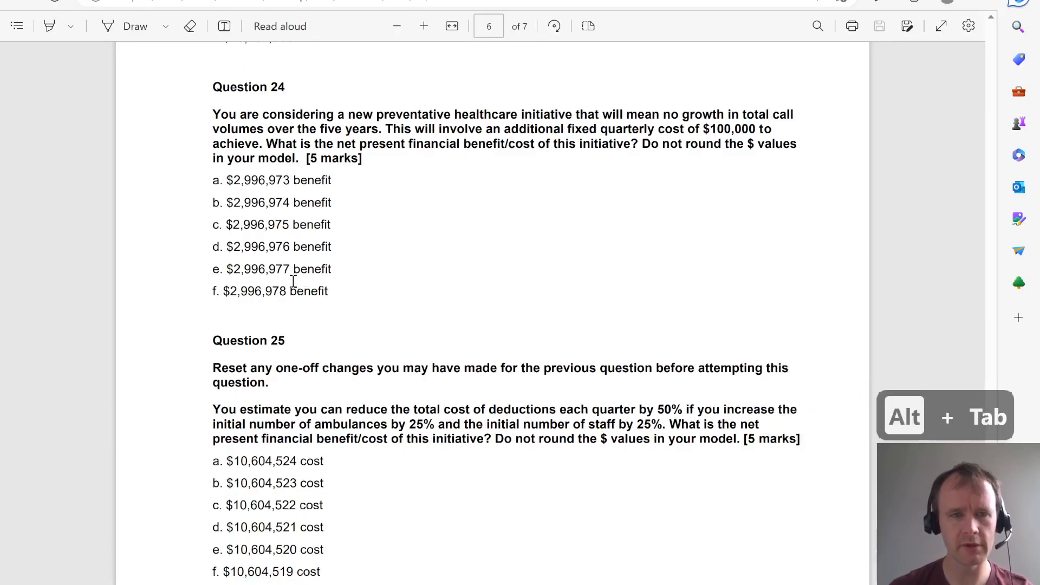
pyautogui.doubleClick(313, 267)
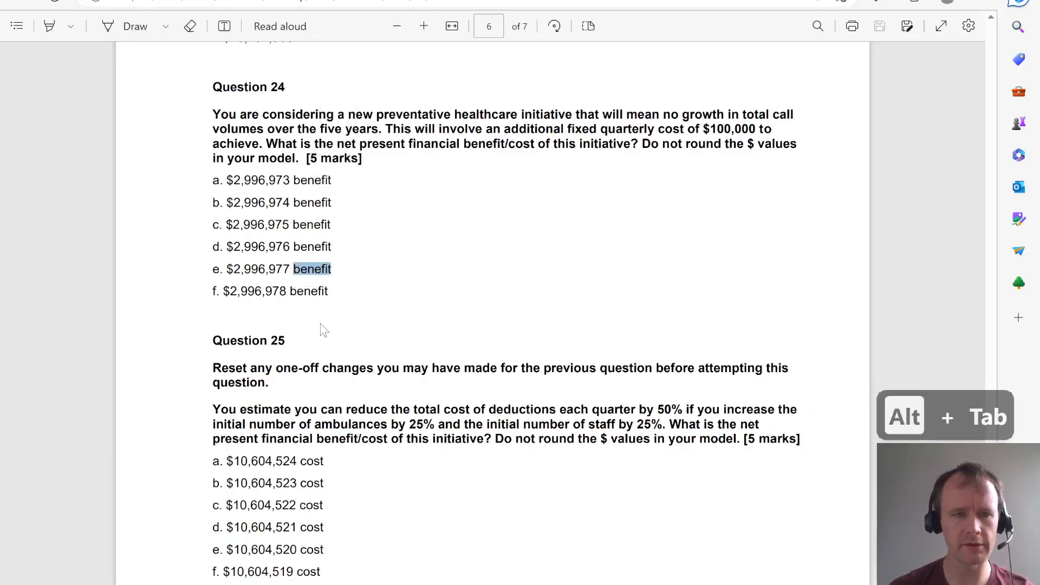
pyautogui.hotkey('alt', 'Tab')
pyautogui.hotkey('ctrl', 'c')
pyautogui.hotkey('ctrl', 'pagedown')
pyautogui.hotkey('ctrl', 'pagedown')
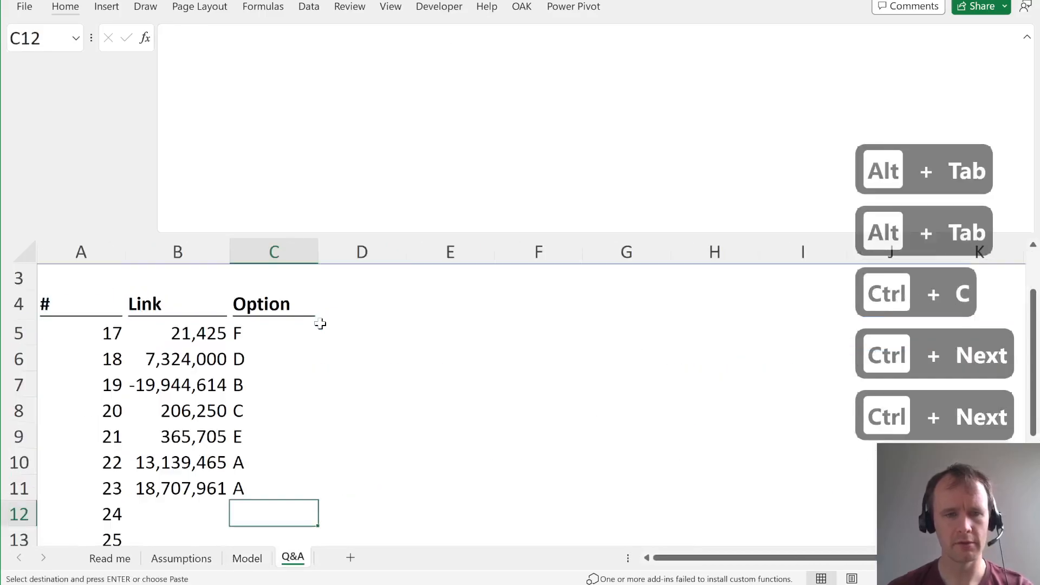
pyautogui.press('Left')
pyautogui.hotkey('alt', 'l')
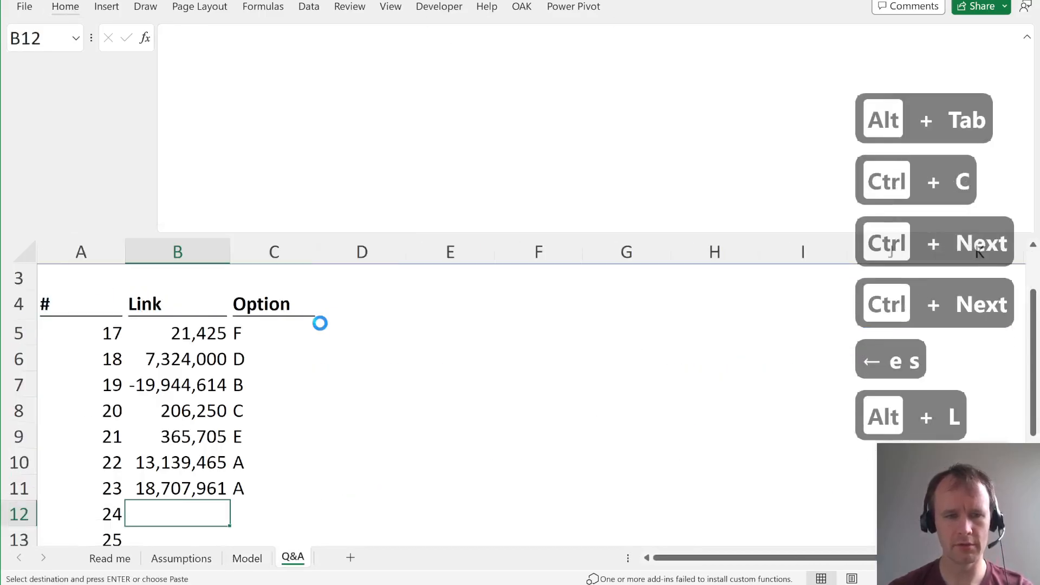
pyautogui.press('Right')
pyautogui.write('E')
pyautogui.press('Return')
# - Read Question 25 in the case PDF and return to the Q24 scen switch in C46 on the Assumptions sheet
pyautogui.hotkey('alt', 'Tab')
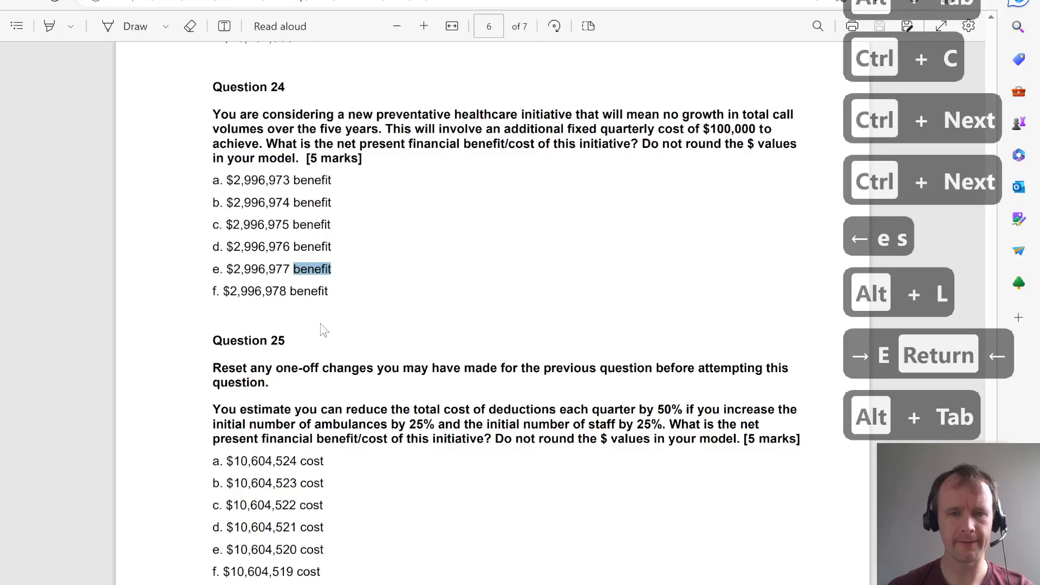
pyautogui.scroll(-3, 434, 428)
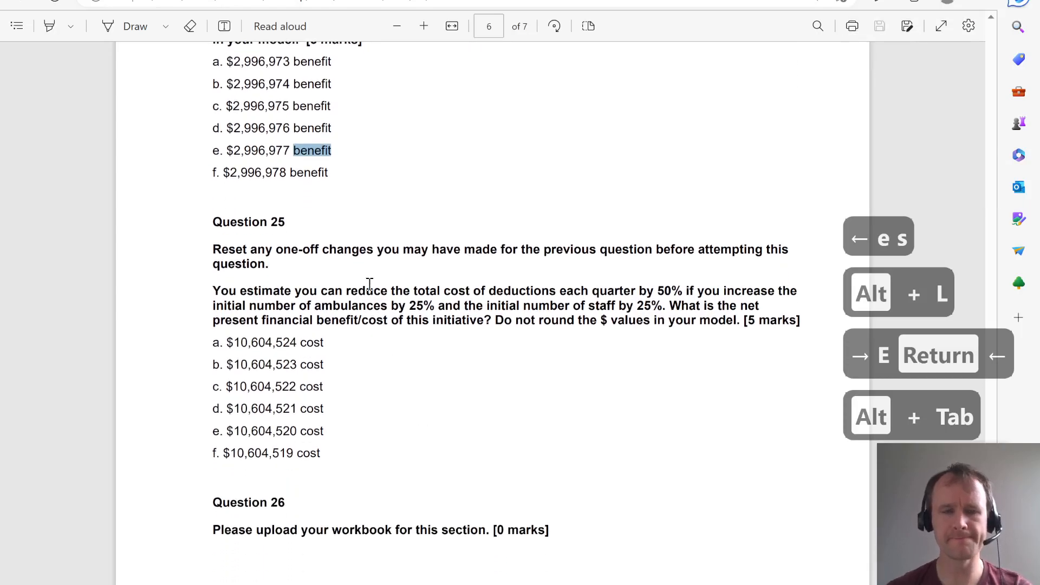
pyautogui.hotkey('alt', 'Tab')
pyautogui.hotkey('ctrl', 'pageup')
pyautogui.hotkey('ctrl', 'pageup')
pyautogui.hotkey('ctrl', 'pageup')
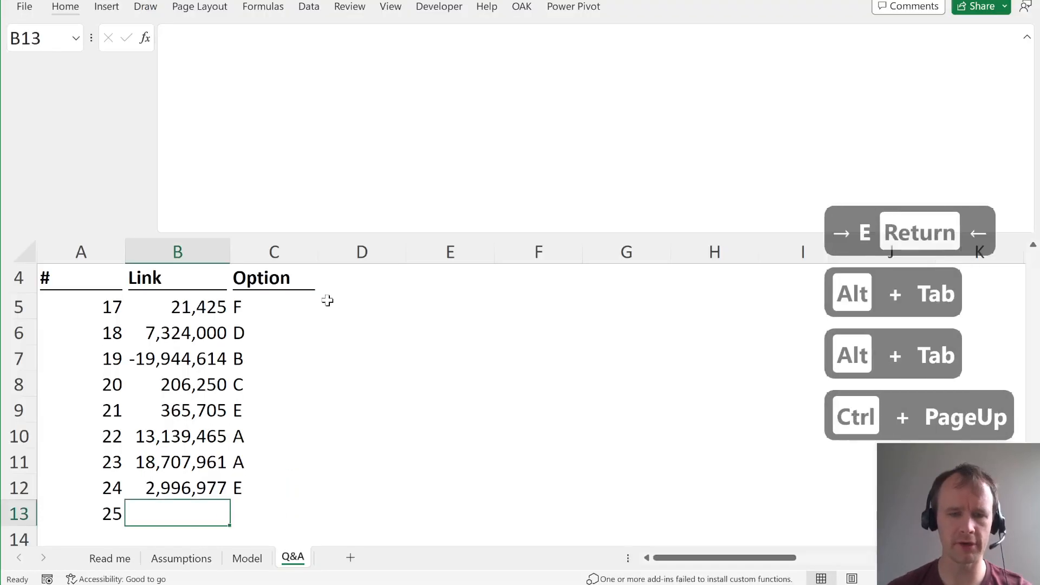
pyautogui.hotkey('ctrl', 'pagedown')
pyautogui.click(278, 382)
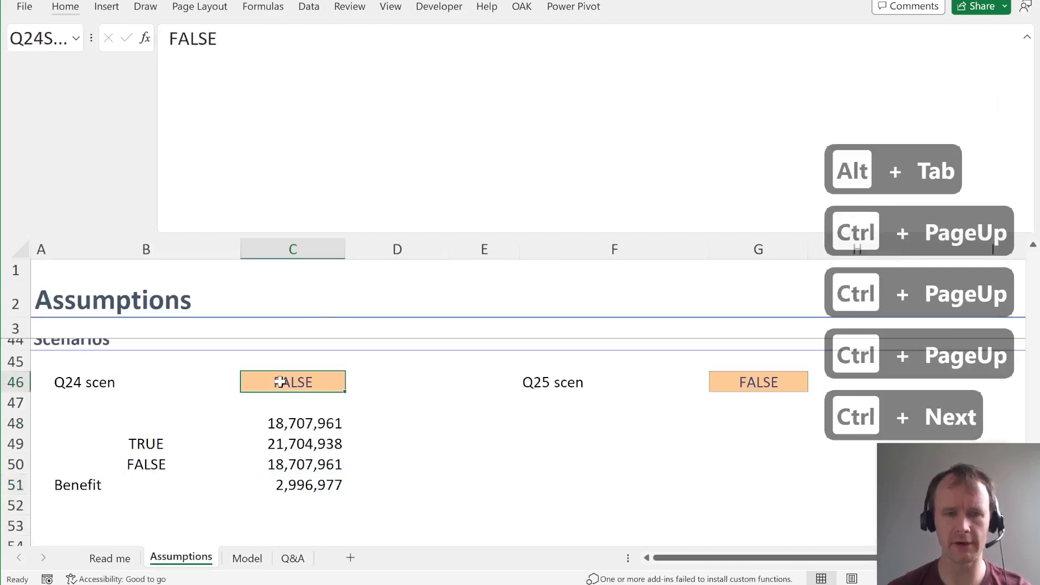
# - Reread Question 25 in the case PDF, and insert three rows above the Scenarios heading on the Assumptions sheet
pyautogui.hotkey('alt', 'Tab')
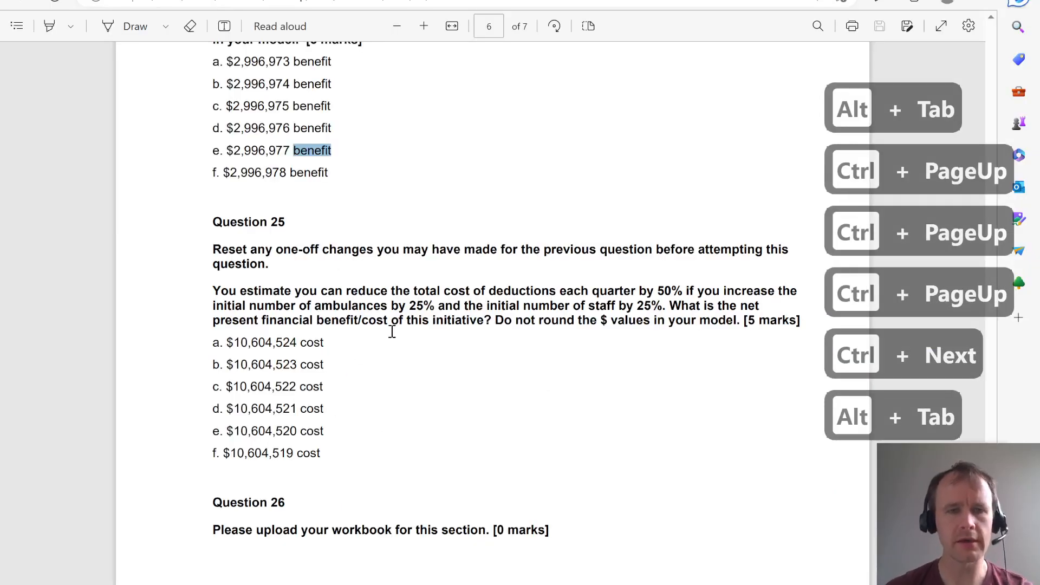
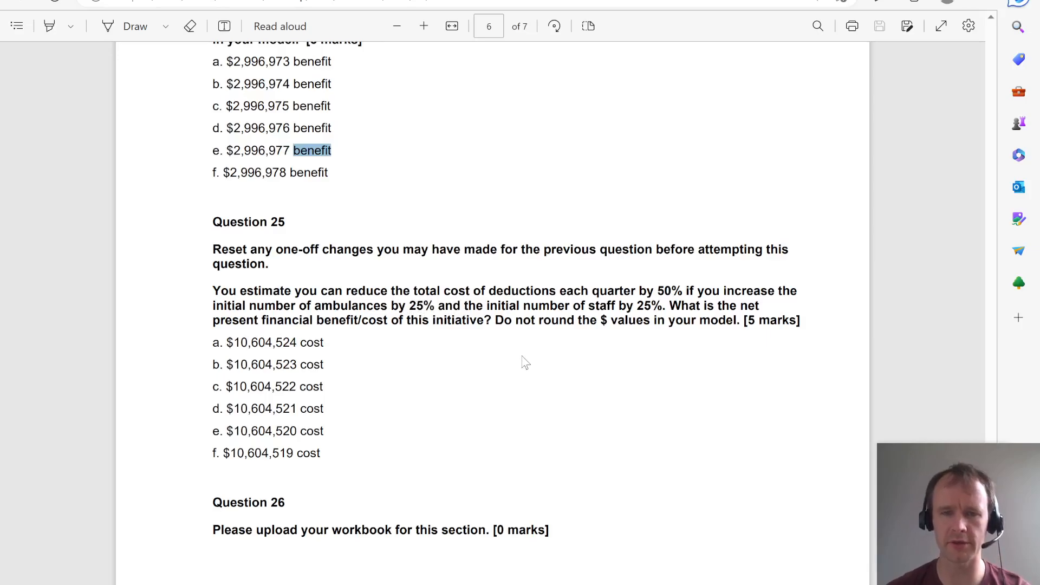
pyautogui.hotkey('alt', 'Tab')
pyautogui.scroll(3, 216, 438)
pyautogui.click(115, 469)
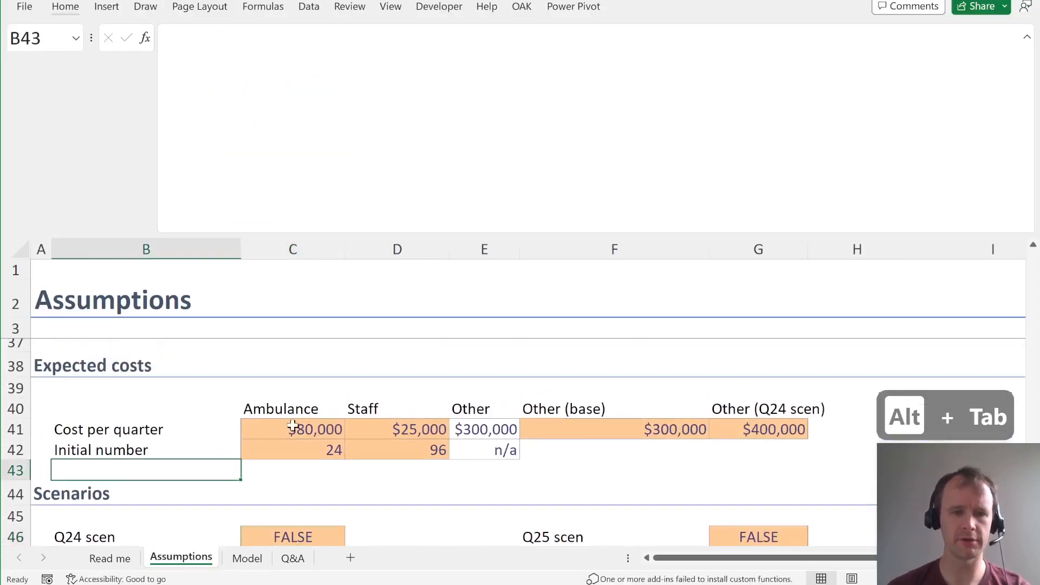
pyautogui.press('Down')
pyautogui.hotkey('alt', 'i')
pyautogui.press('r')
pyautogui.hotkey('alt', 'i')
pyautogui.press('r')
pyautogui.hotkey('alt', 'i')
pyautogui.write('r')
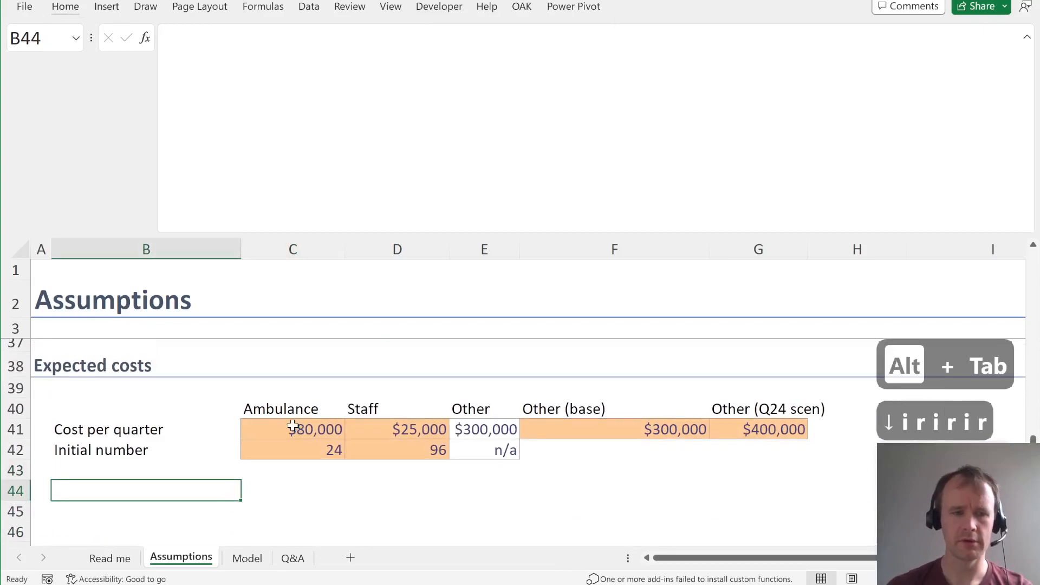
# - Label B44 "Initial number (base)" and B45 "Initial number (Q25 scen)"
pyautogui.write('Initia')
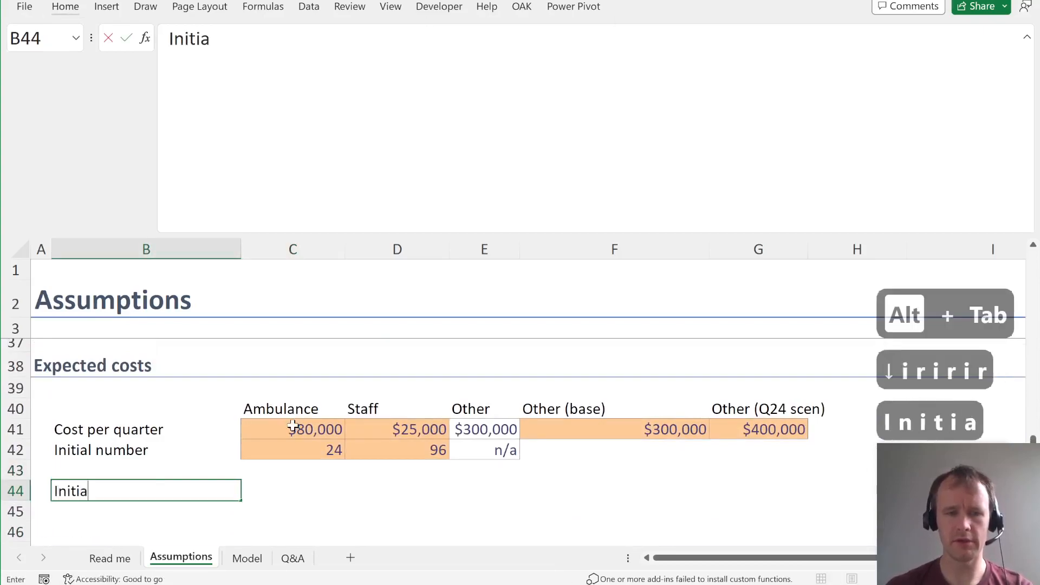
pyautogui.write('l number (base')
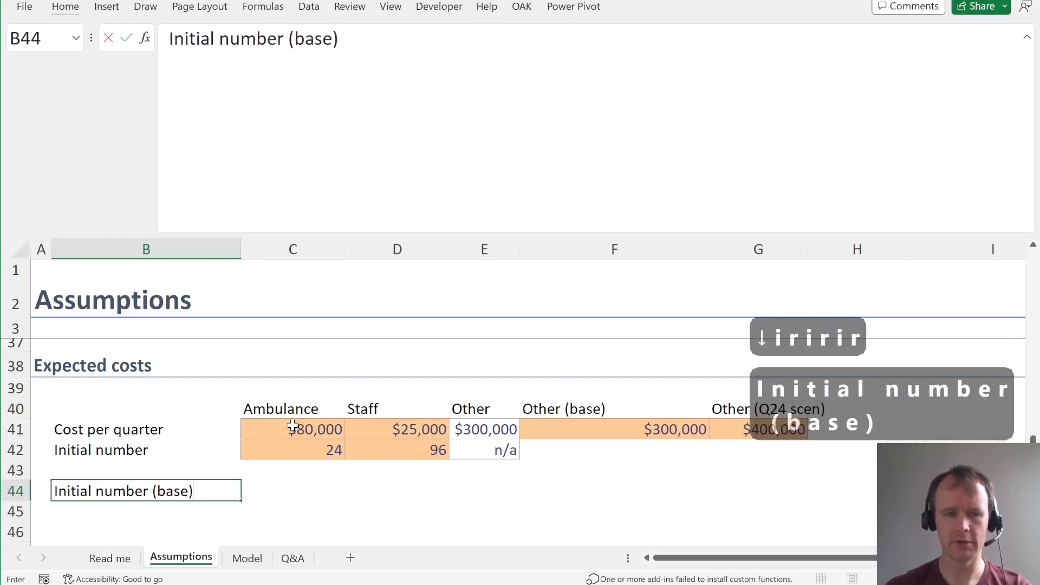
pyautogui.press('Return')
pyautogui.write('Initial number (base)')
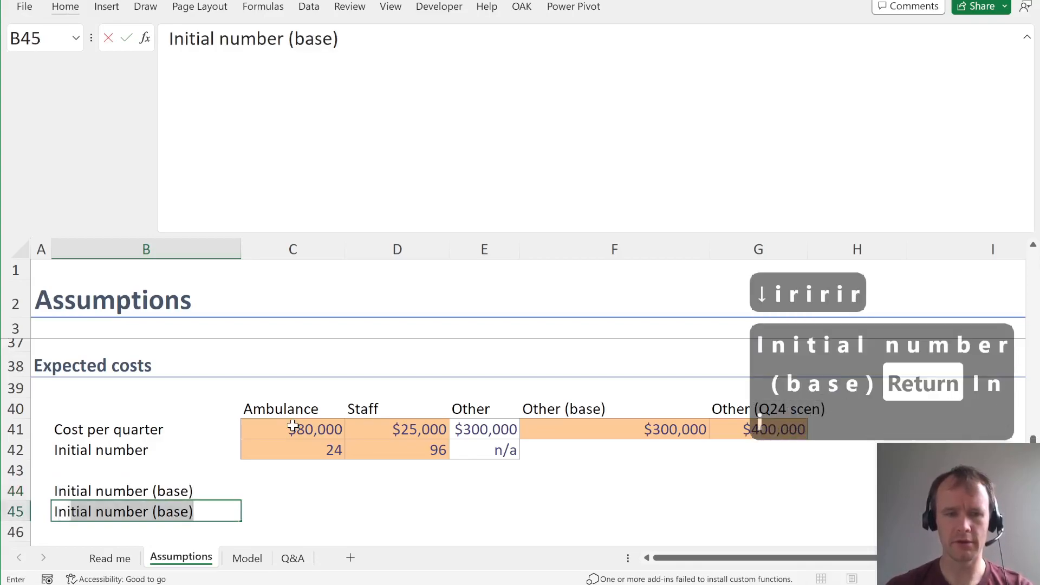
pyautogui.press('Return')
pyautogui.press('Up')
pyautogui.press('F2')
pyautogui.press('Left')
pyautogui.hotkey('ctrl', 'shift', 'Left')
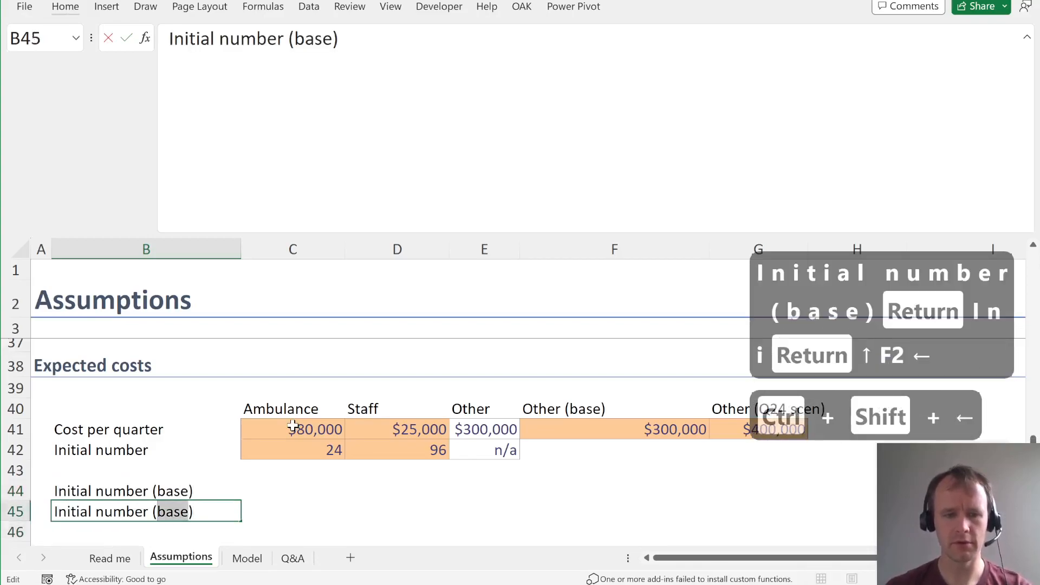
pyautogui.write('Q25 sc')
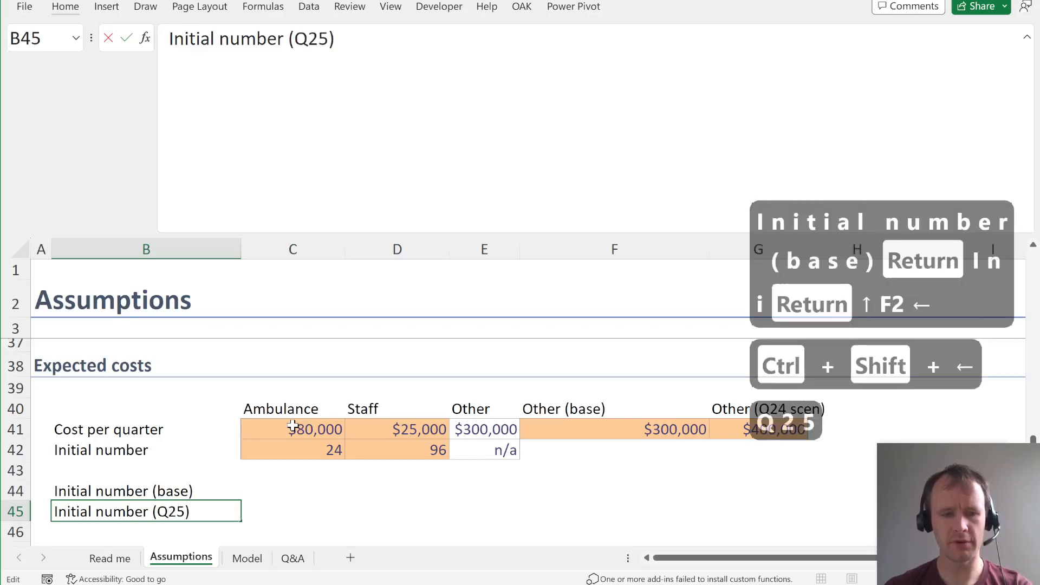
pyautogui.write('en')
pyautogui.press('Tab')
# - Copy the ambulance and staff initial numbers in C42:D42 into the base row C44:D44 and the Q25 scenario row C45:D45
pyautogui.press('Up')
pyautogui.press('Right')
pyautogui.press('Up')
pyautogui.press('Up')
pyautogui.press('Left')
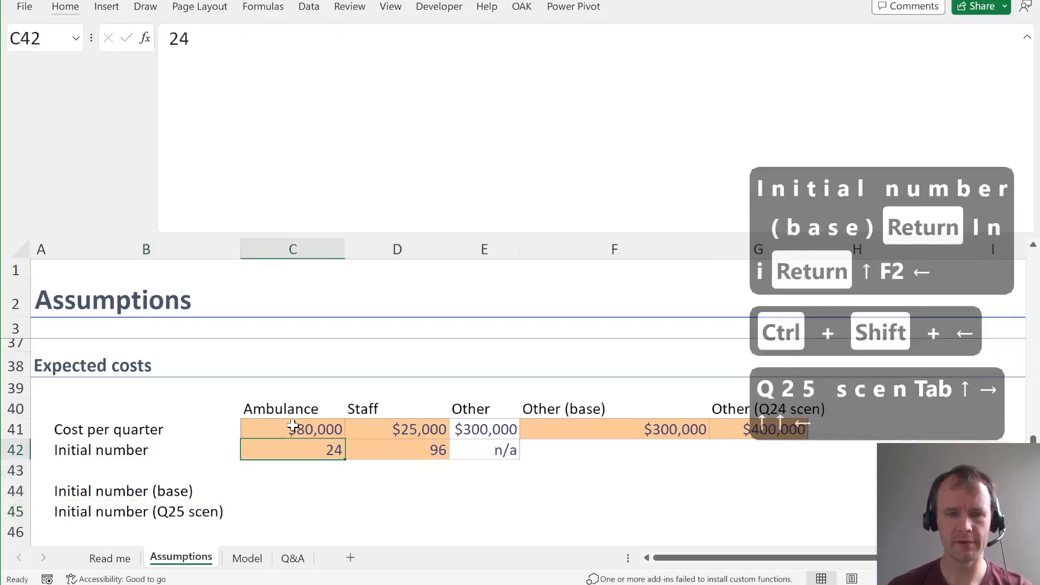
pyautogui.hotkey('shift', 'Right')
pyautogui.hotkey('ctrl', 'c')
pyautogui.press('Down')
pyautogui.press('Down')
pyautogui.hotkey('ctrl', 'v')
pyautogui.press('Down')
pyautogui.hotkey('ctrl', 'v')
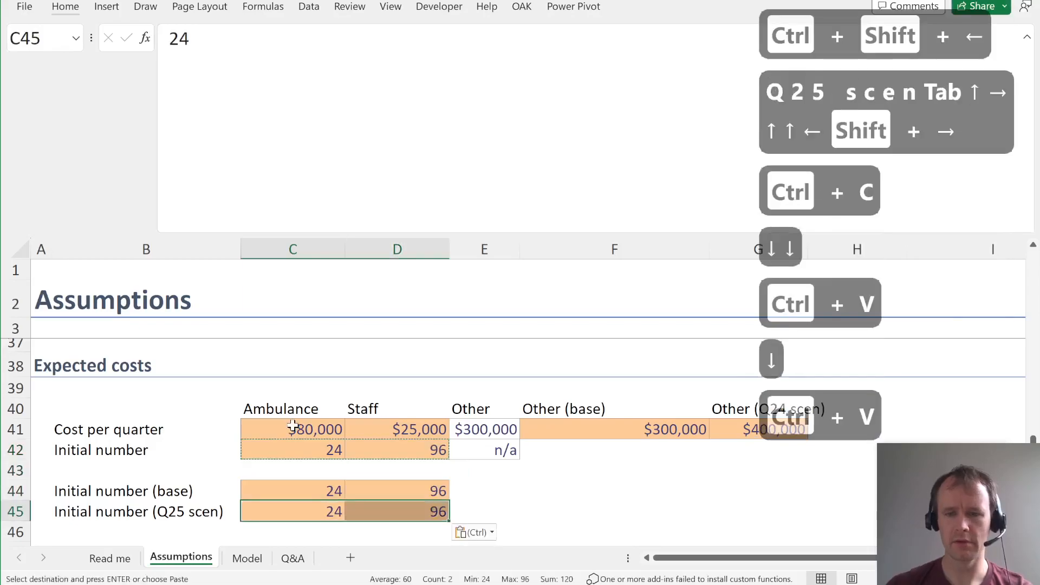
# - Calculate the Q25 scenario numbers in C45:D45 as the base row times 1.25, and convert the formulas to fixed values
pyautogui.write('=')
pyautogui.press('Up')
pyautogui.write('*1.25')
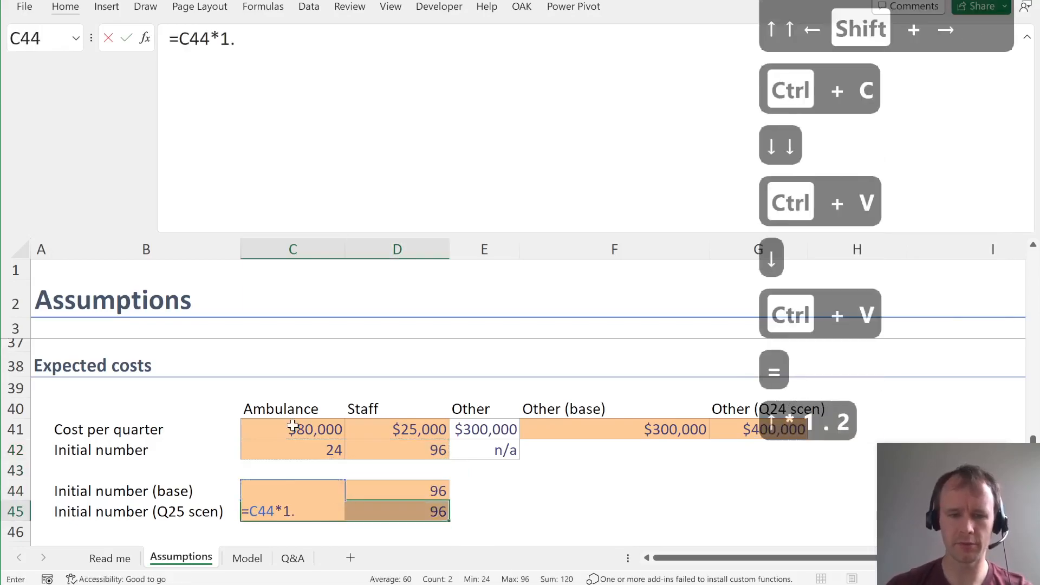
pyautogui.hotkey('ctrl', 'Return')
pyautogui.hotkey('ctrl', 'c')
pyautogui.hotkey('alt', 'e')
pyautogui.press('s')
pyautogui.press('v')
pyautogui.press('Return')
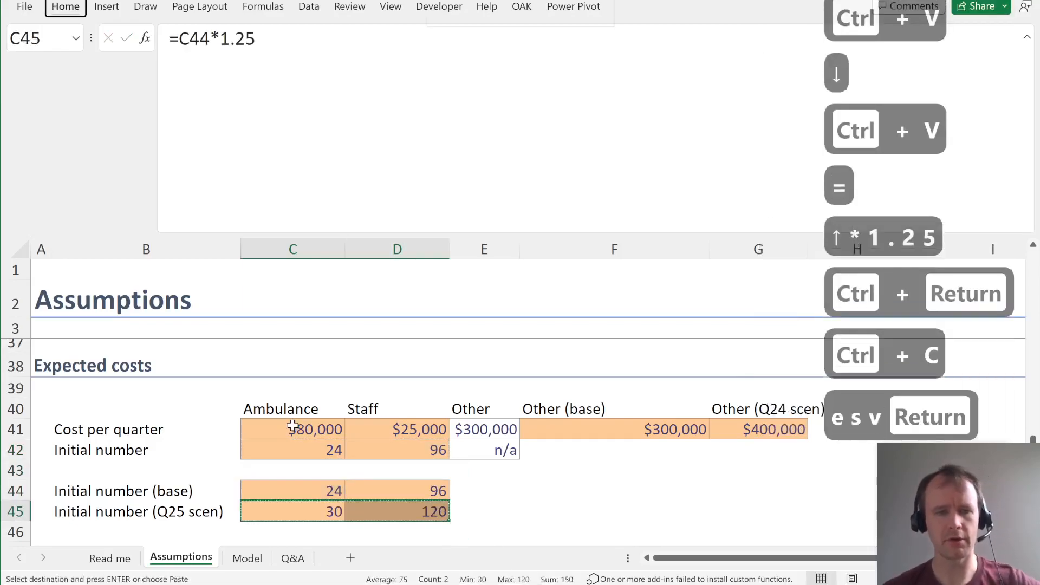
# - Remove the input fill colour from the Initial number cells C42:D42
pyautogui.press('Up')
pyautogui.press('Up')
pyautogui.press('Up')
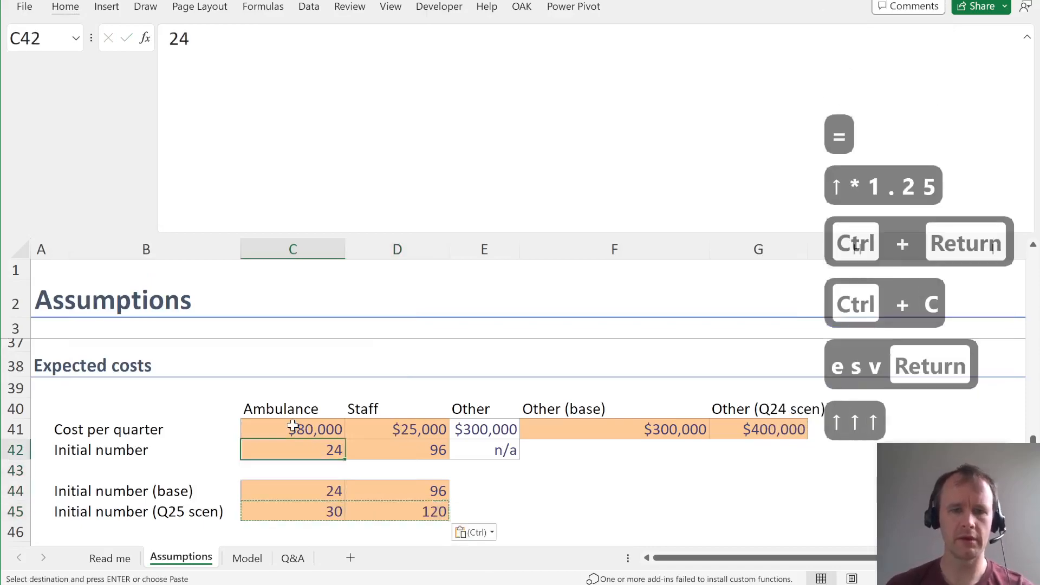
pyautogui.hotkey('shift', 'Right')
pyautogui.hotkey('alt', 'h')
pyautogui.press('h')
pyautogui.press('n')
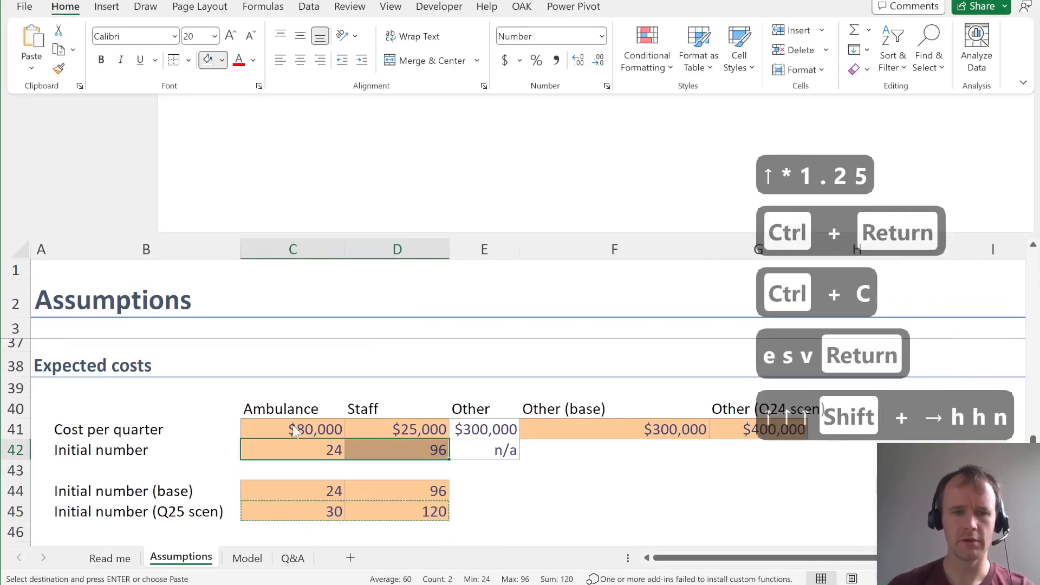
pyautogui.write('=if')
pyautogui.press('Tab')
pyautogui.press('q')
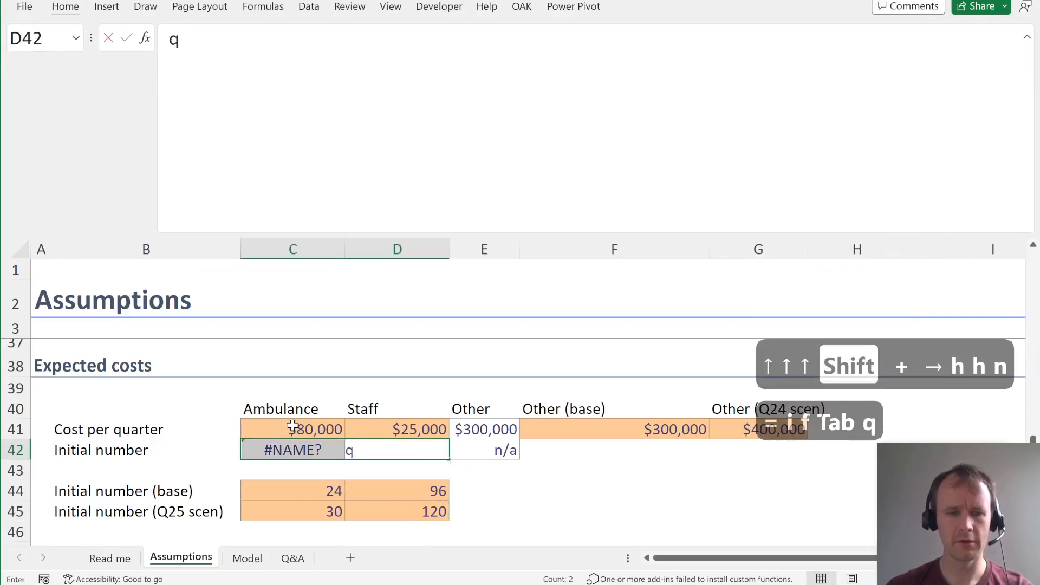
pyautogui.press('Escape')
pyautogui.hotkey('shift', 'Tab')
# - Clear C42:D42 and enter =IF(Q25Scen,C45:D45,C44:D44) in C42
pyautogui.press('Delete')
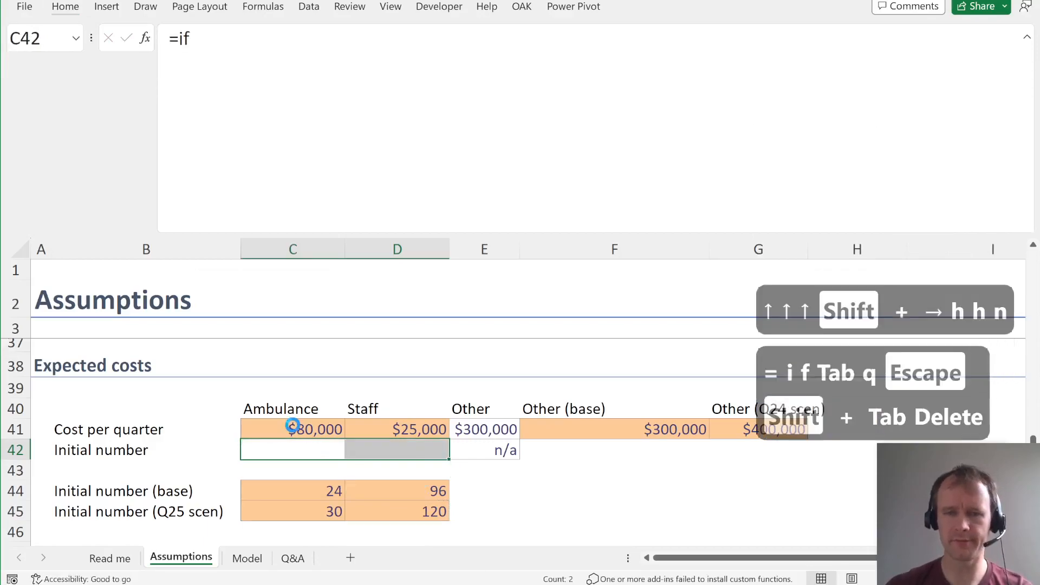
pyautogui.hotkey('shift', 'Left')
pyautogui.write('=if')
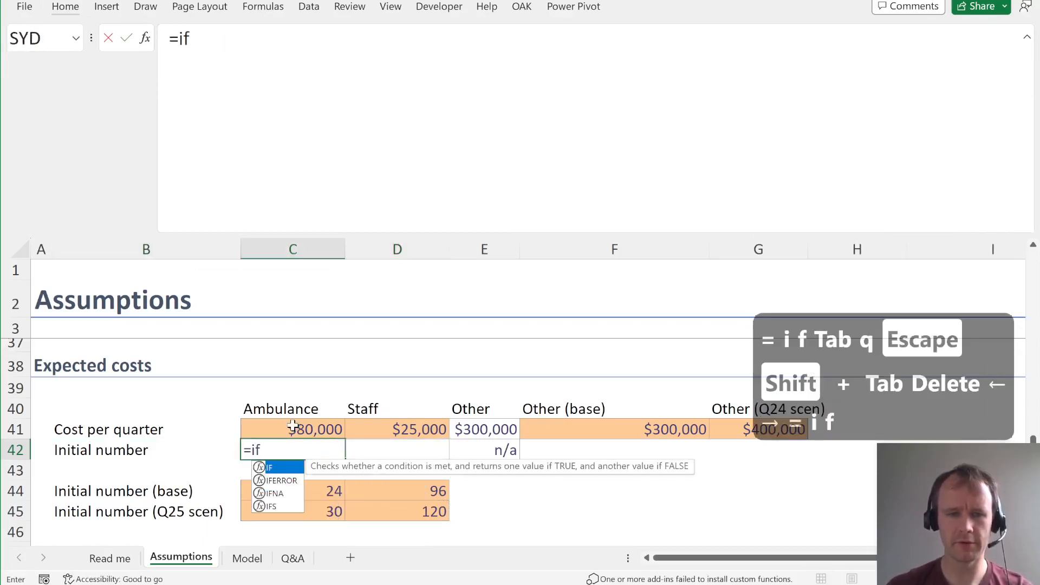
pyautogui.press('Tab')
pyautogui.write('q25')
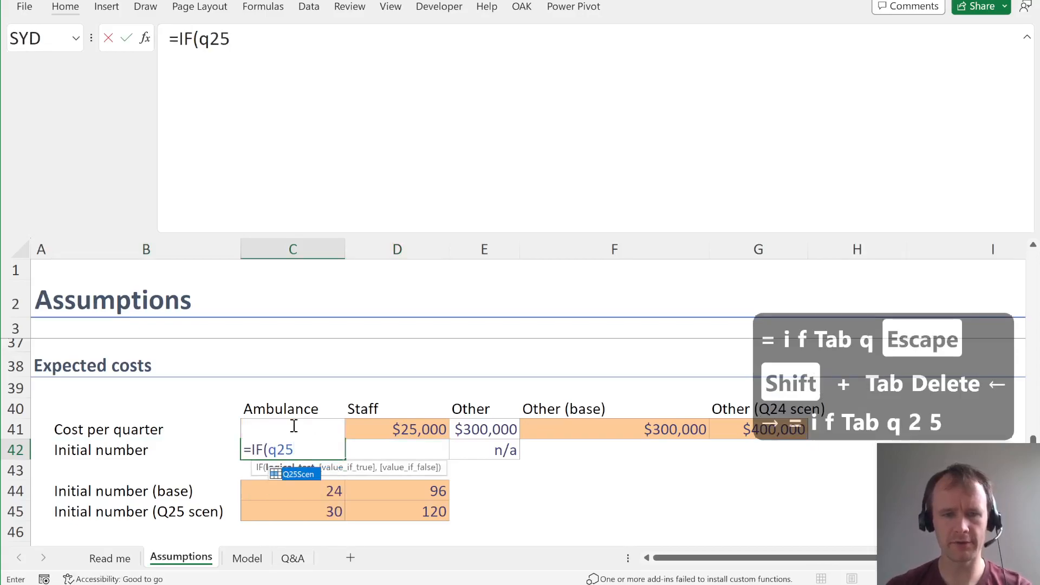
pyautogui.press('Tab')
pyautogui.write(',')
pyautogui.press('Down')
pyautogui.press('Down')
pyautogui.press('Down')
pyautogui.hotkey('ctrl', 'shift', 'Right')
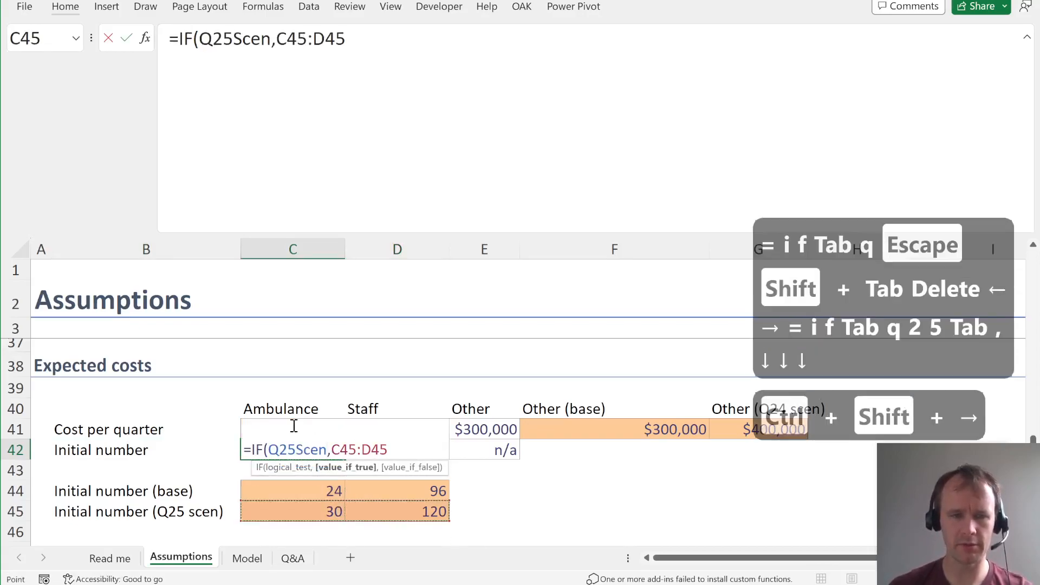
pyautogui.write(',')
pyautogui.press('Down')
pyautogui.press('Down')
pyautogui.hotkey('ctrl', 'shift', 'Right')
pyautogui.write(')')
pyautogui.press('Return')
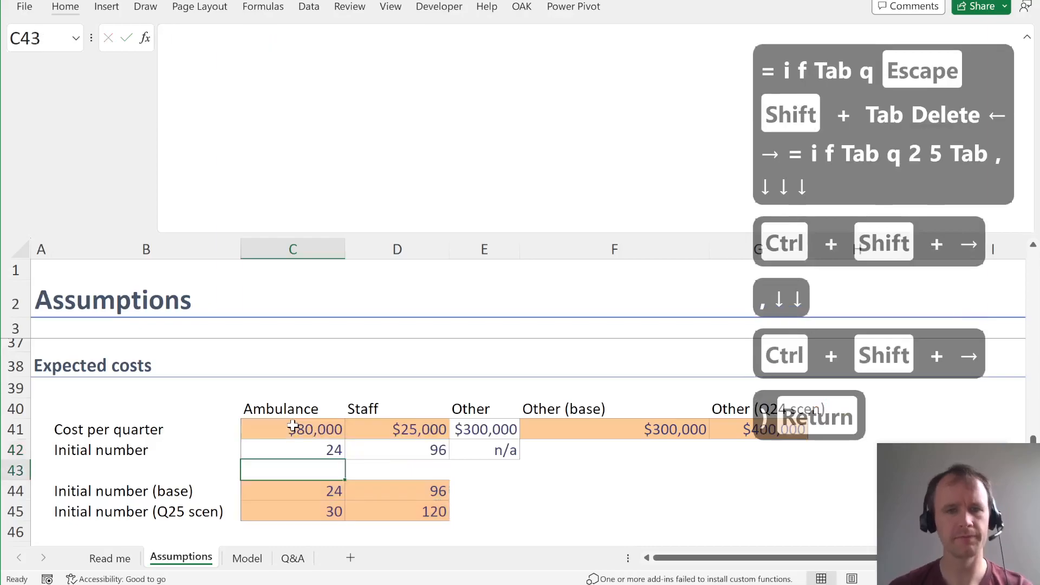
pyautogui.press('Up')
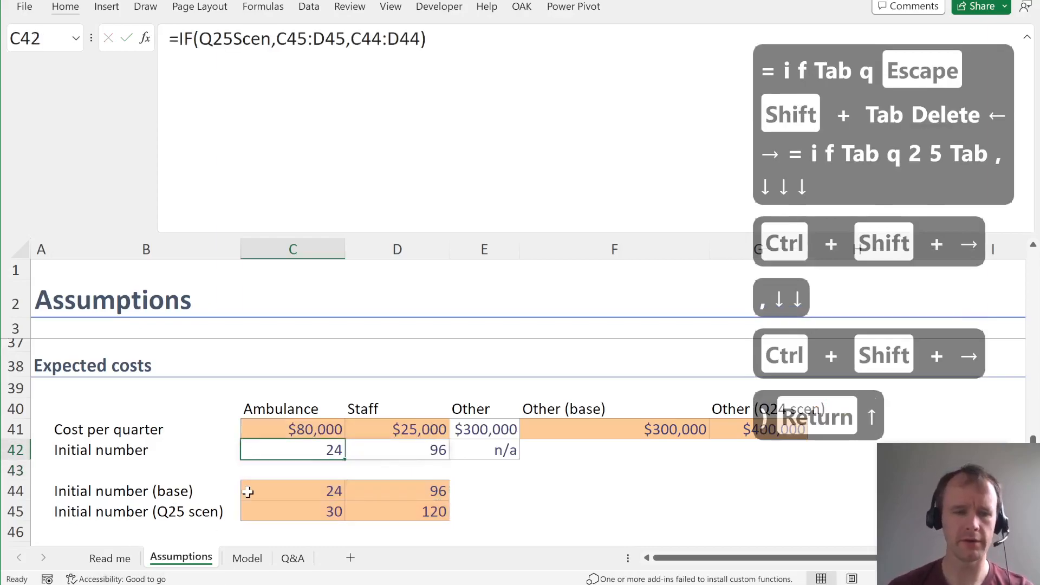
# - Label F51 "Penalty factor" below the Q25 scen switch on the Assumptions sheet
pyautogui.scroll(-3, 278, 409)
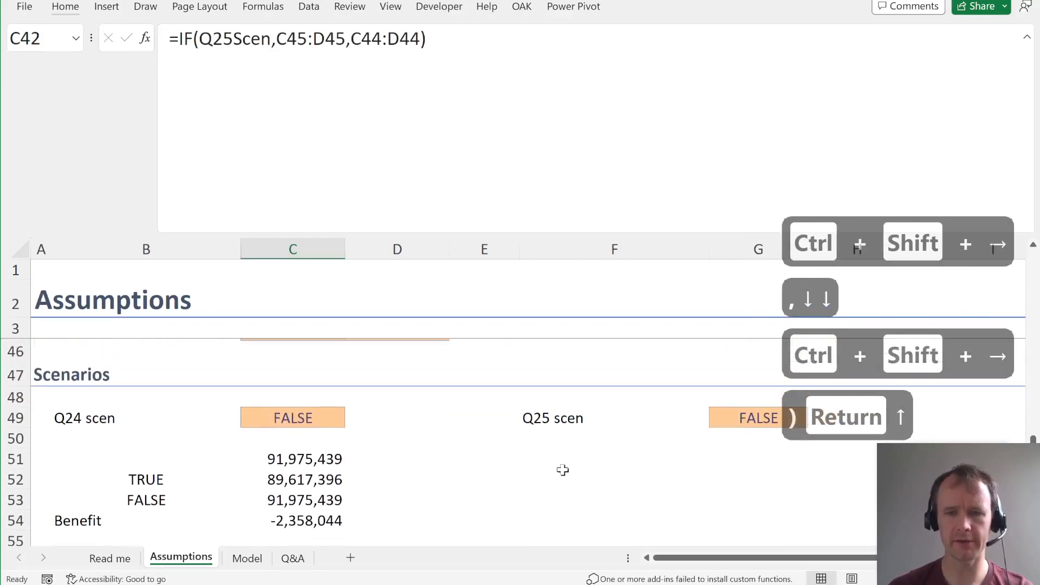
pyautogui.scroll(1, 523, 474)
pyautogui.click(542, 472)
pyautogui.write('Pena')
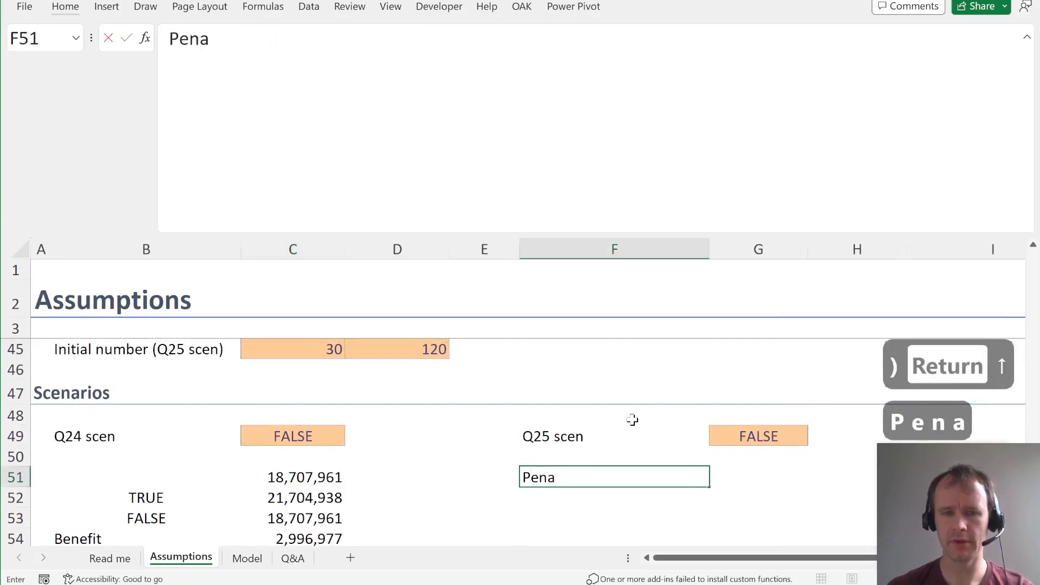
pyautogui.write('lty factor')
pyautogui.press('Tab')
# - Give G51 the input style of the Q25 scen switch and set the penalty factor to 50% in percentage format
pyautogui.press('Up')
pyautogui.press('Up')
pyautogui.hotkey('ctrl', 'c')
pyautogui.press('Down')
pyautogui.press('Down')
pyautogui.hotkey('ctrl', 'v')
pyautogui.write('50%')
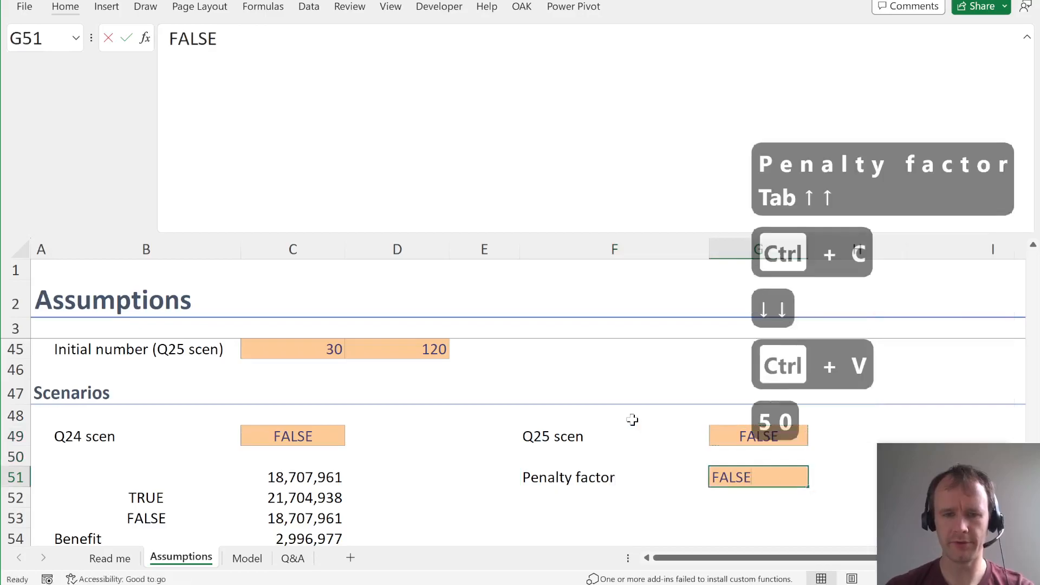
pyautogui.hotkey('ctrl', 'Return')
pyautogui.hotkey('ctrl', 'shift', '5')
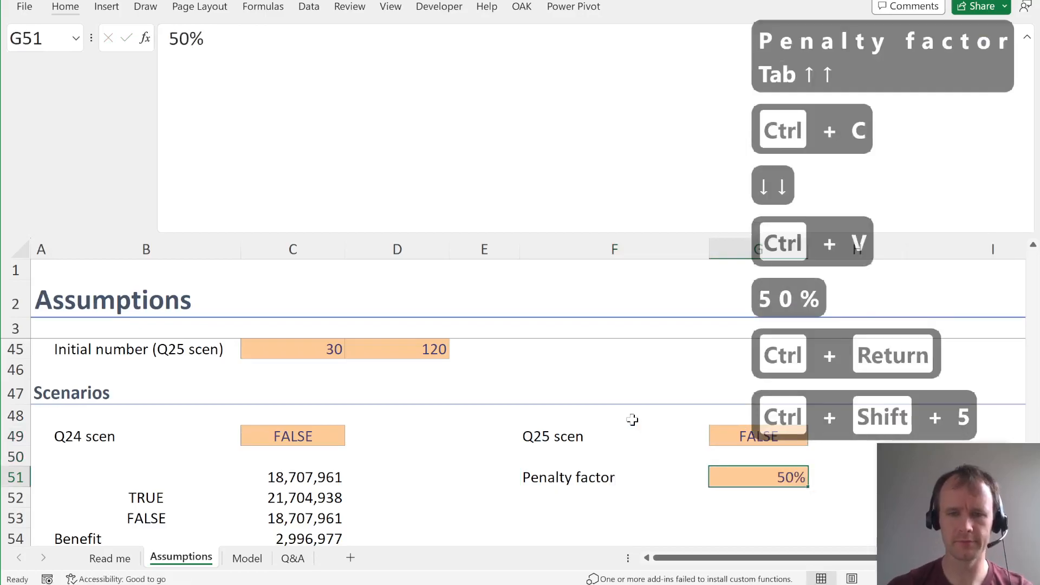
# - Insert two rows above Emergency in the Performance penalties block of the Model sheet, with the formula bar made shorter
pyautogui.hotkey('ctrl', 'pagedown')
pyautogui.scroll(6, 334, 444)
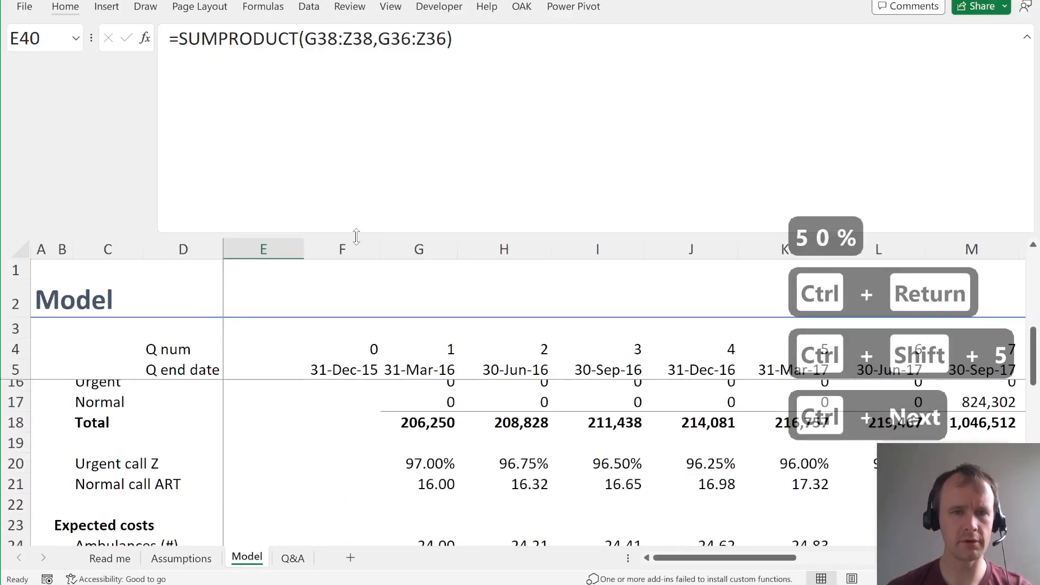
pyautogui.moveTo(358, 228); pyautogui.dragTo(353, 146)
pyautogui.scroll(9, 274, 337)
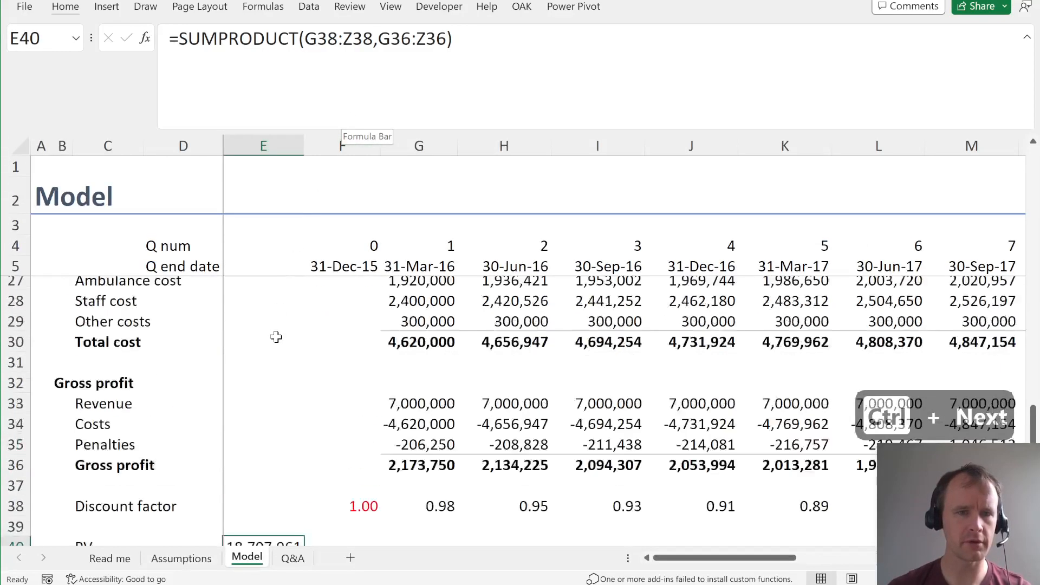
pyautogui.click(74, 460)
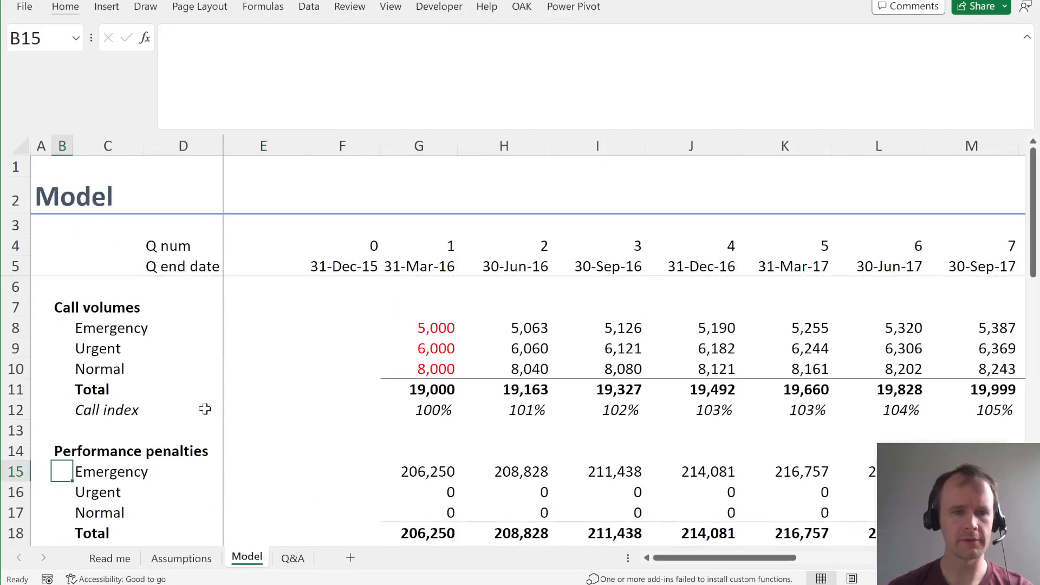
pyautogui.press('Down')
pyautogui.press('Up')
pyautogui.hotkey('shift', 'Down')
pyautogui.hotkey('shift', 'Down')
pyautogui.hotkey('shift', 'Up')
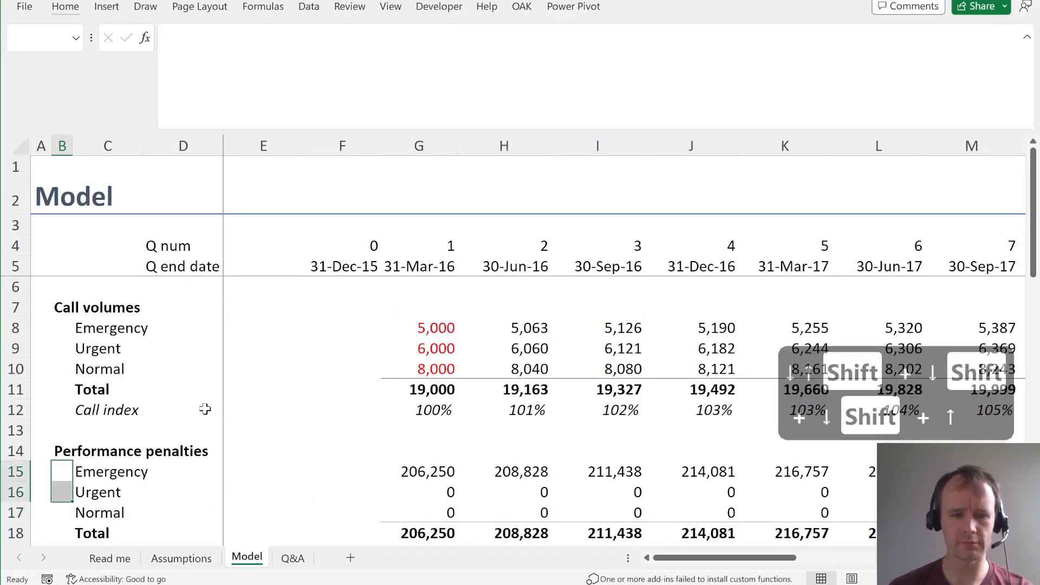
pyautogui.hotkey('alt', 'i')
pyautogui.press('r')
# - Label C15 "Penalty factor" in the new first row of the Performance penalties block
pyautogui.press('Right')
pyautogui.write('Pe')
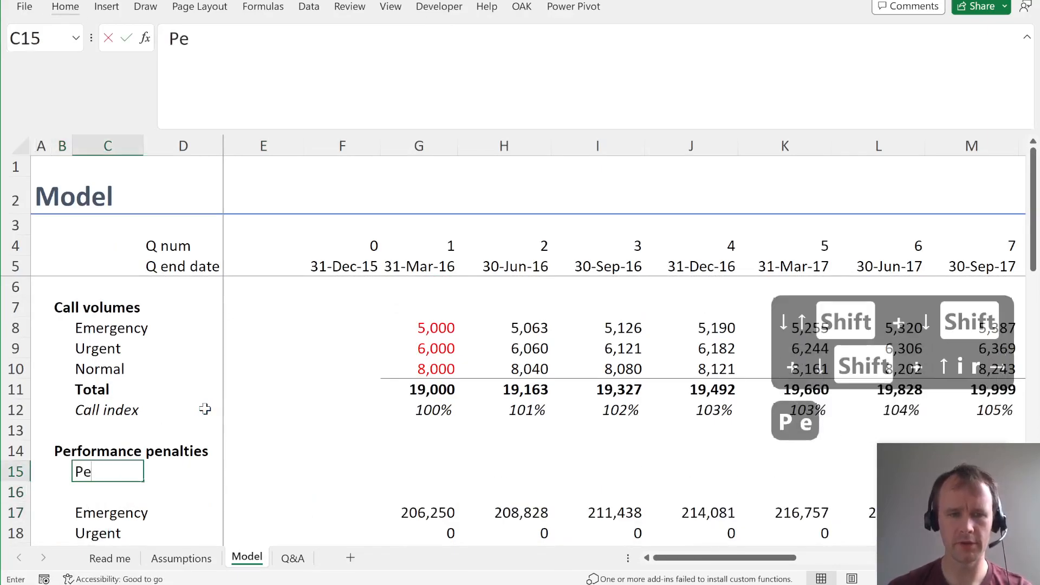
pyautogui.write('nalty factor')
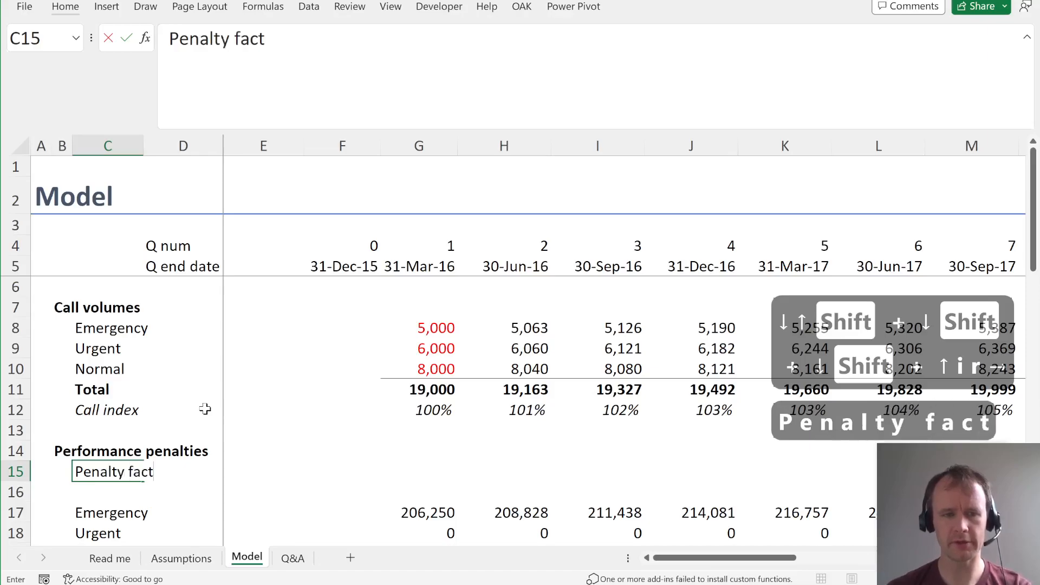
pyautogui.press('Tab')
# - Enter =IF(Q25Scen,Assumptions!$G$51,1) in G15 of the Penalty factor row on the Model sheet
pyautogui.press('Tab')
pyautogui.press('Tab')
pyautogui.press('Tab')
pyautogui.write('=if')
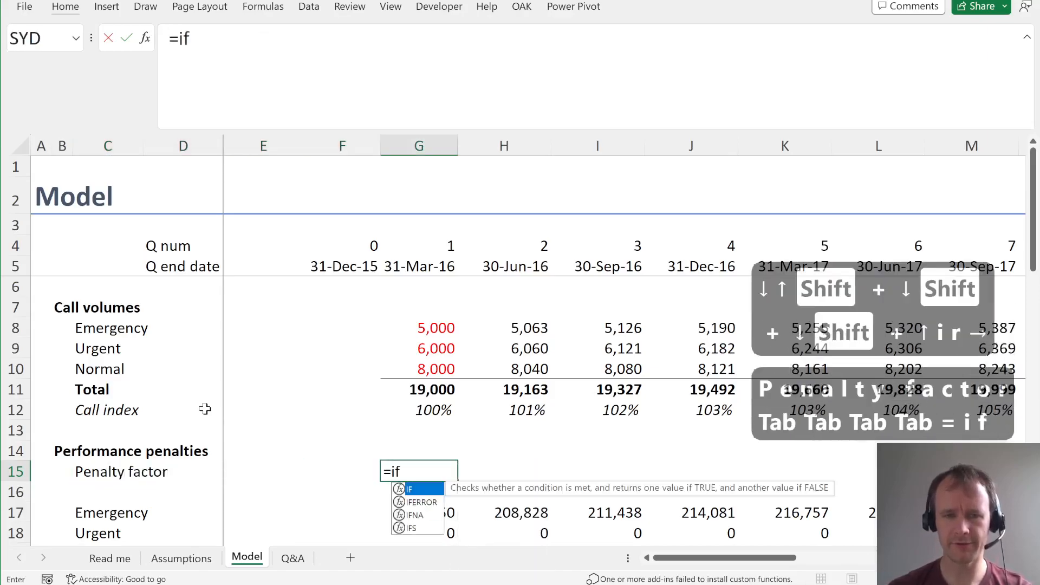
pyautogui.press('Tab')
pyautogui.write('q25')
pyautogui.press('Tab')
pyautogui.write(',')
pyautogui.hotkey('ctrl', 'pageup')
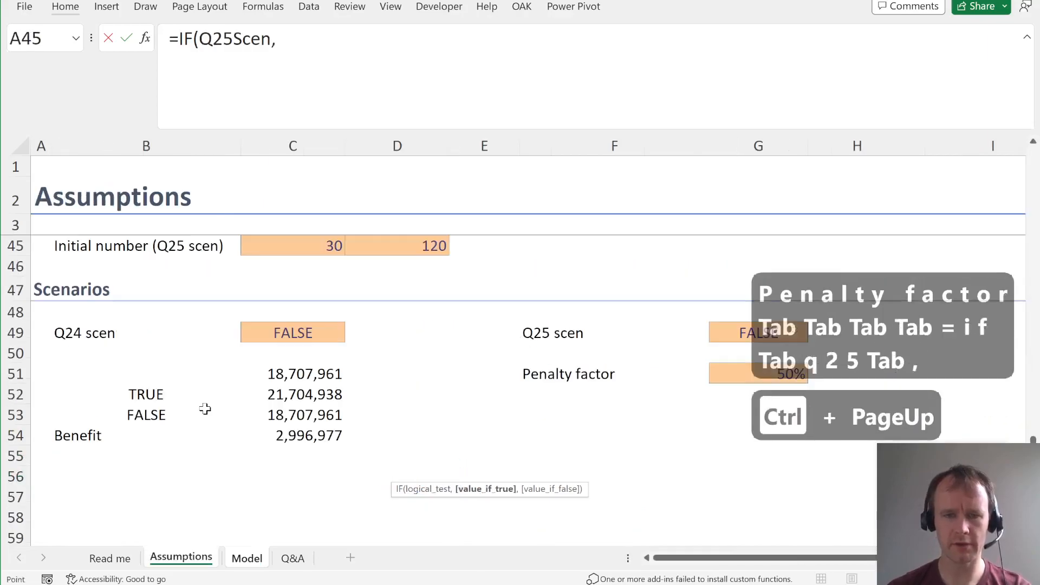
pyautogui.click(720, 378)
pyautogui.press('F4')
pyautogui.write(',1)')
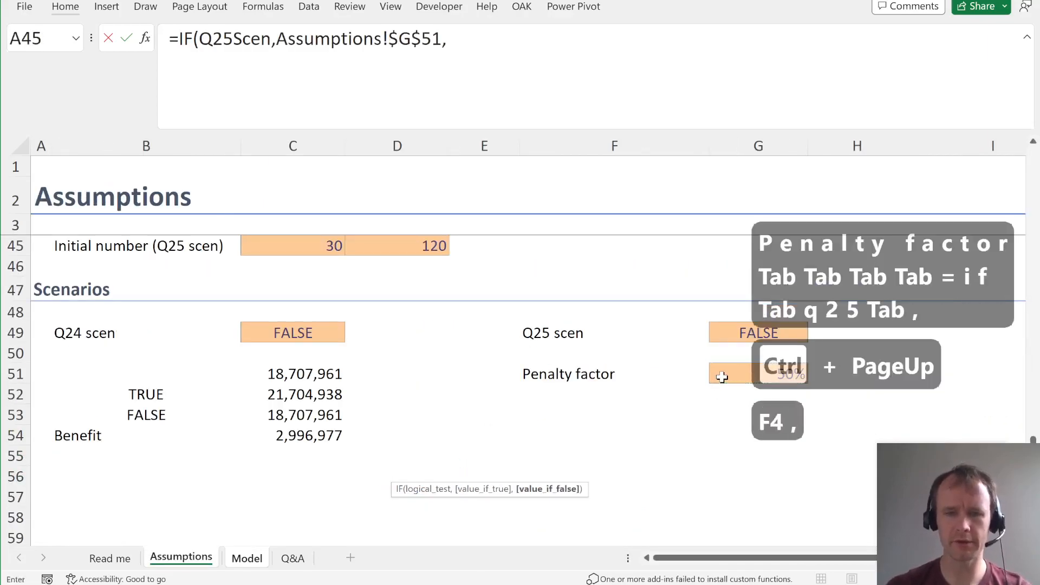
pyautogui.hotkey('ctrl', 'Return')
# - Fill the G15 penalty factor formula across all quarters to column Z and format the row as percentages
pyautogui.hotkey('ctrl', 'shift', 'Right')
pyautogui.hotkey('ctrl', 'r')
pyautogui.hotkey('ctrl', 'shift', '5')
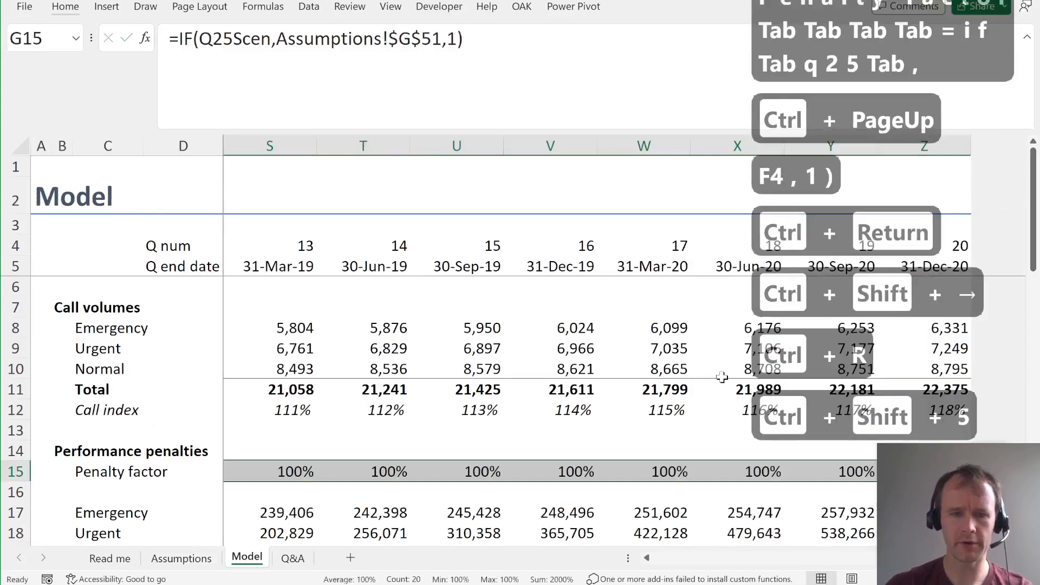
# - Multiply the Emergency penalty formula in G17 by the penalty factor range G15:Z15
pyautogui.press('Left')
pyautogui.press('Down')
pyautogui.press('Right')
pyautogui.press('Down')
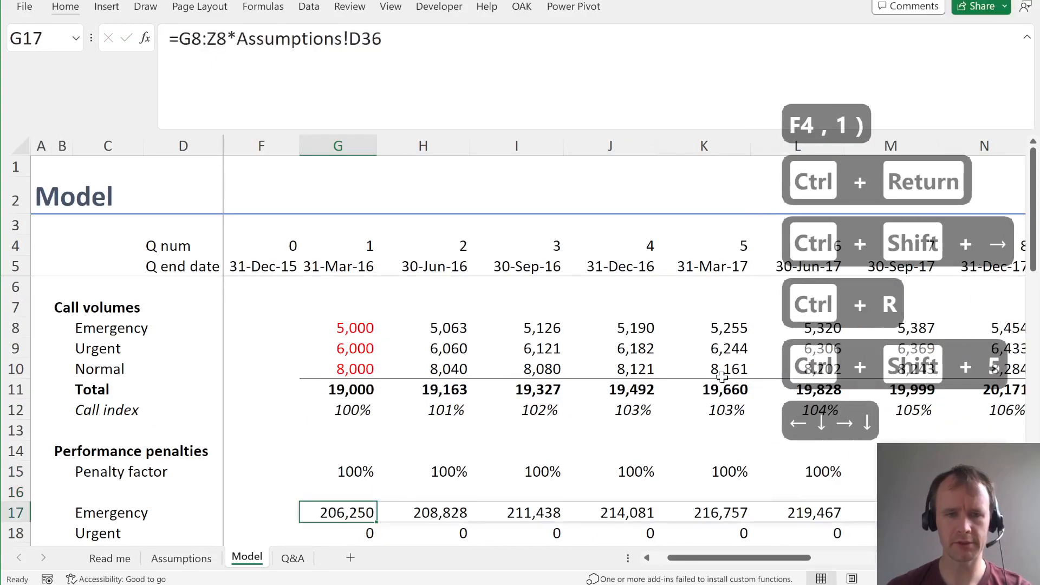
pyautogui.click(627, 64)
pyautogui.write('*')
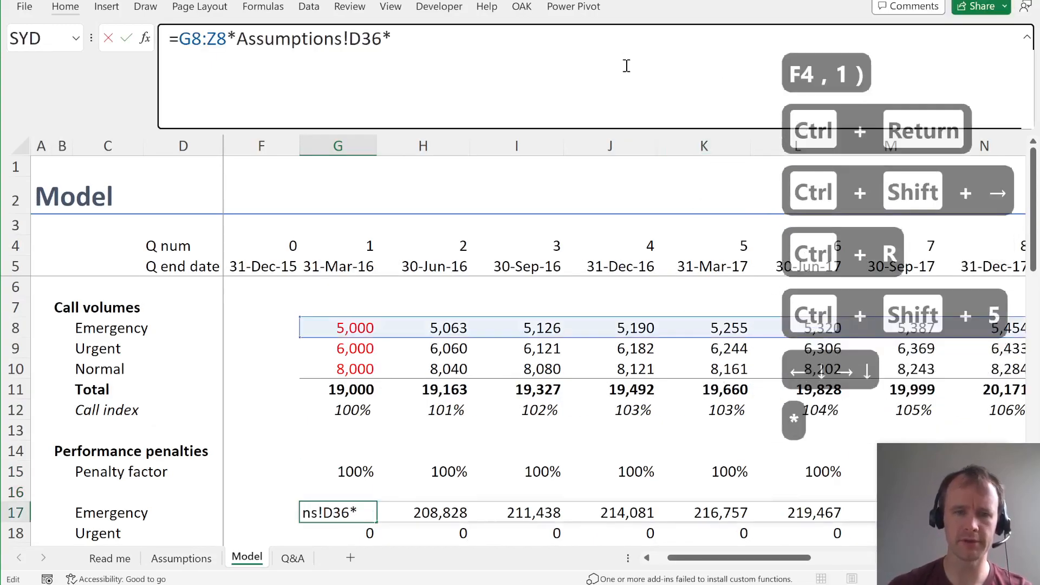
pyautogui.click(338, 473)
pyautogui.hotkey('ctrl', 'shift', 'Right')
pyautogui.press('Return')
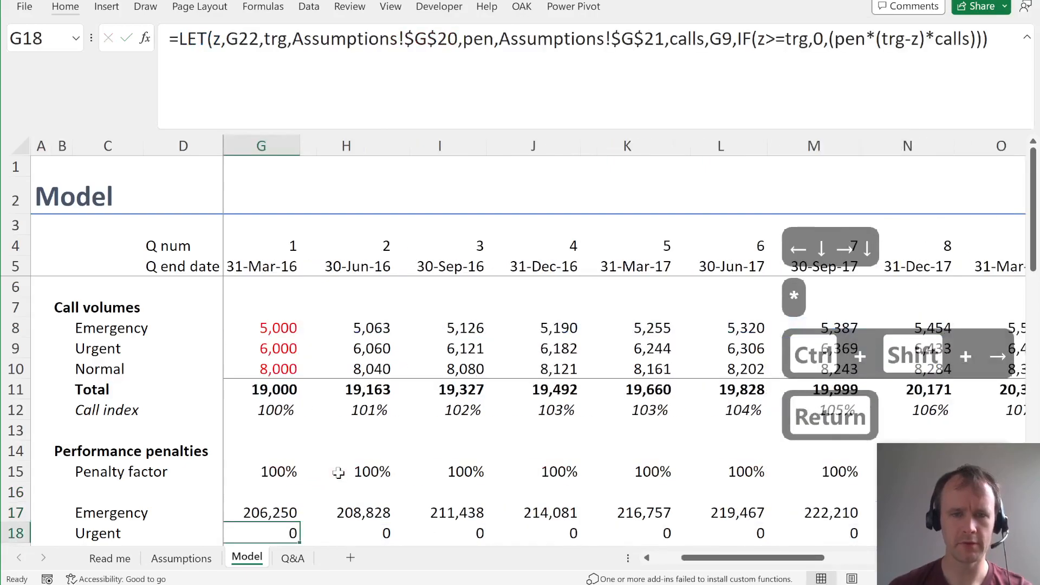
# - Multiply the Urgent penalty formula in G18 by the penalty factor in G15 and fill it across all quarters
pyautogui.click(1020, 57)
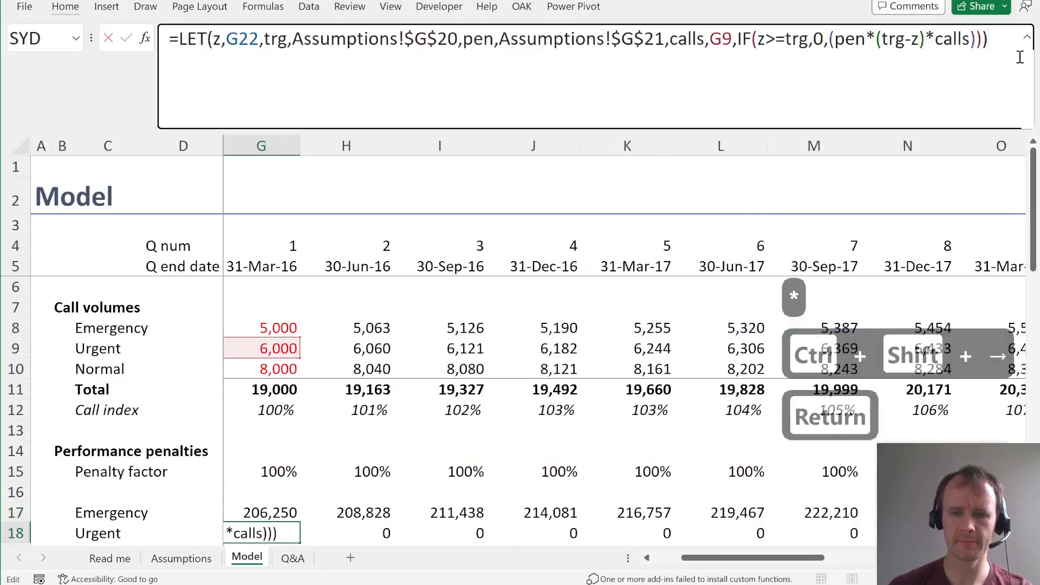
pyautogui.write('*')
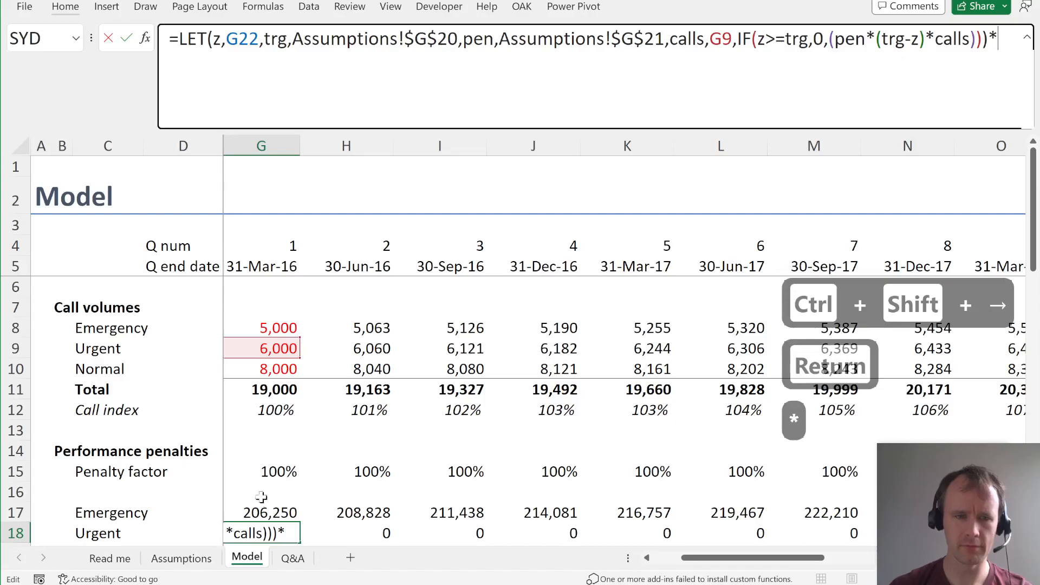
pyautogui.click(269, 475)
pyautogui.hotkey('ctrl', 'Return')
pyautogui.hotkey('ctrl', 'shift', 'Right')
pyautogui.hotkey('ctrl', 'r')
# - Multiply the Normal penalty formula in G19 by the penalty factor in G15 and fill it across all quarters
pyautogui.press('Left')
pyautogui.press('Down')
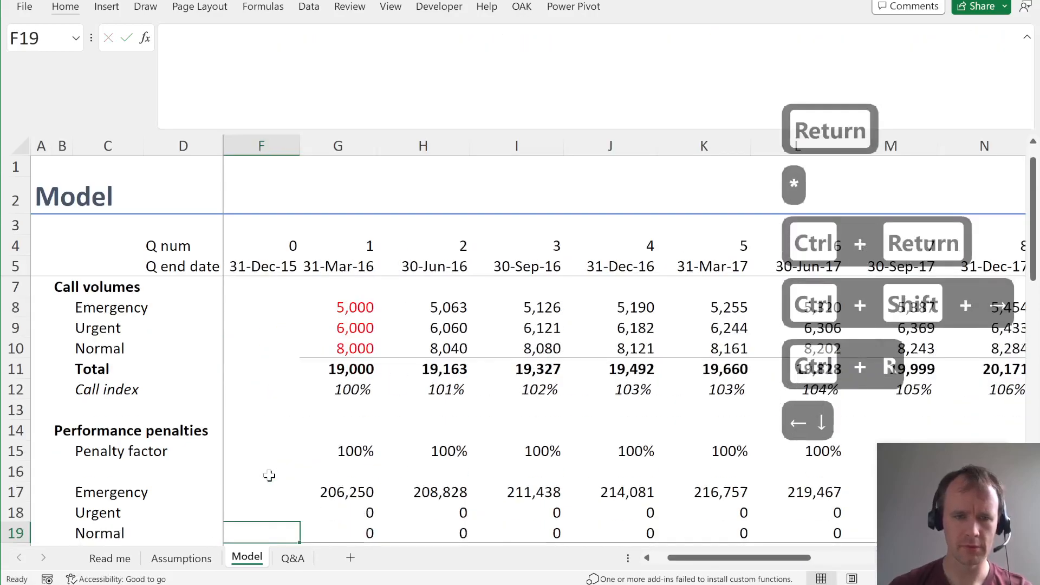
pyautogui.press('Right')
pyautogui.click(879, 89)
pyautogui.write('*')
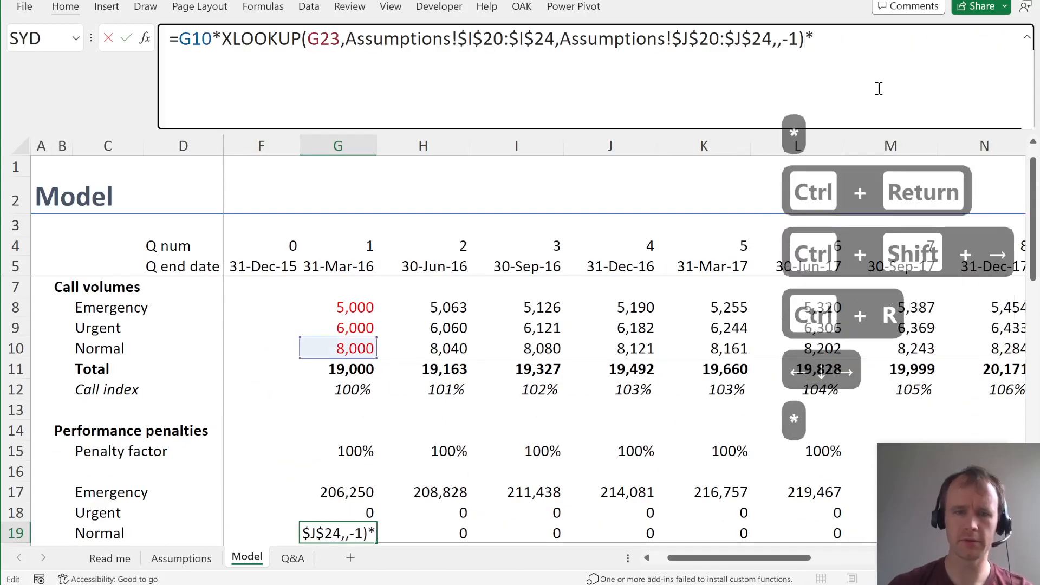
pyautogui.click(343, 450)
pyautogui.hotkey('ctrl', 'Return')
pyautogui.hotkey('ctrl', 'shift', 'Right')
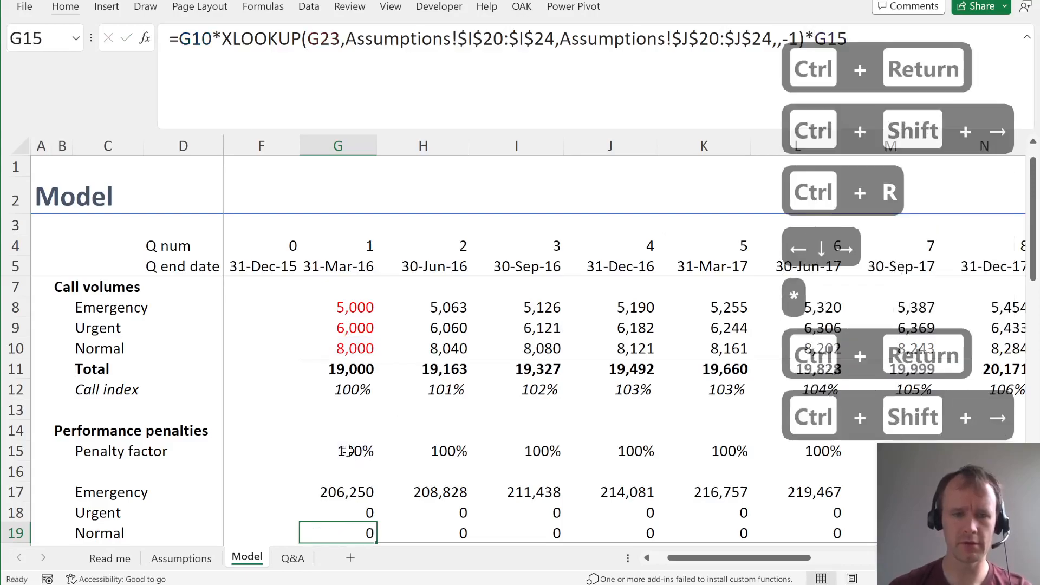
pyautogui.hotkey('ctrl', 'r')
pyautogui.press('Left')
pyautogui.press('Right')
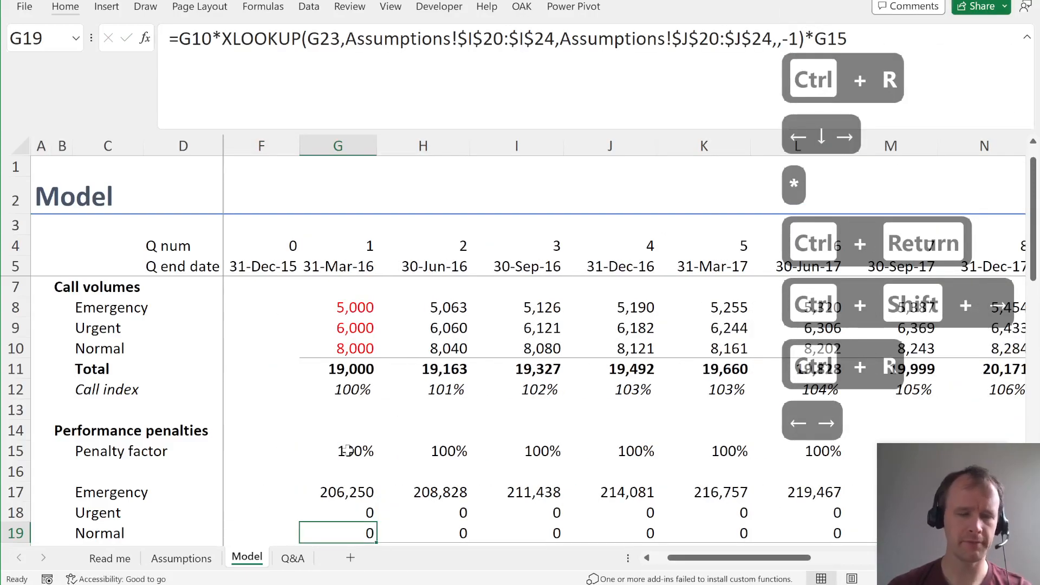
# - Link G53 on the Assumptions sheet, below the Q25 penalty factor, to the PV in Model!E42
pyautogui.hotkey('ctrl', 'pageup')
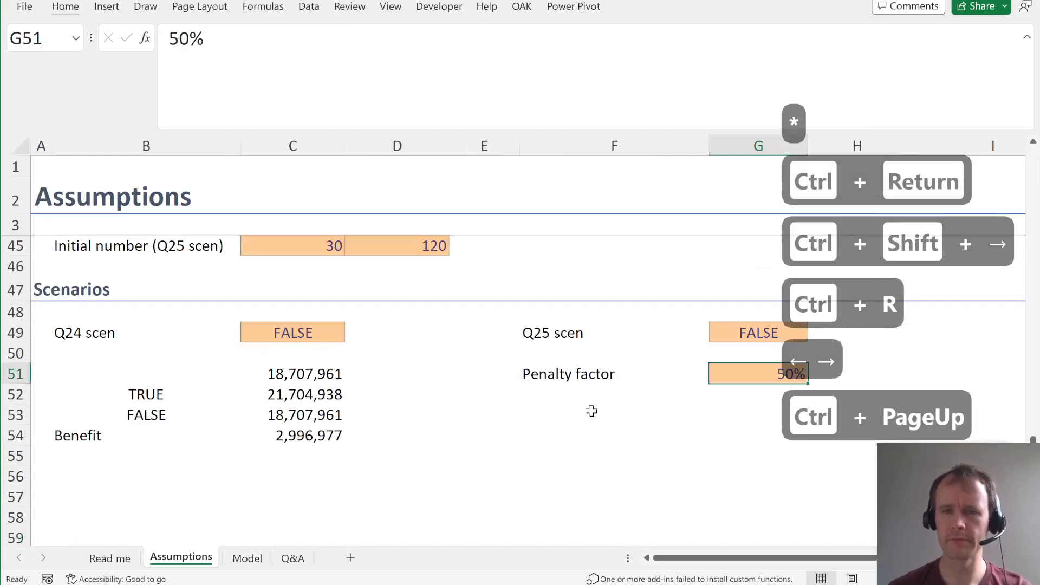
pyautogui.scroll(1, 592, 411)
pyautogui.click(570, 486)
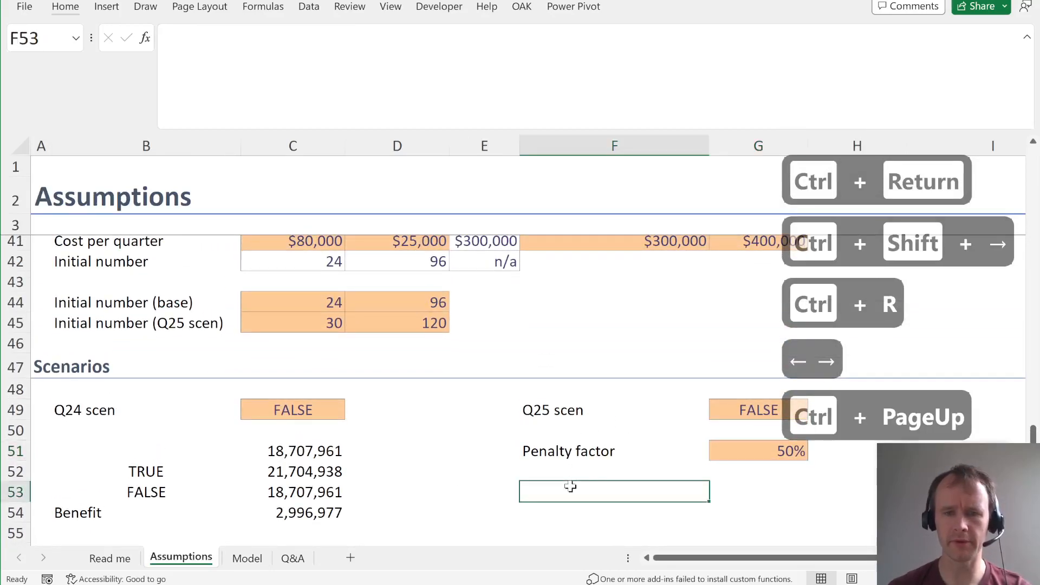
pyautogui.press('Right')
pyautogui.write('=')
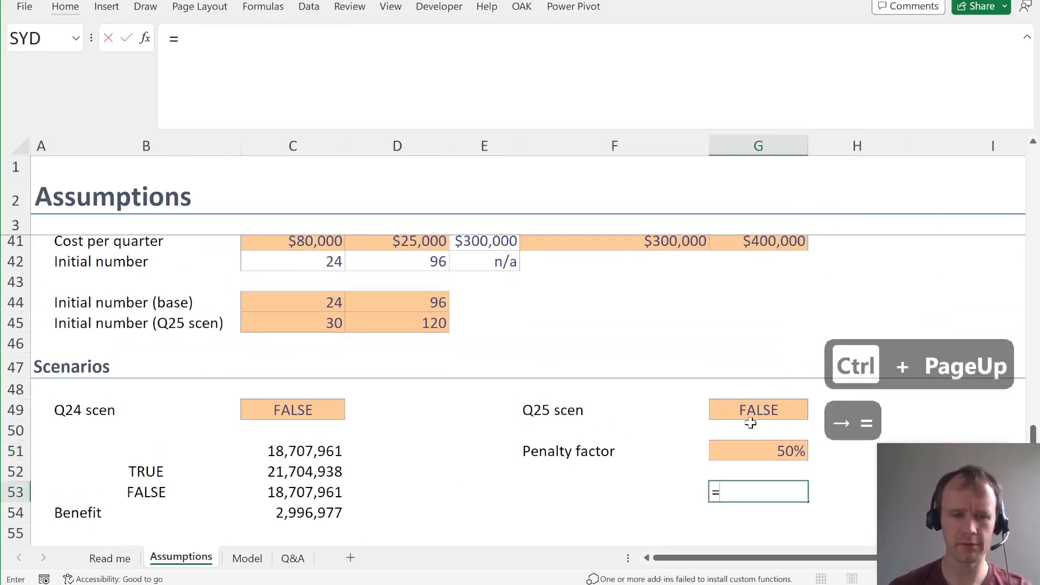
pyautogui.hotkey('ctrl', 'pagedown')
pyautogui.click(248, 504)
pyautogui.hotkey('ctrl', 'Down')
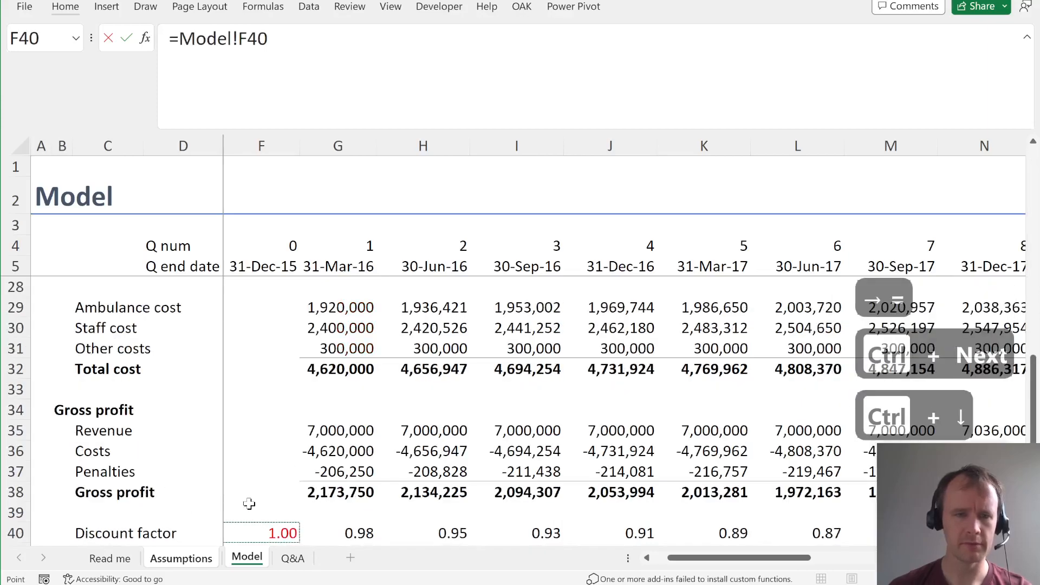
pyautogui.press('Left')
pyautogui.press('Down')
pyautogui.press('Down')
pyautogui.press('Left')
pyautogui.press('Up')
pyautogui.press('Right')
pyautogui.press('Down')
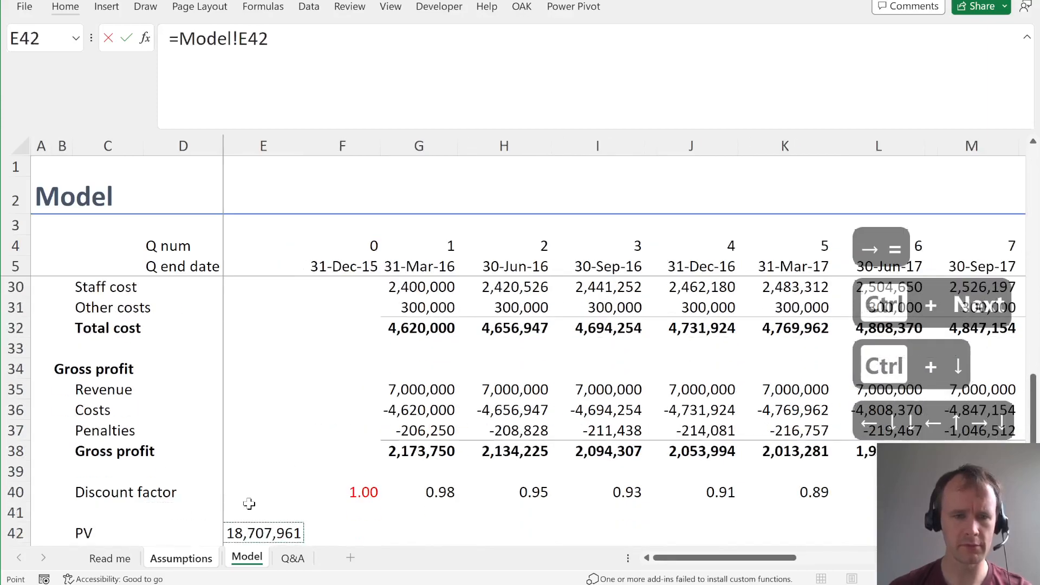
pyautogui.press('Return')
# - Enter TRUE, FALSE and "Benefit" in F54:F56 as row labels below the Q25 PV link
pyautogui.press('Left')
pyautogui.write('true')
pyautogui.press('Return')
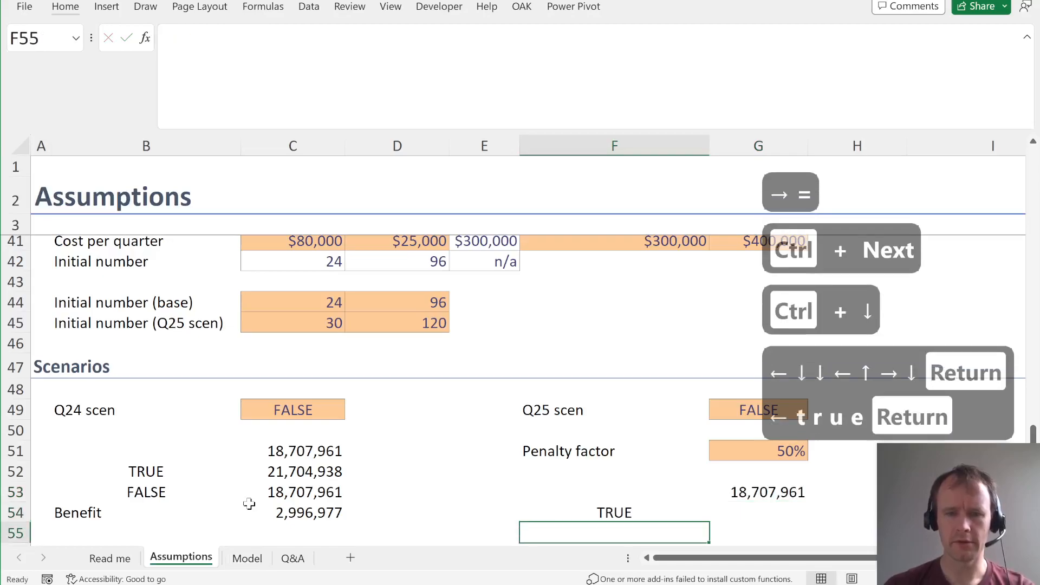
pyautogui.write('false')
pyautogui.press('Tab')
pyautogui.press('Up')
pyautogui.press('Left')
pyautogui.press('Down')
pyautogui.press('Down')
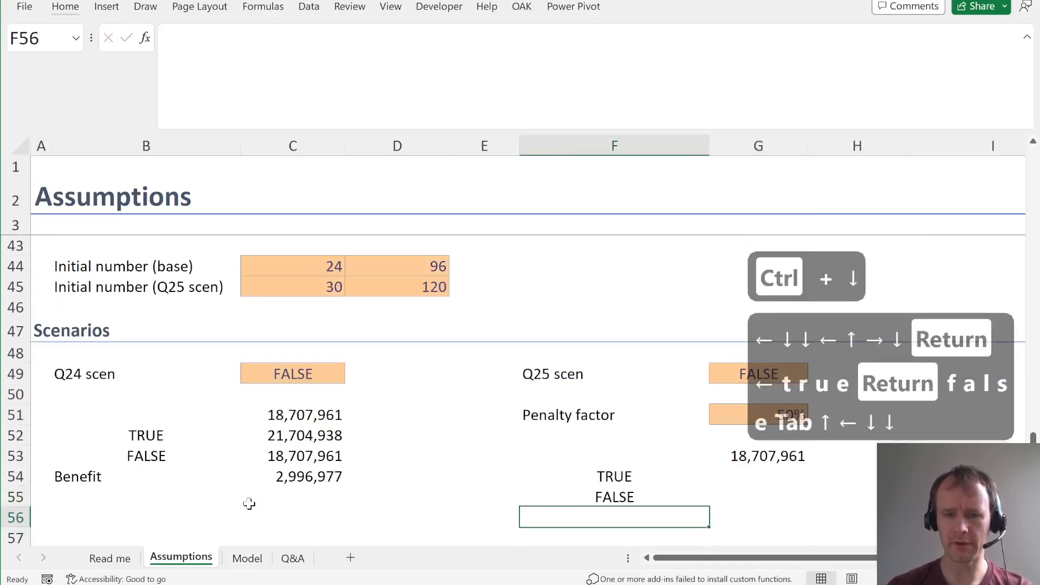
pyautogui.write('Benefit')
pyautogui.press('Return')
# - Create a data table over F53:G55 with the Q25 scen switch in G49 as the column input cell
pyautogui.press('Up')
pyautogui.press('Up')
pyautogui.press('Up')
pyautogui.press('Up')
pyautogui.hotkey('ctrl', 'shift', 'Down')
pyautogui.hotkey('shift', 'Up')
pyautogui.hotkey('shift', 'Down')
pyautogui.hotkey('shift', 'Right')
pyautogui.hotkey('shift', 'Down')
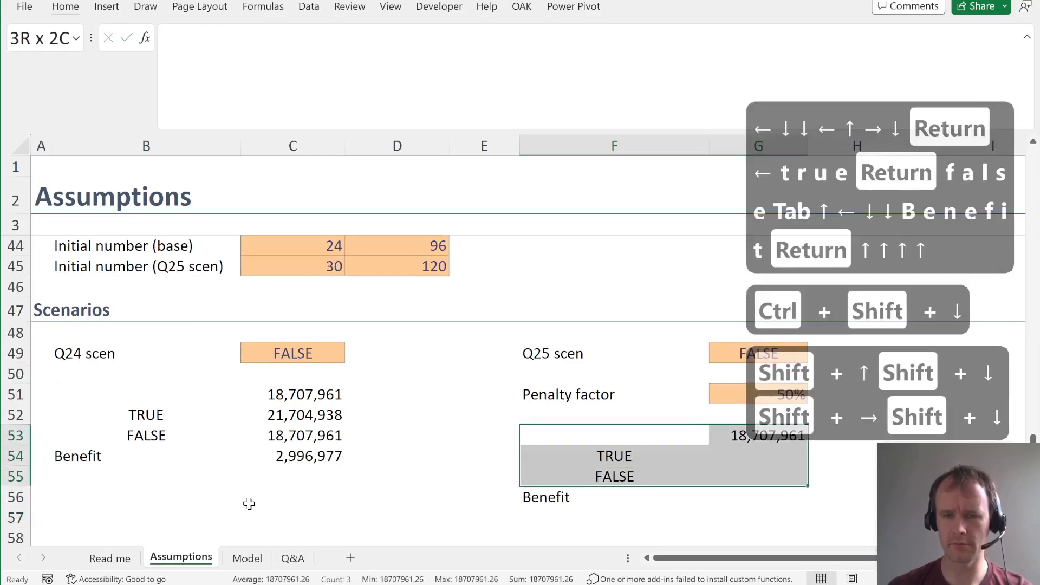
pyautogui.hotkey('alt', 'd')
pyautogui.press('t')
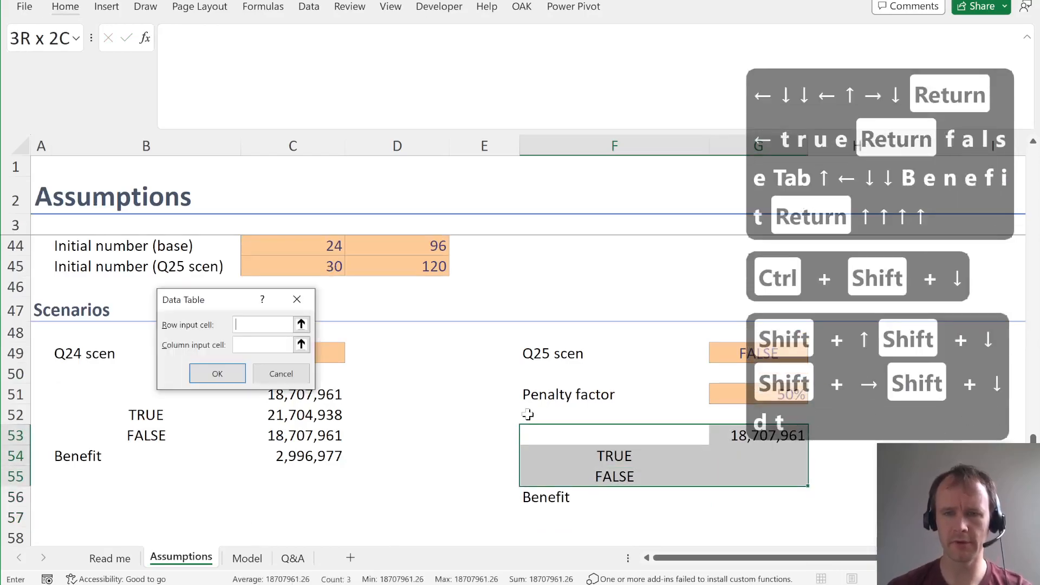
pyautogui.press('Tab')
pyautogui.click(716, 349)
pyautogui.press('Return')
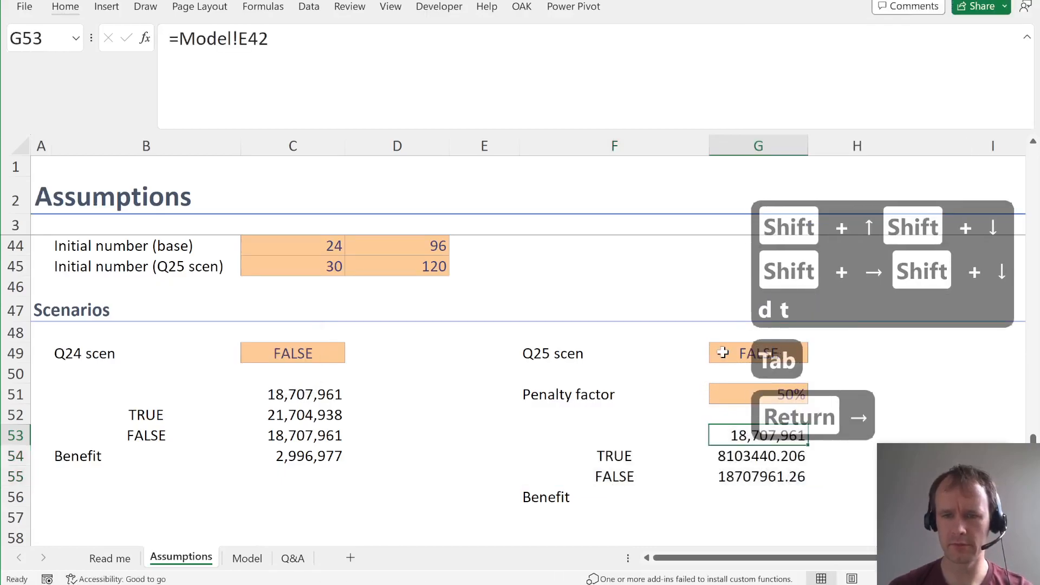
# - Copy the number format of G53 onto the data table results in G54:G55
pyautogui.hotkey('ctrl', 'c')
pyautogui.press('Down')
pyautogui.hotkey('ctrl', 'shift', 'Down')
pyautogui.hotkey('alt', 'e')
pyautogui.press('s')
pyautogui.press('t')
pyautogui.press('Return')
# - Calculate the Q25 benefit in G56 as =G54-G55
pyautogui.press('Down')
pyautogui.press('Down')
pyautogui.write('=')
pyautogui.press('Up')
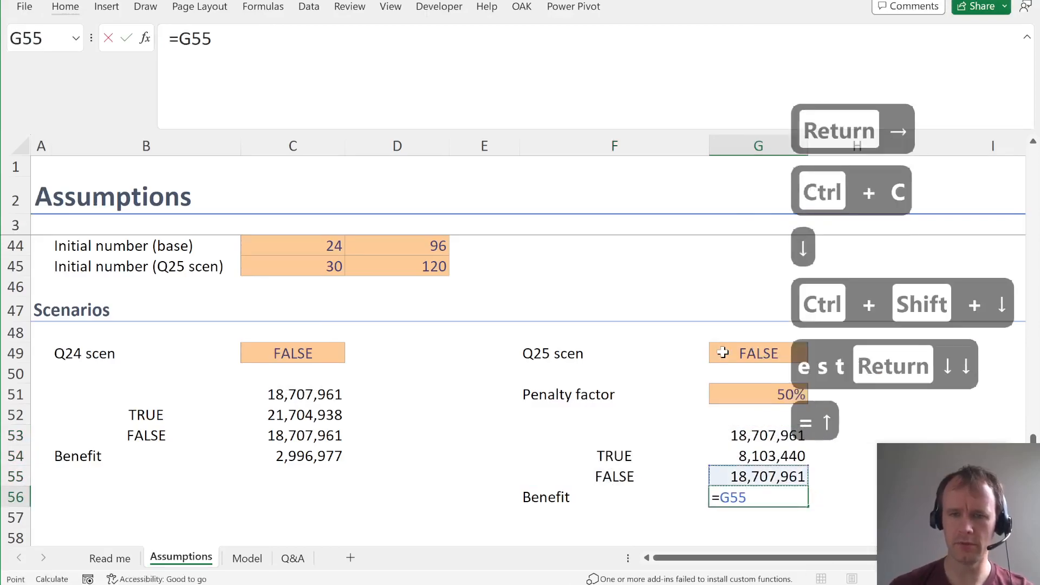
pyautogui.press('Up')
pyautogui.write('-')
pyautogui.press('Up')
pyautogui.press('Return')
pyautogui.press('Up')
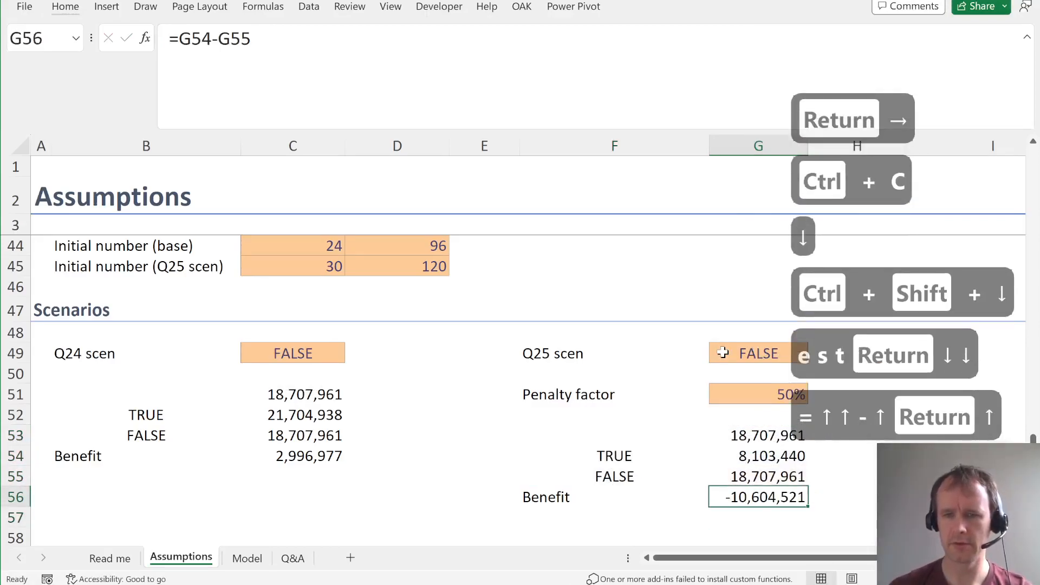
# - Paste the Q25 benefit from G56 as a link into B13 of the Q&A sheet
pyautogui.hotkey('ctrl', 'c')
pyautogui.hotkey('ctrl', 'pagedown')
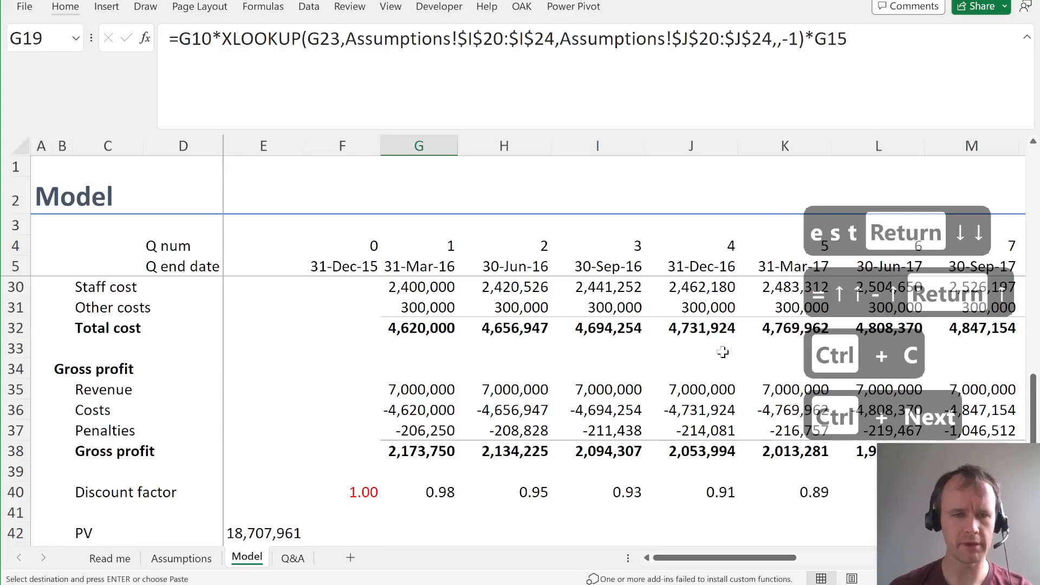
pyautogui.hotkey('ctrl', 'pagedown')
pyautogui.hotkey('alt', 'e')
pyautogui.press('s')
pyautogui.hotkey('alt', 'l')
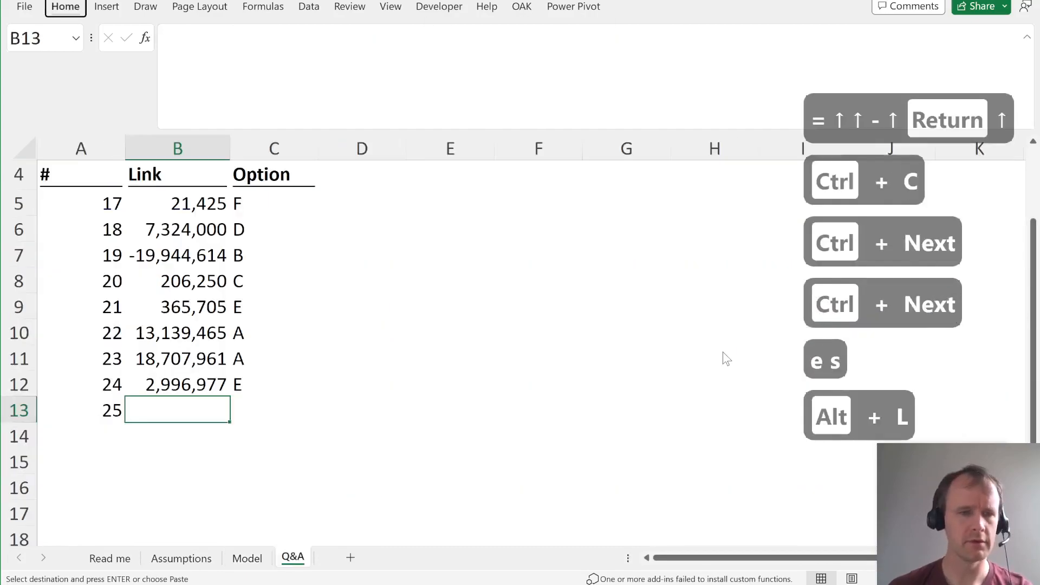
# - Match the Q25 result to the options in the case PDF and enter D as the option in C13
pyautogui.press('Right')
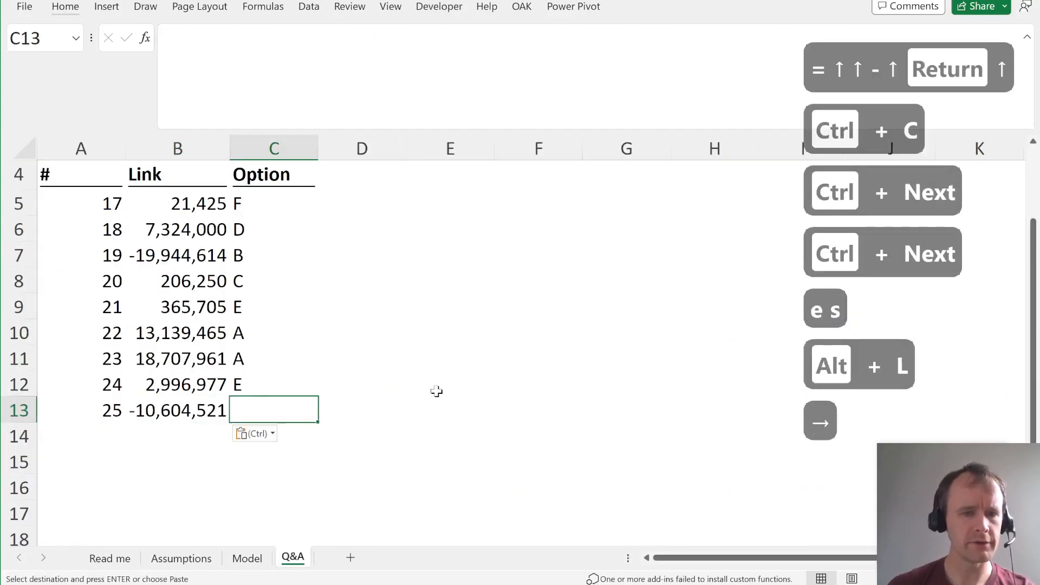
pyautogui.hotkey('alt', 'Tab')
pyautogui.doubleClick(297, 403)
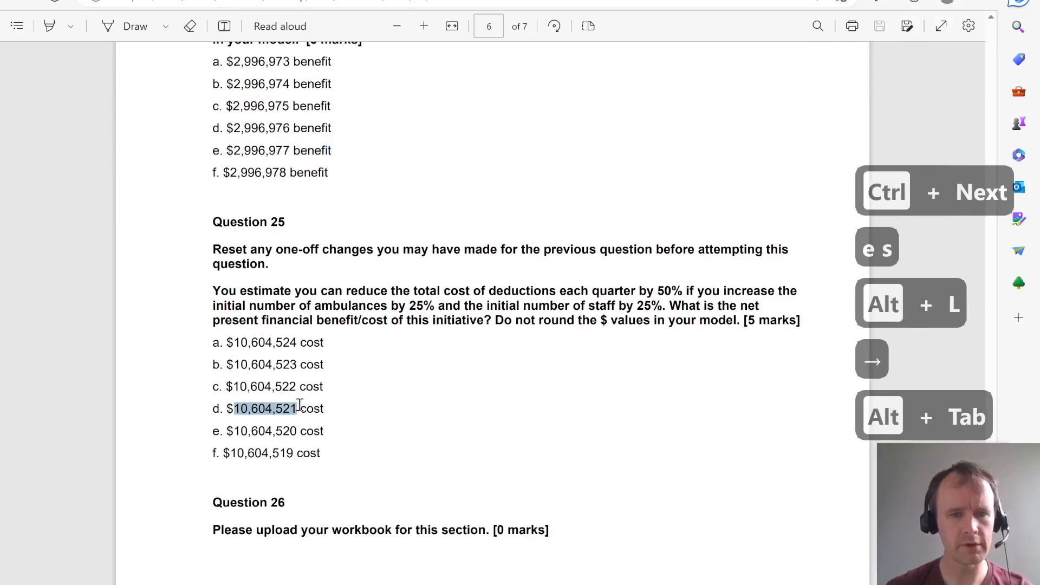
pyautogui.click(368, 421)
pyautogui.hotkey('alt', 'Tab')
pyautogui.write('D')
pyautogui.press('Return')
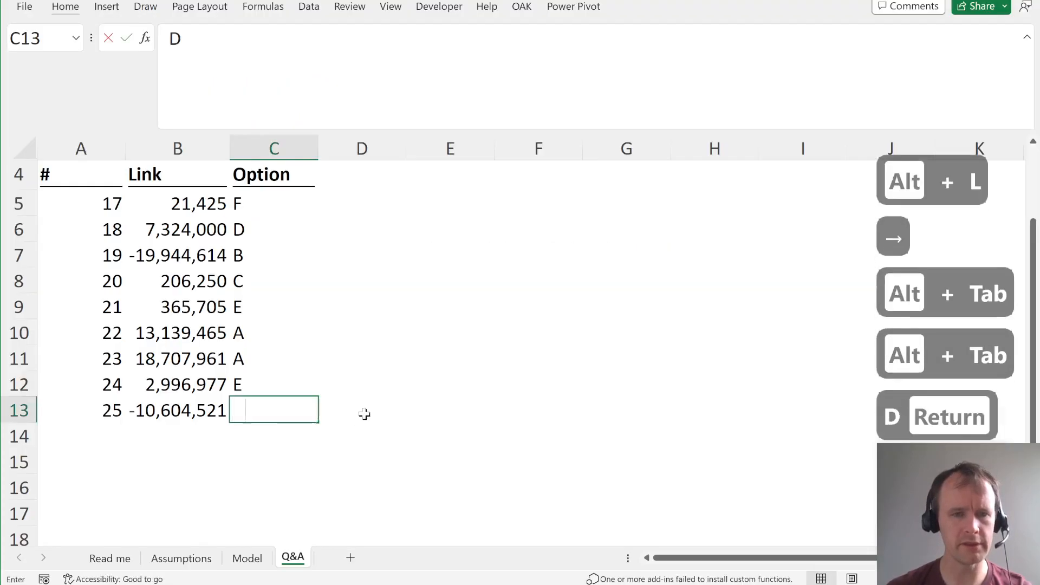
# - Compare the options on the Q&A sheet with the Answers table on the last page of the case PDF
pyautogui.hotkey('alt', 'Tab')
pyautogui.scroll(-10, 364, 414)
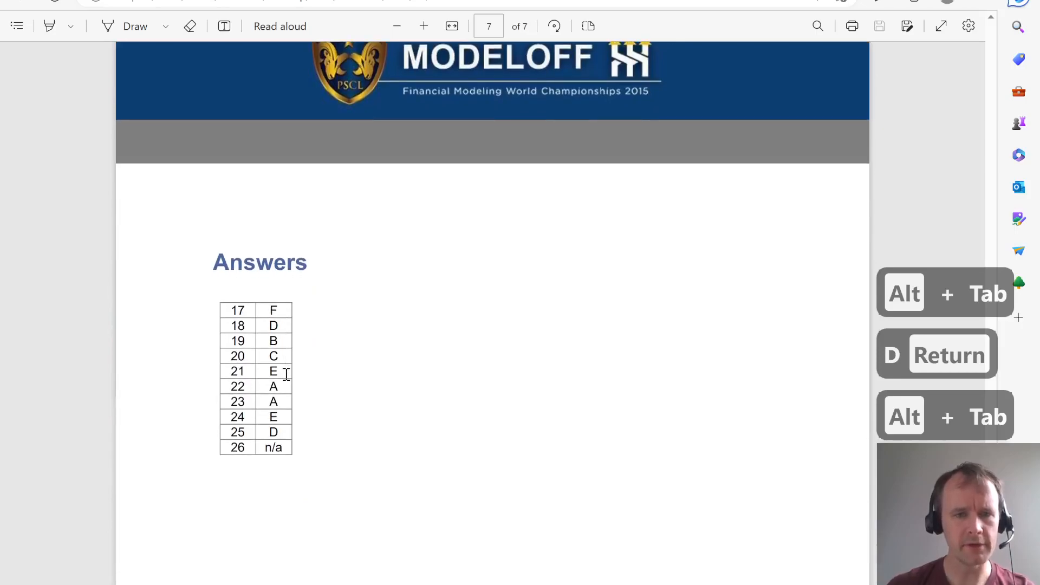
pyautogui.hotkey('alt', 'Tab')
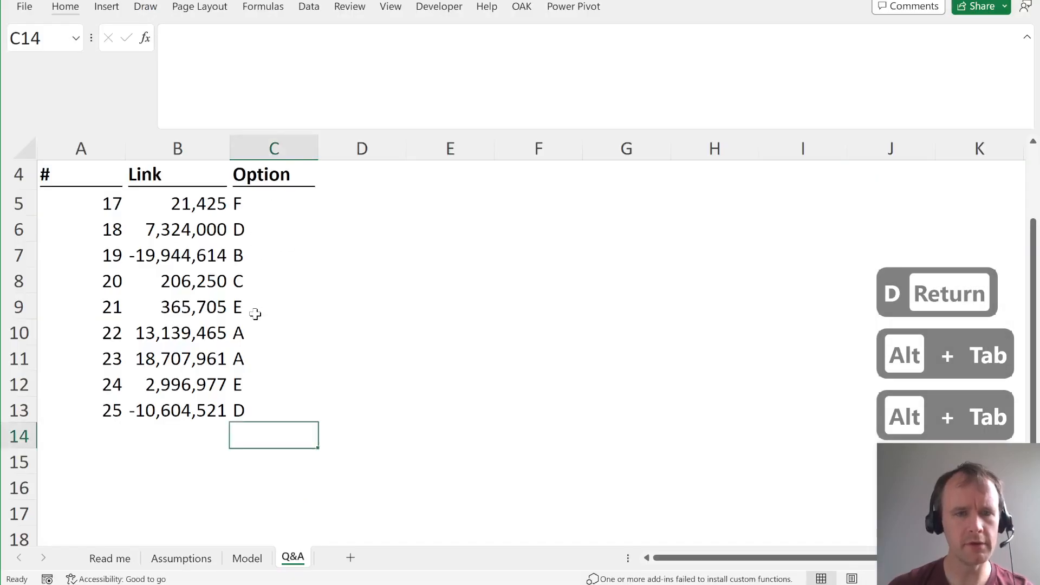
pyautogui.hotkey('alt', 'Tab')
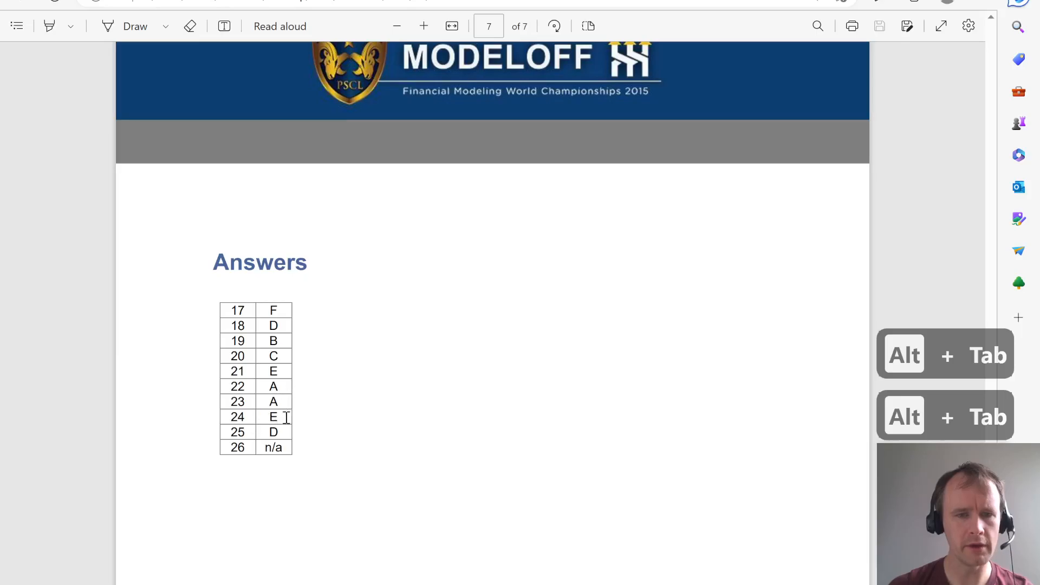
pyautogui.hotkey('alt', 'Tab')
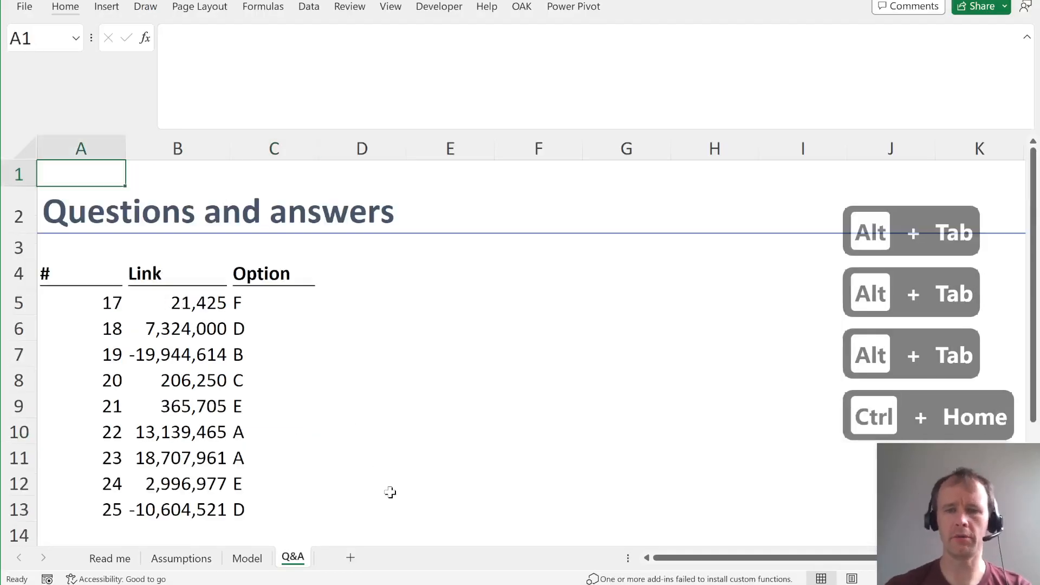